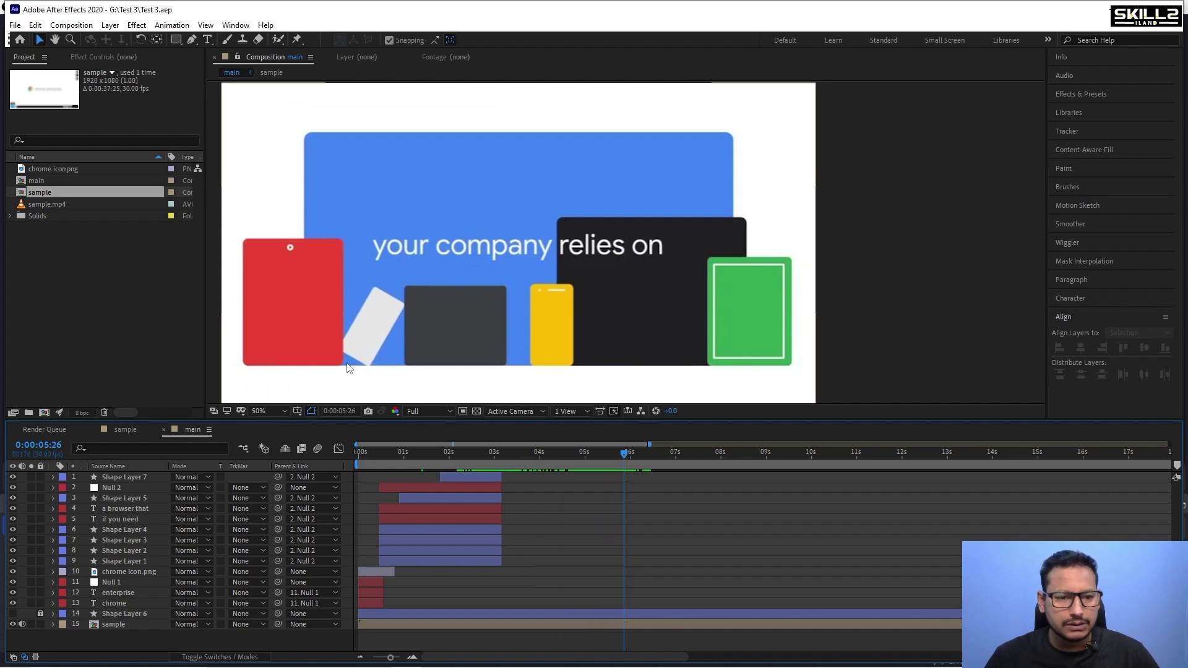
Create a new shape layer and draw a rectangle of about 1390 by 752 px over the large blue screen.
{"action": "right_click", "coordinate": [111, 642]}
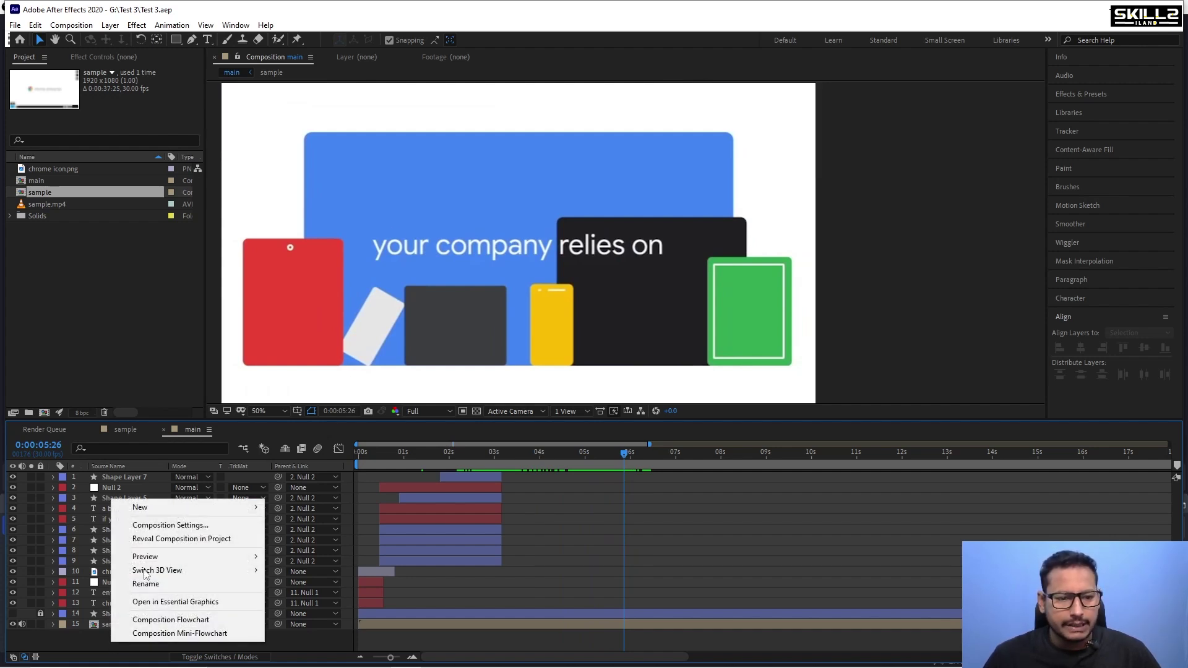
{"action": "mouse_move", "coordinate": [173, 507]}
{"action": "left_click", "coordinate": [313, 596]}
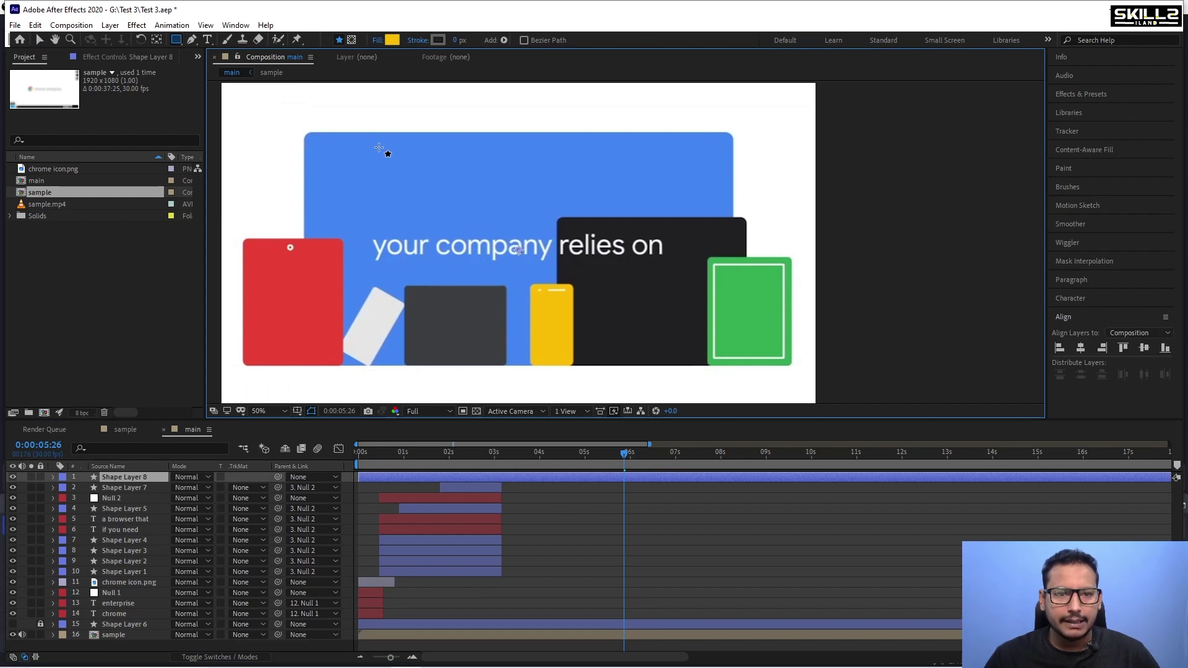
{"action": "left_click_drag", "start_coordinate": [304, 132], "coordinate": [734, 365]}
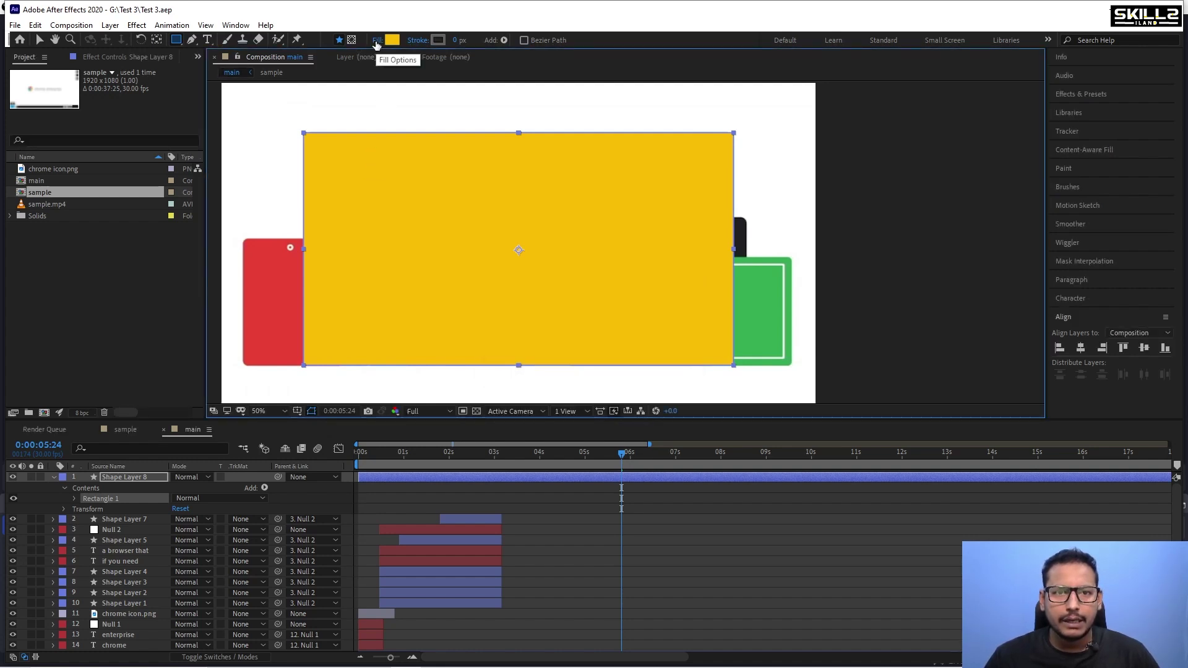
Set the fill of the rectangle over the blue screen to None.
{"action": "left_click", "coordinate": [377, 40]}
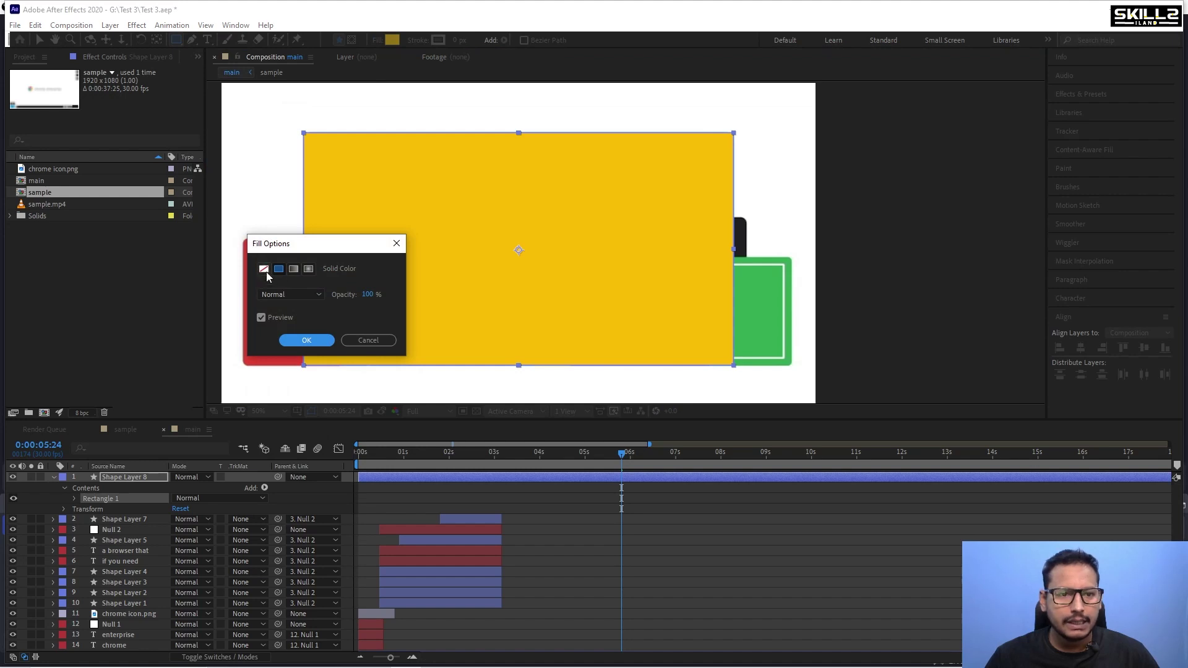
{"action": "left_click", "coordinate": [264, 269]}
{"action": "left_click", "coordinate": [306, 340]}
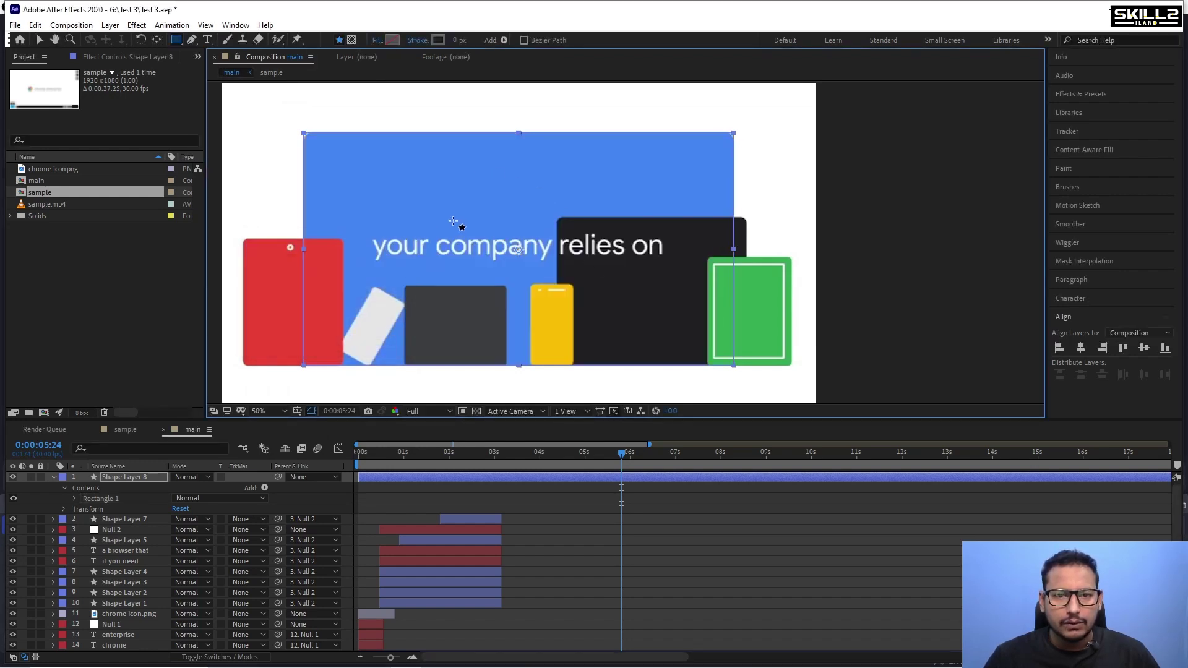
Set the corner roundness of the blue screen's rectangle to 20 to match the reference corners, then collapse its properties.
{"action": "left_click", "coordinate": [84, 508]}
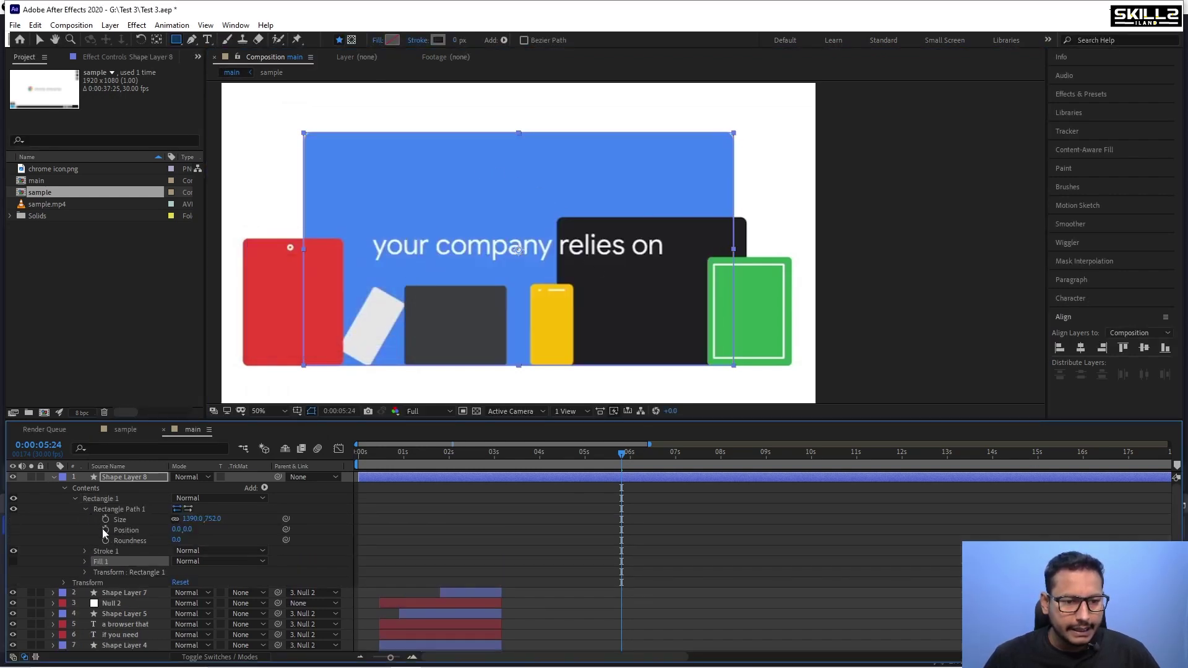
{"action": "left_click", "coordinate": [177, 540]}
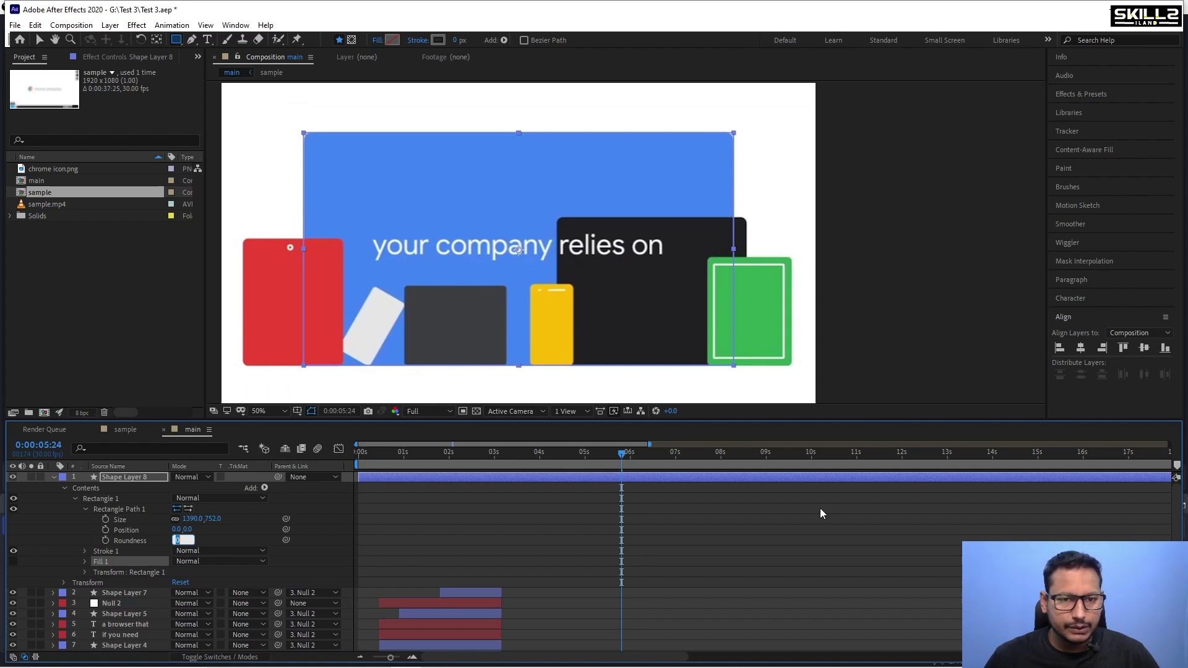
{"action": "key", "text": "Return"}
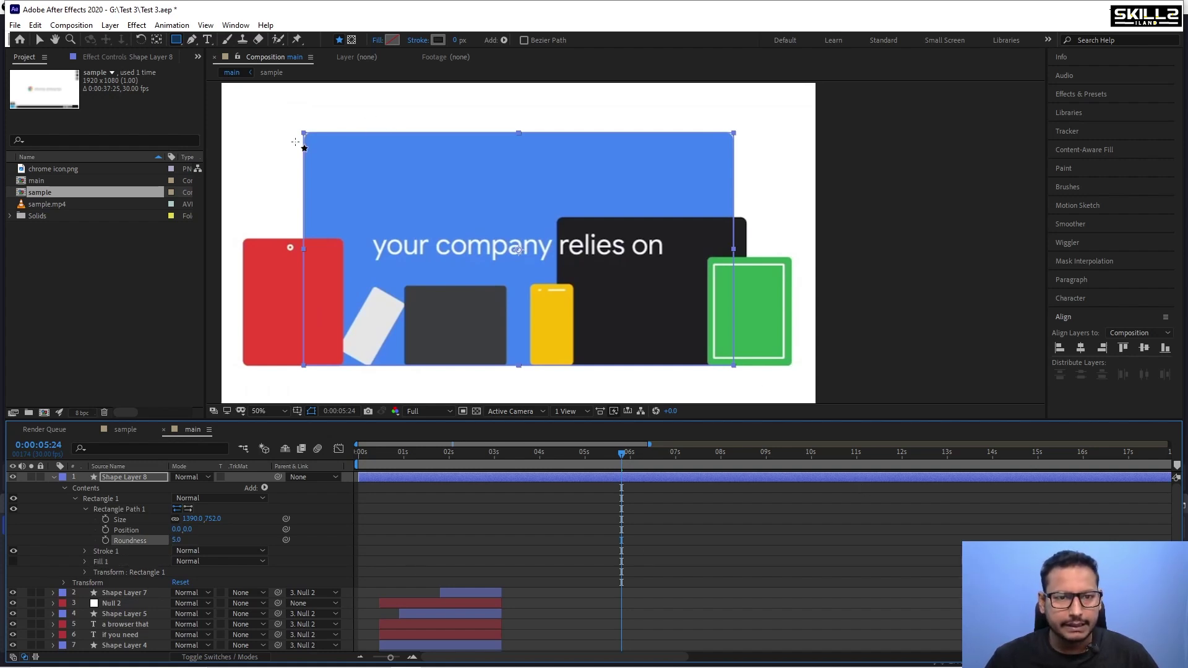
{"action": "scroll", "coordinate": [302, 138], "scroll_direction": "up", "scroll_amount": 6}
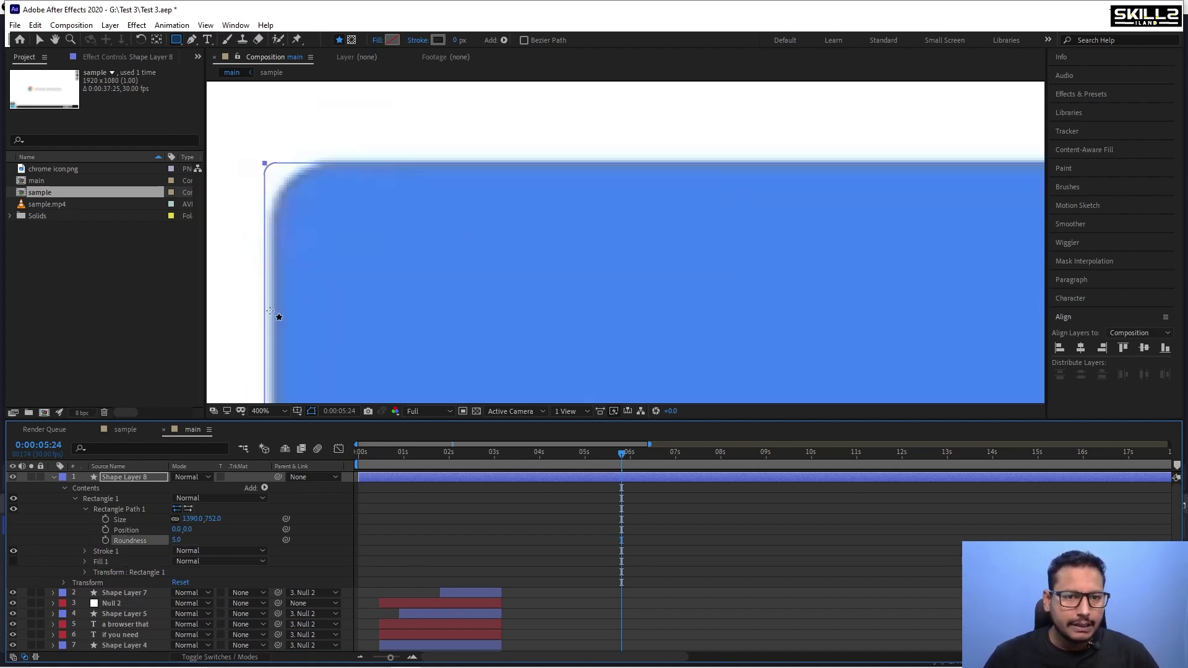
{"action": "left_click", "coordinate": [176, 541]}
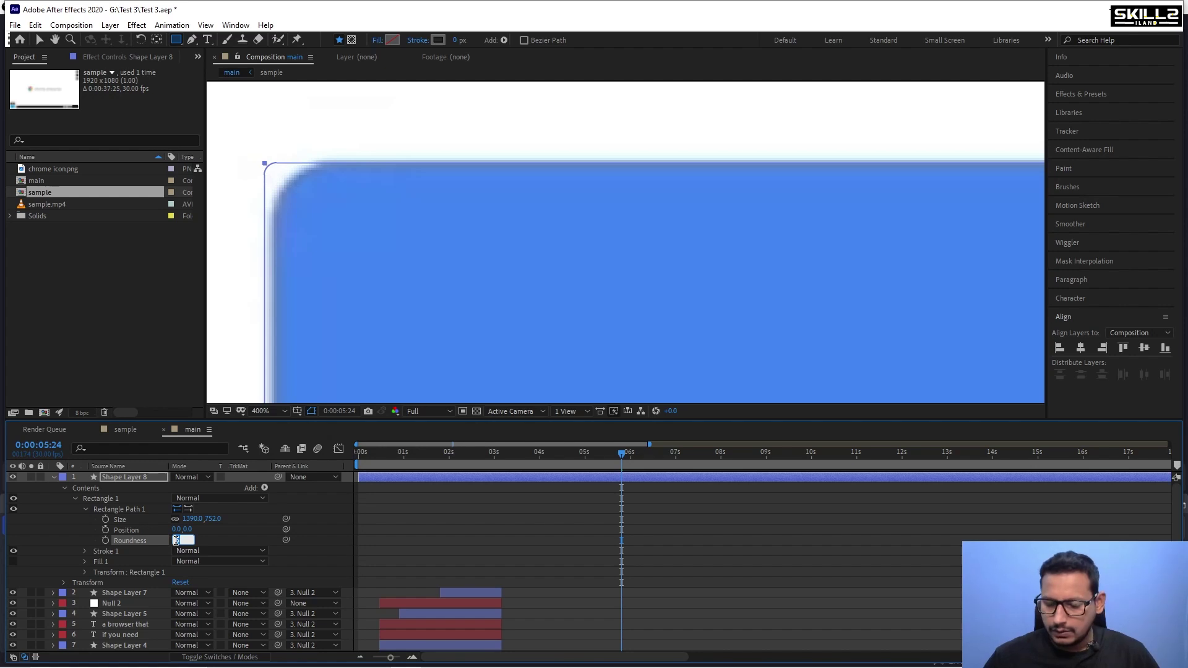
{"action": "key", "text": "Return"}
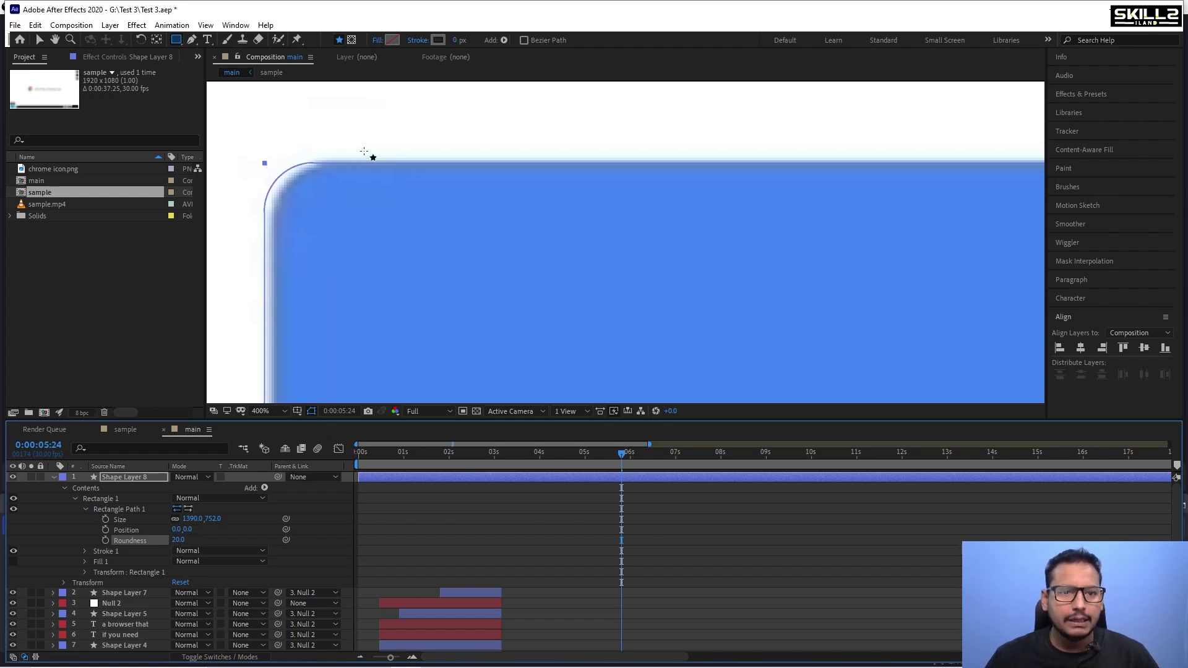
{"action": "scroll", "coordinate": [382, 146], "scroll_direction": "down", "scroll_amount": 8}
{"action": "scroll", "coordinate": [418, 153], "scroll_direction": "up", "scroll_amount": 2}
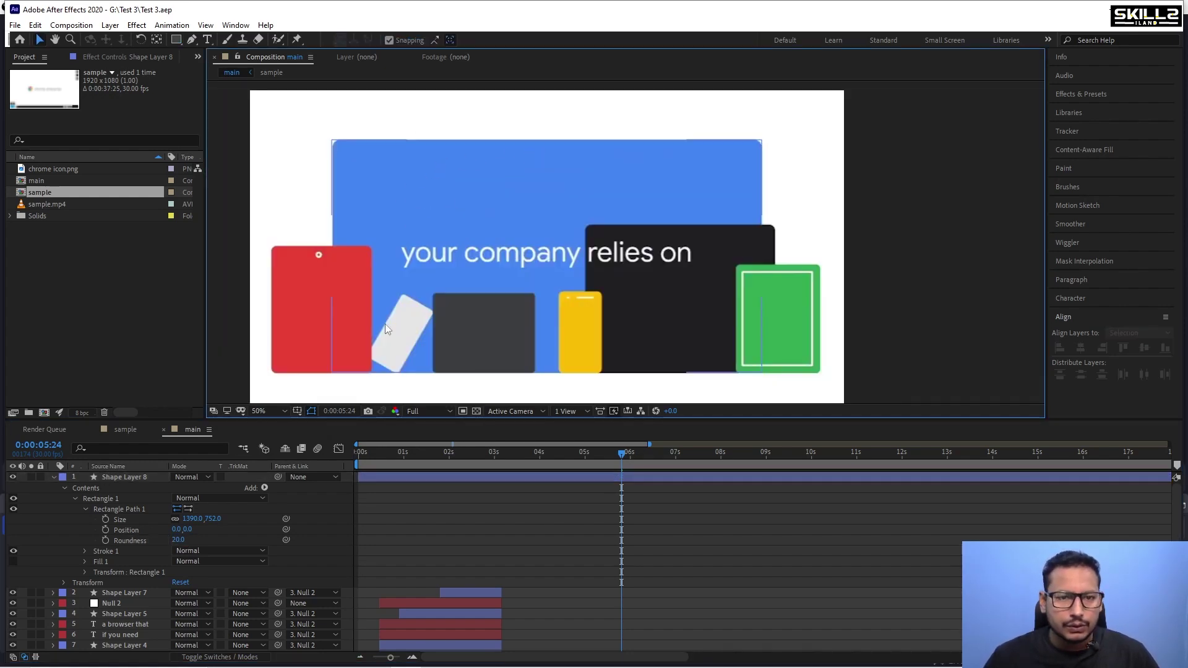
{"action": "key", "text": "v"}
{"action": "left_click", "coordinate": [54, 477]}
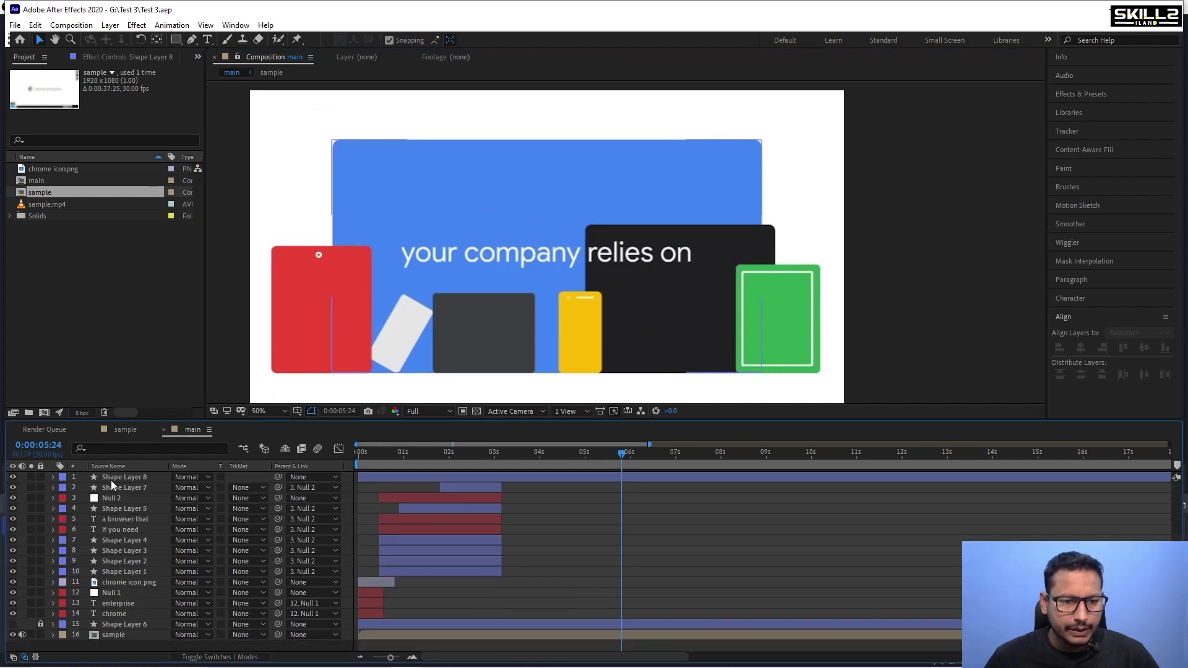
Create another shape layer and draw an unfilled rectangle tracing the black device.
{"action": "left_click", "coordinate": [117, 478]}
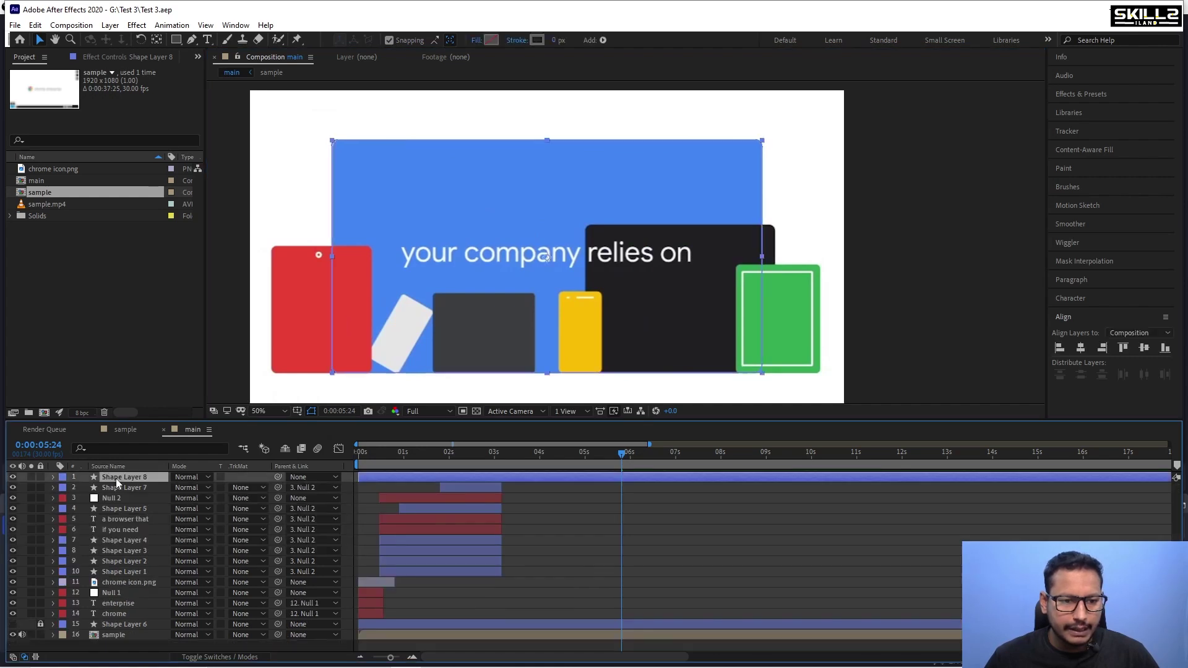
{"action": "right_click", "coordinate": [18, 504]}
{"action": "mouse_move", "coordinate": [93, 513]}
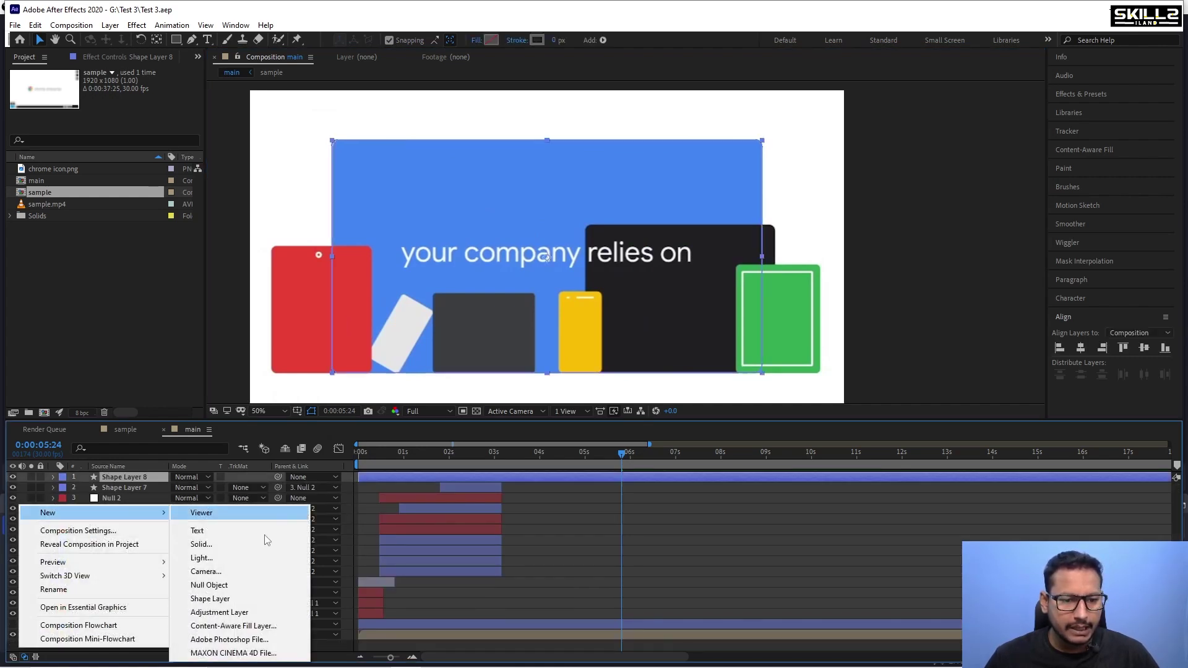
{"action": "left_click", "coordinate": [242, 599]}
{"action": "key", "text": "q"}
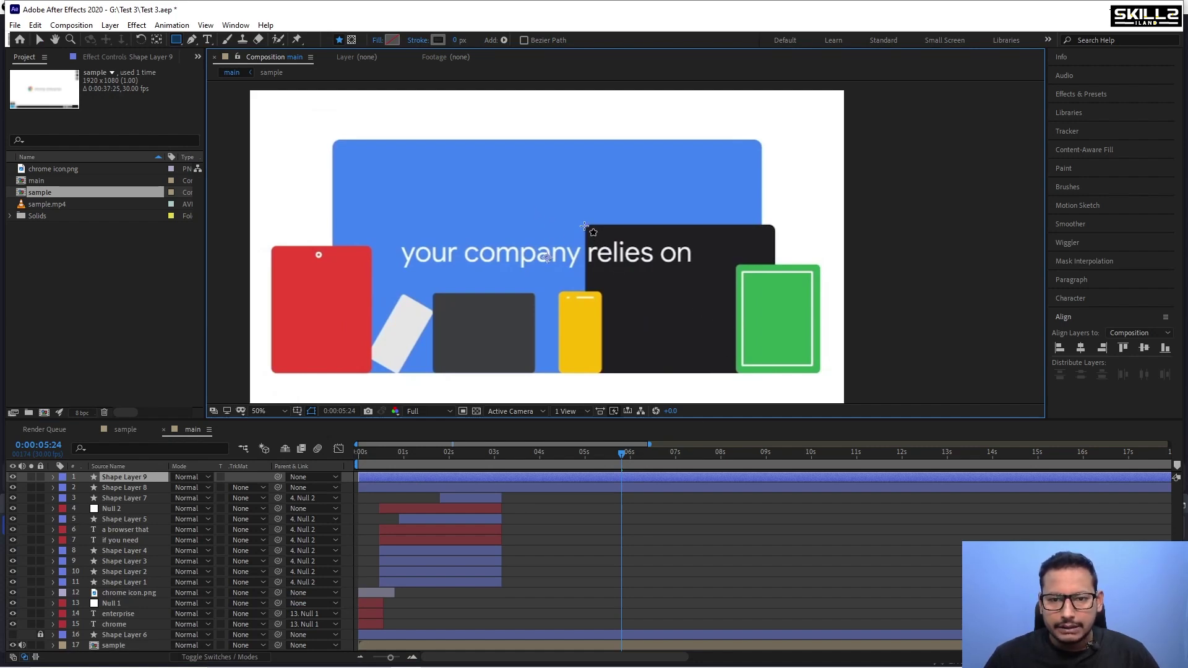
{"action": "left_click_drag", "start_coordinate": [584, 226], "coordinate": [776, 374]}
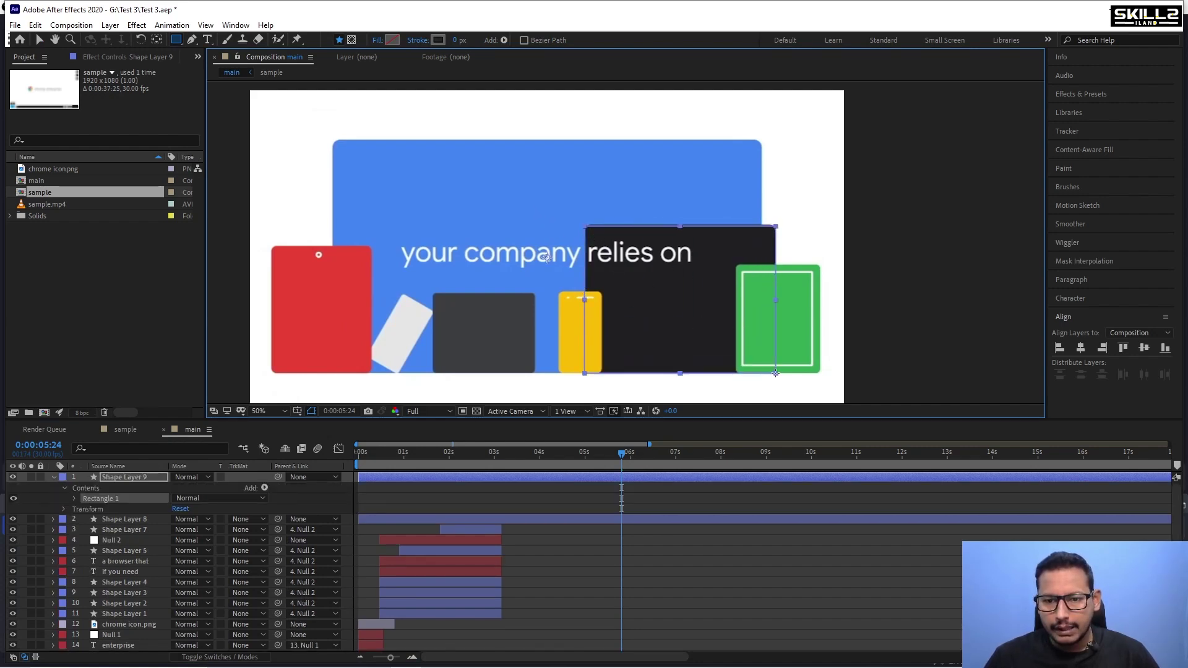
{"action": "key", "text": "u"}
Duplicate the black device's shape layer and replace the copy's rectangle with one tracing the dark grey device.
{"action": "key", "text": "ctrl+d"}
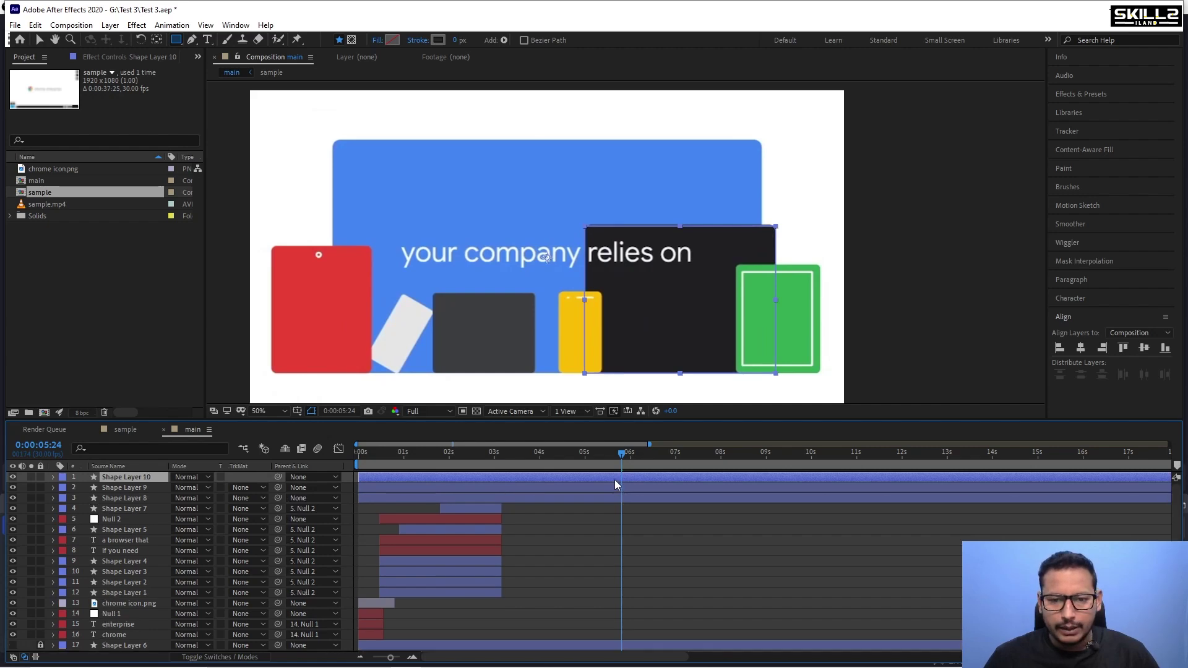
{"action": "left_click", "coordinate": [54, 476]}
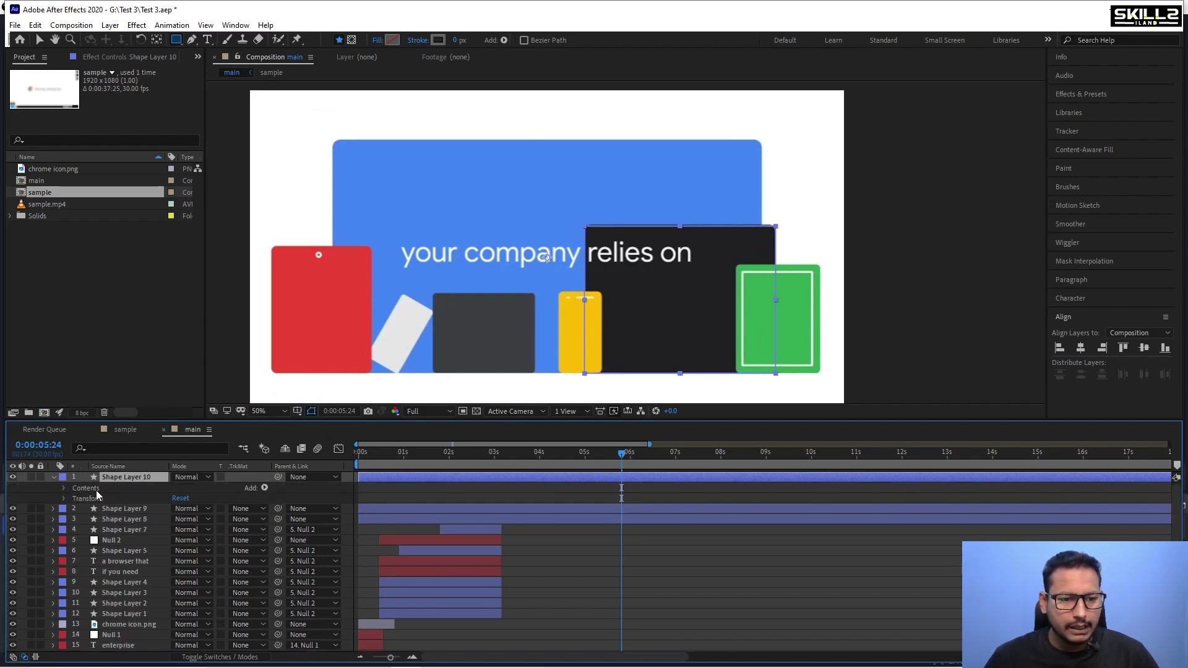
{"action": "left_click", "coordinate": [65, 488]}
{"action": "left_click", "coordinate": [100, 498]}
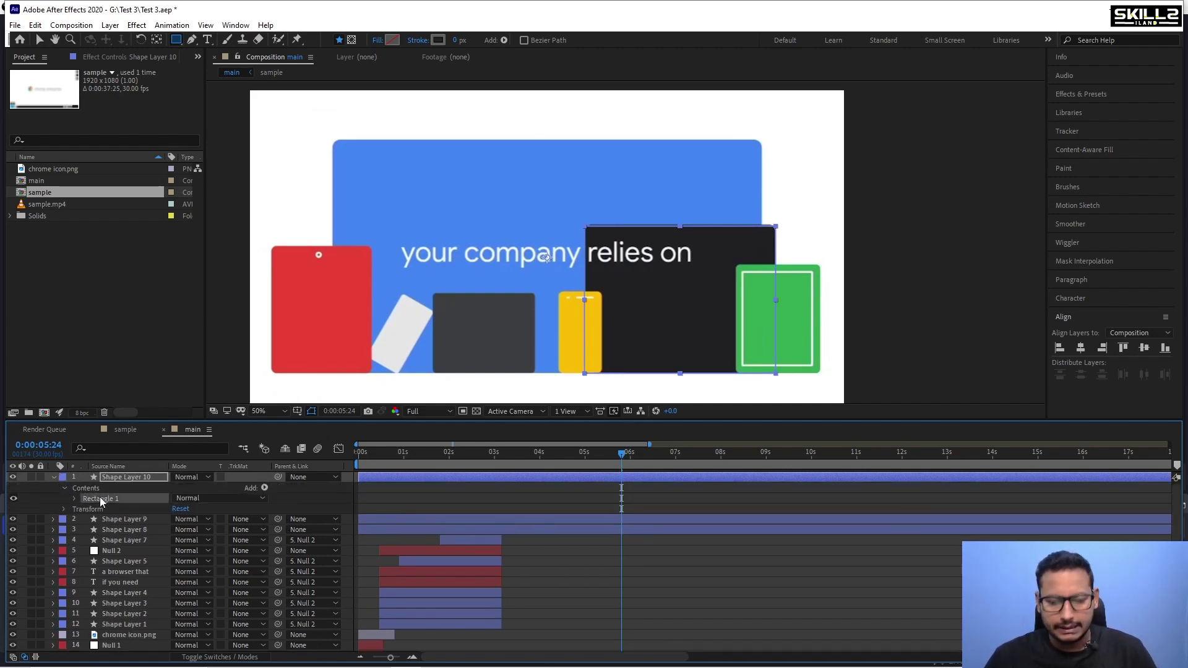
{"action": "key", "text": "Delete"}
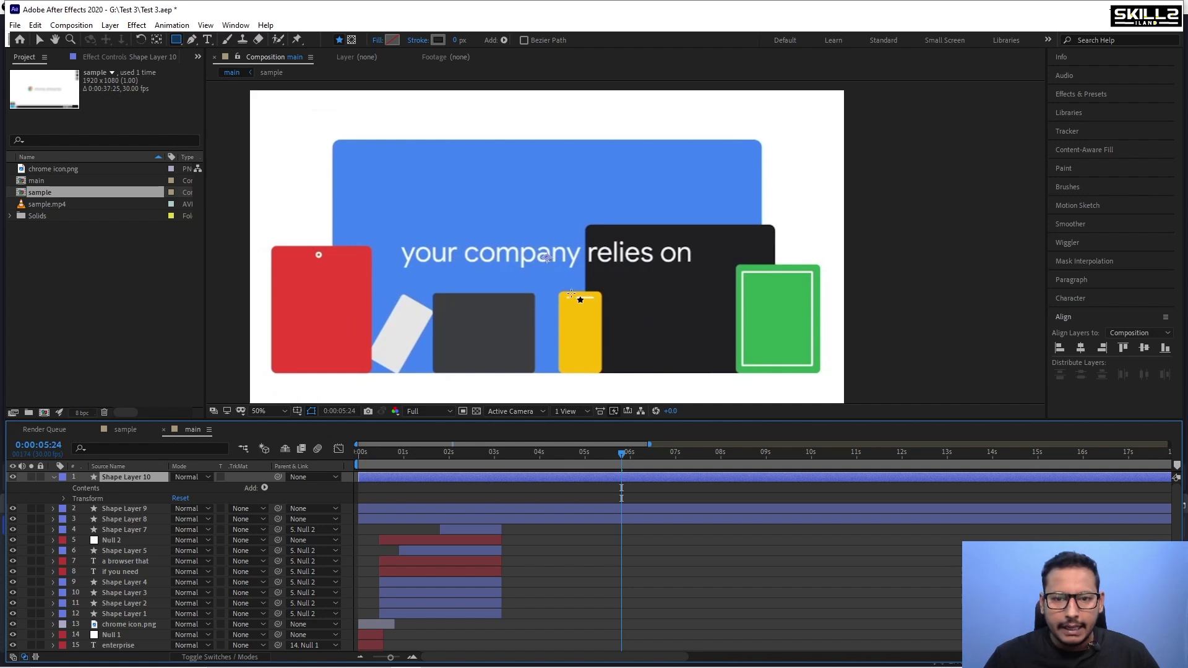
{"action": "mouse_move", "coordinate": [433, 295]}
{"action": "left_mouse_down"}
{"action": "mouse_move", "coordinate": [548, 385]}
{"action": "mouse_move", "coordinate": [535, 373]}
{"action": "left_mouse_up"}
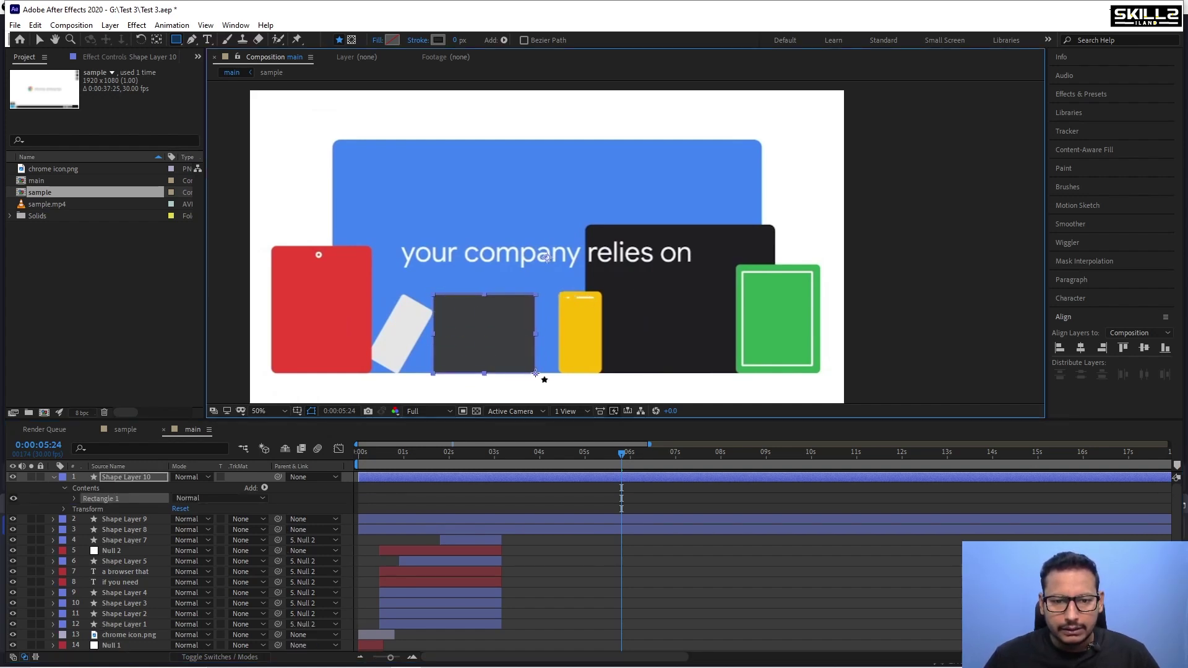
{"action": "left_click", "coordinate": [54, 475]}
Duplicate the dark grey device's shape layer and replace the copy's rectangle with one tracing the red tablet.
{"action": "key", "text": "ctrl+d"}
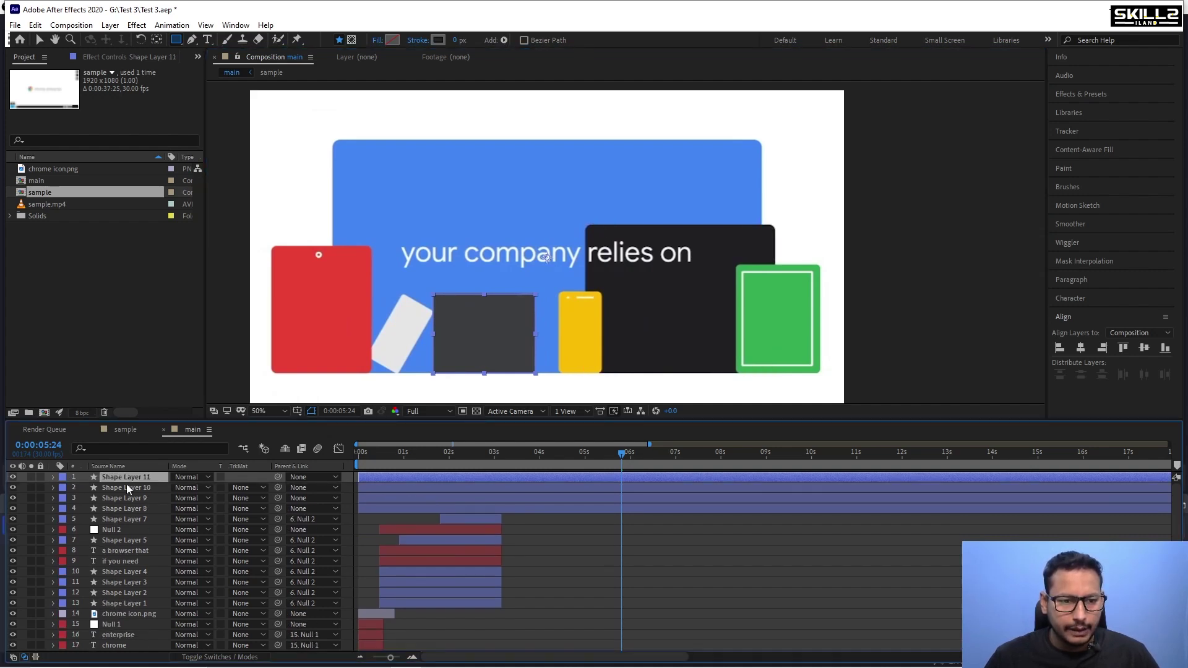
{"action": "left_click", "coordinate": [53, 478]}
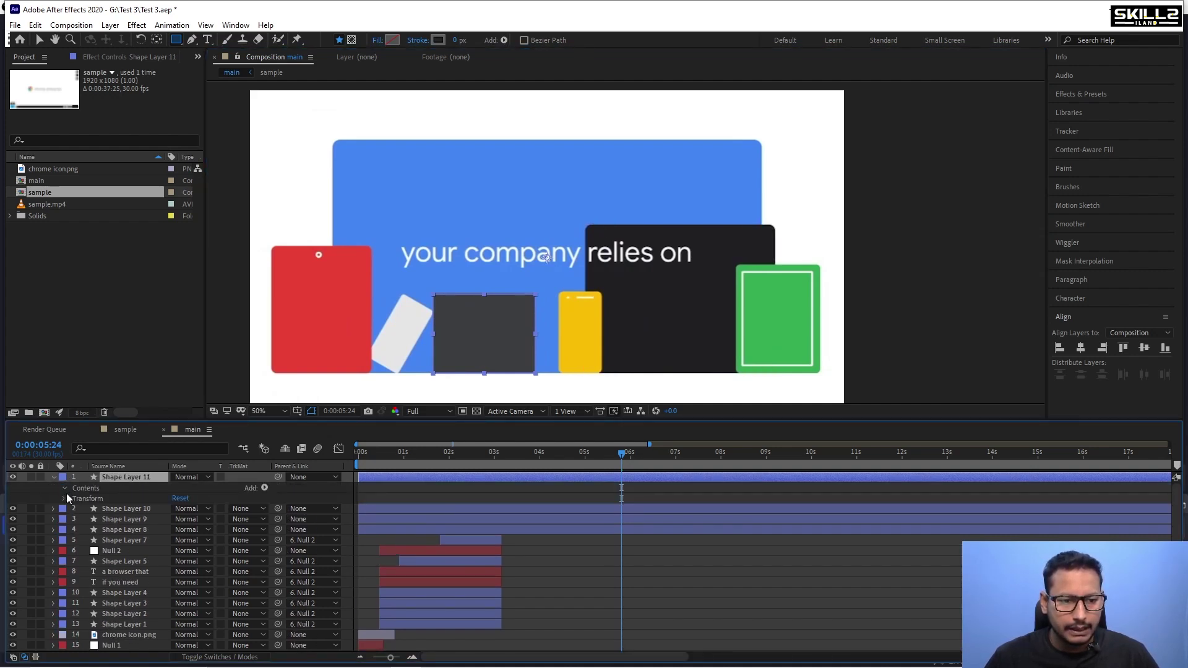
{"action": "left_click", "coordinate": [65, 488]}
{"action": "left_click", "coordinate": [65, 488]}
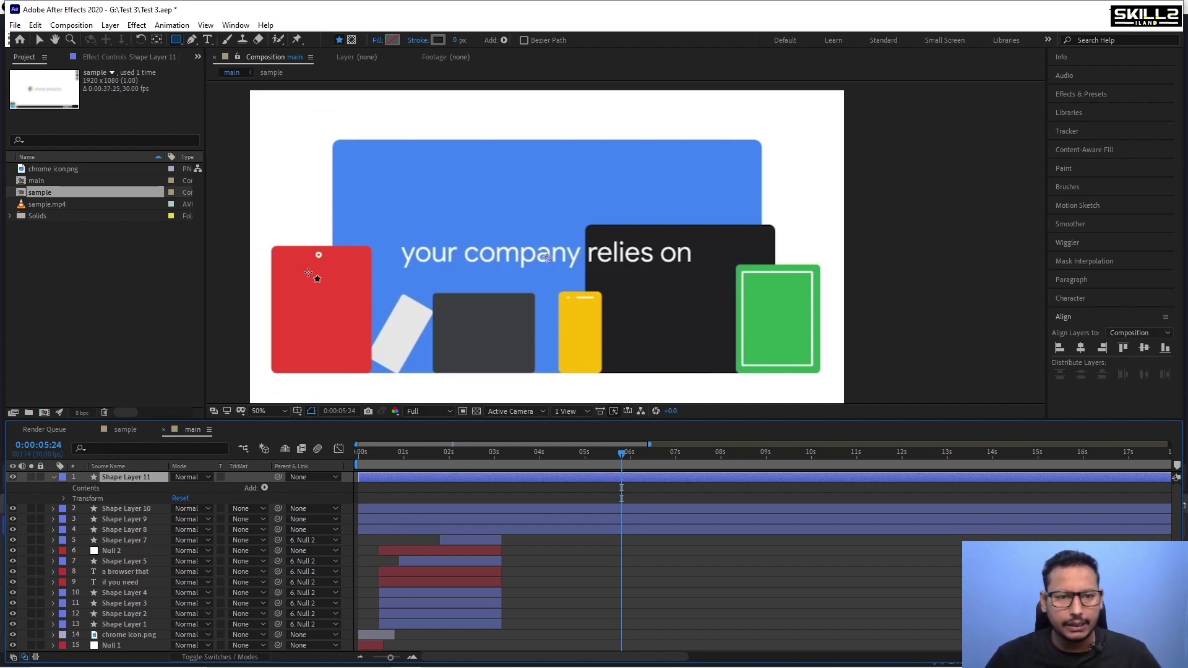
{"action": "mouse_move", "coordinate": [272, 246]}
{"action": "left_mouse_down"}
{"action": "mouse_move", "coordinate": [371, 326]}
{"action": "mouse_move", "coordinate": [372, 373]}
{"action": "left_mouse_up"}
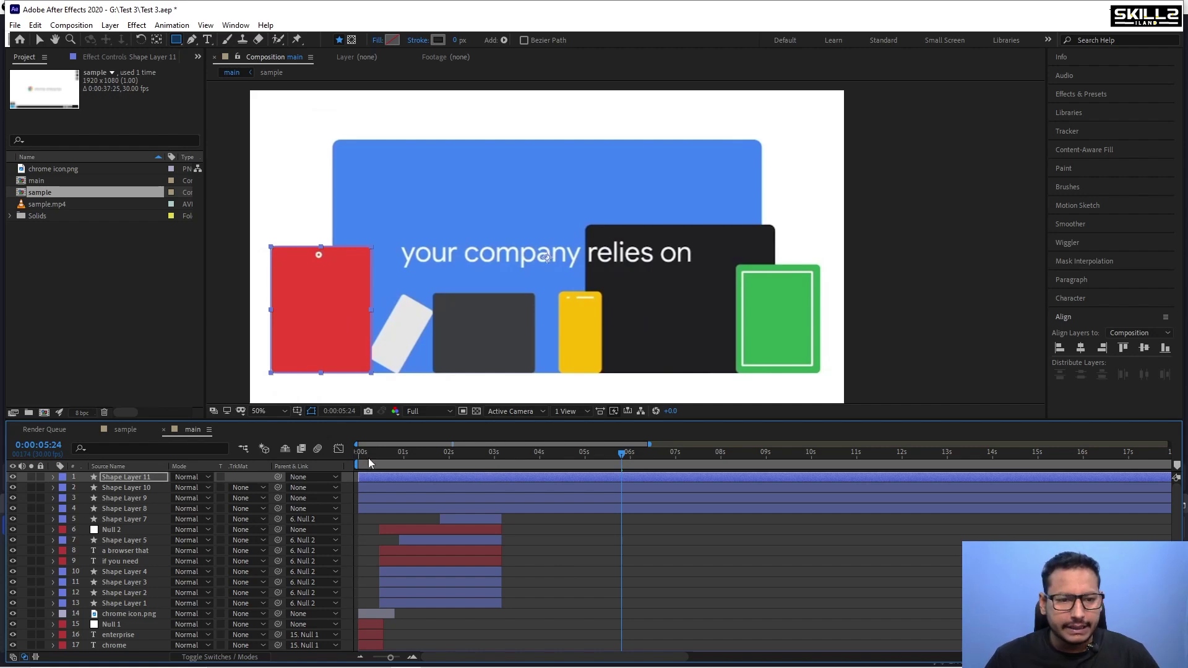
Duplicate the red tablet's shape layer and replace the copy's rectangle with one tracing the green tablet's outer edge.
{"action": "key", "text": "ctrl+d"}
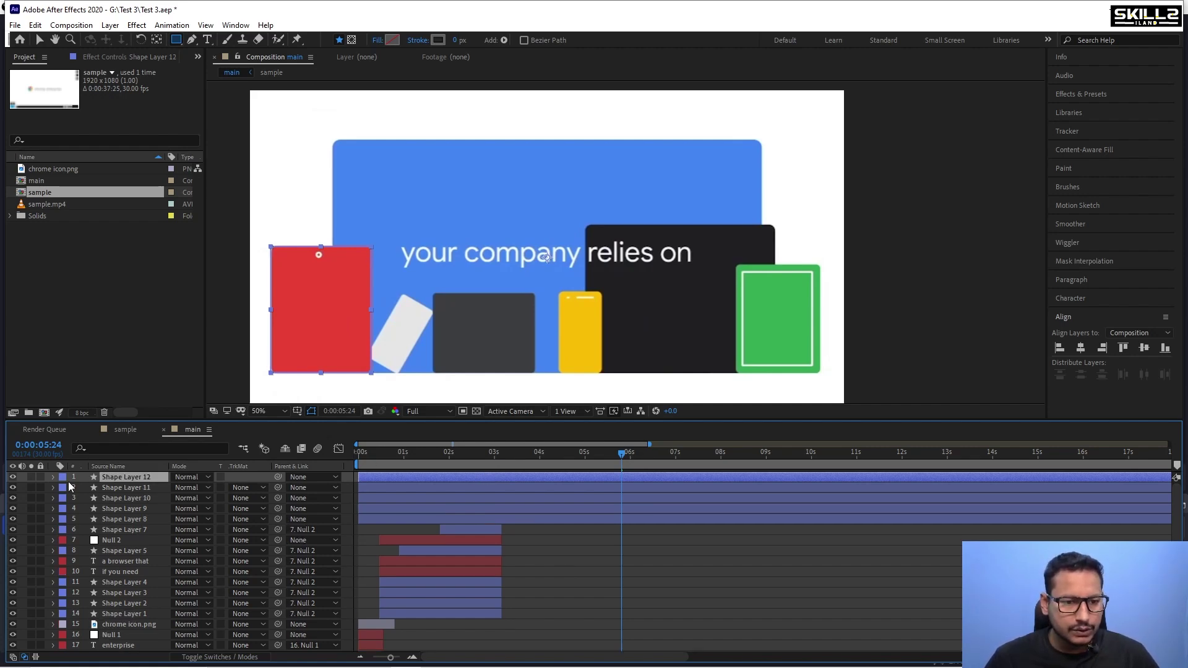
{"action": "left_click", "coordinate": [54, 478]}
{"action": "left_click", "coordinate": [63, 488]}
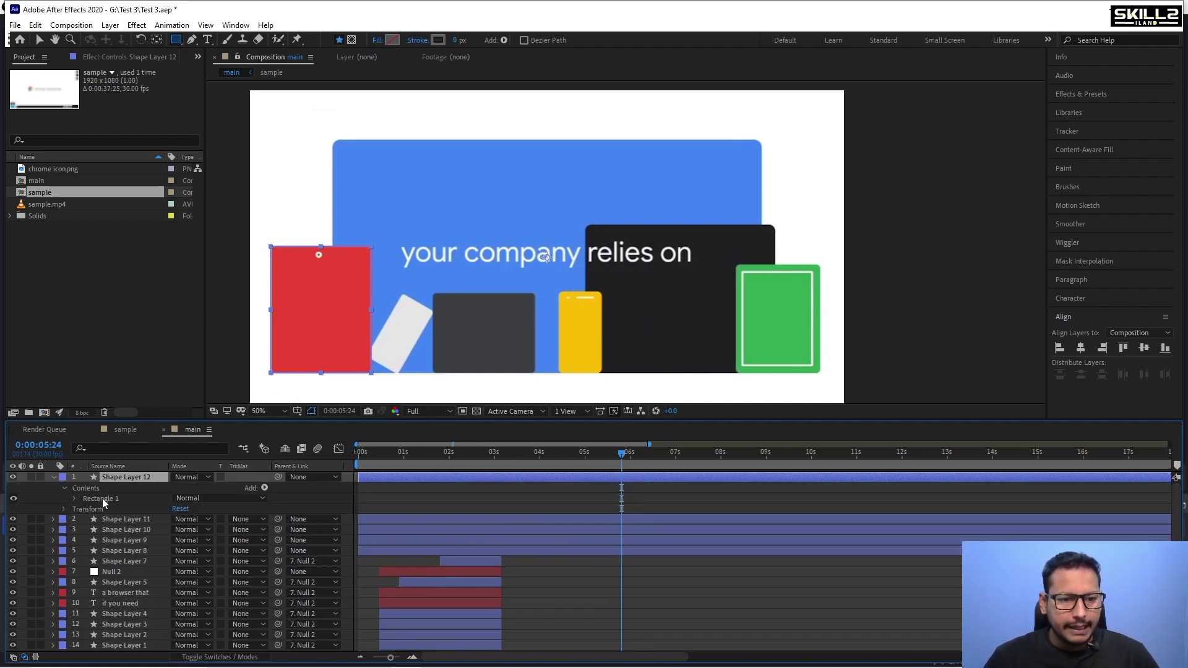
{"action": "left_click", "coordinate": [102, 499]}
{"action": "key", "text": "Delete"}
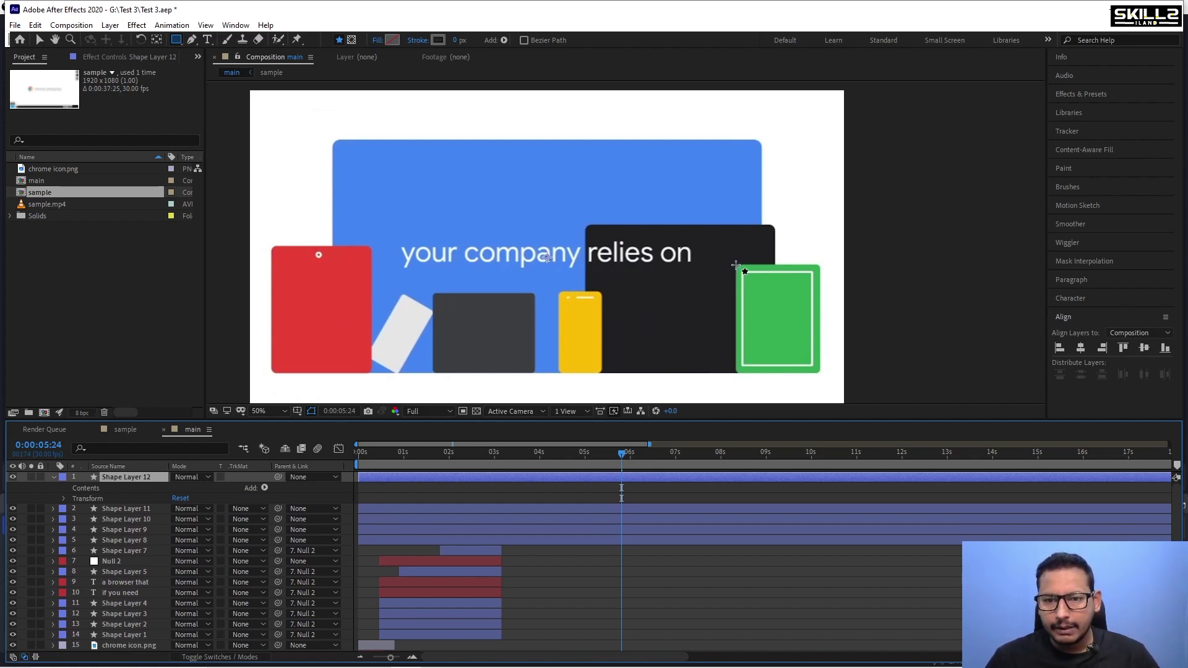
{"action": "left_click_drag", "start_coordinate": [736, 265], "coordinate": [821, 371]}
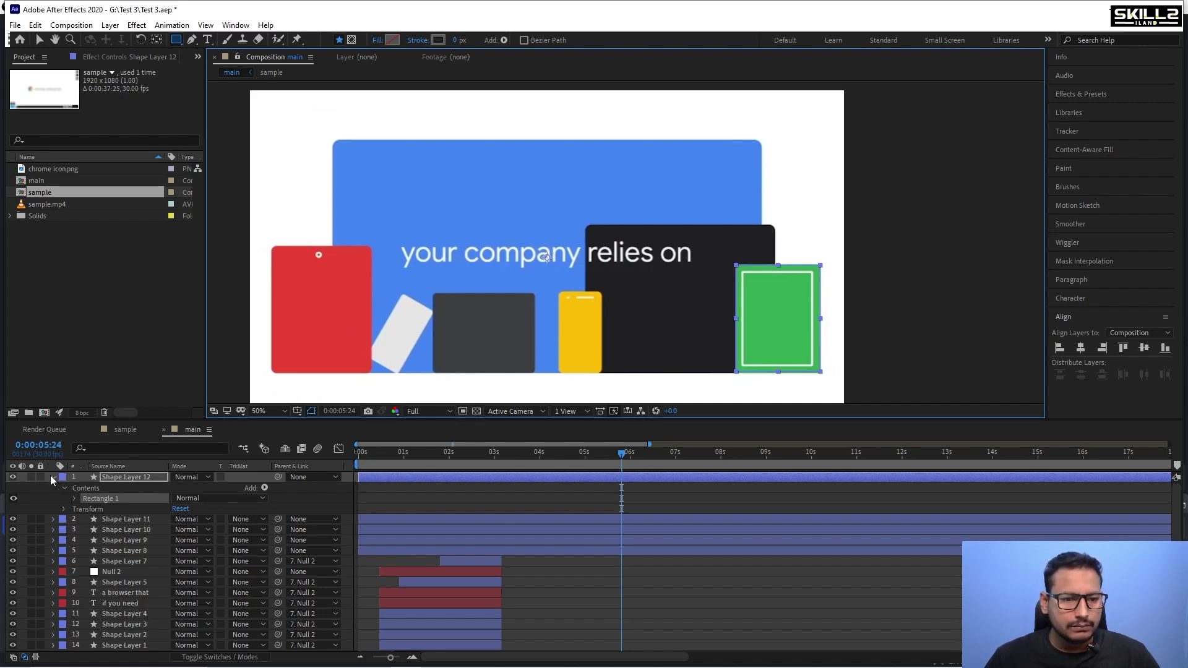
Duplicate the green tablet's layer, move the original above the copy, and replace the original's rectangle with one tracing the yellow phone.
{"action": "key", "text": "ctrl+d"}
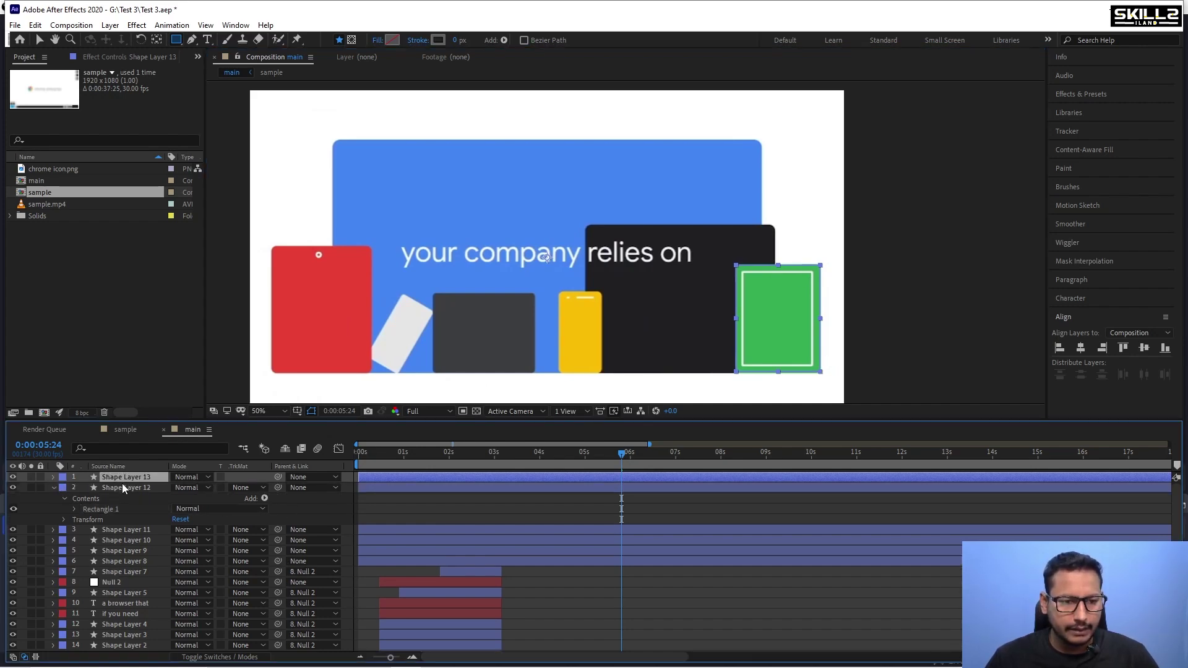
{"action": "left_click", "coordinate": [121, 484]}
{"action": "left_click_drag", "start_coordinate": [120, 484], "coordinate": [120, 474]}
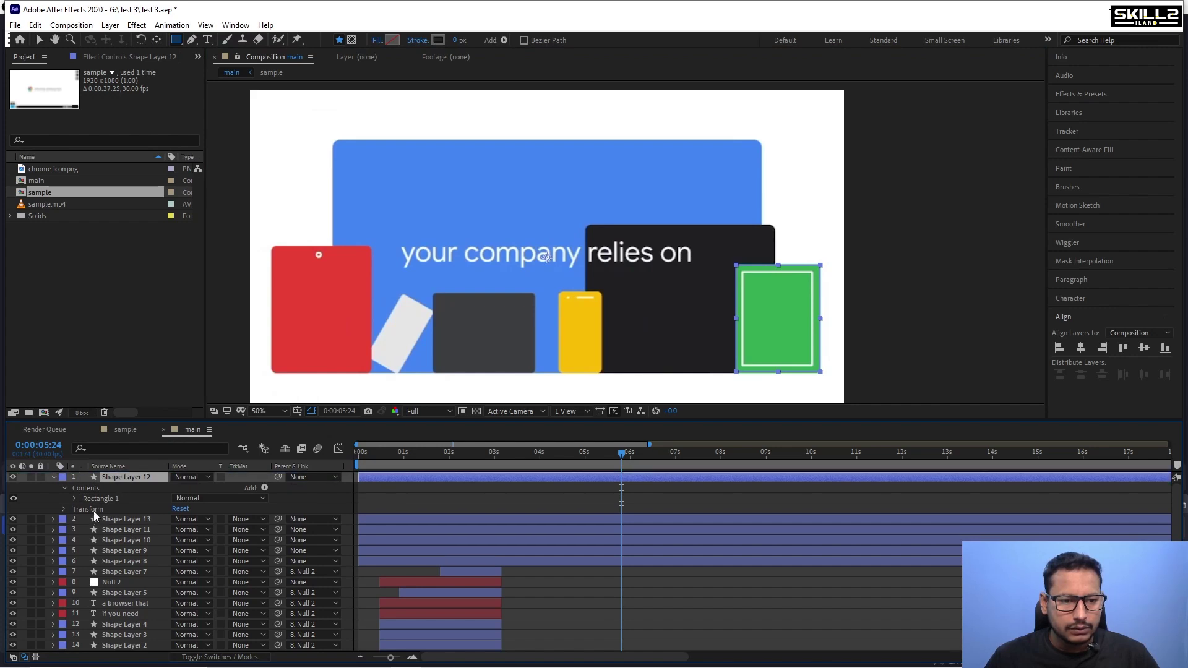
{"action": "key", "text": "Delete"}
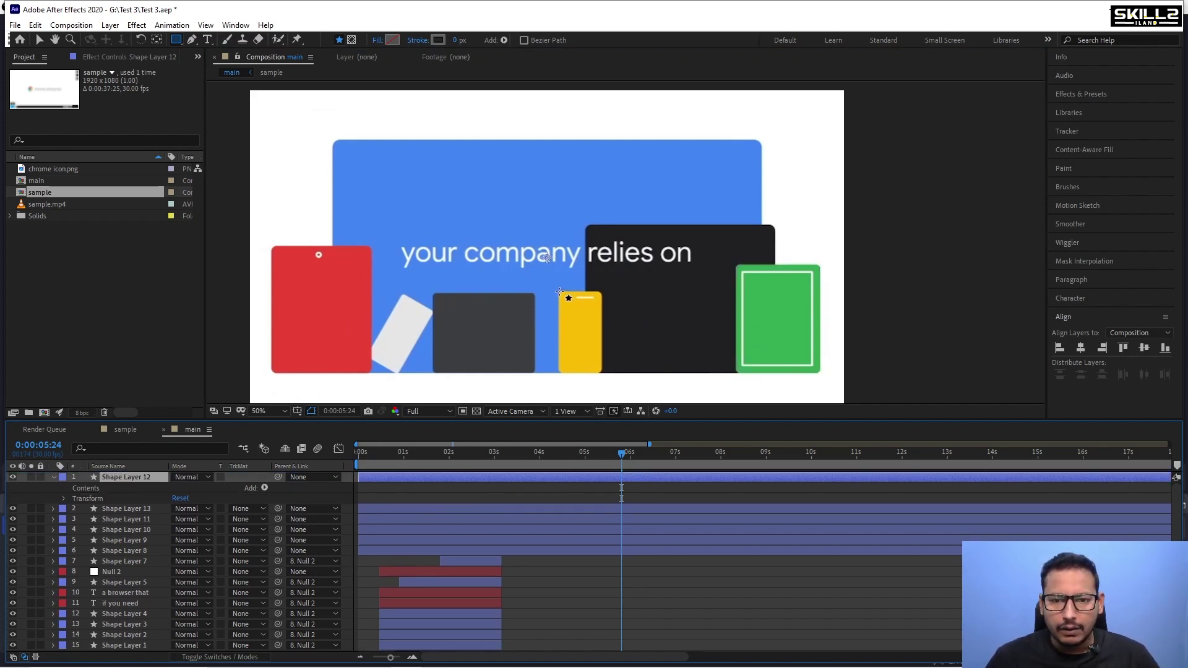
{"action": "left_click_drag", "start_coordinate": [560, 291], "coordinate": [601, 372]}
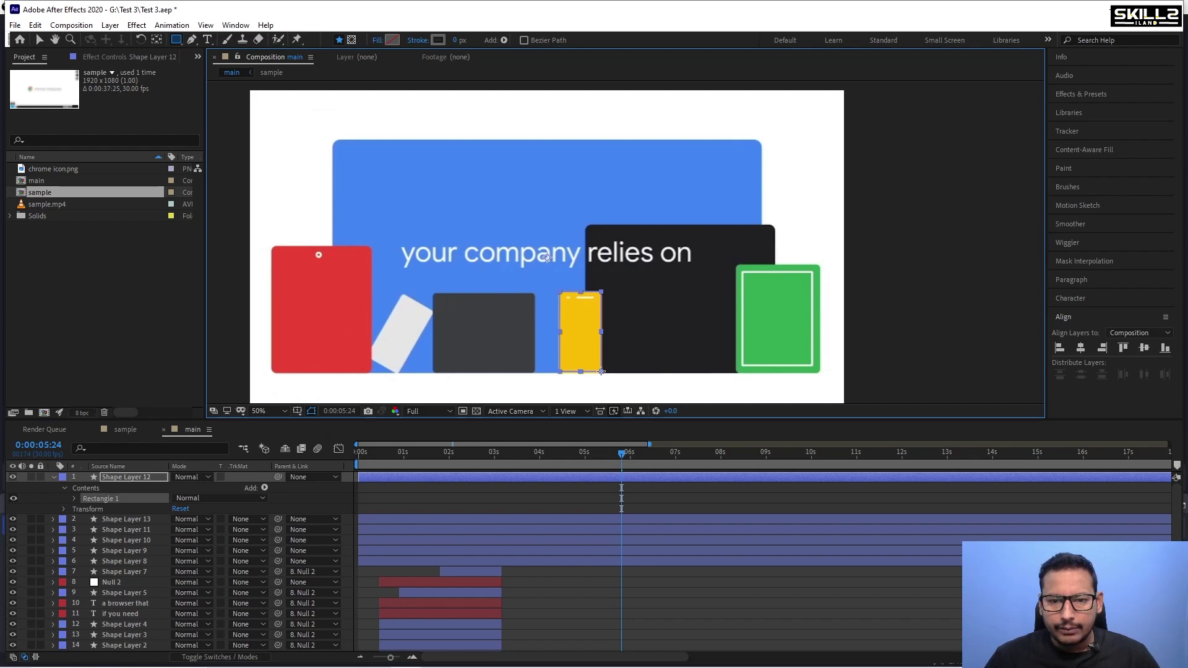
{"action": "key", "text": "u"}
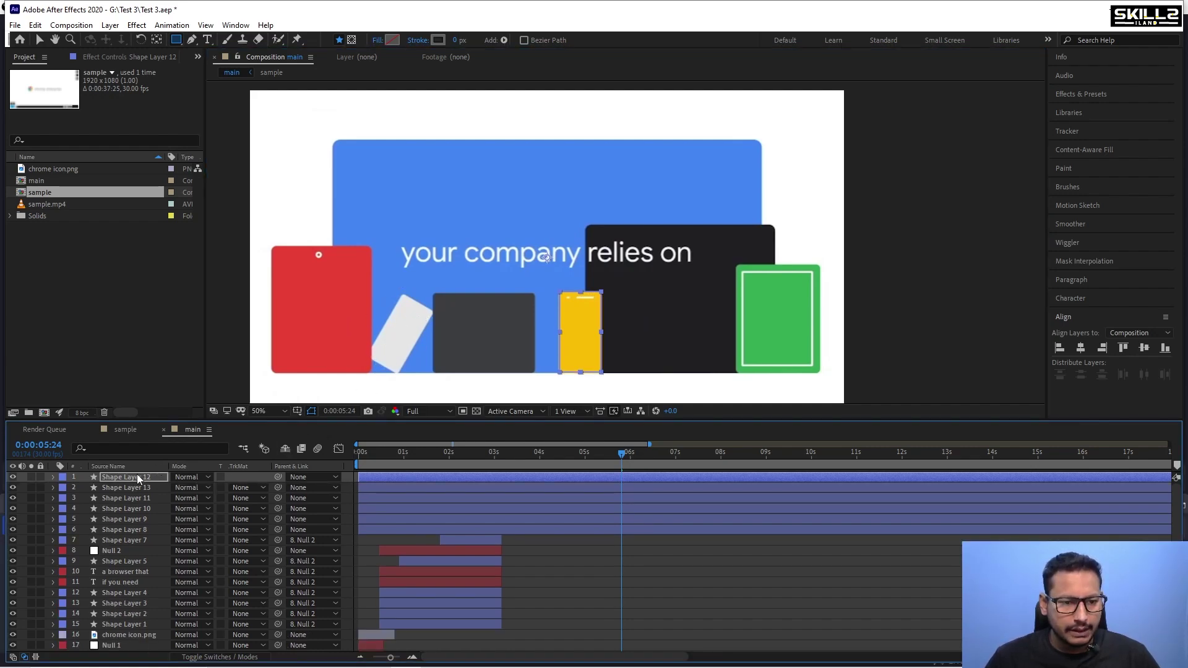
Duplicate the yellow phone's shape layer and replace the copy's rectangle with an upright one over the tilted white phone.
{"action": "key", "text": "ctrl+d"}
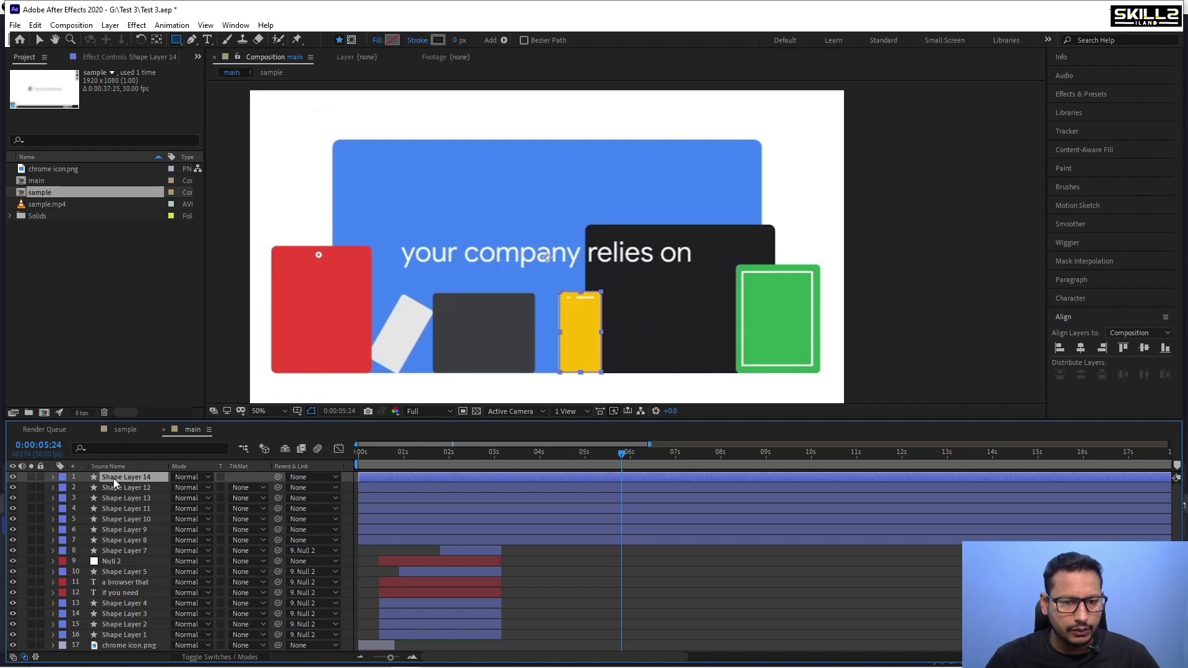
{"action": "left_click", "coordinate": [117, 486]}
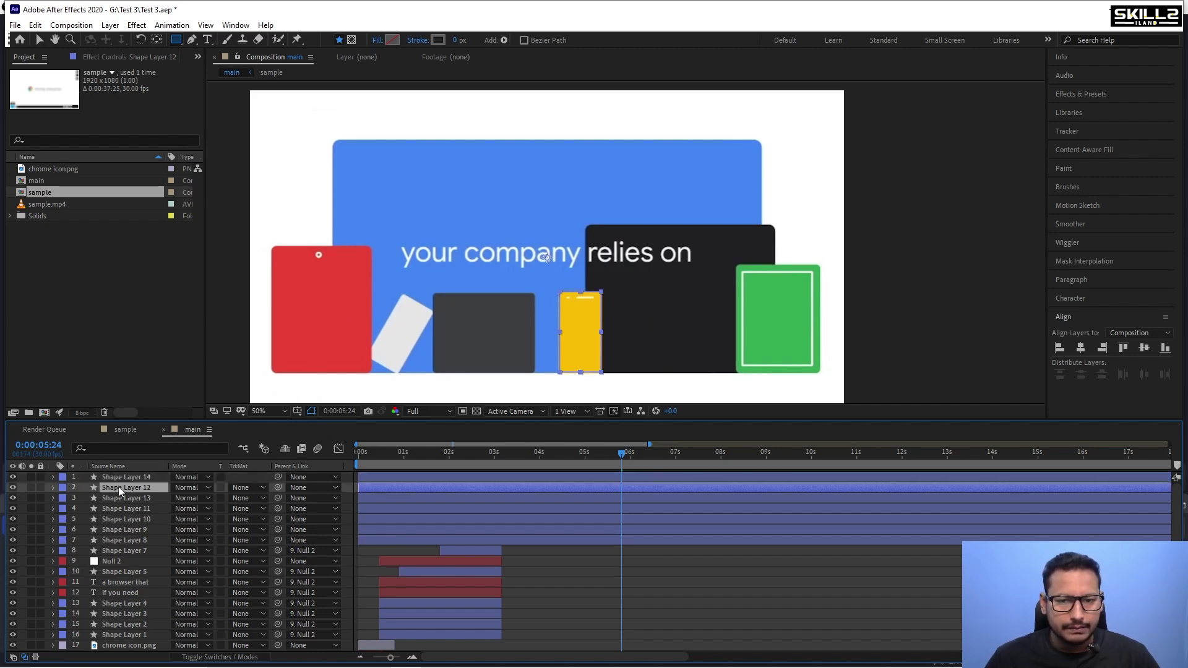
{"action": "left_click", "coordinate": [124, 481]}
{"action": "left_click", "coordinate": [52, 477]}
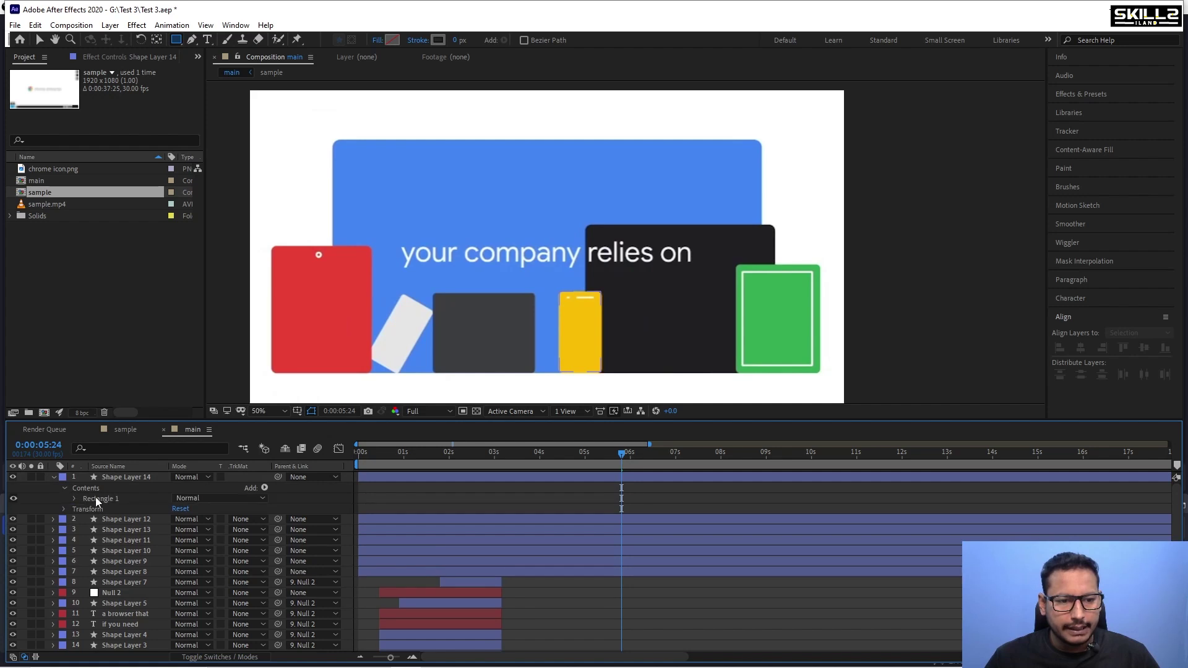
{"action": "left_click", "coordinate": [96, 496]}
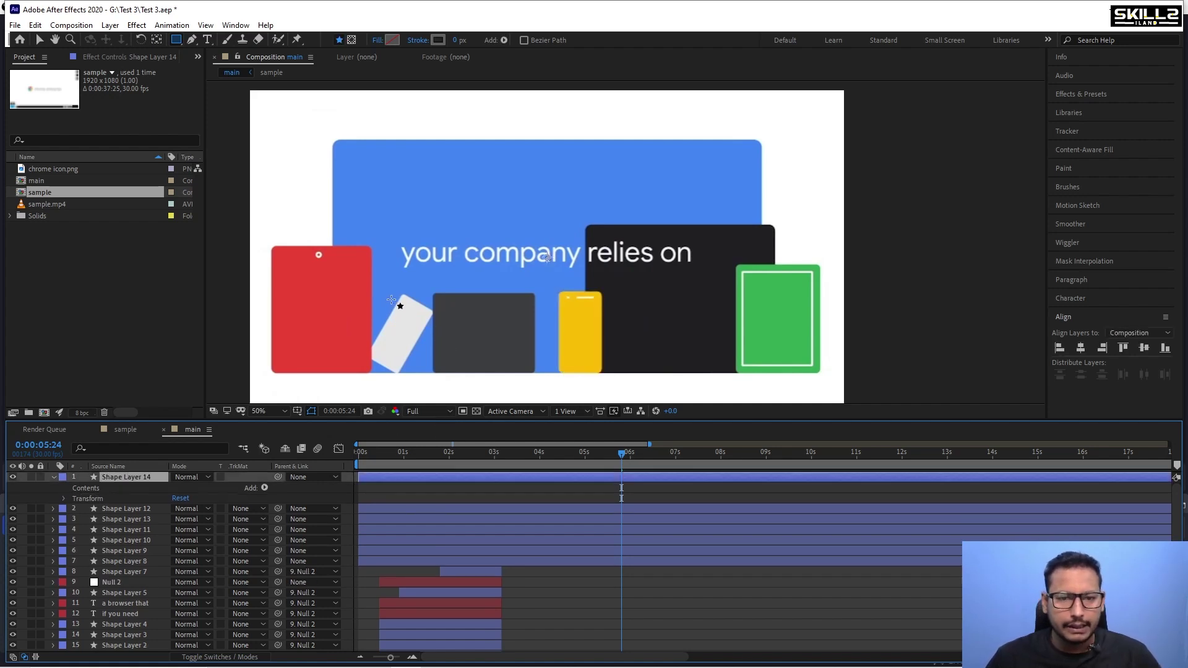
{"action": "left_click_drag", "start_coordinate": [382, 296], "coordinate": [422, 371]}
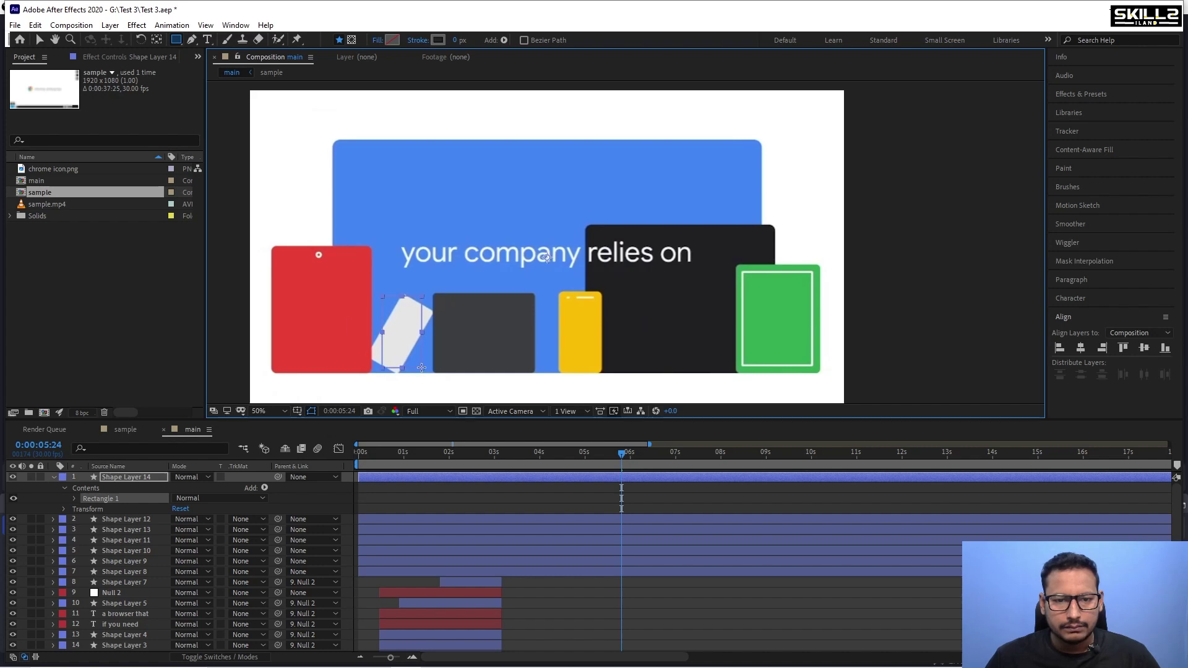
{"action": "left_click", "coordinate": [53, 476]}
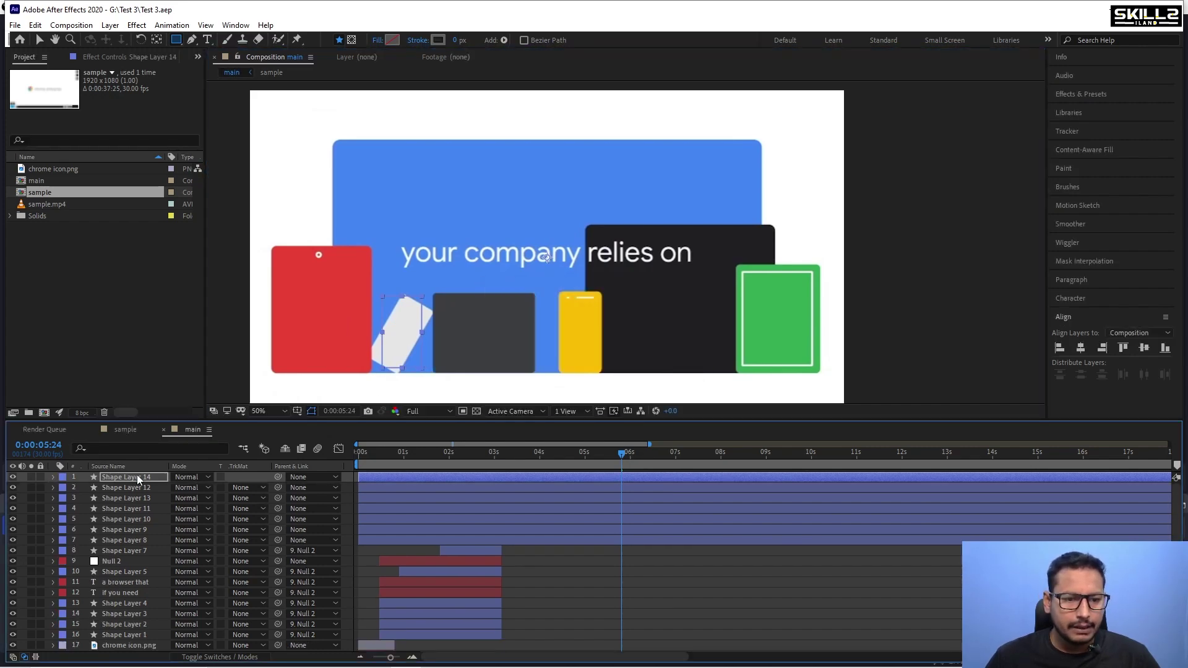
Centre the anchor points of all seven device shape layers, Shape Layer 8 to 14, and align the layers to the selection's bottom edge.
{"action": "left_click", "coordinate": [571, 538], "text": "shift"}
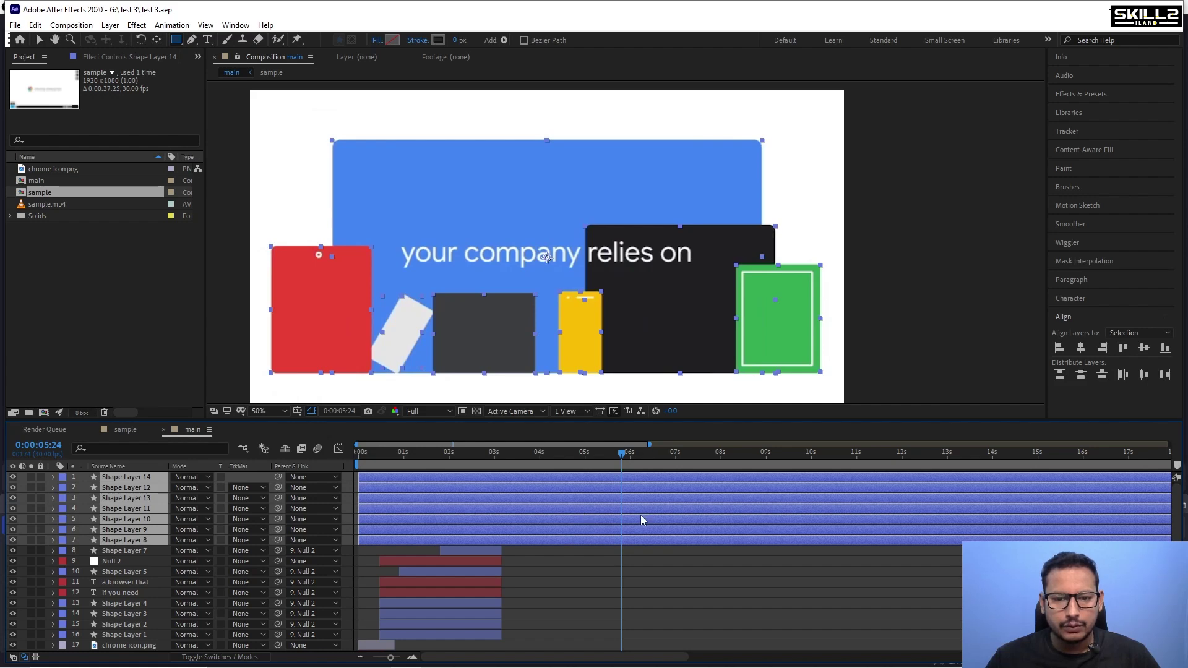
{"action": "left_click", "coordinate": [158, 40]}
{"action": "key", "text": "ctrl+s"}
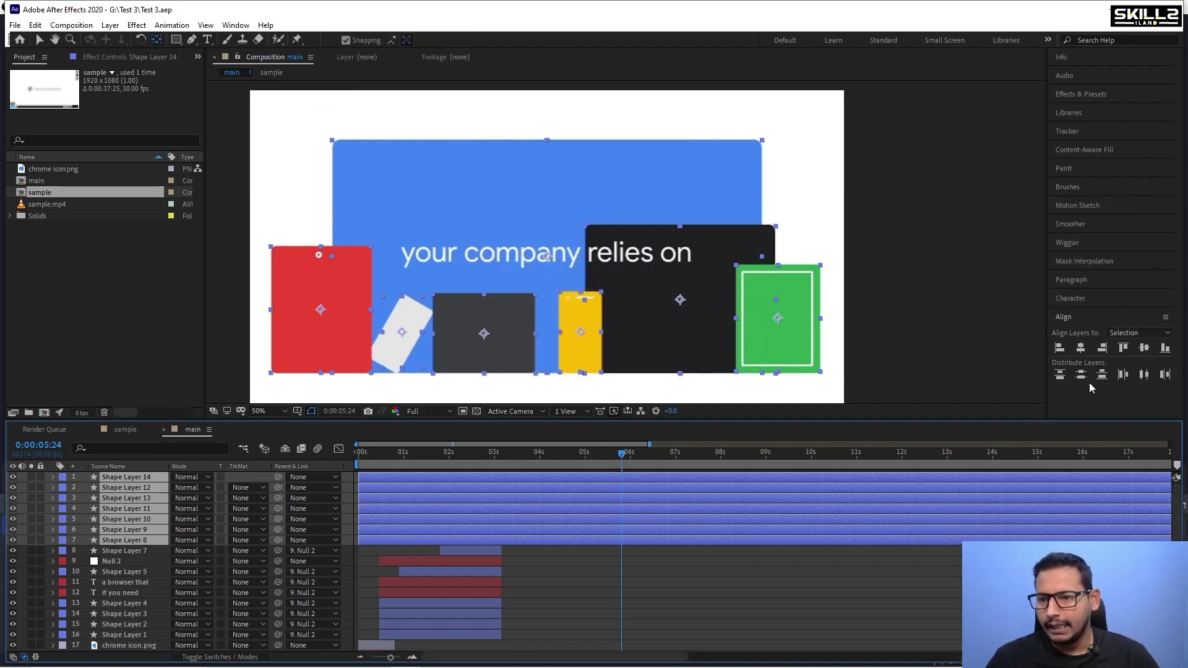
{"action": "left_click", "coordinate": [1165, 349]}
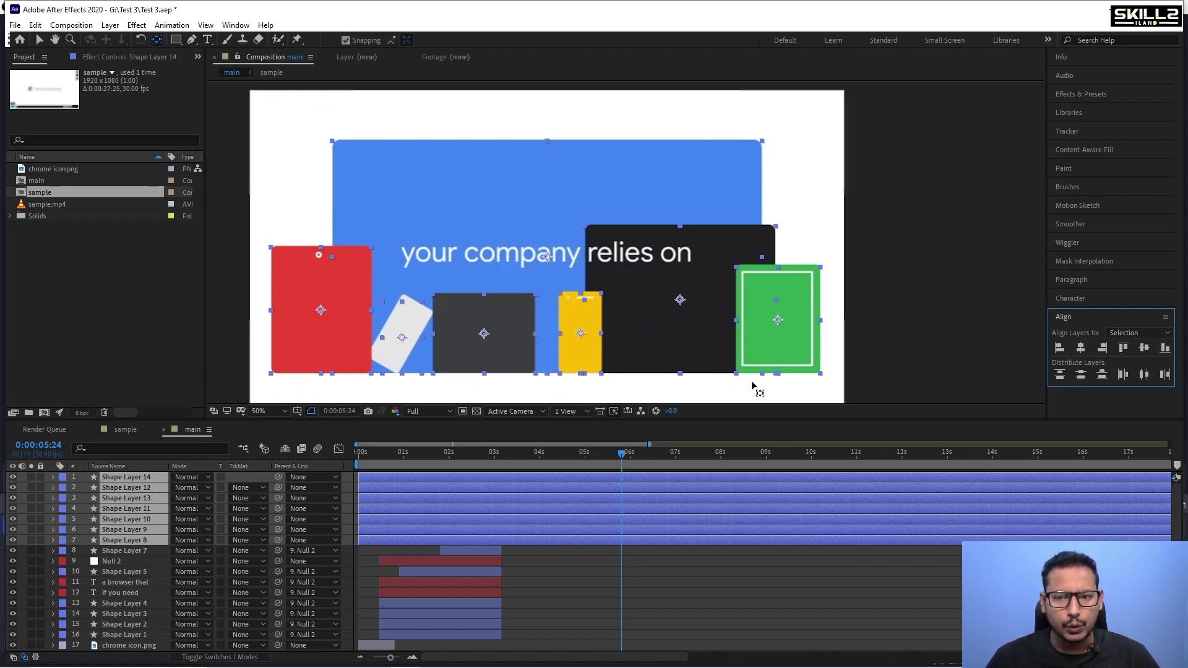
Fill the large rectangle of Shape Layer 8 with the blue sampled from the video frame at 0:00:04:09.
{"action": "left_click", "coordinate": [583, 456]}
{"action": "left_click_drag", "start_coordinate": [583, 455], "coordinate": [552, 463]}
{"action": "left_click", "coordinate": [547, 551]}
{"action": "left_click", "coordinate": [549, 542]}
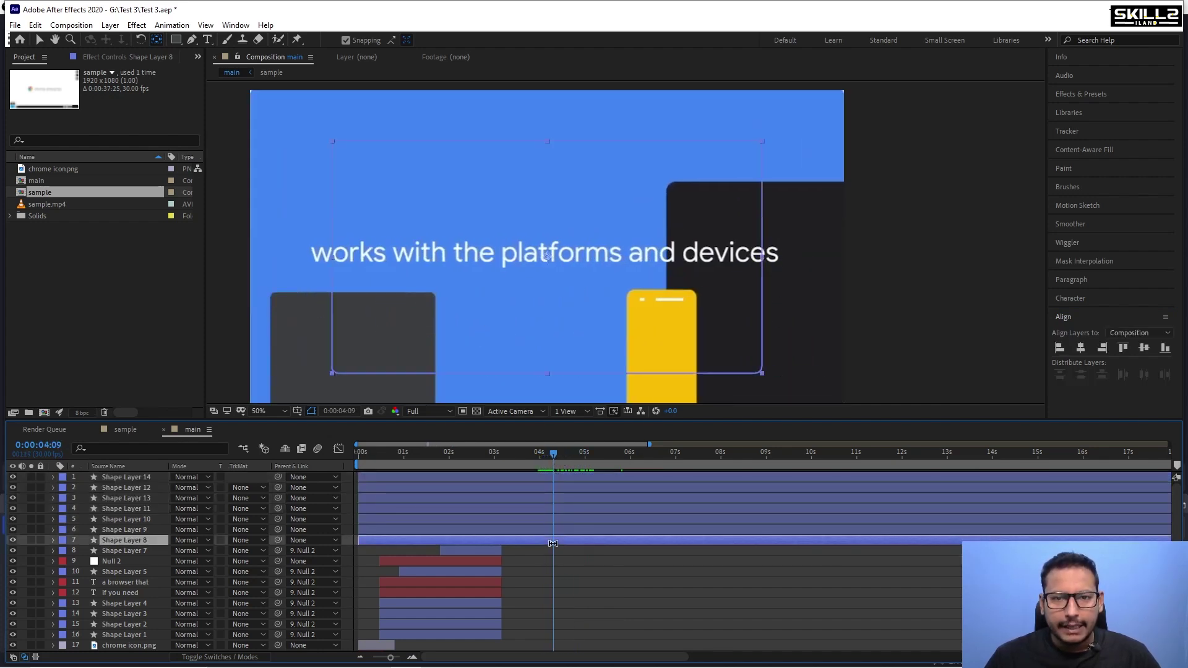
{"action": "key", "text": "v"}
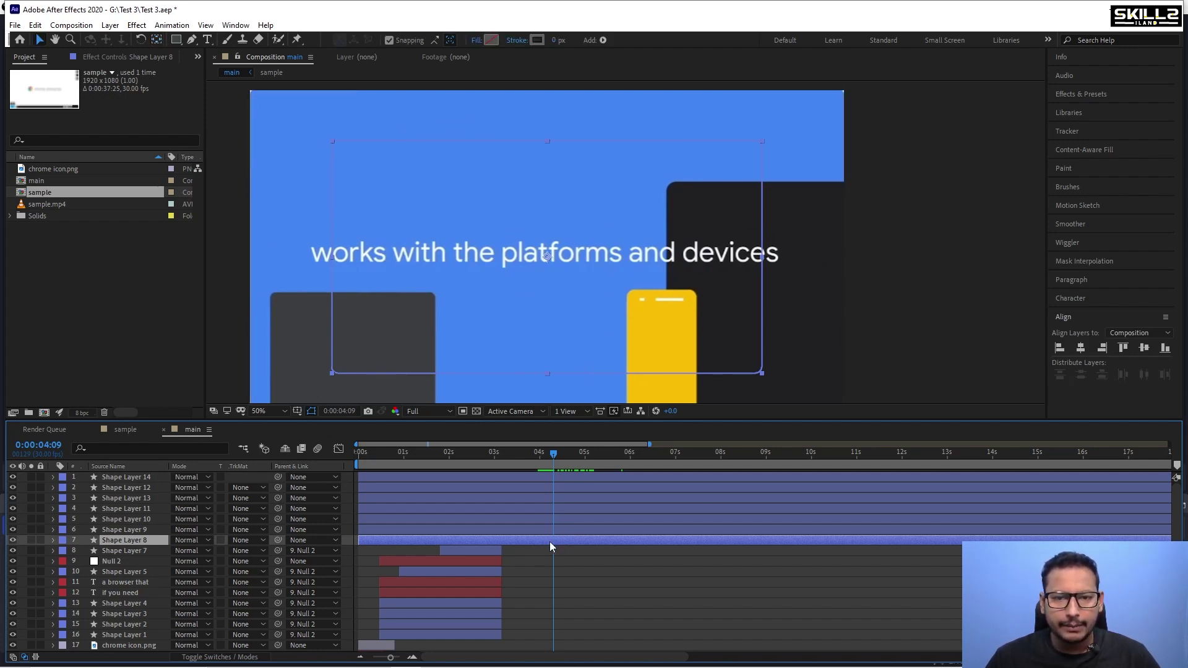
{"action": "left_click", "coordinate": [491, 40]}
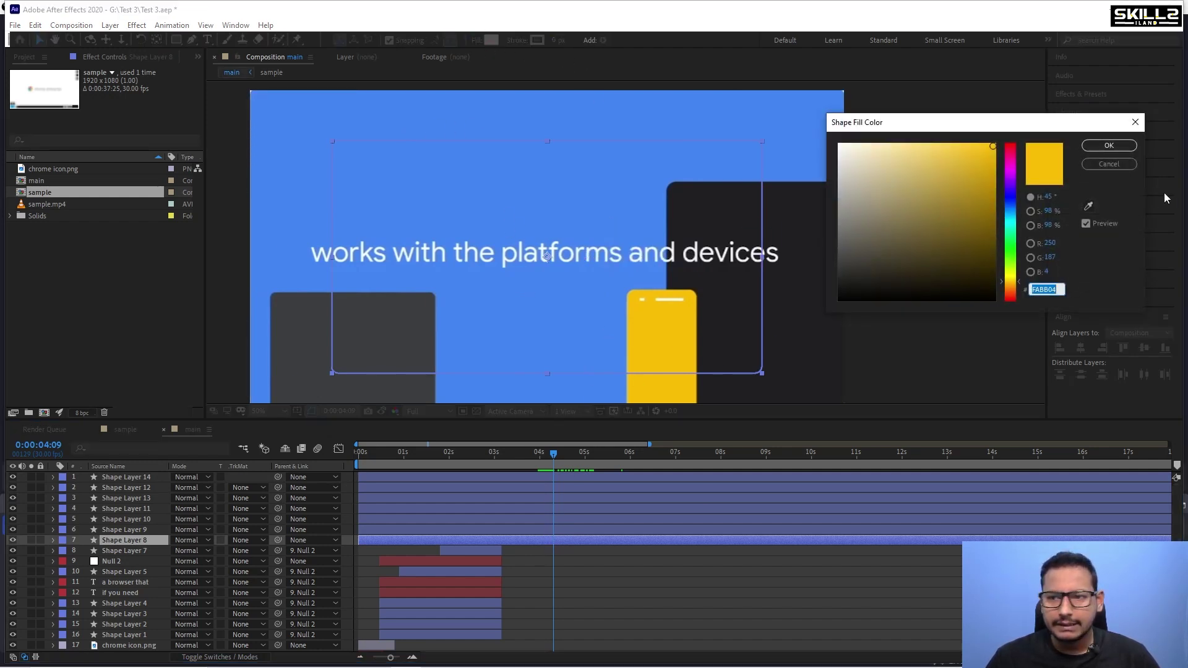
{"action": "left_click", "coordinate": [1089, 206]}
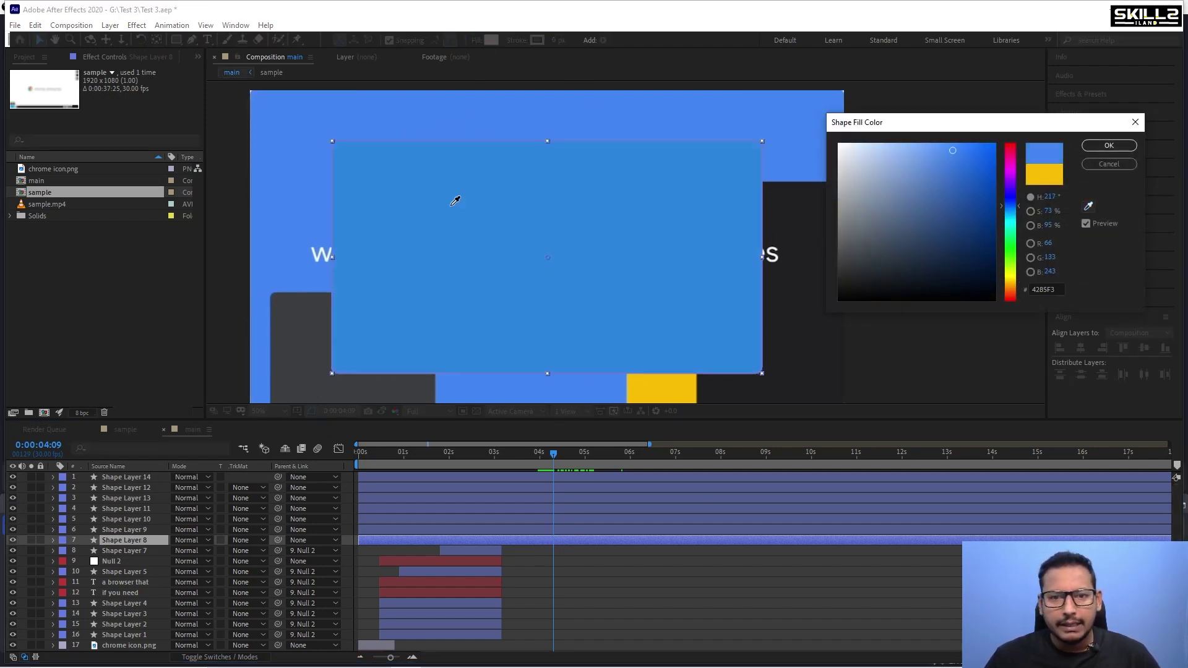
{"action": "left_click", "coordinate": [301, 186]}
{"action": "left_click", "coordinate": [1109, 146]}
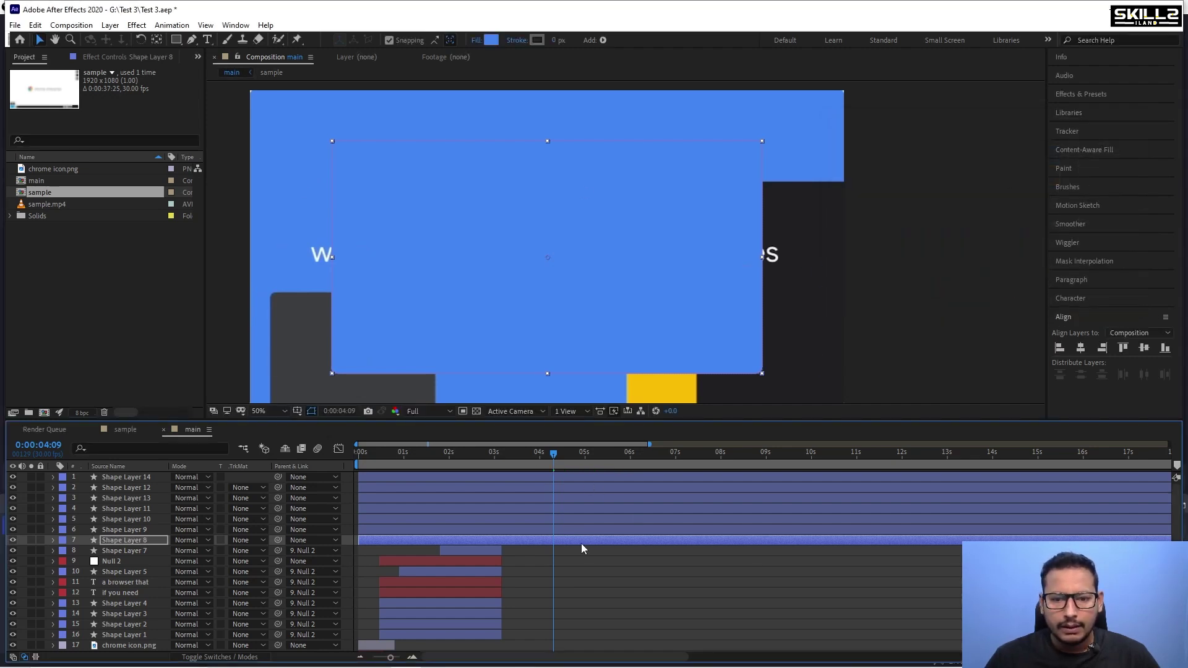
Fill the rectangle of Shape Layer 9 with the black sampled from the video's black device around 0:00:04:13.
{"action": "left_click", "coordinate": [574, 529]}
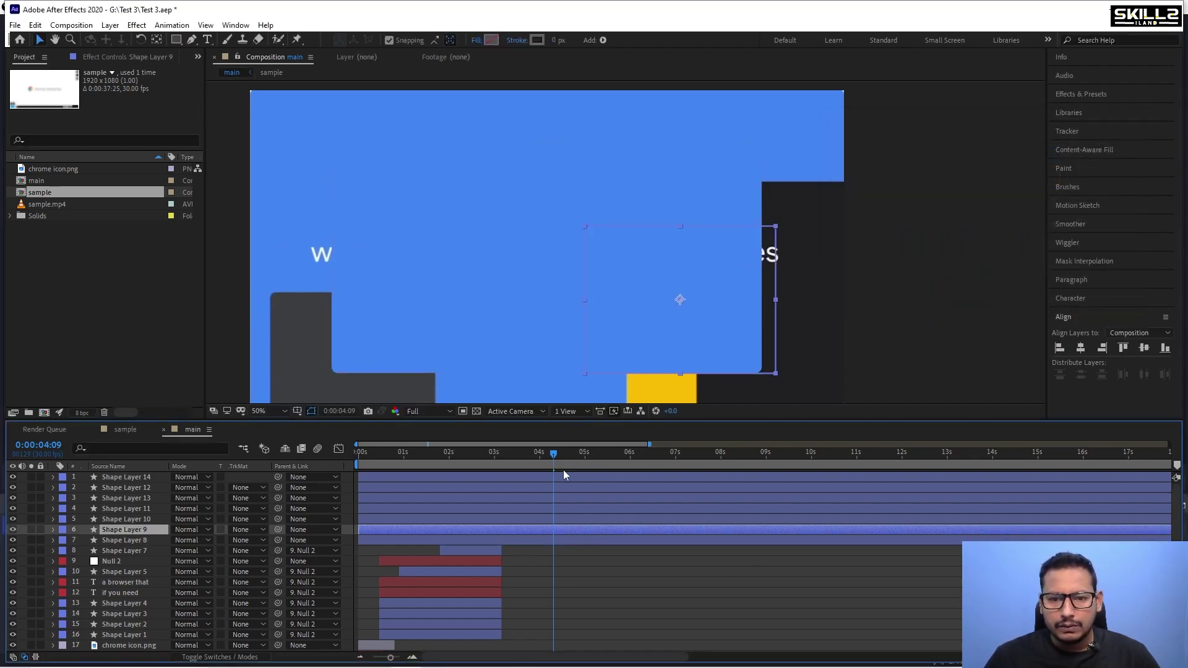
{"action": "mouse_move", "coordinate": [553, 454]}
{"action": "left_mouse_down"}
{"action": "mouse_move", "coordinate": [592, 455]}
{"action": "mouse_move", "coordinate": [560, 455]}
{"action": "left_mouse_up"}
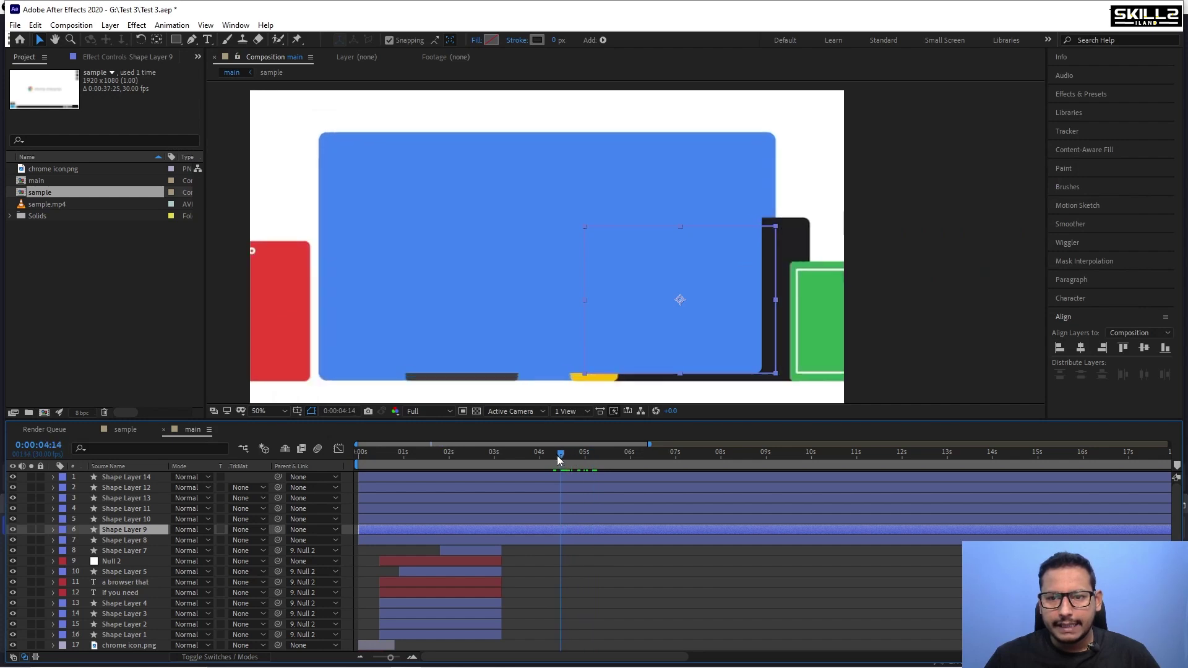
{"action": "left_click", "coordinate": [491, 40]}
{"action": "left_click", "coordinate": [1089, 207]}
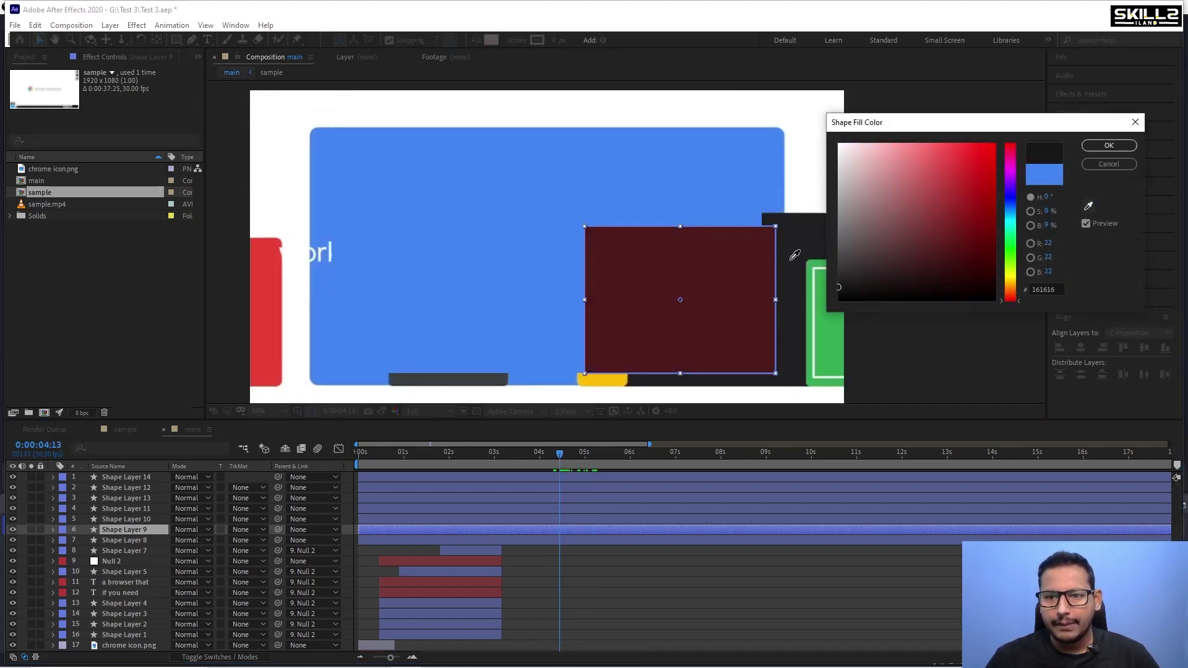
{"action": "left_click", "coordinate": [790, 247]}
{"action": "left_click", "coordinate": [1111, 146]}
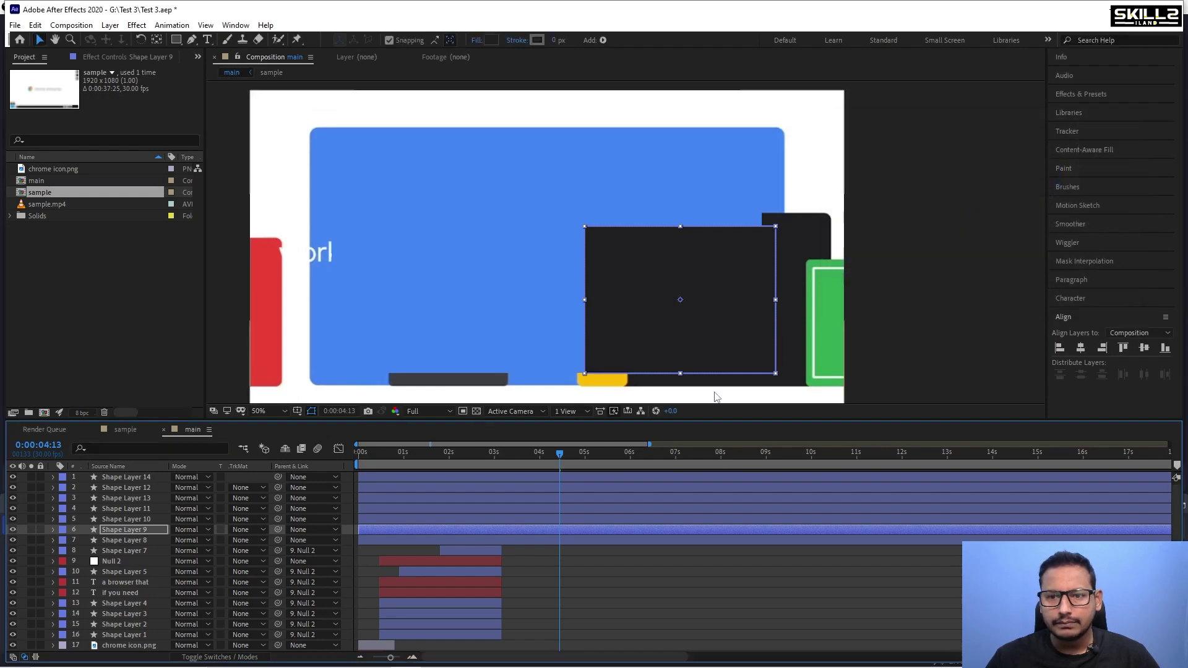
Fill the rectangle of Shape Layer 10 with dark grey 3C3E40 sampled from the video's grey device at 0:00:04:08.
{"action": "key", "text": "ctrl+Up"}
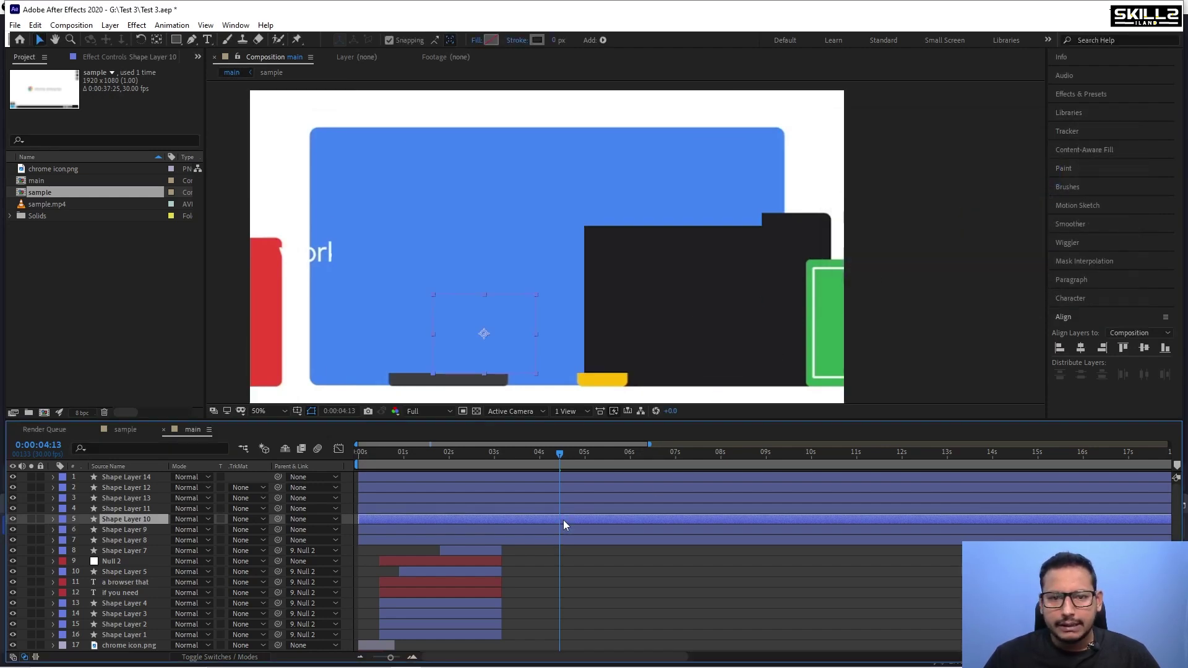
{"action": "mouse_move", "coordinate": [561, 453]}
{"action": "left_mouse_down"}
{"action": "mouse_move", "coordinate": [584, 453]}
{"action": "mouse_move", "coordinate": [553, 463]}
{"action": "left_mouse_up"}
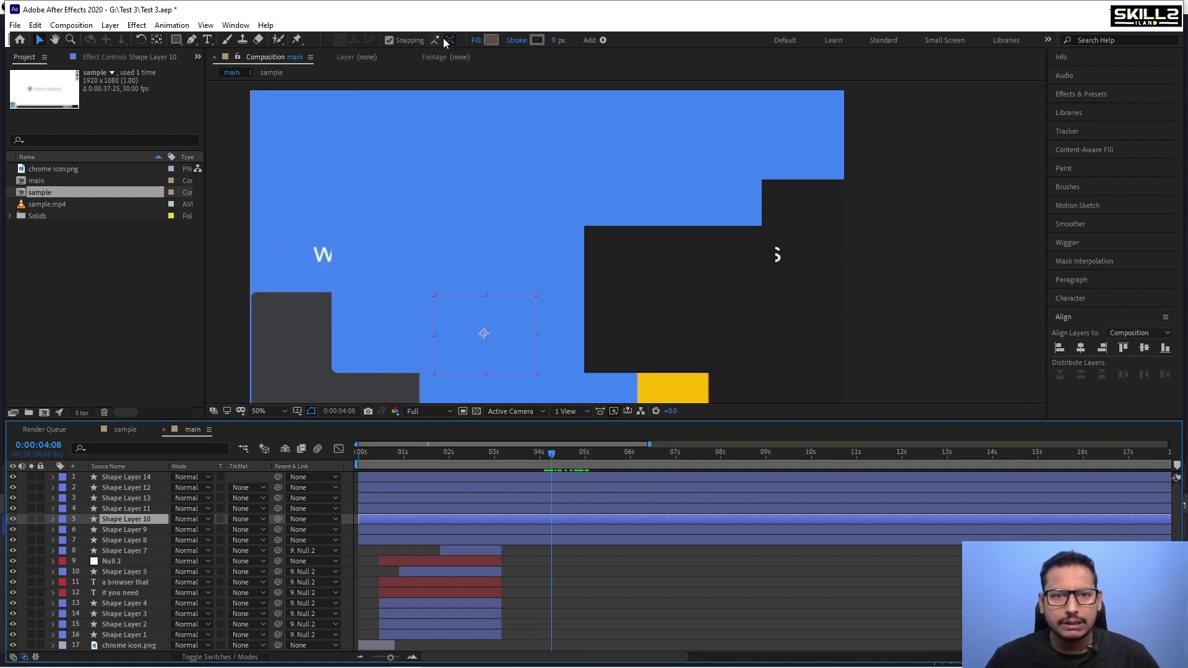
{"action": "left_click", "coordinate": [490, 40]}
{"action": "left_click", "coordinate": [1089, 205]}
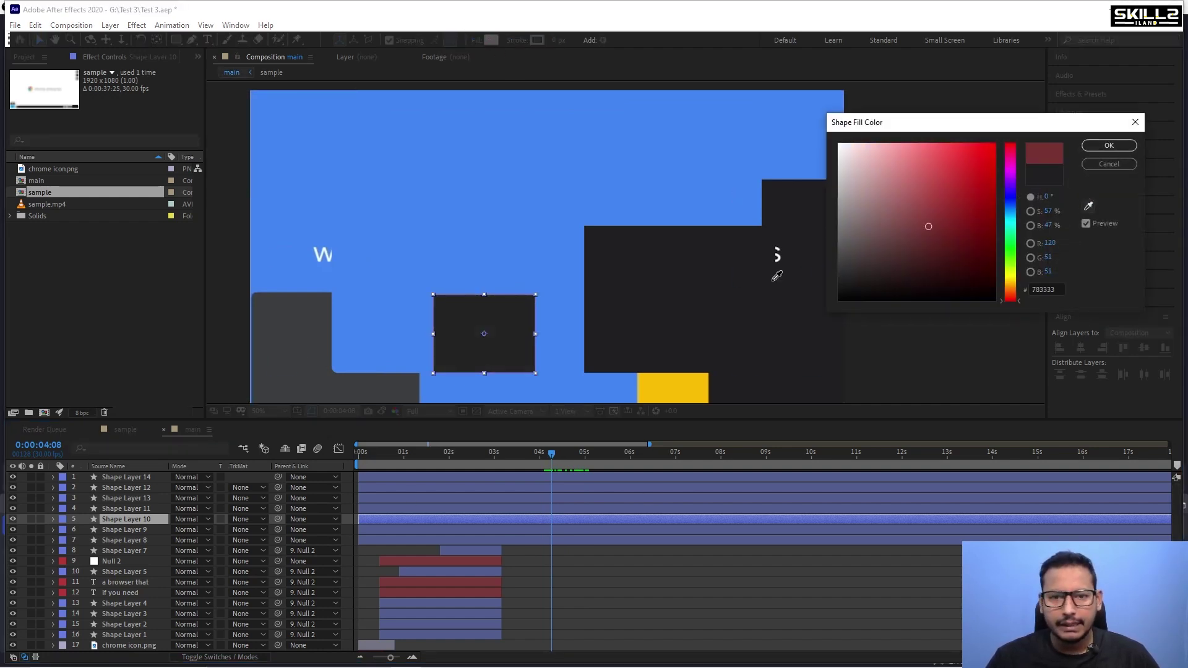
{"action": "left_click", "coordinate": [290, 354]}
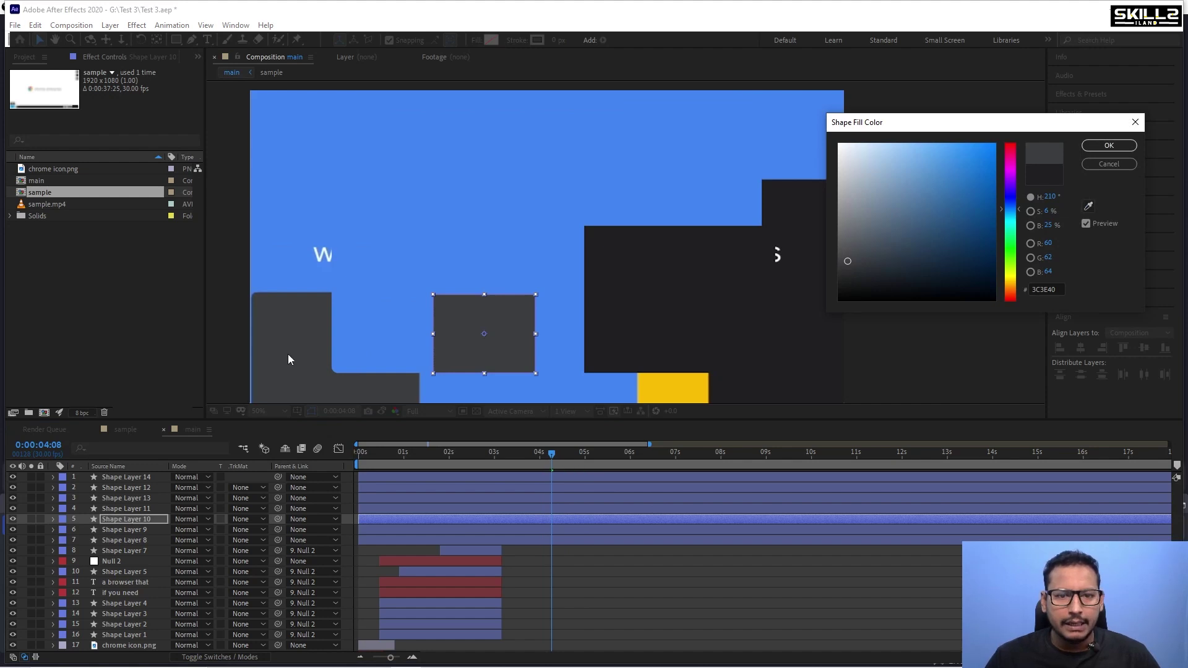
{"action": "left_click", "coordinate": [1109, 146]}
Fill the rectangle of Shape Layer 11 with red EA4335 sampled from the video's red tablet at 0:00:04:17.
{"action": "left_click", "coordinate": [553, 509]}
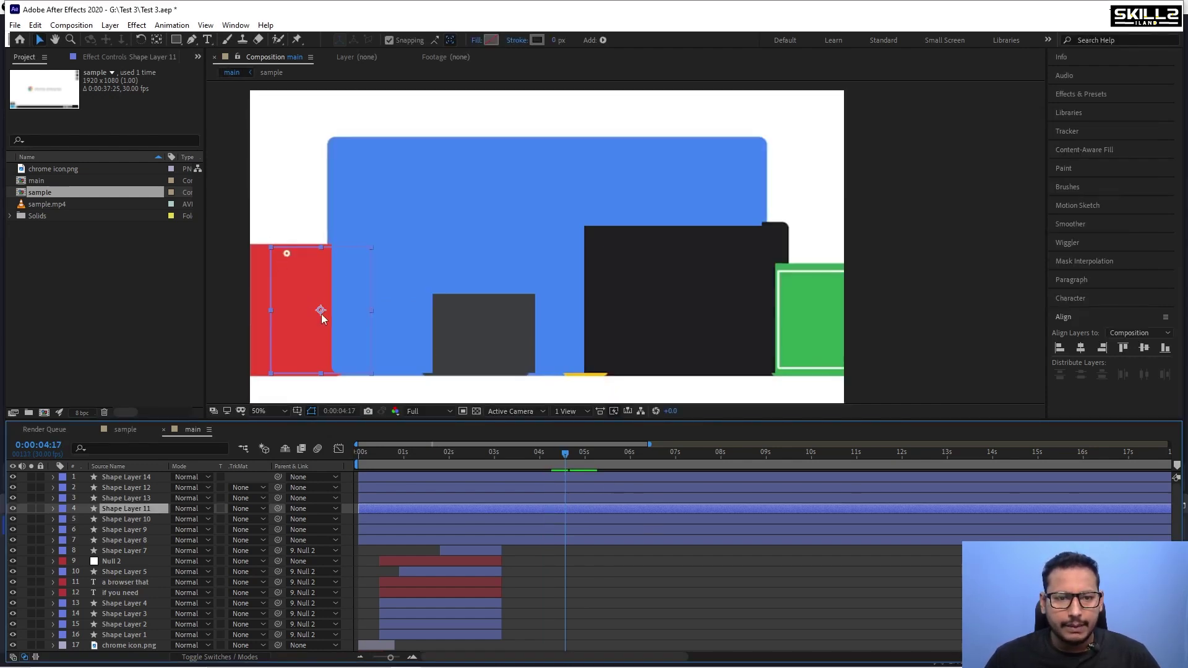
{"action": "mouse_move", "coordinate": [577, 458]}
{"action": "left_mouse_down"}
{"action": "mouse_move", "coordinate": [608, 458]}
{"action": "mouse_move", "coordinate": [565, 458]}
{"action": "left_mouse_up"}
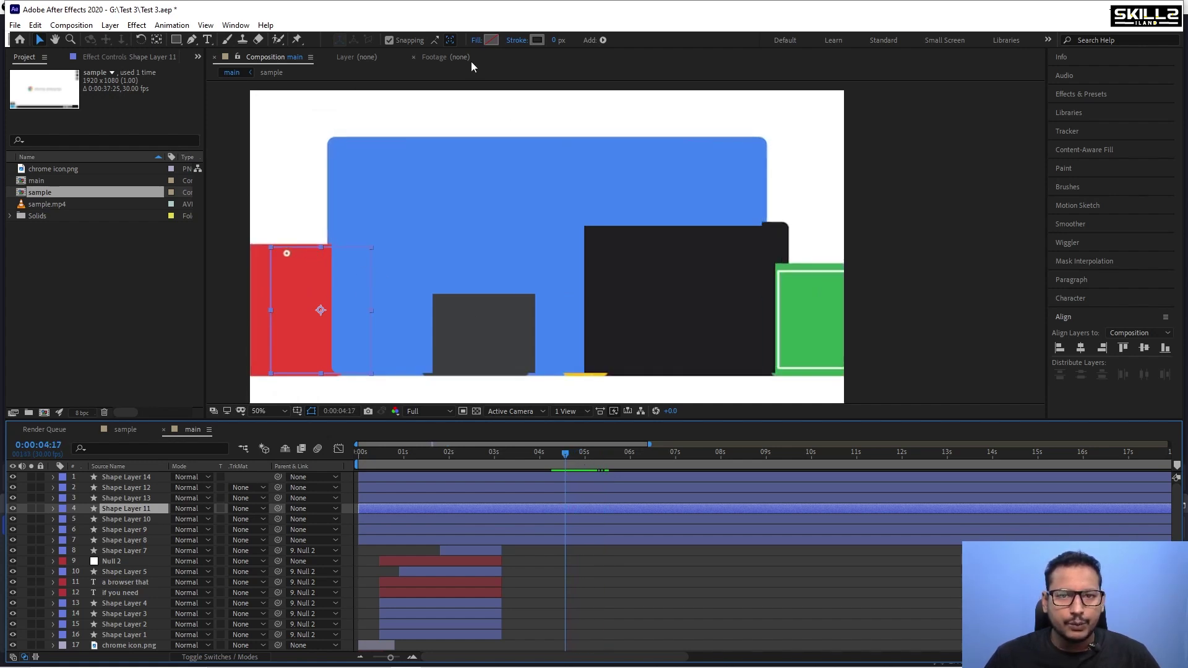
{"action": "left_click", "coordinate": [491, 39]}
{"action": "left_click", "coordinate": [1089, 206]}
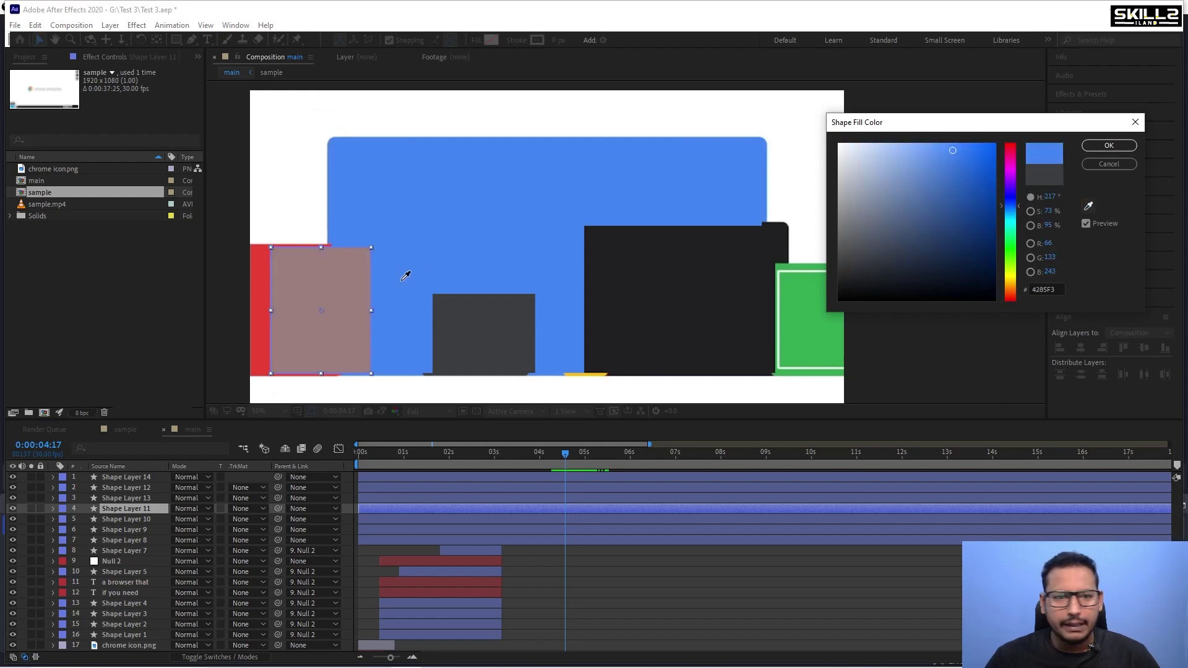
{"action": "left_click", "coordinate": [259, 281]}
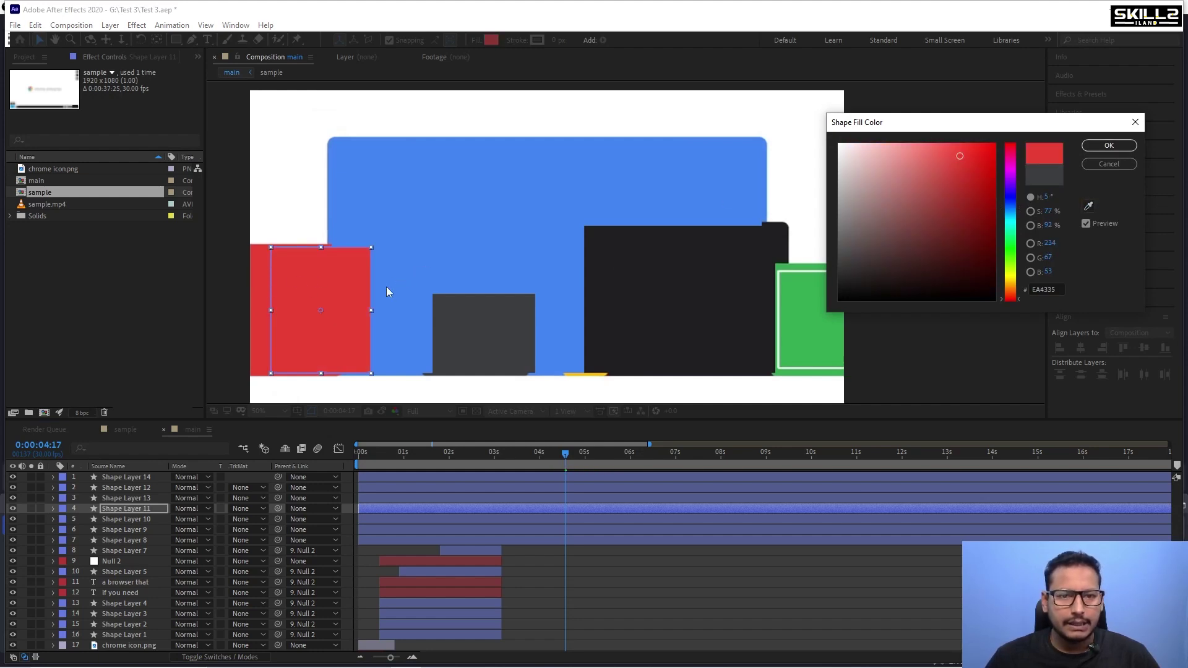
{"action": "left_click", "coordinate": [1108, 145]}
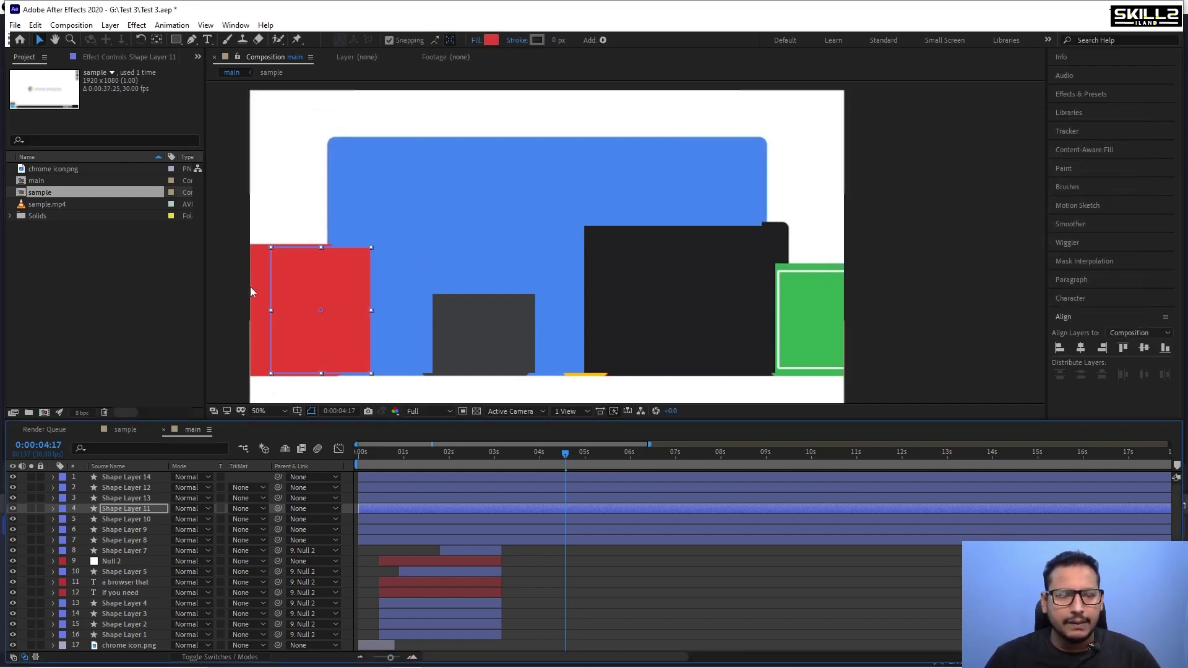
Fill the rectangle of Shape Layer 13 with the green sampled from the video's green tablet.
{"action": "left_click", "coordinate": [580, 500]}
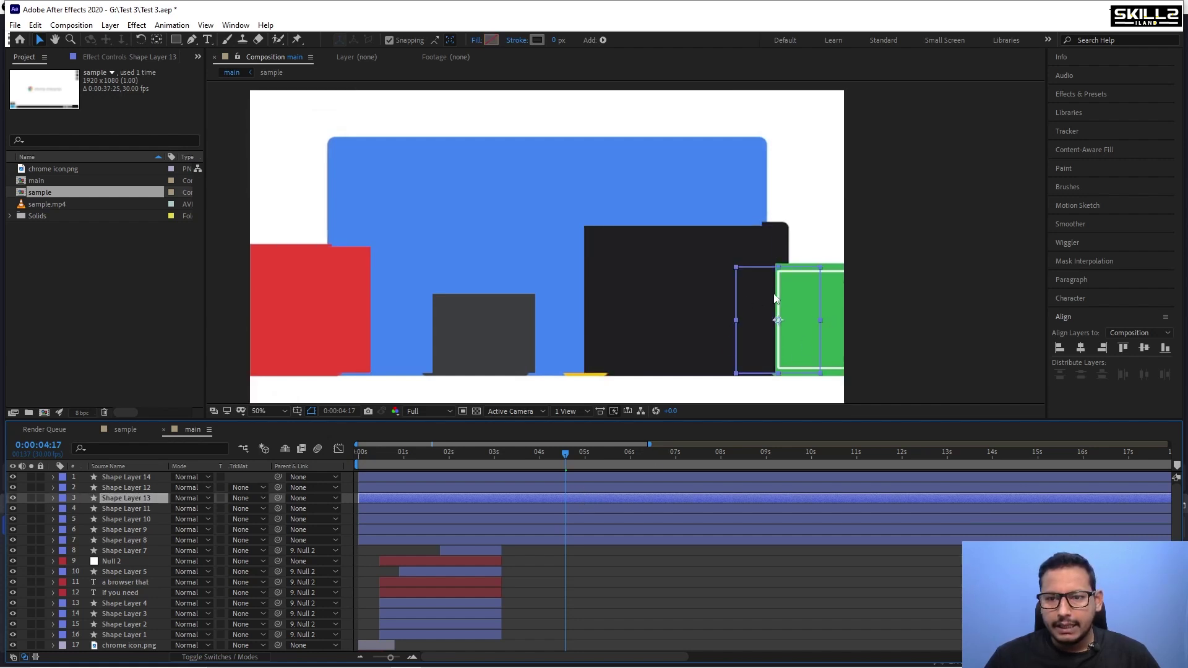
{"action": "left_click", "coordinate": [492, 40]}
{"action": "left_click", "coordinate": [1089, 206]}
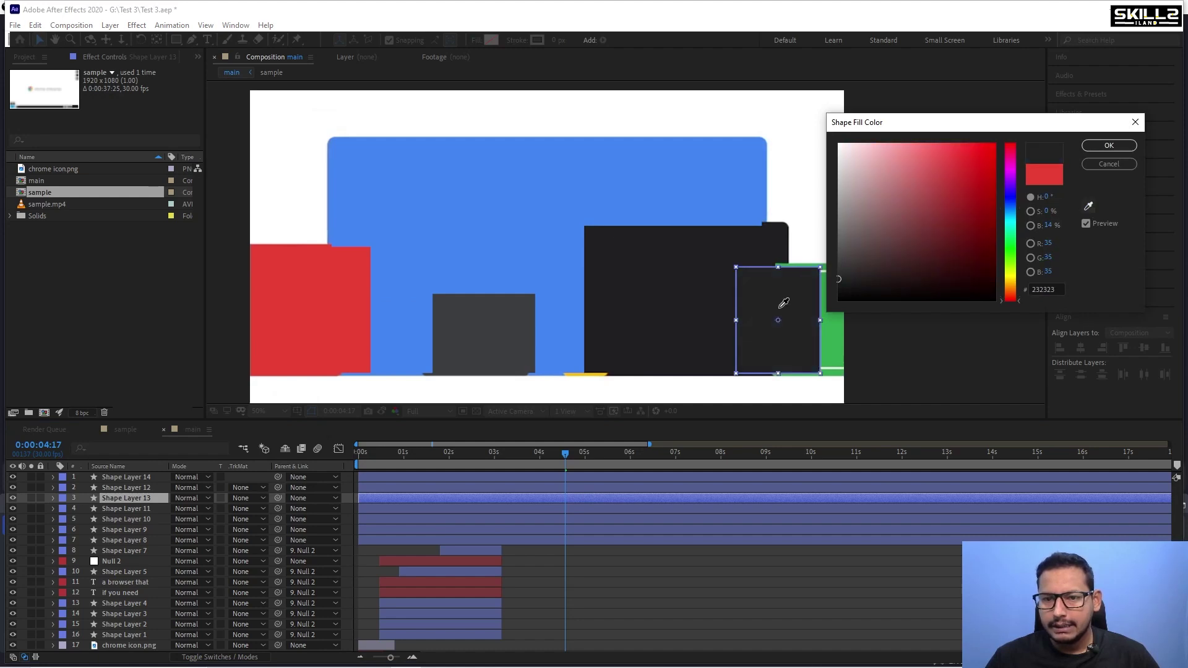
{"action": "left_click", "coordinate": [781, 314]}
{"action": "left_click", "coordinate": [1108, 148]}
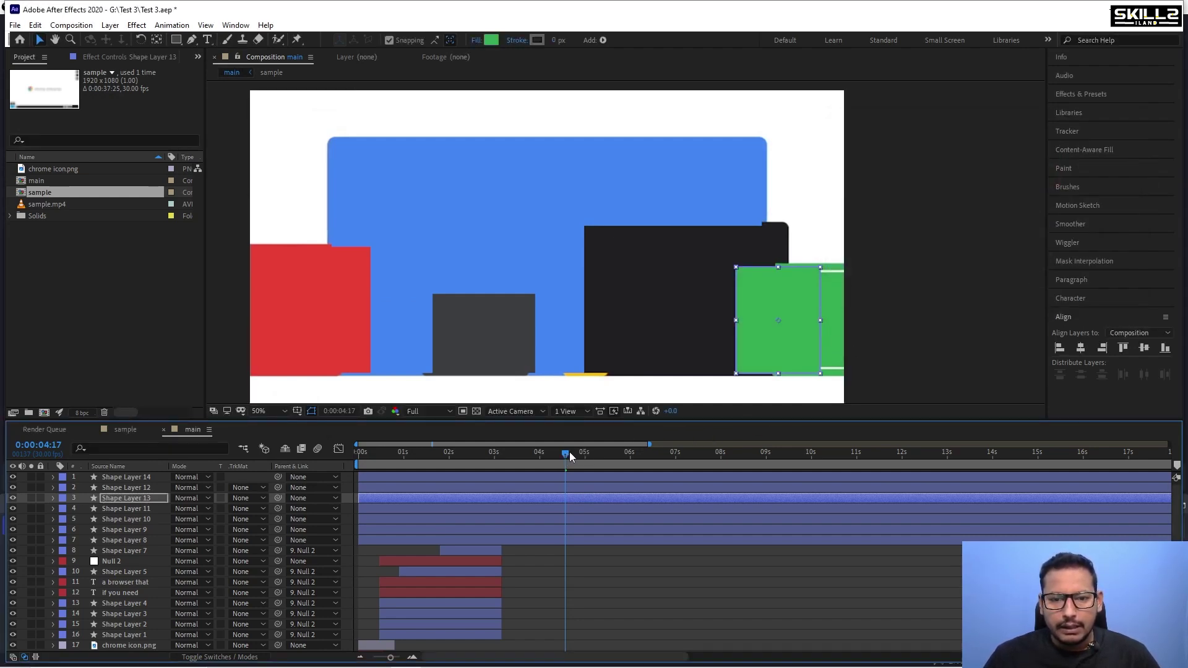
Move the playhead to 0:00:04:23 and hide the large blue rectangle's layer to expose the video's white and yellow phones.
{"action": "key", "text": "space"}
{"action": "mouse_move", "coordinate": [590, 455]}
{"action": "left_mouse_down"}
{"action": "mouse_move", "coordinate": [544, 455]}
{"action": "mouse_move", "coordinate": [575, 457]}
{"action": "left_mouse_up"}
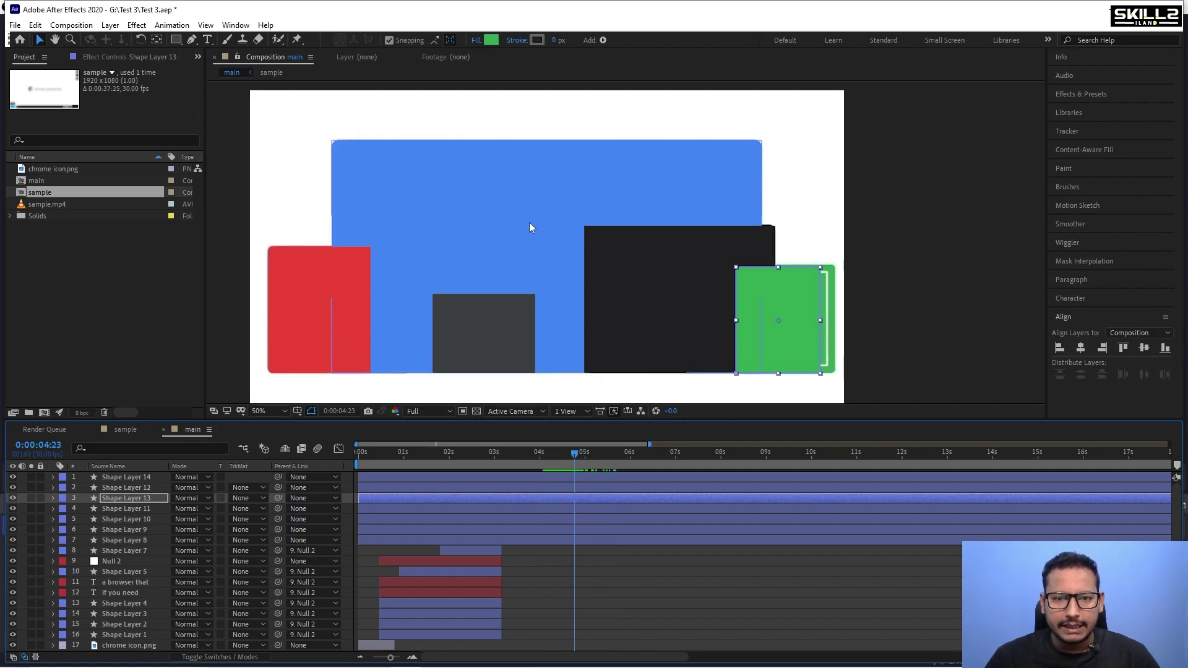
{"action": "left_click", "coordinate": [529, 221]}
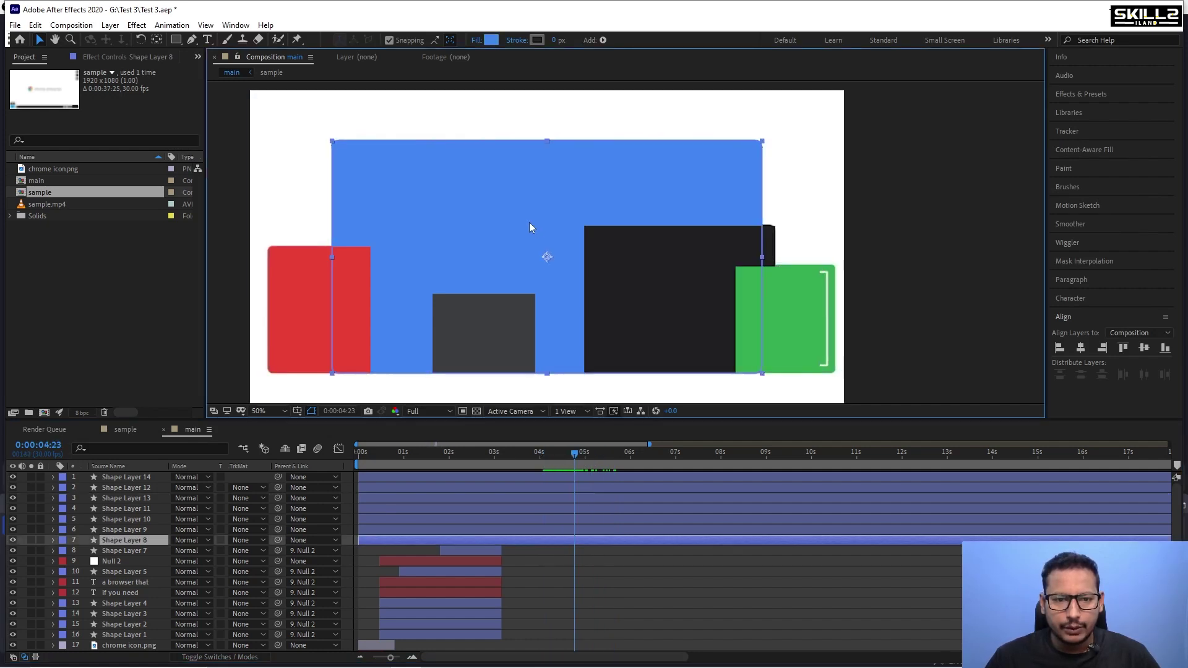
{"action": "left_click", "coordinate": [13, 541]}
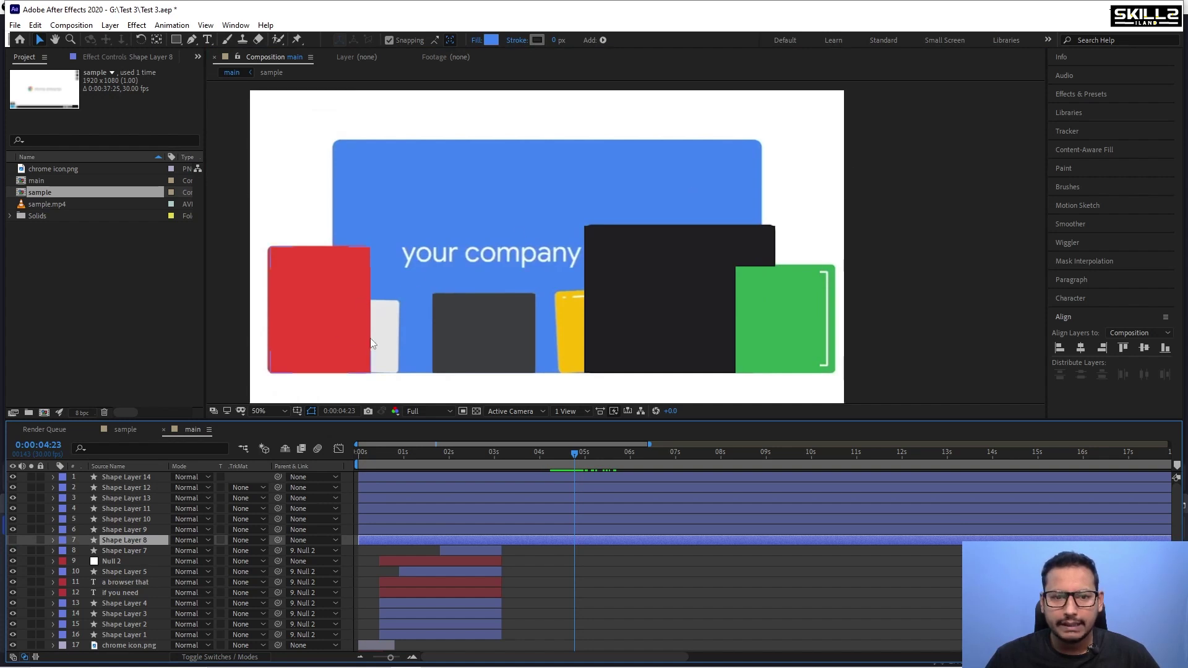
Fill the rectangle of Shape Layer 14 with light grey E6E7E6 sampled from the video's white phone at 0:00:04:23.
{"action": "left_click", "coordinate": [420, 332]}
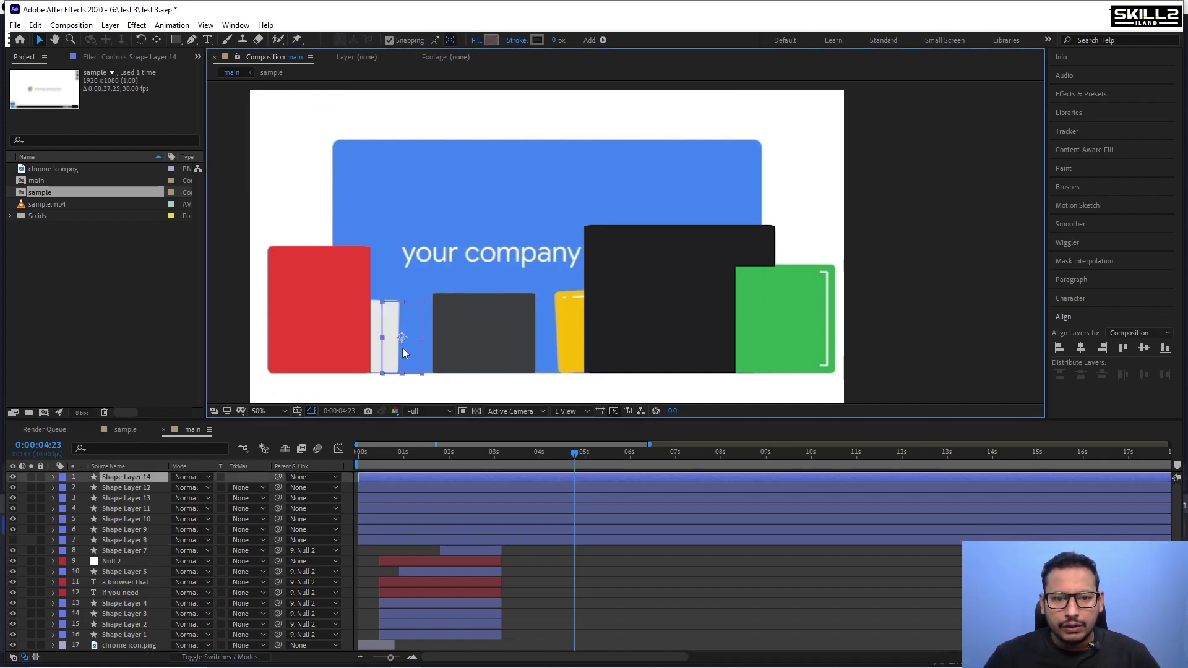
{"action": "left_click", "coordinate": [492, 42]}
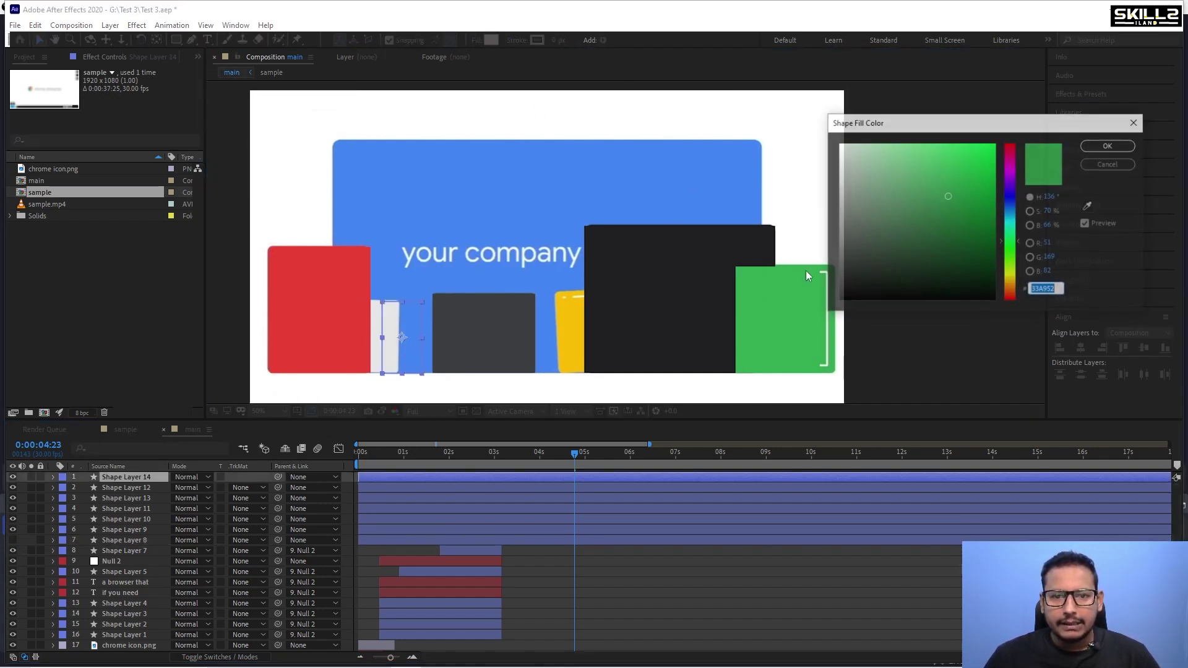
{"action": "left_click", "coordinate": [1088, 206]}
{"action": "left_click", "coordinate": [379, 321]}
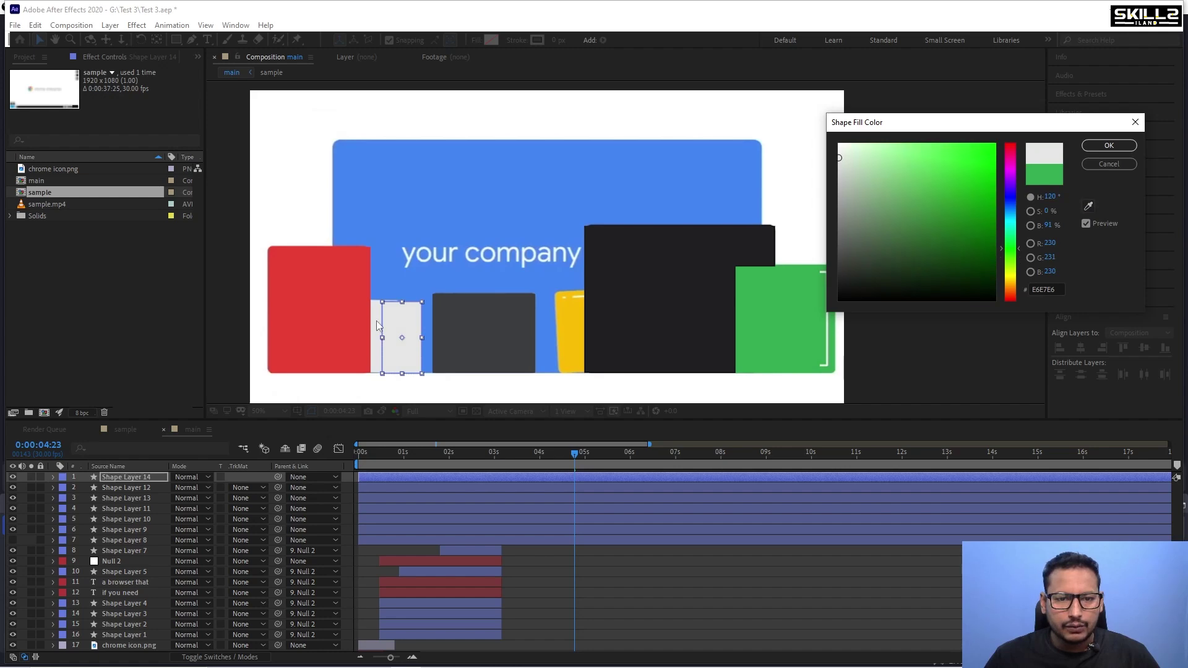
{"action": "left_click", "coordinate": [1109, 146]}
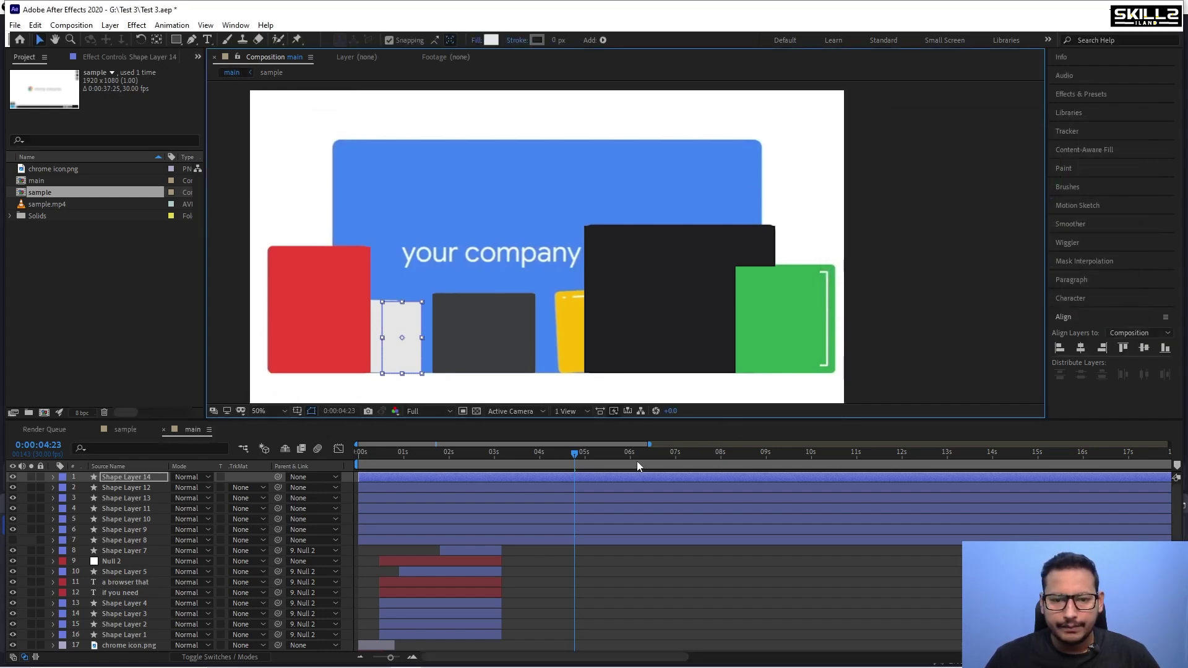
{"action": "left_click", "coordinate": [559, 487]}
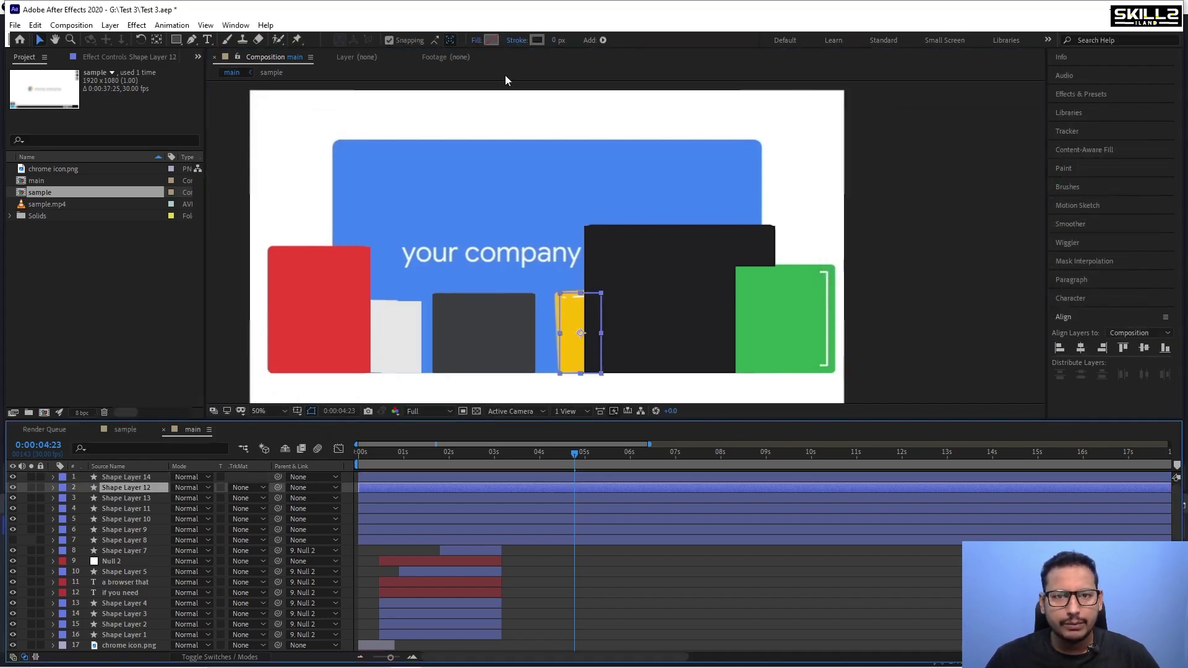
{"action": "left_click", "coordinate": [492, 40]}
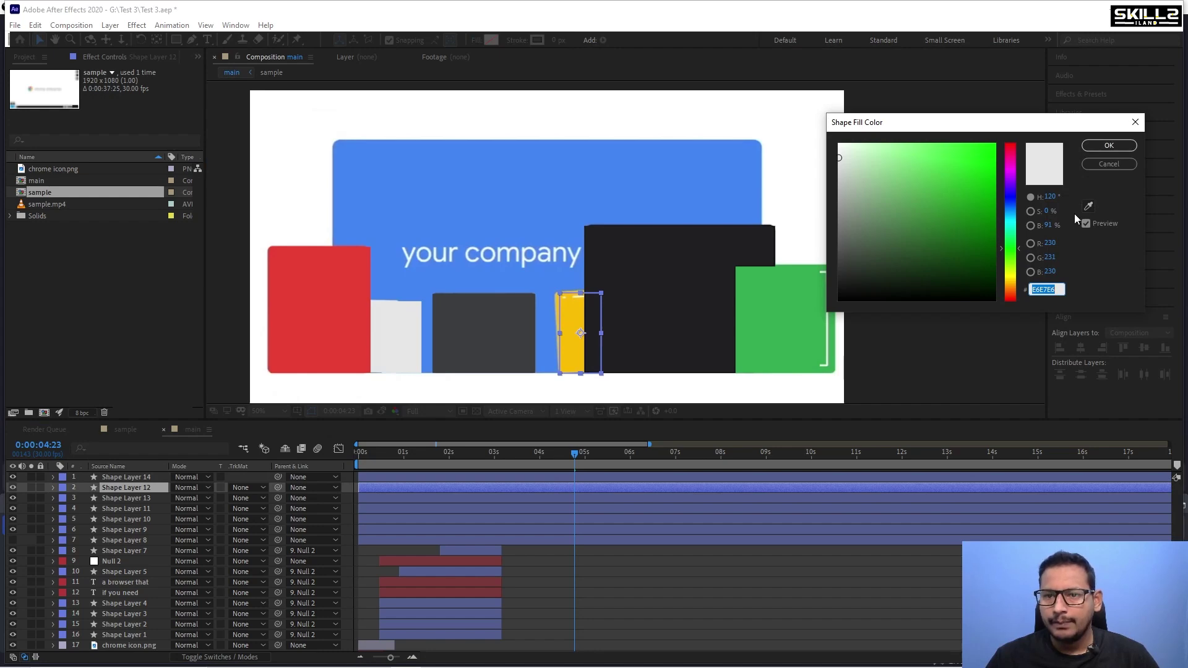
{"action": "left_click", "coordinate": [1089, 206]}
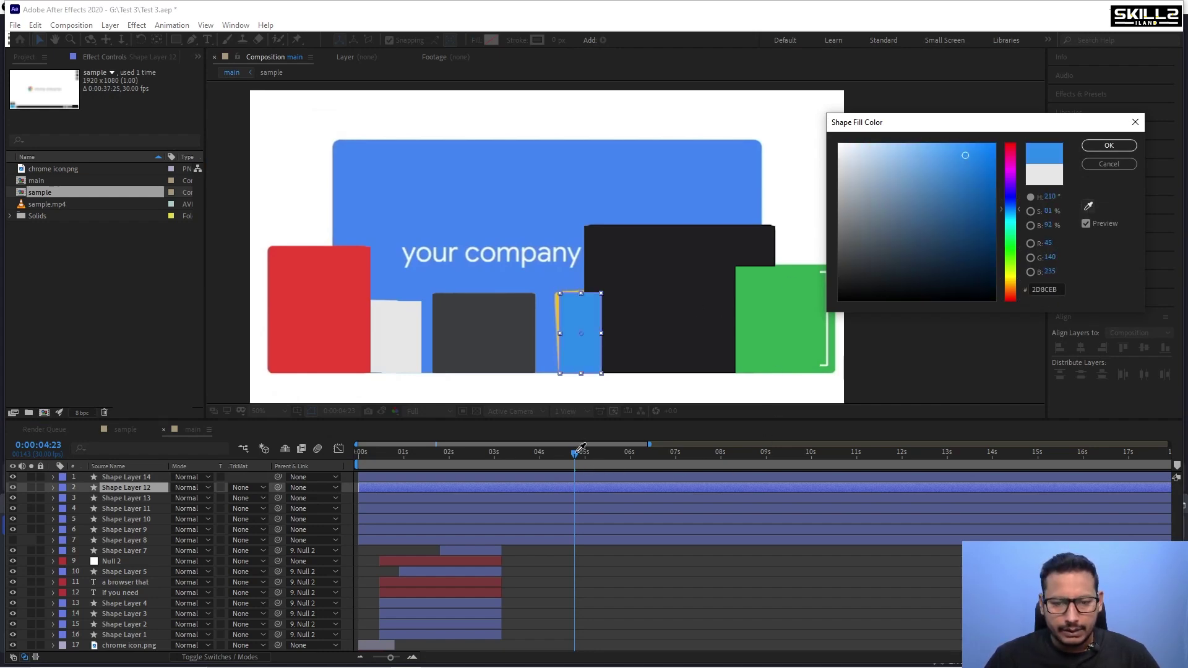
{"action": "key", "text": "Escape"}
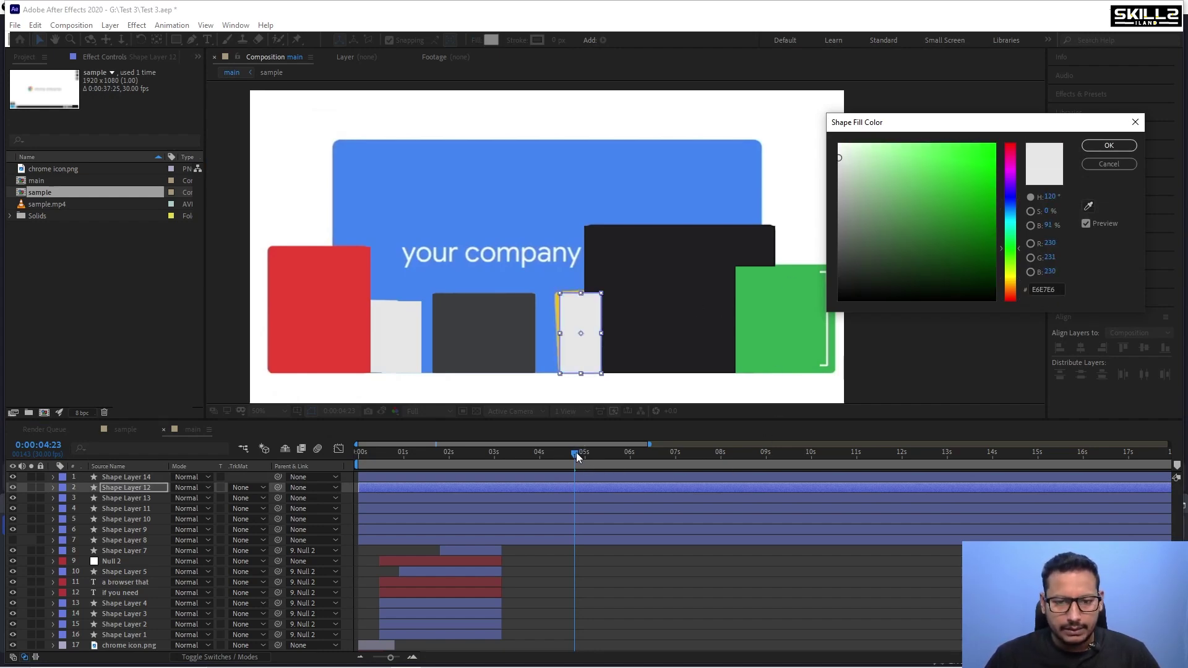
{"action": "left_click", "coordinate": [1104, 162]}
Fill the rectangle of Shape Layer 12 with yellow FABB04 sampled from the video's yellow phone at 0:00:04:02.
{"action": "left_click_drag", "start_coordinate": [573, 455], "coordinate": [545, 458]}
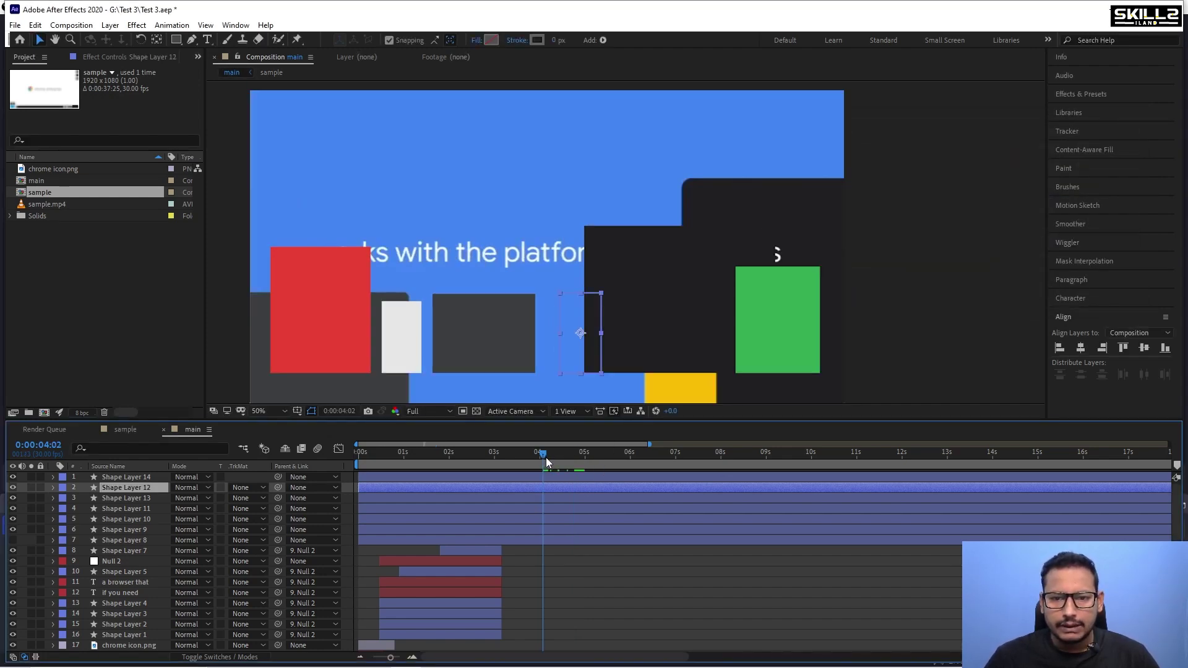
{"action": "left_click", "coordinate": [491, 40]}
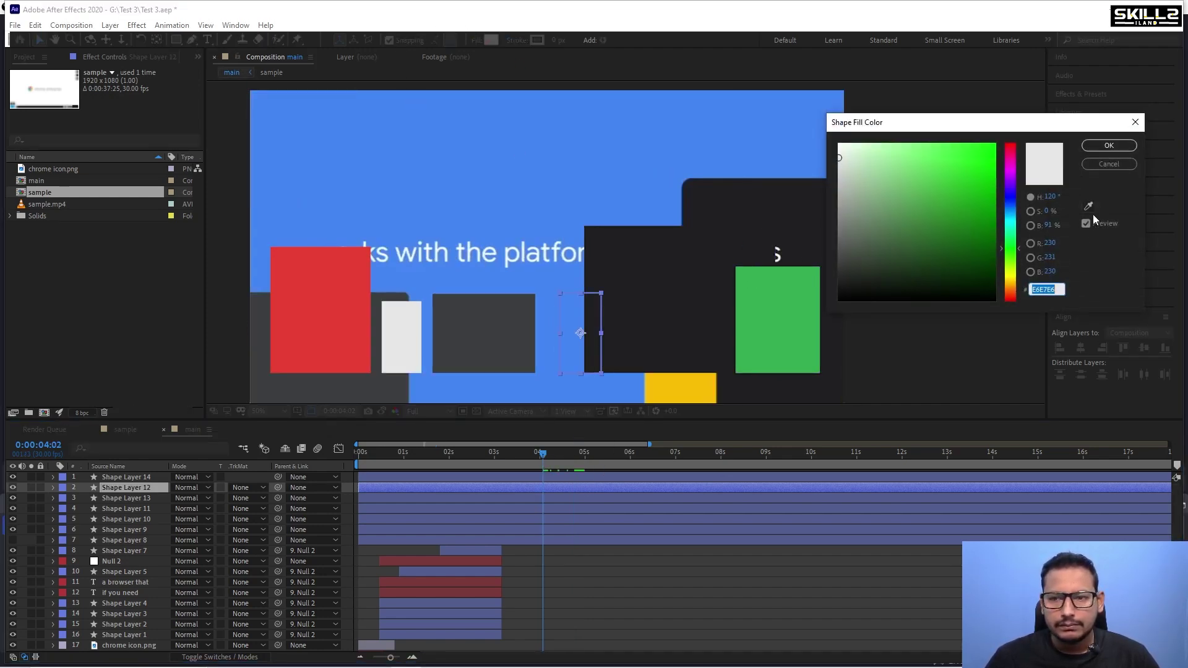
{"action": "left_click", "coordinate": [1089, 206]}
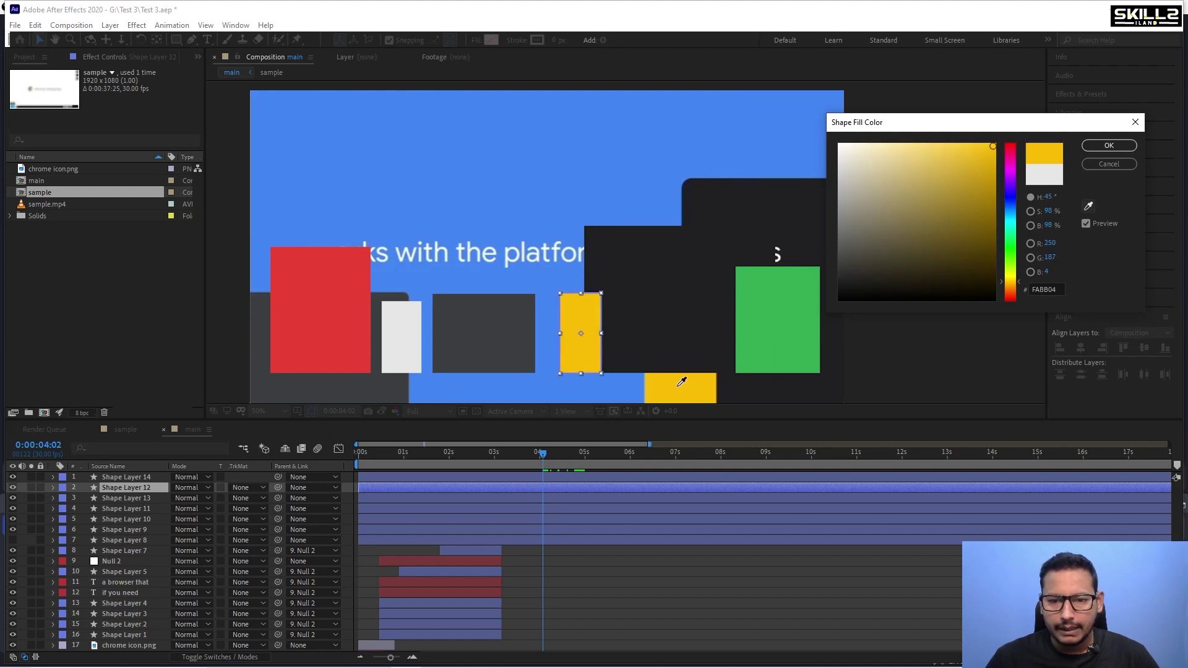
{"action": "left_click", "coordinate": [685, 380]}
{"action": "left_click", "coordinate": [1108, 145]}
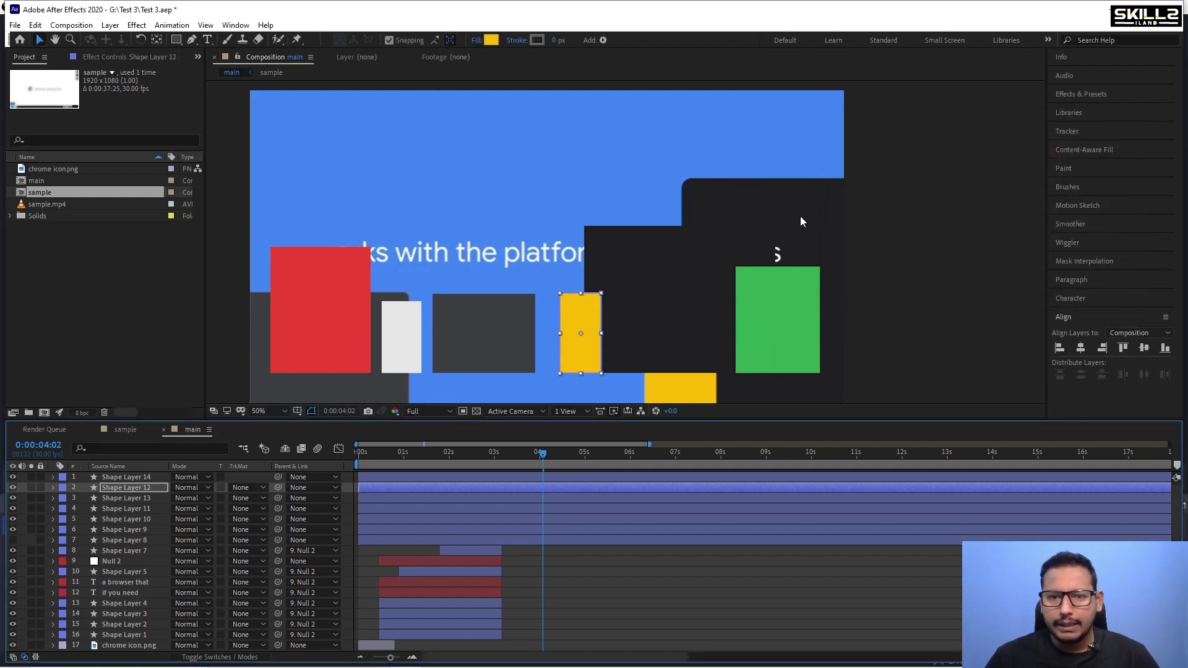
Move the playhead to 0:00:05:18, clear the layer selection and save the project.
{"action": "left_click_drag", "start_coordinate": [542, 454], "coordinate": [612, 451]}
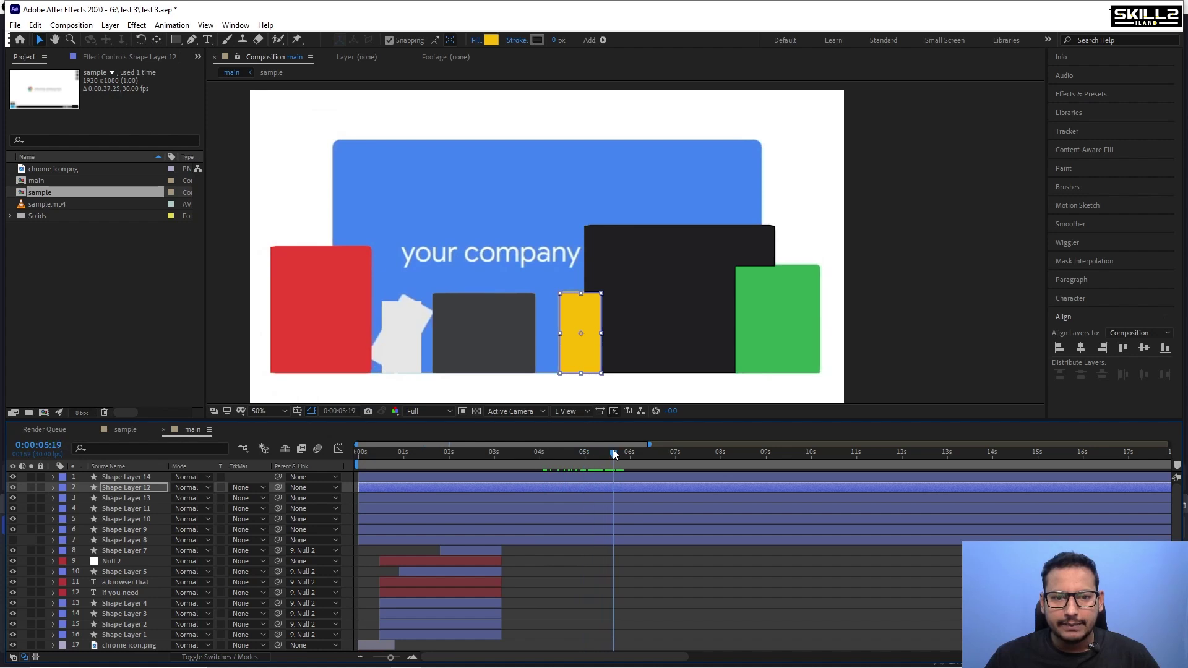
{"action": "key", "text": "Page_Up"}
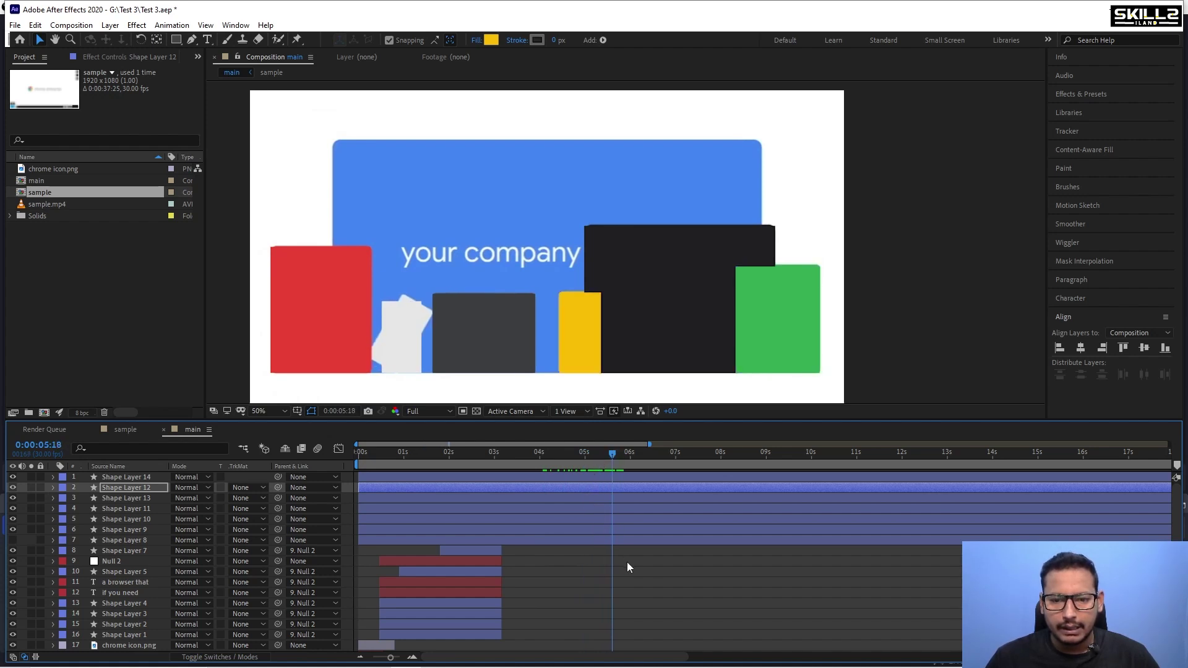
{"action": "left_click", "coordinate": [626, 562]}
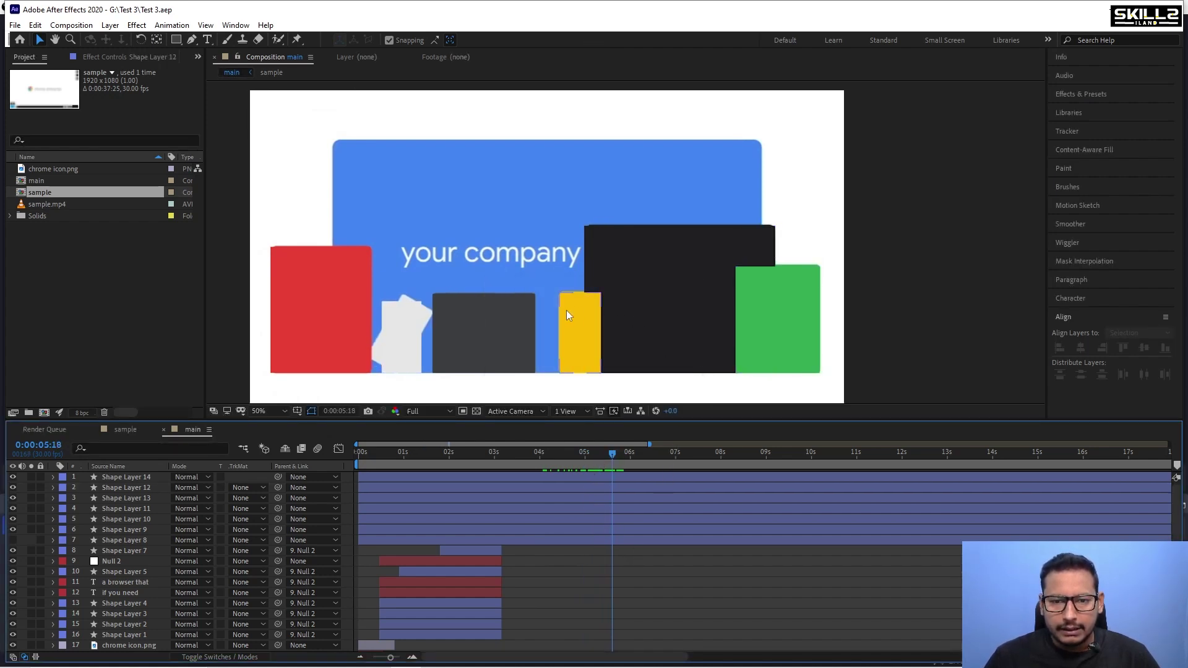
Set the rectangle path roundness of Shape Layer 9, the large black rectangle, to 20.
{"action": "left_click", "coordinate": [130, 552]}
{"action": "left_click", "coordinate": [134, 540]}
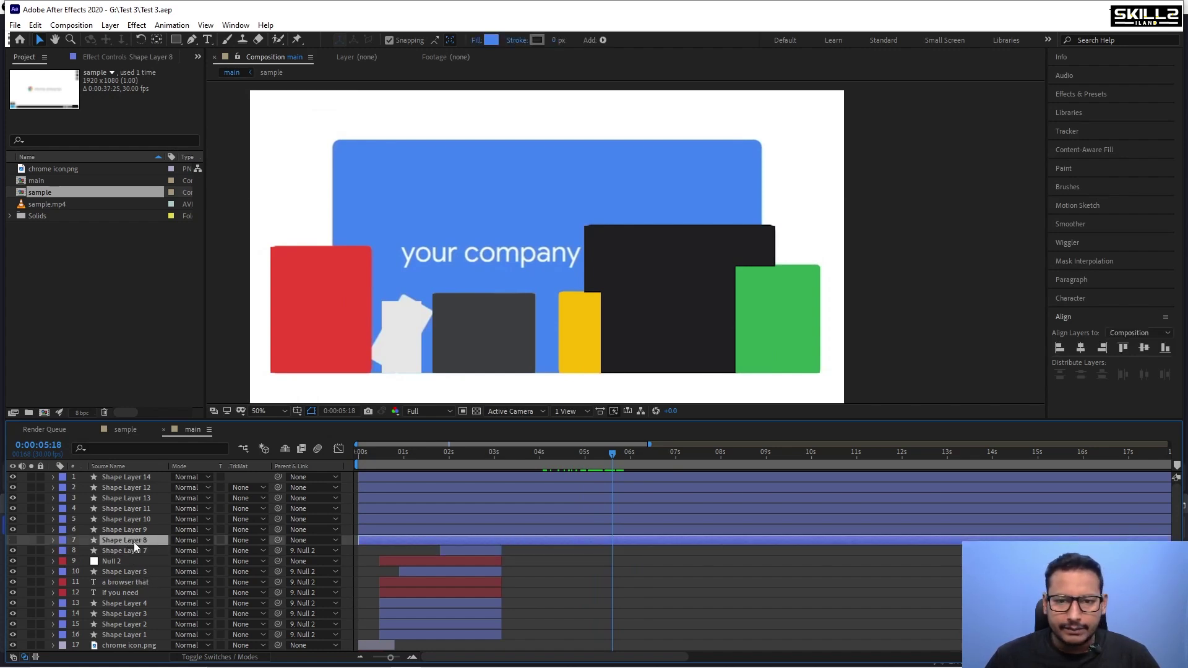
{"action": "left_click", "coordinate": [53, 530]}
{"action": "left_click", "coordinate": [73, 551]}
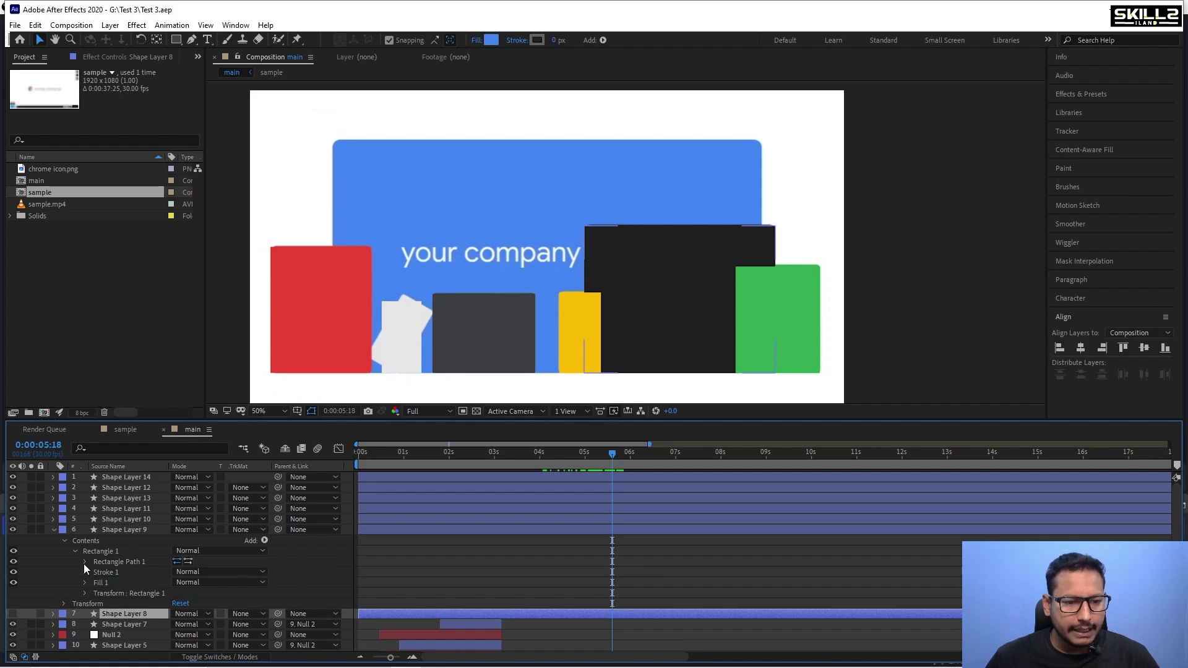
{"action": "left_click", "coordinate": [84, 562]}
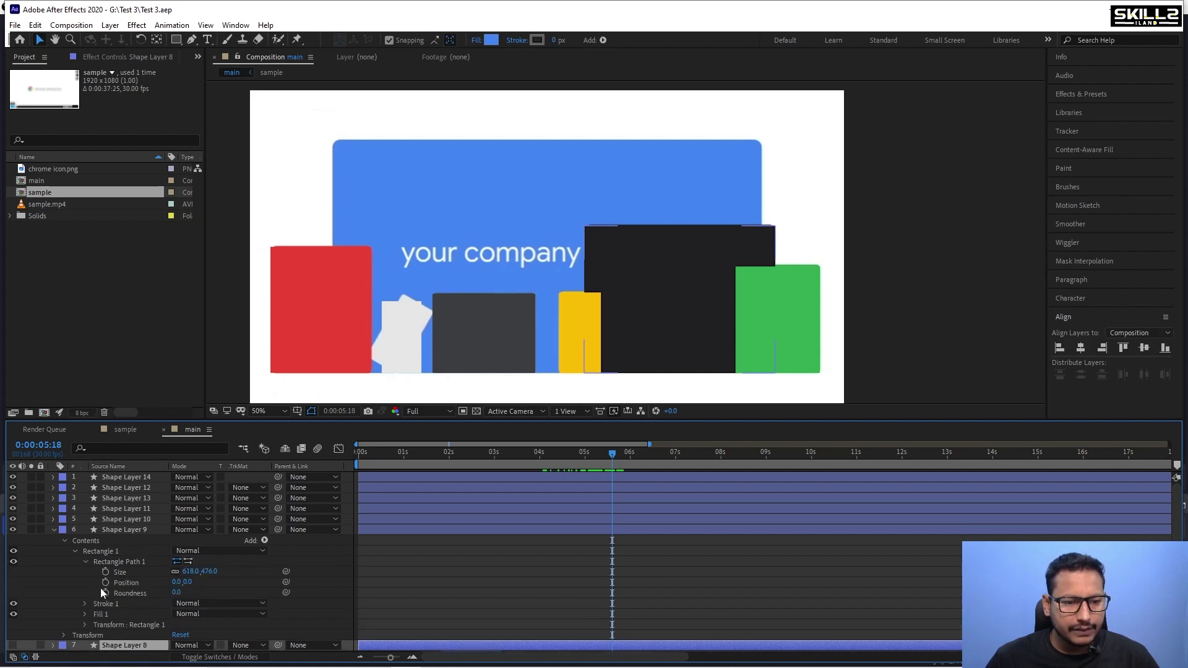
{"action": "left_click", "coordinate": [176, 592]}
{"action": "type", "text": "20"}
{"action": "key", "text": "Return"}
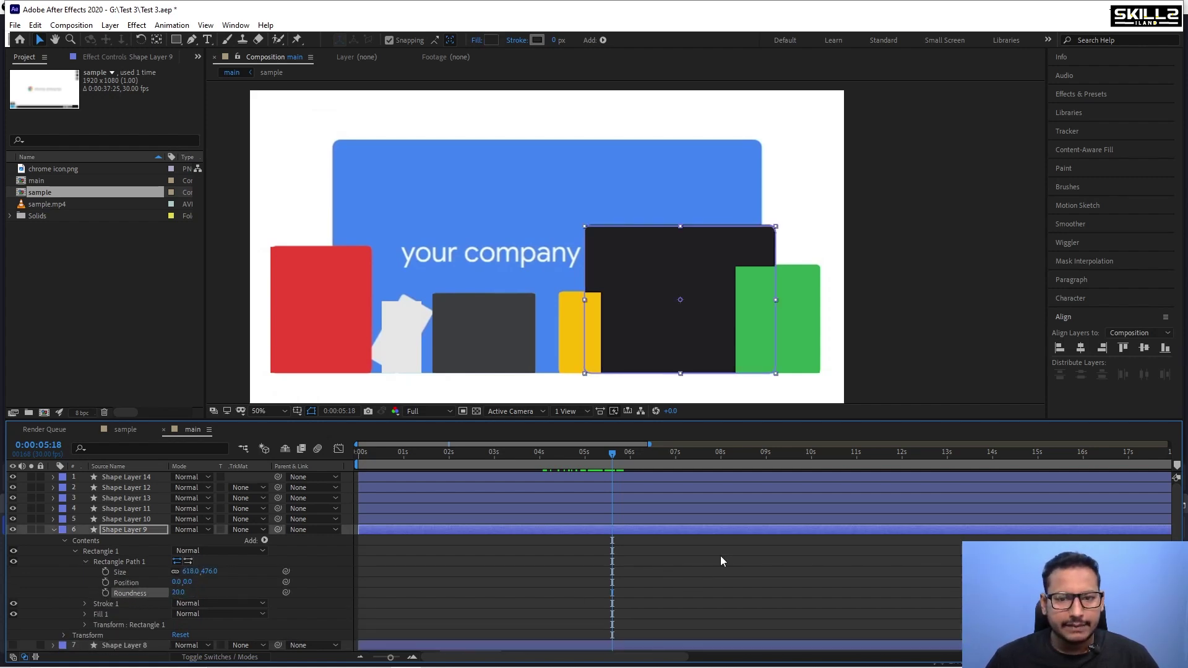
Set the rectangle path roundness of Shape Layer 10, the dark grey rectangle, to 20.
{"action": "left_click", "coordinate": [53, 518]}
{"action": "left_click", "coordinate": [64, 529]}
{"action": "left_click", "coordinate": [75, 540]}
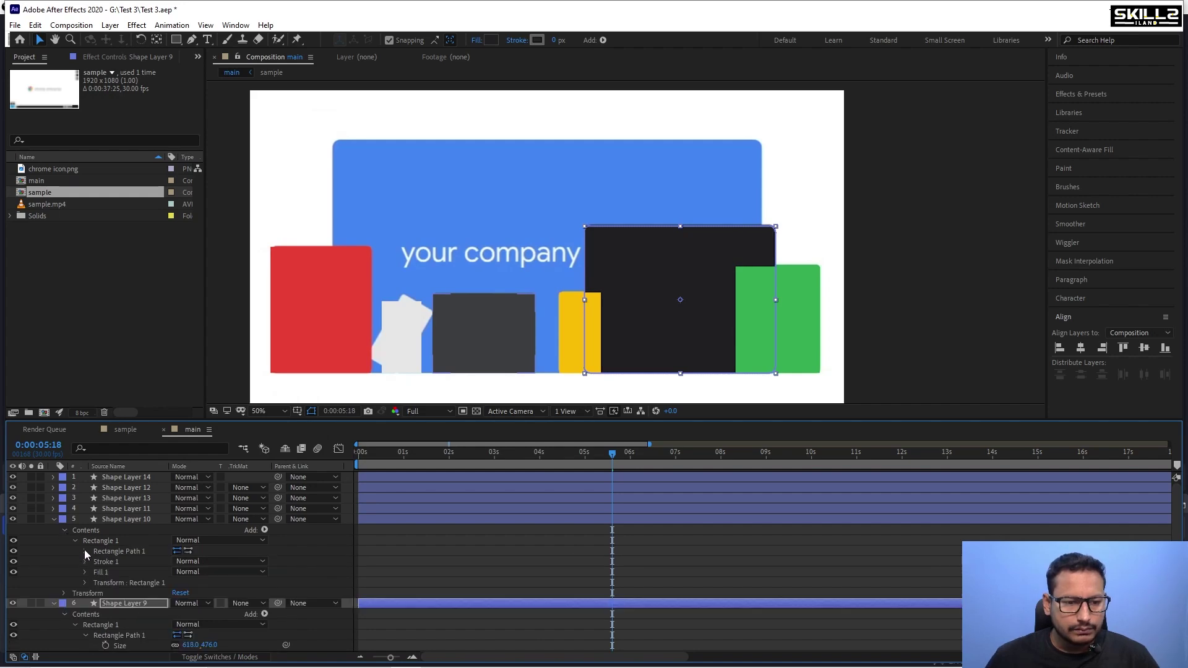
{"action": "left_click", "coordinate": [86, 551]}
{"action": "left_click", "coordinate": [177, 582]}
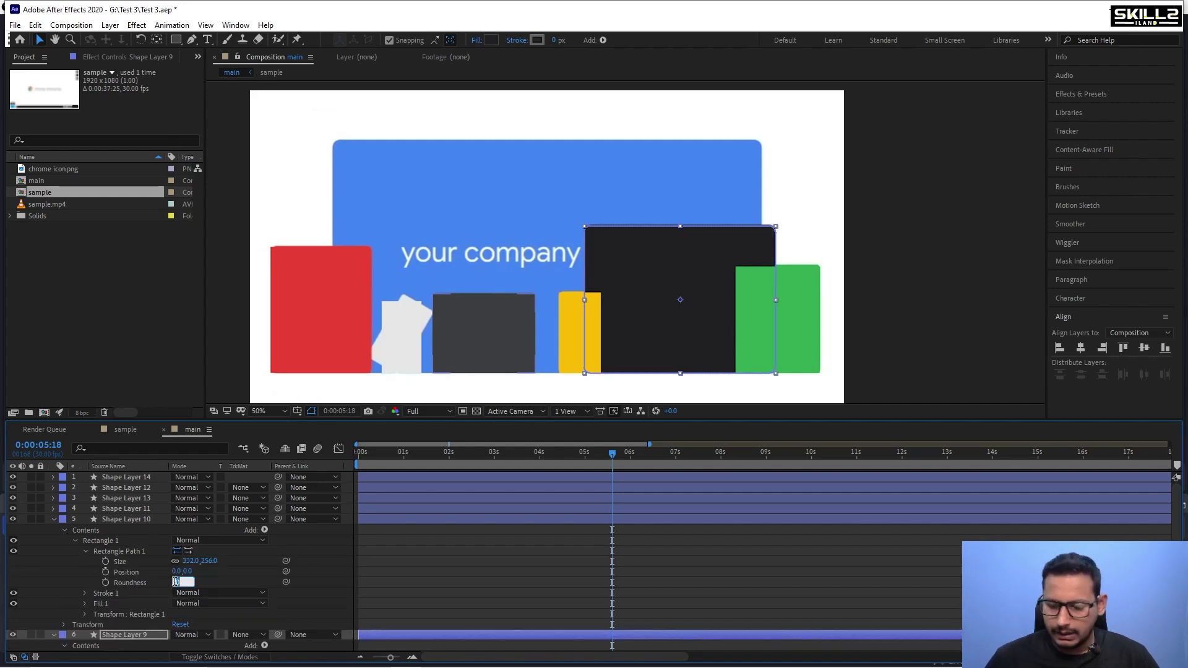
{"action": "type", "text": "20"}
{"action": "key", "text": "Return"}
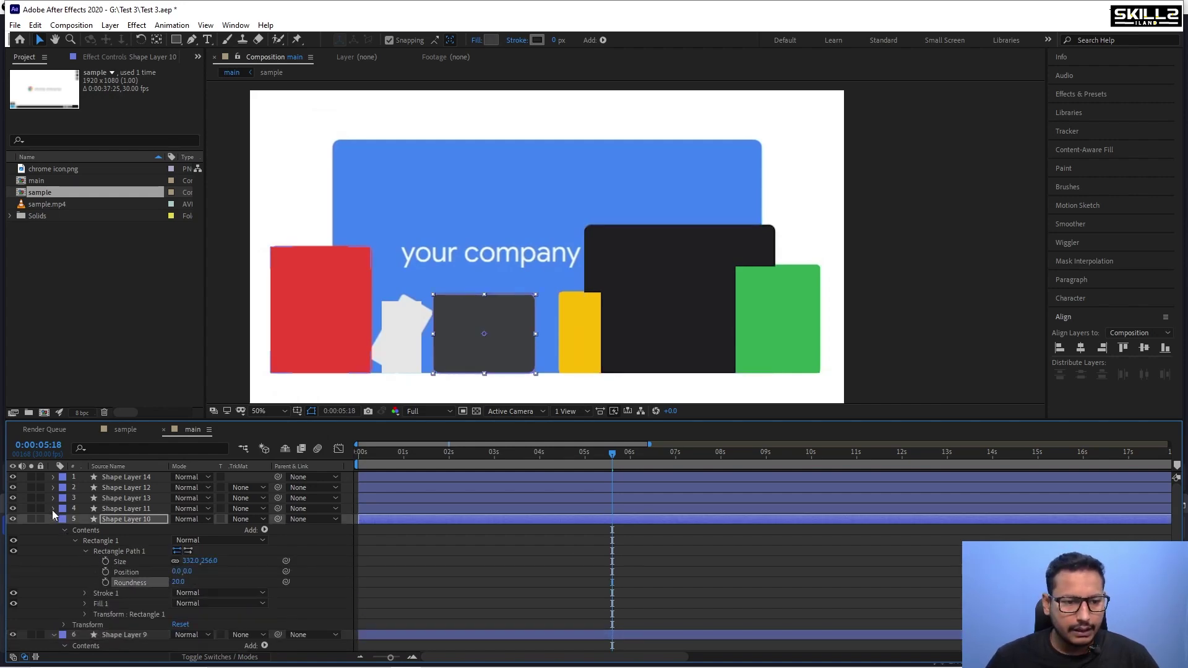
Set the rectangle path roundness of Shape Layer 11, the red rectangle, to 20.
{"action": "left_click", "coordinate": [53, 509]}
{"action": "left_click", "coordinate": [71, 529]}
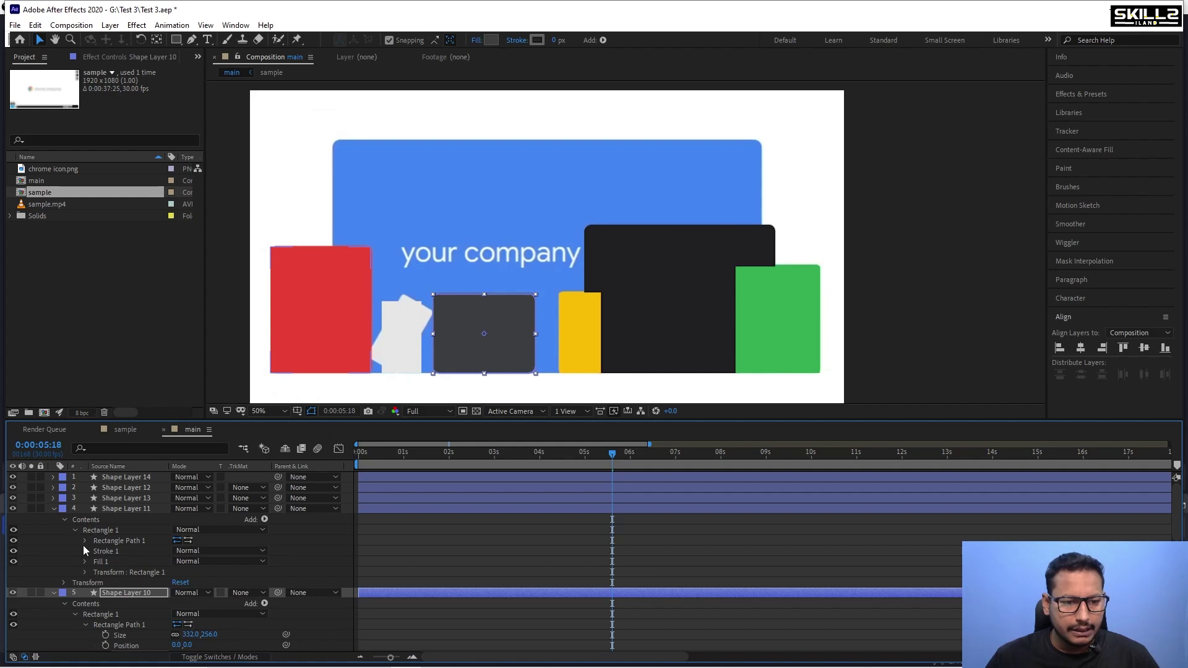
{"action": "left_click", "coordinate": [85, 541]}
{"action": "left_click", "coordinate": [178, 572]}
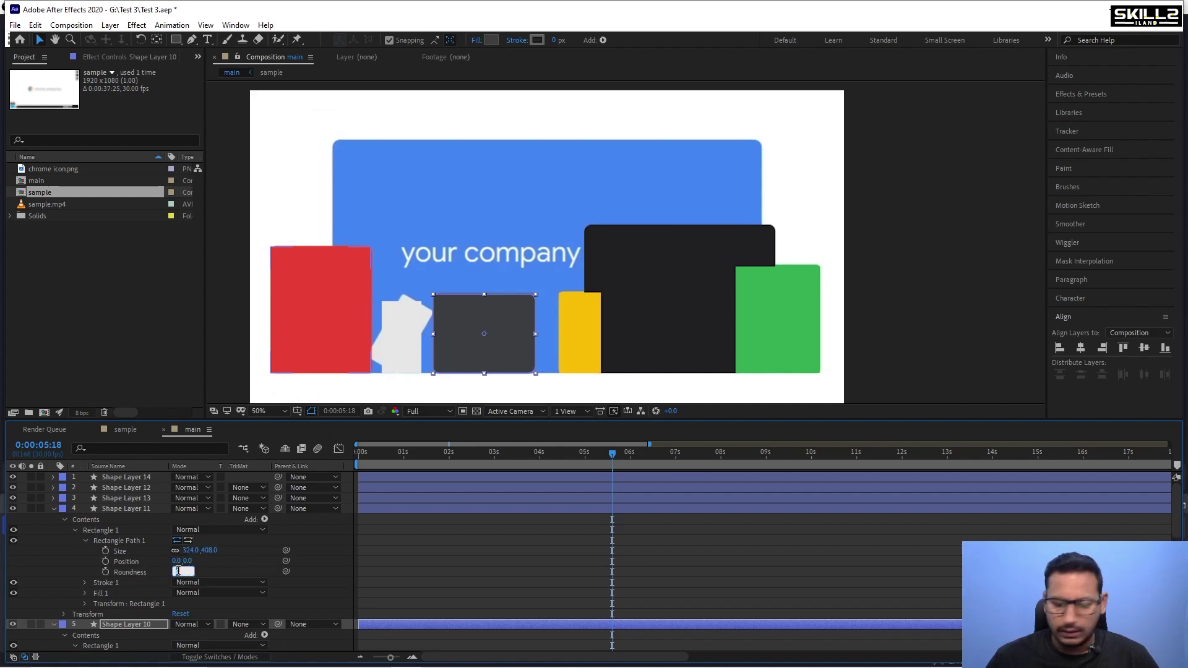
{"action": "type", "text": "20"}
{"action": "key", "text": "Return"}
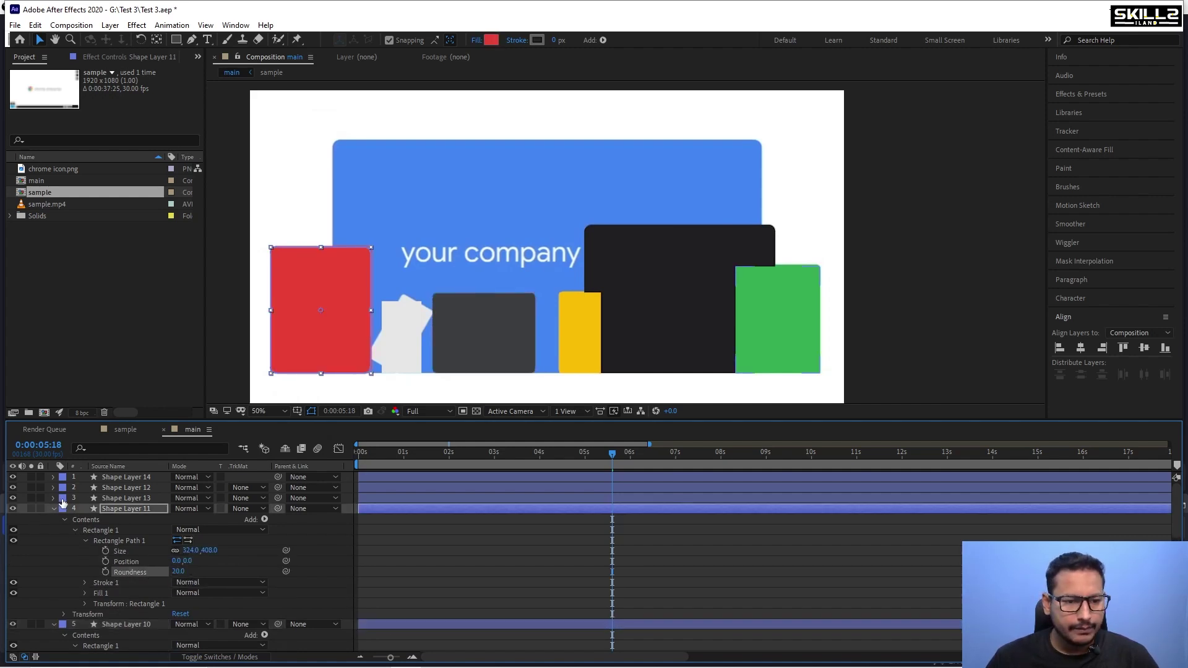
Set the rectangle path roundness of Shape Layer 13, the green rectangle, to 20.
{"action": "left_click", "coordinate": [53, 498]}
{"action": "left_click", "coordinate": [65, 509]}
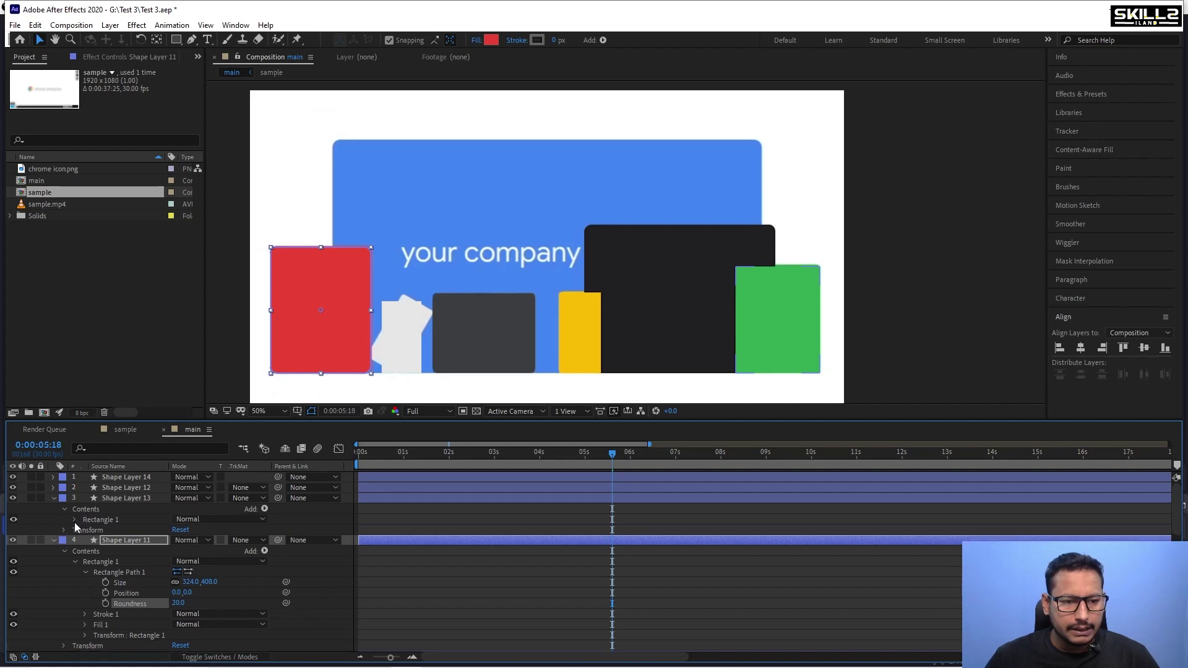
{"action": "left_click", "coordinate": [75, 519]}
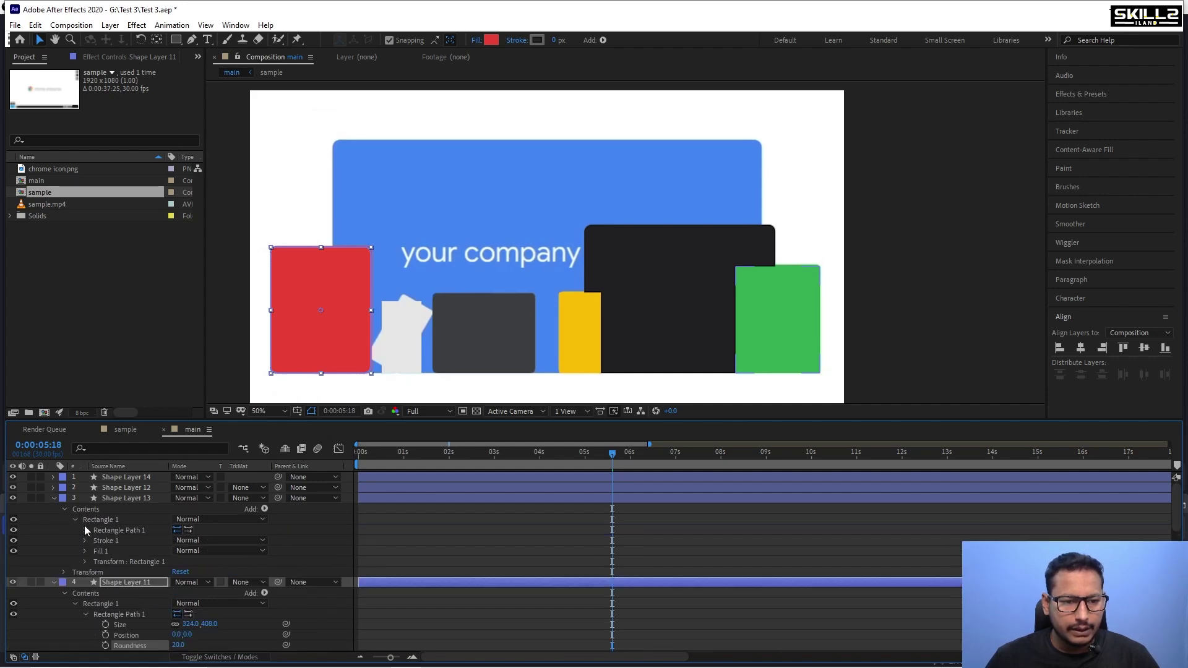
{"action": "left_click", "coordinate": [85, 531]}
{"action": "left_click", "coordinate": [177, 561]}
{"action": "type", "text": "2"}
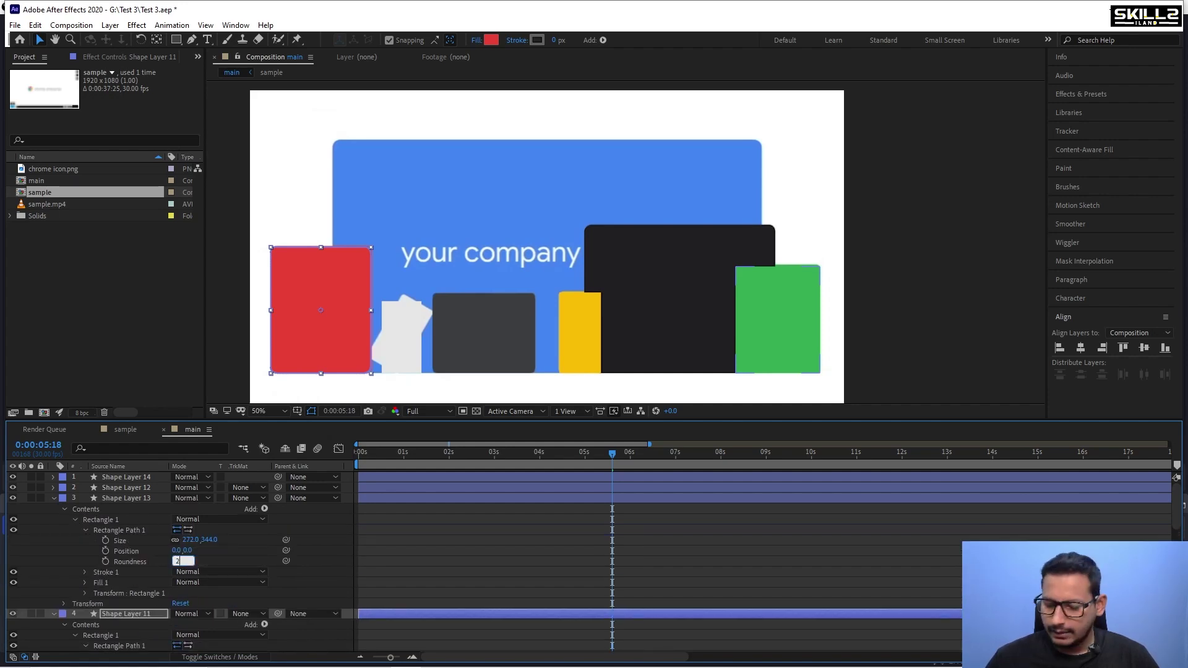
{"action": "type", "text": "0"}
{"action": "key", "text": "Return"}
Set the rectangle path roundness of Shape Layer 12, the yellow rectangle, to 20.
{"action": "left_click", "coordinate": [54, 488]}
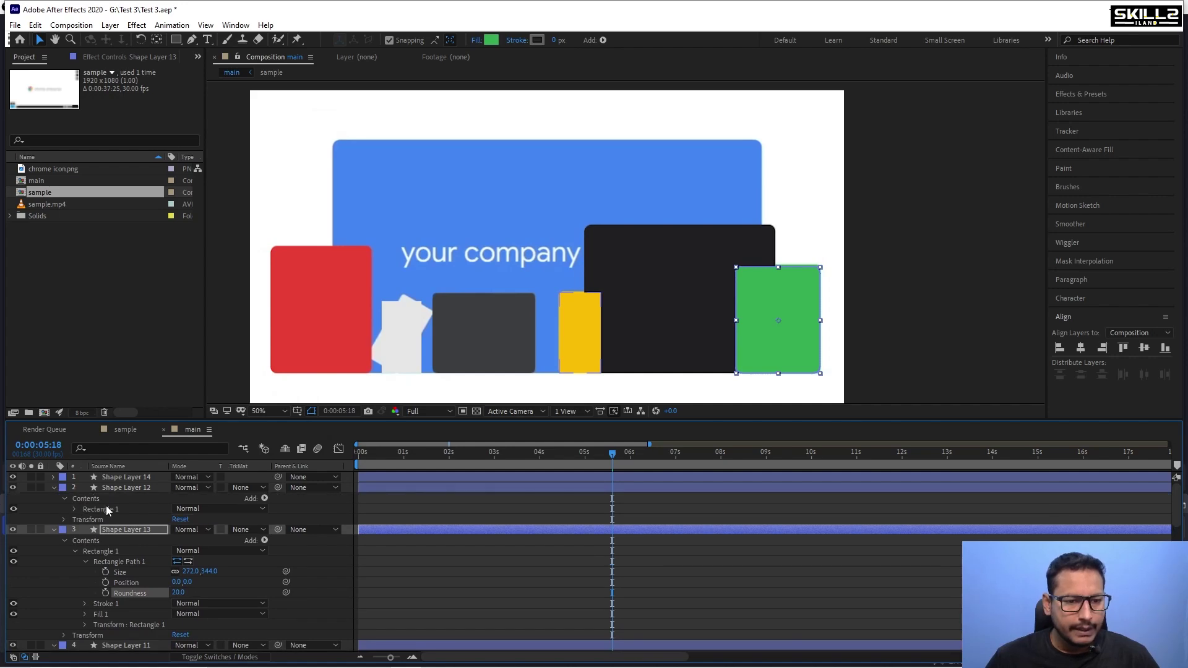
{"action": "left_click", "coordinate": [74, 509]}
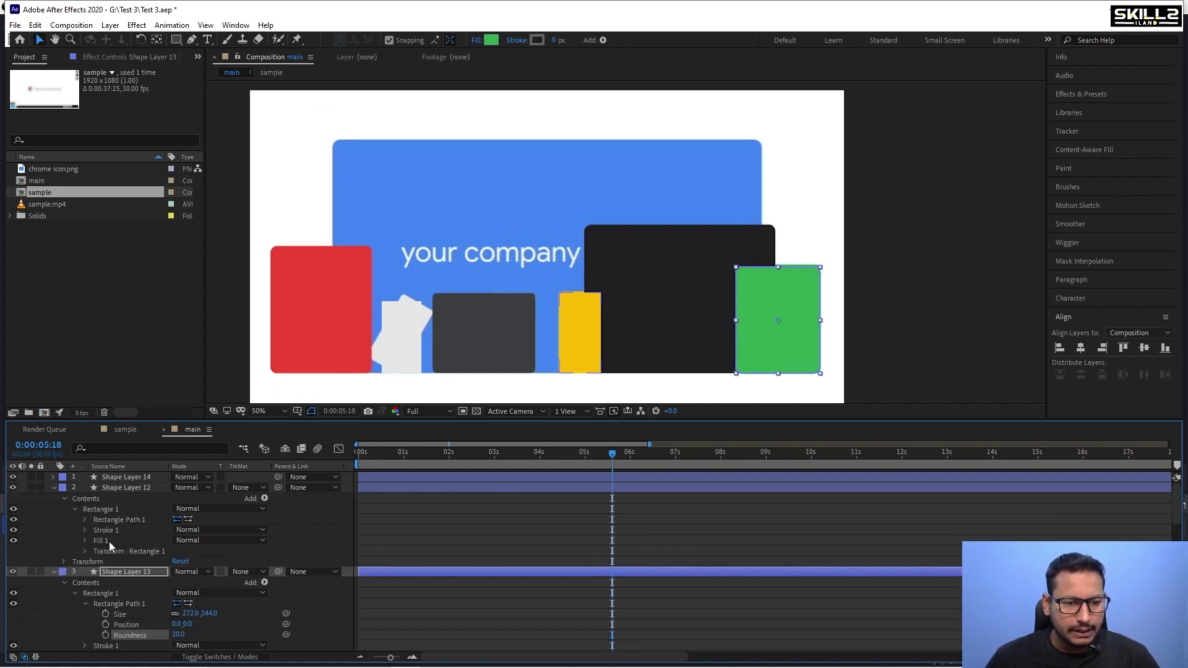
{"action": "left_click", "coordinate": [85, 519]}
{"action": "left_click", "coordinate": [177, 551]}
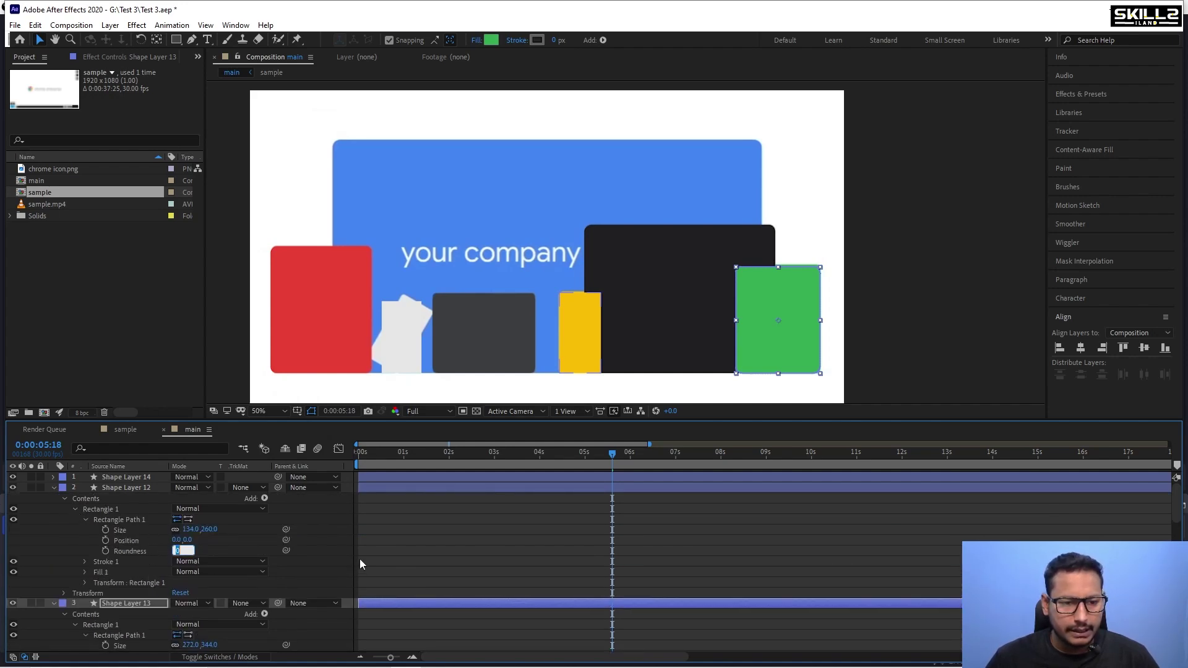
{"action": "type", "text": "20"}
{"action": "key", "text": "Return"}
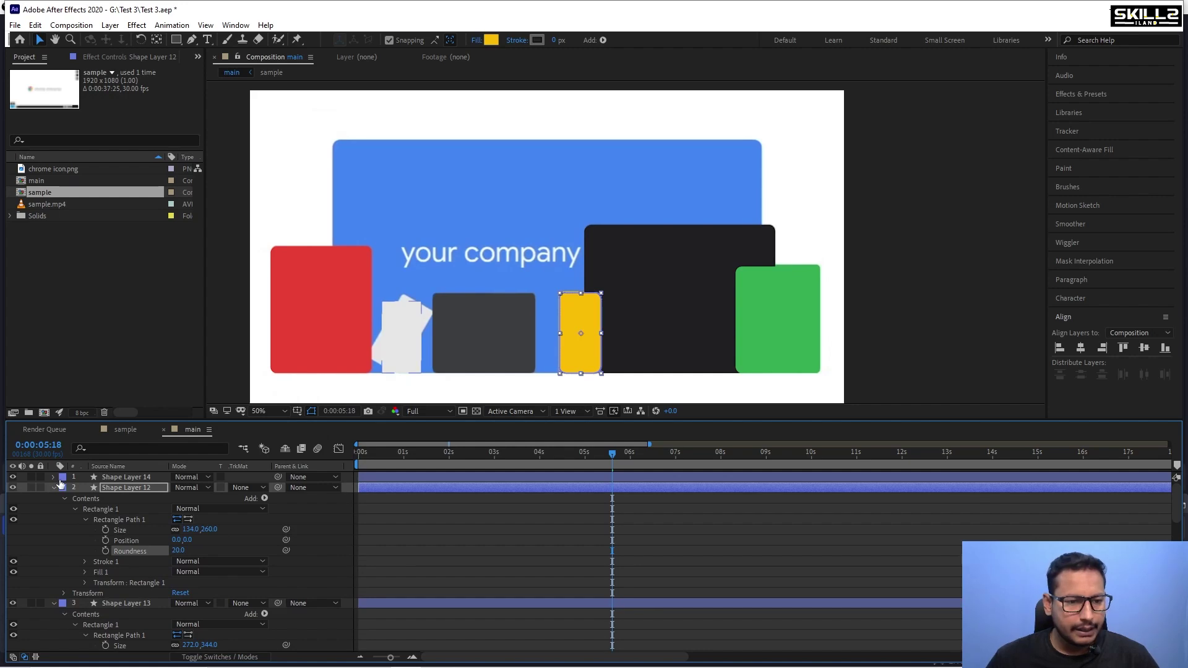
Set the rectangle path roundness of Shape Layer 14, the light grey rectangle, to 20.
{"action": "left_click", "coordinate": [54, 478]}
{"action": "left_click", "coordinate": [74, 499]}
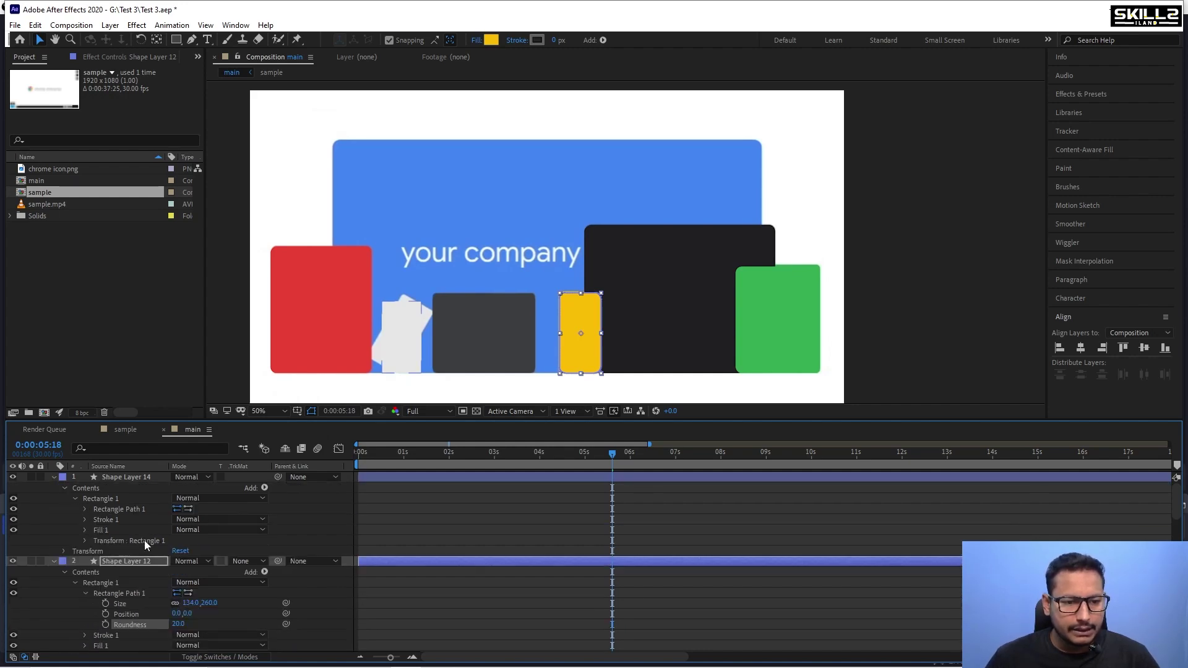
{"action": "left_click", "coordinate": [85, 509]}
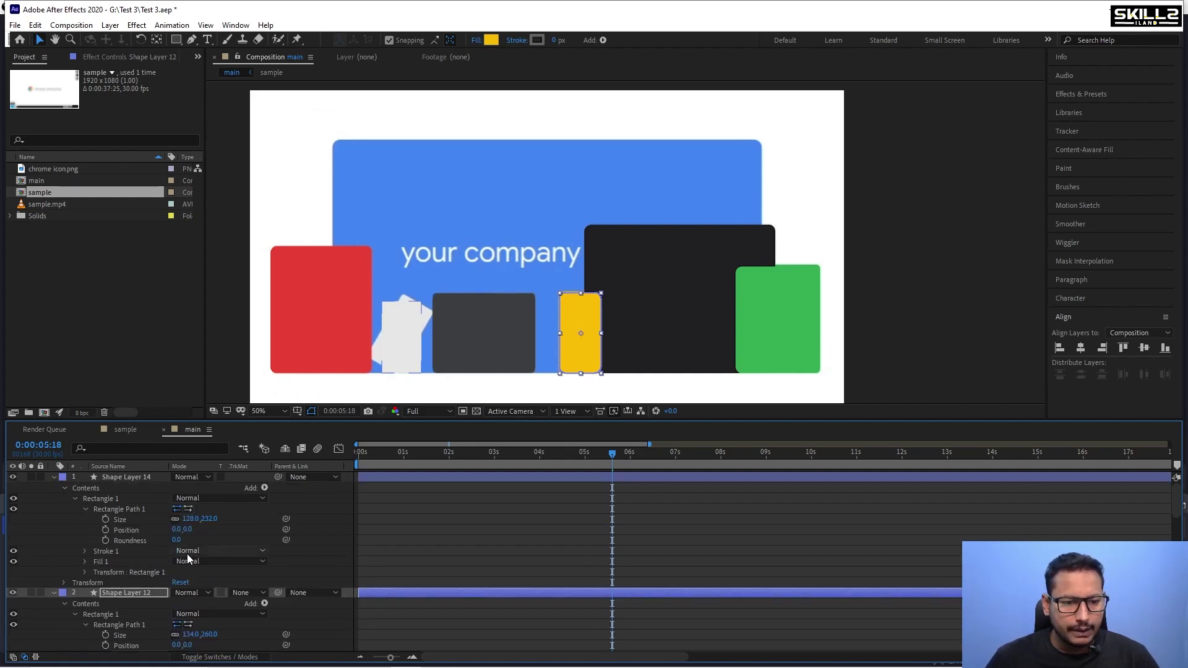
{"action": "left_click", "coordinate": [177, 541]}
{"action": "type", "text": "20"}
{"action": "key", "text": "Return"}
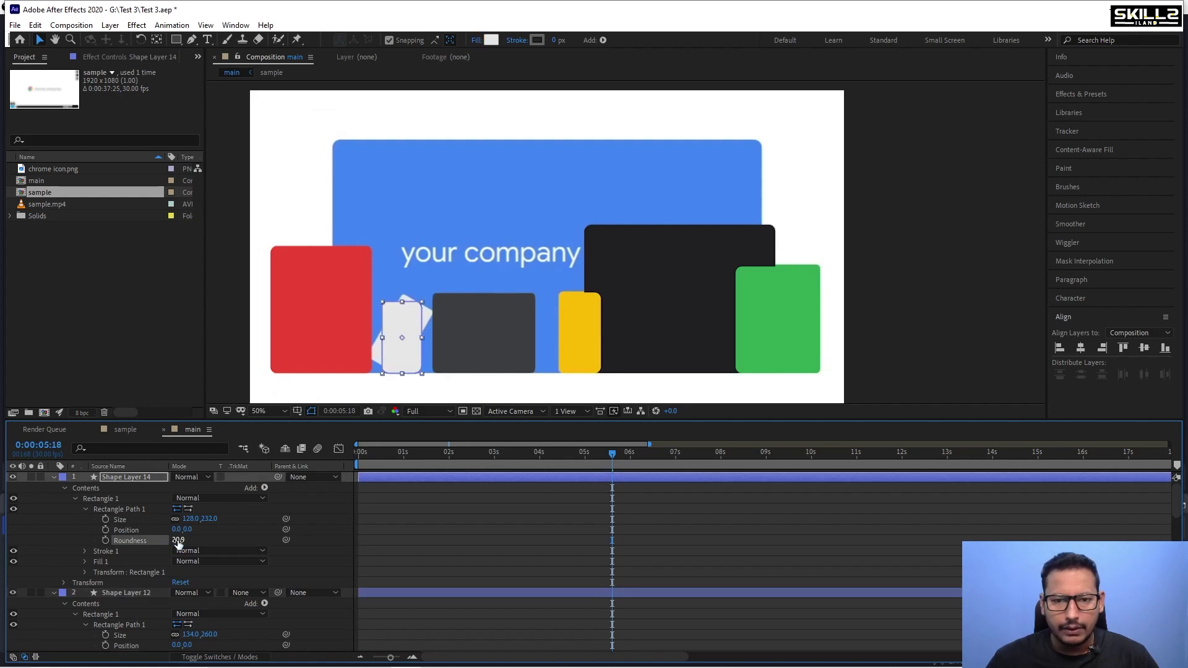
Collapse the properties of all layers in the main composition's timeline and deselect everything.
{"action": "left_click", "coordinate": [54, 477]}
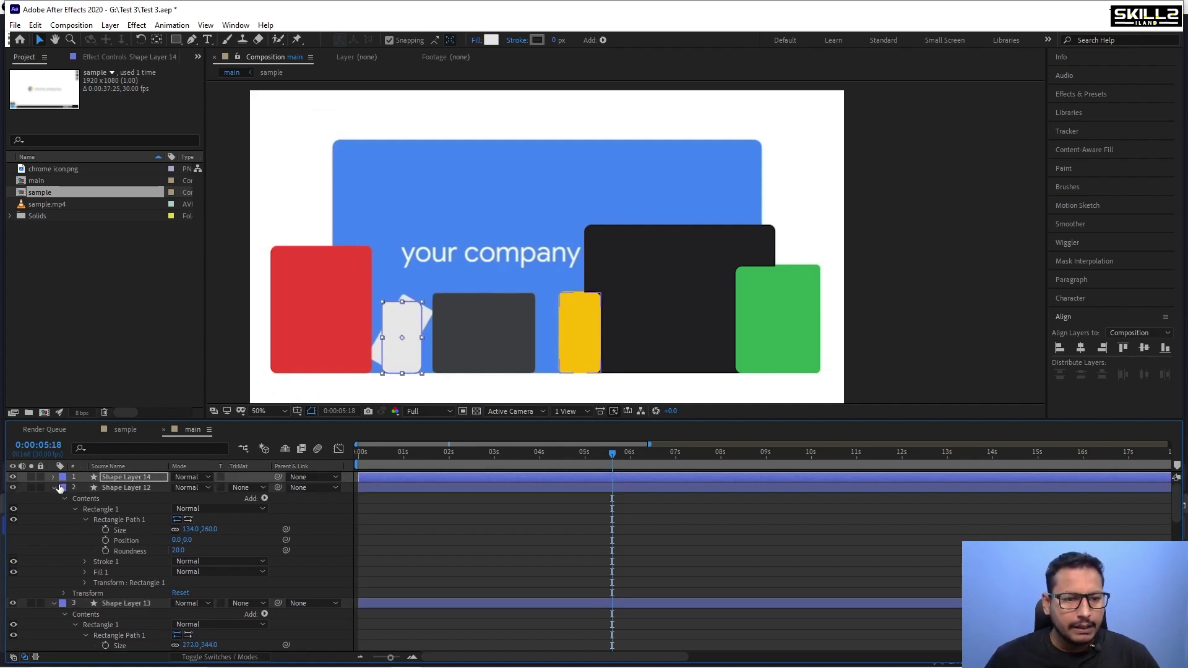
{"action": "key", "text": "ctrl+a"}
{"action": "left_click", "coordinate": [54, 489]}
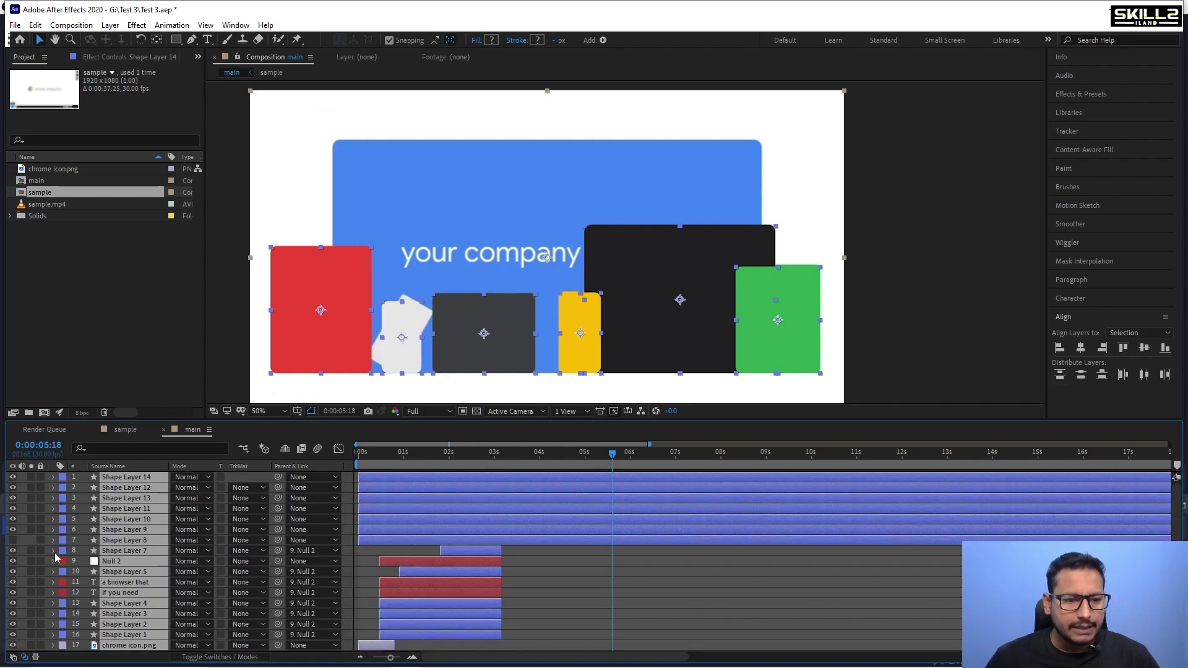
{"action": "left_click", "coordinate": [26, 535]}
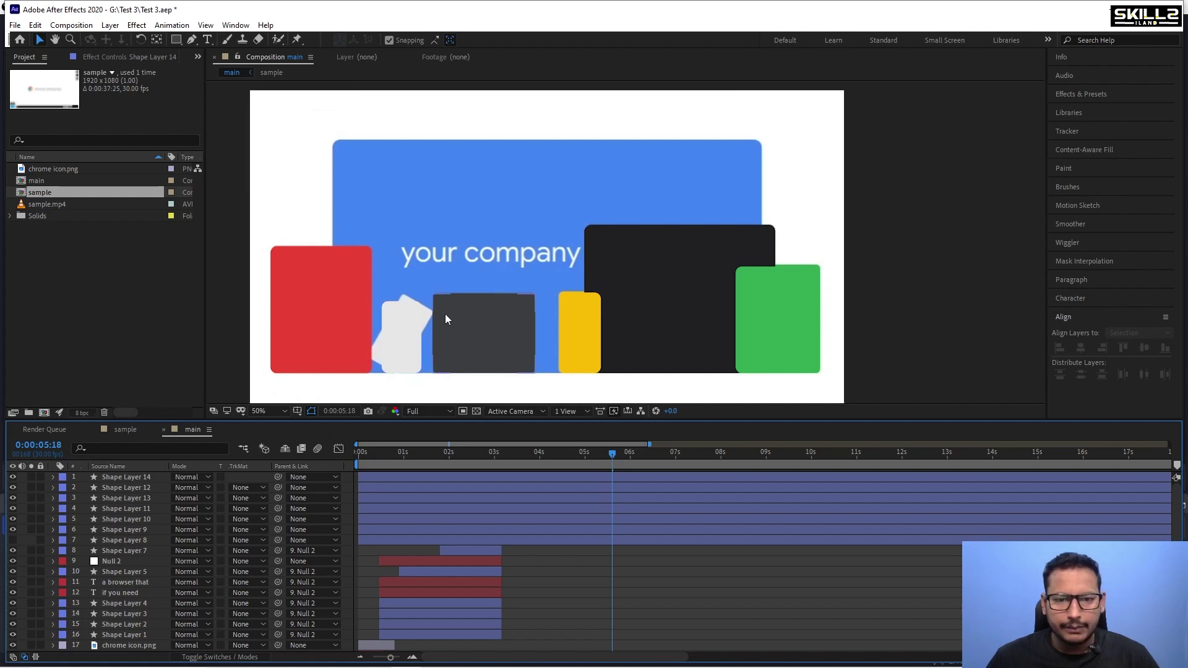
Hide Shape Layers 9 to 14 and draw a rectangle on a new shape layer along the green device's white screen outline.
{"action": "left_click", "coordinate": [788, 329]}
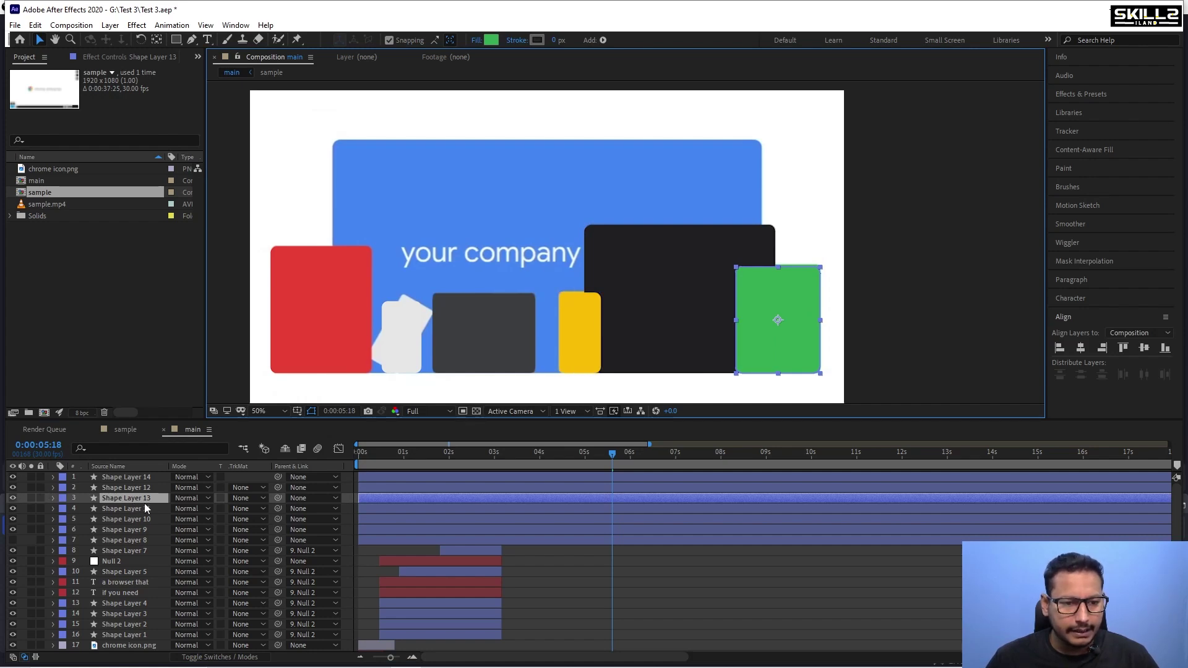
{"action": "left_click_drag", "start_coordinate": [12, 477], "coordinate": [15, 531]}
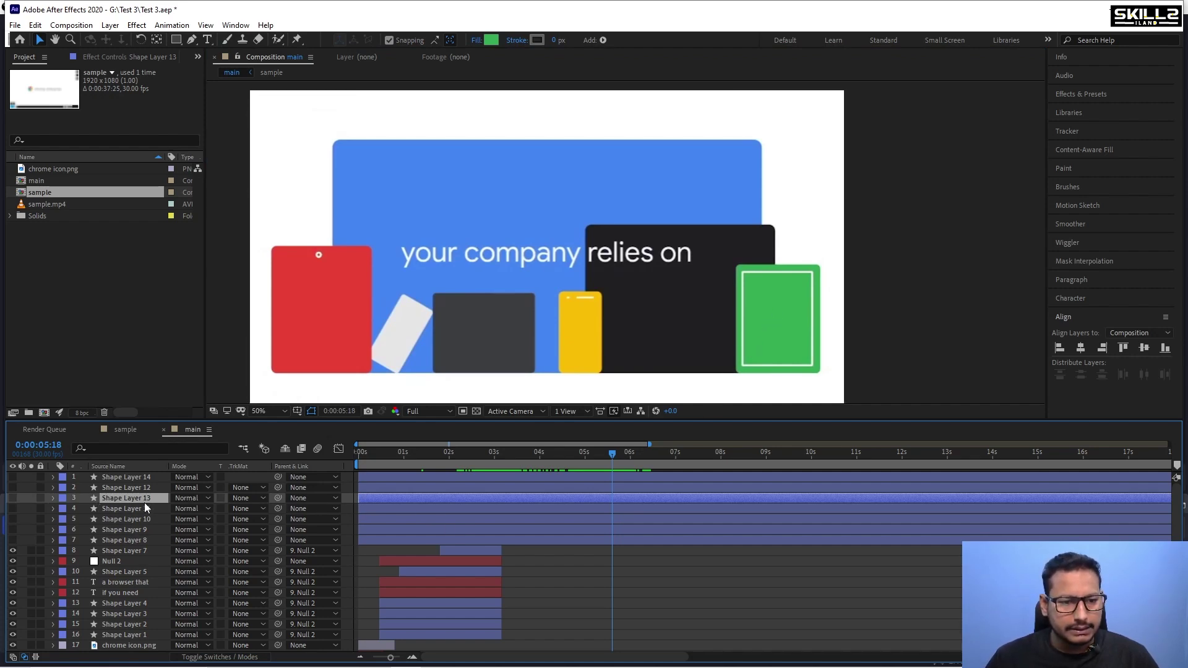
{"action": "right_click", "coordinate": [25, 510]}
{"action": "mouse_move", "coordinate": [59, 519]}
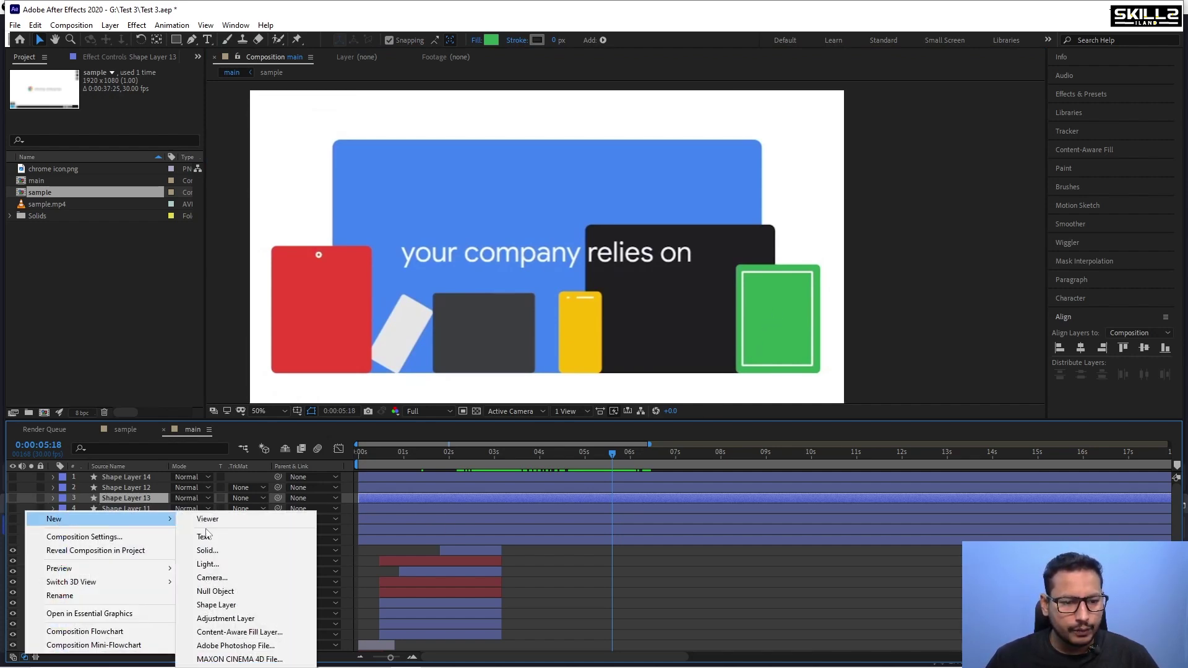
{"action": "left_click", "coordinate": [206, 605]}
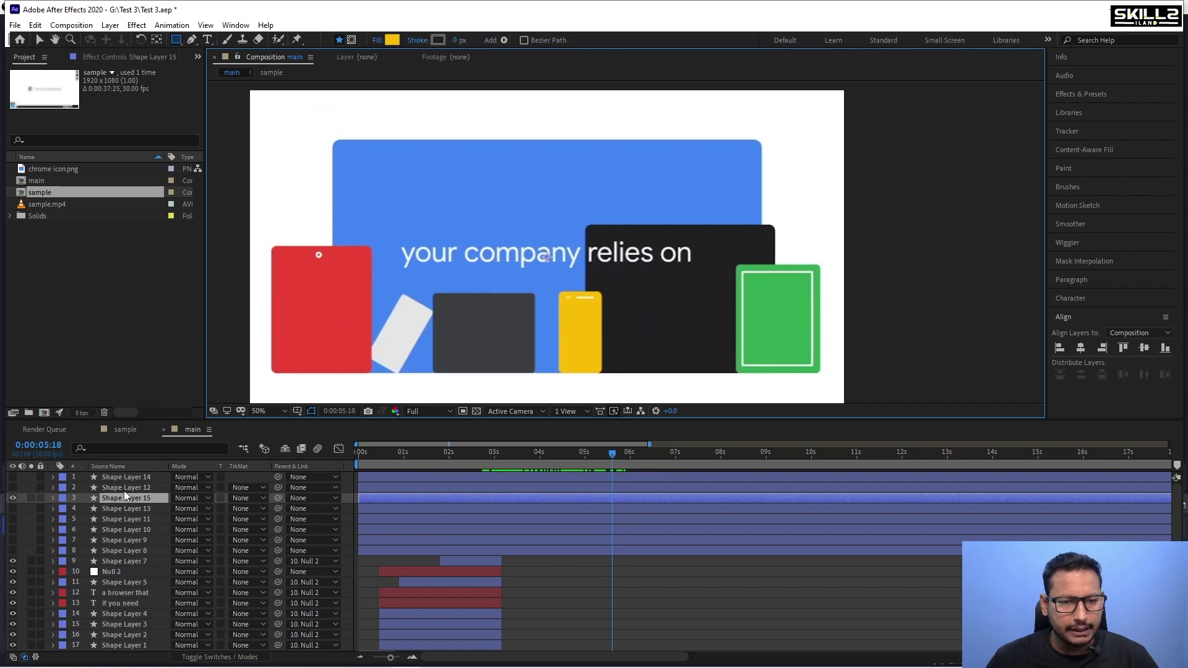
{"action": "left_click_drag", "start_coordinate": [743, 273], "coordinate": [811, 367]}
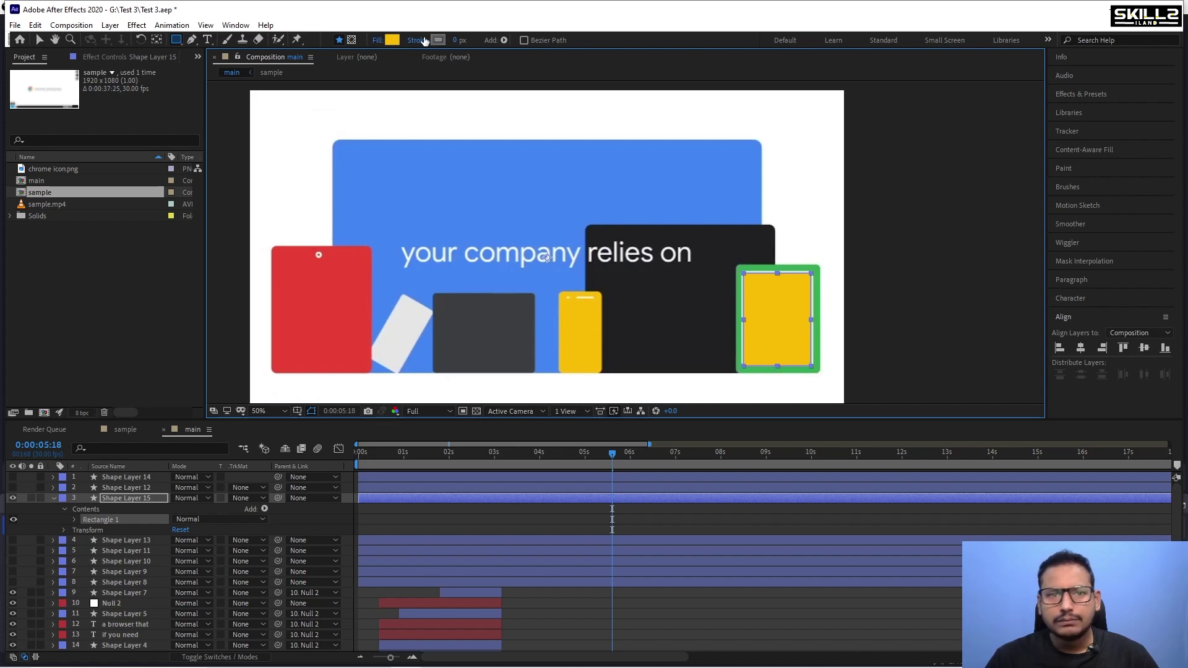
Set the new rectangle's fill to None.
{"action": "left_click", "coordinate": [377, 39]}
{"action": "left_click", "coordinate": [264, 269]}
{"action": "left_click", "coordinate": [307, 339]}
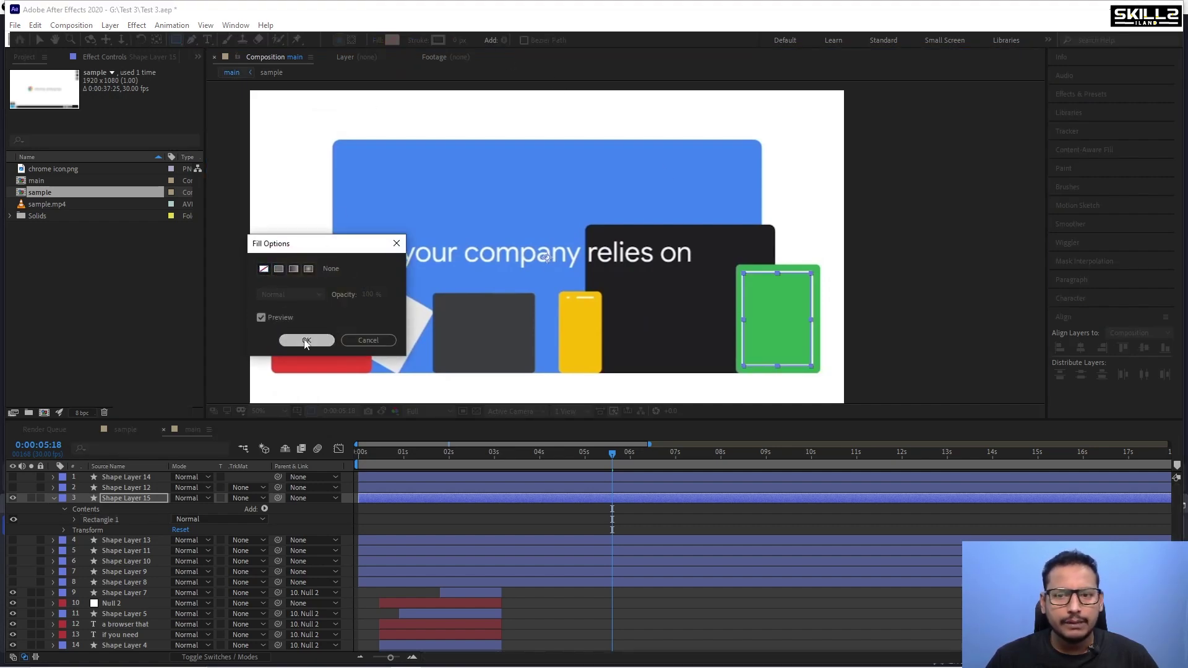
Give the rectangle on Shape Layer 15 a white stroke 3 px wide.
{"action": "left_click", "coordinate": [458, 39]}
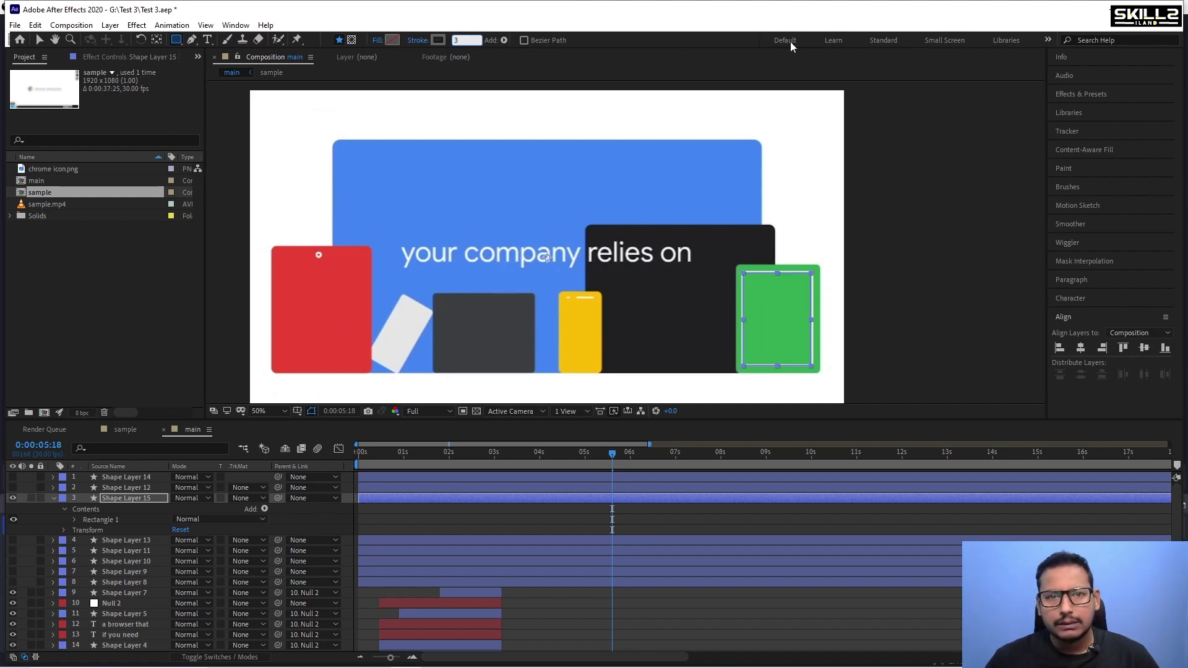
{"action": "type", "text": "3"}
{"action": "key", "text": "Return"}
{"action": "left_click", "coordinate": [438, 40]}
{"action": "left_click", "coordinate": [840, 144]}
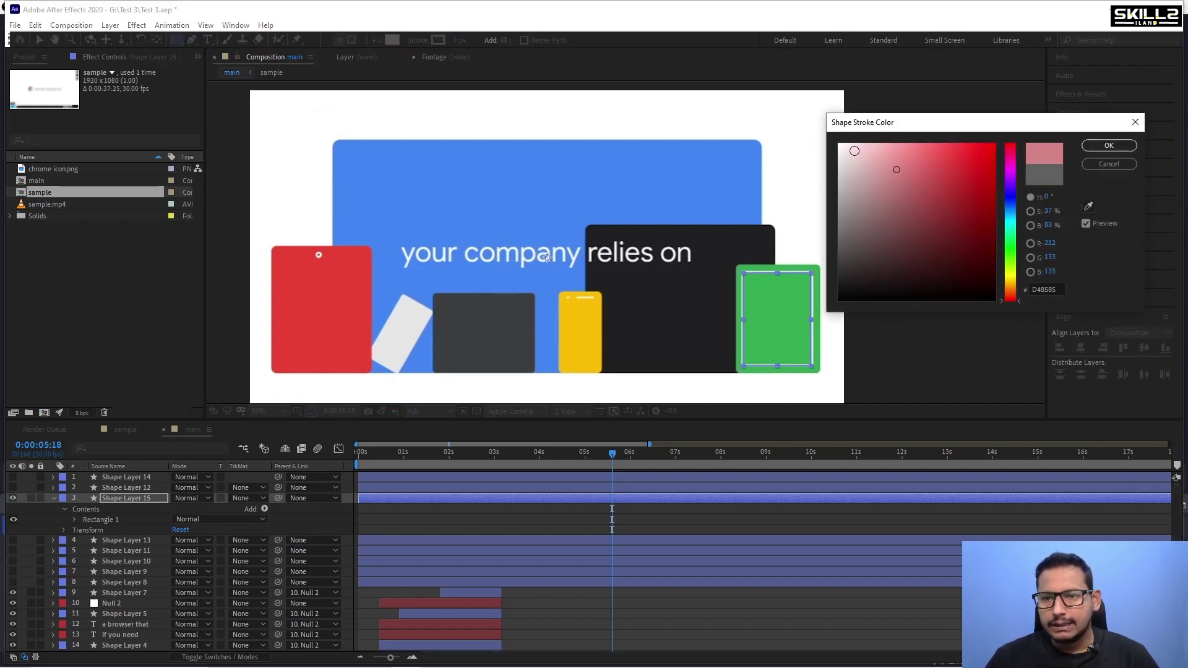
{"action": "left_click", "coordinate": [1101, 145]}
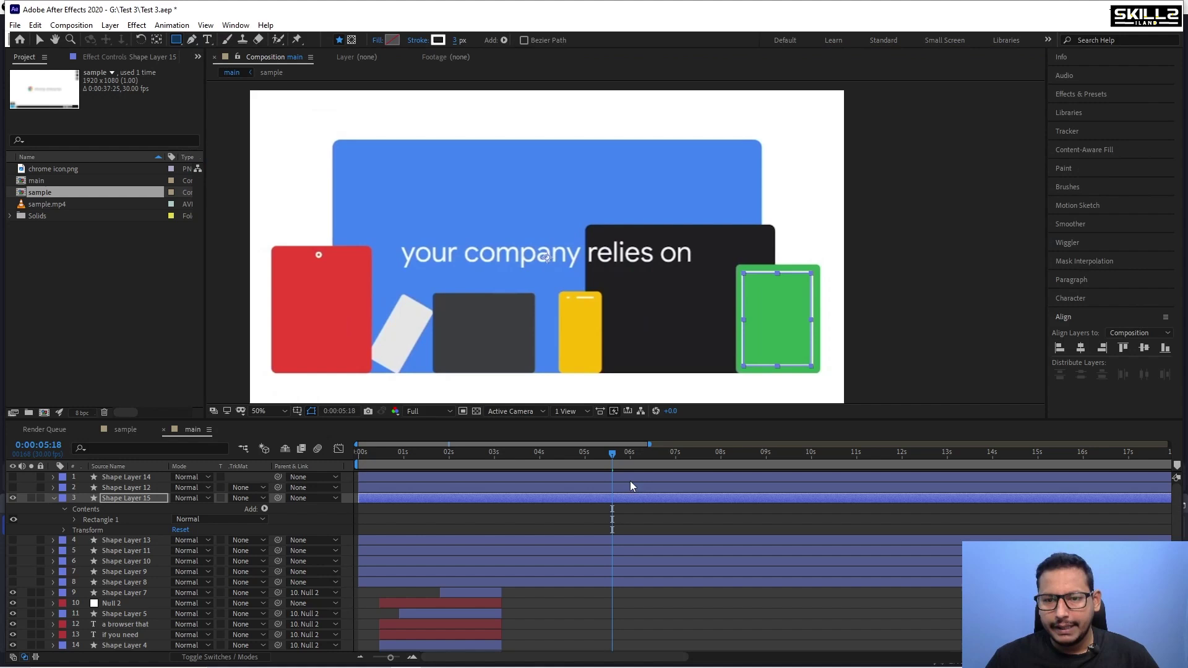
Collapse Shape Layer 15 and show the green Shape Layer 13 beneath it.
{"action": "left_click", "coordinate": [54, 498]}
{"action": "left_click", "coordinate": [12, 508]}
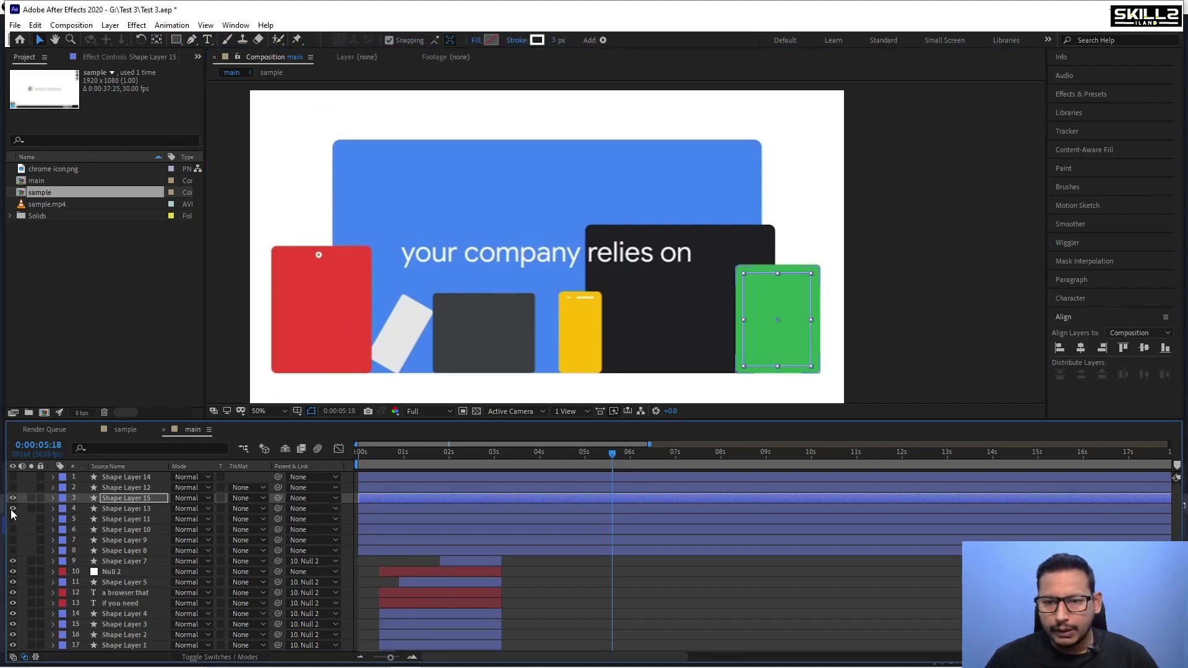
{"action": "left_click", "coordinate": [961, 294]}
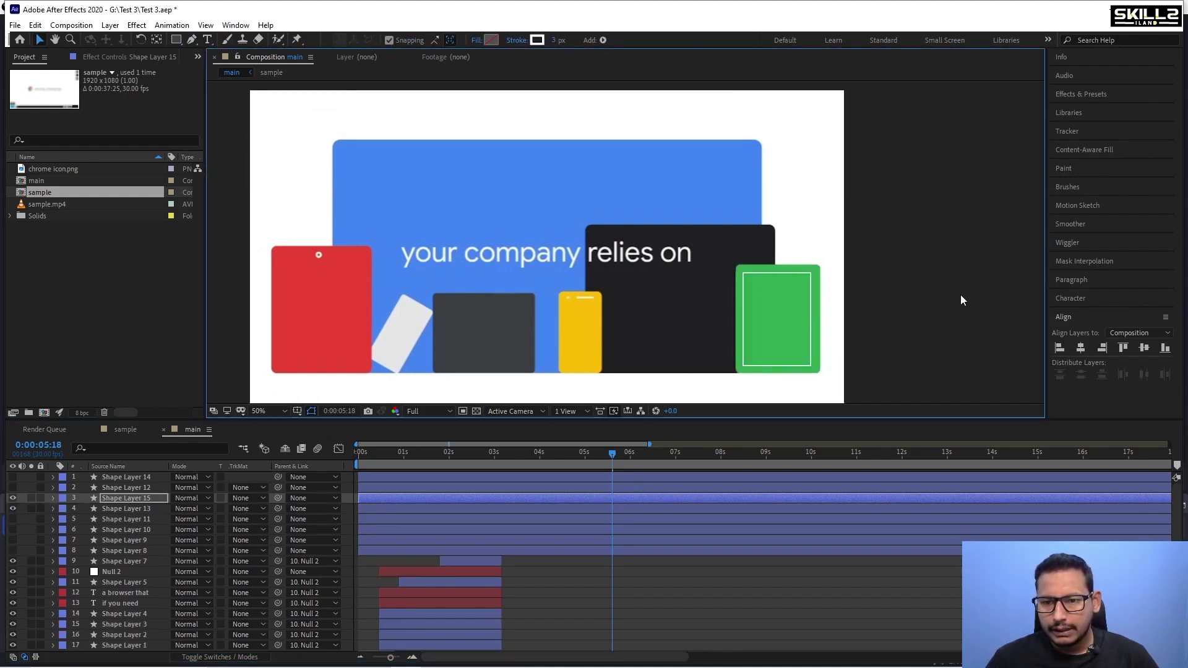
{"action": "left_click", "coordinate": [13, 509]}
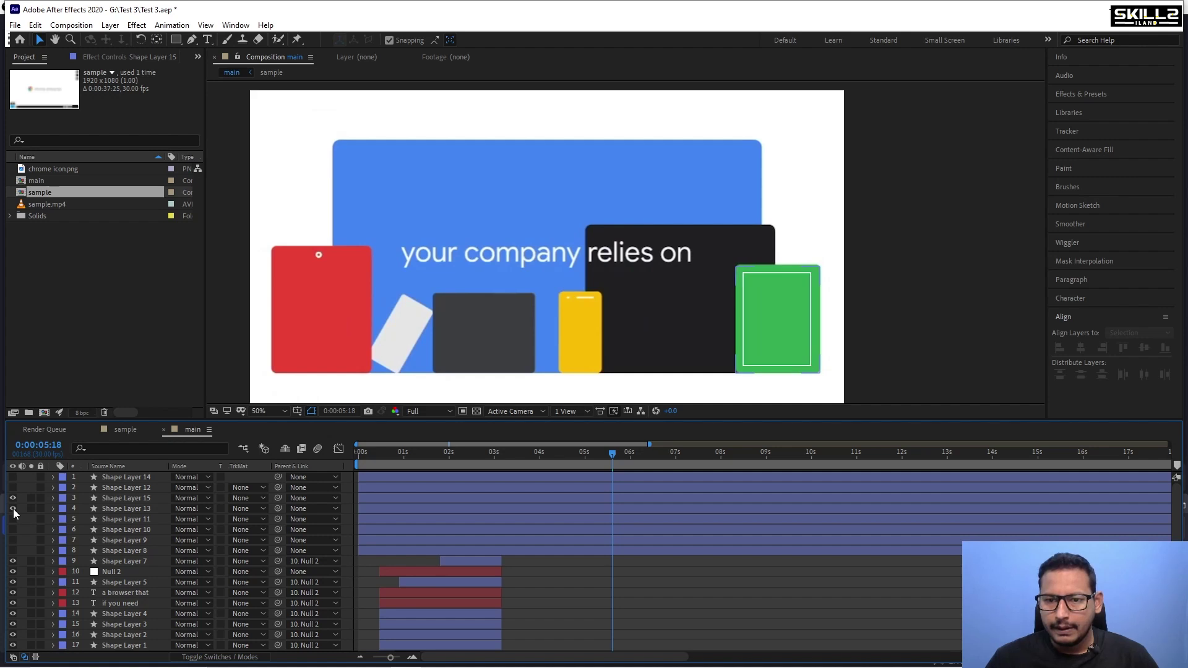
Set the stroke width of the white outline on Shape Layer 15 to 5 px.
{"action": "left_click", "coordinate": [115, 497]}
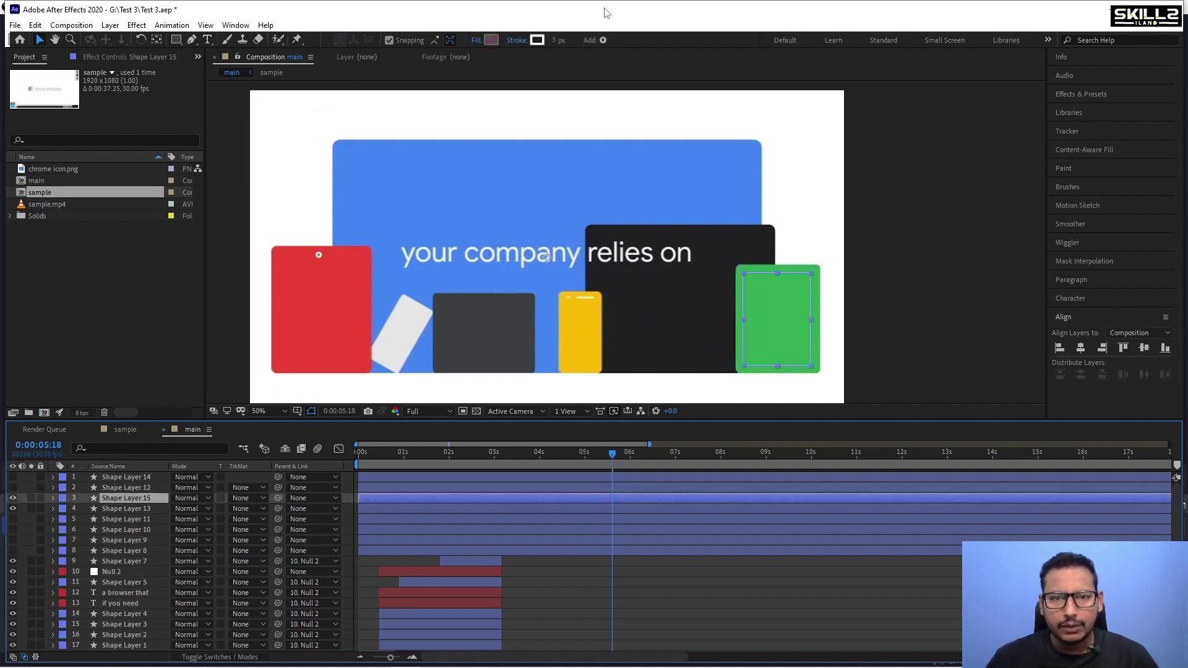
{"action": "left_click", "coordinate": [565, 39]}
{"action": "type", "text": "5"}
{"action": "key", "text": "Return"}
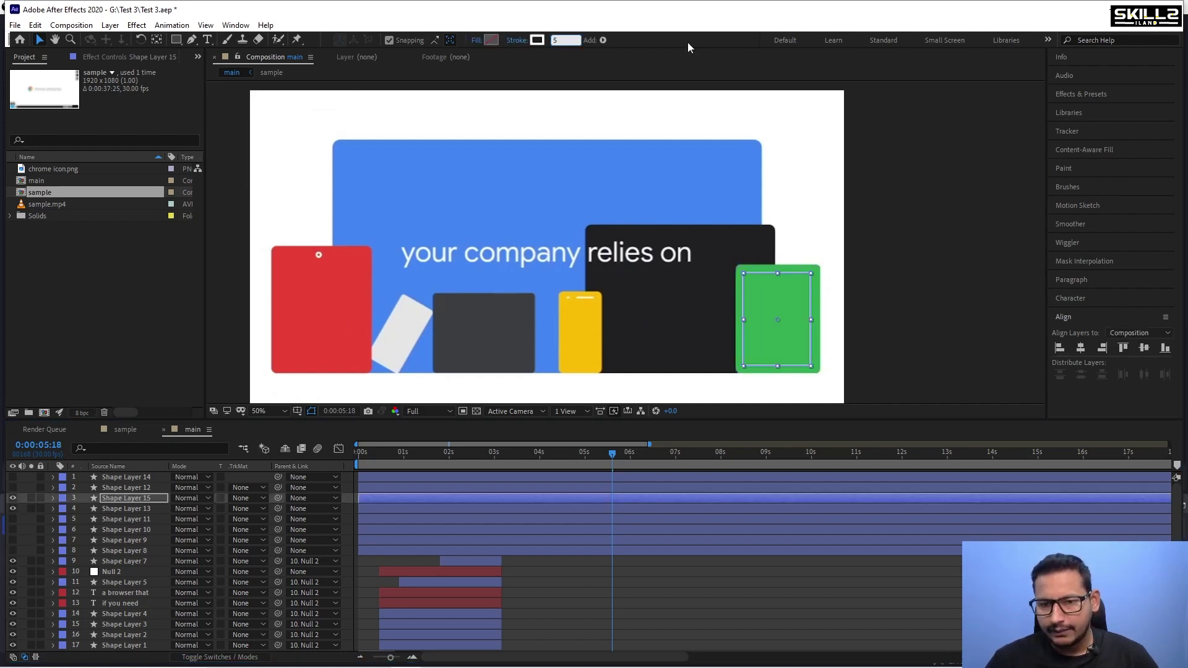
{"action": "left_click", "coordinate": [24, 511]}
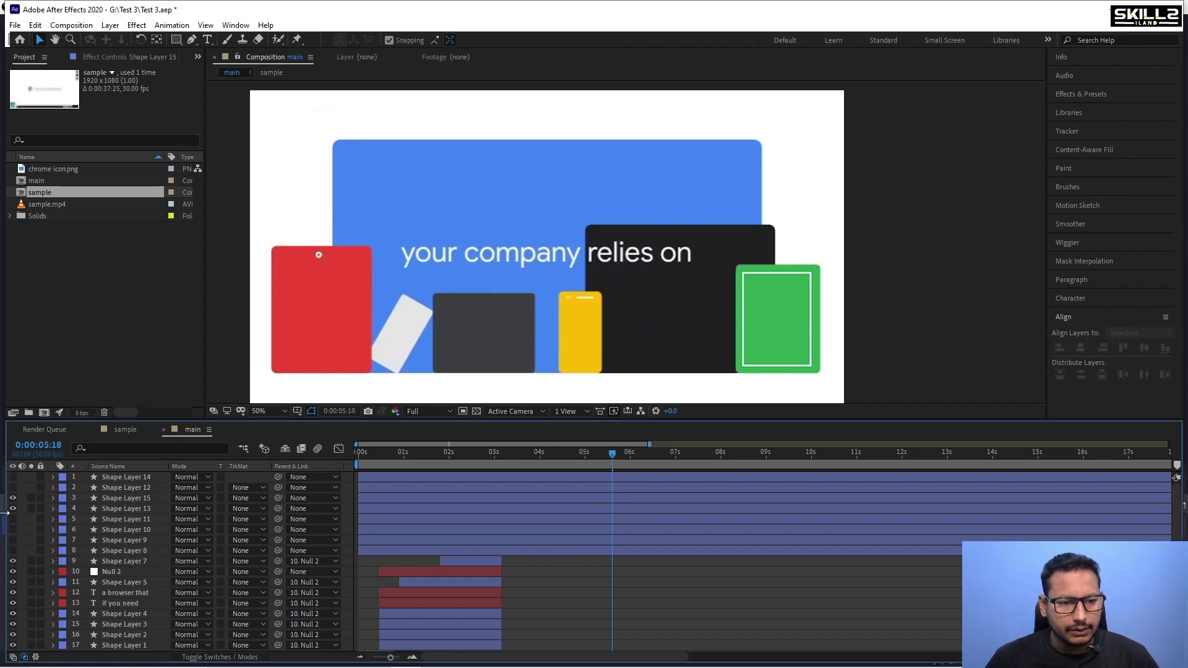
Set the stroke width of the white outline to 8 px and compare it with the reference by toggling Shape Layer 13.
{"action": "left_click", "coordinate": [124, 499]}
{"action": "left_click", "coordinate": [555, 41]}
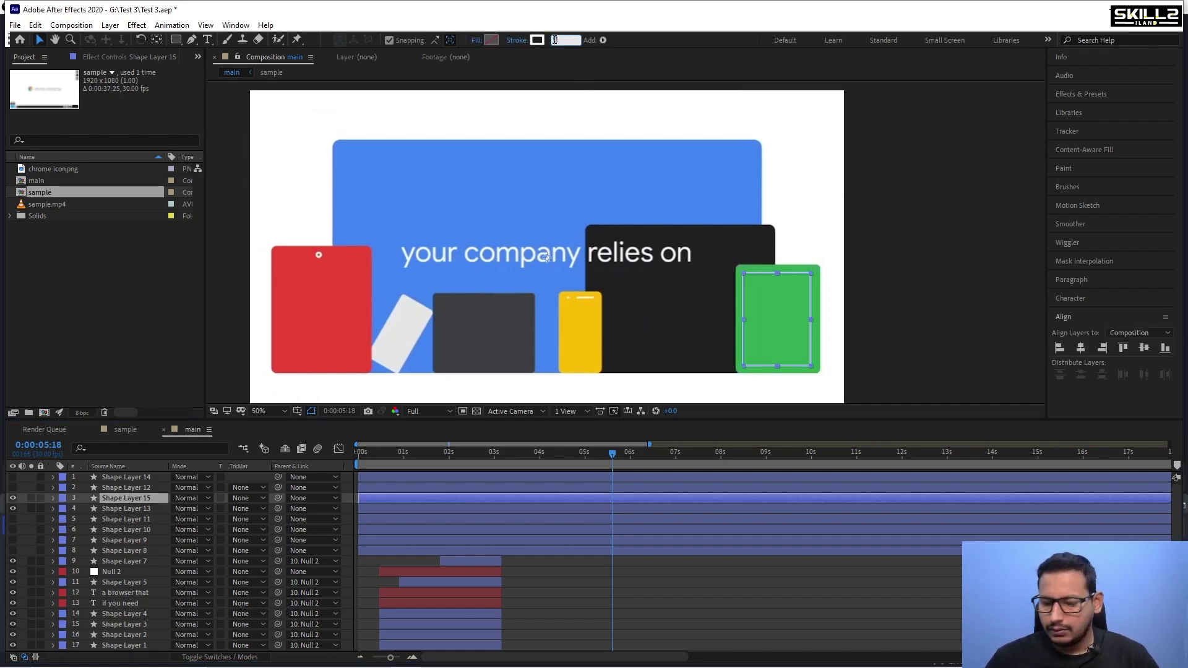
{"action": "type", "text": "8"}
{"action": "key", "text": "Return"}
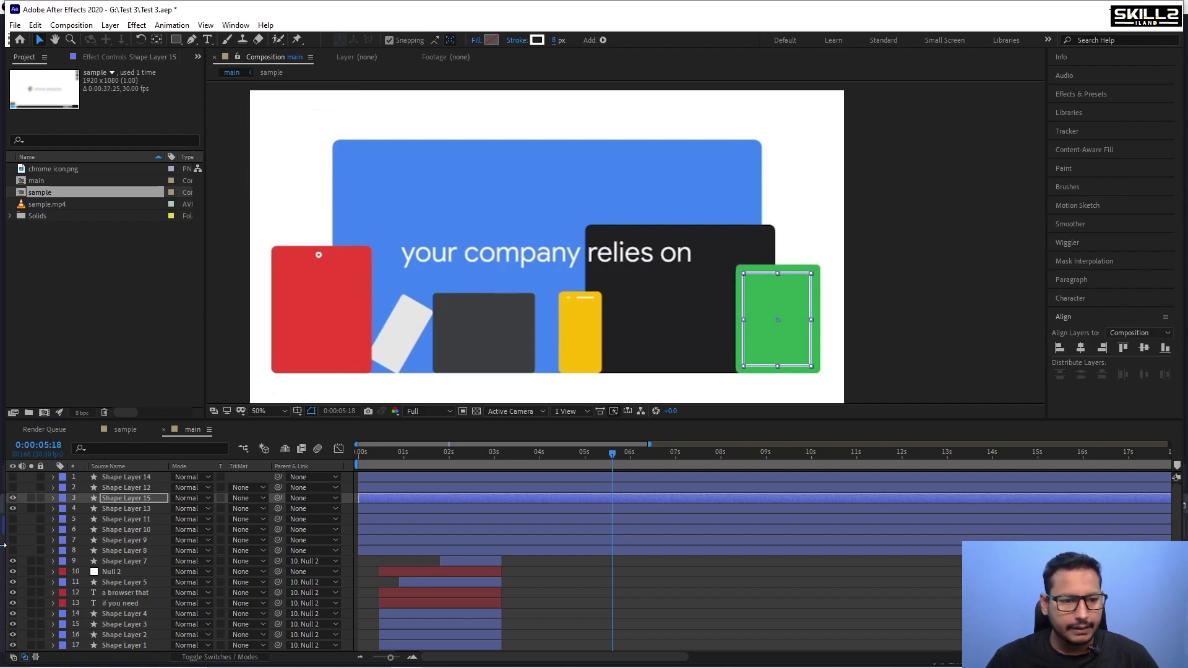
{"action": "left_click", "coordinate": [10, 518]}
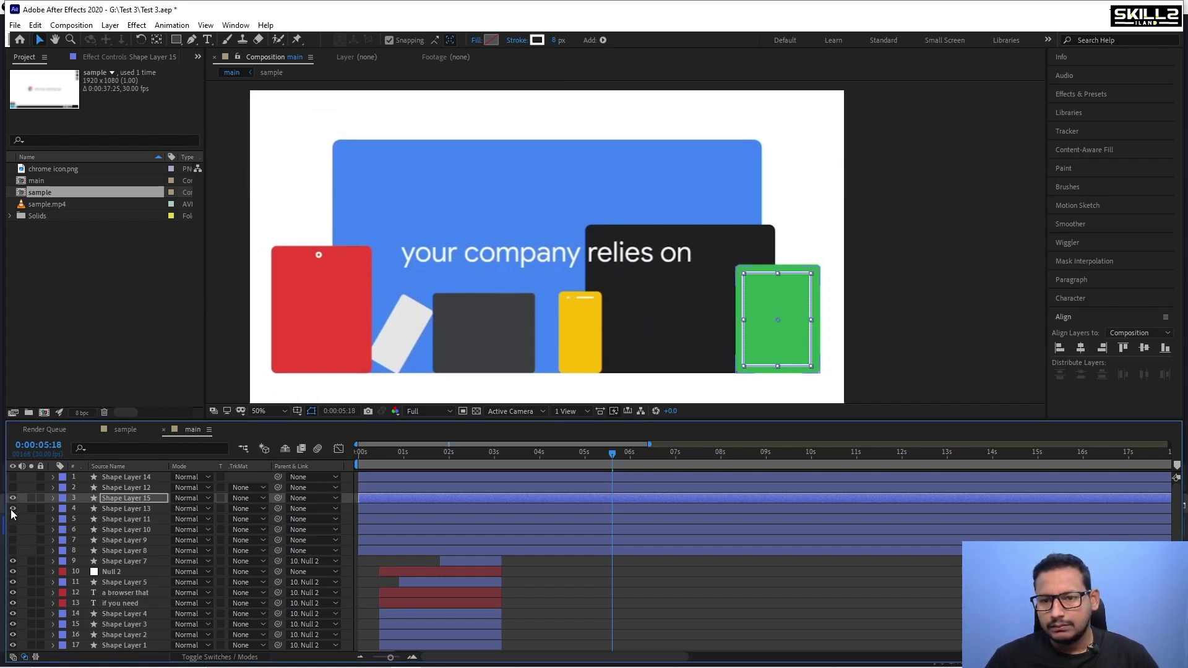
{"action": "left_click", "coordinate": [12, 510]}
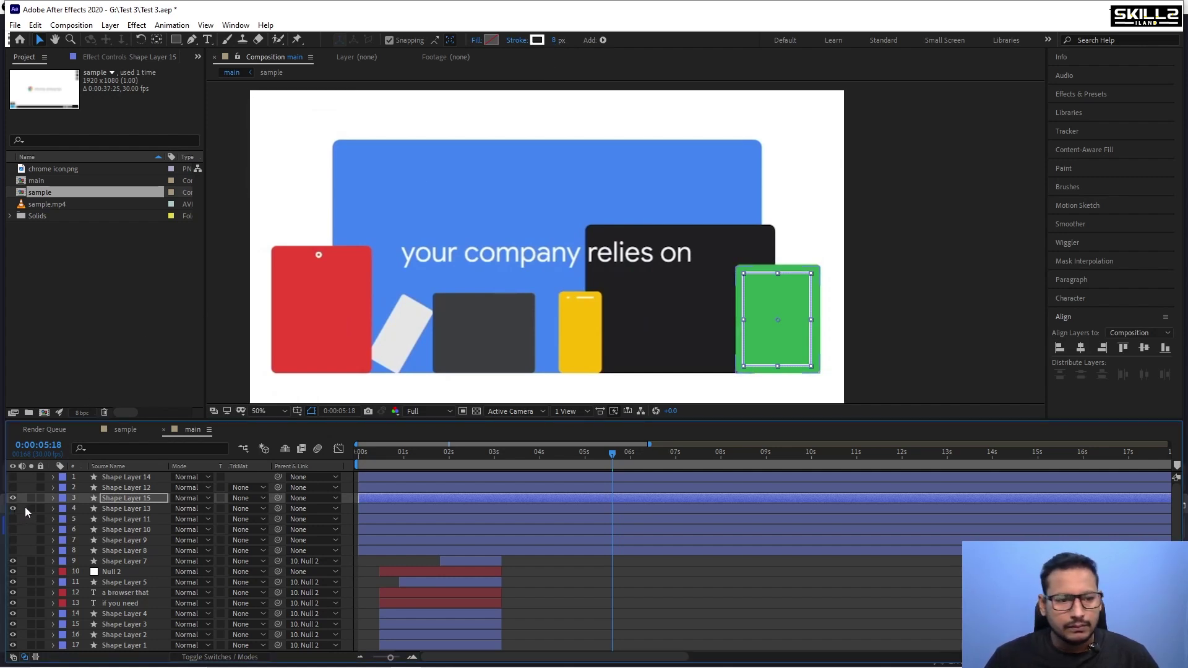
Align the horizontal centres of Shape Layers 15 and 13, the white outline and the green rectangle, to their selection.
{"action": "left_click", "coordinate": [105, 498]}
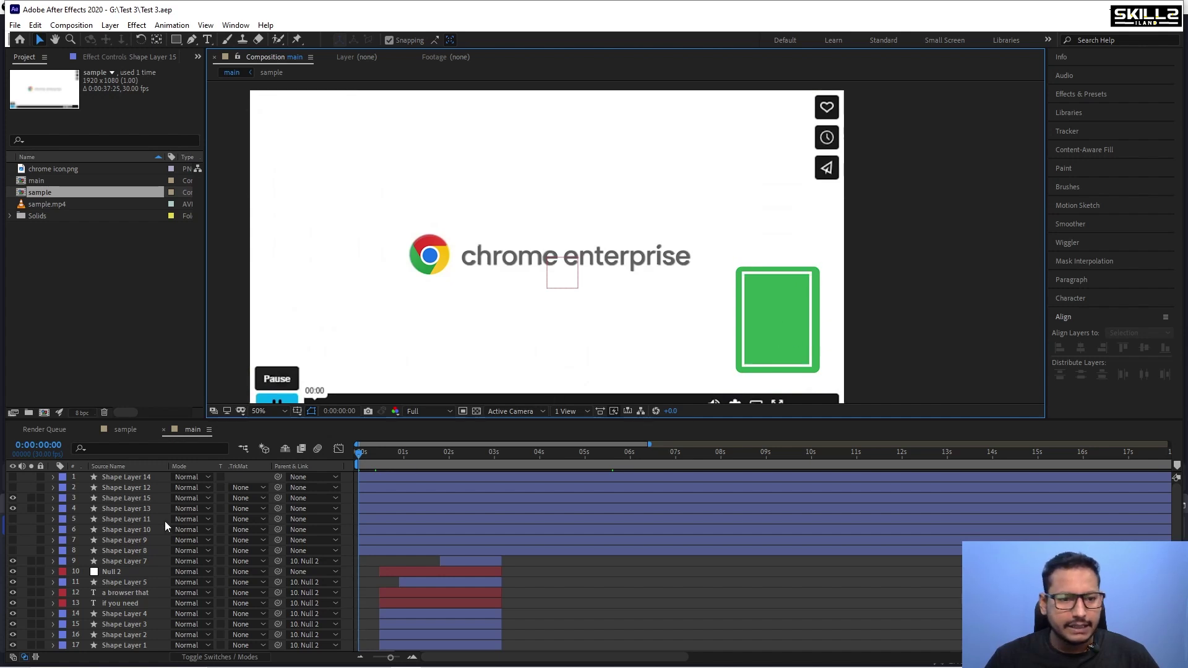
{"action": "left_click", "coordinate": [124, 499]}
{"action": "left_click", "coordinate": [120, 510], "text": "ctrl"}
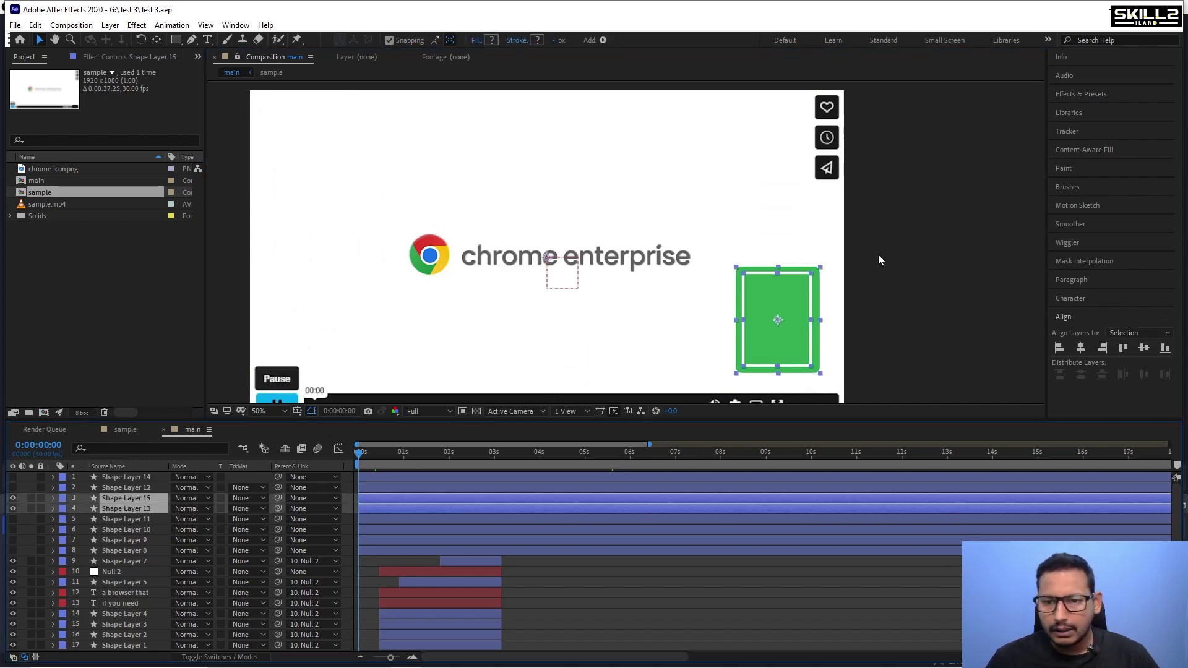
{"action": "left_click", "coordinate": [1081, 349]}
{"action": "left_click", "coordinate": [895, 338]}
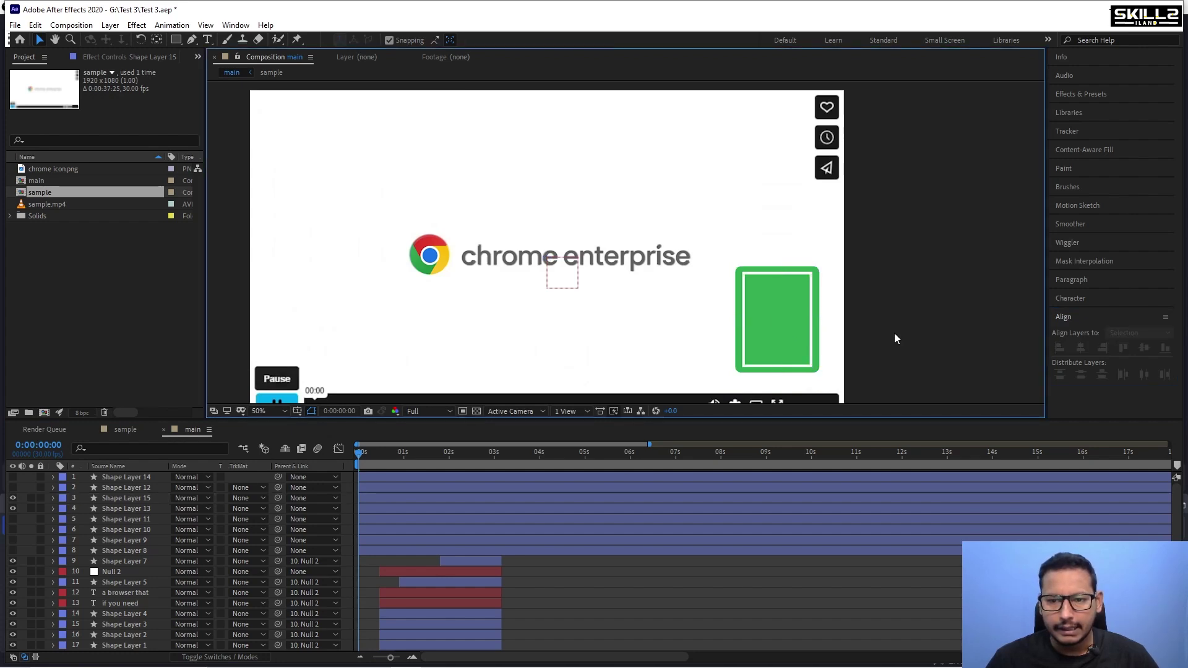
Show all the device shape layers and compare them with the scene at 0:00:03:26 and 0:00:05:21.
{"action": "left_click", "coordinate": [13, 498]}
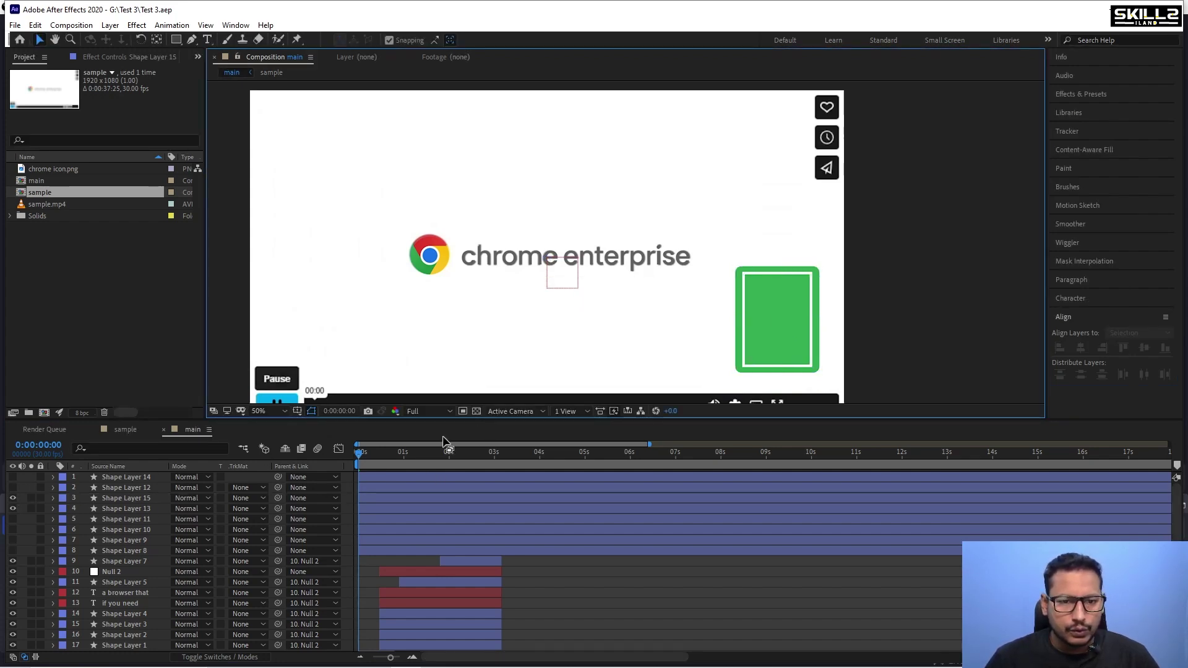
{"action": "left_click_drag", "start_coordinate": [380, 452], "coordinate": [535, 454]}
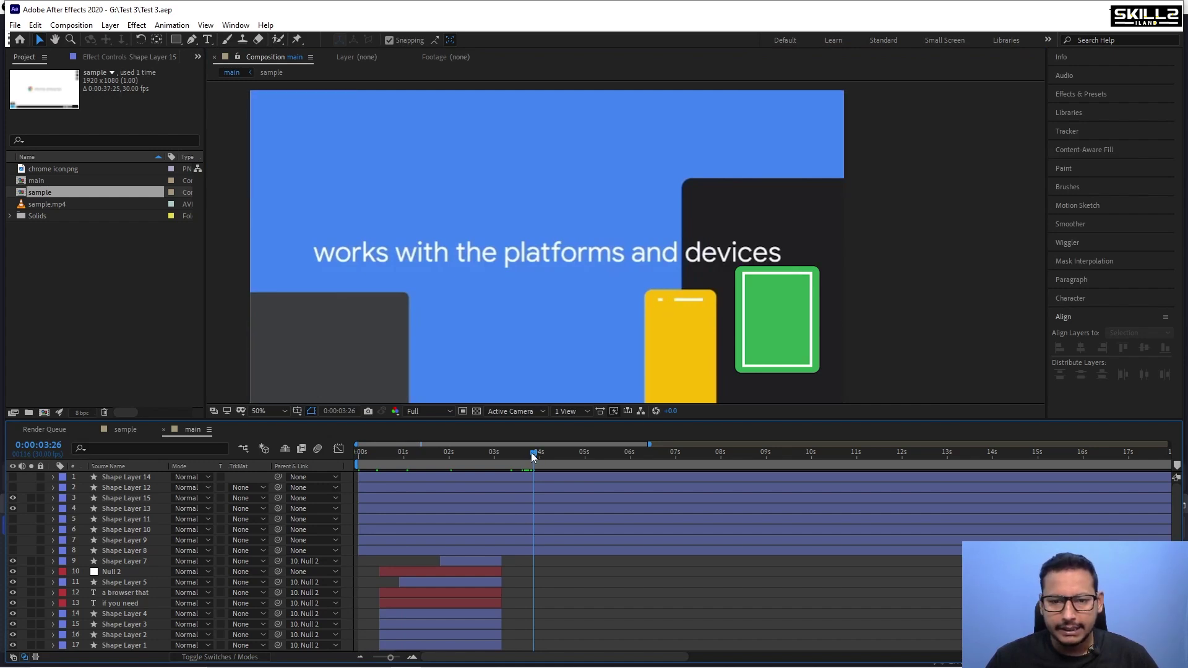
{"action": "left_click", "coordinate": [12, 488]}
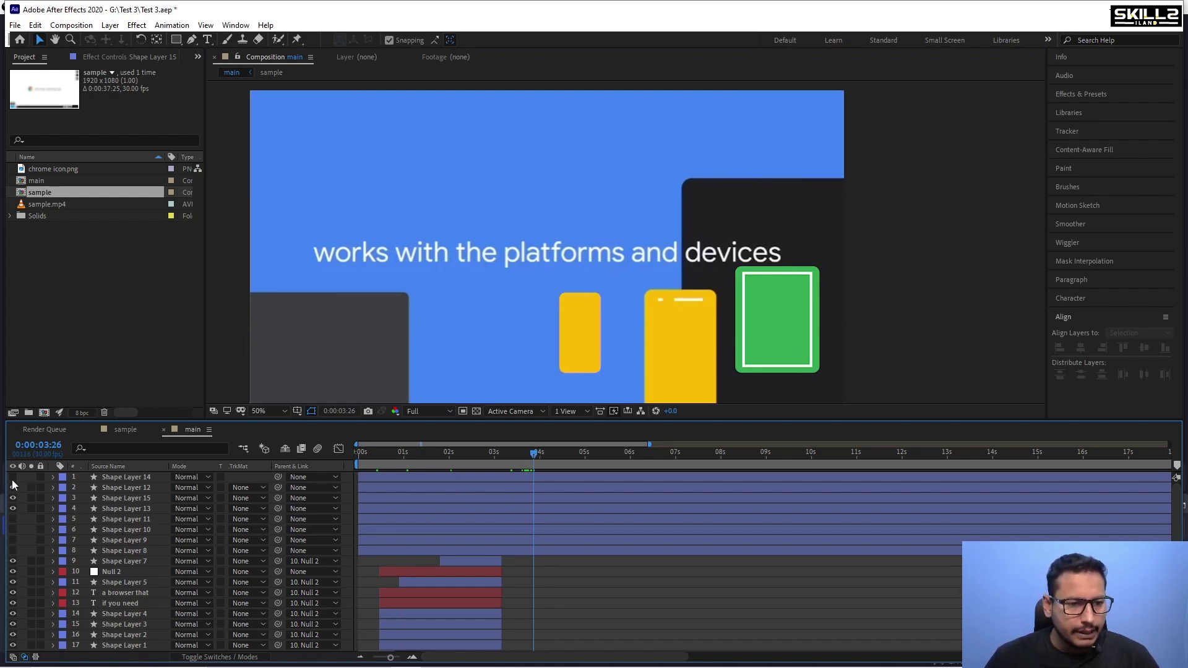
{"action": "left_click", "coordinate": [12, 479]}
{"action": "left_click_drag", "start_coordinate": [10, 523], "coordinate": [13, 553]}
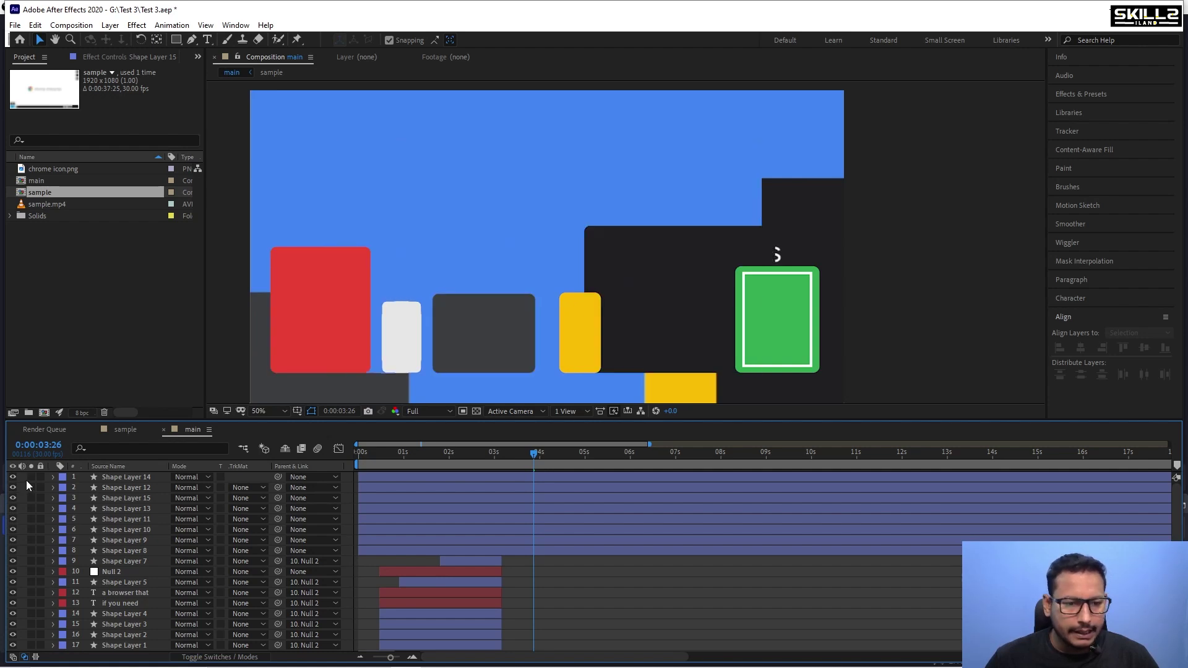
{"action": "left_click", "coordinate": [146, 477]}
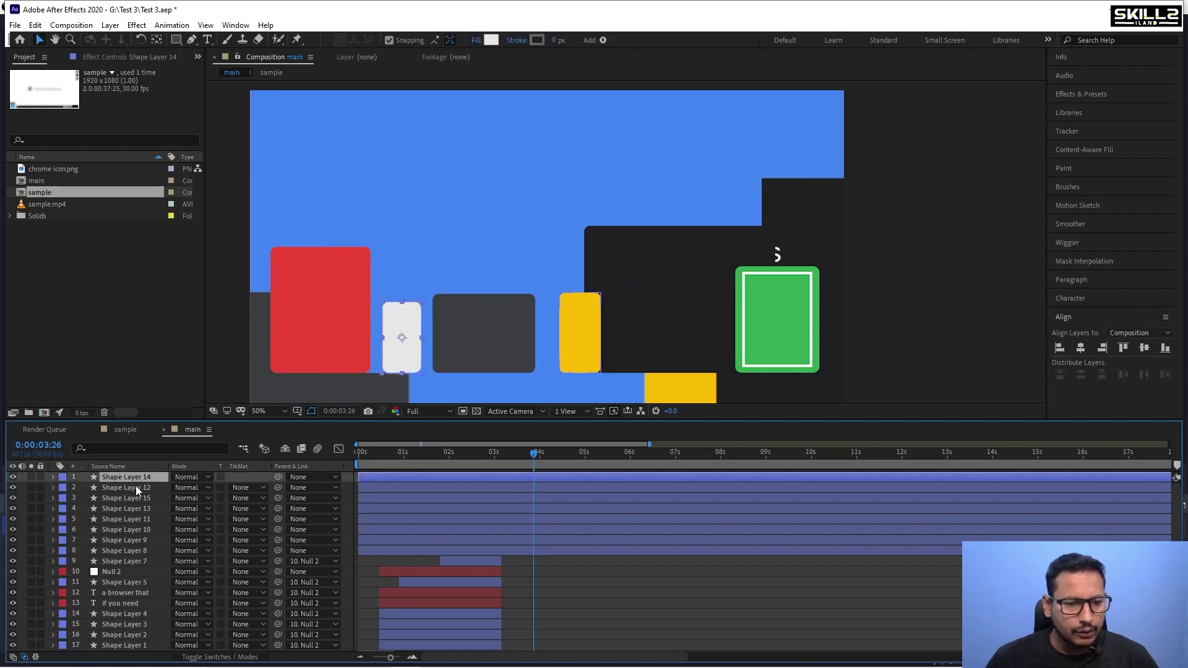
{"action": "left_click", "coordinate": [136, 485]}
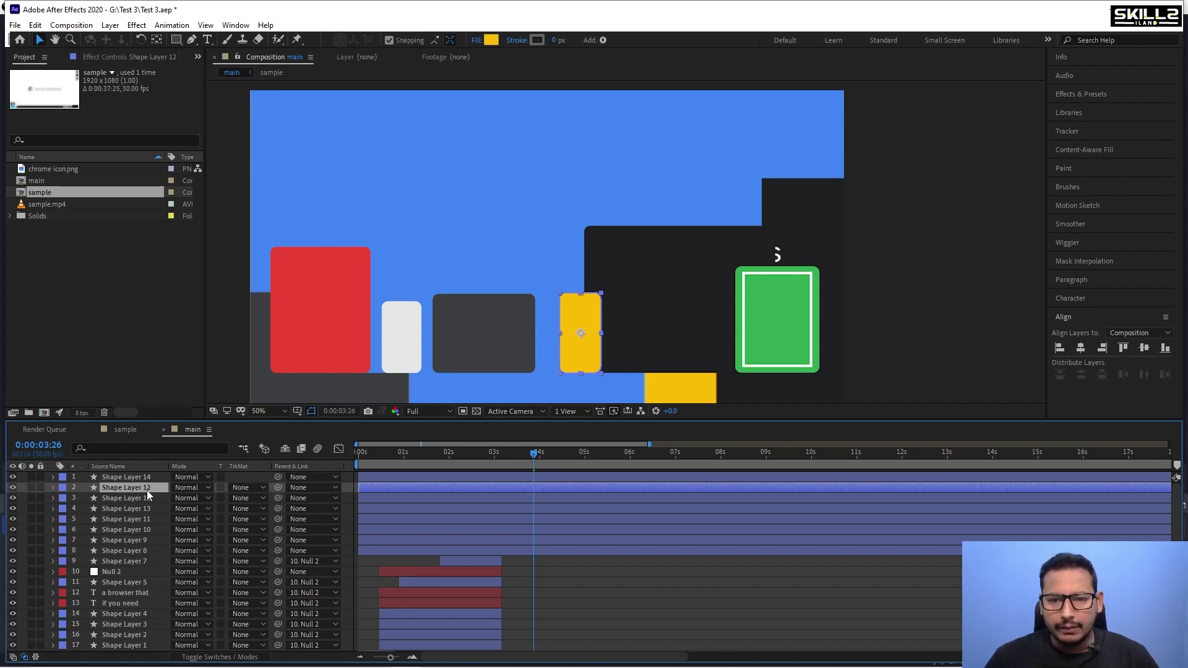
{"action": "left_click_drag", "start_coordinate": [551, 455], "coordinate": [617, 455]}
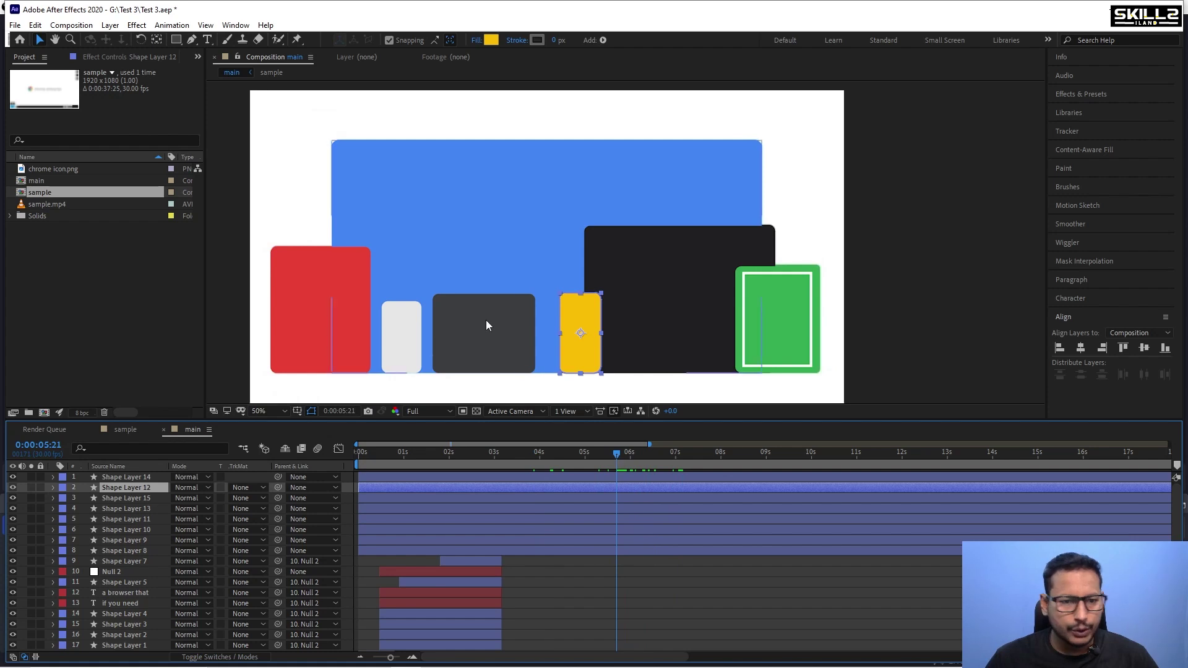
Hide Shape Layers 8 to 15 together so only the reference video shows at 0:00:05:21.
{"action": "left_click", "coordinate": [416, 477]}
{"action": "left_click", "coordinate": [344, 550], "text": "shift"}
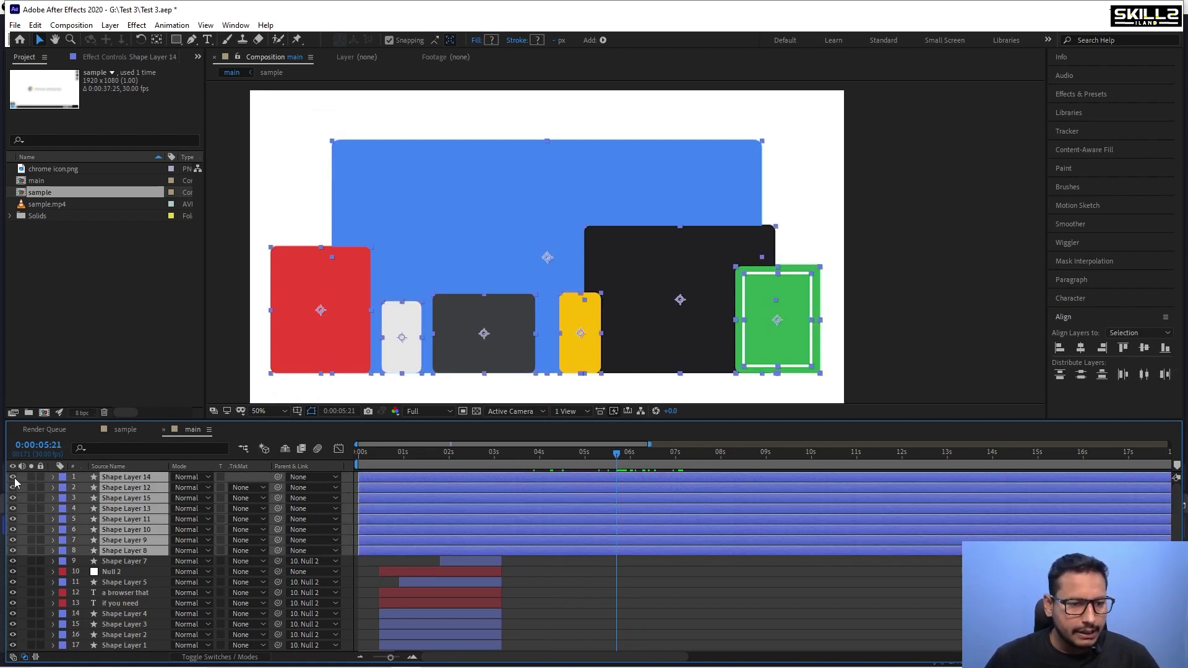
{"action": "left_click", "coordinate": [13, 477]}
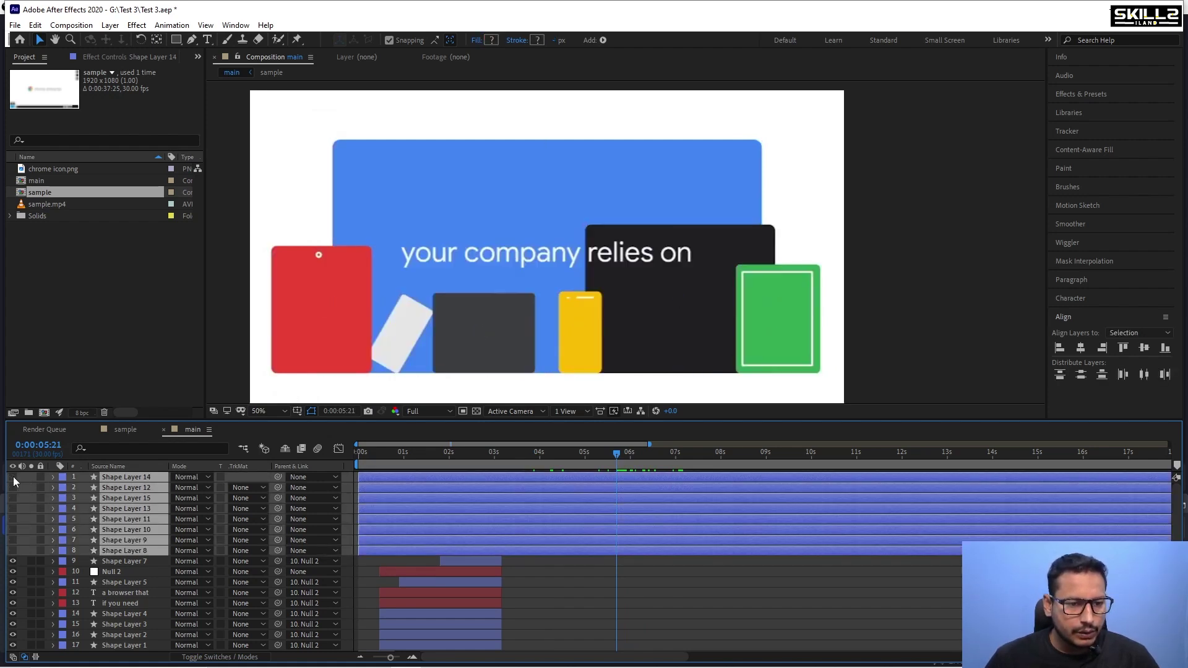
{"action": "left_click", "coordinate": [582, 561]}
{"action": "scroll", "coordinate": [592, 299], "scroll_direction": "up", "scroll_amount": 2}
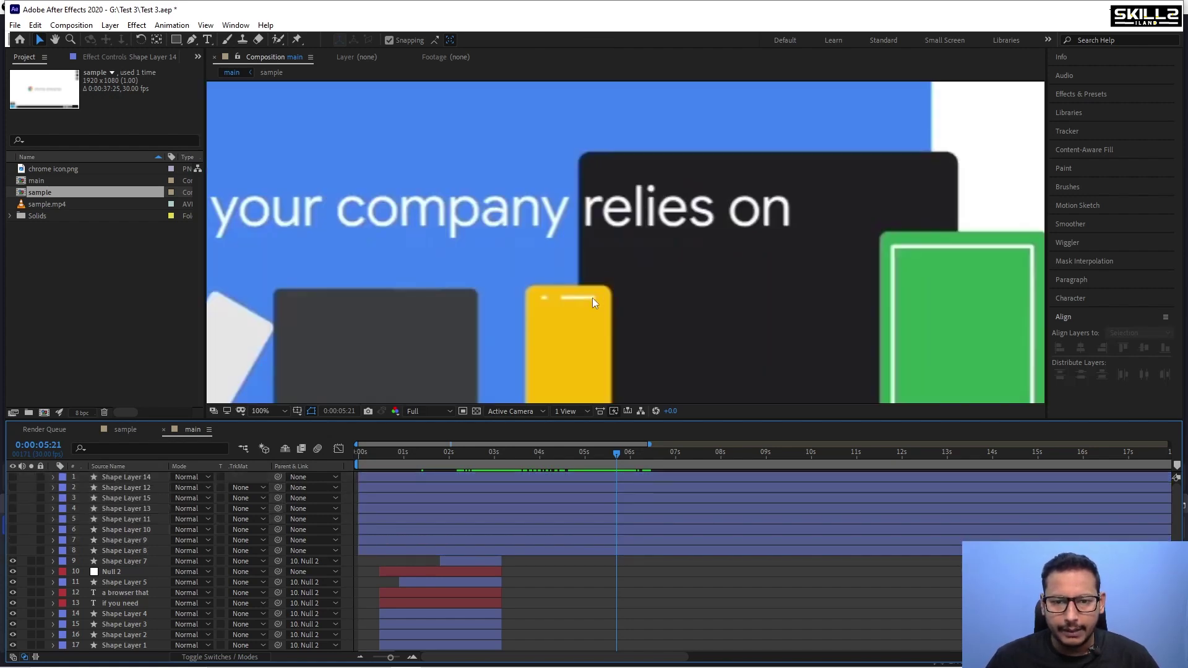
Compare Shape Layer 12 with the reference's yellow phone by toggling its visibility, and add a new empty shape layer above it.
{"action": "left_click", "coordinate": [591, 479]}
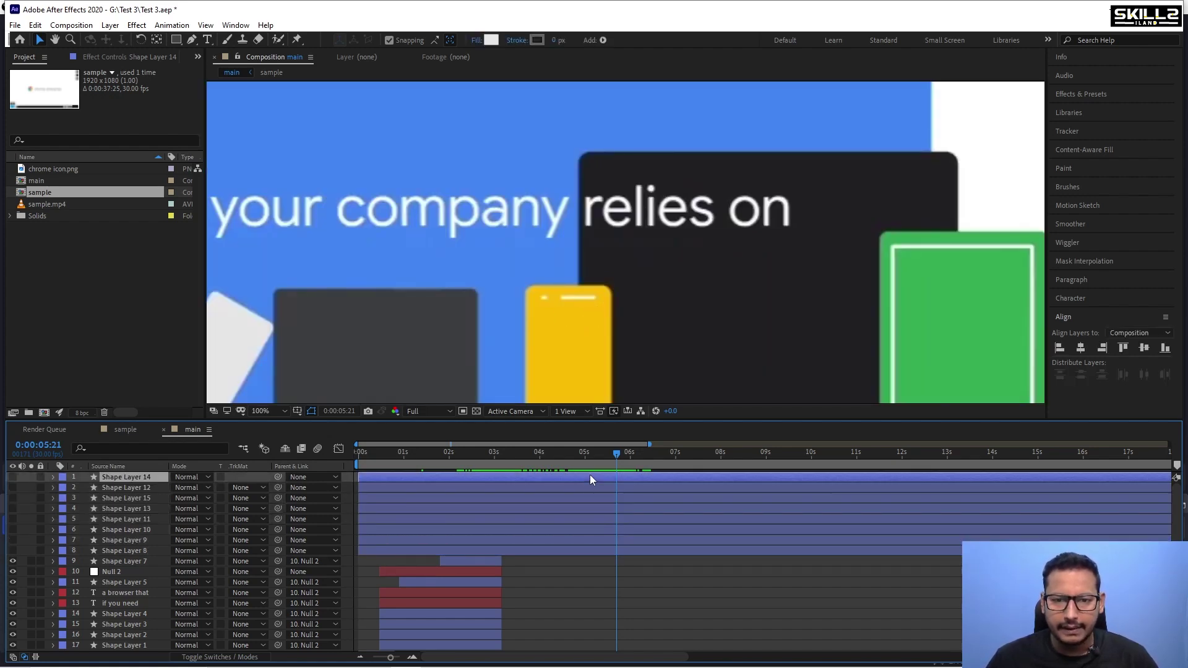
{"action": "left_click", "coordinate": [128, 487]}
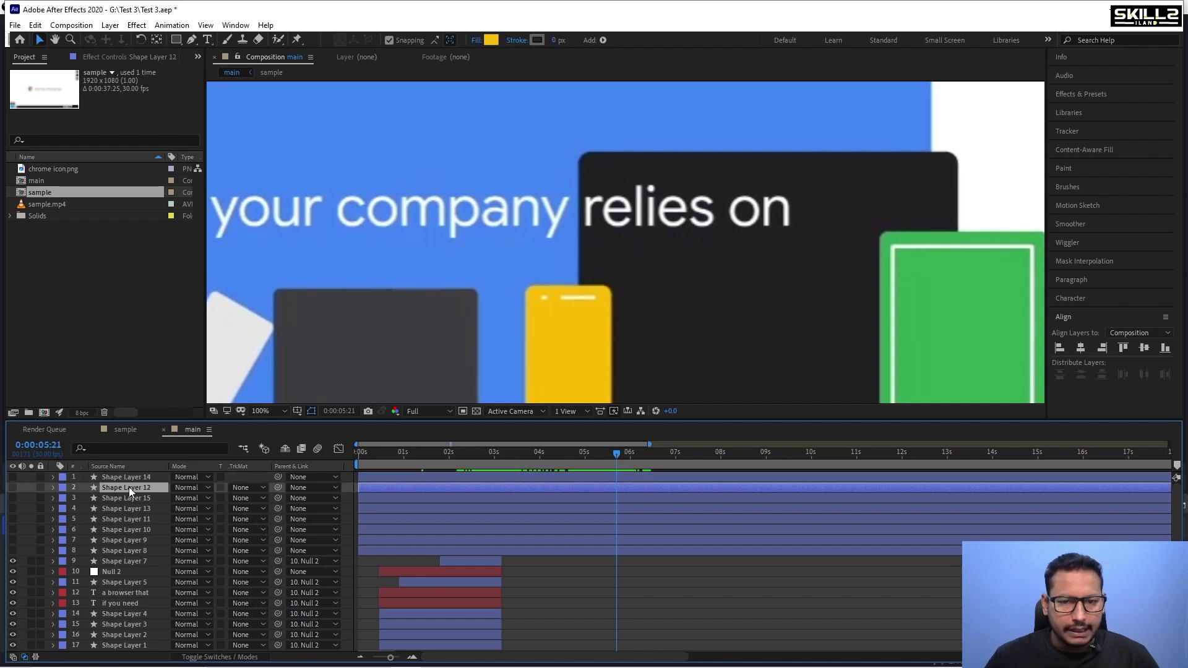
{"action": "left_click", "coordinate": [12, 487]}
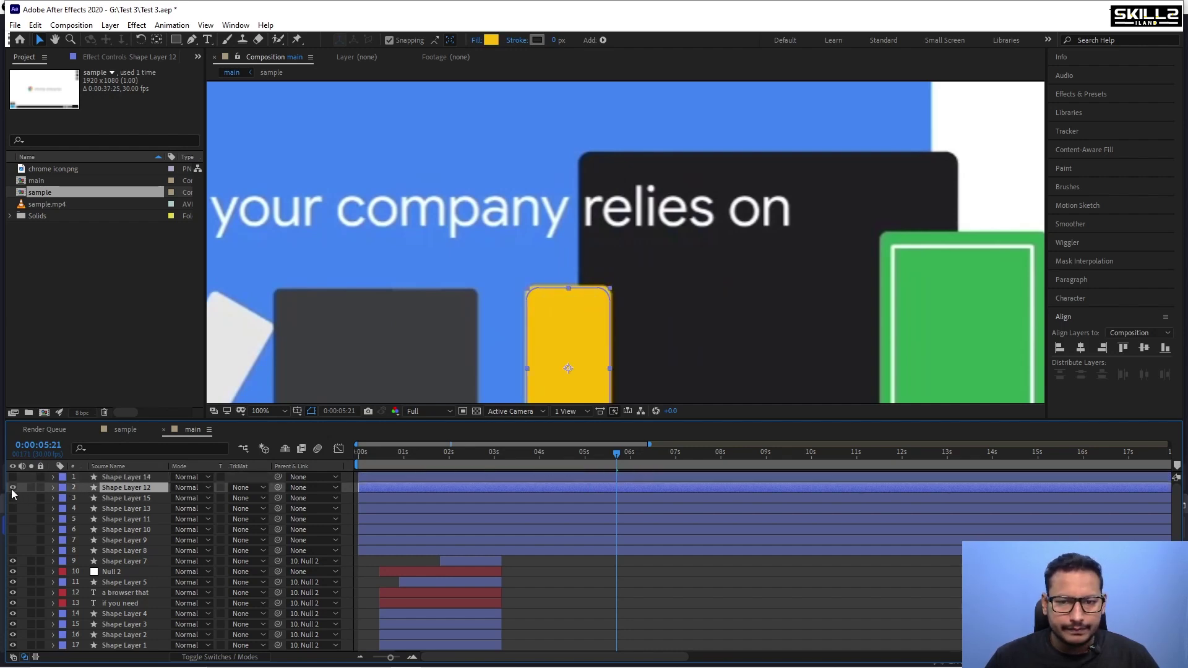
{"action": "left_click", "coordinate": [12, 487]}
{"action": "right_click", "coordinate": [18, 500]}
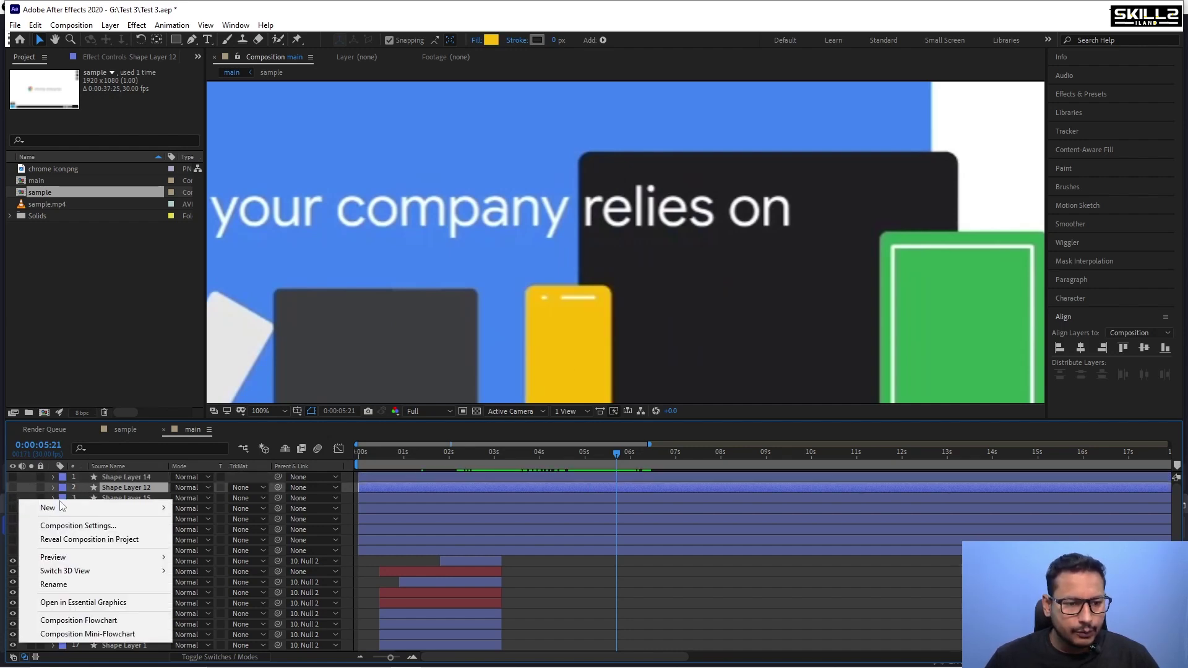
{"action": "mouse_move", "coordinate": [50, 503]}
{"action": "left_click", "coordinate": [255, 594]}
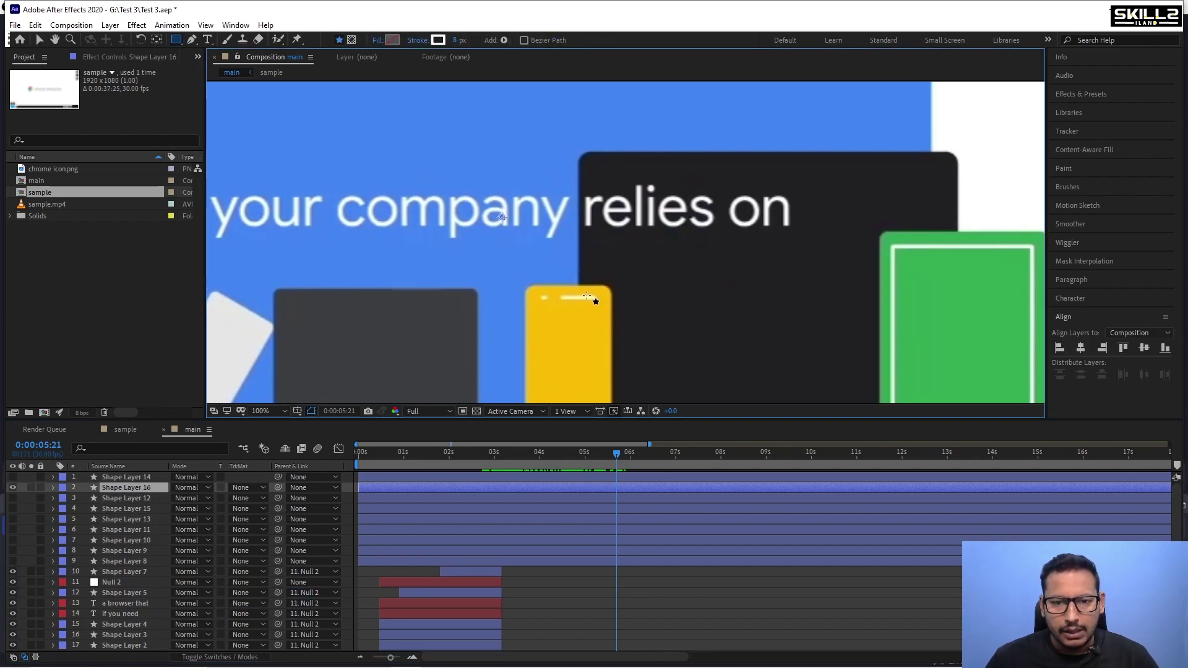
Draw a straight horizontal Pen line over the yellow phone's white speaker bar and set its stroke width to 5 px.
{"action": "left_click", "coordinate": [192, 40]}
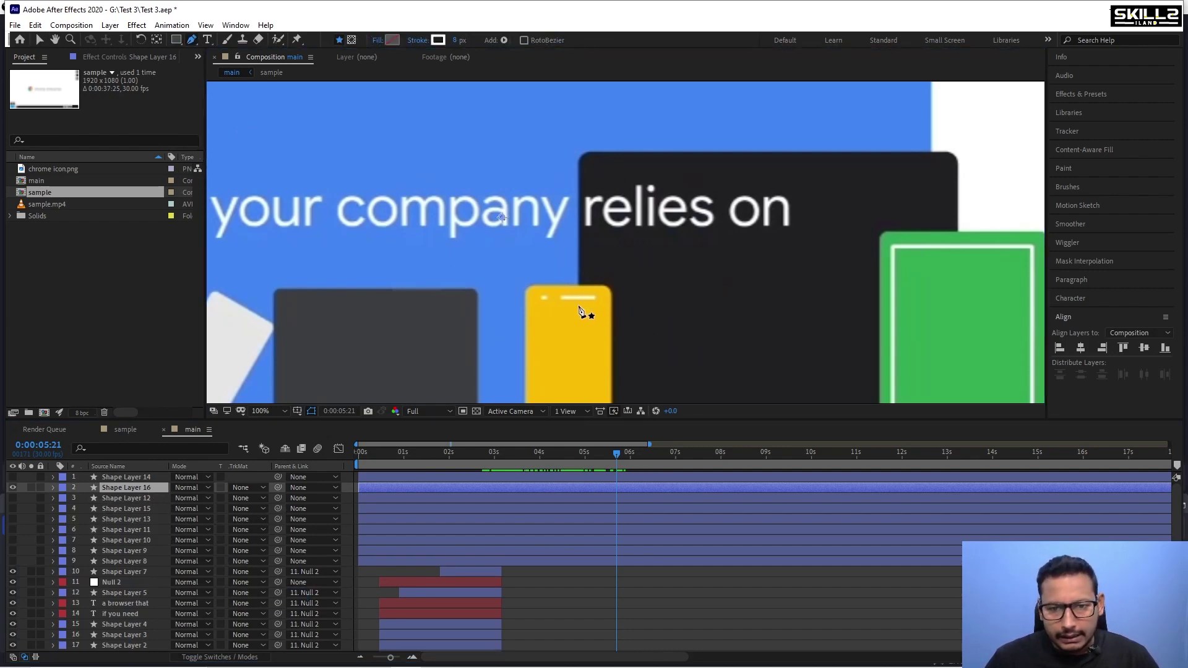
{"action": "scroll", "coordinate": [581, 309], "scroll_direction": "up", "scroll_amount": 2}
{"action": "left_click", "coordinate": [541, 290]}
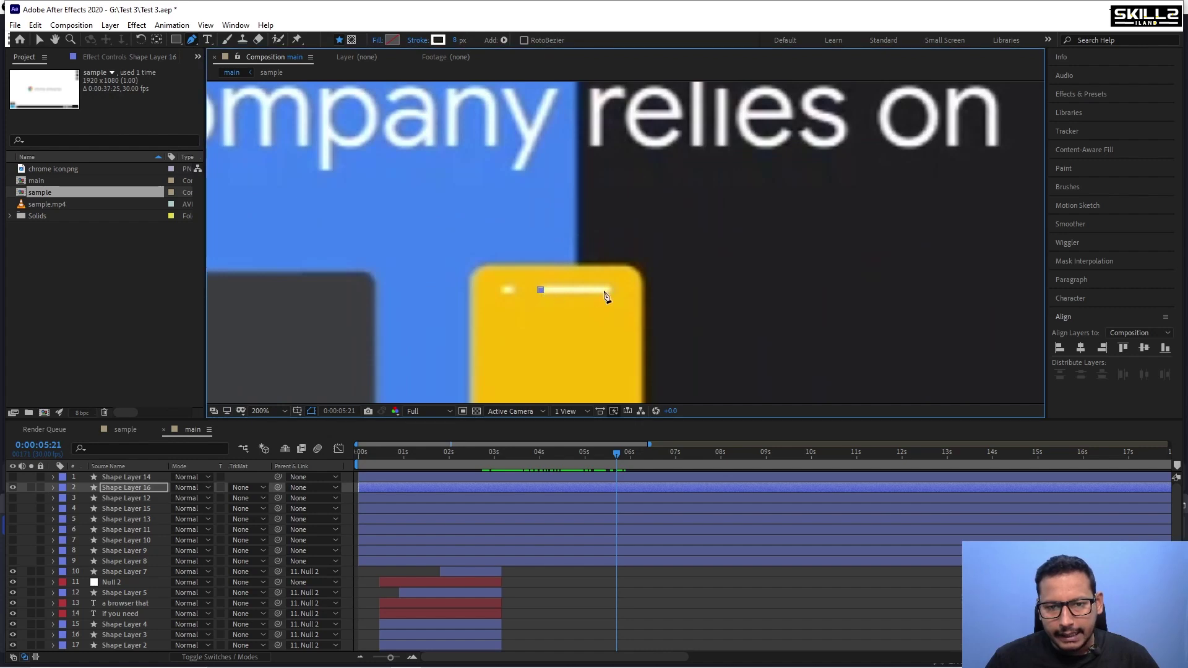
{"action": "left_click", "coordinate": [611, 289]}
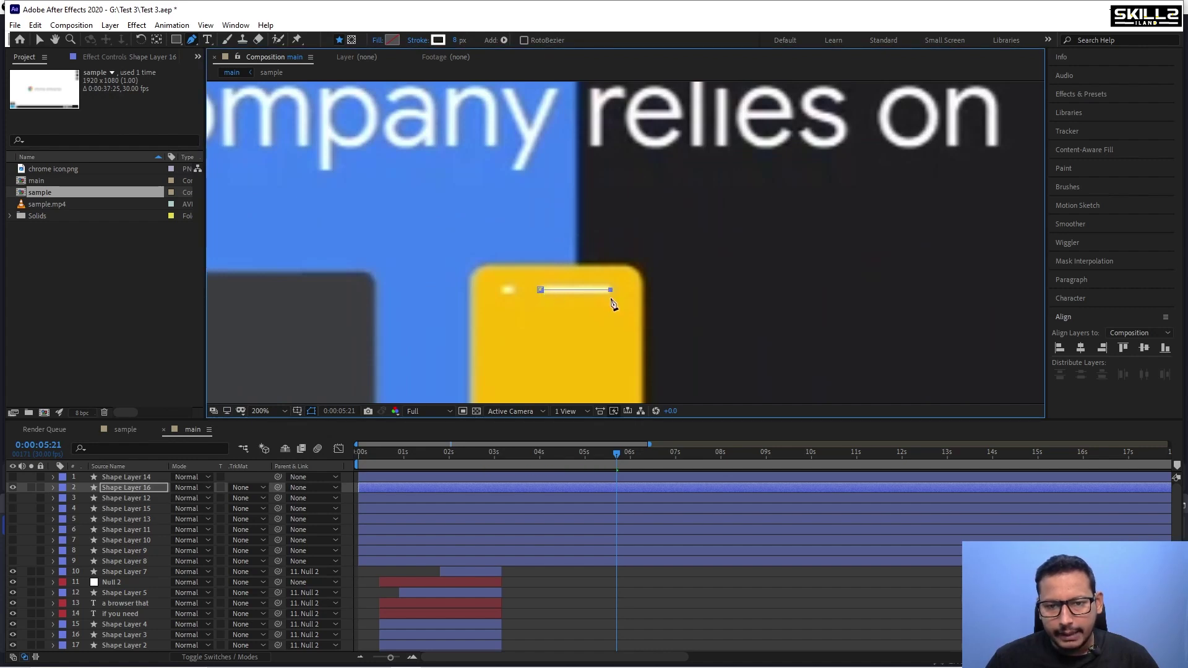
{"action": "left_click", "coordinate": [459, 40]}
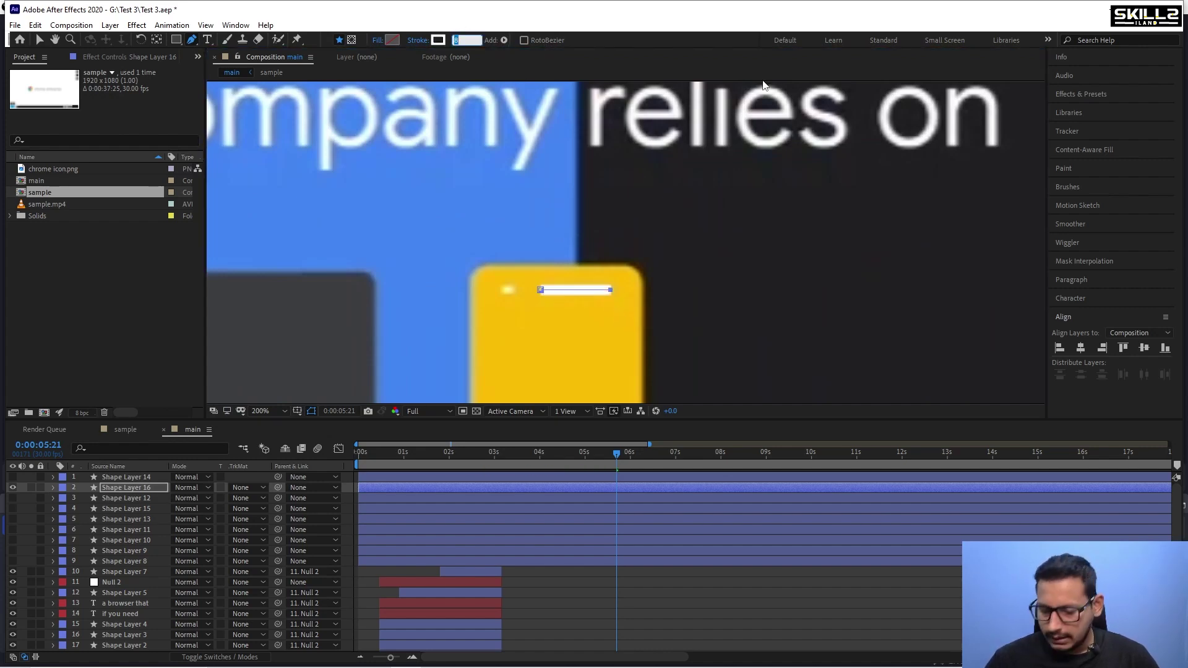
{"action": "type", "text": "5"}
{"action": "key", "text": "Return"}
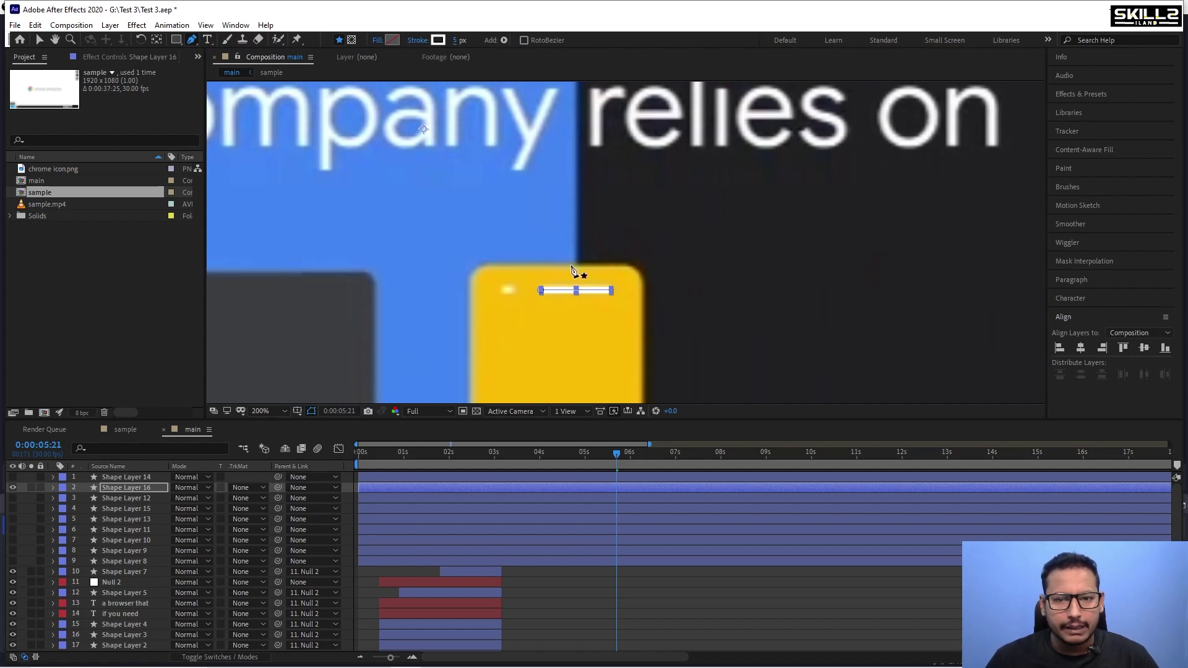
Set the line cap of the speaker bar's stroke to Round Cap and deselect the layer to check the rounded ends.
{"action": "left_click", "coordinate": [50, 488]}
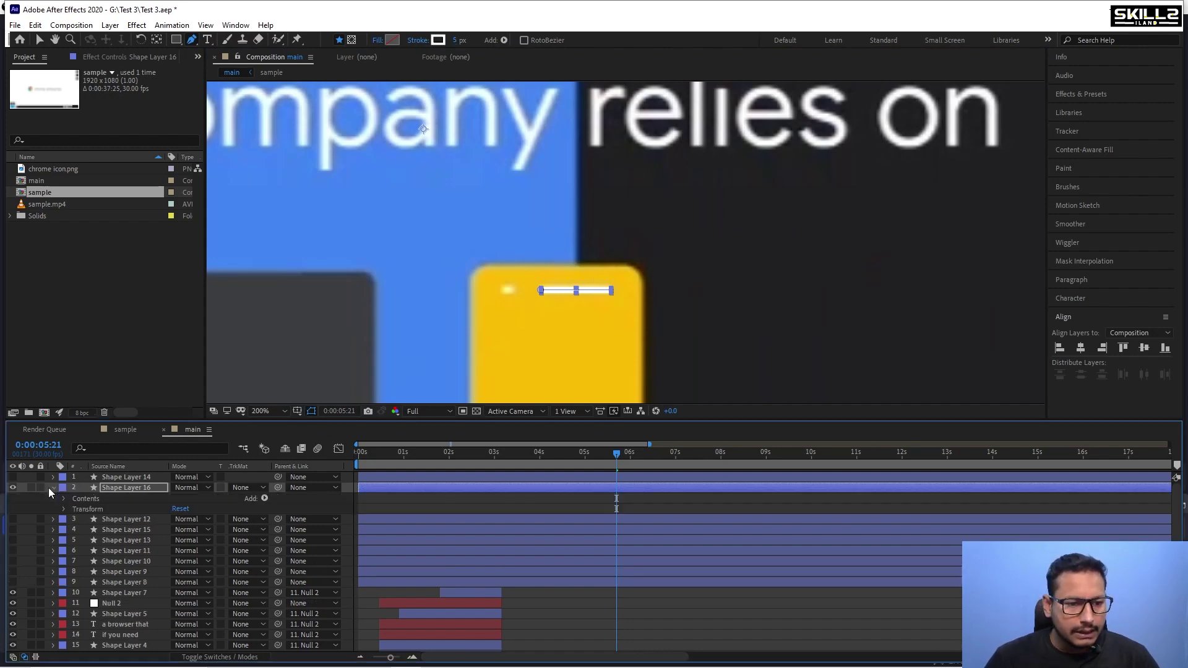
{"action": "left_click", "coordinate": [64, 499]}
{"action": "left_click", "coordinate": [74, 509]}
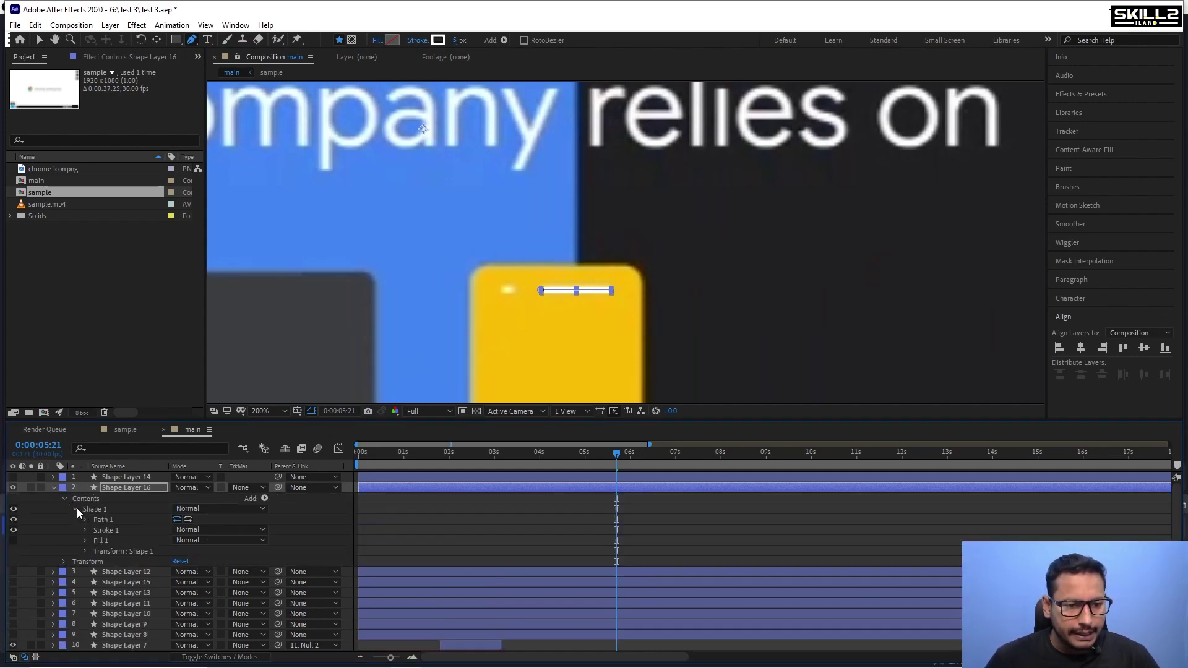
{"action": "left_click", "coordinate": [85, 529]}
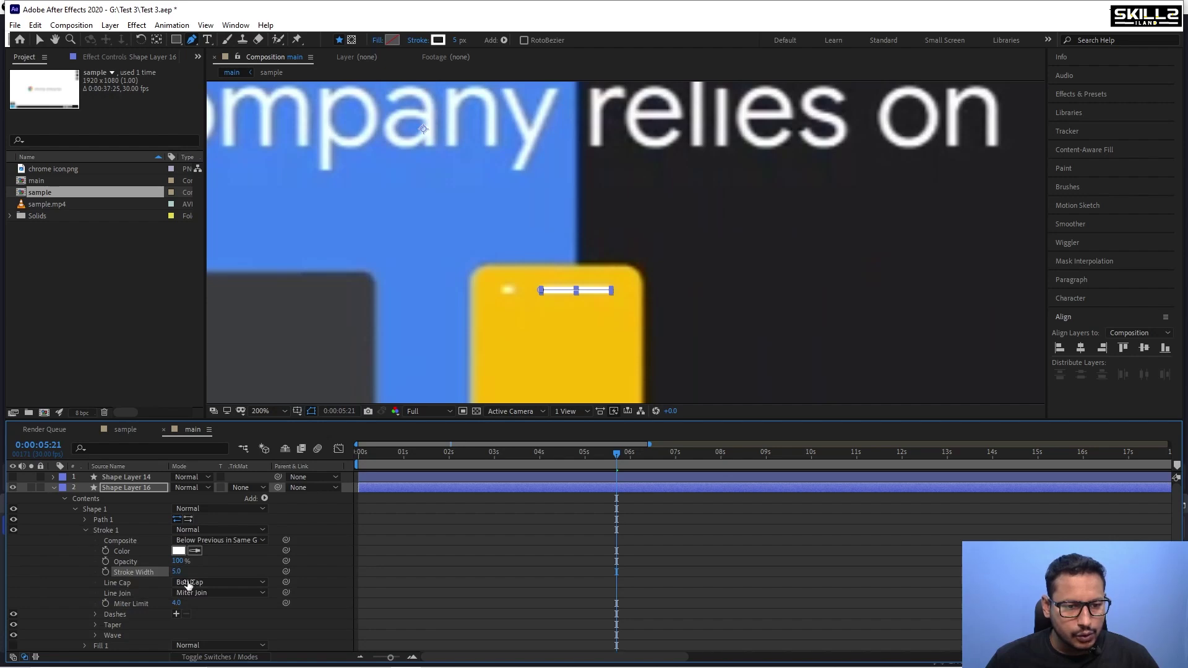
{"action": "left_click", "coordinate": [222, 582]}
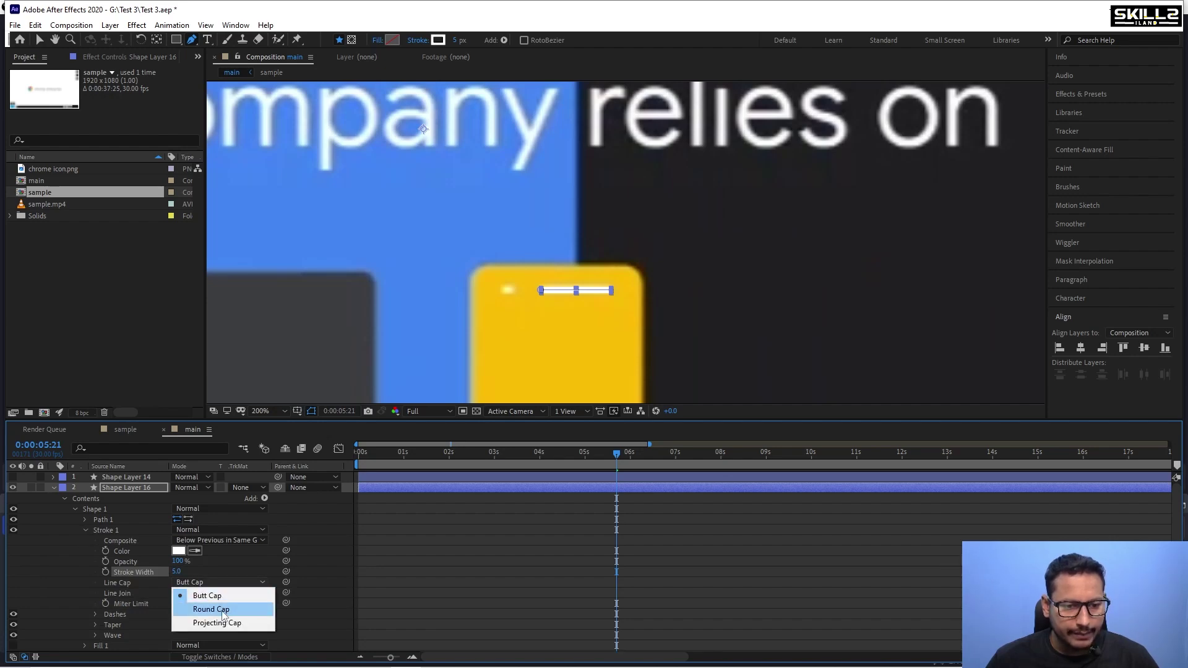
{"action": "left_click", "coordinate": [221, 609]}
{"action": "left_click", "coordinate": [53, 488]}
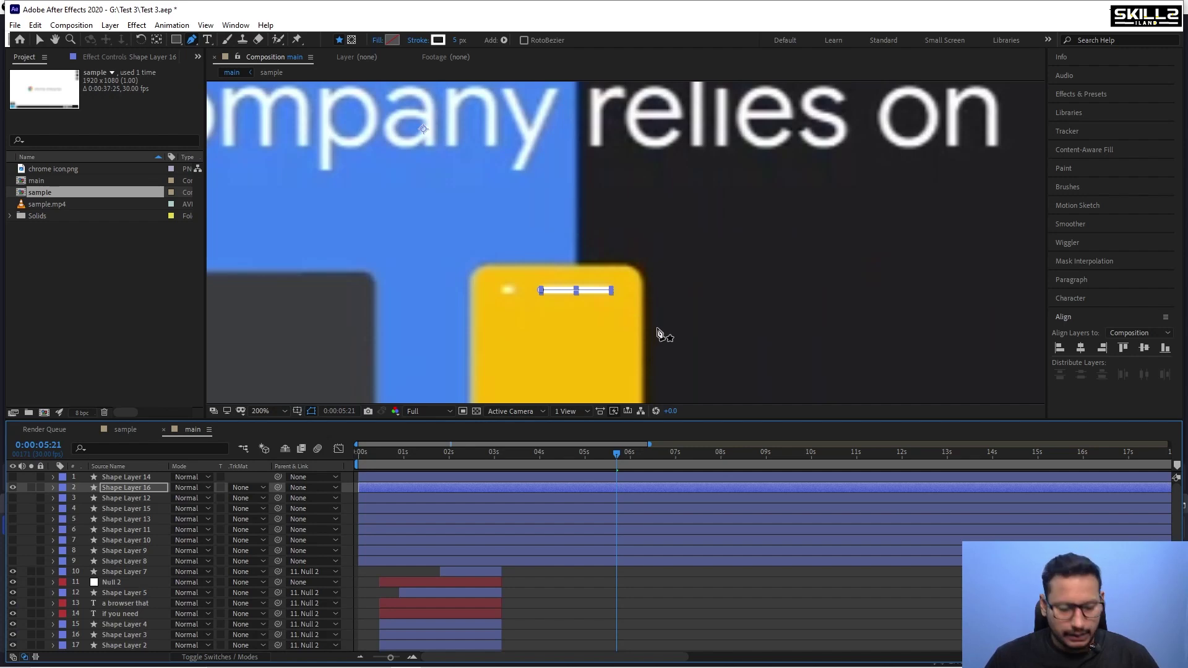
{"action": "key", "text": "F2"}
{"action": "key", "text": "v"}
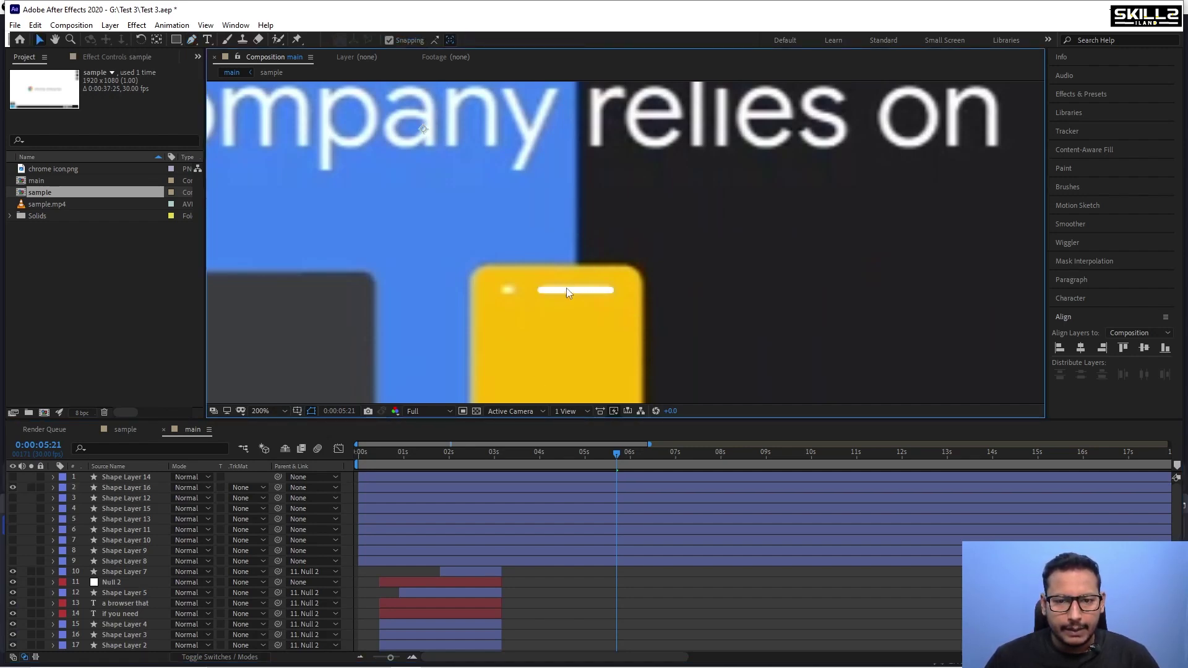
Set the speaker line's stroke width to 4 px and centre Shape Layer 16's anchor point on the line.
{"action": "left_click", "coordinate": [133, 487]}
{"action": "left_click", "coordinate": [555, 38]}
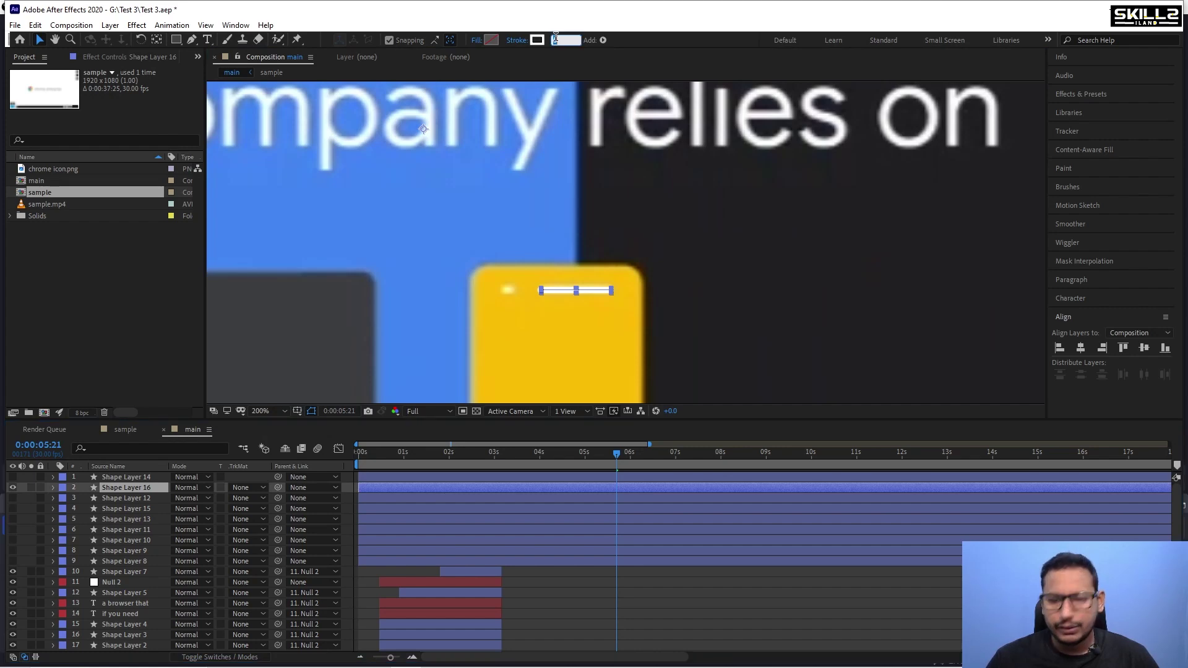
{"action": "type", "text": "4"}
{"action": "key", "text": "Return"}
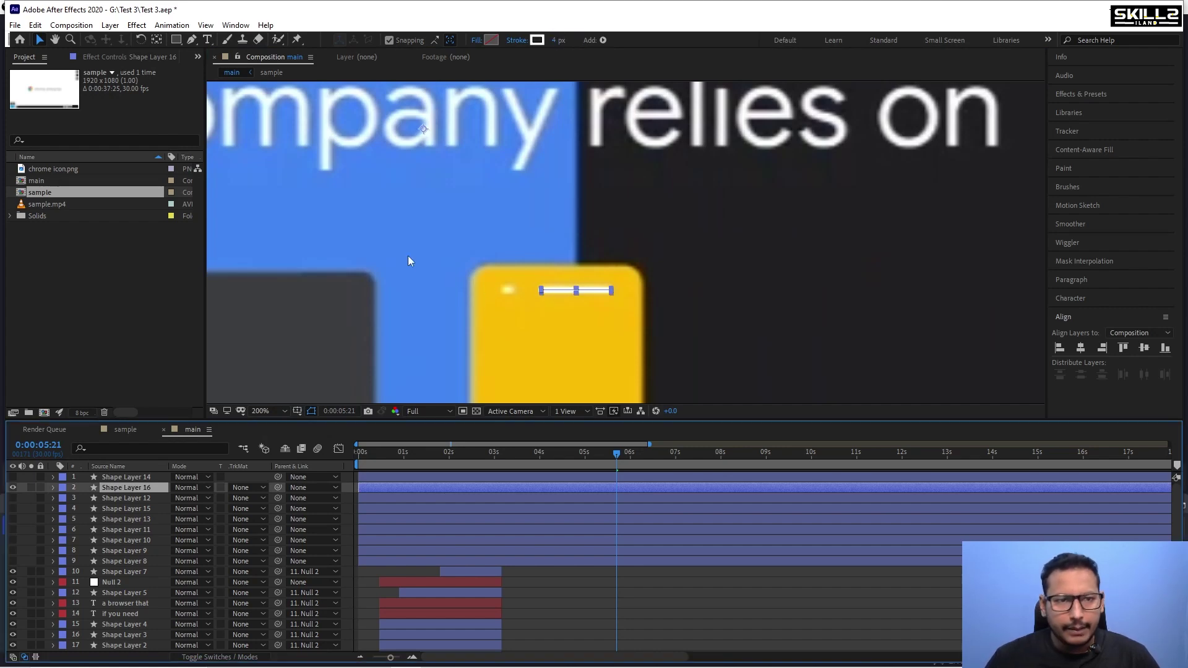
{"action": "left_click", "coordinate": [157, 40]}
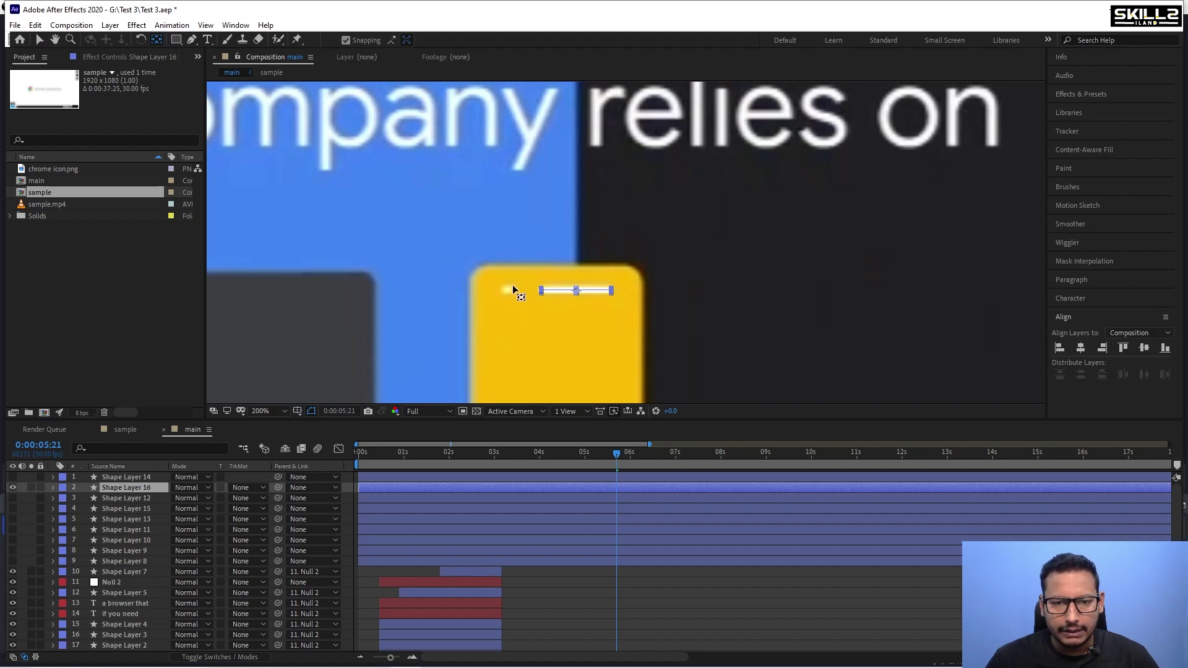
Duplicate Shape 1 within Shape Layer 16 and nudge the copy left until it starts at the phone's small white dot.
{"action": "left_click", "coordinate": [53, 489]}
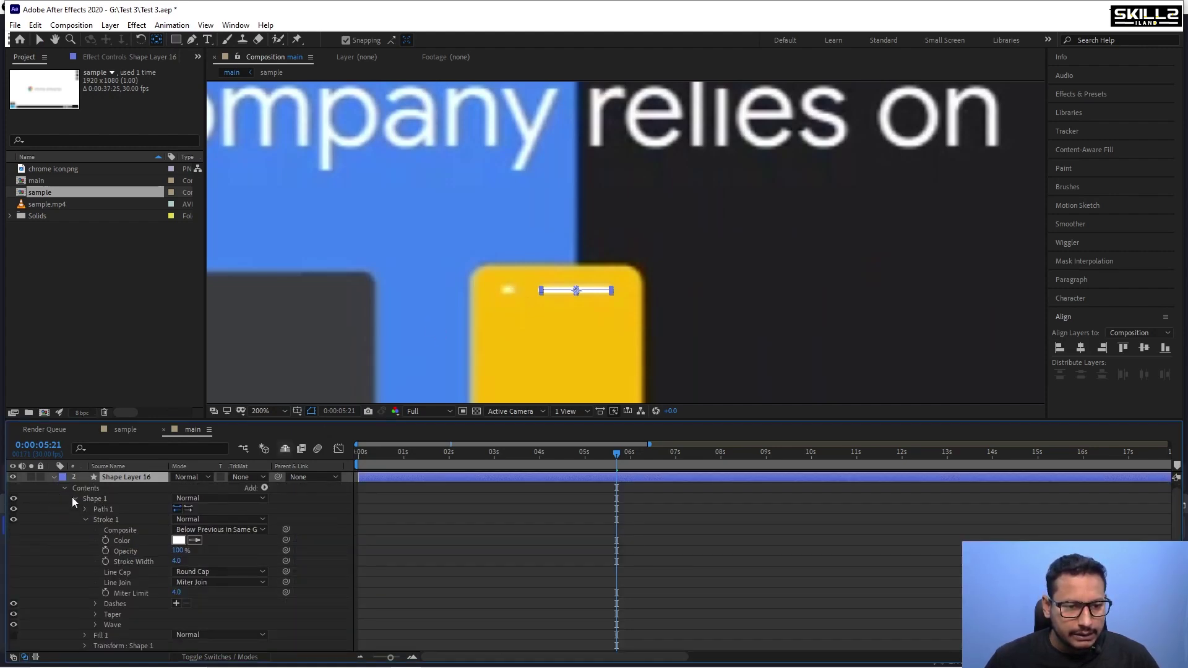
{"action": "left_click", "coordinate": [74, 499]}
{"action": "left_click", "coordinate": [95, 499]}
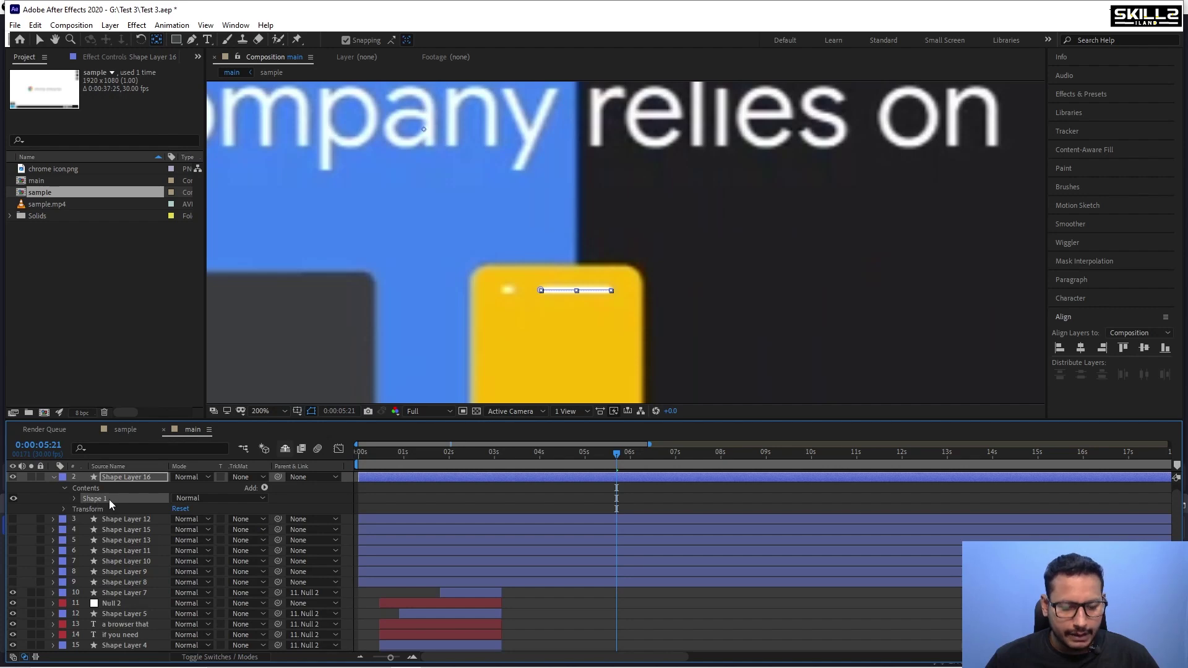
{"action": "key", "text": "ctrl+d"}
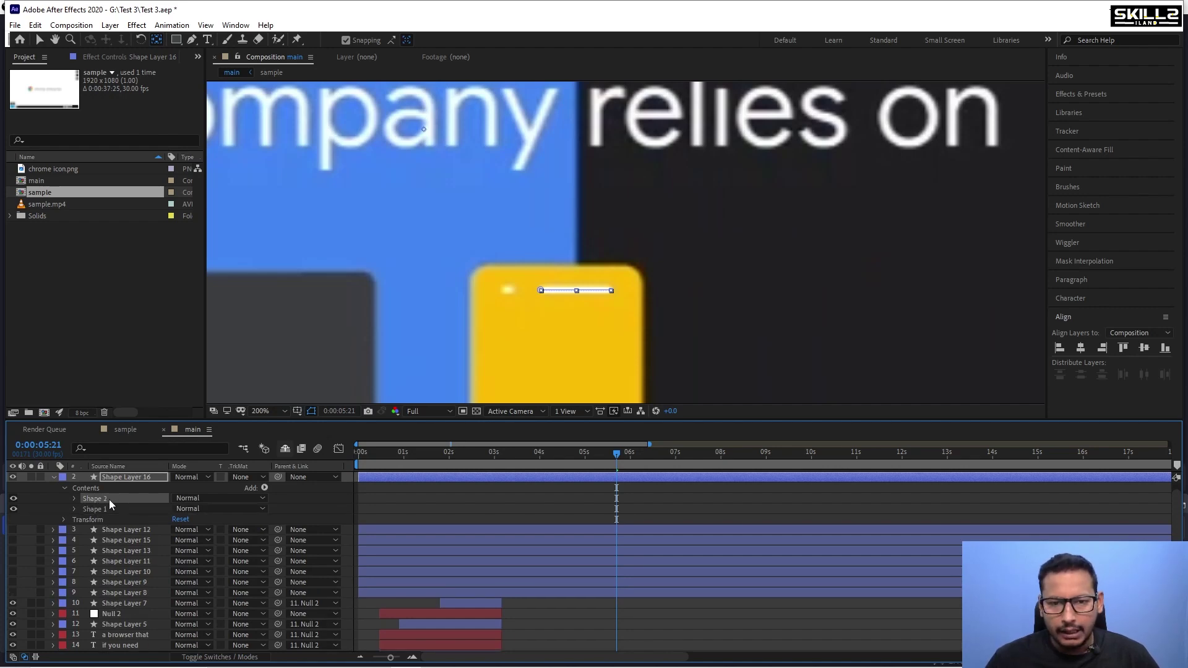
{"action": "key", "text": "shift+Left"}
{"action": "key", "text": "shift+Left"}
{"action": "key", "text": "shift+Left"}
{"action": "key", "text": "shift+Left"}
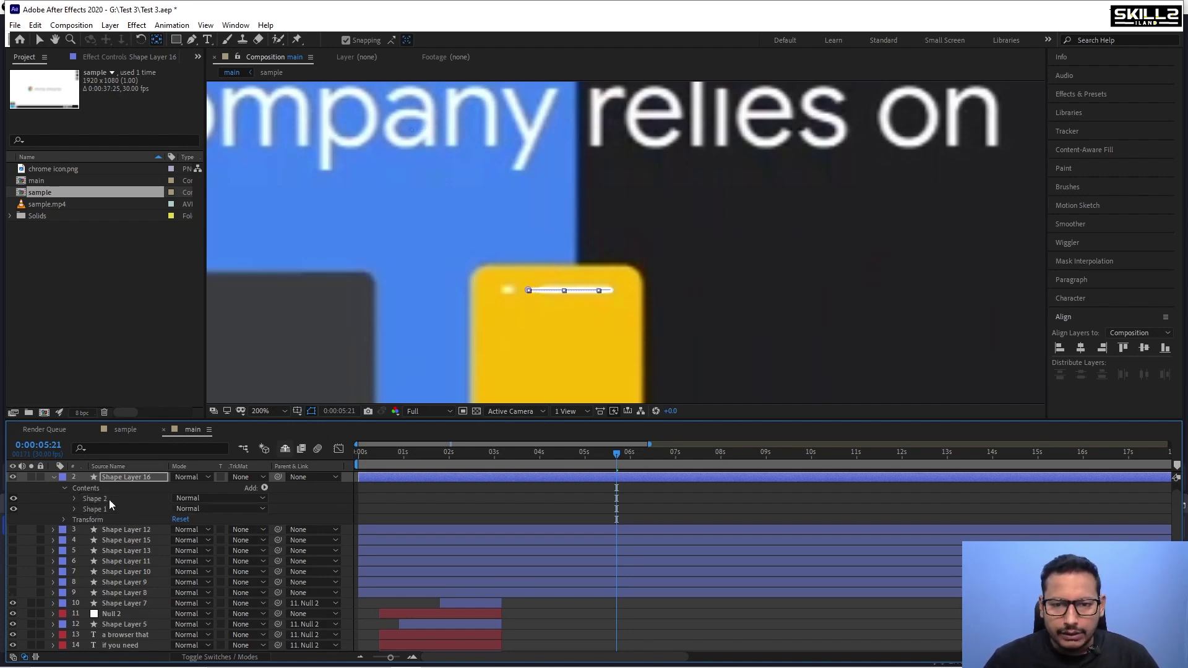
{"action": "key", "text": "shift+Left"}
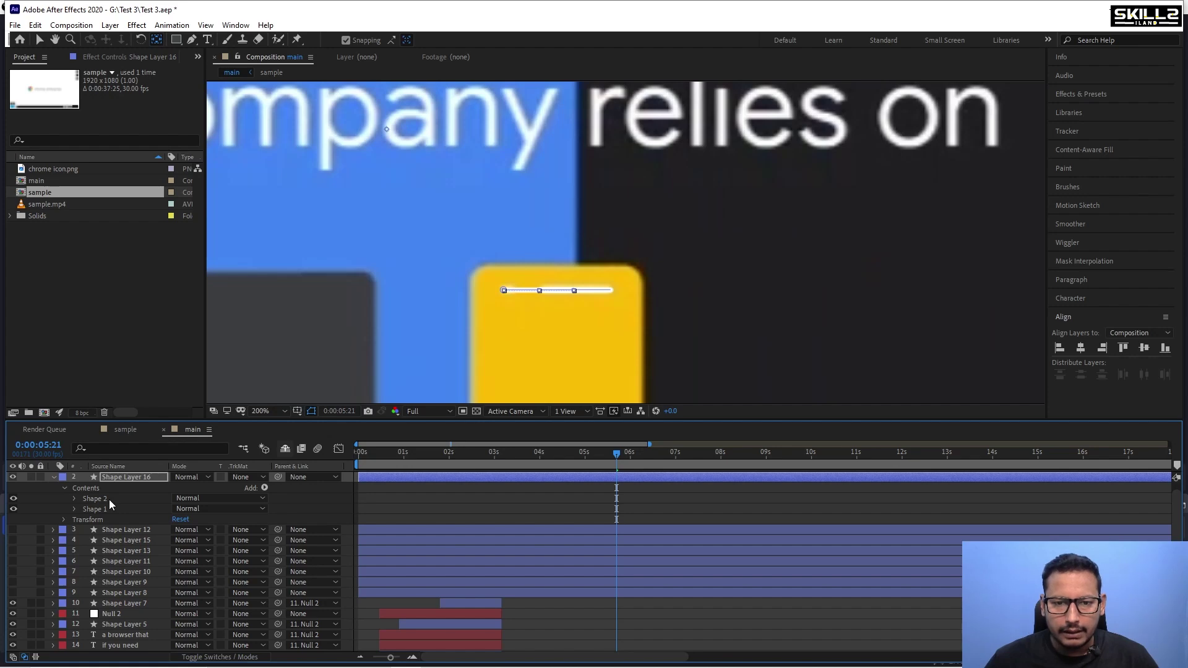
Shorten Shape 1's line by moving its end point with the Pen tool, and nudge it left to start at the small dot.
{"action": "left_click", "coordinate": [192, 39]}
{"action": "left_click", "coordinate": [611, 290]}
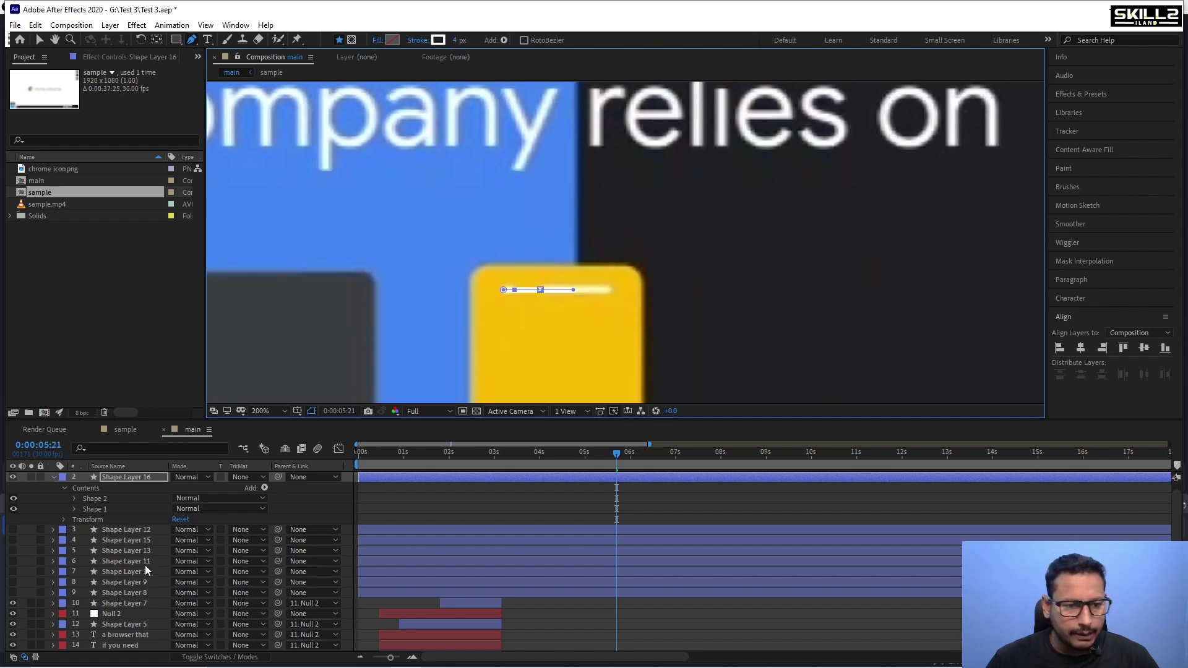
{"action": "left_click", "coordinate": [91, 509]}
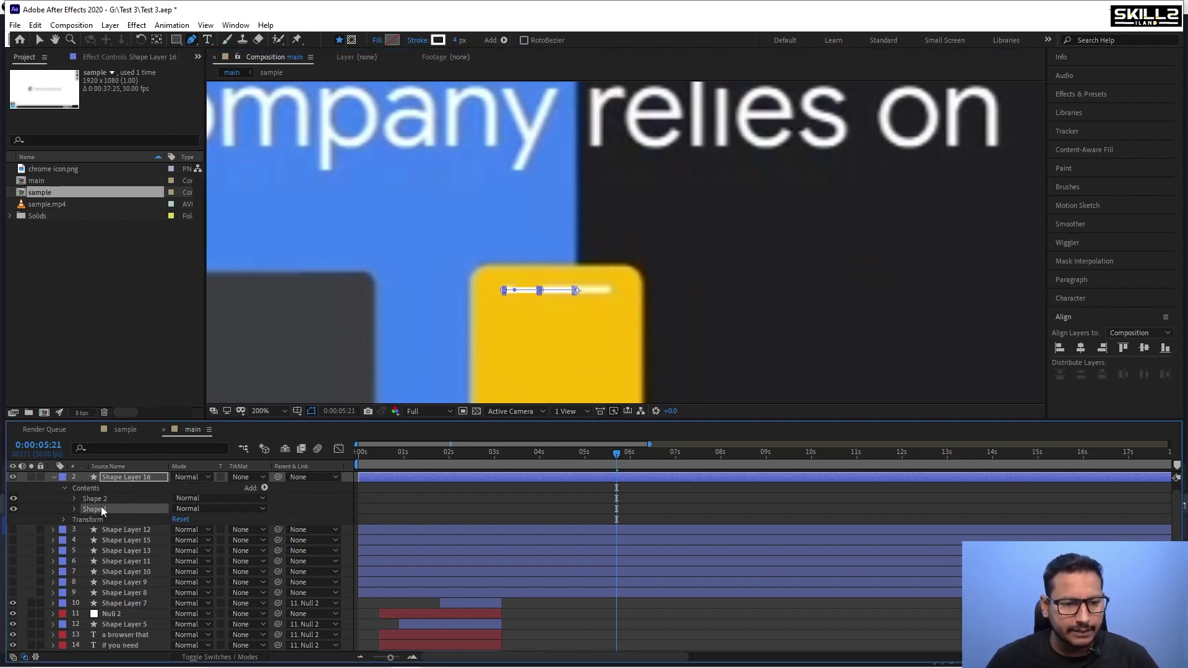
{"action": "key", "text": "v"}
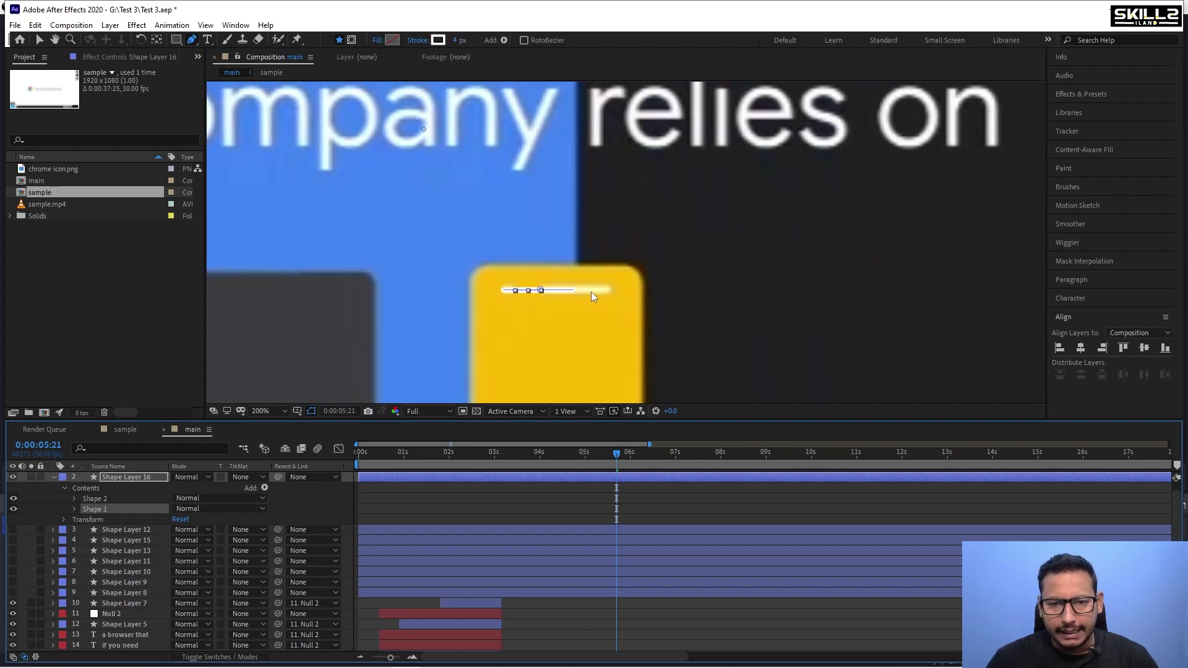
{"action": "key", "text": "shift+Right"}
{"action": "key", "text": "shift+Right"}
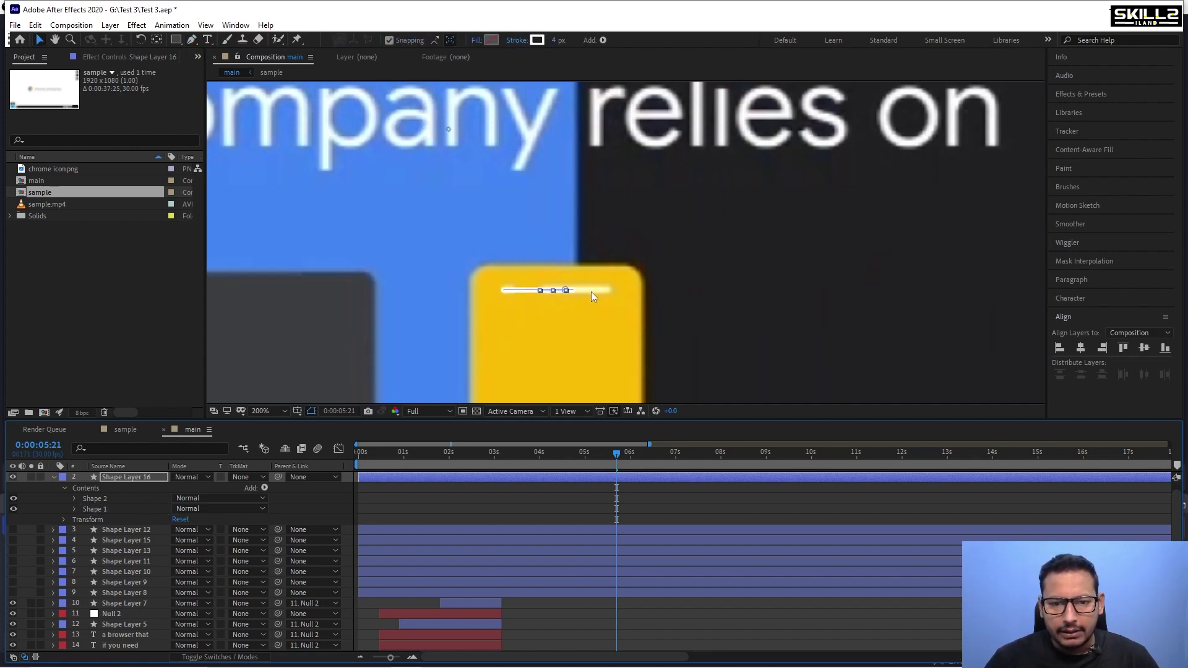
{"action": "key", "text": "shift+Left"}
{"action": "key", "text": "shift+Left"}
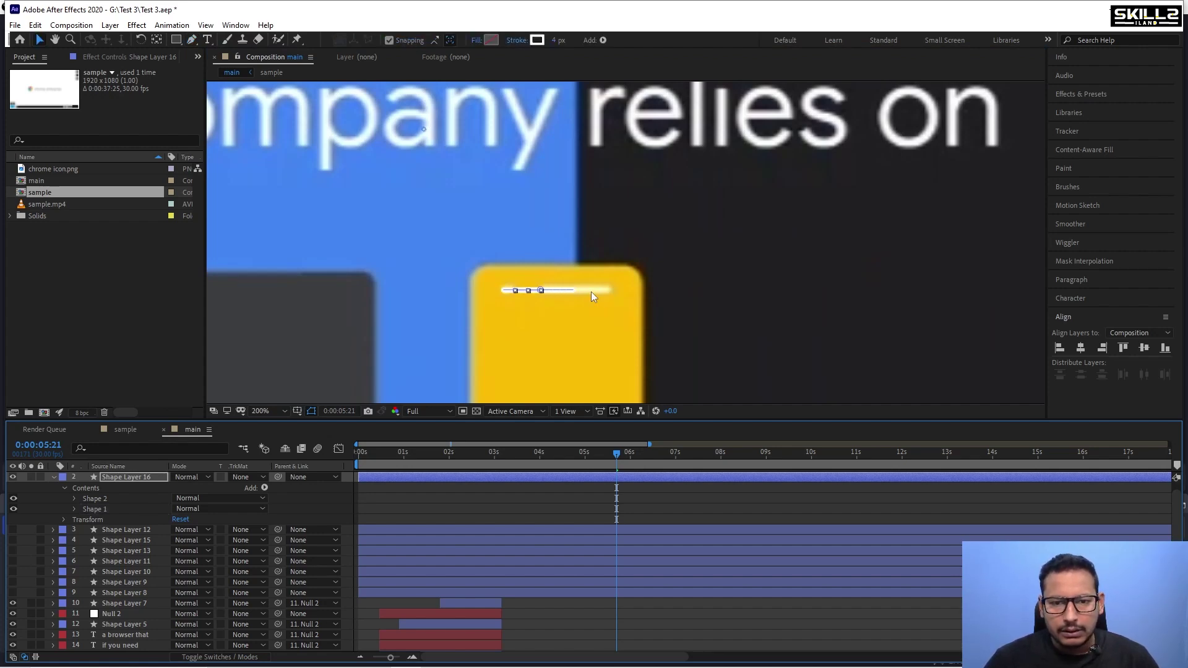
{"action": "key", "text": "shift+Left"}
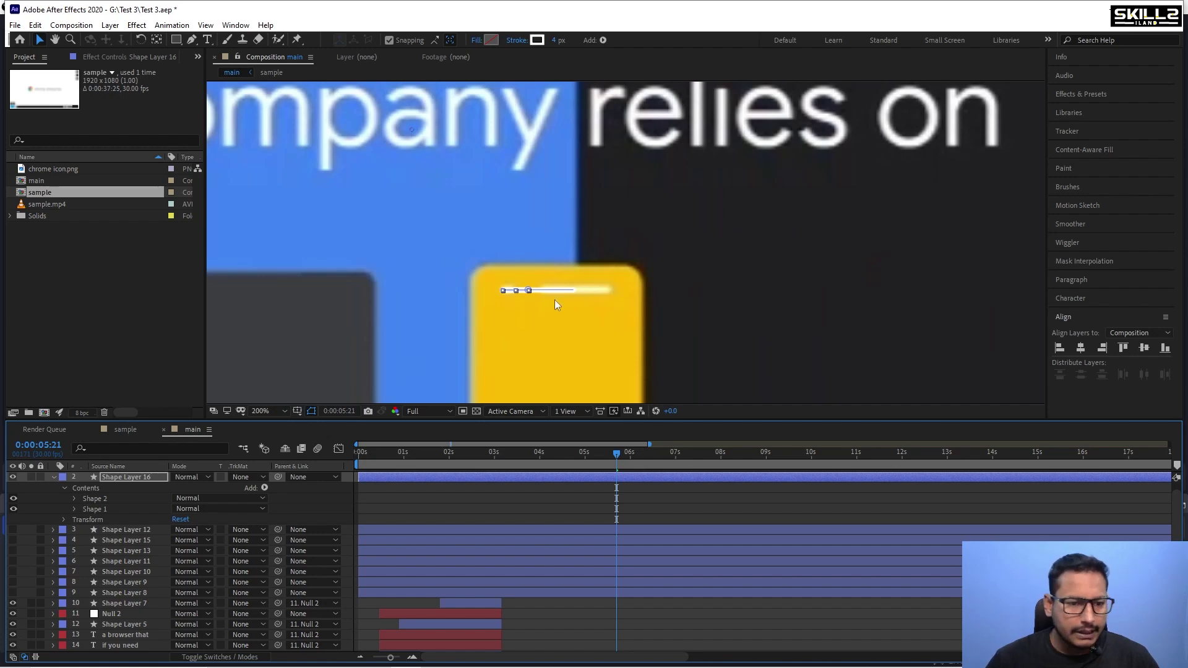
Nudge Shape 2 right until its long line covers the yellow phone's speaker bar.
{"action": "left_click", "coordinate": [92, 508]}
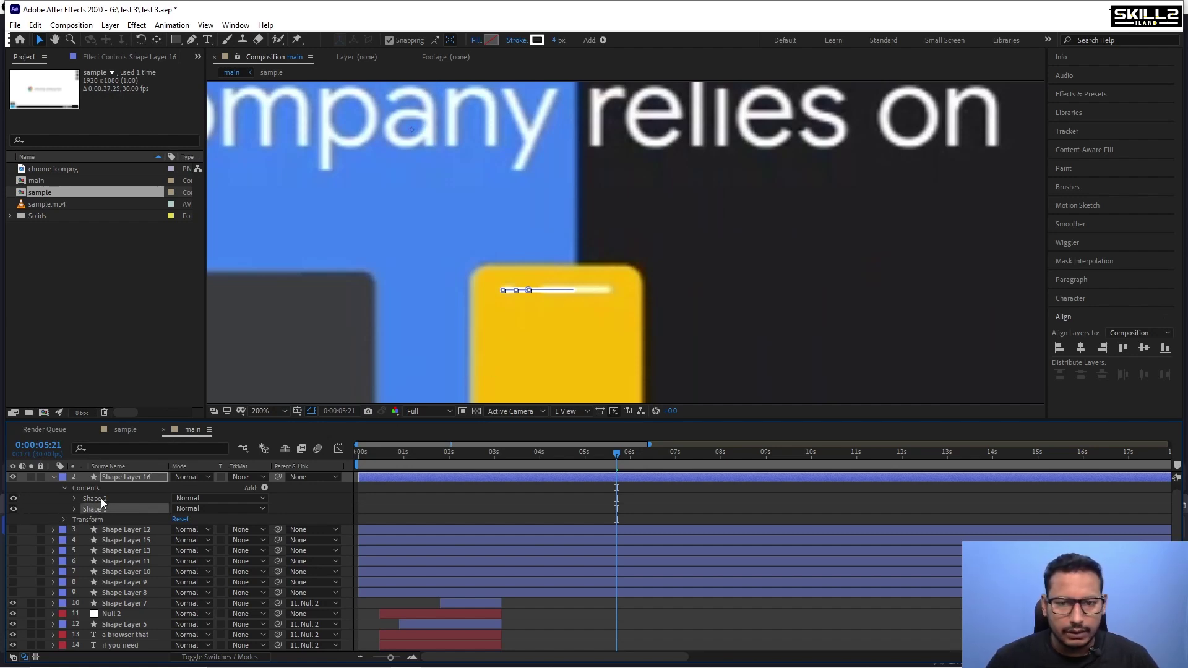
{"action": "left_click", "coordinate": [101, 499]}
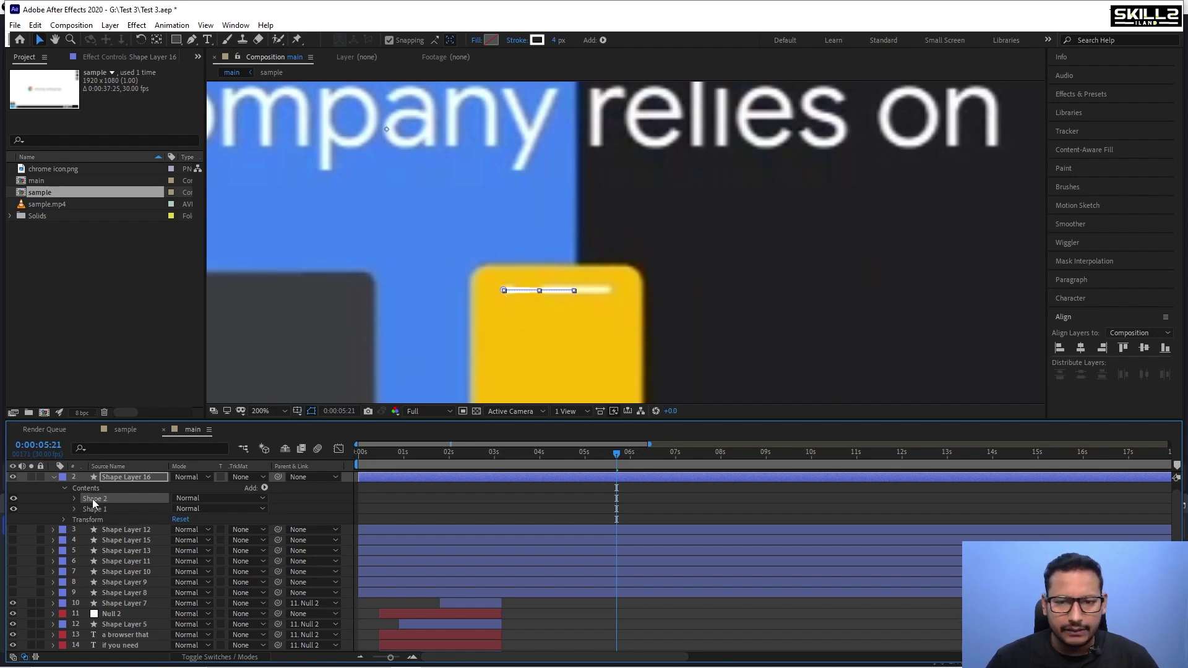
{"action": "key", "text": "shift+Right"}
{"action": "key", "text": "shift+Right"}
{"action": "key", "text": "shift+Right"}
{"action": "key", "text": "shift+Right"}
{"action": "key", "text": "shift+Right"}
{"action": "key", "text": "shift+Right"}
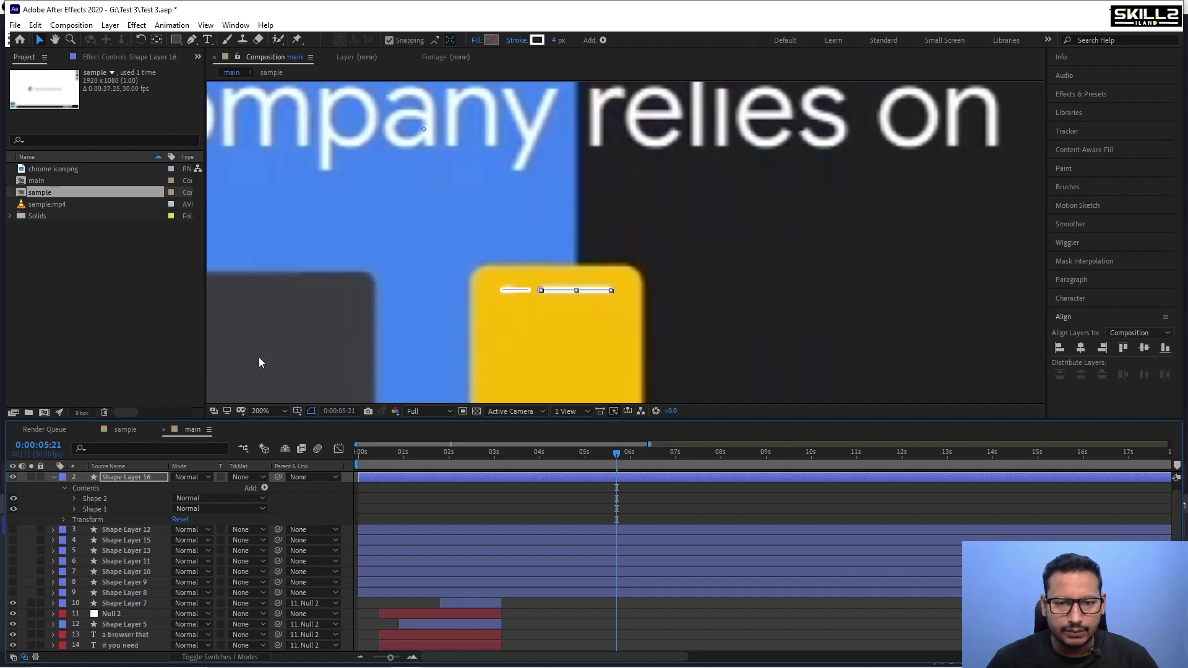
Shorten Shape 1's line in Shape Layer 16 by moving its right end point left until it covers only the small white dot.
{"action": "left_click", "coordinate": [105, 510]}
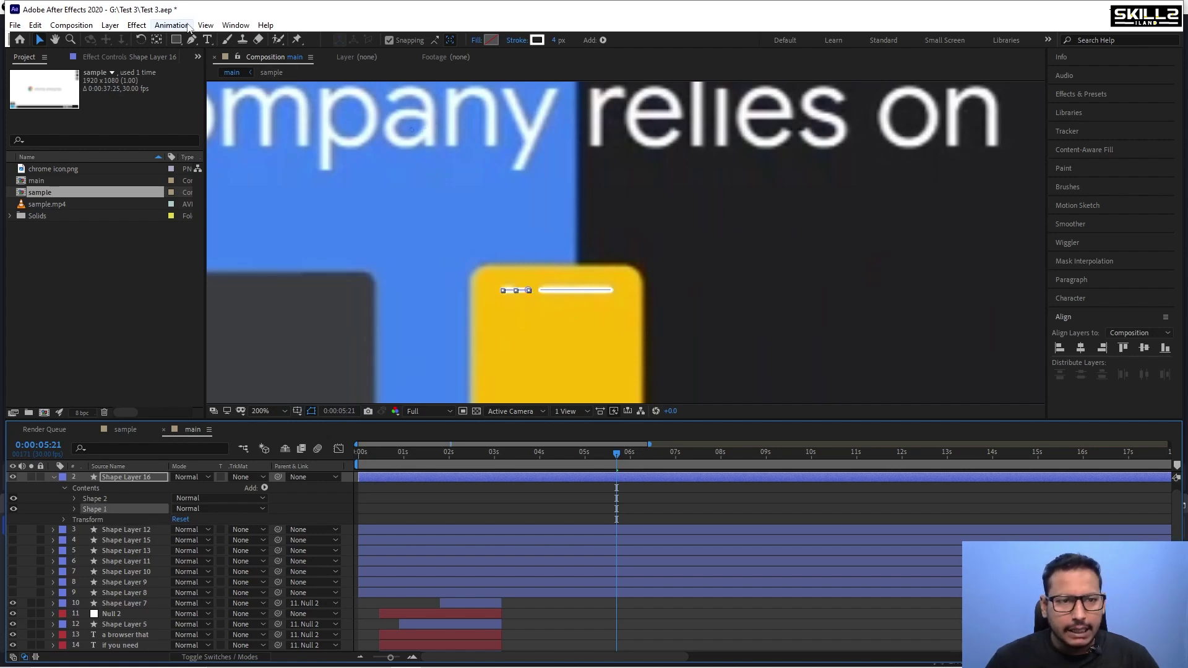
{"action": "left_click", "coordinate": [192, 40]}
{"action": "scroll", "coordinate": [522, 291], "scroll_direction": "up", "scroll_amount": 4}
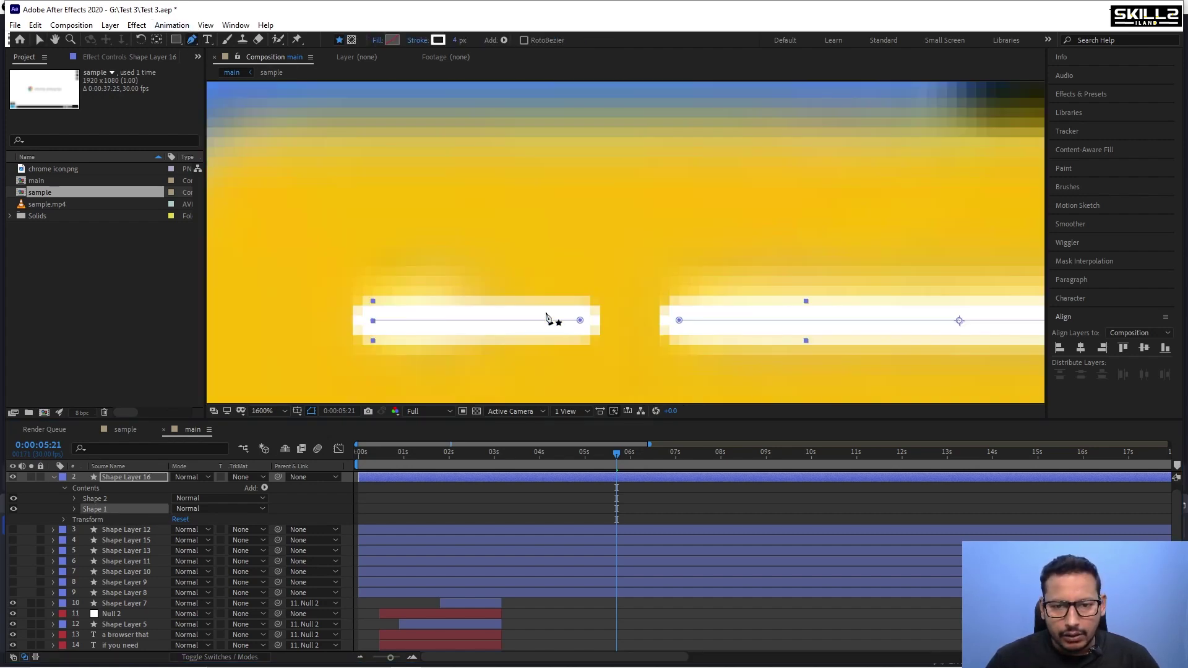
{"action": "left_click", "coordinate": [581, 321]}
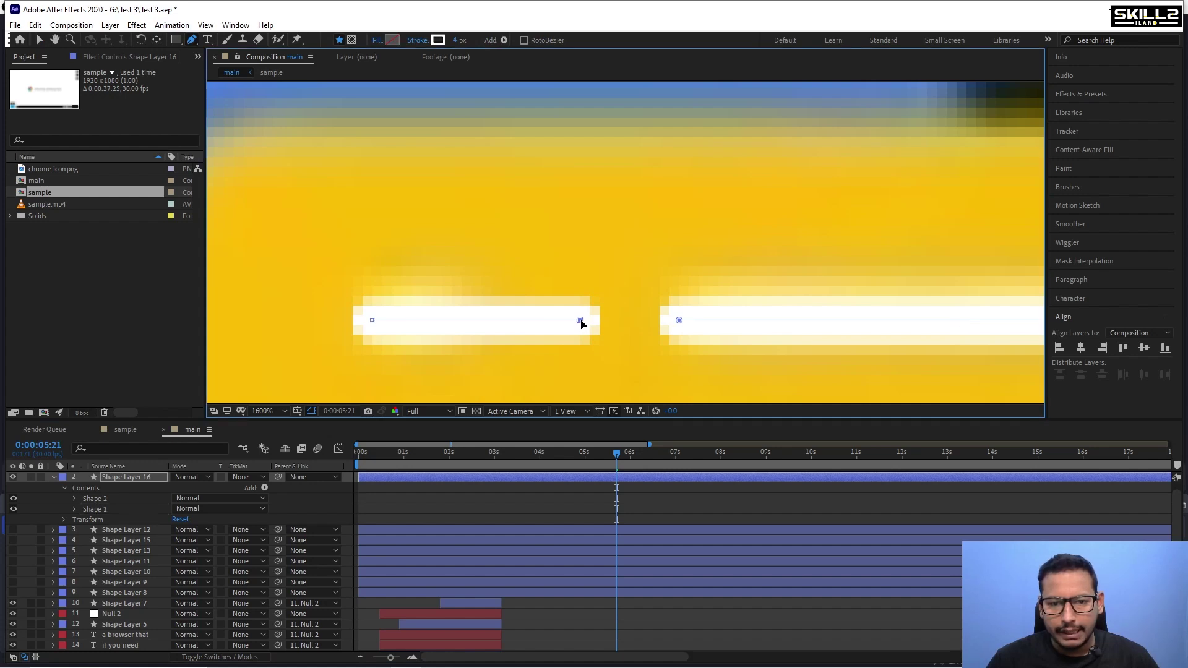
{"action": "key", "text": "Left"}
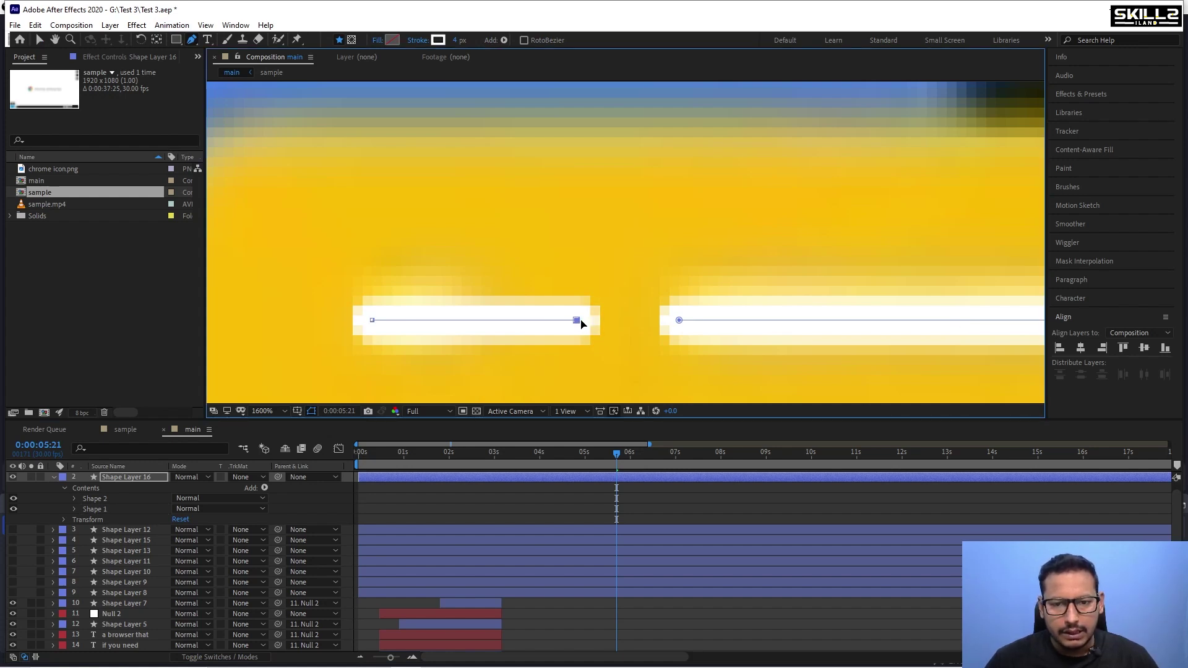
{"action": "left_click_drag", "start_coordinate": [580, 322], "coordinate": [466, 322]}
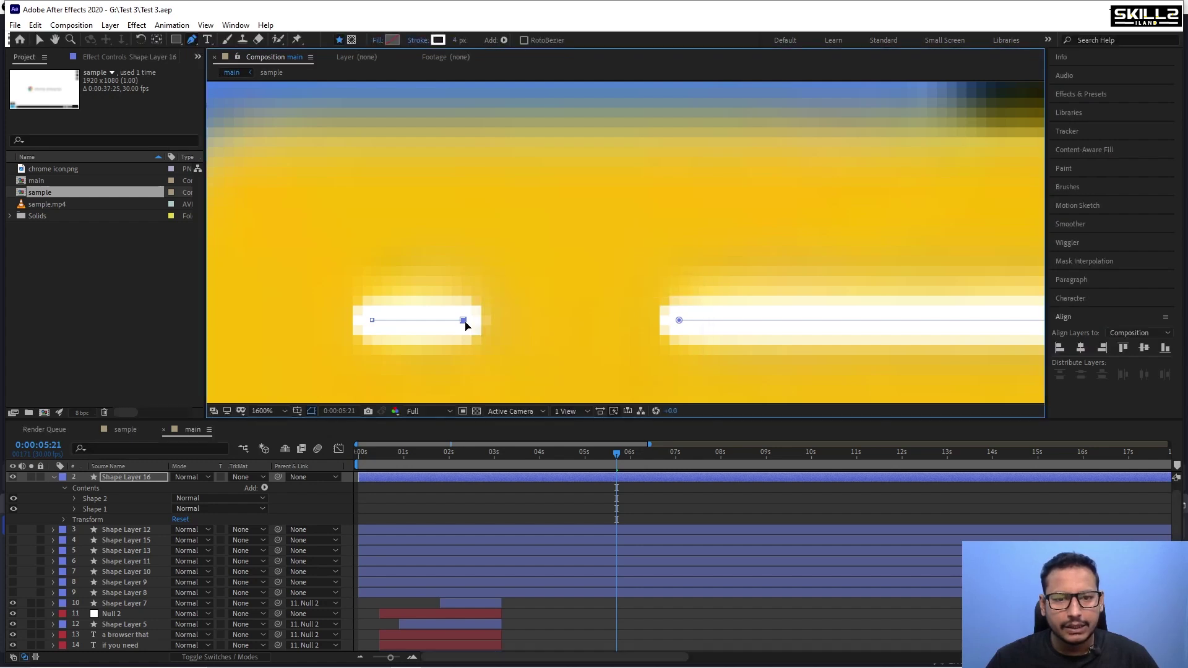
{"action": "scroll", "coordinate": [494, 322], "scroll_direction": "down", "scroll_amount": 8}
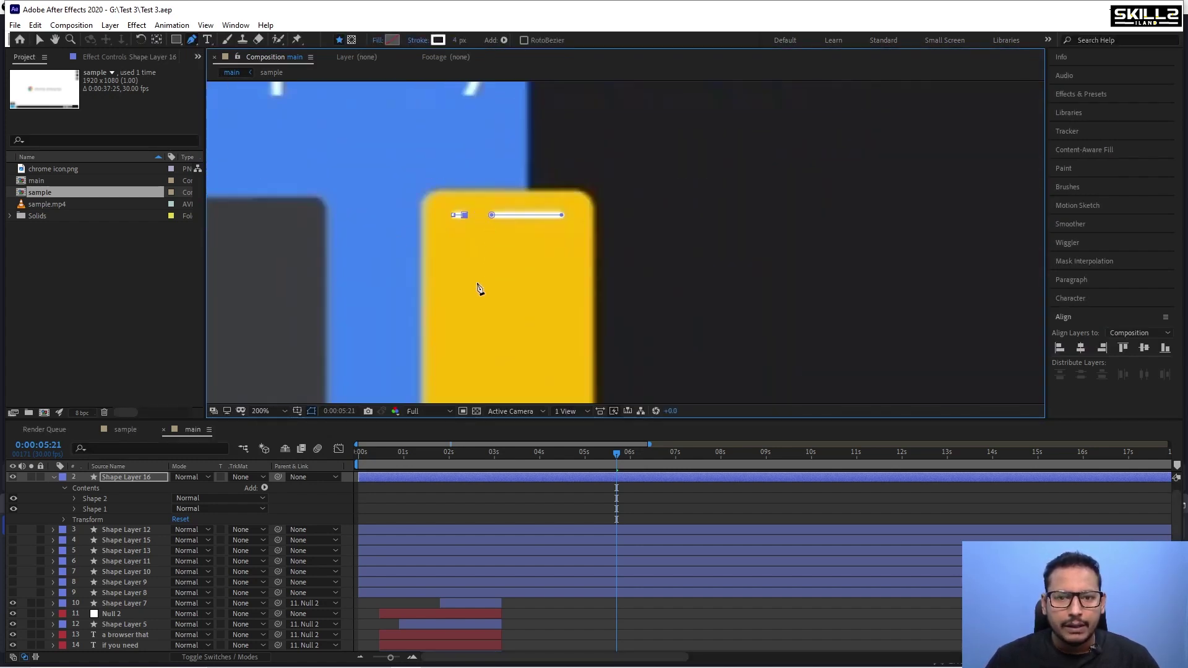
{"action": "left_click", "coordinate": [54, 478]}
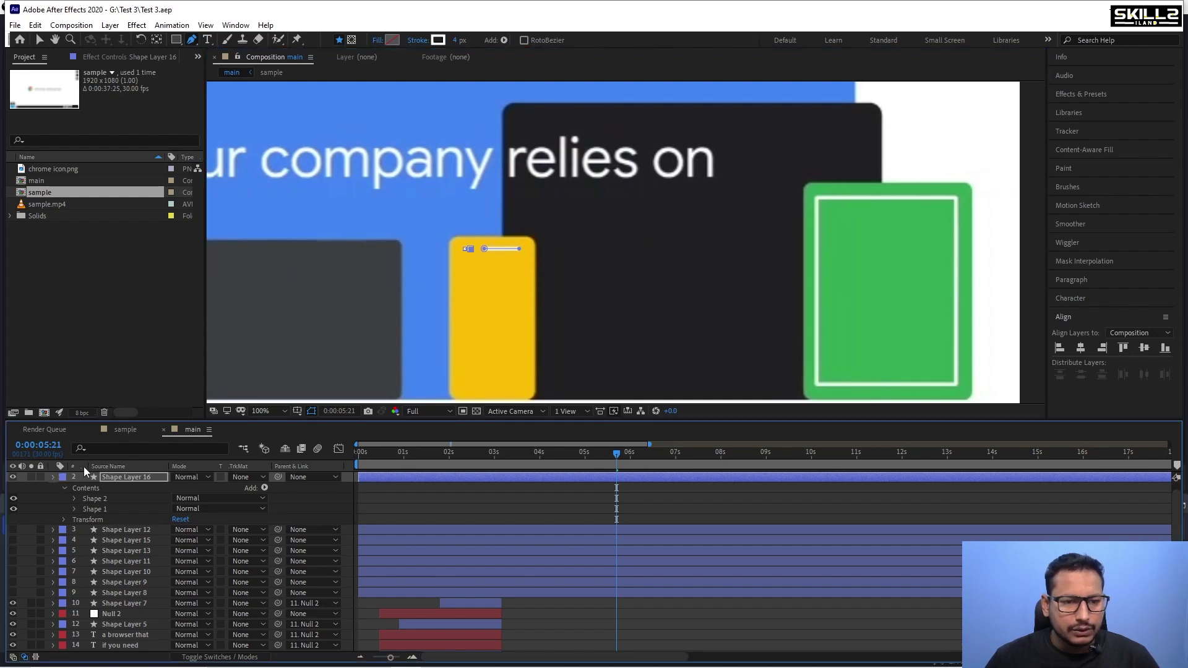
{"action": "scroll", "coordinate": [509, 251], "scroll_direction": "down", "scroll_amount": 2}
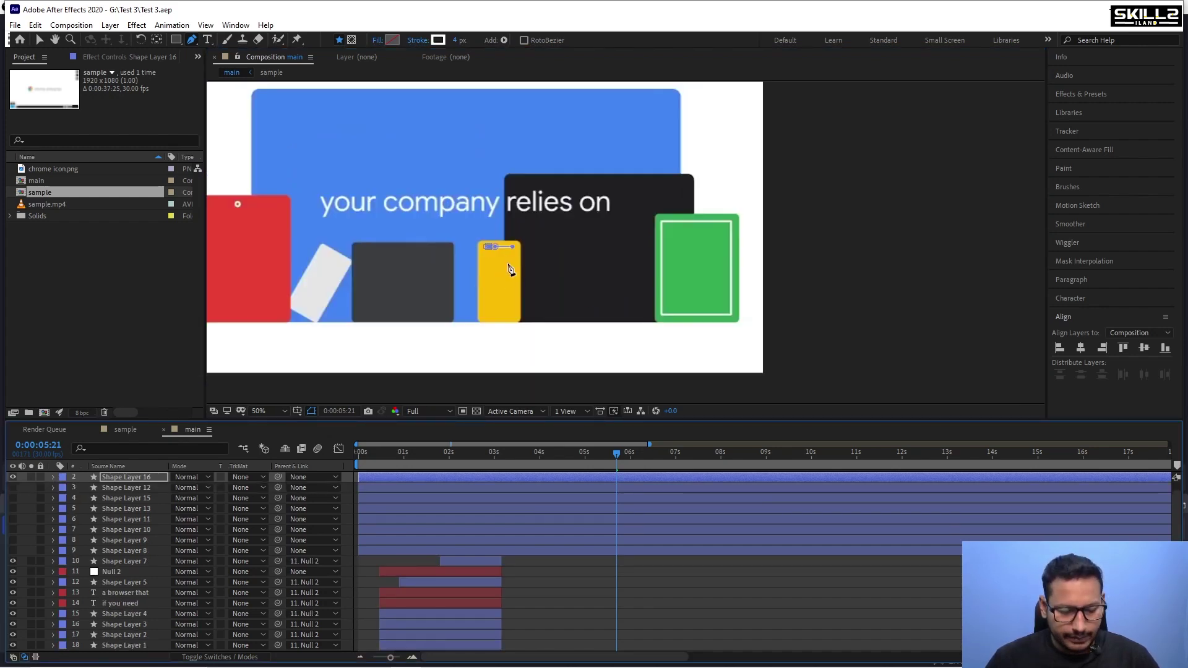
Show all the recreated device shapes together to check the scene, and hide Shape Layers 8 to 16.
{"action": "key", "text": "v"}
{"action": "left_click", "coordinate": [843, 288]}
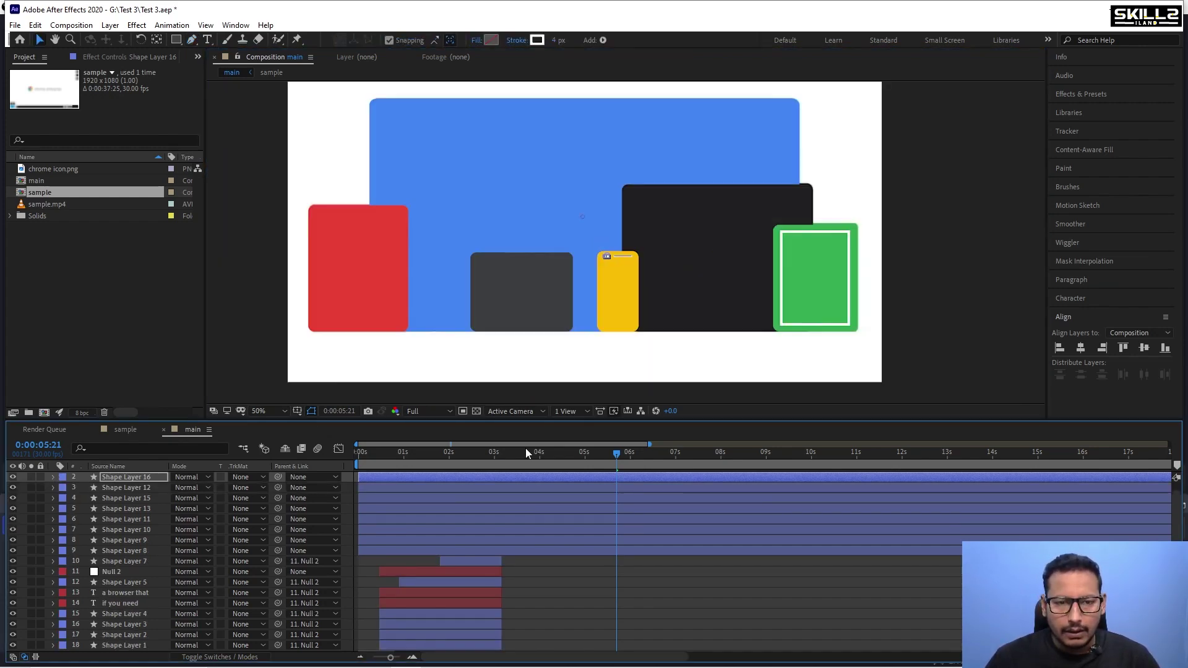
{"action": "left_click", "coordinate": [362, 250]}
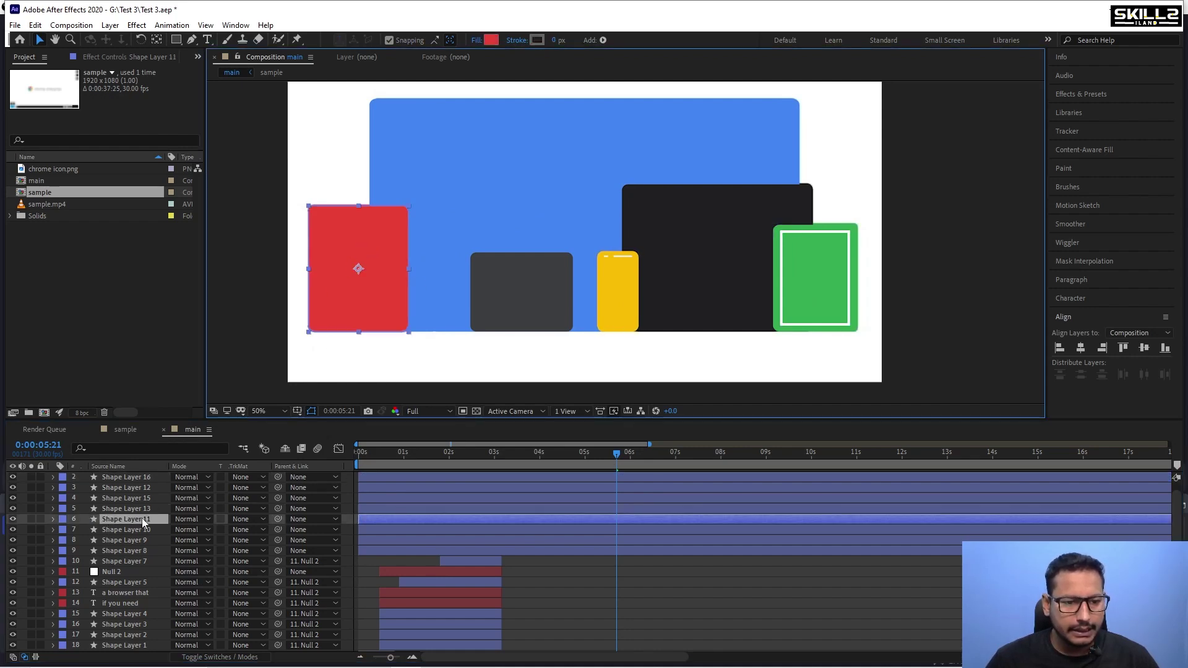
{"action": "left_click", "coordinate": [527, 550]}
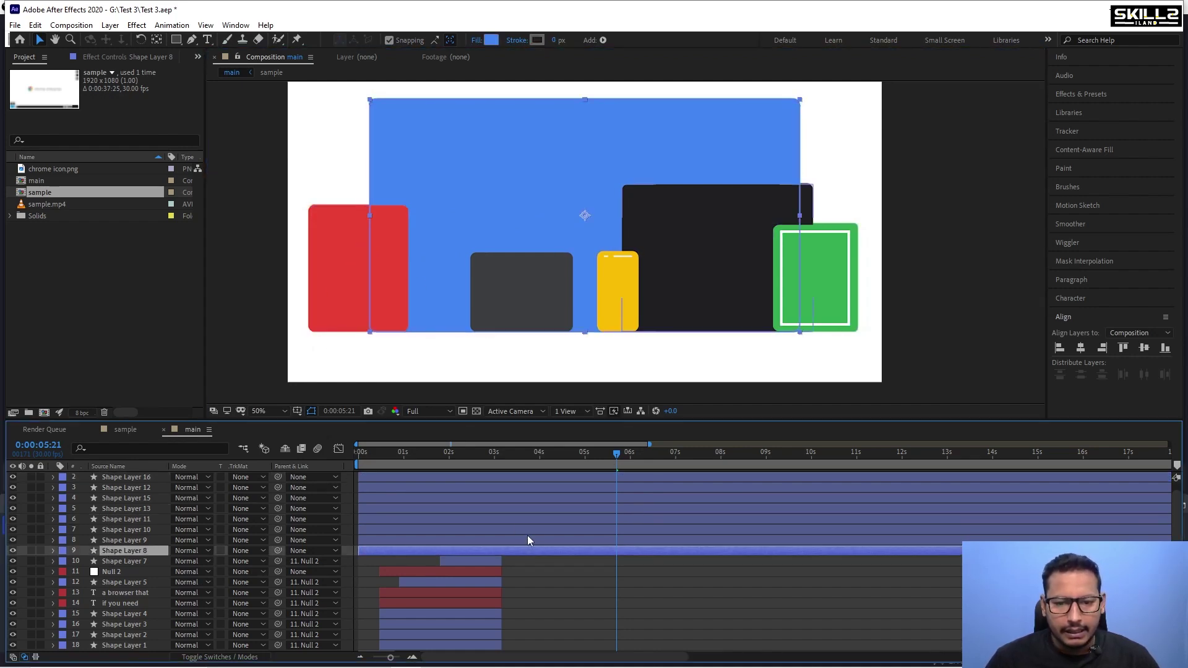
{"action": "left_click", "coordinate": [538, 481], "text": "shift"}
{"action": "left_click_drag", "start_coordinate": [13, 477], "coordinate": [12, 550]}
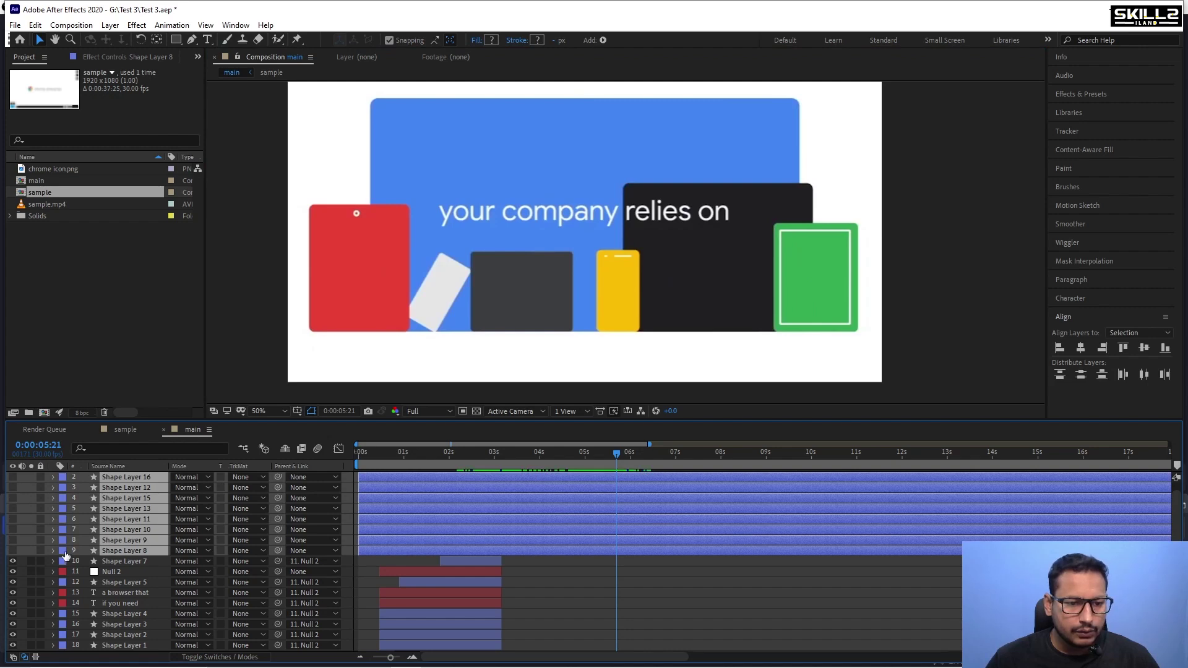
{"action": "left_click", "coordinate": [22, 564]}
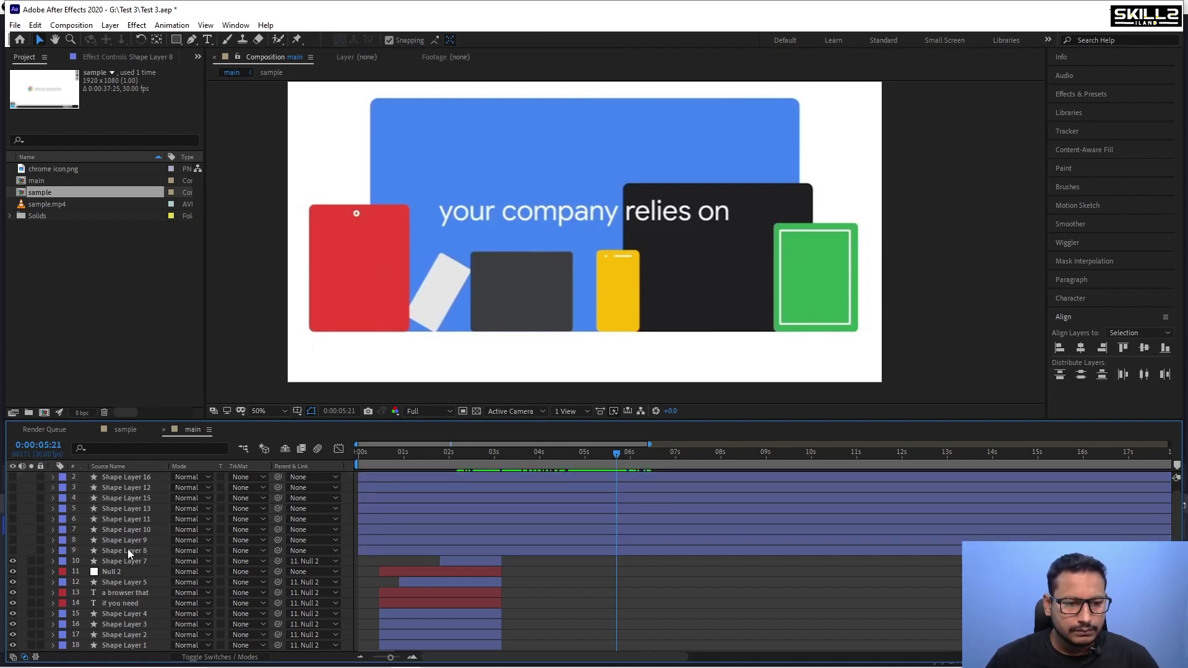
Show Shape Layer 11, the red device, while the other recreated device shapes stay hidden.
{"action": "left_click", "coordinate": [143, 518]}
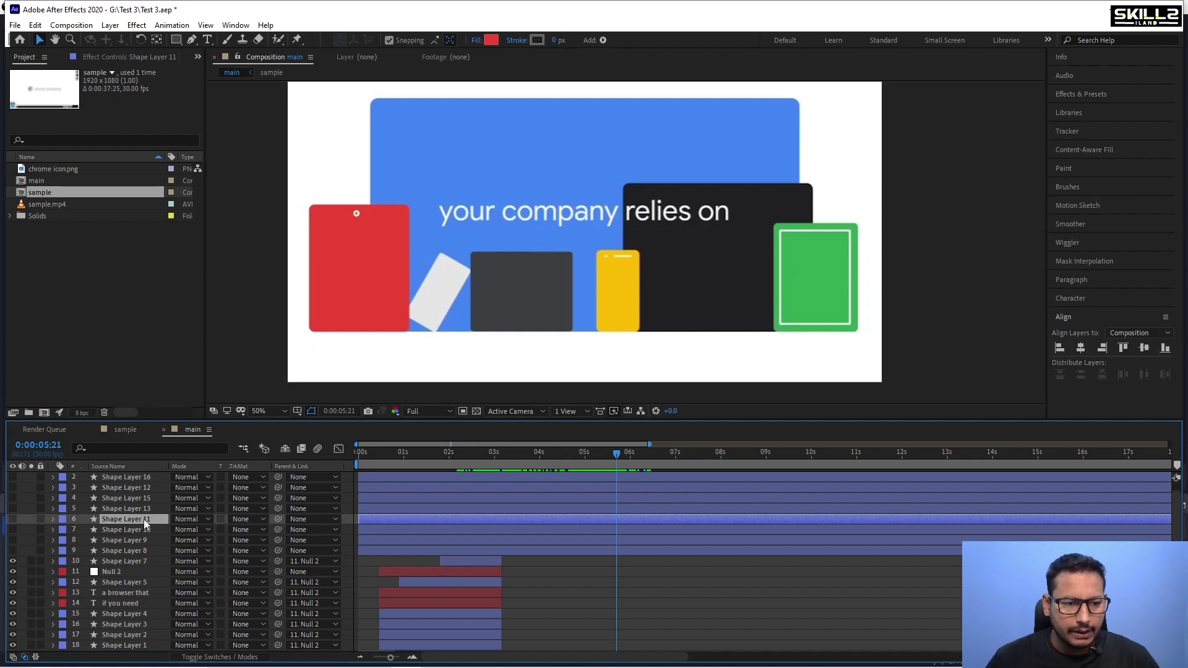
{"action": "right_click", "coordinate": [29, 530]}
{"action": "mouse_move", "coordinate": [106, 398]}
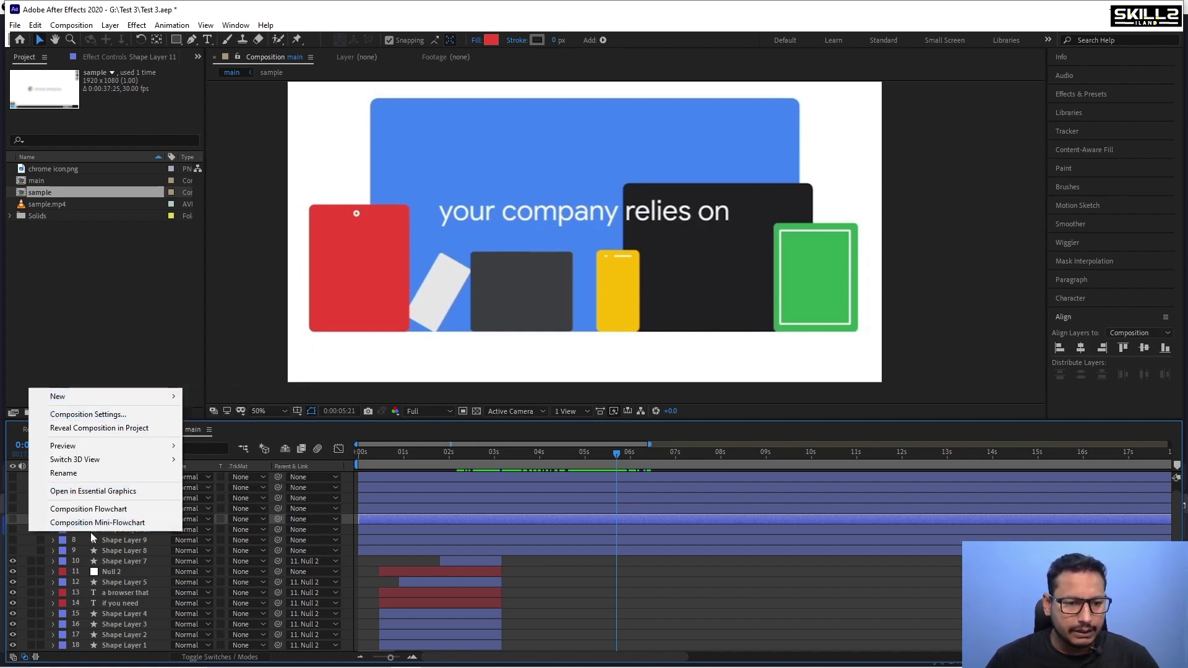
{"action": "left_click", "coordinate": [25, 540]}
{"action": "left_click", "coordinate": [139, 518]}
{"action": "left_click", "coordinate": [13, 518]}
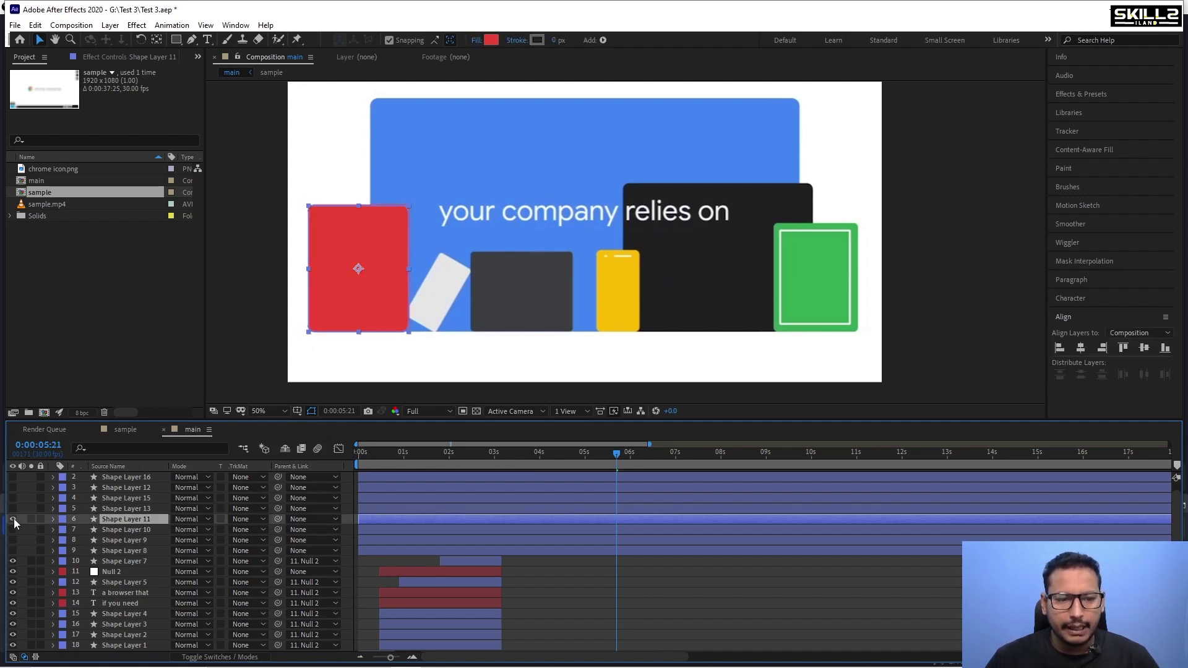
Draw a small circle near the red device's top edge in Shape Layer 11 with the Ellipse tool, sized like the reference ring.
{"action": "scroll", "coordinate": [349, 198], "scroll_direction": "up", "scroll_amount": 2}
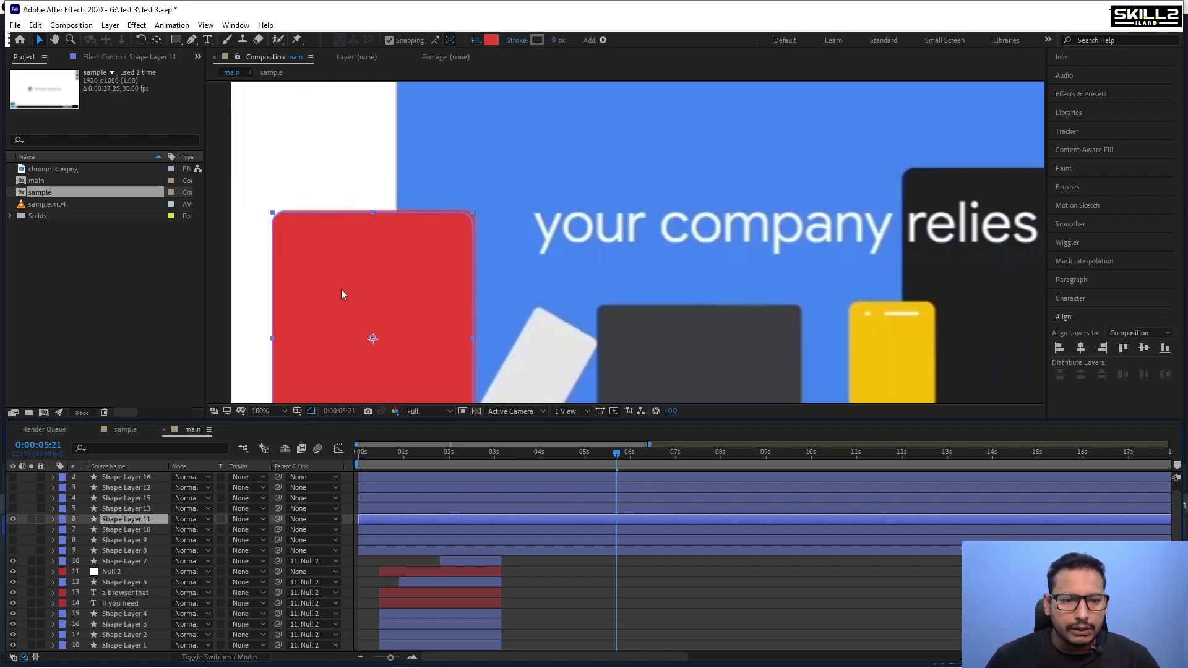
{"action": "left_click", "coordinate": [13, 519]}
{"action": "scroll", "coordinate": [374, 208], "scroll_direction": "up", "scroll_amount": 2}
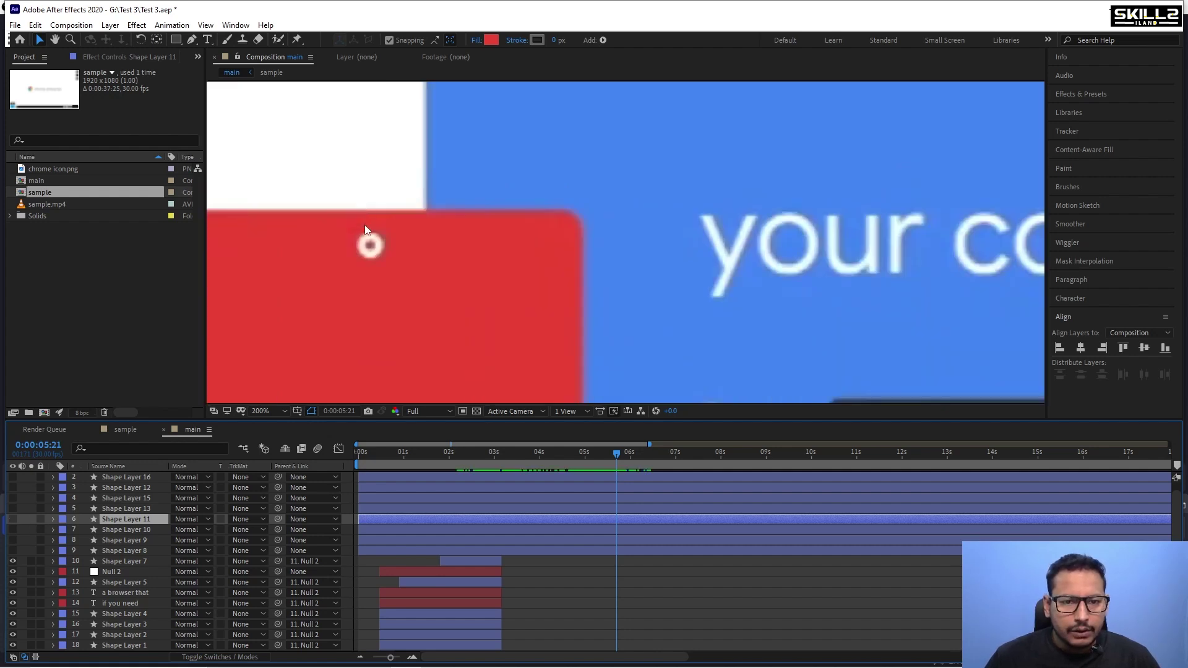
{"action": "left_click_drag", "start_coordinate": [175, 40], "coordinate": [278, 67]}
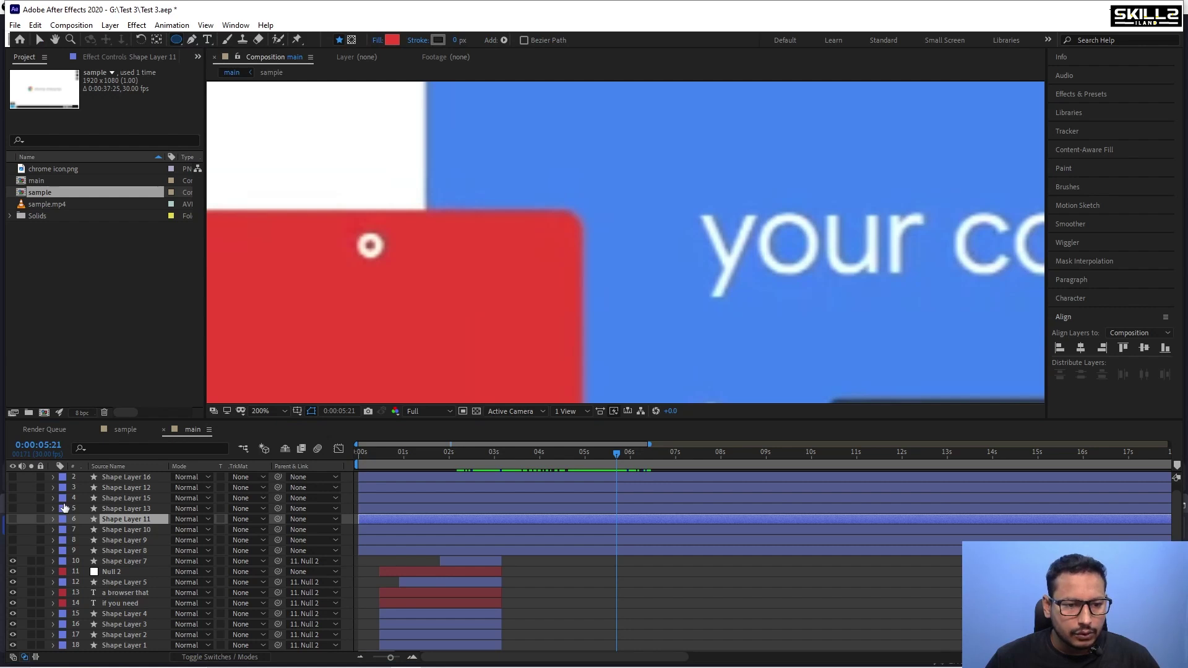
{"action": "left_click", "coordinate": [13, 519]}
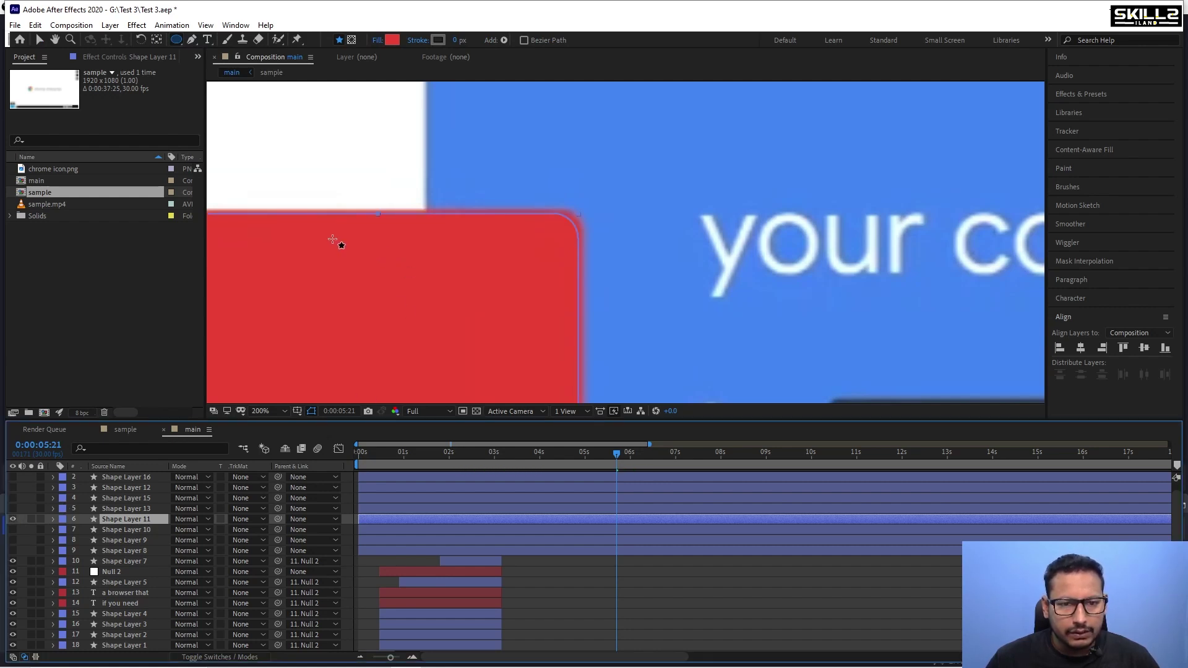
{"action": "left_click_drag", "start_coordinate": [333, 240], "coordinate": [351, 253]}
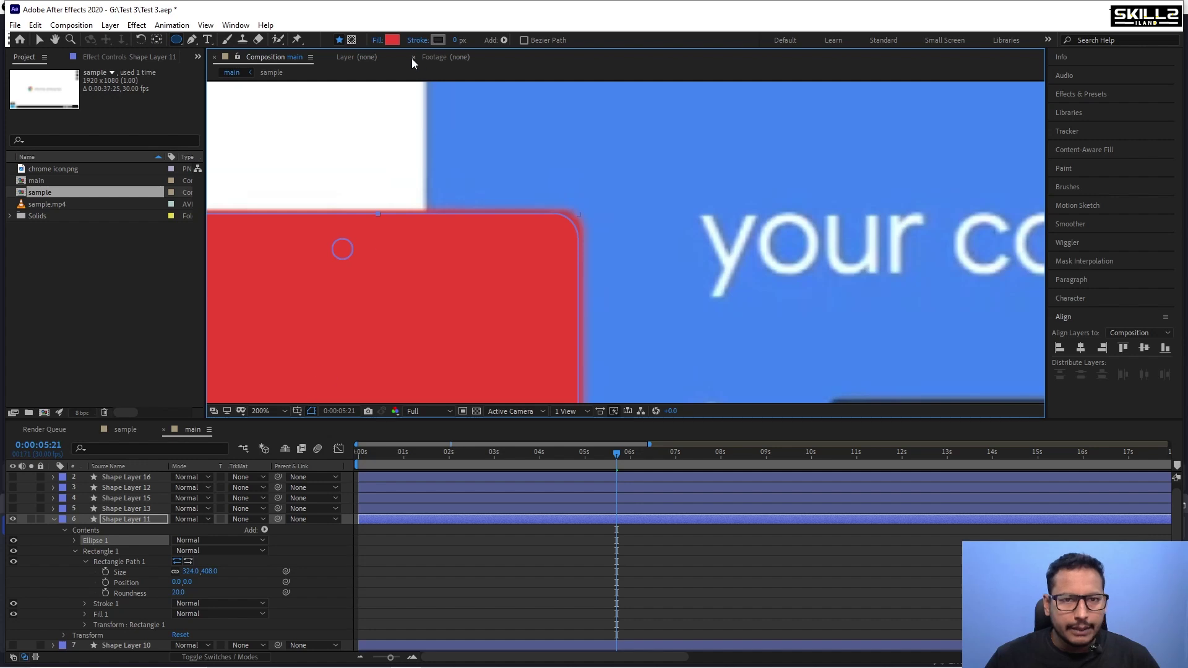
Set the circle's fill colour to white and compare Shape Layer 11 with the reference by toggling its visibility.
{"action": "left_click", "coordinate": [390, 39]}
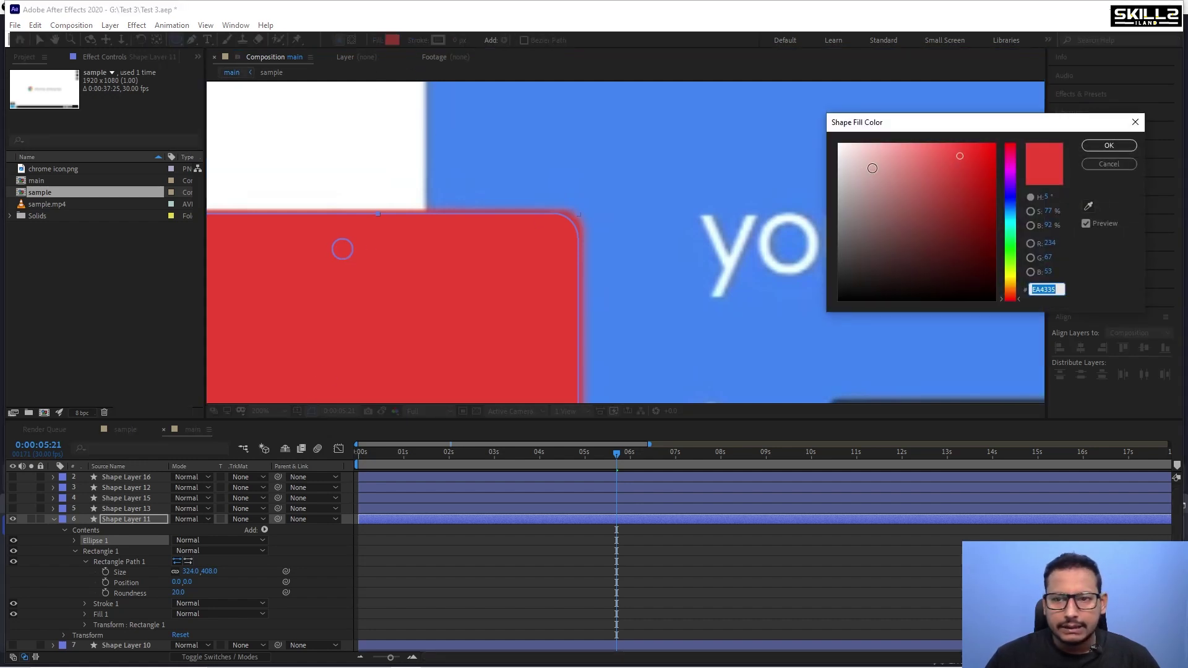
{"action": "left_click", "coordinate": [840, 145]}
{"action": "left_click", "coordinate": [1107, 146]}
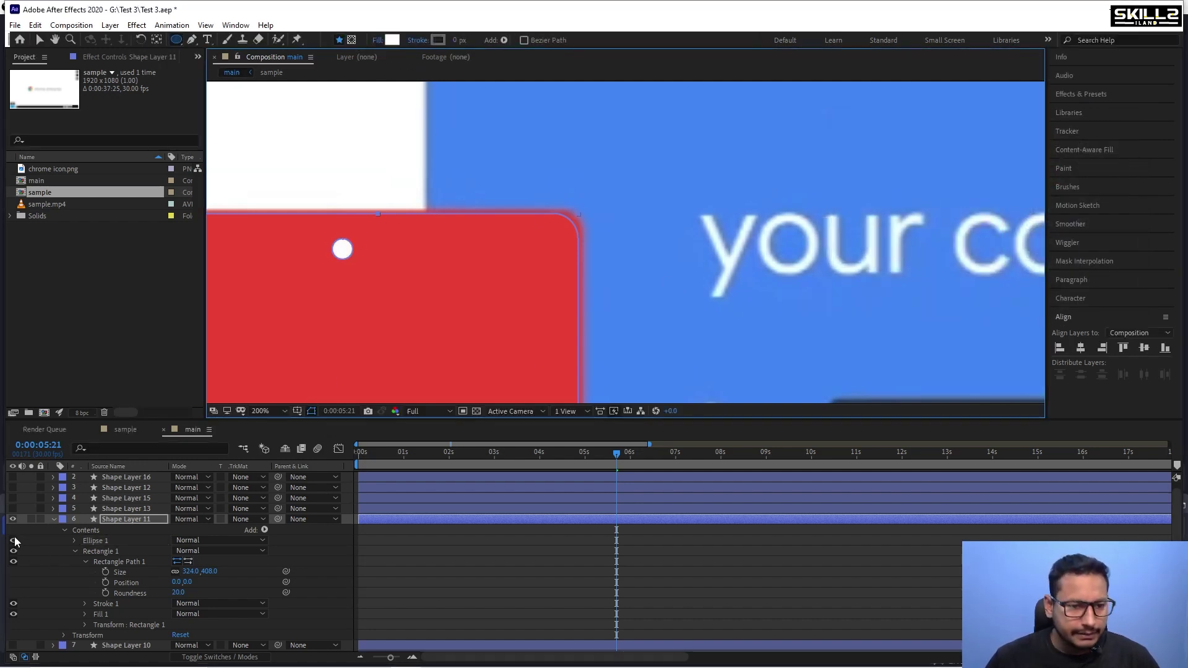
{"action": "left_click", "coordinate": [50, 520]}
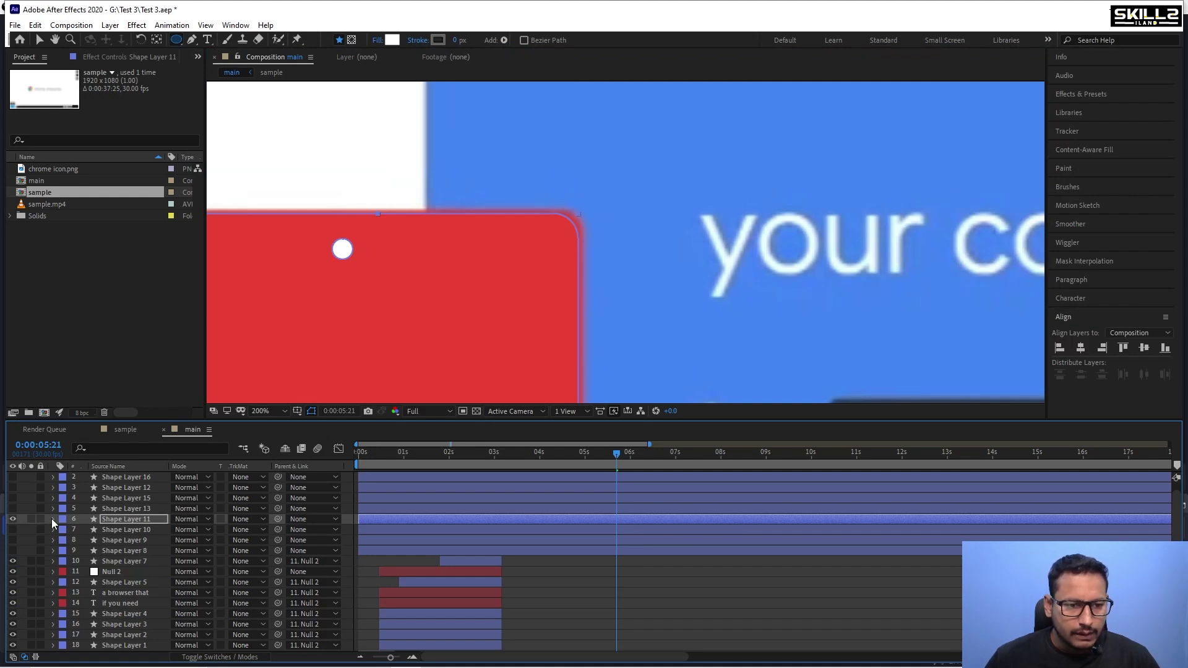
{"action": "left_click", "coordinate": [12, 519]}
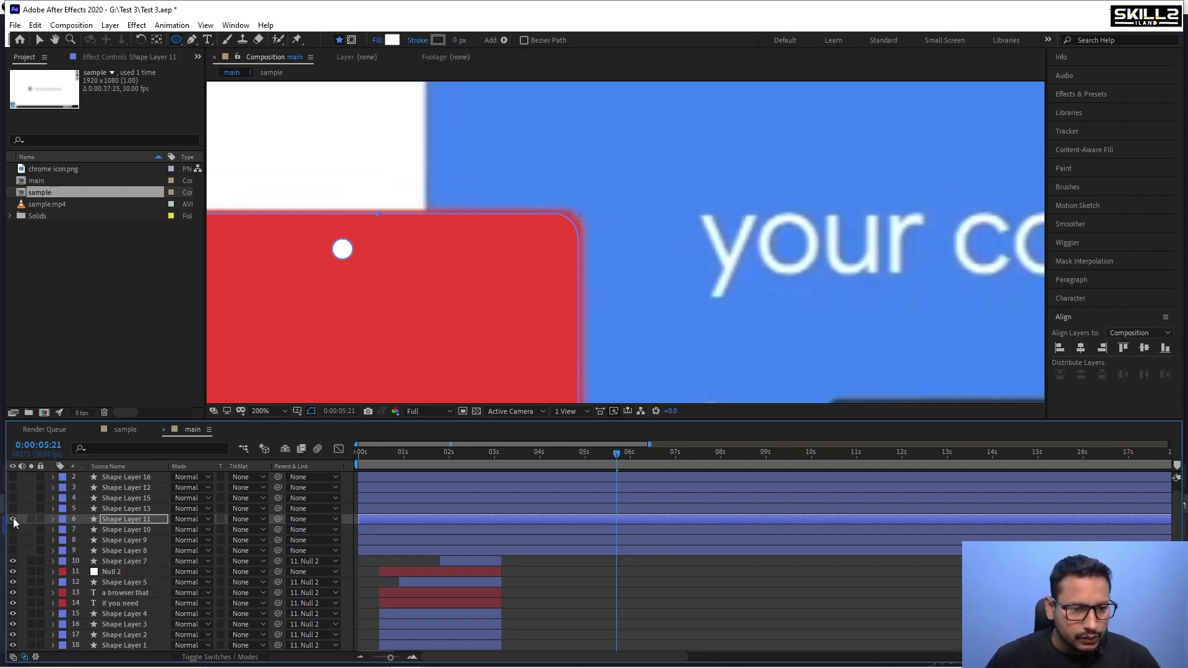
{"action": "left_click", "coordinate": [12, 519]}
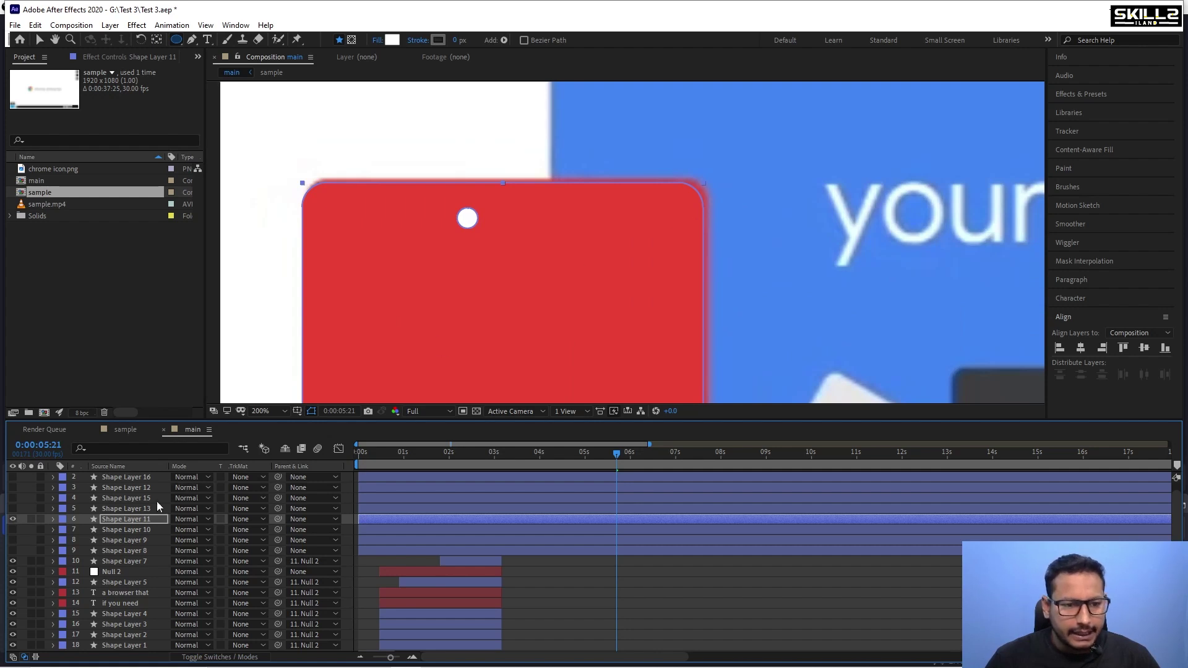
Nudge Ellipse 1 within Shape Layer 11 right to about the horizontal centre of the red device.
{"action": "left_click", "coordinate": [41, 520]}
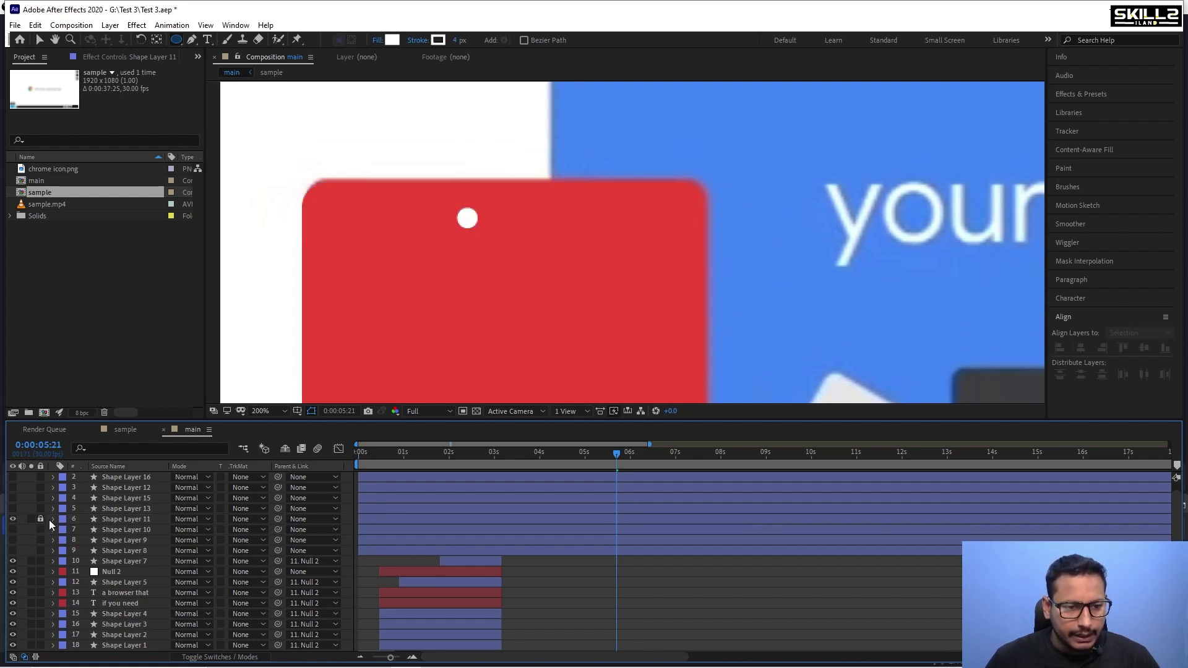
{"action": "left_click", "coordinate": [40, 520]}
{"action": "left_click", "coordinate": [53, 520]}
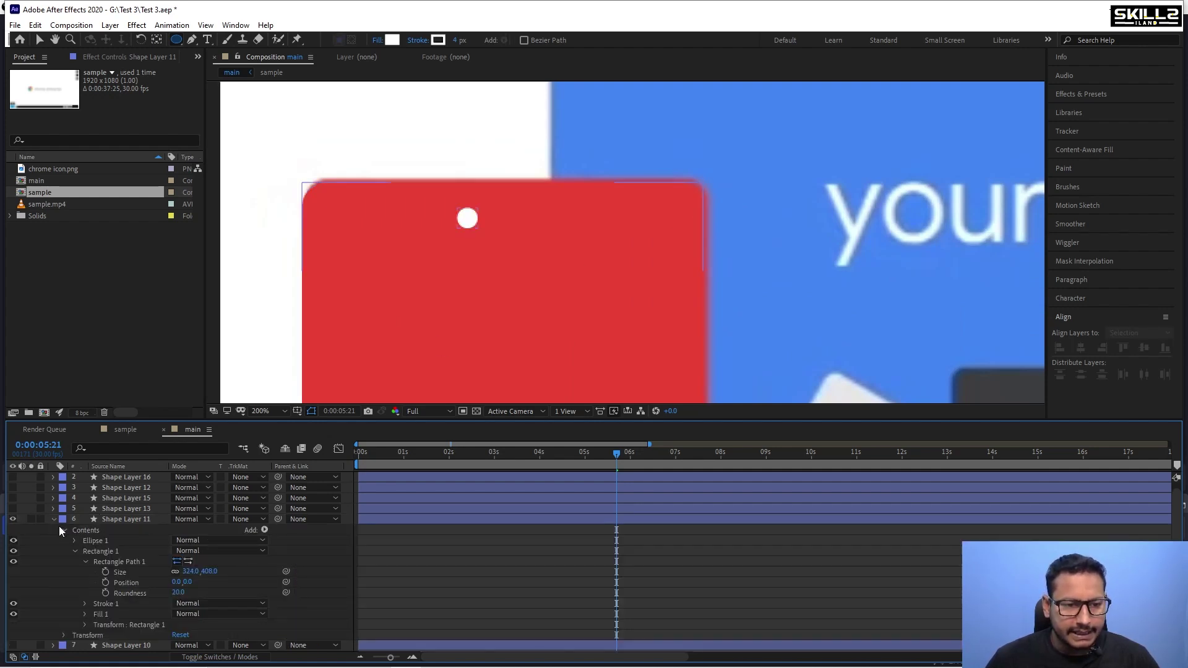
{"action": "left_click", "coordinate": [74, 550]}
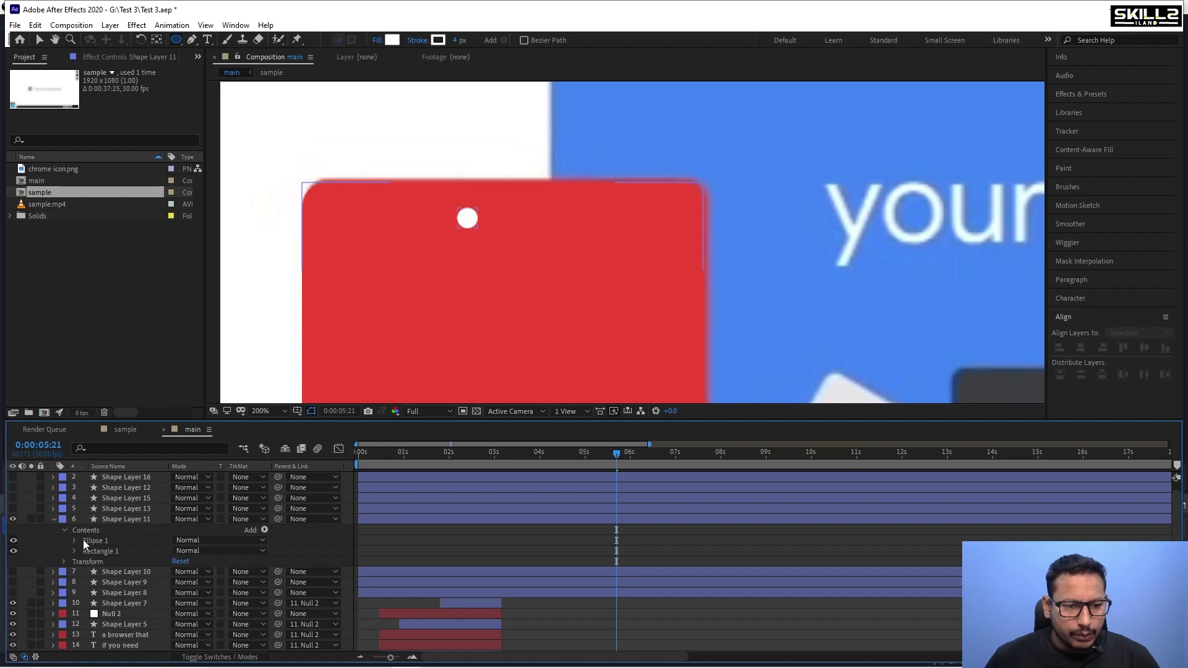
{"action": "left_click", "coordinate": [87, 540]}
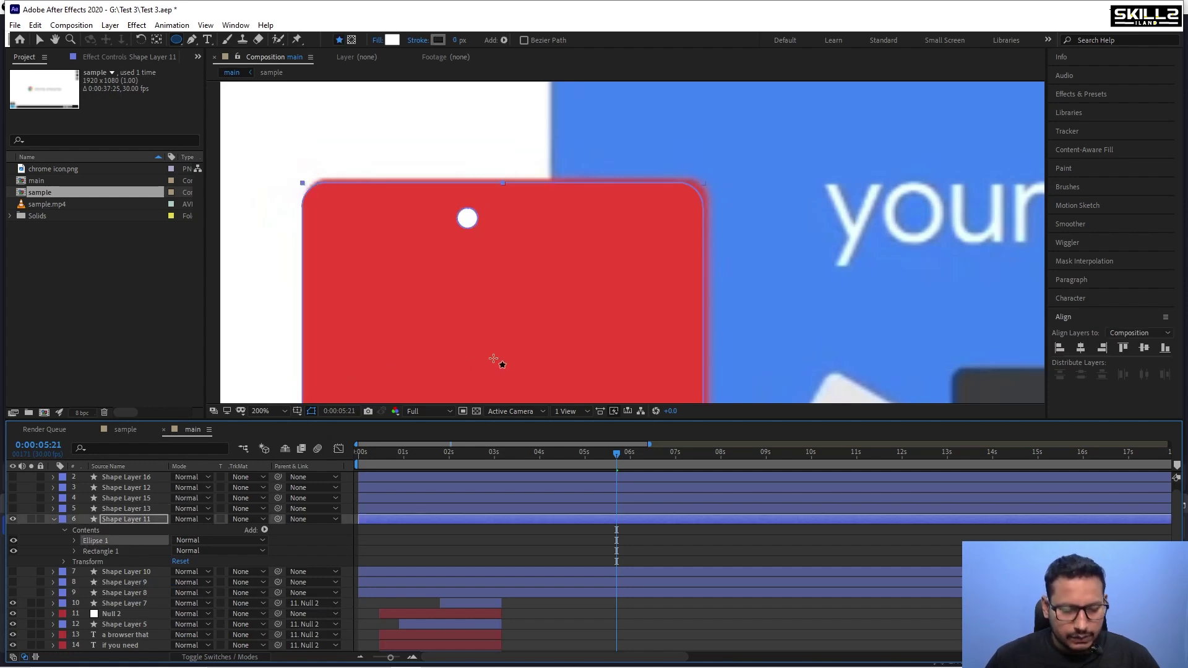
{"action": "key", "text": "v"}
{"action": "key", "text": "Right"}
{"action": "key", "text": "Right"}
{"action": "key", "text": "Right"}
{"action": "key", "text": "Right"}
{"action": "key", "text": "Right"}
{"action": "key", "text": "Right"}
{"action": "key", "text": "Right"}
{"action": "key", "text": "Right"}
{"action": "key", "text": "Right"}
{"action": "key", "text": "Right"}
{"action": "key", "text": "Right"}
{"action": "key", "text": "Right"}
{"action": "key", "text": "Right"}
{"action": "key", "text": "Right"}
{"action": "key", "text": "Right"}
{"action": "key", "text": "Right"}
{"action": "key", "text": "Right"}
{"action": "key", "text": "Right"}
{"action": "key", "text": "Right"}
{"action": "key", "text": "Right"}
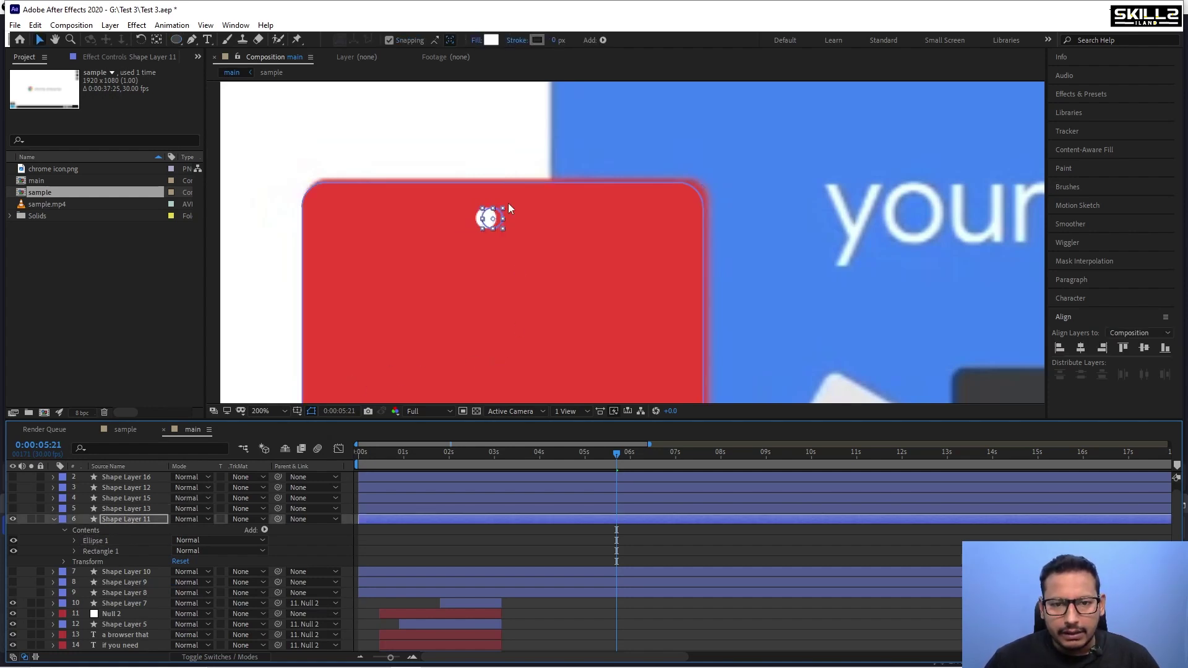
{"action": "key", "text": "Left"}
{"action": "key", "text": "Left"}
{"action": "key", "text": "Left"}
{"action": "key", "text": "Left"}
{"action": "key", "text": "Left"}
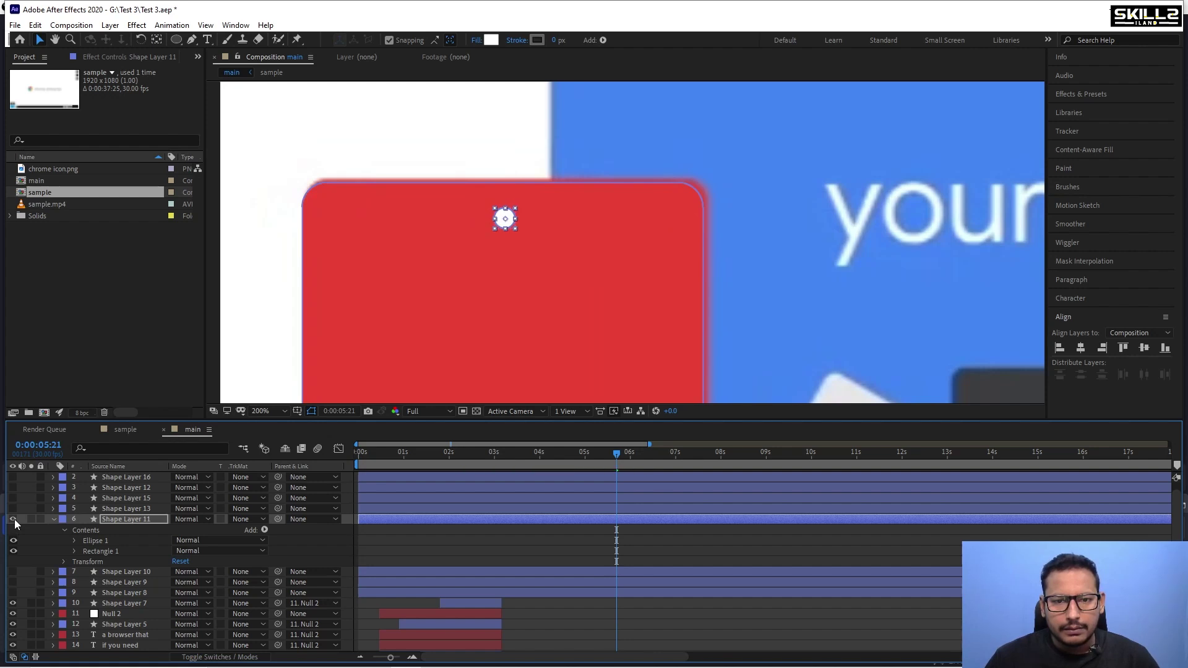
Nudge Ellipse 1 slightly left to align with the reference ring, and toggle its visibility to check the placement.
{"action": "left_click", "coordinate": [105, 541]}
{"action": "key", "text": "shift+Left"}
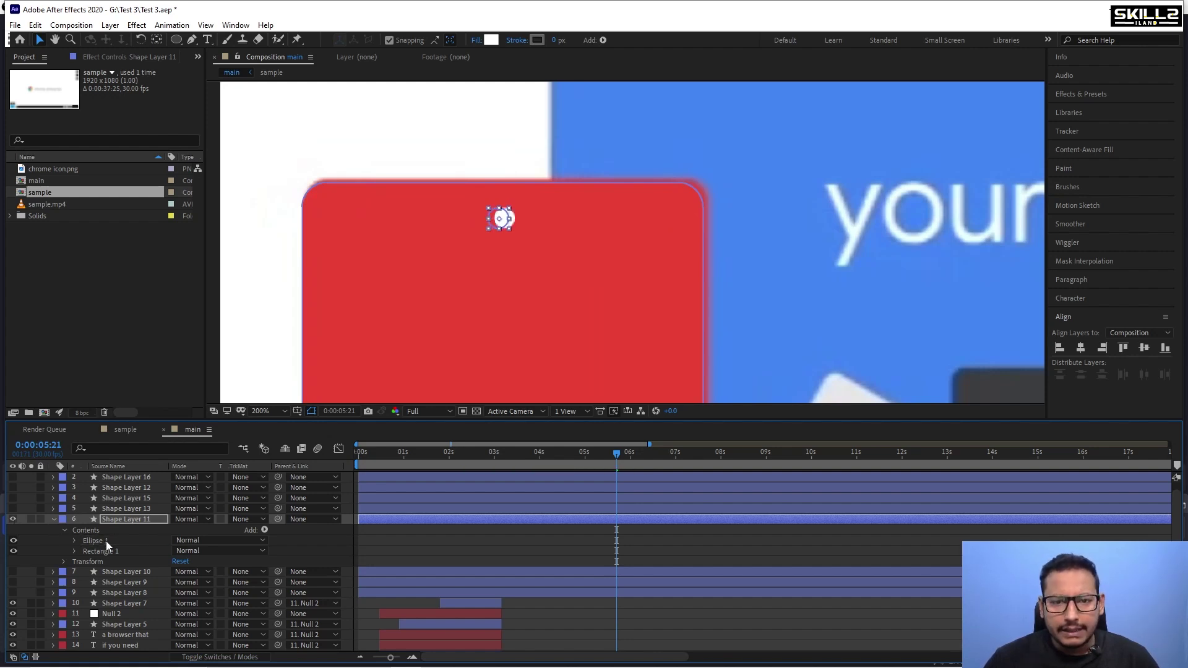
{"action": "key", "text": "Left"}
{"action": "key", "text": "Left"}
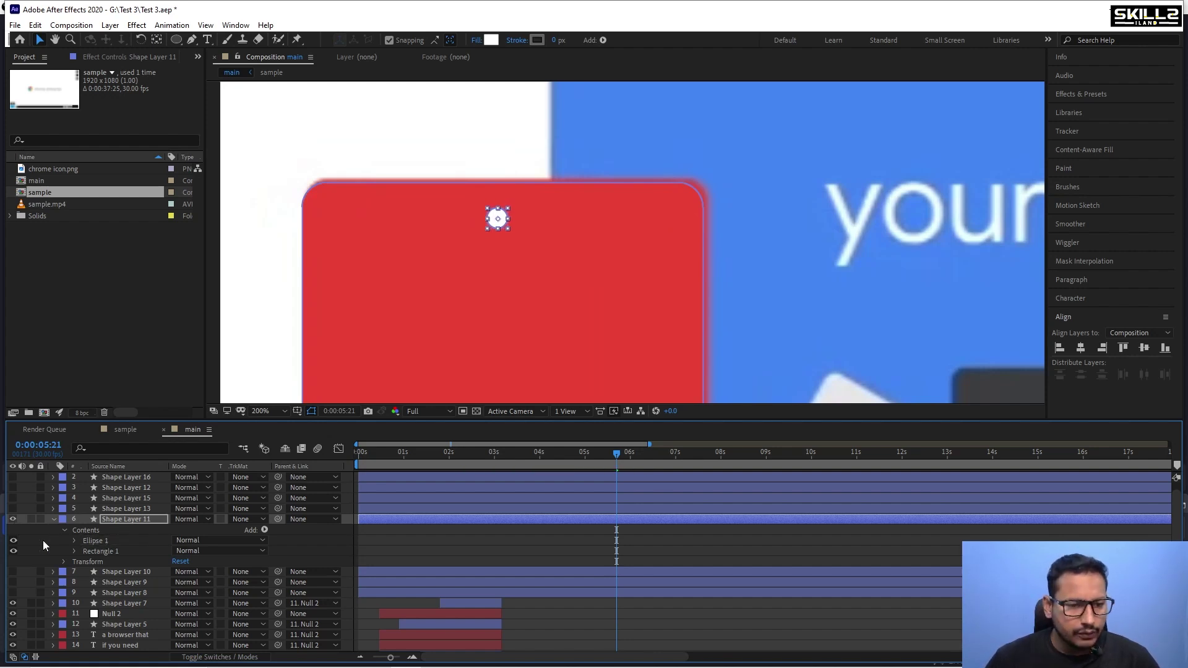
{"action": "left_click", "coordinate": [13, 541]}
{"action": "left_click", "coordinate": [14, 540]}
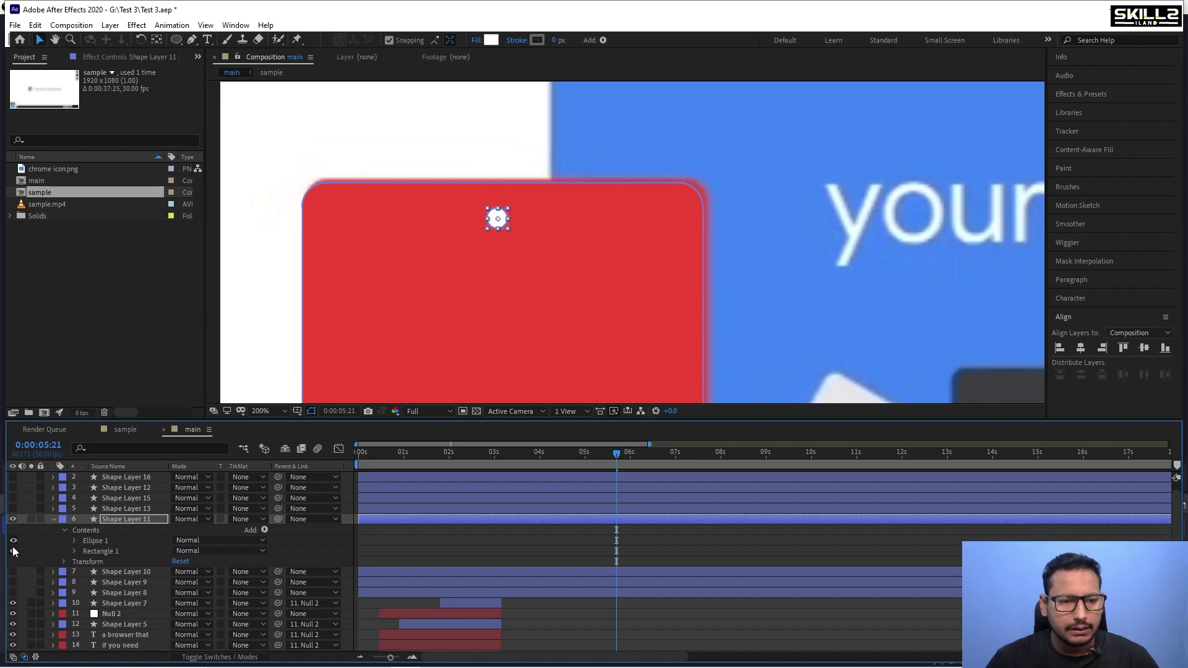
Scale Ellipse 1 in Shape Layer 11 to 124% and compare it with the reference ring by toggling the layer's visibility.
{"action": "left_click", "coordinate": [13, 551]}
{"action": "left_click", "coordinate": [13, 551]}
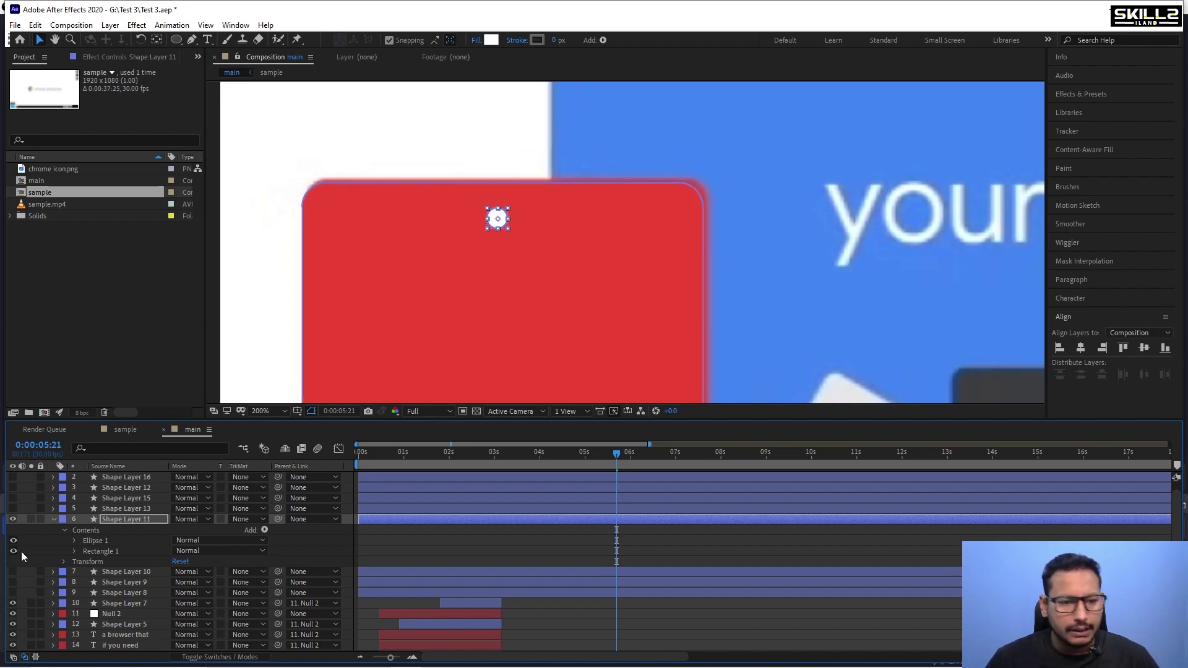
{"action": "left_click", "coordinate": [75, 540]}
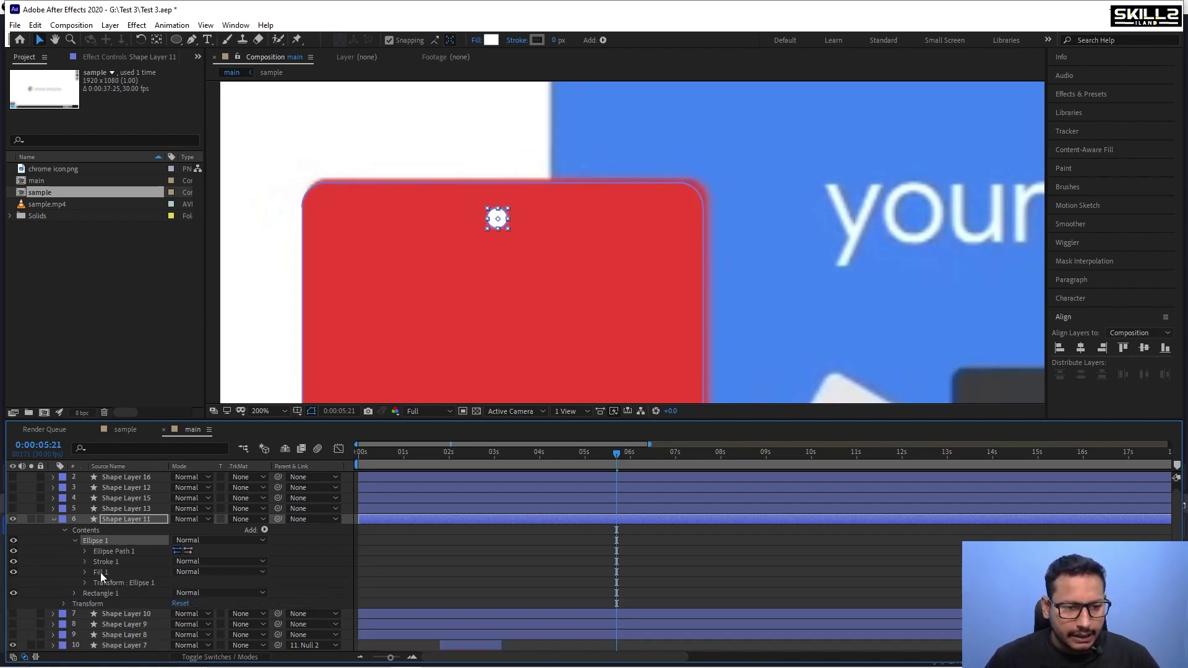
{"action": "left_click", "coordinate": [84, 582]}
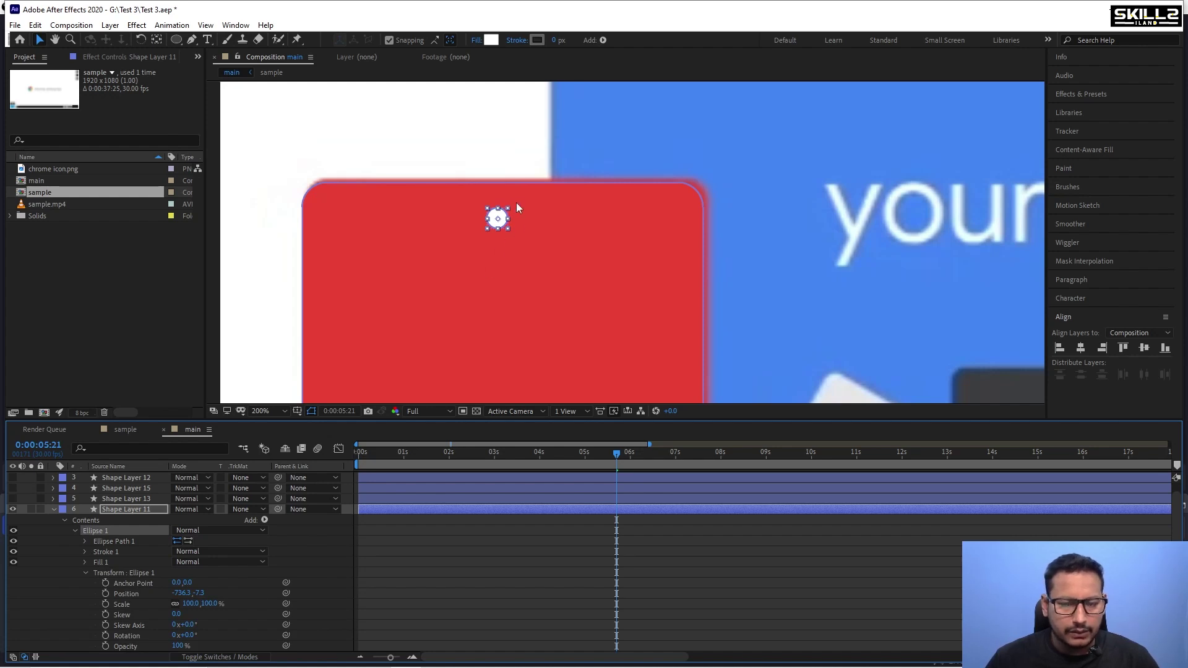
{"action": "scroll", "coordinate": [128, 532], "scroll_direction": "down", "scroll_amount": 3}
{"action": "scroll", "coordinate": [129, 529], "scroll_direction": "up", "scroll_amount": 1}
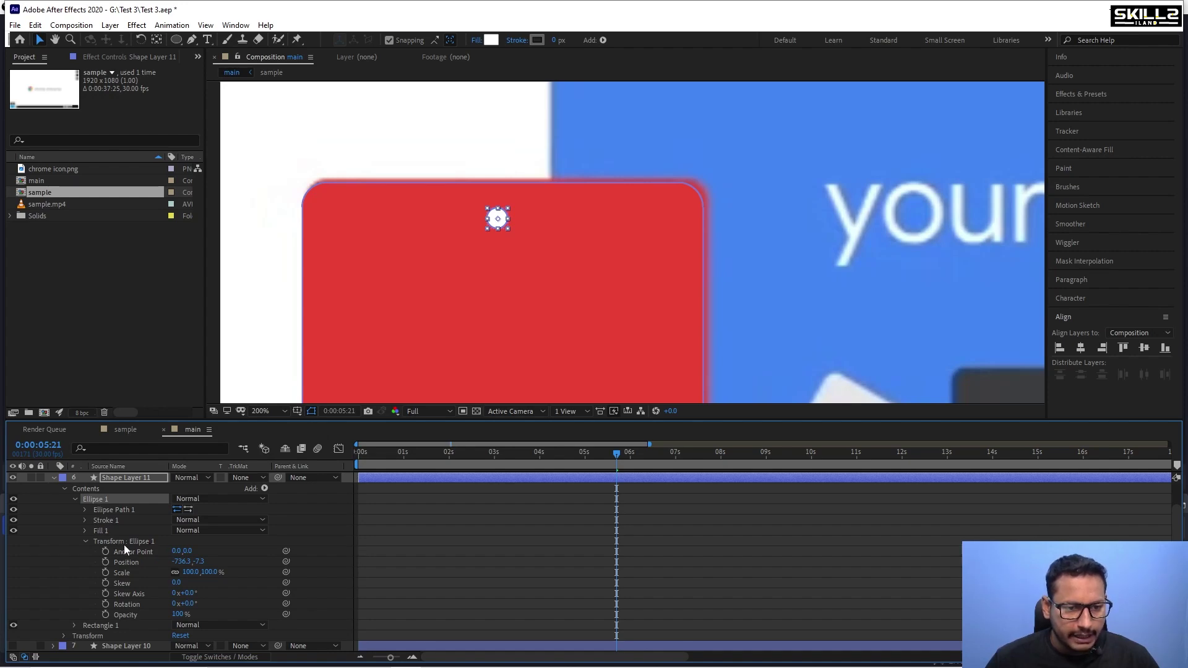
{"action": "left_click_drag", "start_coordinate": [189, 572], "coordinate": [205, 571]}
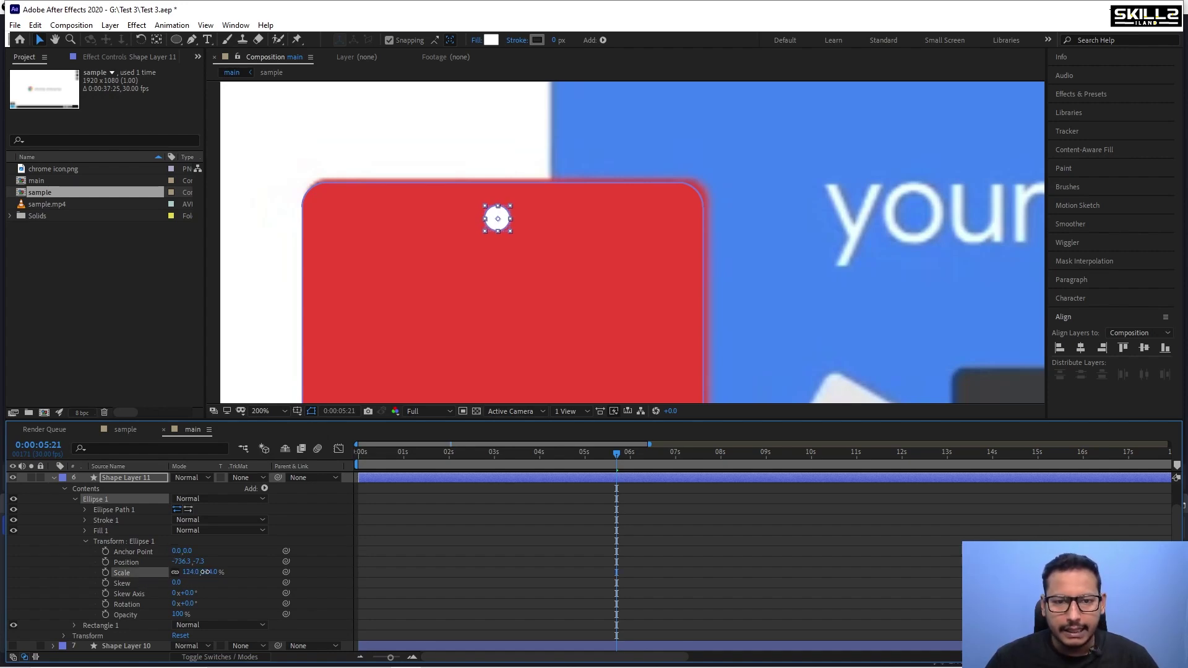
{"action": "left_click", "coordinate": [75, 499]}
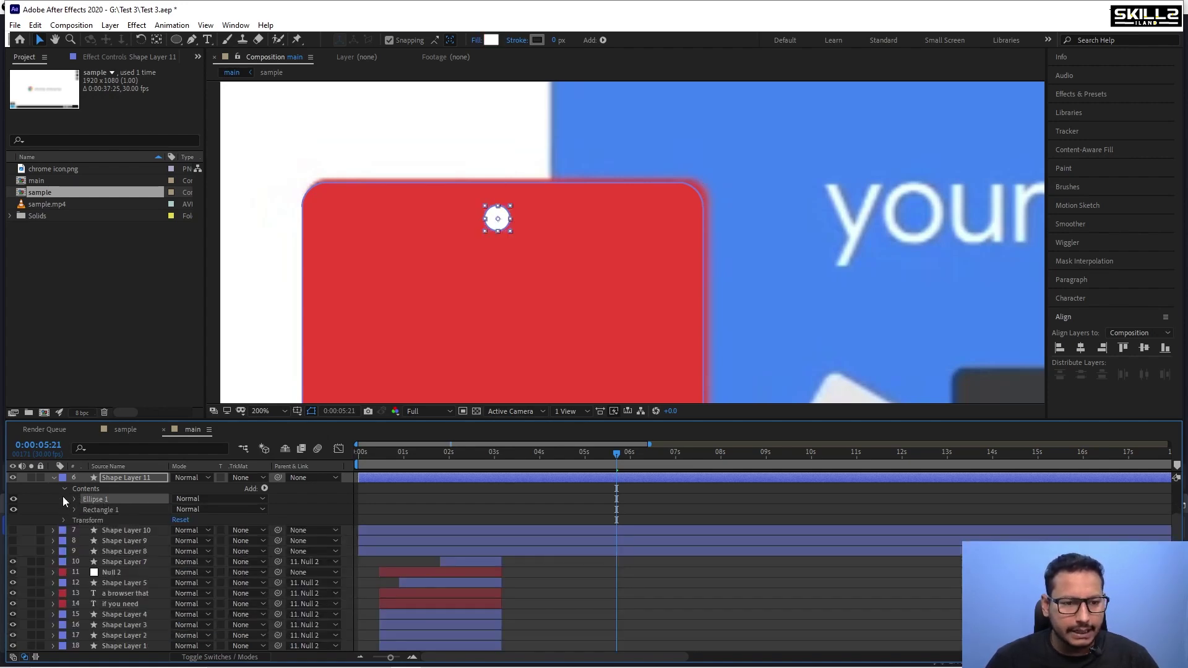
{"action": "scroll", "coordinate": [35, 499], "scroll_direction": "up", "scroll_amount": 1}
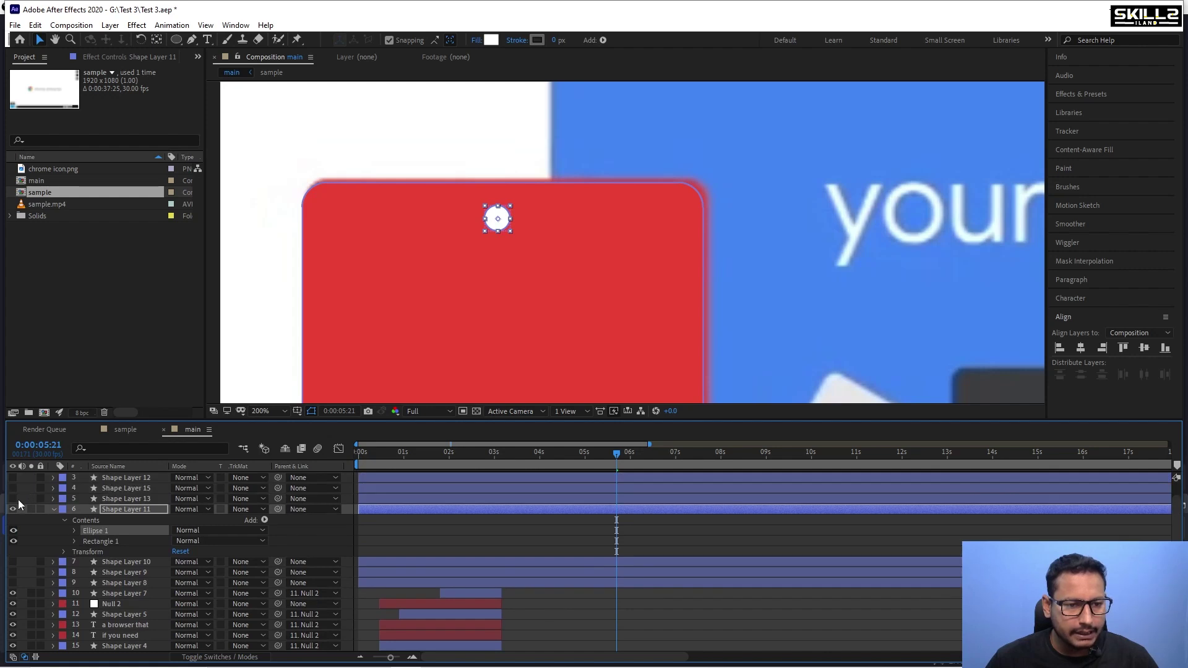
{"action": "left_click", "coordinate": [13, 508]}
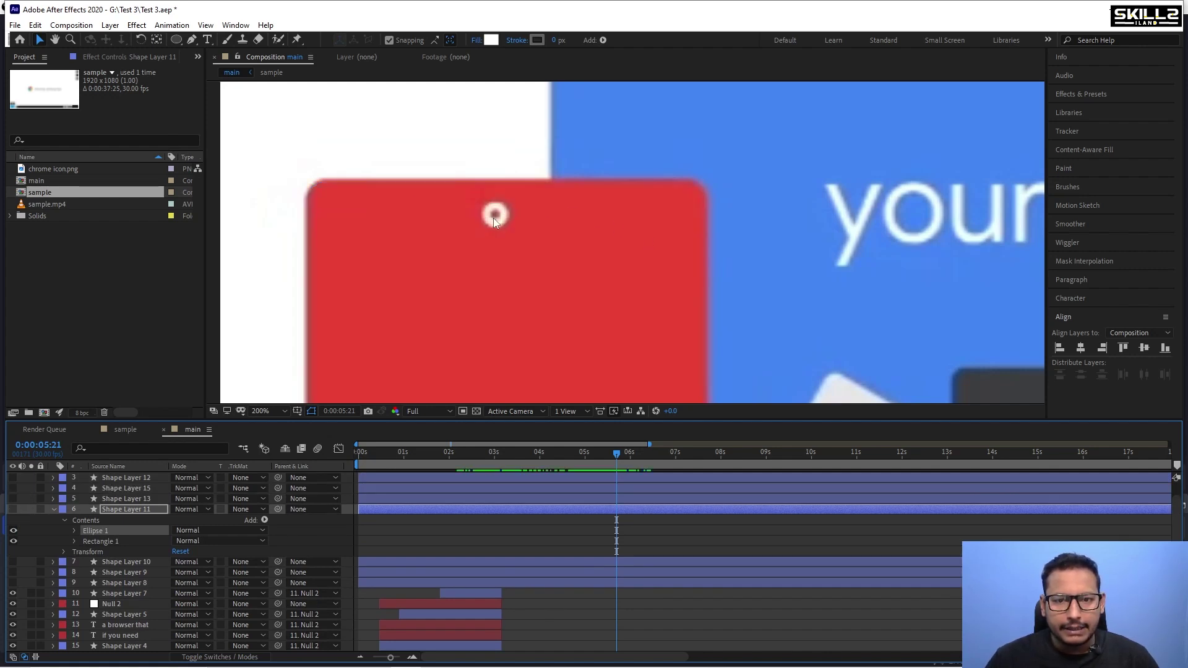
{"action": "left_click", "coordinate": [13, 509]}
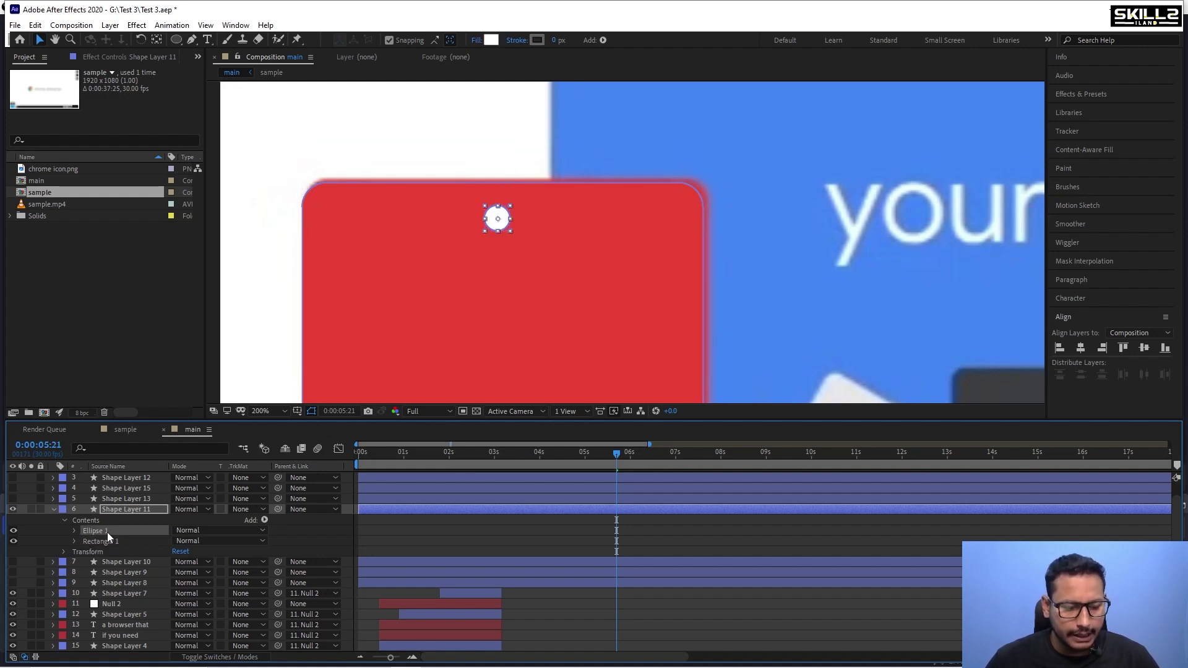
Duplicate Ellipse 1 within Shape Layer 11 and scale the copy down to 58%.
{"action": "key", "text": "ctrl+d"}
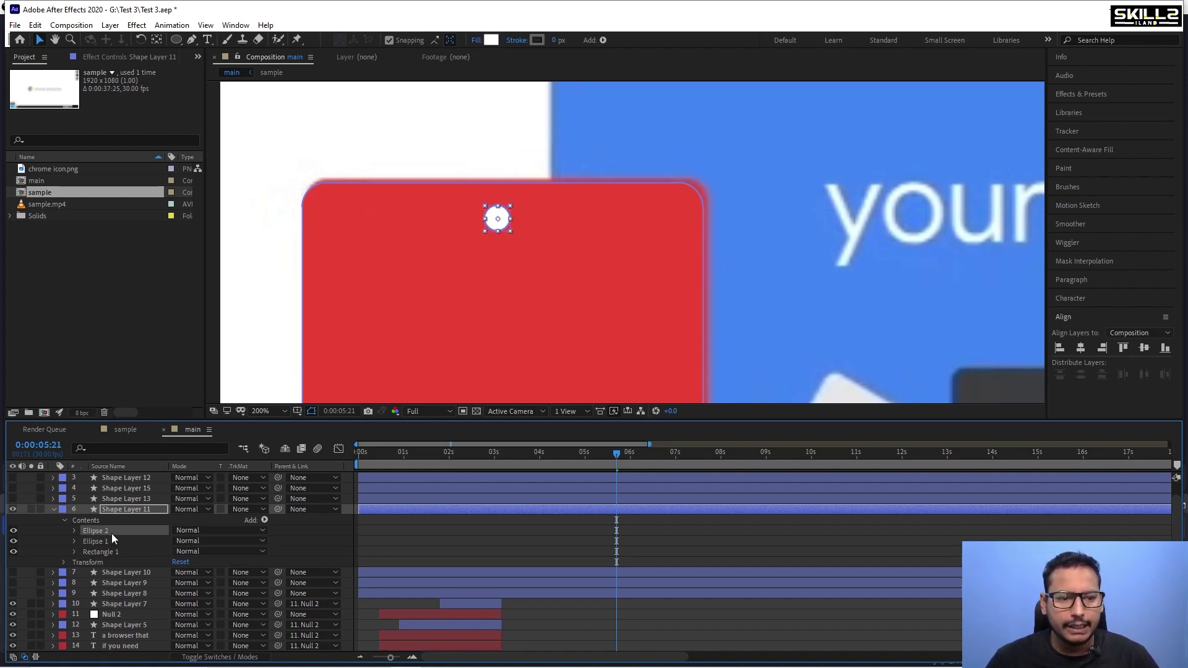
{"action": "left_click", "coordinate": [73, 530]}
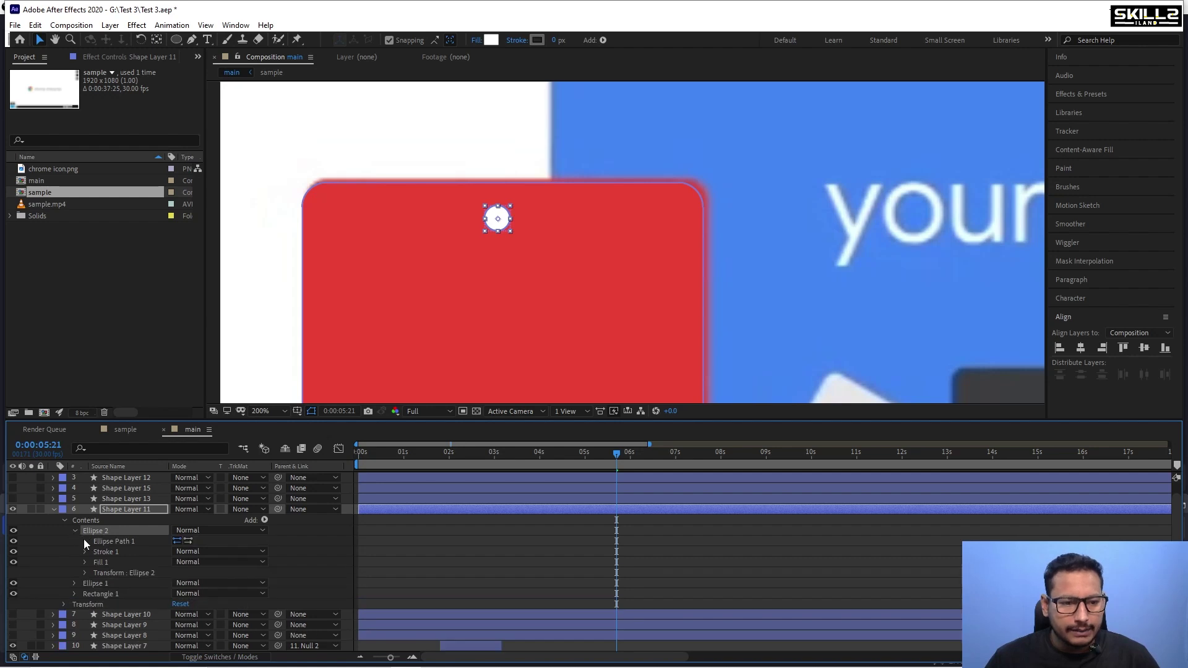
{"action": "left_click", "coordinate": [85, 573]}
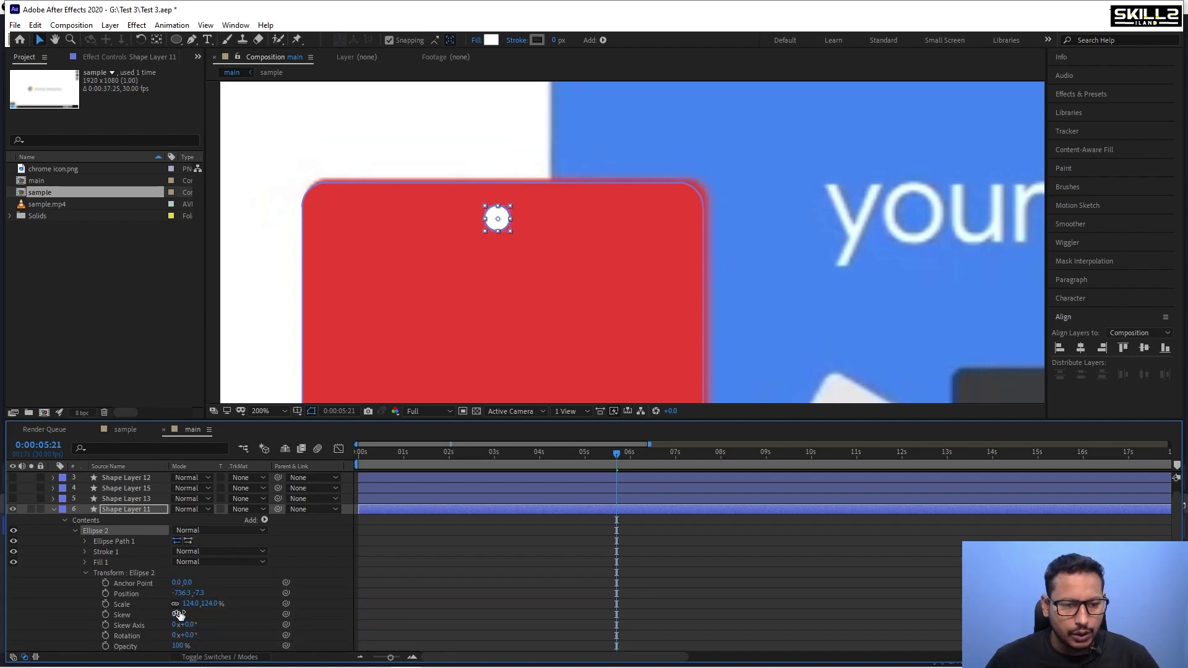
{"action": "left_click_drag", "start_coordinate": [188, 604], "coordinate": [153, 607]}
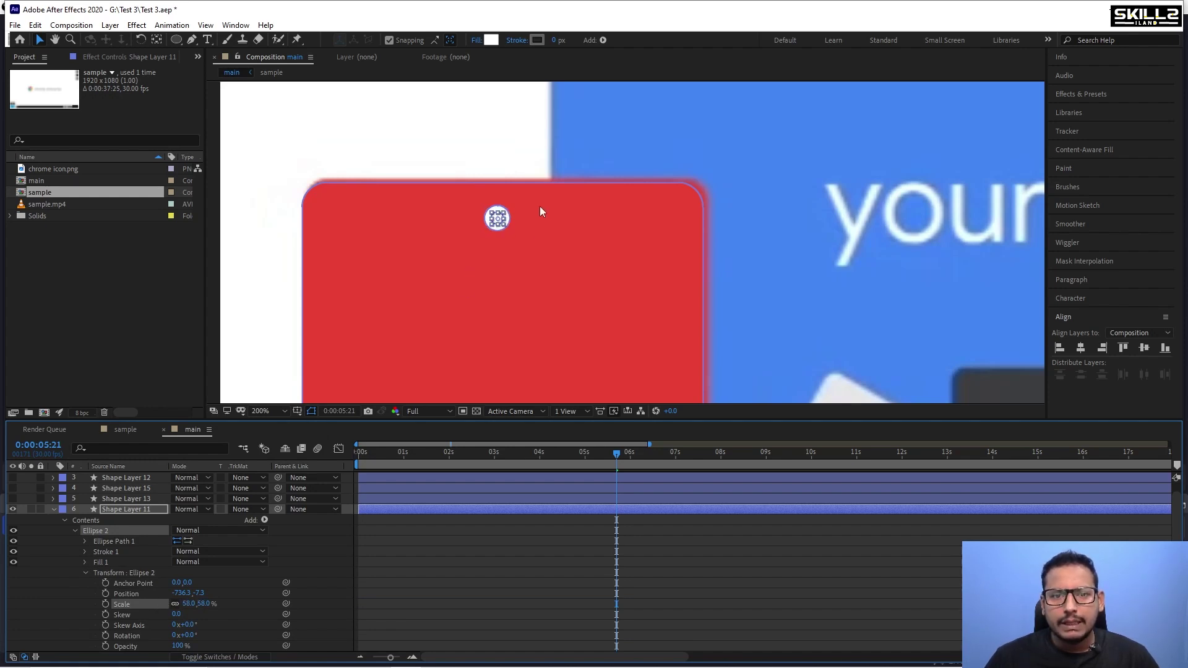
Set the small inner circle's fill to red sampled from the device body, then deselect the layer.
{"action": "left_click", "coordinate": [491, 39]}
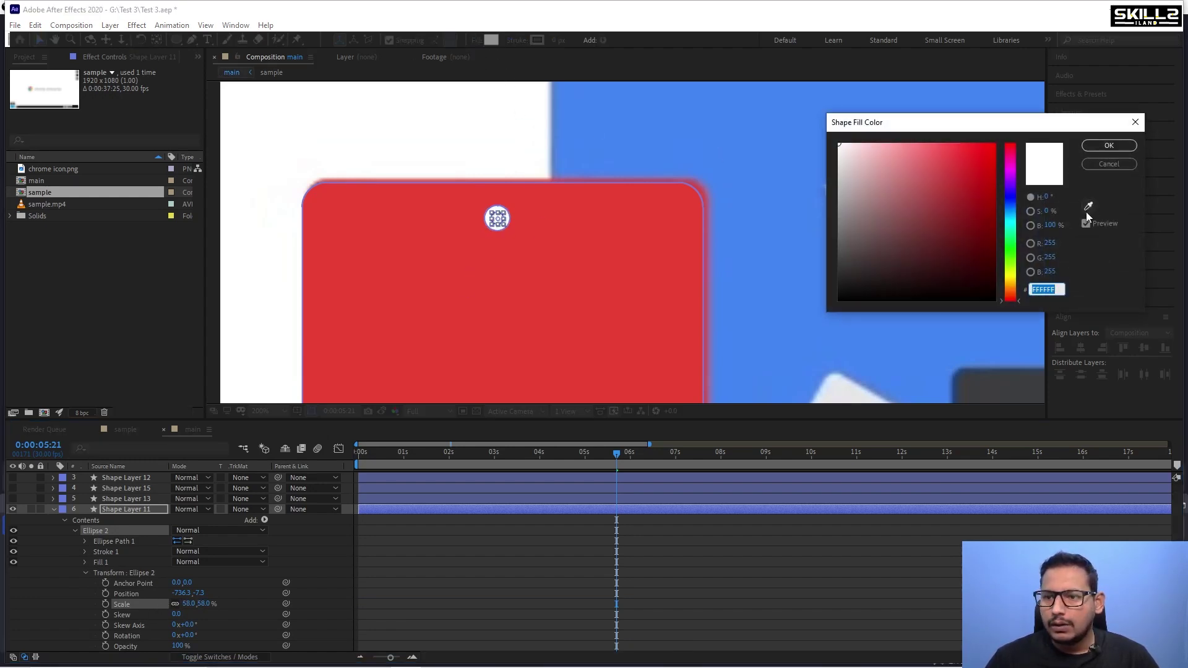
{"action": "left_click", "coordinate": [1089, 207]}
{"action": "left_click", "coordinate": [568, 250]}
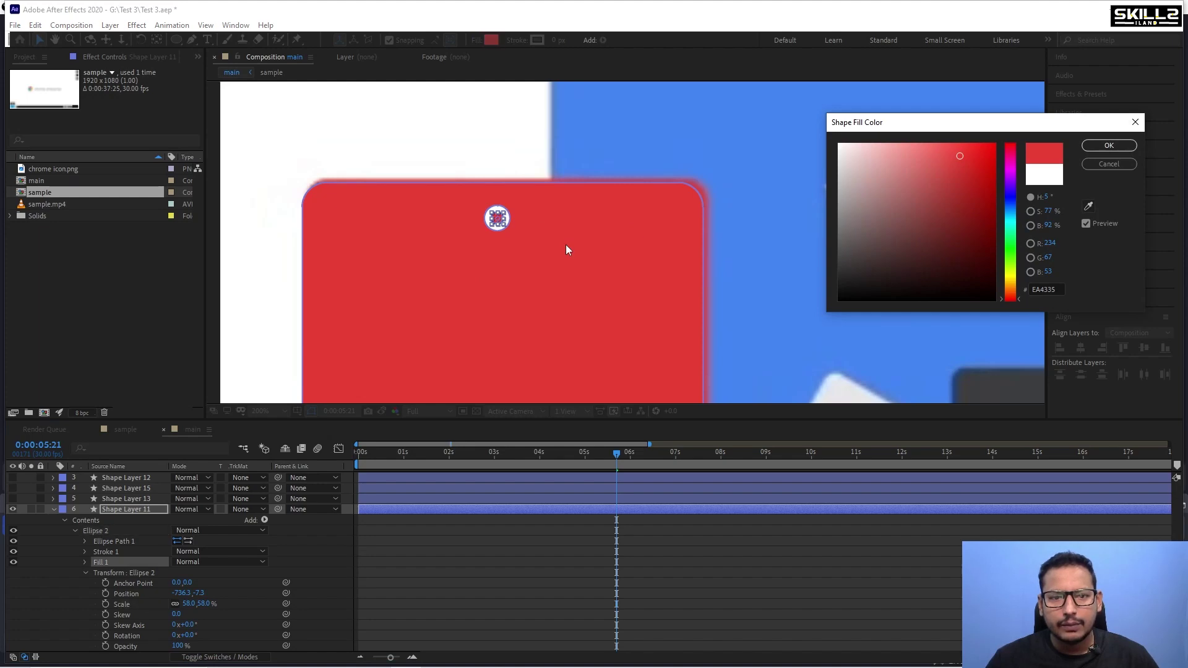
{"action": "left_click", "coordinate": [1109, 145]}
{"action": "left_click", "coordinate": [389, 138]}
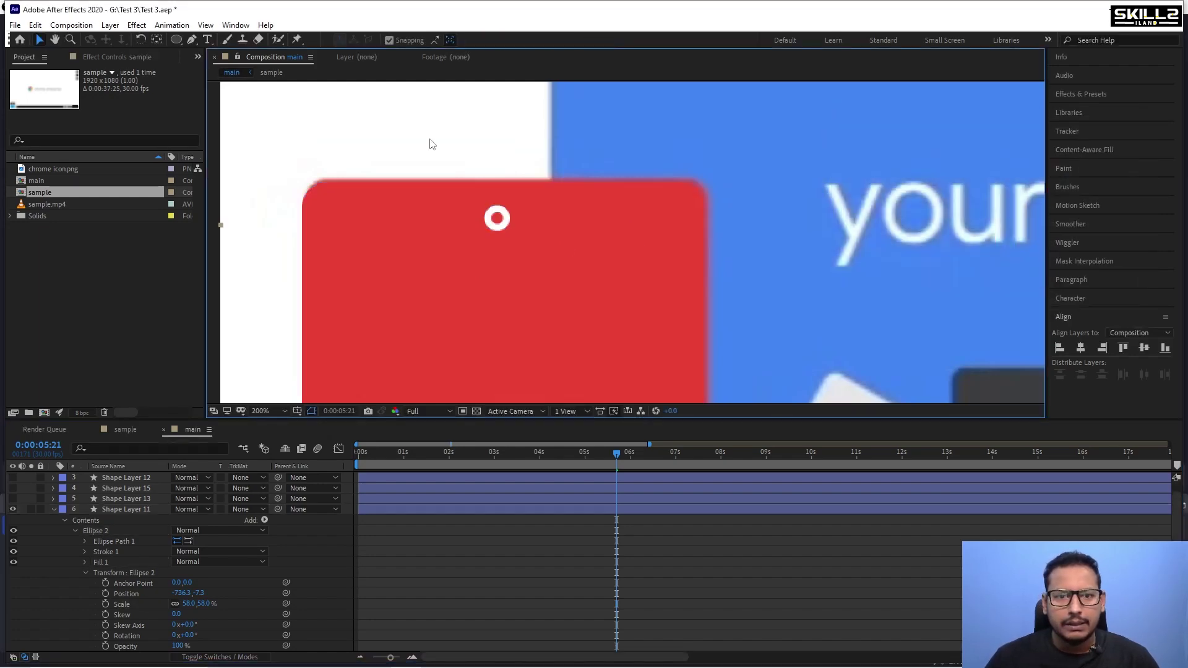
Examine the whole composition and preview the device scene's playback.
{"action": "scroll", "coordinate": [443, 173], "scroll_direction": "down", "scroll_amount": 2}
{"action": "scroll", "coordinate": [448, 179], "scroll_direction": "down", "scroll_amount": 1}
{"action": "scroll", "coordinate": [445, 240], "scroll_direction": "down", "scroll_amount": 1}
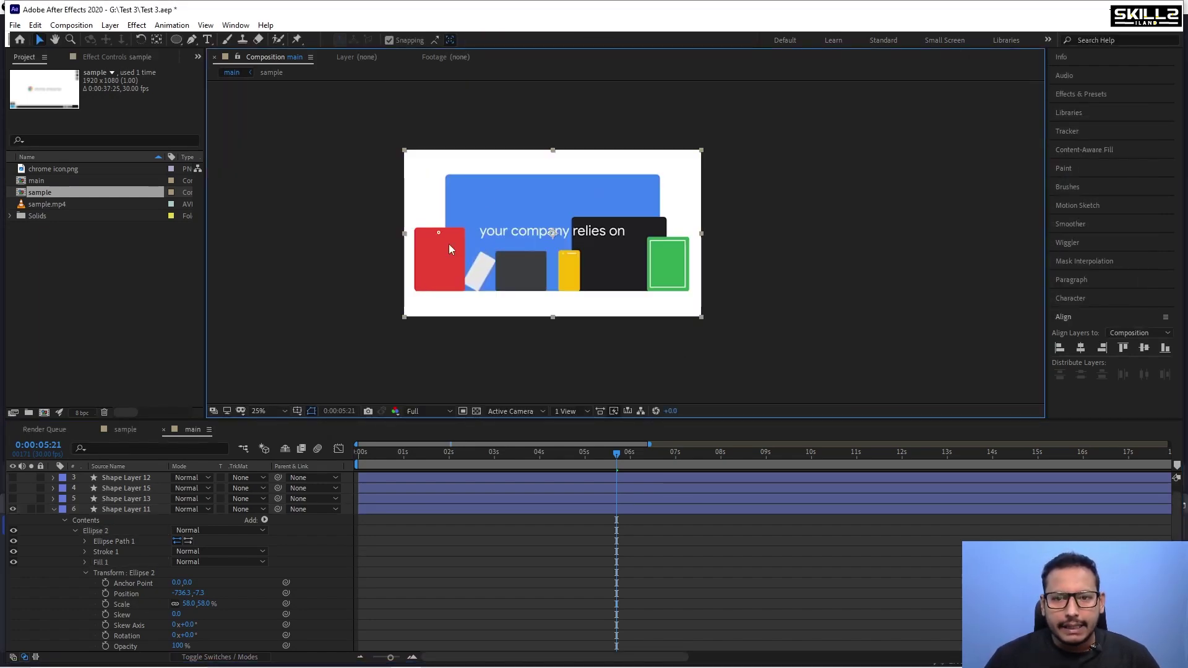
{"action": "scroll", "coordinate": [495, 185], "scroll_direction": "up", "scroll_amount": 1}
{"action": "scroll", "coordinate": [440, 193], "scroll_direction": "down", "scroll_amount": 2}
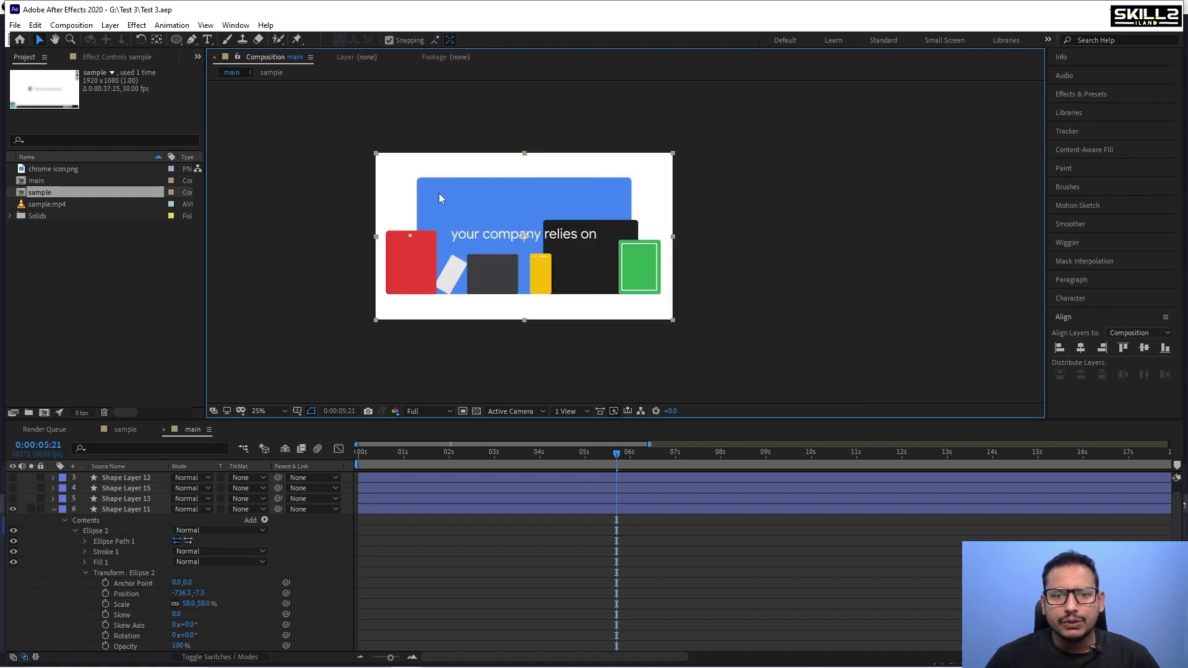
{"action": "scroll", "coordinate": [455, 220], "scroll_direction": "up", "scroll_amount": 2}
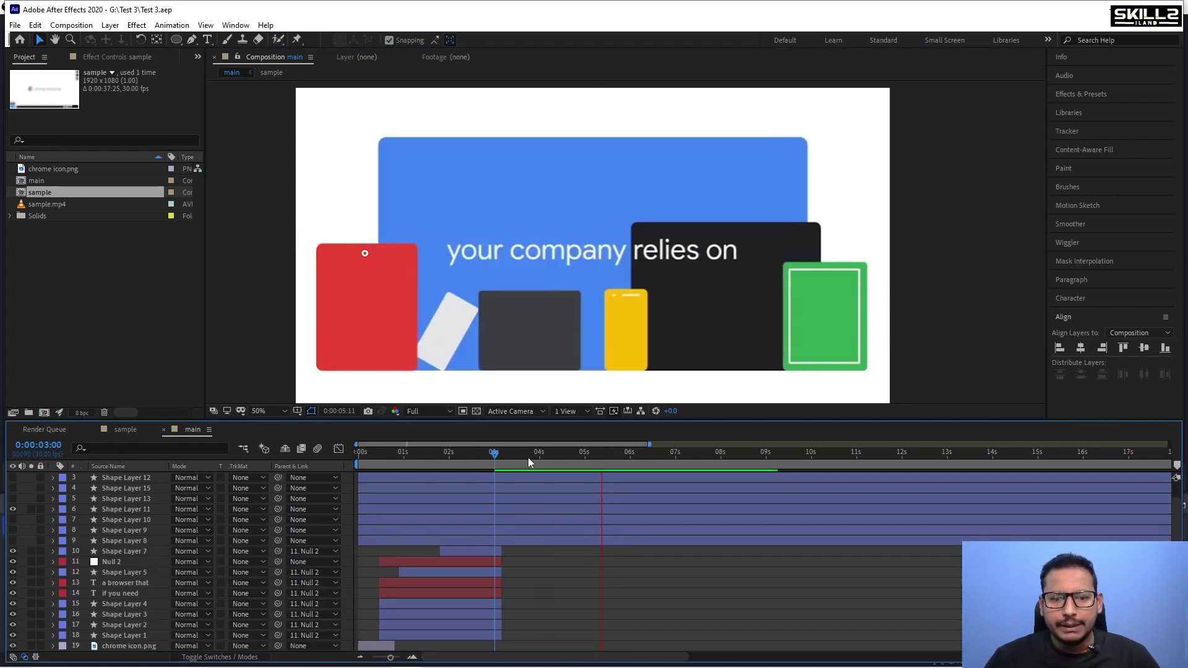
{"action": "key", "text": "space"}
Trim the start of Shape Layers 8 to 13 and 15 to 0:00:02:21 and save the project.
{"action": "left_click_drag", "start_coordinate": [519, 454], "coordinate": [500, 496]}
{"action": "scroll", "coordinate": [501, 496], "scroll_direction": "up", "scroll_amount": 2}
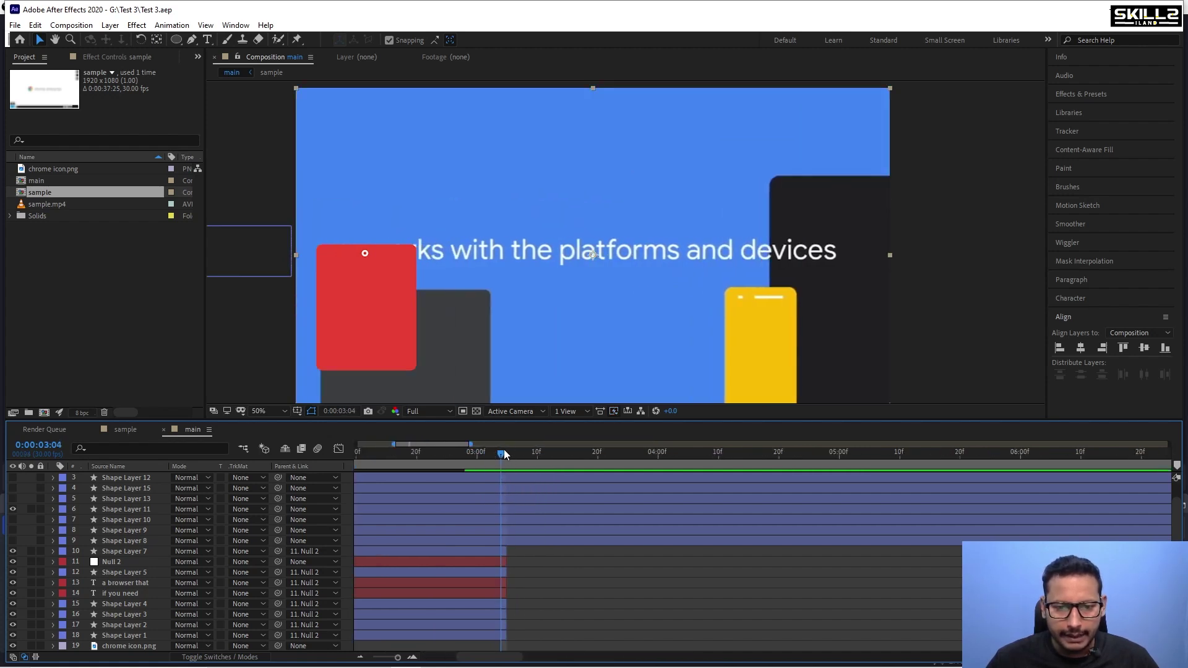
{"action": "mouse_move", "coordinate": [504, 454]}
{"action": "left_mouse_down"}
{"action": "mouse_move", "coordinate": [466, 464]}
{"action": "mouse_move", "coordinate": [479, 468]}
{"action": "mouse_move", "coordinate": [425, 543]}
{"action": "left_mouse_up"}
{"action": "left_click", "coordinate": [425, 543]}
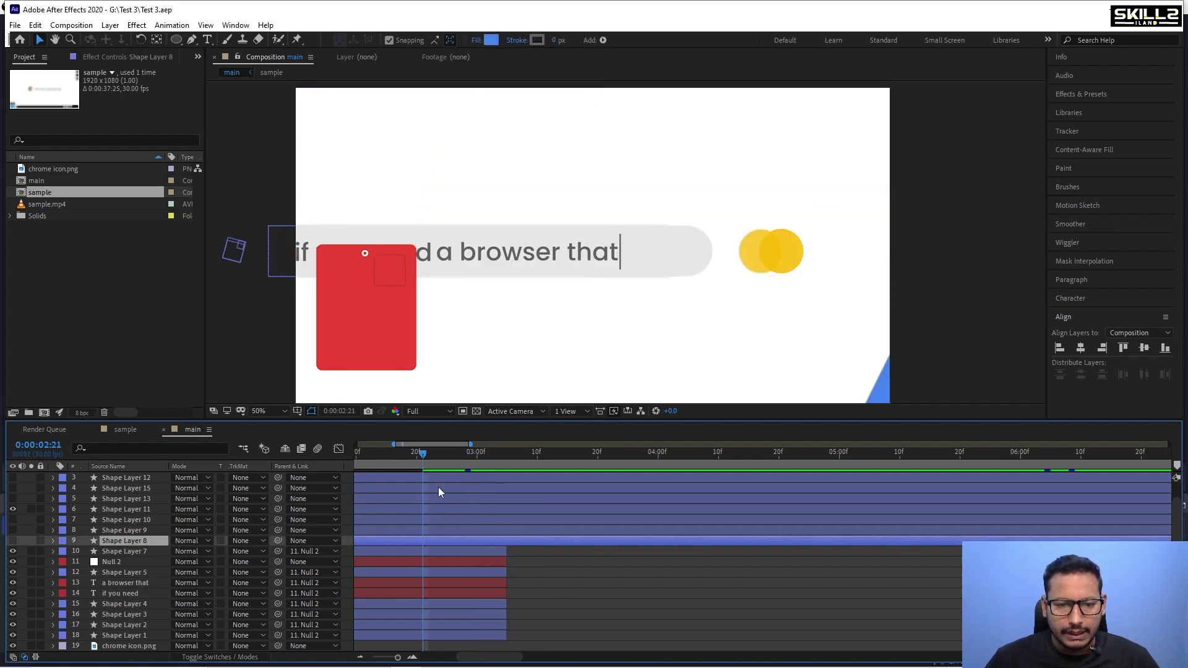
{"action": "left_click", "coordinate": [439, 478], "text": "shift"}
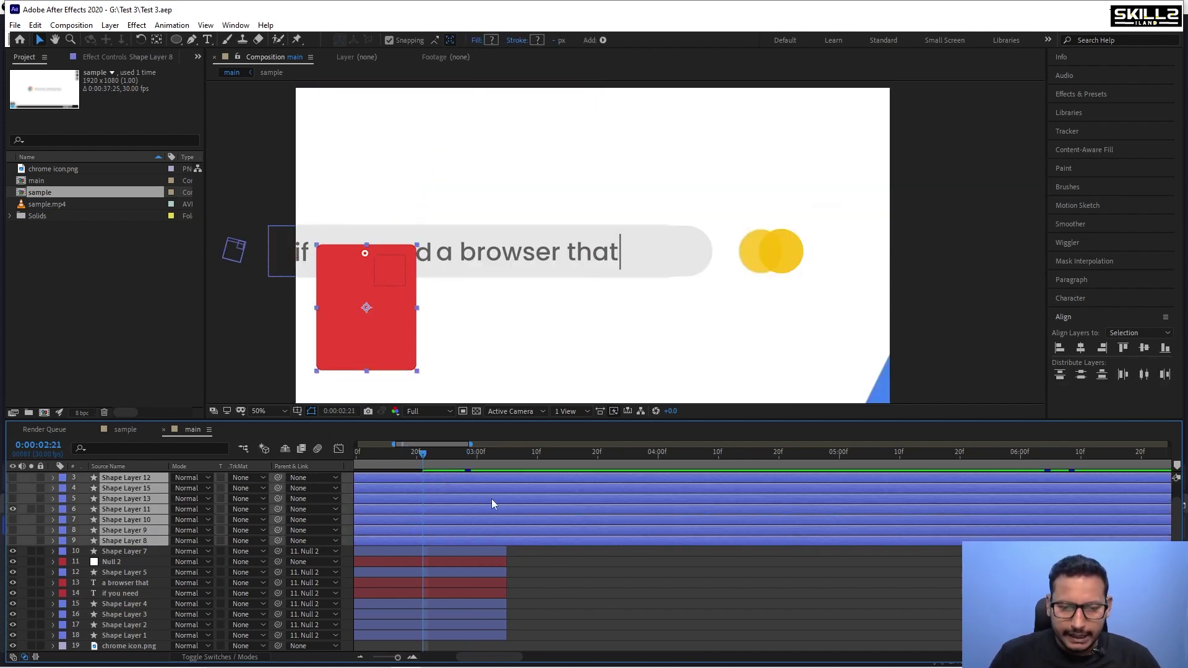
{"action": "key", "text": "alt+bracketleft"}
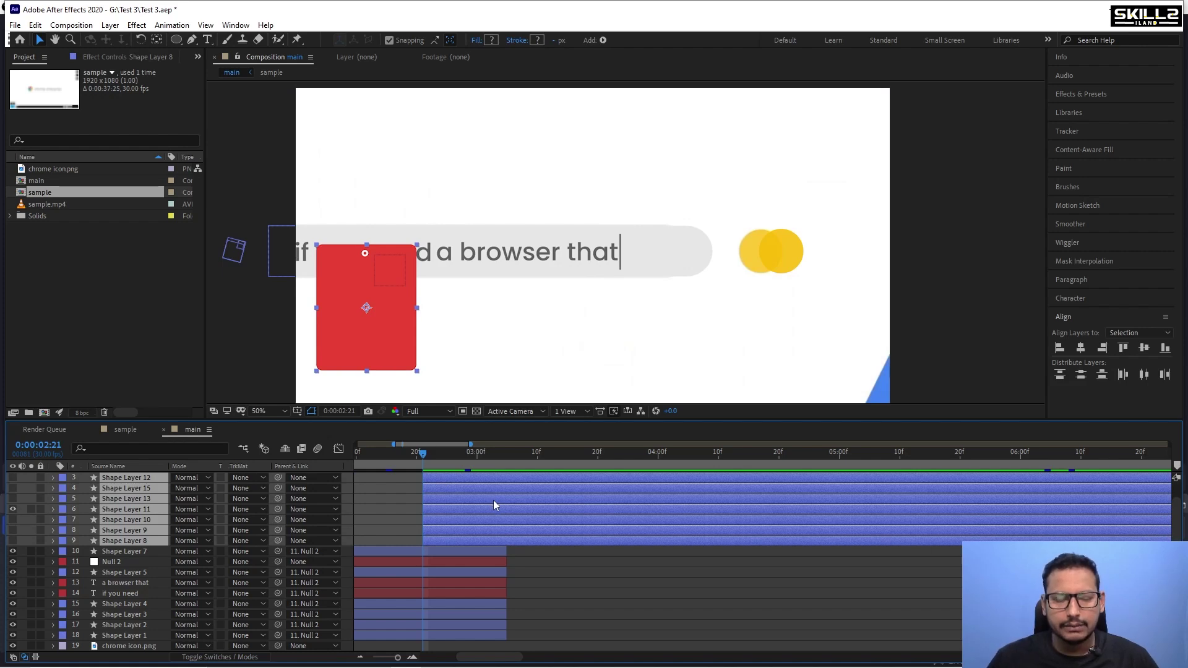
{"action": "key", "text": "ctrl+s"}
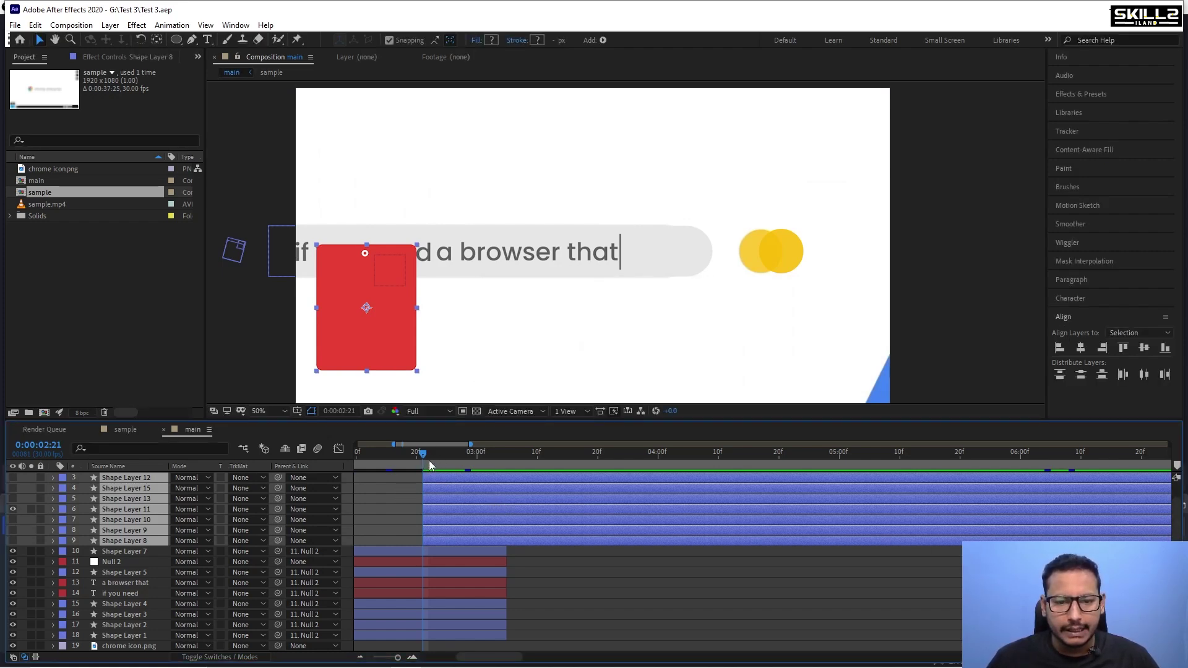
Go to 0:00:03:22 and make Shape Layers 9, 10, 12, 13 and 15 visible alongside Shape Layer 11, keeping Shape Layer 8 hidden.
{"action": "left_click_drag", "start_coordinate": [422, 455], "coordinate": [451, 488]}
{"action": "scroll", "coordinate": [356, 491], "scroll_direction": "down", "scroll_amount": 2}
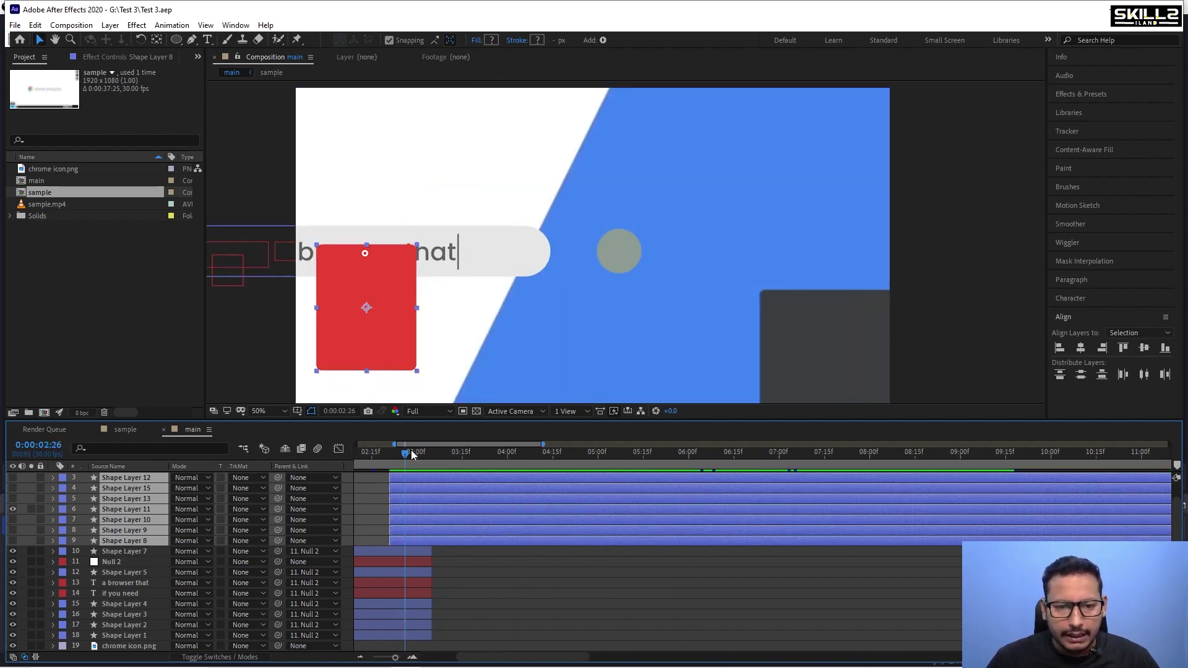
{"action": "left_click_drag", "start_coordinate": [411, 454], "coordinate": [485, 459]}
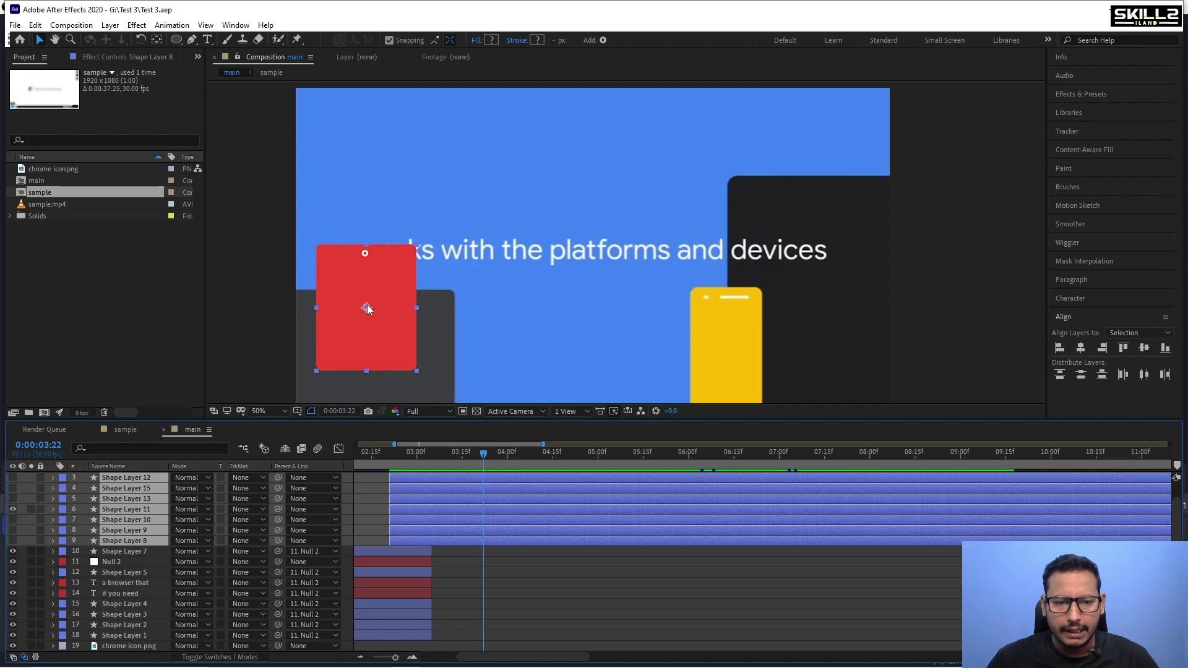
{"action": "key", "text": "y"}
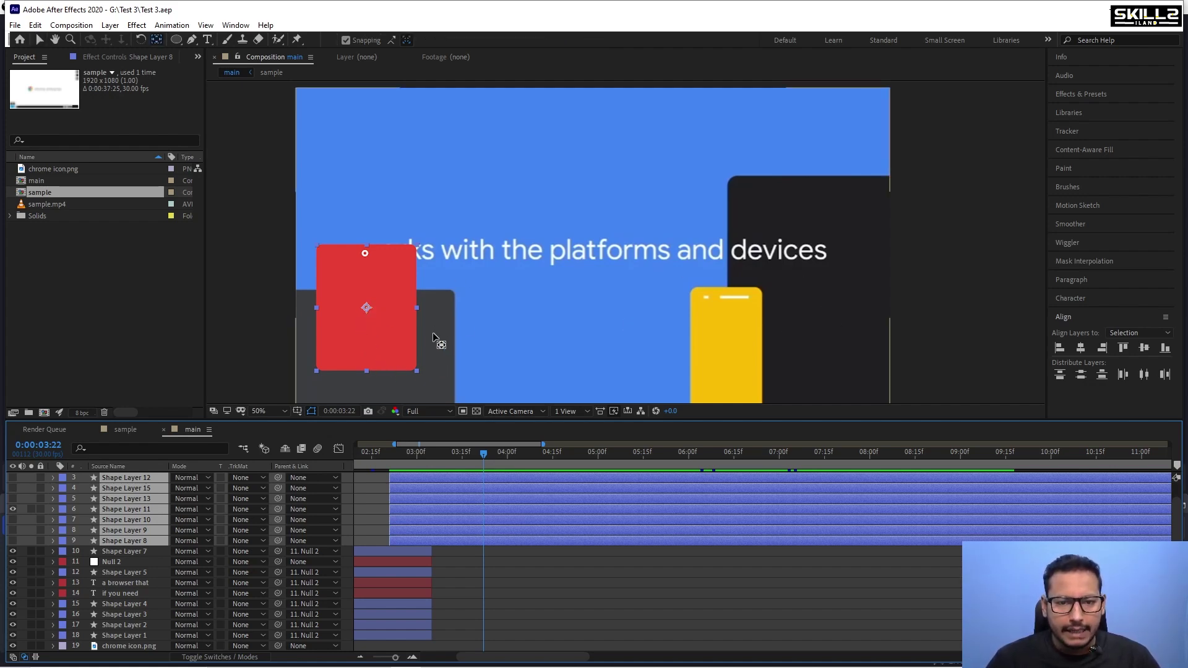
{"action": "left_click", "coordinate": [476, 537]}
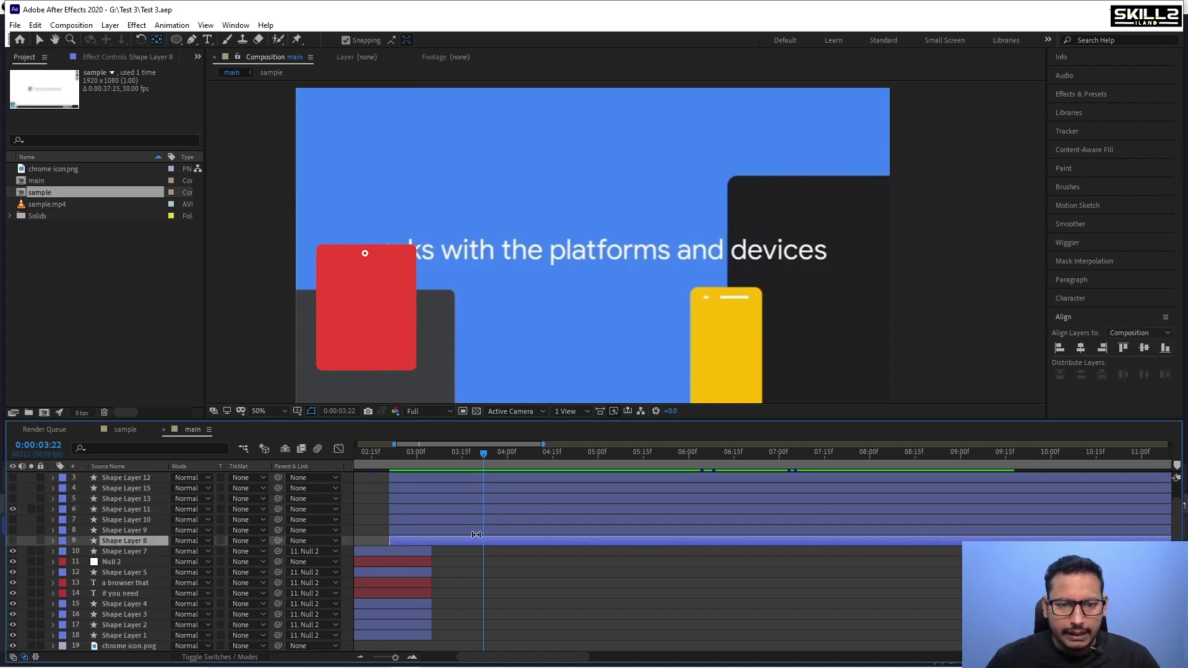
{"action": "left_click", "coordinate": [476, 529]}
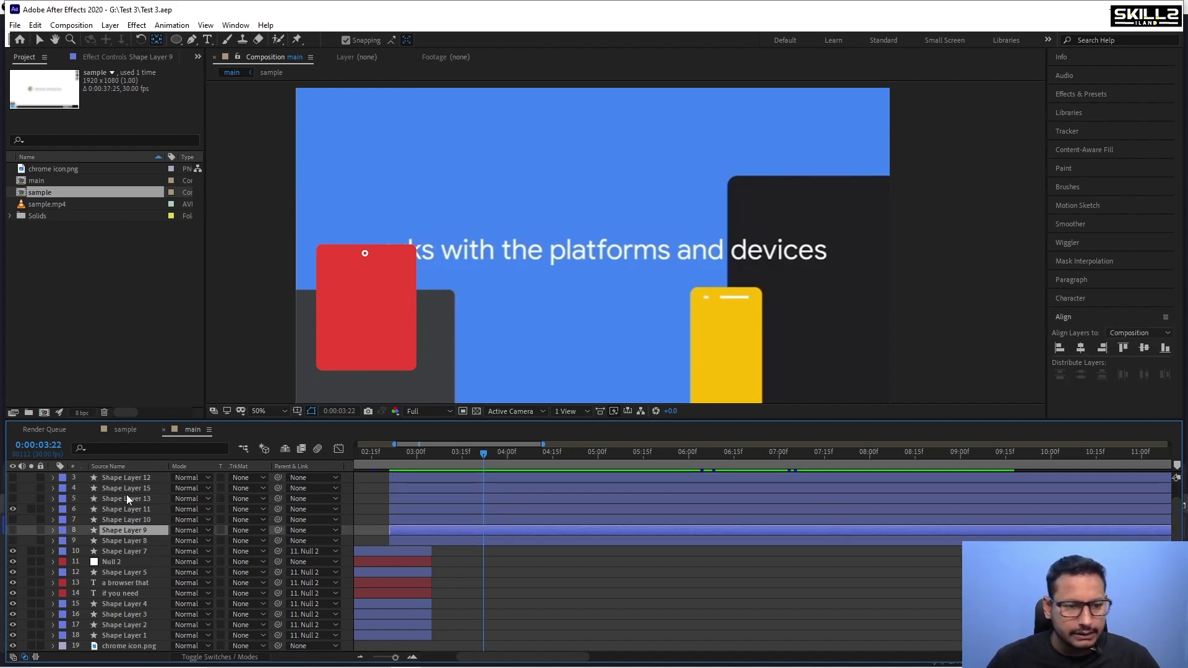
{"action": "left_click_drag", "start_coordinate": [13, 477], "coordinate": [12, 540]}
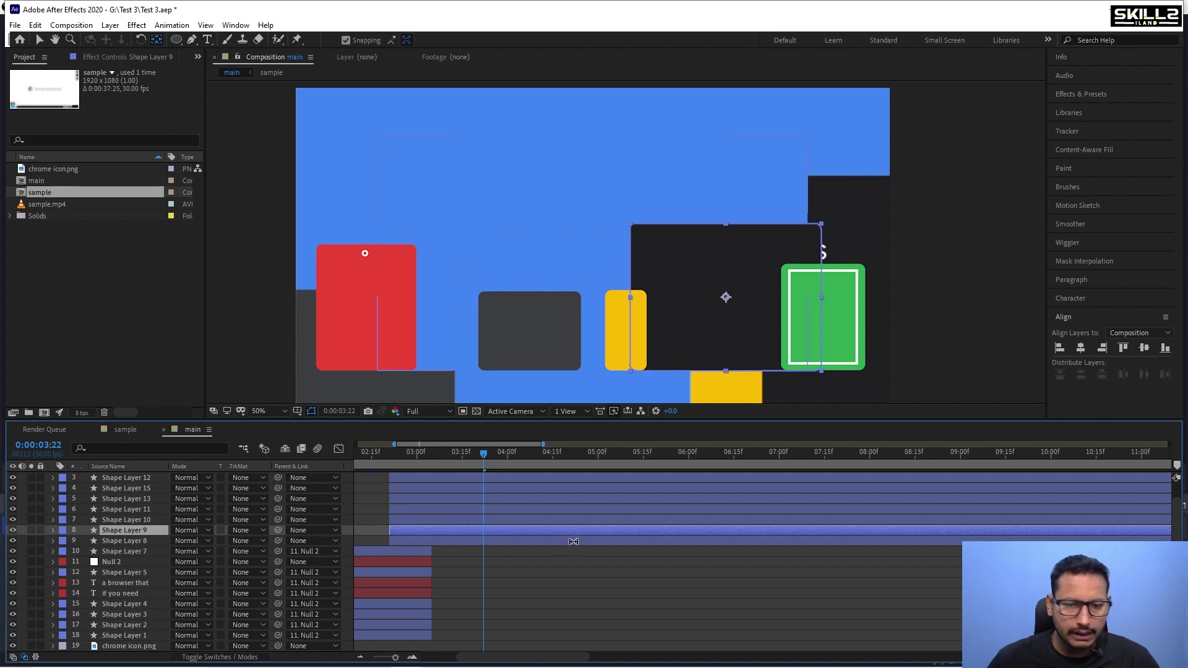
{"action": "left_click", "coordinate": [485, 541]}
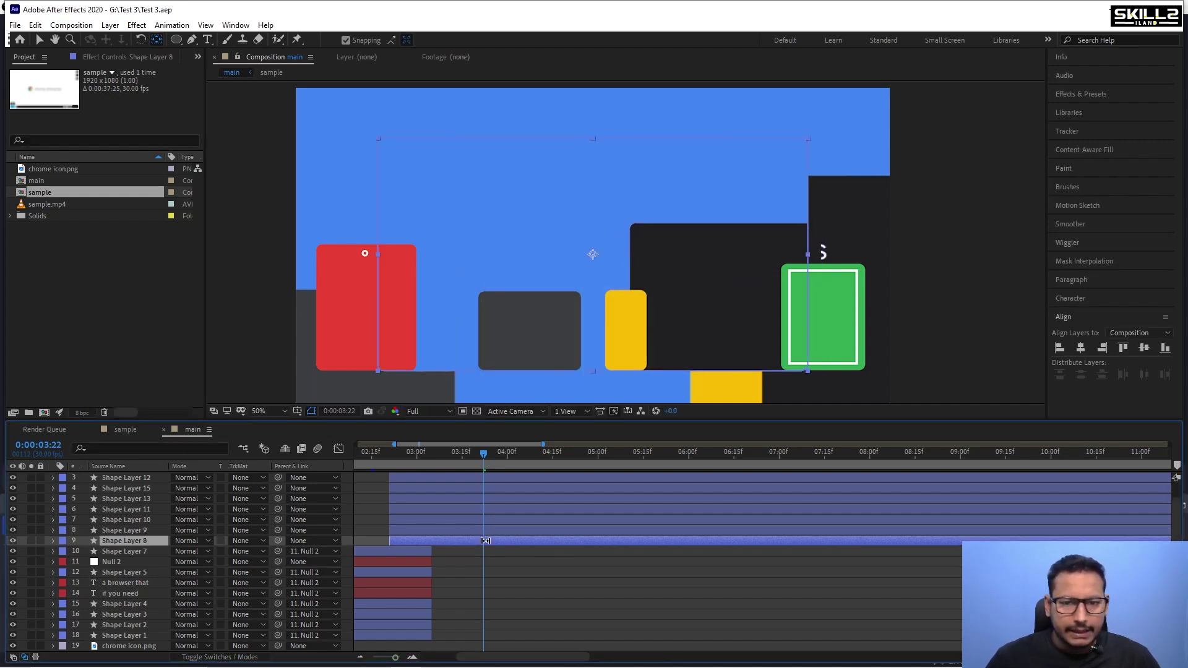
{"action": "left_click", "coordinate": [12, 542]}
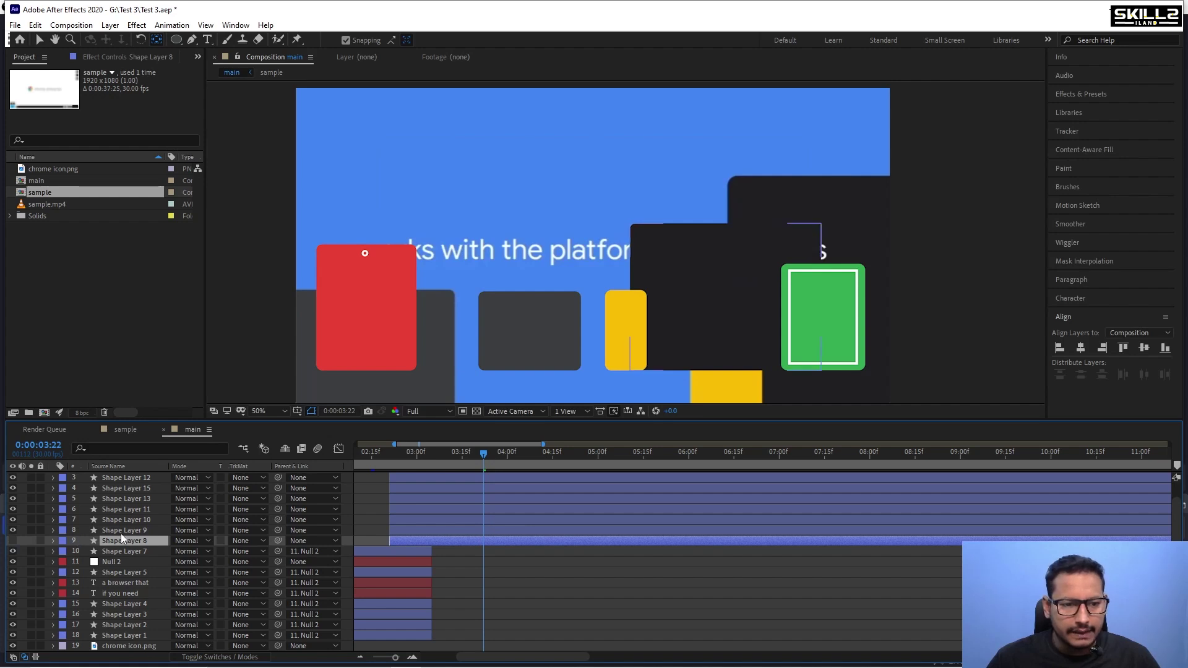
Go to 0:00:04:04, save the project, and move Shape Layer 10 below Shape Layer 9 in the layer stack.
{"action": "left_click_drag", "start_coordinate": [485, 447], "coordinate": [519, 494]}
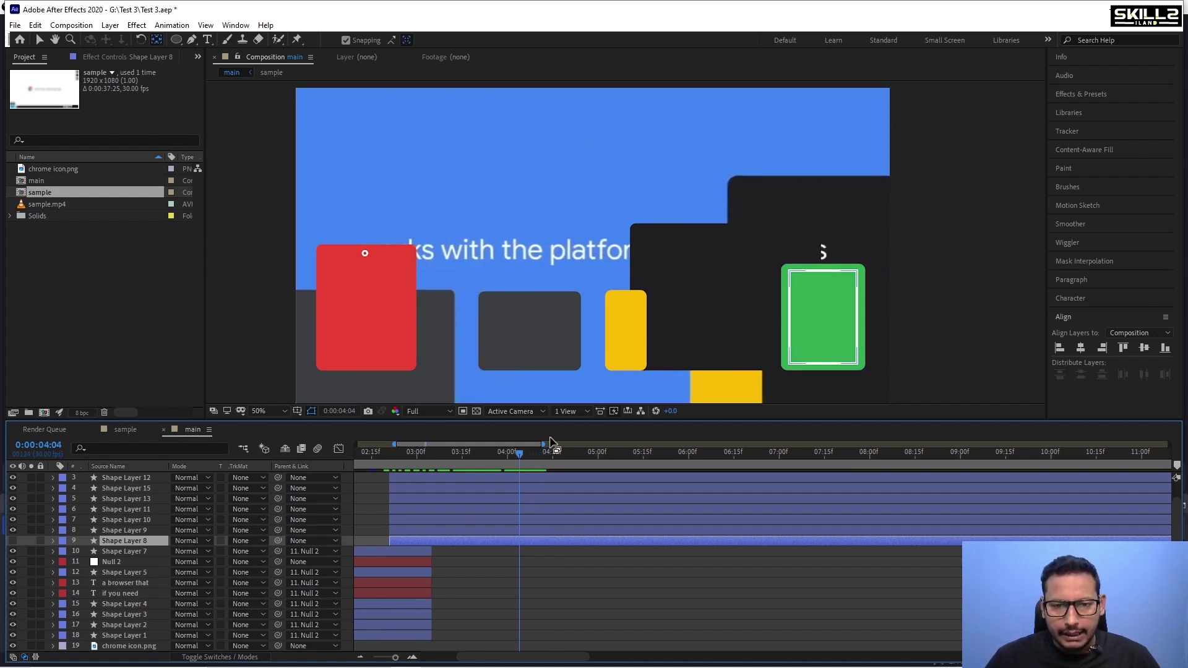
{"action": "left_click", "coordinate": [559, 347]}
{"action": "key", "text": "ctrl+s"}
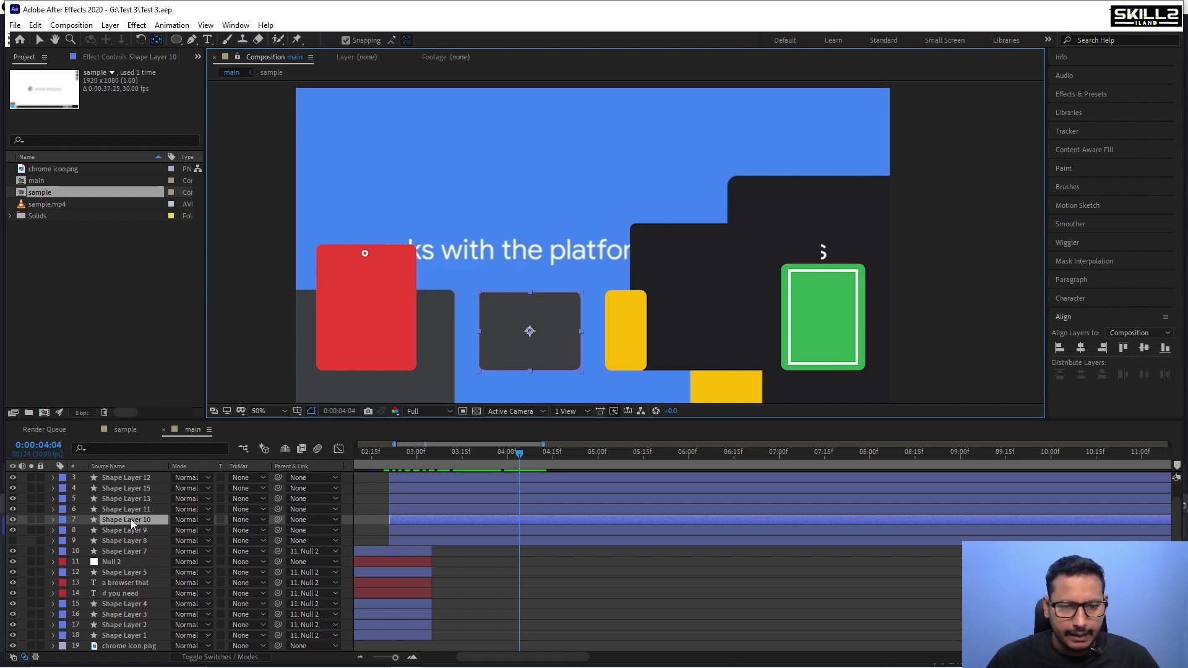
{"action": "left_click_drag", "start_coordinate": [131, 518], "coordinate": [131, 532]}
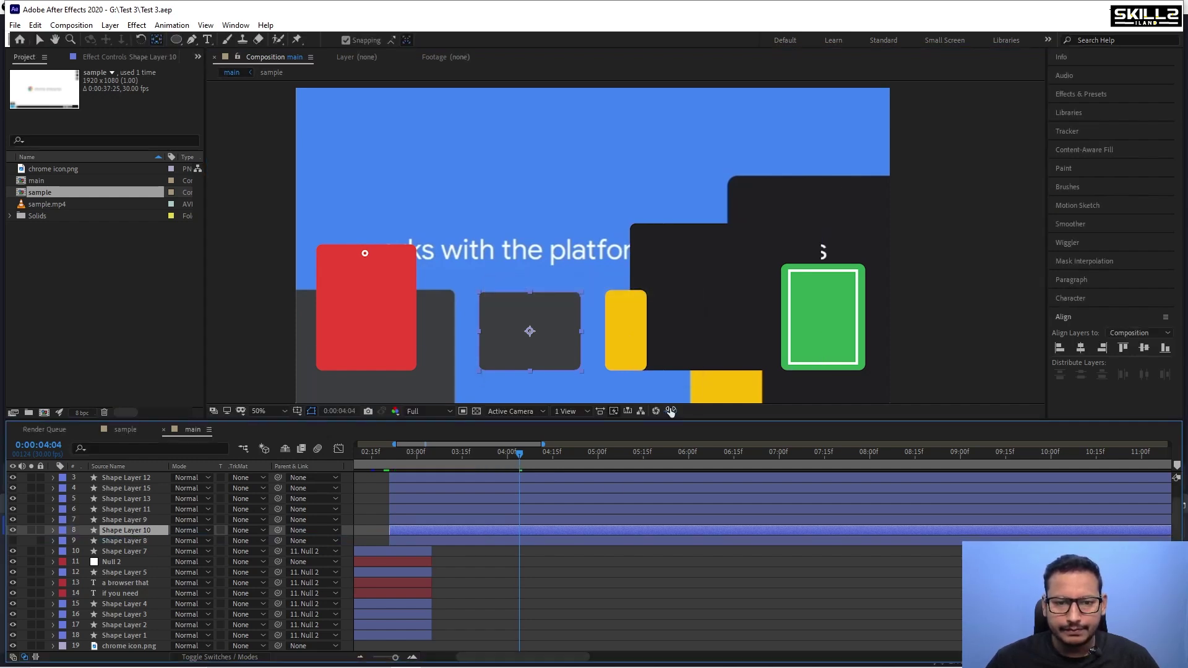
Move Shape Layer 10 over the large grey device in the composition's lower-left corner and scale it to 168%.
{"action": "key", "text": "shift+Left"}
{"action": "key", "text": "shift+Left"}
{"action": "key", "text": "shift+Left"}
{"action": "key", "text": "shift+Left"}
{"action": "key", "text": "shift+Left"}
{"action": "key", "text": "shift+Left"}
{"action": "key", "text": "shift+Left"}
{"action": "key", "text": "shift+Left"}
{"action": "key", "text": "shift+Left"}
{"action": "key", "text": "shift+Left"}
{"action": "key", "text": "shift+Left"}
{"action": "key", "text": "shift+Left"}
{"action": "key", "text": "shift+Left"}
{"action": "key", "text": "shift+Left"}
{"action": "key", "text": "shift+Left"}
{"action": "key", "text": "shift+Left"}
{"action": "key", "text": "shift+Left"}
{"action": "key", "text": "shift+Left"}
{"action": "key", "text": "shift+Left"}
{"action": "key", "text": "shift+Left"}
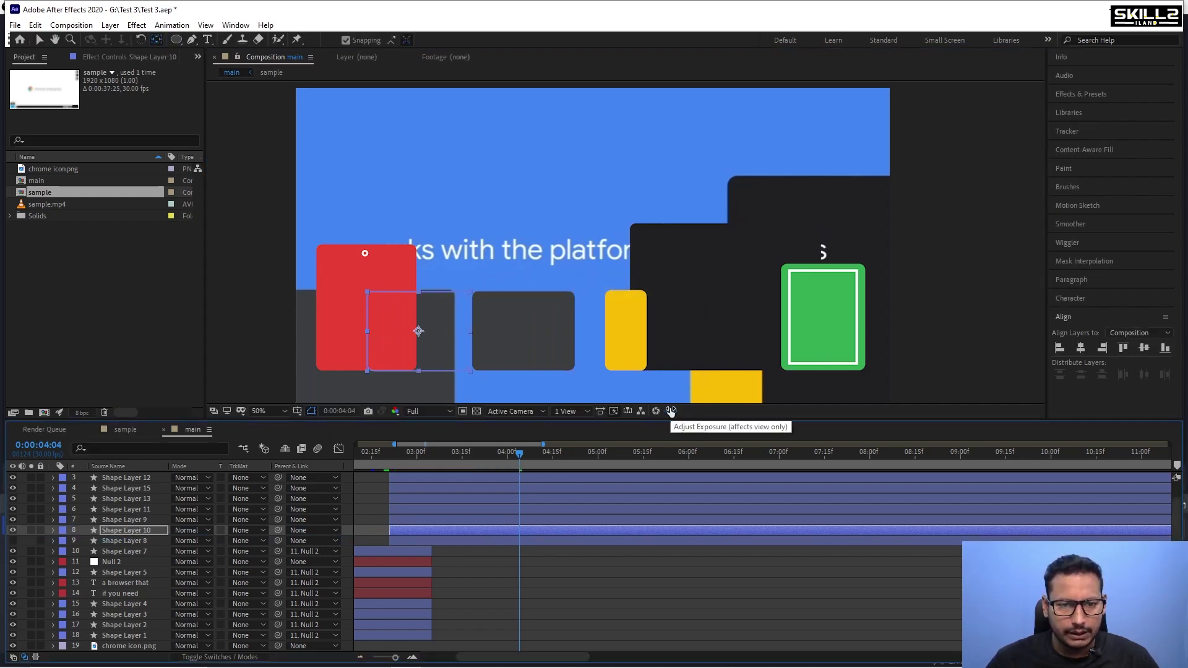
{"action": "key", "text": "shift+Left"}
{"action": "key", "text": "shift+Left"}
{"action": "key", "text": "shift+Left"}
{"action": "key", "text": "shift+Left"}
{"action": "key", "text": "shift+Left"}
{"action": "key", "text": "shift+Left"}
{"action": "key", "text": "shift+Left"}
{"action": "key", "text": "shift+Left"}
{"action": "key", "text": "shift+Left"}
{"action": "key", "text": "shift+Left"}
{"action": "key", "text": "shift+Left"}
{"action": "key", "text": "shift+Left"}
{"action": "key", "text": "shift+Left"}
{"action": "key", "text": "shift+Left"}
{"action": "key", "text": "shift+Left"}
{"action": "key", "text": "shift+Left"}
{"action": "key", "text": "shift+Left"}
{"action": "key", "text": "shift+Left"}
{"action": "key", "text": "shift+Down"}
{"action": "key", "text": "shift+Down"}
{"action": "key", "text": "shift+Down"}
{"action": "key", "text": "shift+Down"}
{"action": "key", "text": "shift+Down"}
{"action": "key", "text": "shift+Down"}
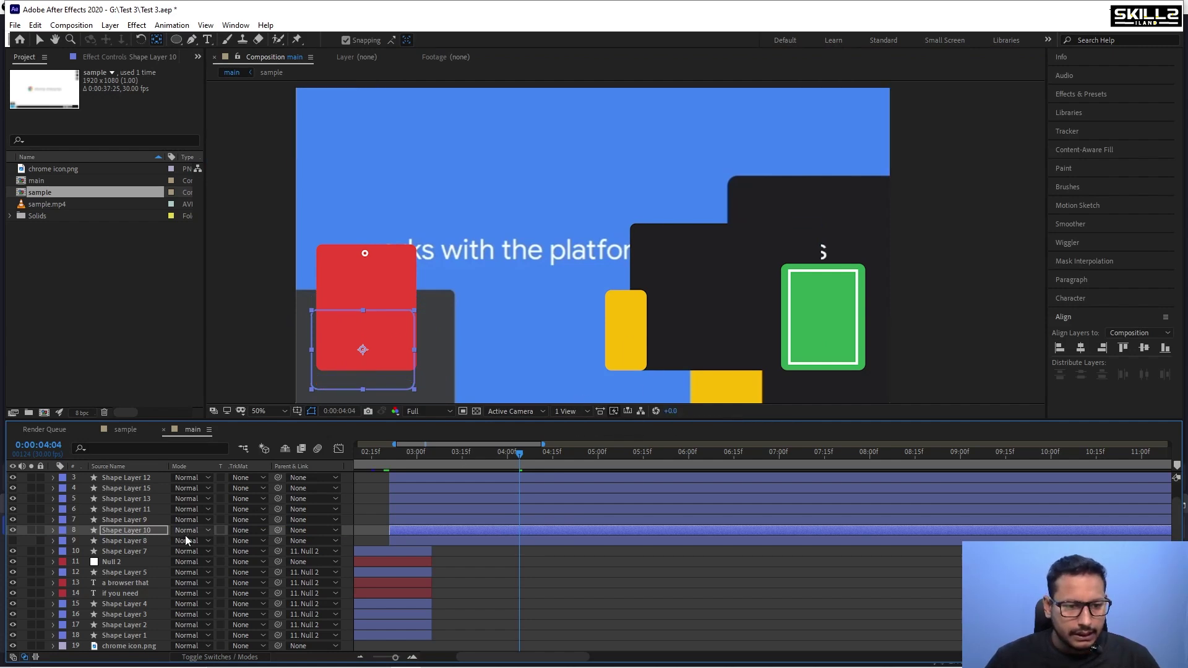
{"action": "key", "text": "s"}
{"action": "left_click_drag", "start_coordinate": [187, 541], "coordinate": [237, 549]}
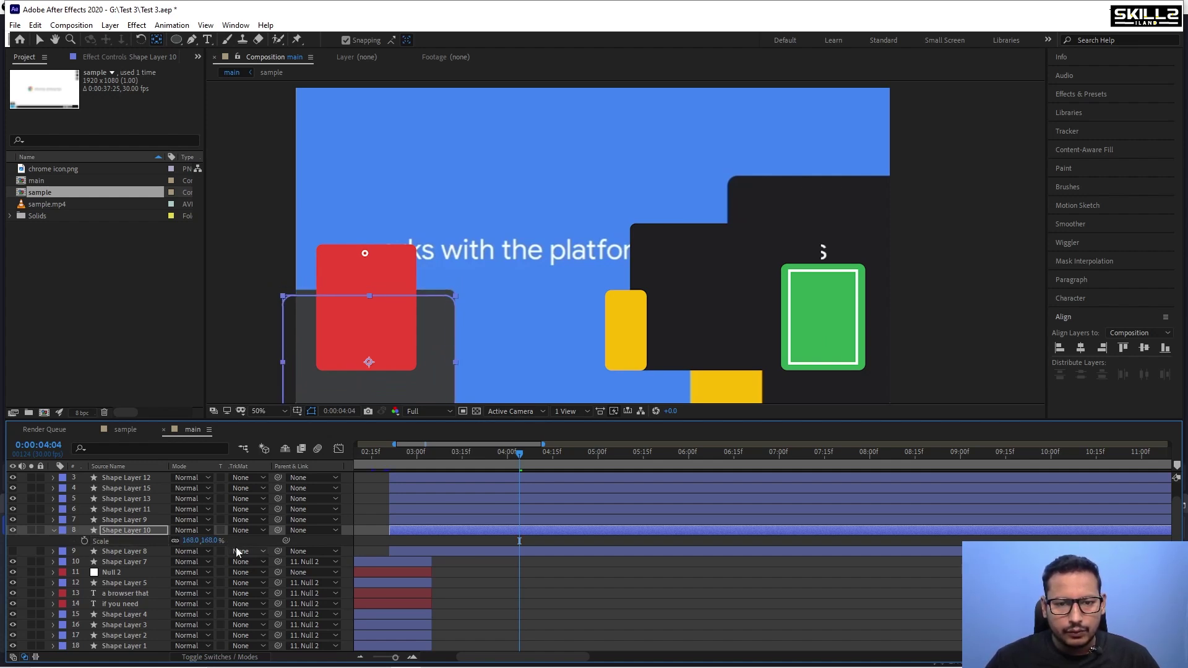
Move Shape Layer 9 right over the large black device at the composition's right edge and scale it to 163%.
{"action": "left_click", "coordinate": [532, 519]}
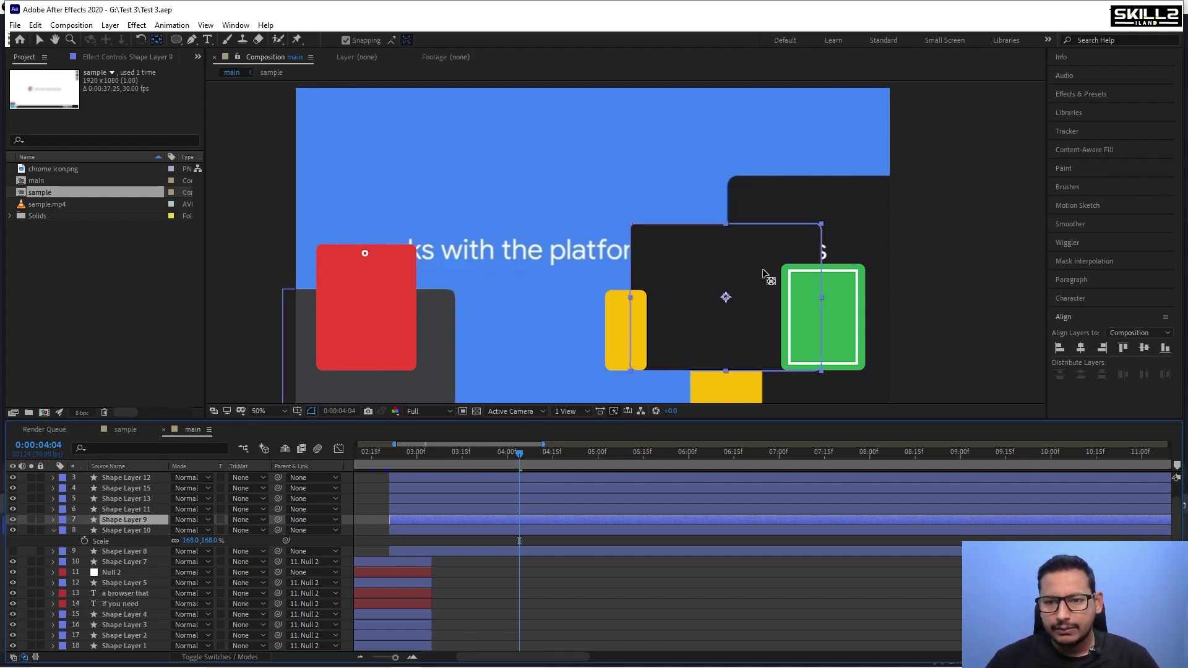
{"action": "key", "text": "shift+Right"}
{"action": "key", "text": "shift+Right"}
{"action": "key", "text": "shift+Right"}
{"action": "key", "text": "shift+Right"}
{"action": "key", "text": "shift+Right"}
{"action": "key", "text": "shift+Right"}
{"action": "key", "text": "shift+Right"}
{"action": "key", "text": "shift+Right"}
{"action": "key", "text": "shift+Right"}
{"action": "key", "text": "shift+Right"}
{"action": "key", "text": "shift+Right"}
{"action": "key", "text": "shift+Right"}
{"action": "key", "text": "shift+Right"}
{"action": "key", "text": "shift+Right"}
{"action": "key", "text": "shift+Right"}
{"action": "key", "text": "shift+Right"}
{"action": "key", "text": "shift+Right"}
{"action": "key", "text": "shift+Right"}
{"action": "key", "text": "shift+Right"}
{"action": "key", "text": "shift+Right"}
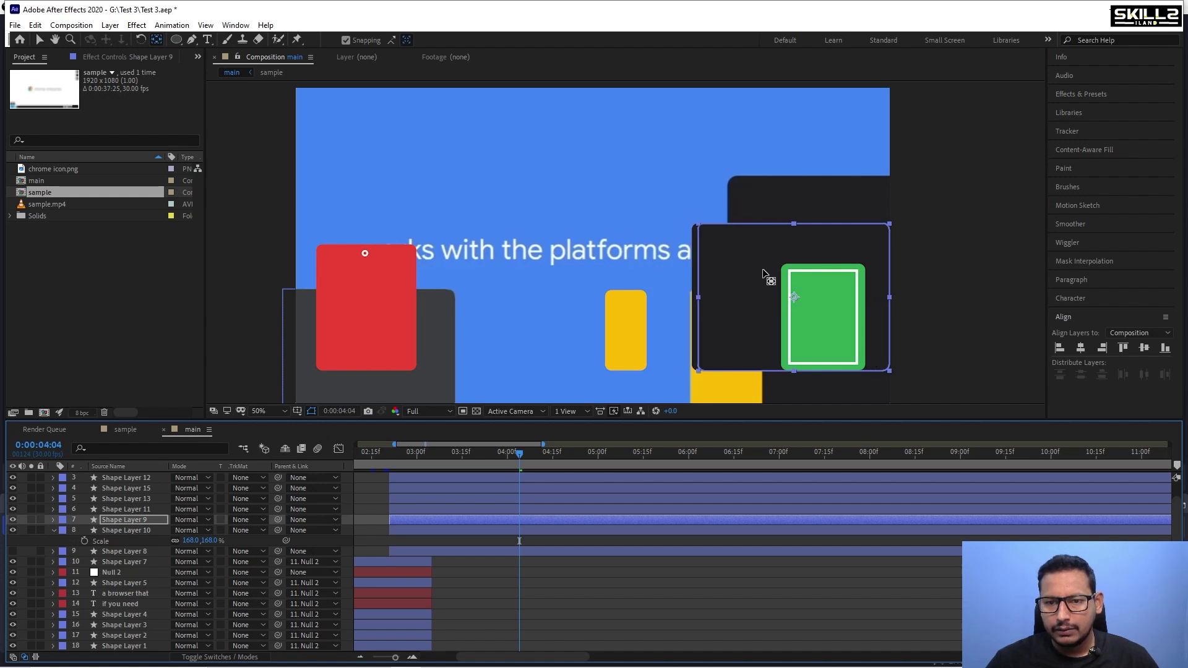
{"action": "key", "text": "shift+Right"}
{"action": "key", "text": "shift+Right"}
{"action": "key", "text": "shift+Right"}
{"action": "key", "text": "shift+Right"}
{"action": "key", "text": "shift+Right"}
{"action": "key", "text": "shift+Right"}
{"action": "key", "text": "shift+Right"}
{"action": "key", "text": "shift+Right"}
{"action": "key", "text": "shift+Right"}
{"action": "key", "text": "shift+Right"}
{"action": "key", "text": "shift+Right"}
{"action": "key", "text": "shift+Right"}
{"action": "key", "text": "shift+Right"}
{"action": "key", "text": "shift+Right"}
{"action": "key", "text": "shift+Right"}
{"action": "key", "text": "shift+Right"}
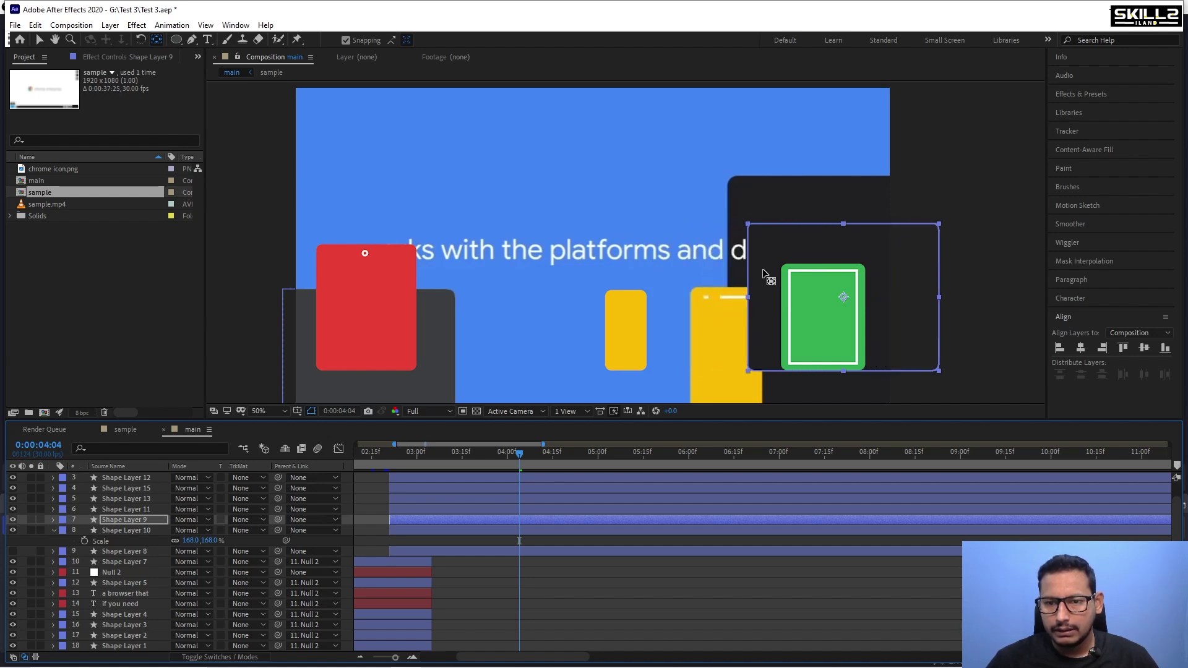
{"action": "key", "text": "shift+Right"}
{"action": "key", "text": "shift+Right"}
{"action": "key", "text": "s"}
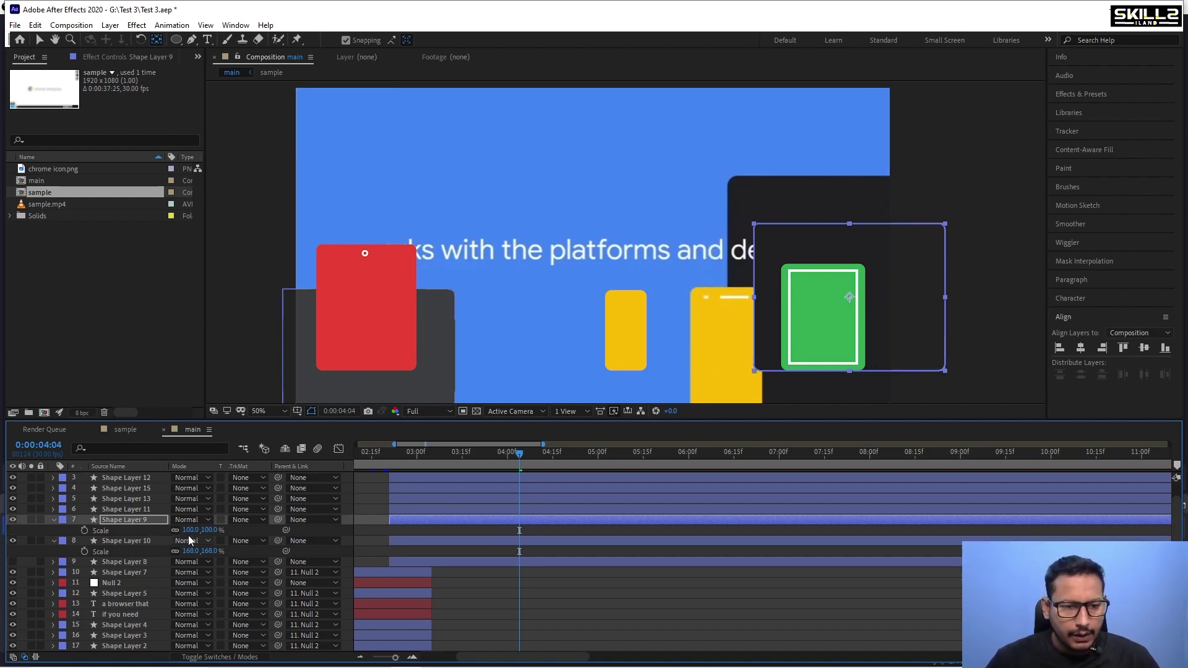
{"action": "left_click_drag", "start_coordinate": [190, 531], "coordinate": [235, 539]}
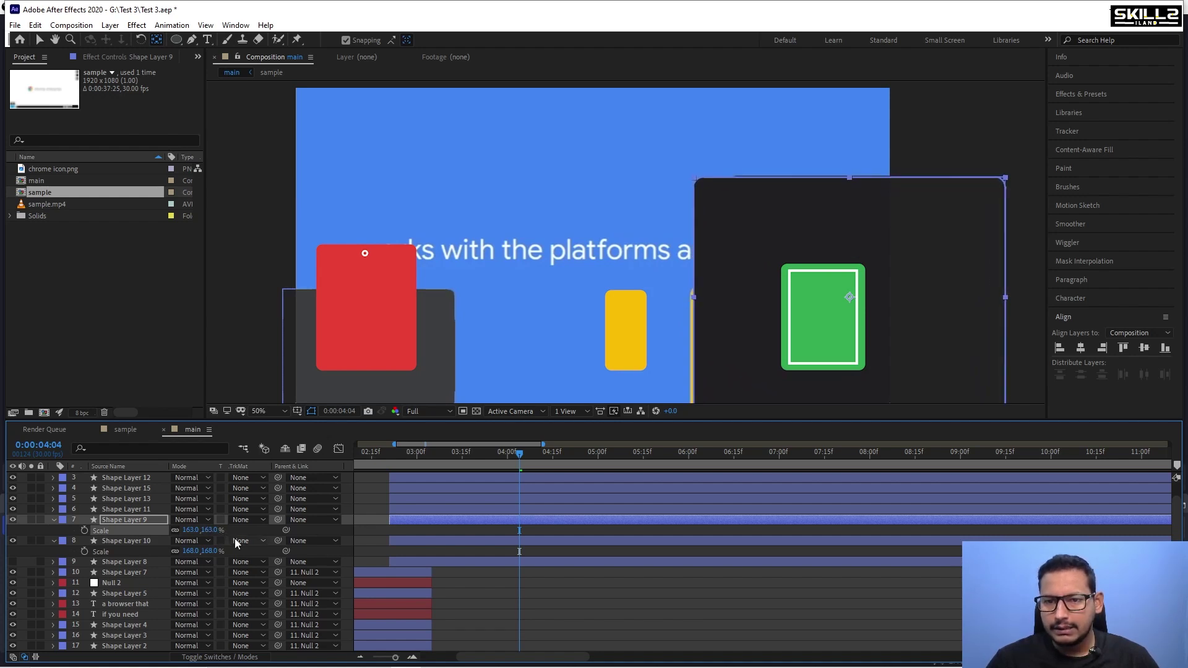
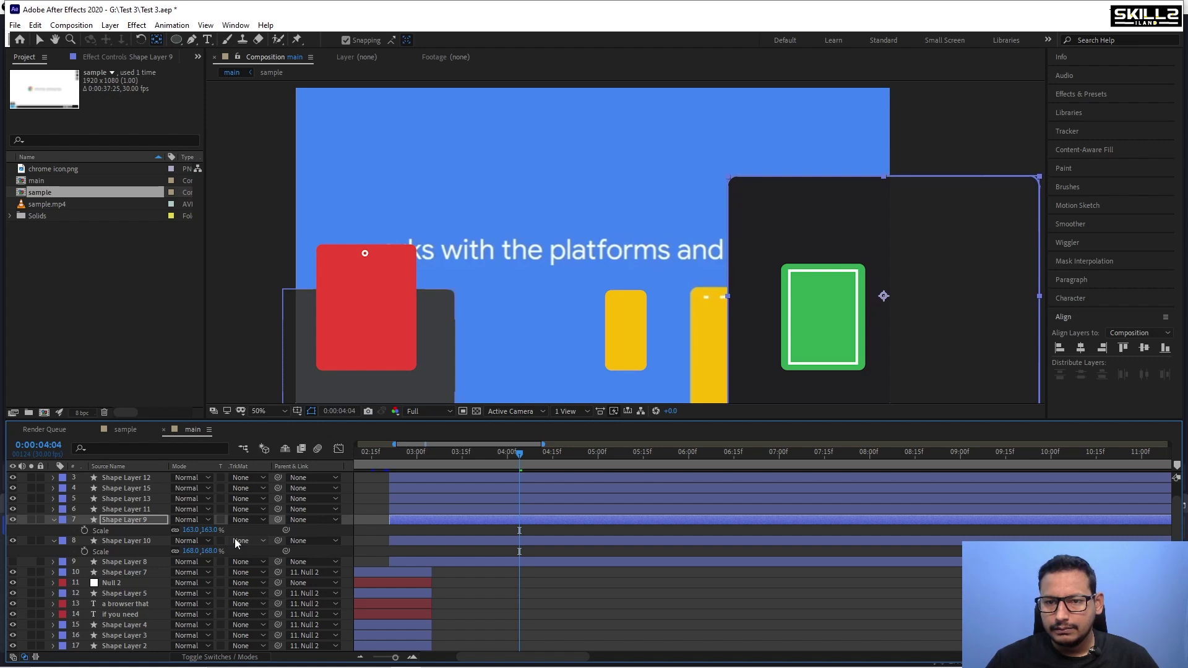
Make Shape Layer 16, the phone's white top details, visible and parent it to Shape Layer 12.
{"action": "left_click", "coordinate": [138, 477]}
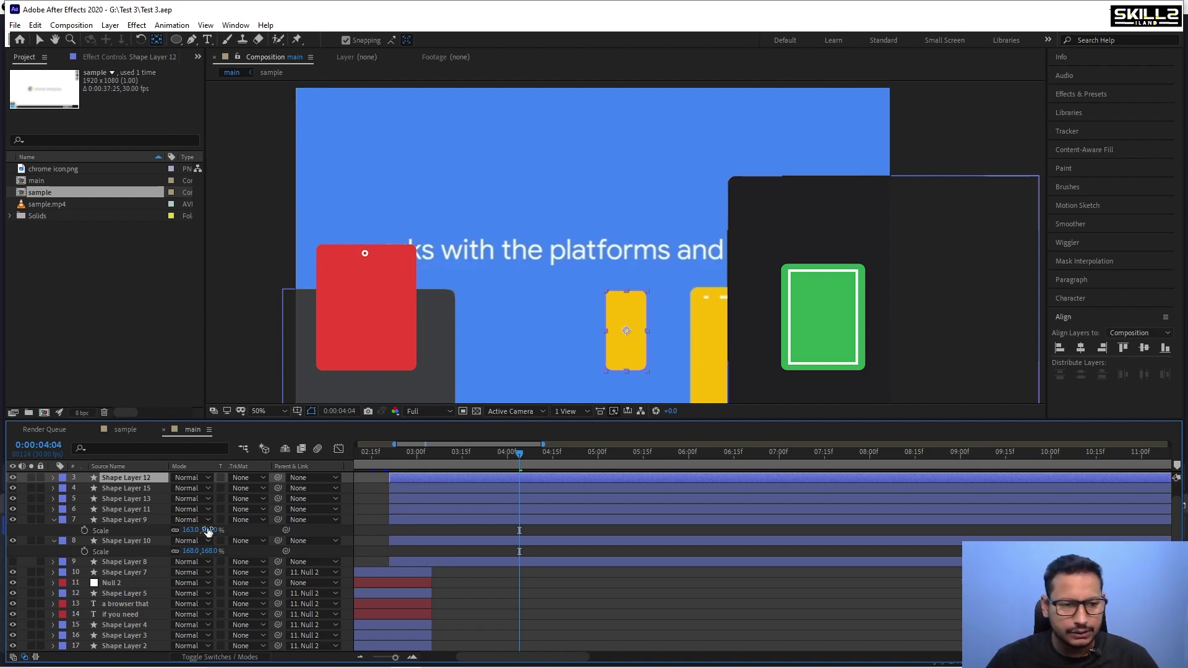
{"action": "scroll", "coordinate": [425, 509], "scroll_direction": "up", "scroll_amount": 1}
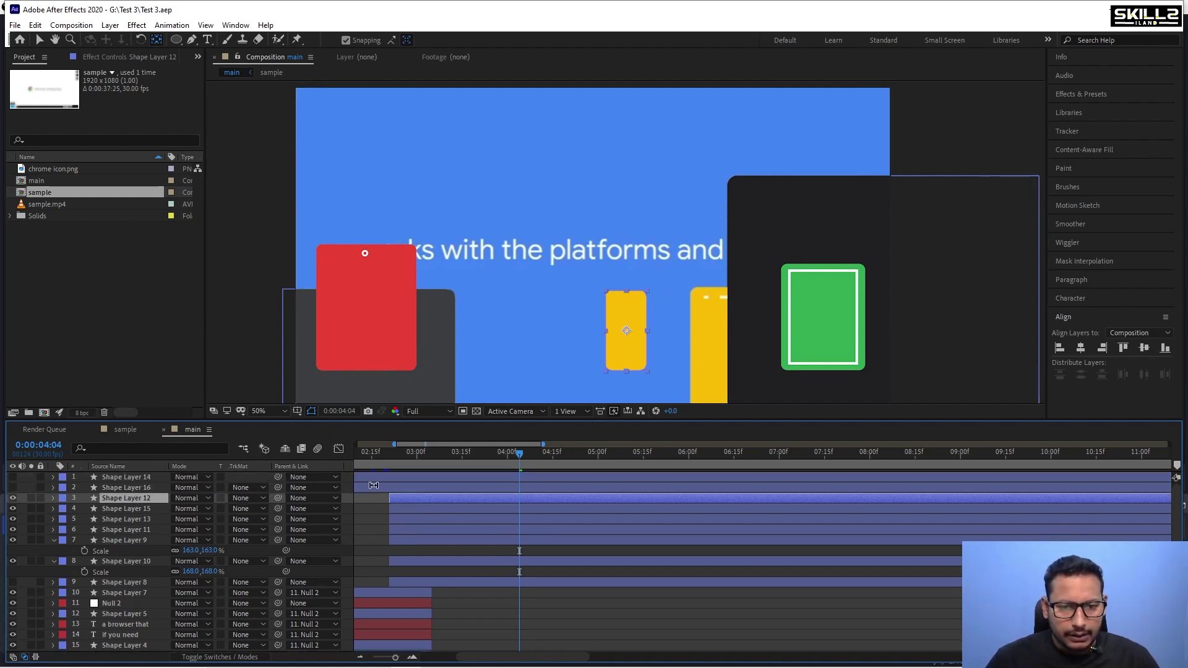
{"action": "left_click", "coordinate": [13, 487]}
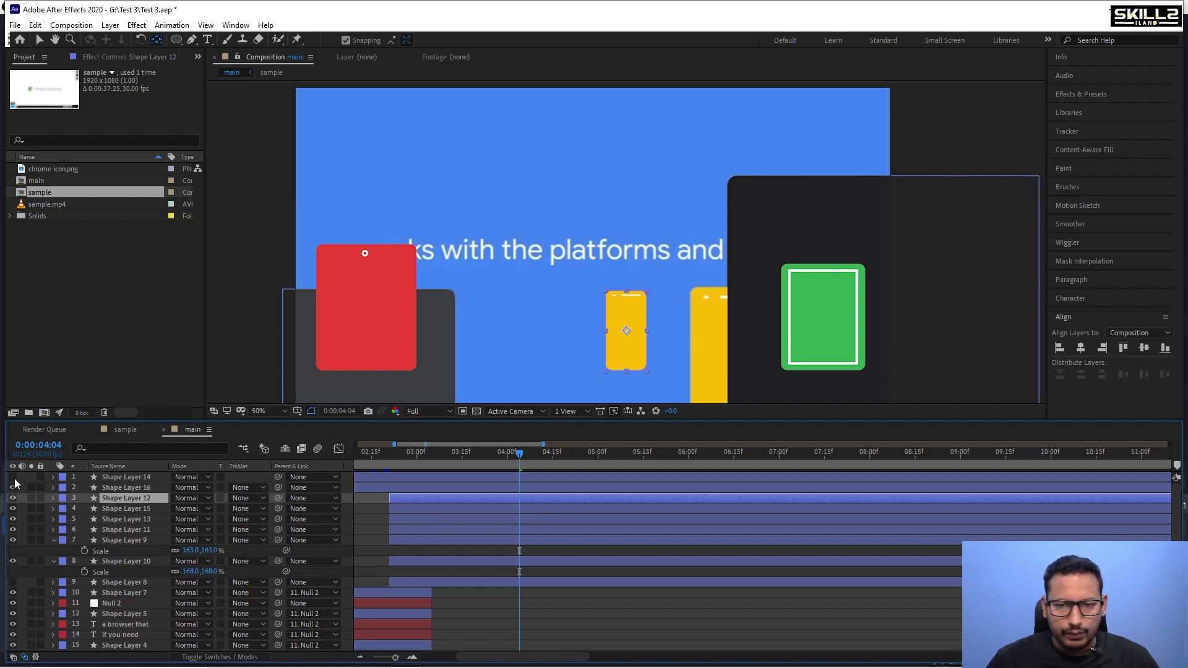
{"action": "left_click", "coordinate": [451, 489]}
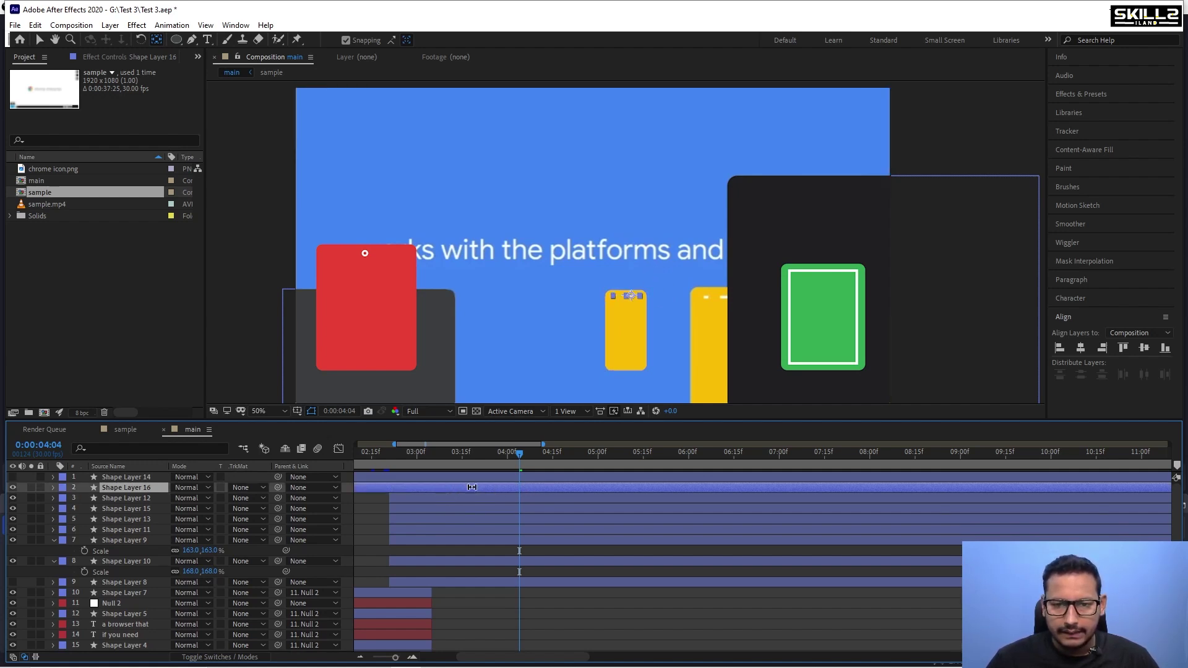
{"action": "left_click", "coordinate": [465, 498]}
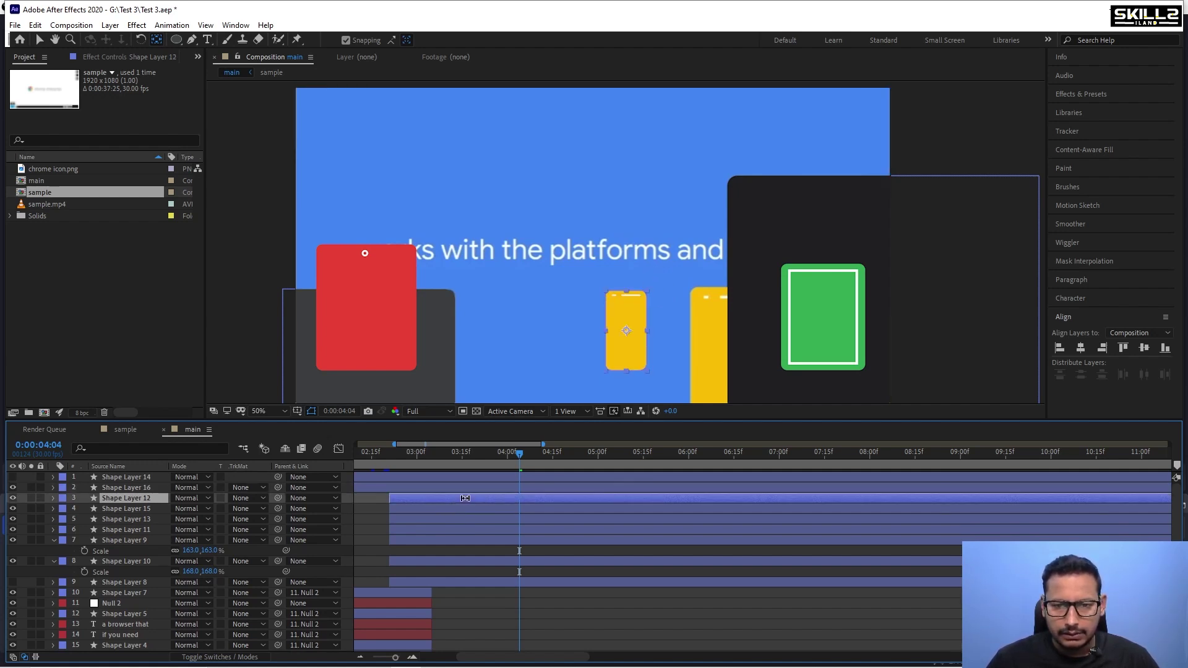
{"action": "left_click", "coordinate": [530, 485]}
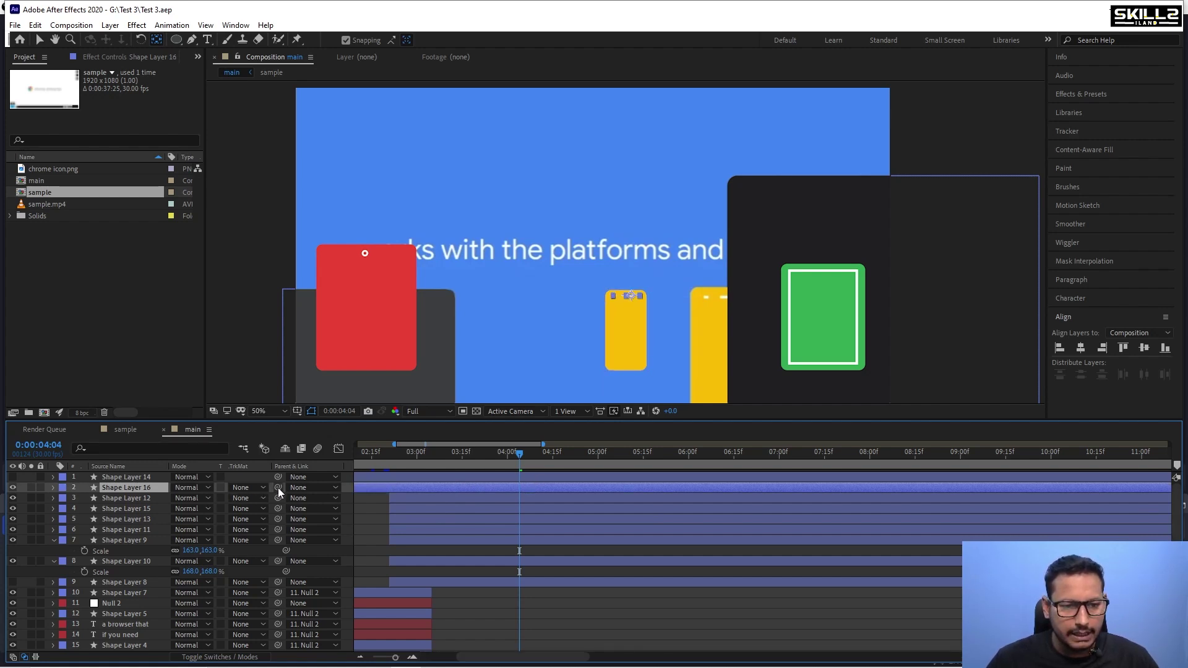
{"action": "left_click_drag", "start_coordinate": [277, 488], "coordinate": [143, 497]}
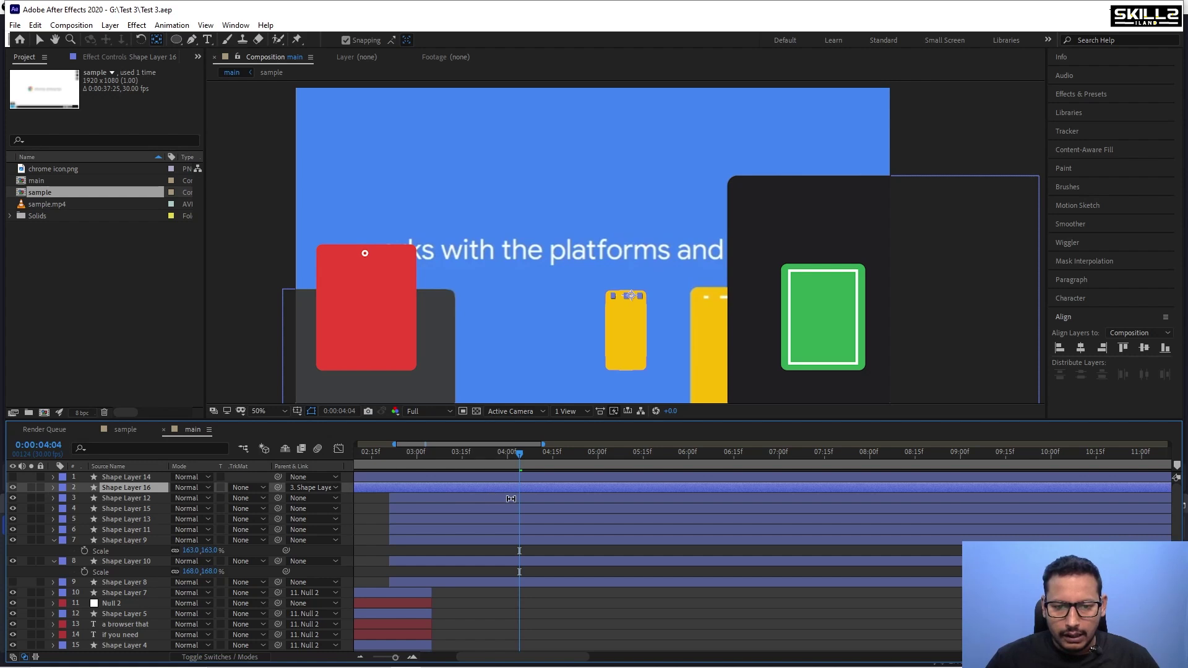
Scale Shape Layer 12 to 195% and move it right over the large yellow phone in the reference.
{"action": "left_click", "coordinate": [511, 499]}
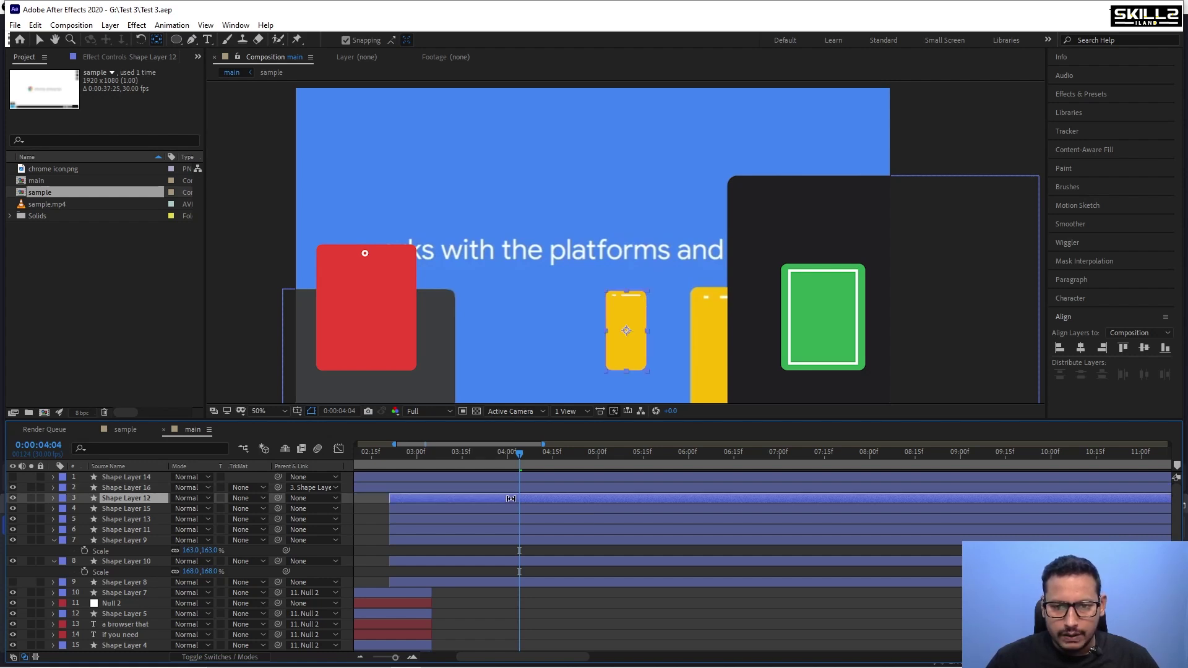
{"action": "key", "text": "s"}
{"action": "left_click_drag", "start_coordinate": [193, 508], "coordinate": [252, 507]}
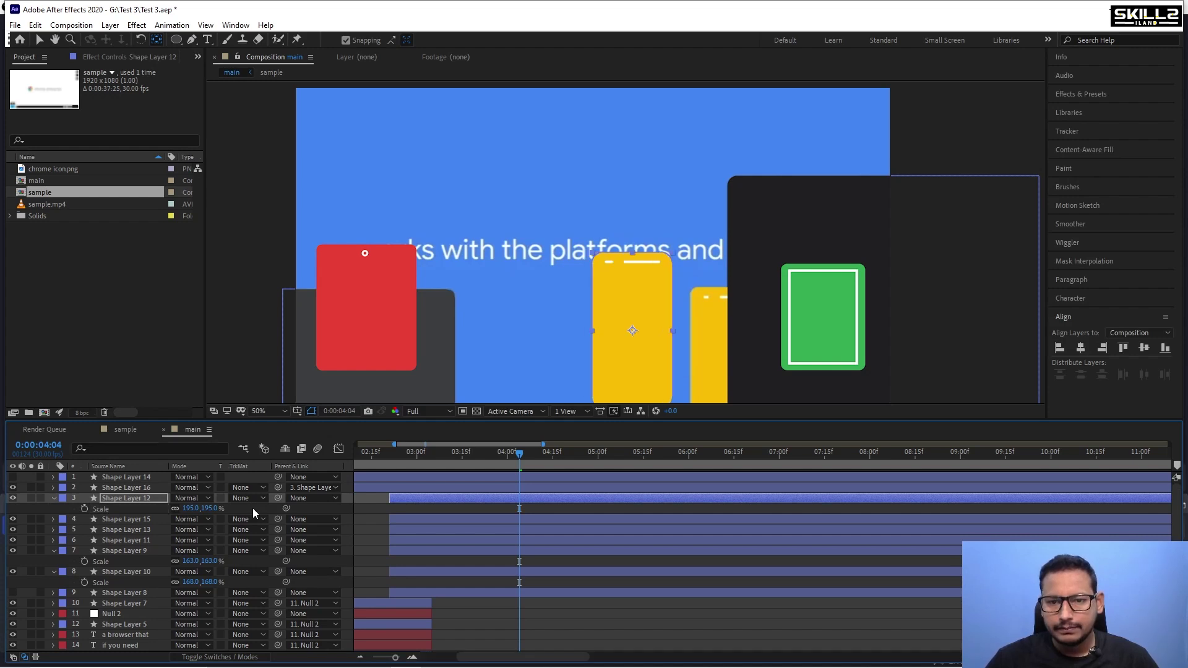
{"action": "key", "text": "shift+Right"}
{"action": "key", "text": "shift+Right"}
{"action": "key", "text": "shift+Right"}
{"action": "key", "text": "shift+Right"}
{"action": "key", "text": "shift+Right"}
{"action": "key", "text": "shift+Right"}
{"action": "key", "text": "shift+Right"}
{"action": "key", "text": "shift+Right"}
{"action": "key", "text": "shift+Right"}
{"action": "key", "text": "shift+Right"}
{"action": "key", "text": "shift+Right"}
{"action": "key", "text": "shift+Right"}
{"action": "key", "text": "shift+Right"}
{"action": "key", "text": "shift+Right"}
{"action": "key", "text": "shift+Right"}
{"action": "key", "text": "shift+Right"}
{"action": "key", "text": "shift+Right"}
{"action": "key", "text": "shift+Right"}
{"action": "key", "text": "shift+Right"}
{"action": "key", "text": "shift+Right"}
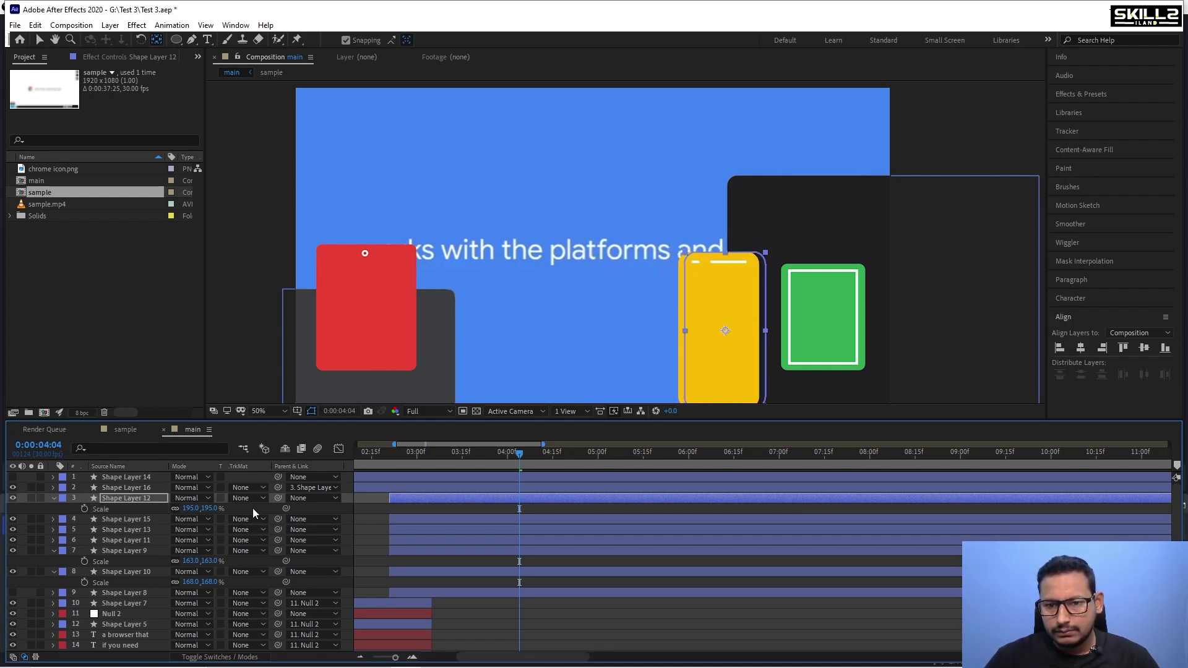
{"action": "key", "text": "shift+Right"}
{"action": "key", "text": "shift+Right"}
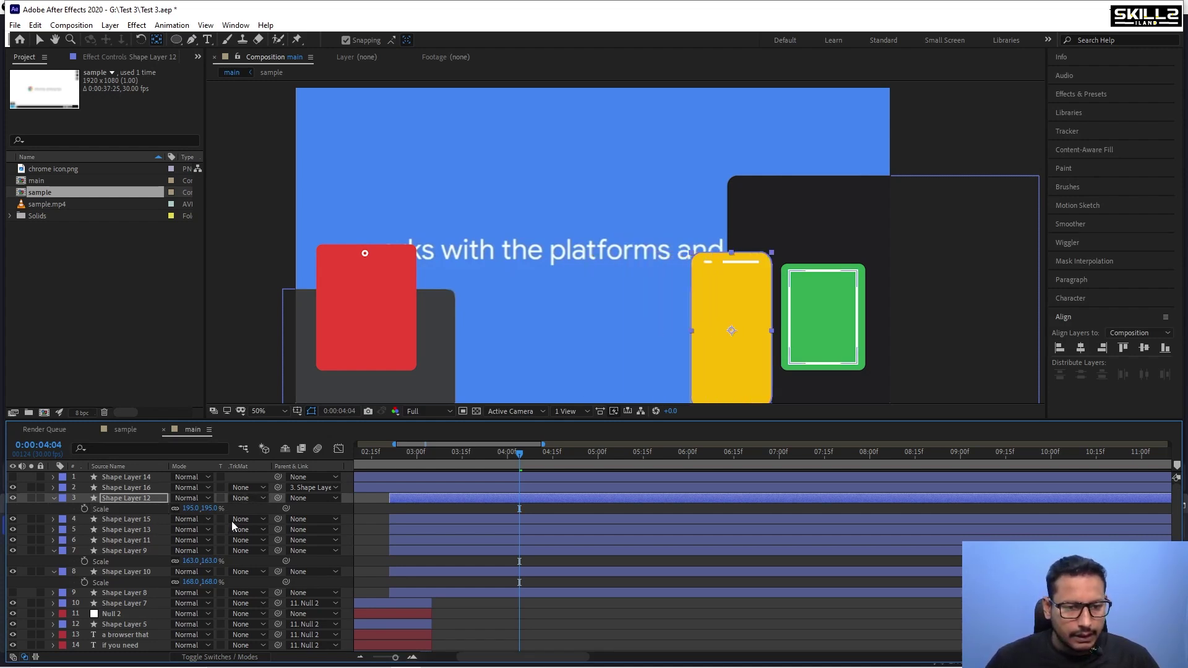
Hide Shape Layer 9 and reduce the scale of Shape Layer 12 to 172%.
{"action": "left_click", "coordinate": [817, 229]}
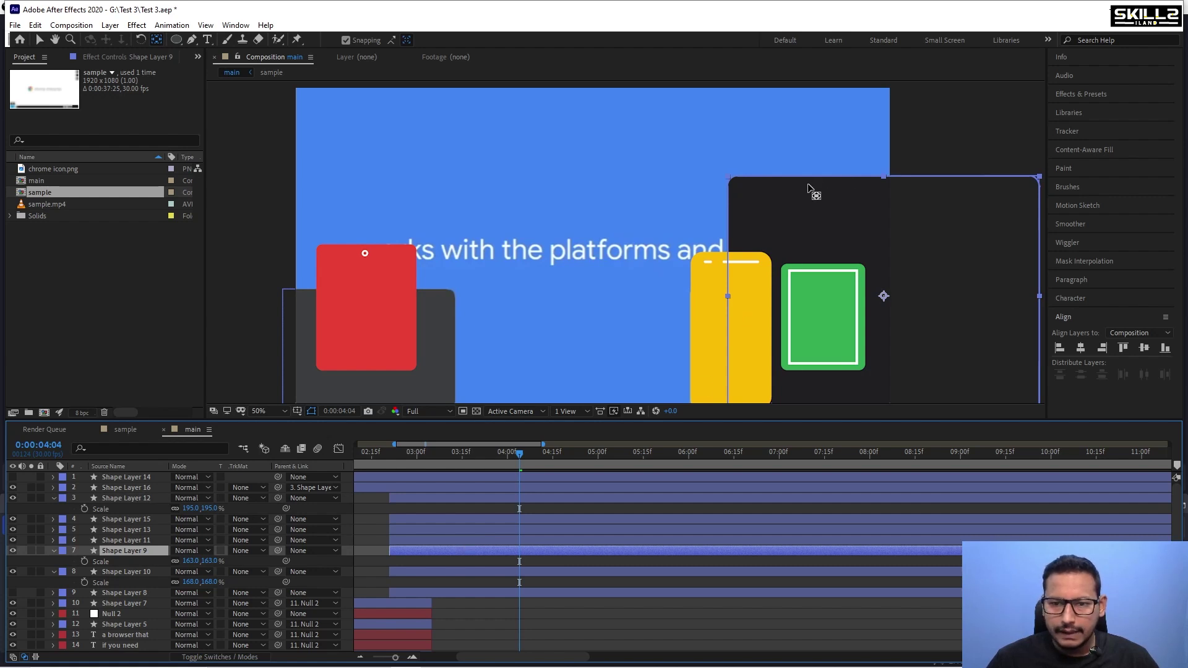
{"action": "left_click", "coordinate": [12, 550]}
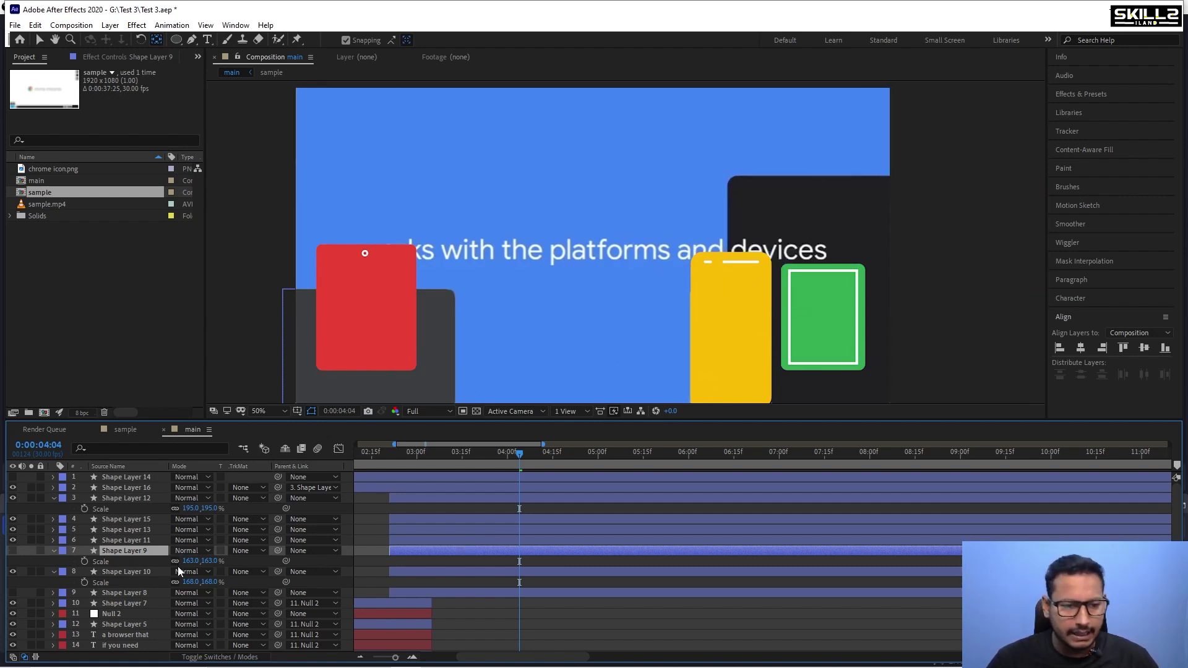
{"action": "left_click", "coordinate": [134, 497]}
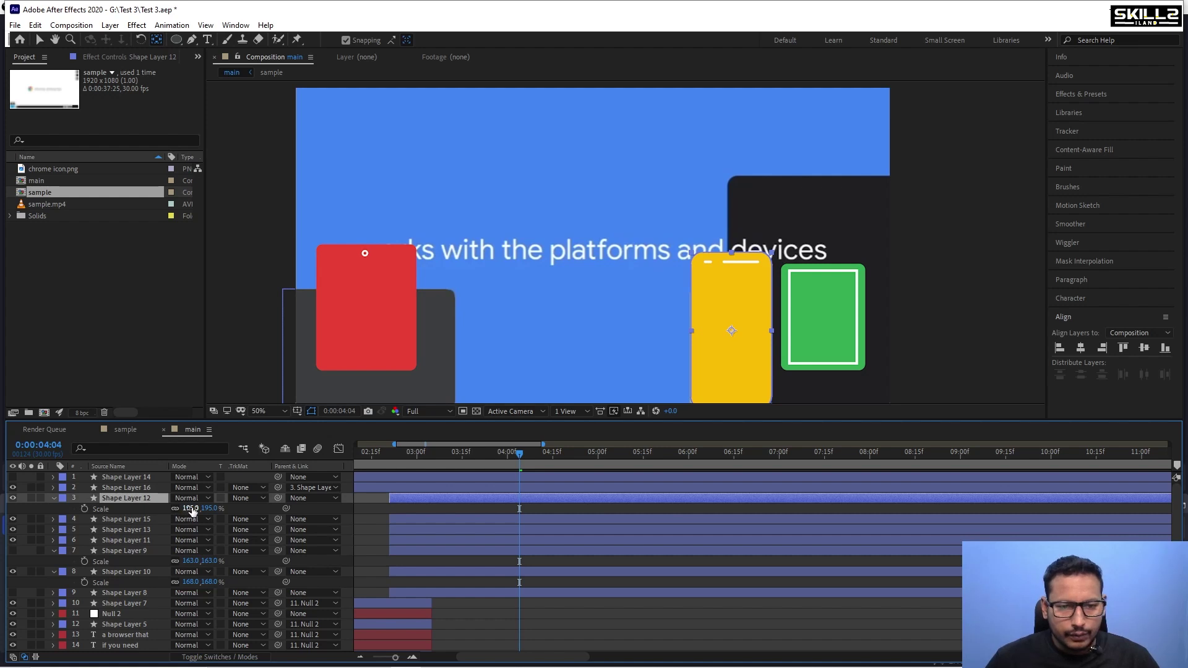
{"action": "left_click_drag", "start_coordinate": [191, 508], "coordinate": [179, 509]}
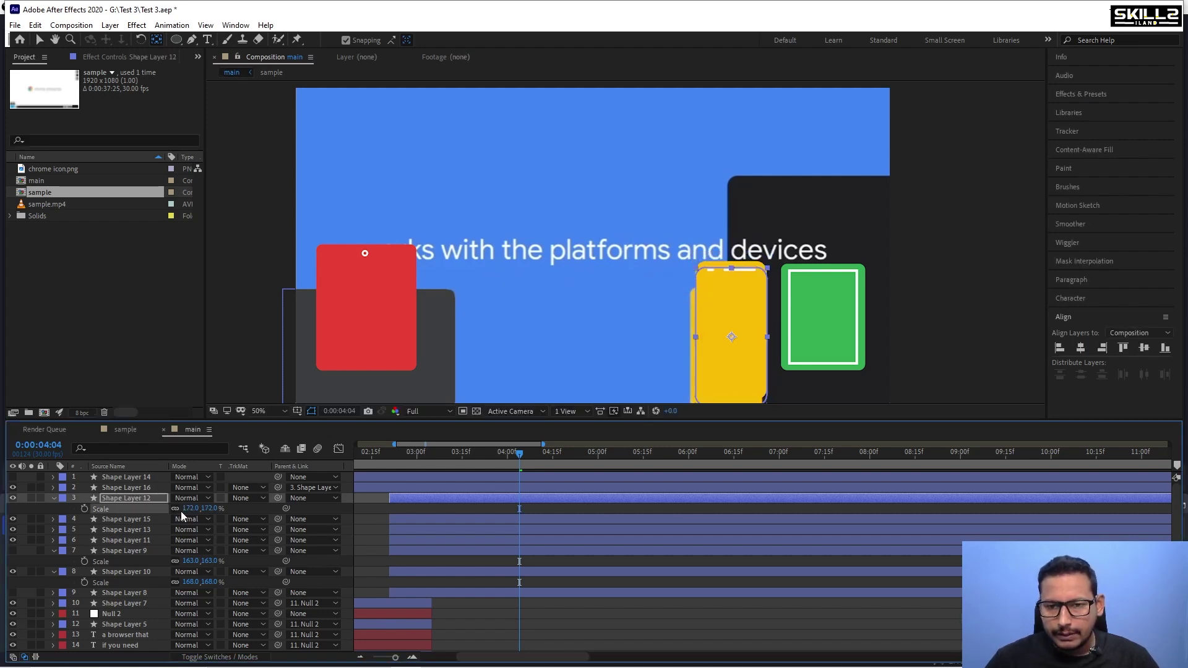
Nudge Shape Layer 12 down and slightly left until it lines up with the yellow phone in the reference.
{"action": "key", "text": "shift+Down"}
{"action": "key", "text": "shift+Down"}
{"action": "key", "text": "shift+Down"}
{"action": "key", "text": "shift+Down"}
{"action": "key", "text": "shift+Down"}
{"action": "key", "text": "shift+Down"}
{"action": "key", "text": "shift+Left"}
{"action": "key", "text": "shift+Left"}
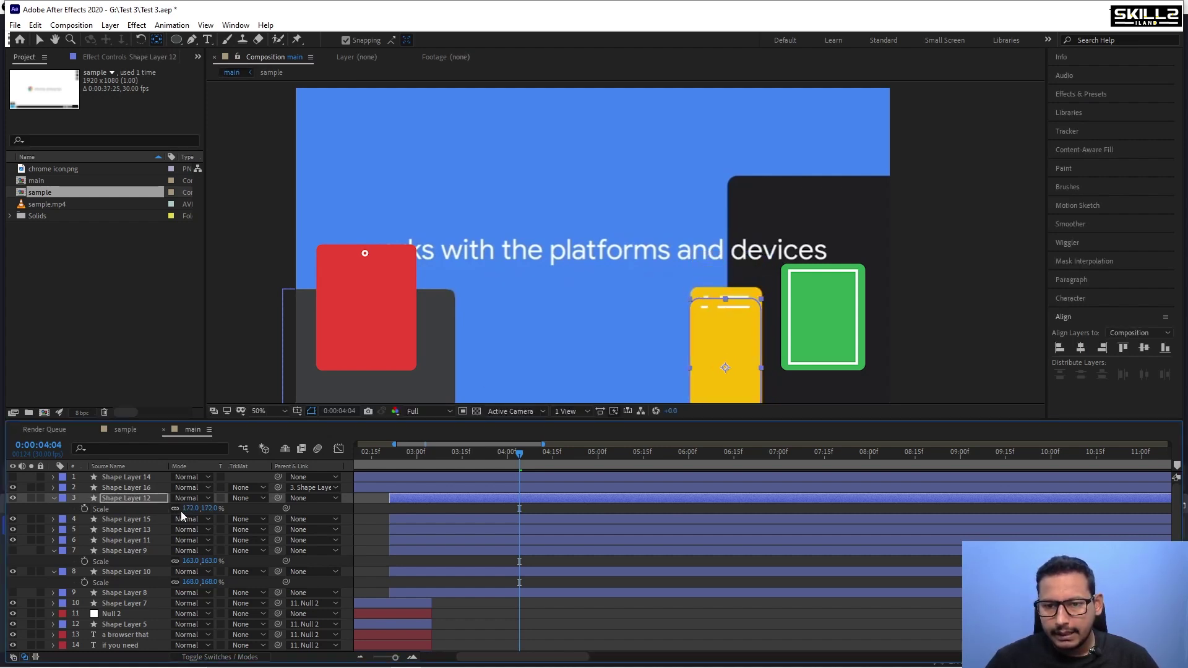
{"action": "key", "text": "shift+Up"}
{"action": "key", "text": "shift+Up"}
{"action": "key", "text": "shift+Up"}
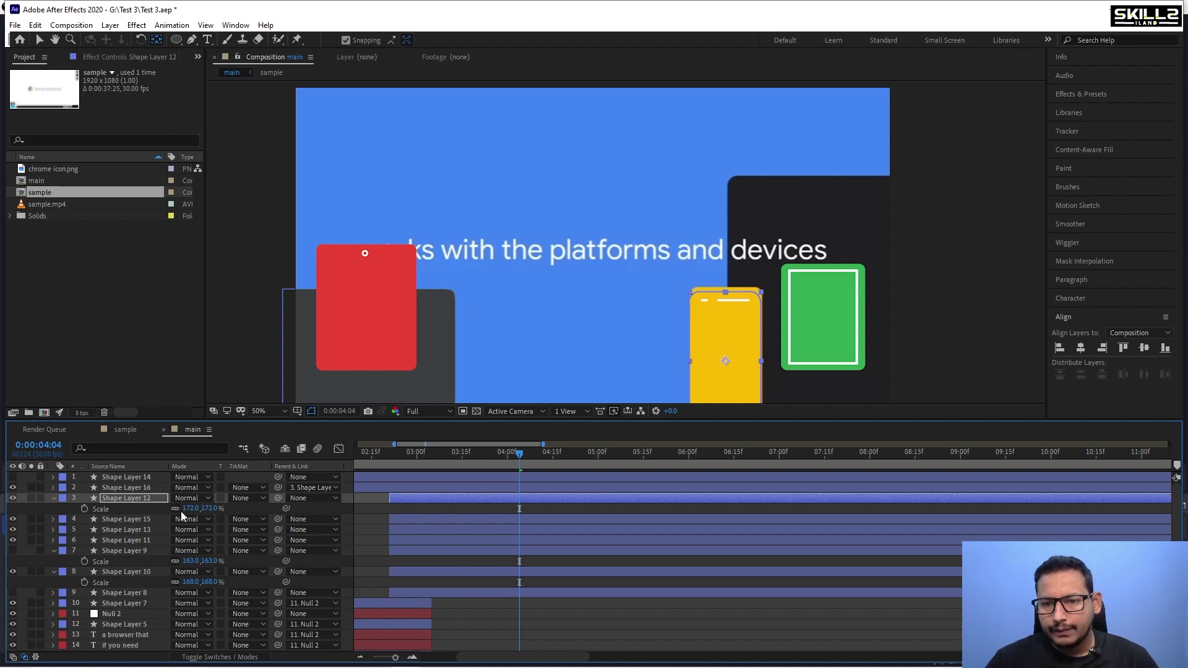
{"action": "key", "text": "Up"}
{"action": "key", "text": "Right"}
{"action": "key", "text": "Right"}
{"action": "key", "text": "Right"}
{"action": "key", "text": "Up"}
{"action": "key", "text": "Up"}
{"action": "key", "text": "Up"}
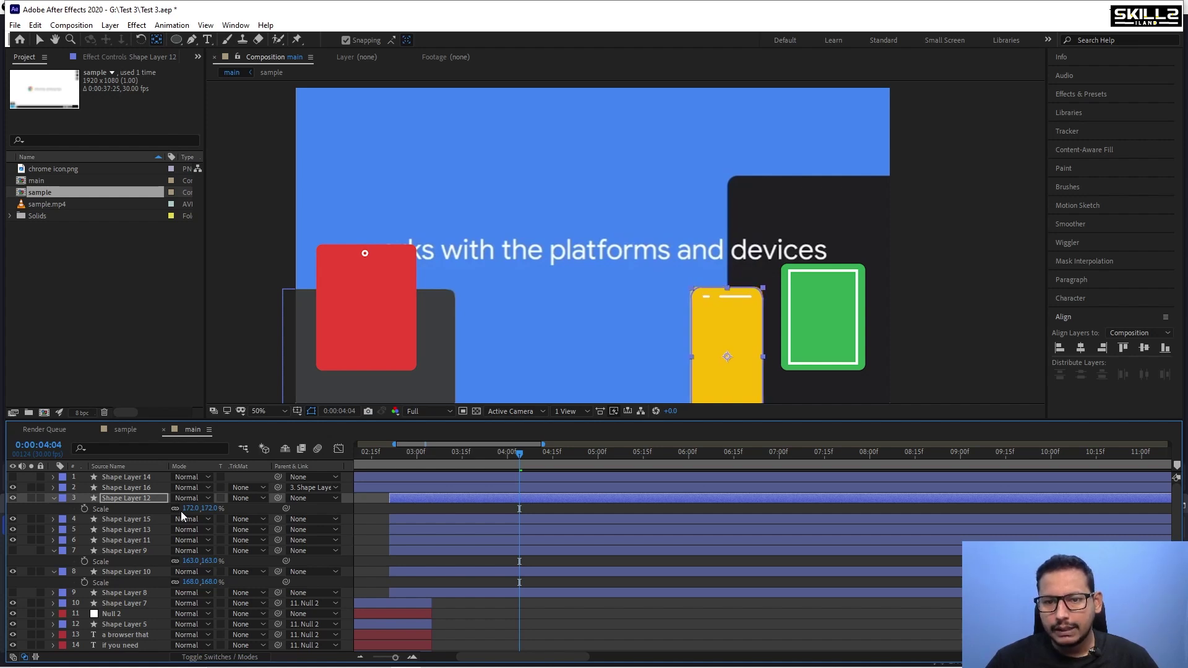
{"action": "key", "text": "Left"}
Go to 0:00:03:29 and hide the red Shape Layer 11, the white outline Shape Layer 15 and the green Shape Layer 13.
{"action": "left_click_drag", "start_coordinate": [520, 466], "coordinate": [503, 466]}
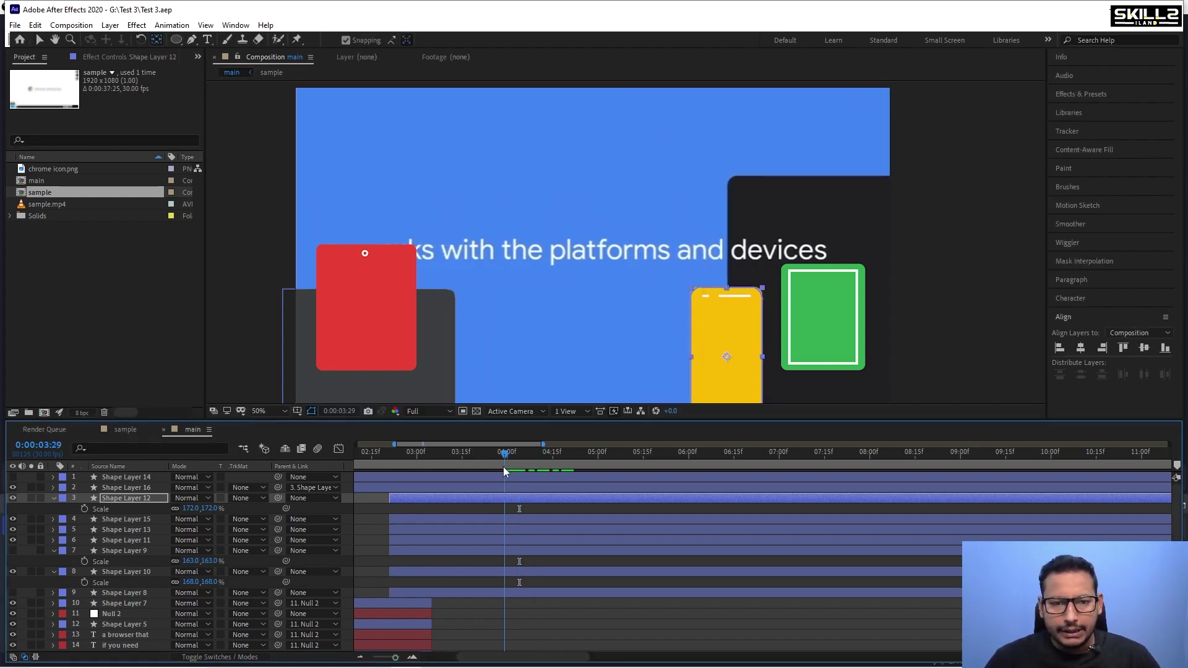
{"action": "left_click", "coordinate": [394, 314]}
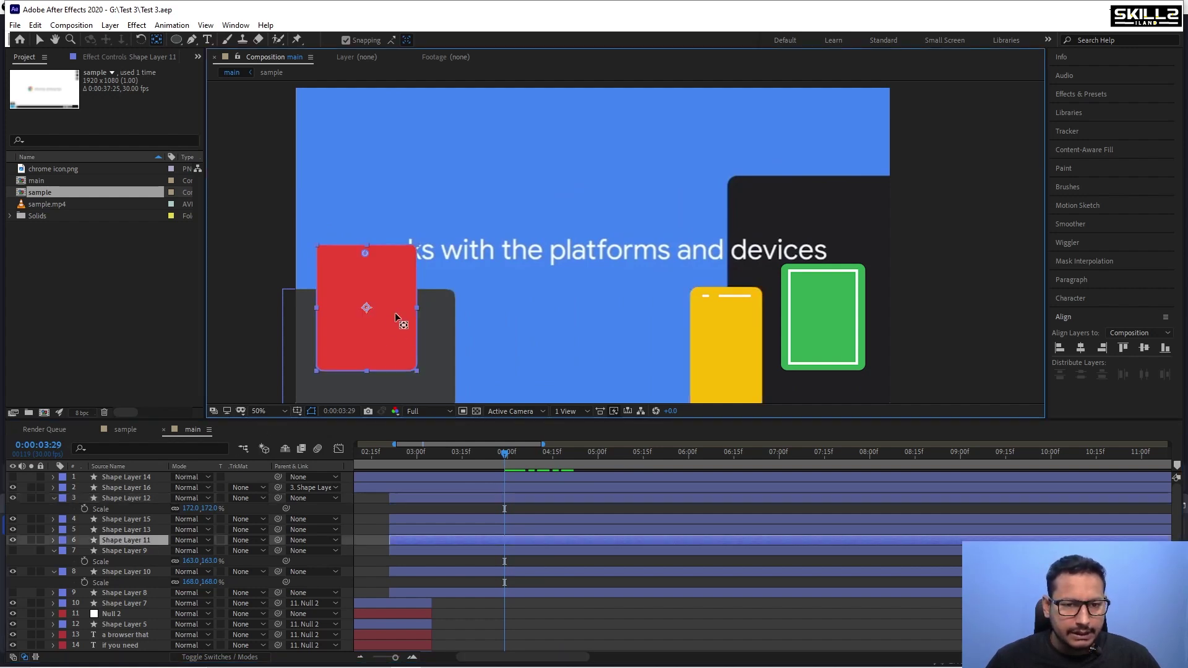
{"action": "left_click", "coordinate": [13, 540]}
{"action": "left_click", "coordinate": [827, 302]}
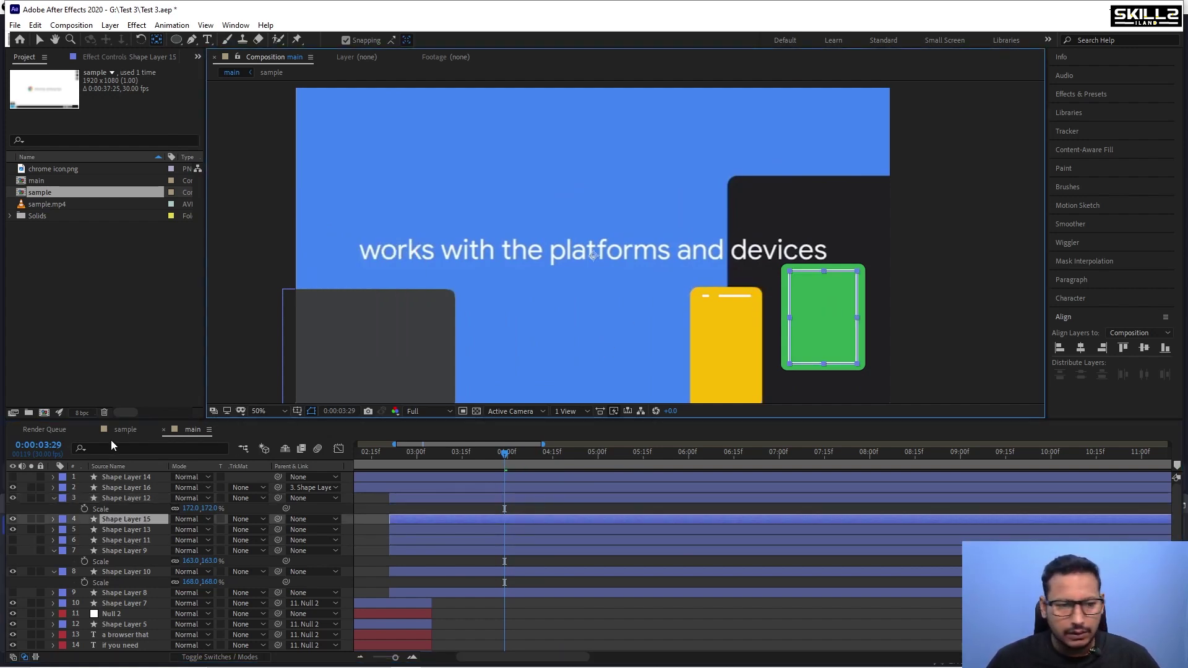
{"action": "left_click", "coordinate": [13, 520]}
{"action": "left_click", "coordinate": [822, 314]}
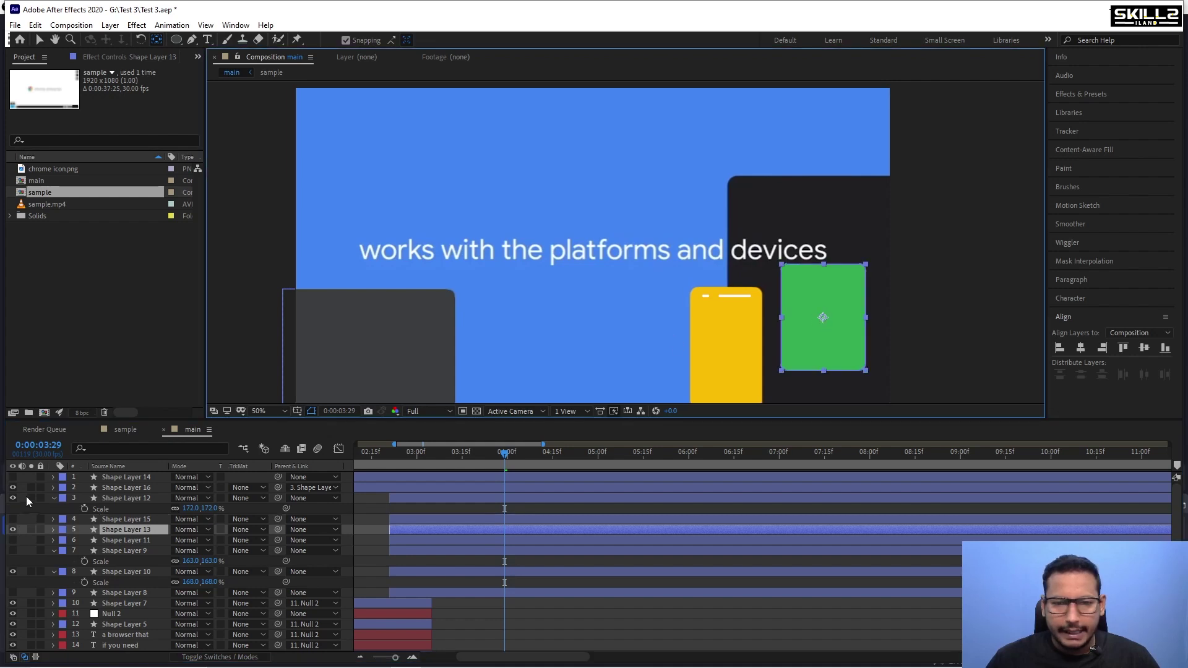
{"action": "left_click", "coordinate": [13, 530]}
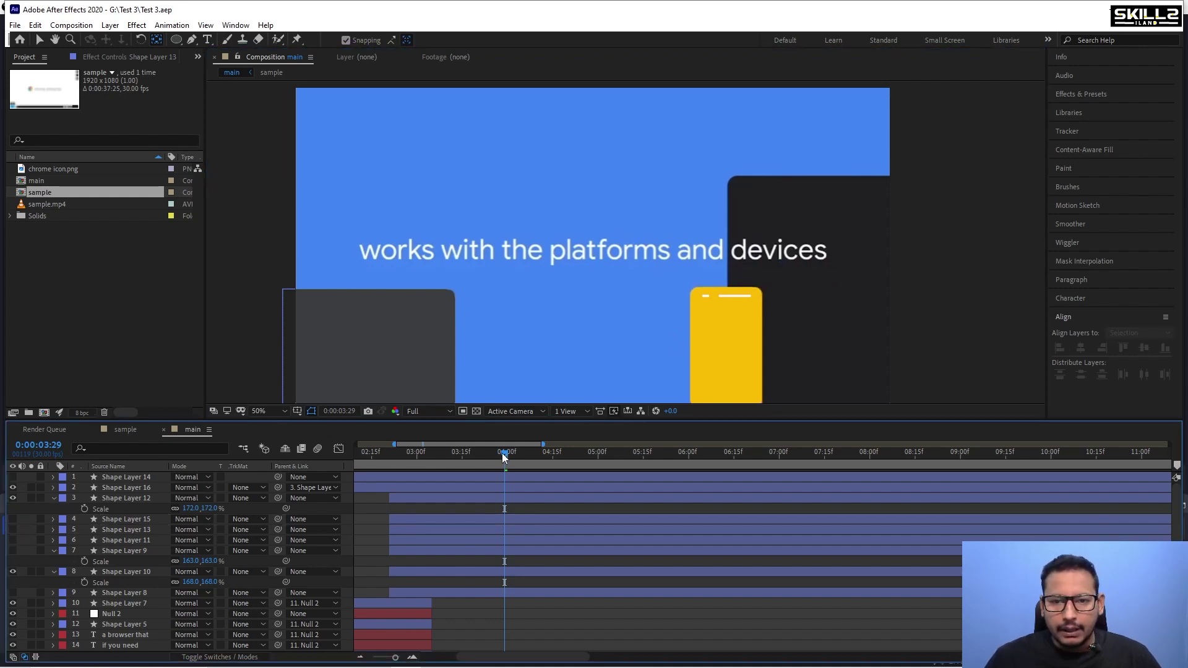
Go to 0:00:02:27 and collapse the open scale properties of Shape Layers 12, 9 and 10.
{"action": "left_click_drag", "start_coordinate": [503, 453], "coordinate": [406, 485]}
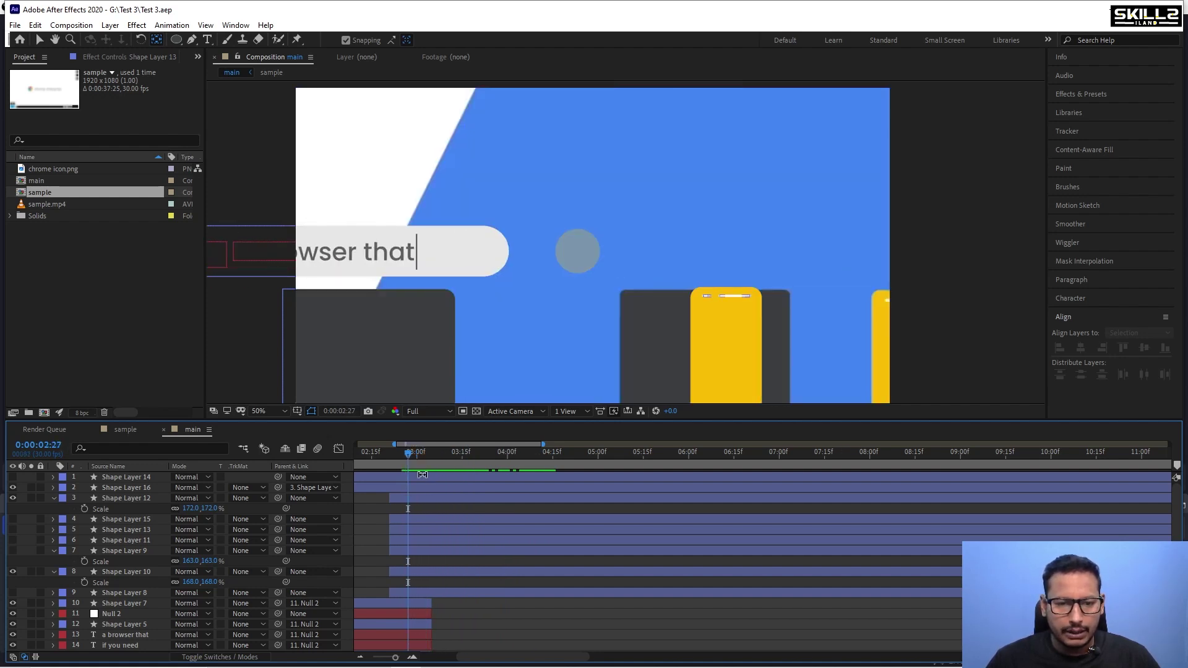
{"action": "left_click", "coordinate": [53, 499]}
{"action": "left_click", "coordinate": [52, 540]}
{"action": "left_click", "coordinate": [52, 551]}
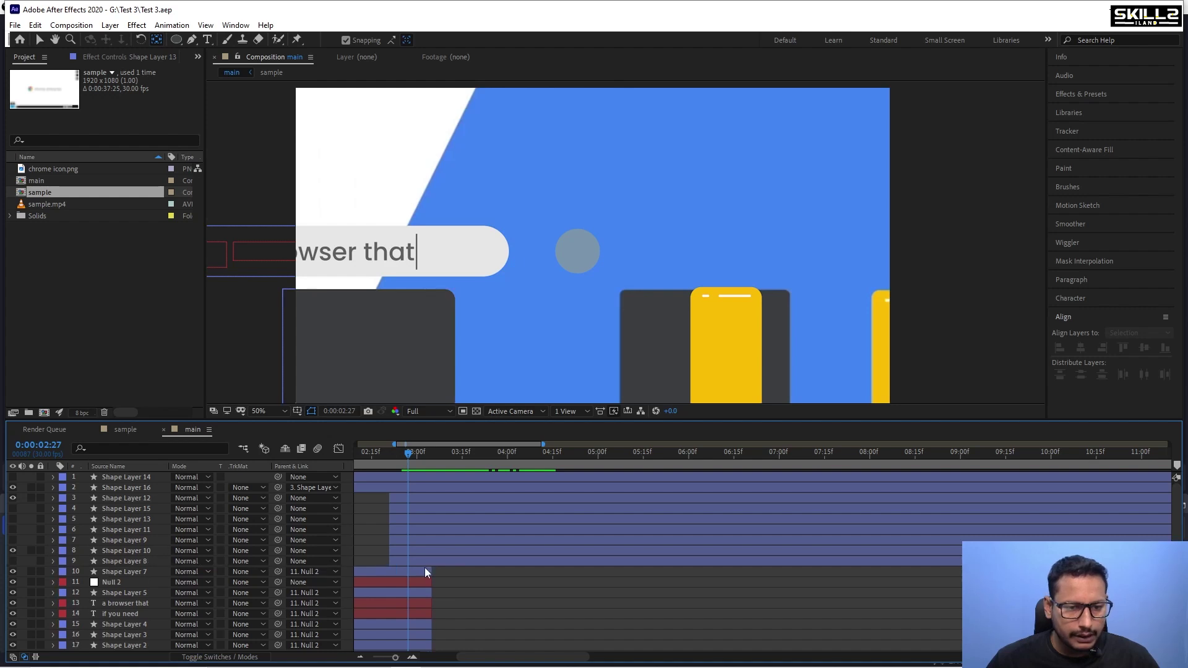
Turn the visibility of the large dark Shape Layer 9 back on and select it.
{"action": "left_click", "coordinate": [722, 333]}
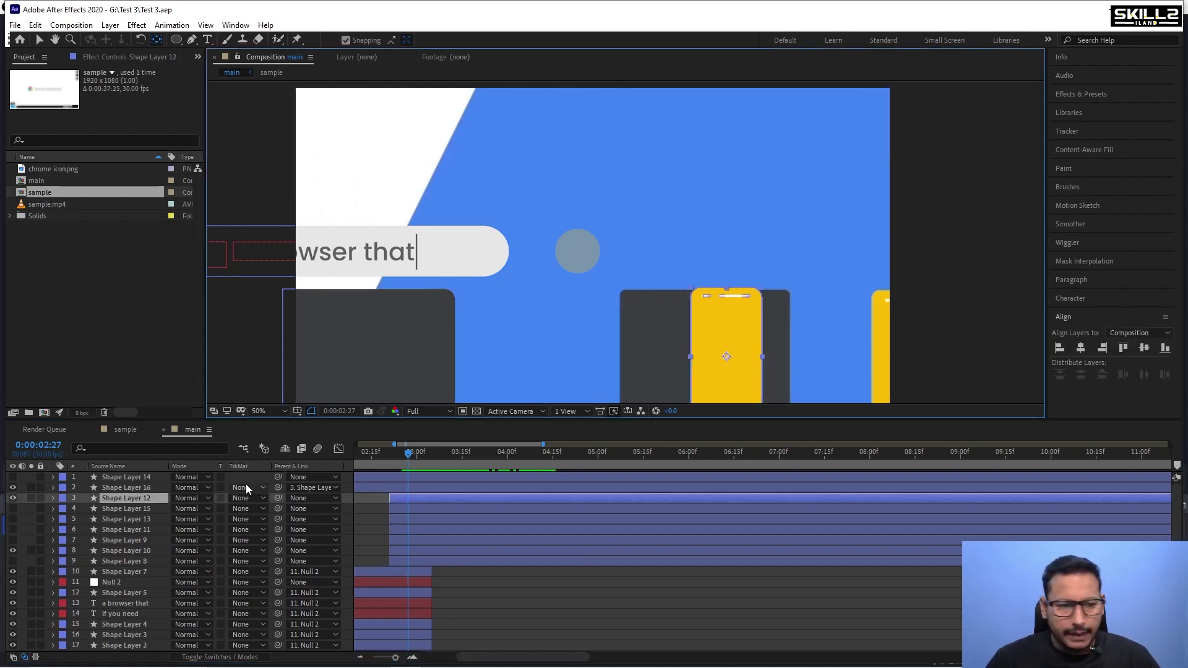
{"action": "left_click", "coordinate": [138, 488], "text": "ctrl"}
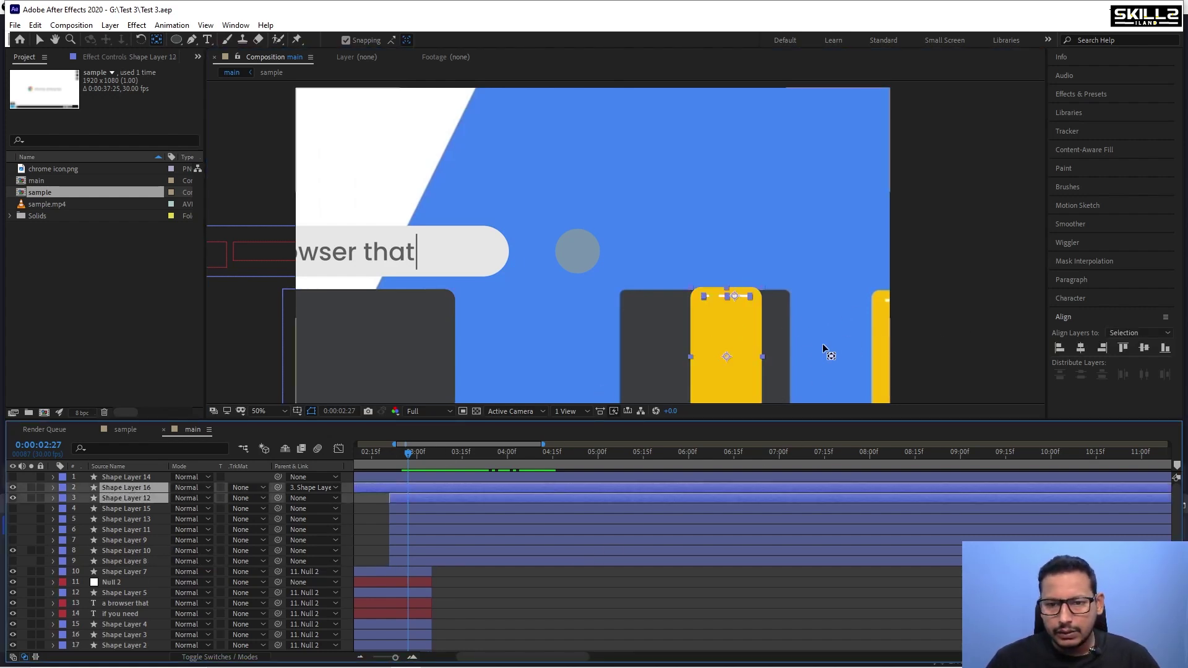
{"action": "left_click", "coordinate": [381, 341]}
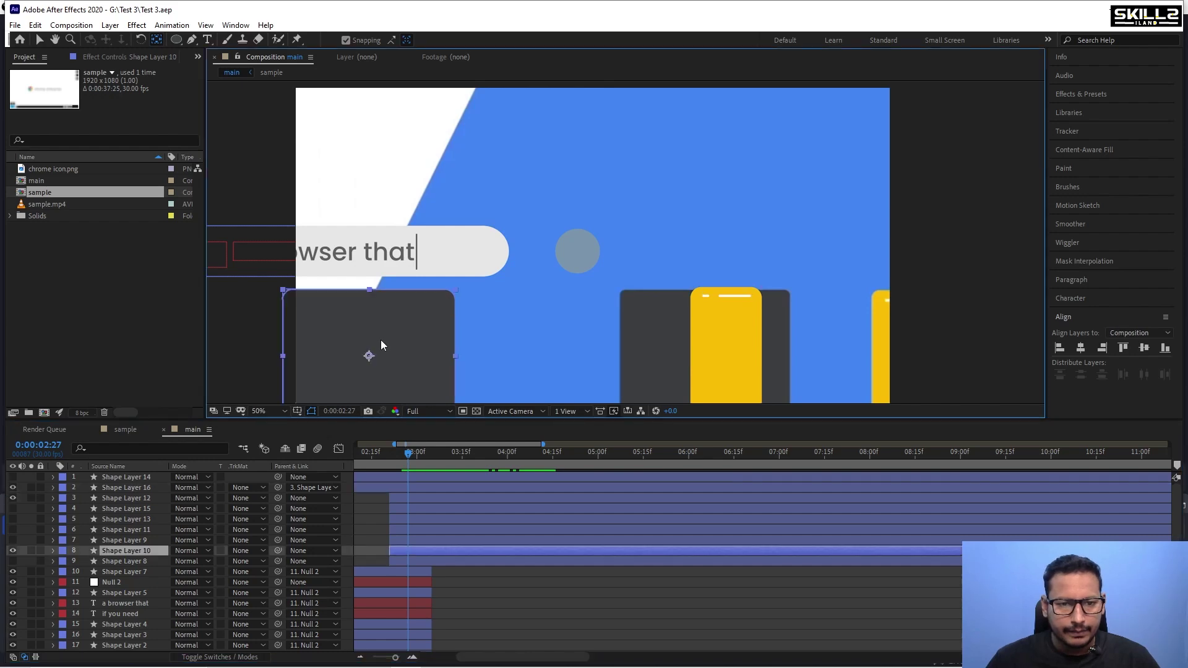
{"action": "left_click", "coordinate": [12, 541]}
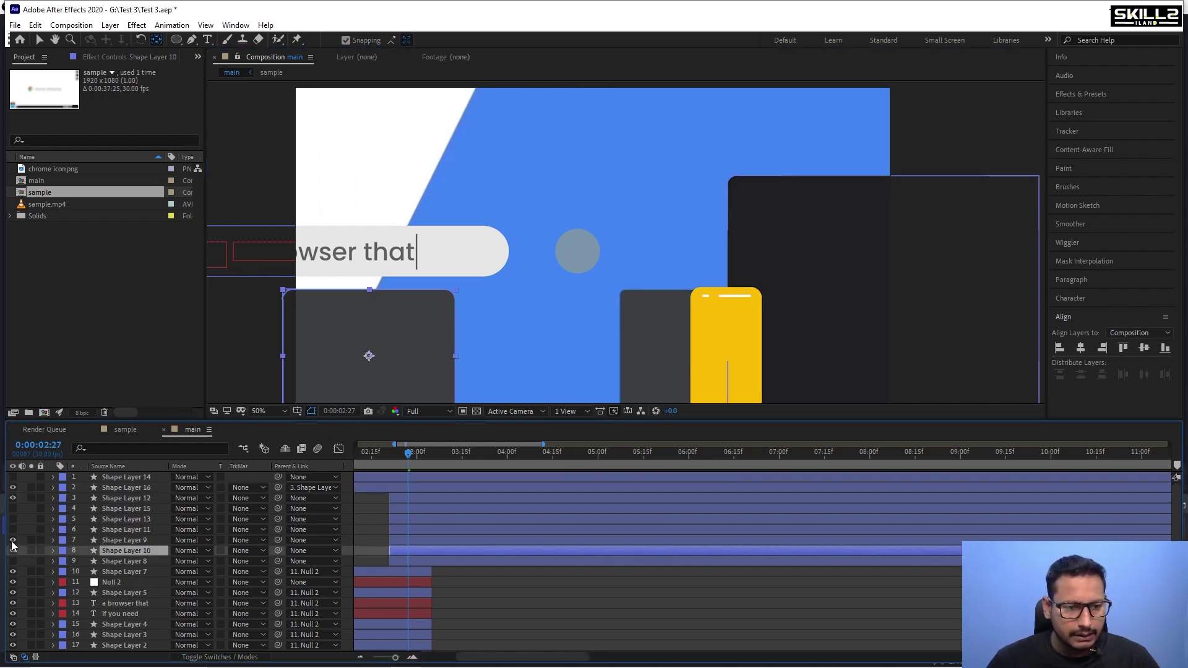
{"action": "left_click", "coordinate": [120, 540]}
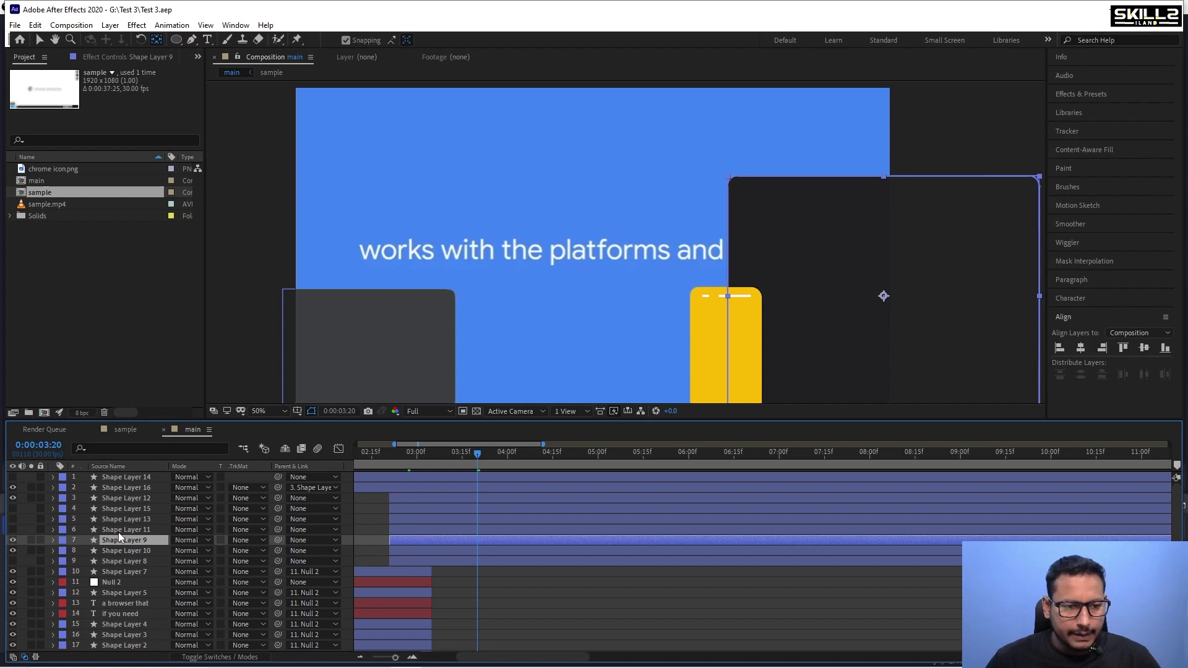
Reorder the stack so Shape Layers 16, 12, 9 and 10 sit in that order between Shape Layers 8 and 7.
{"action": "left_click", "coordinate": [122, 489]}
{"action": "left_click", "coordinate": [125, 497], "text": "ctrl"}
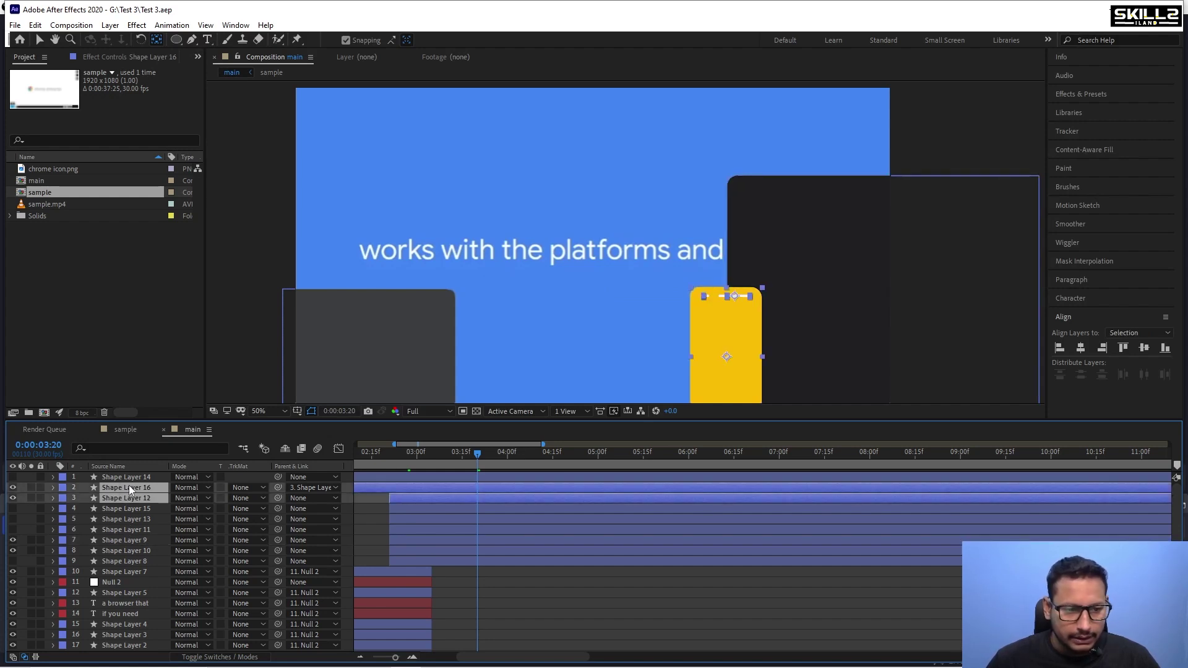
{"action": "left_click_drag", "start_coordinate": [128, 485], "coordinate": [135, 563]}
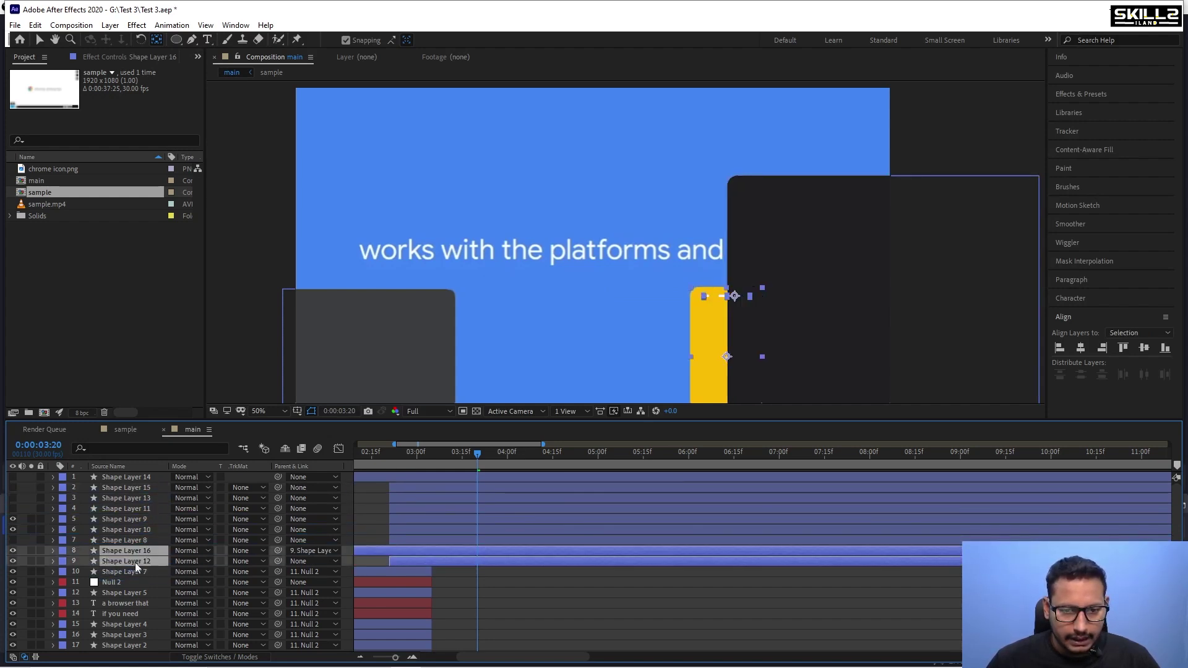
{"action": "left_click", "coordinate": [126, 529]}
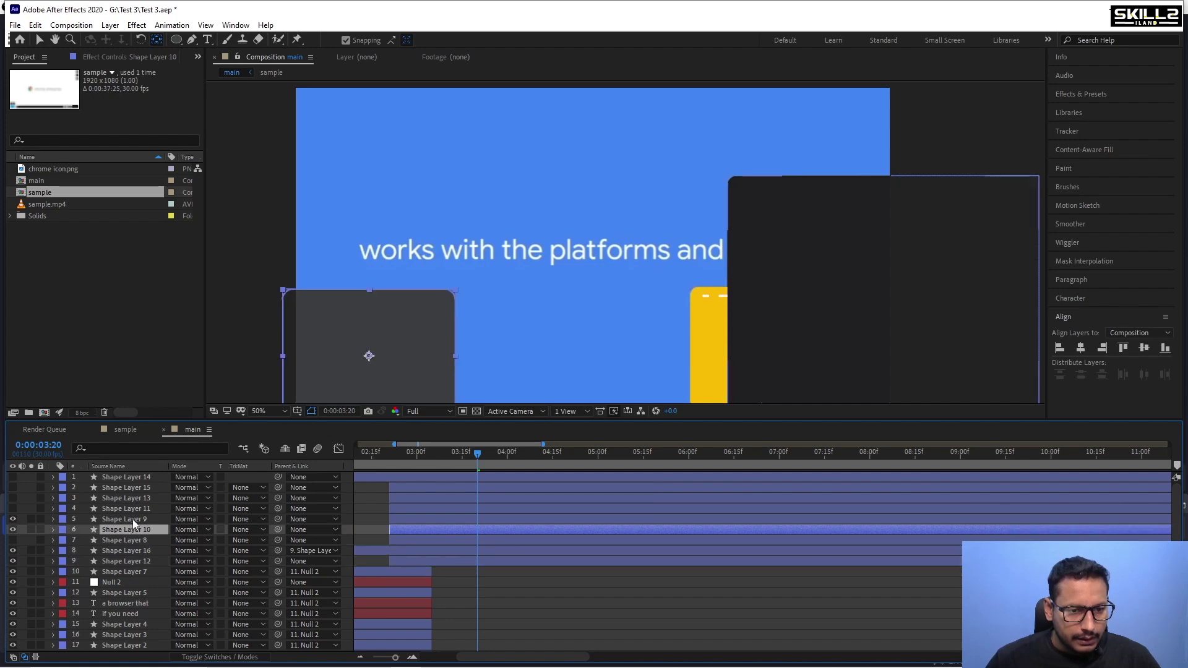
{"action": "left_click", "coordinate": [131, 519], "text": "ctrl"}
{"action": "left_click_drag", "start_coordinate": [128, 519], "coordinate": [128, 573]}
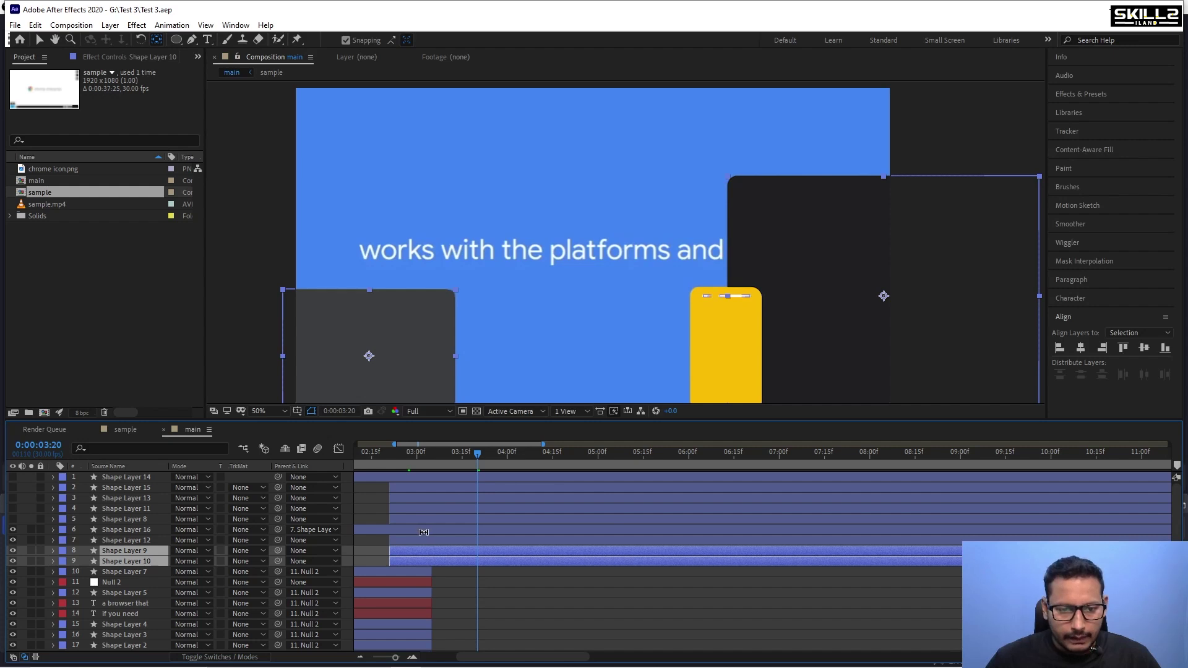
Trim the starts of Shape Layers 16 and 14 to 0:00:02:21, matching the other device shape layers.
{"action": "left_click_drag", "start_coordinate": [395, 451], "coordinate": [389, 455]}
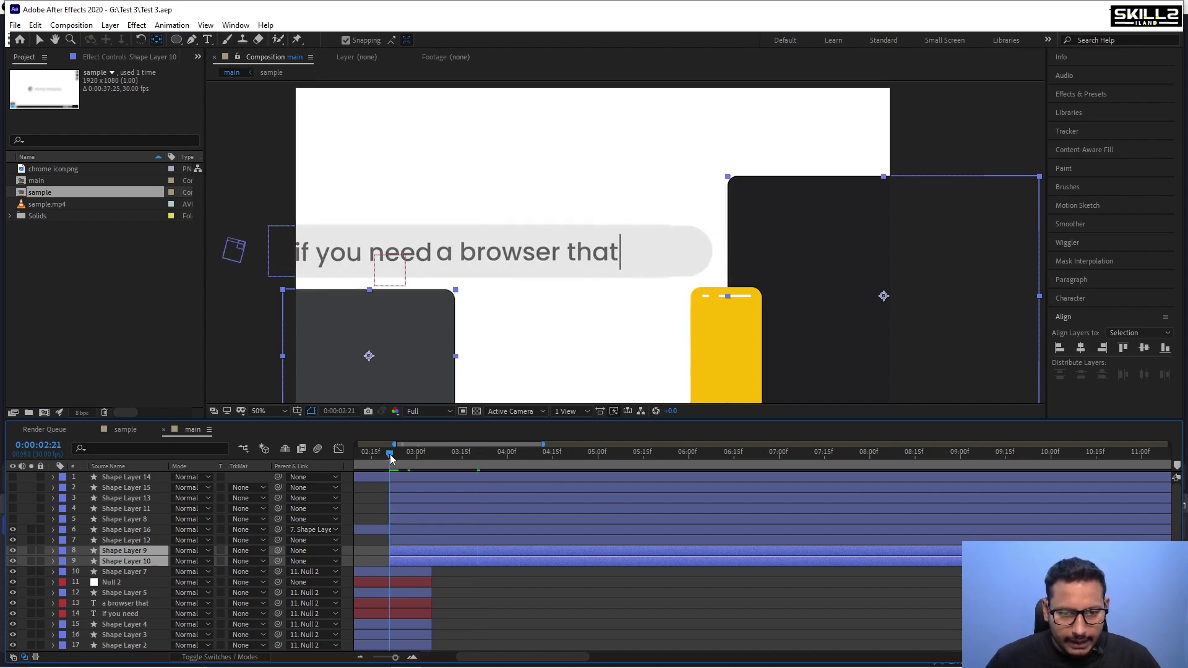
{"action": "left_click_drag", "start_coordinate": [406, 533], "coordinate": [418, 529]}
{"action": "left_click", "coordinate": [418, 519]}
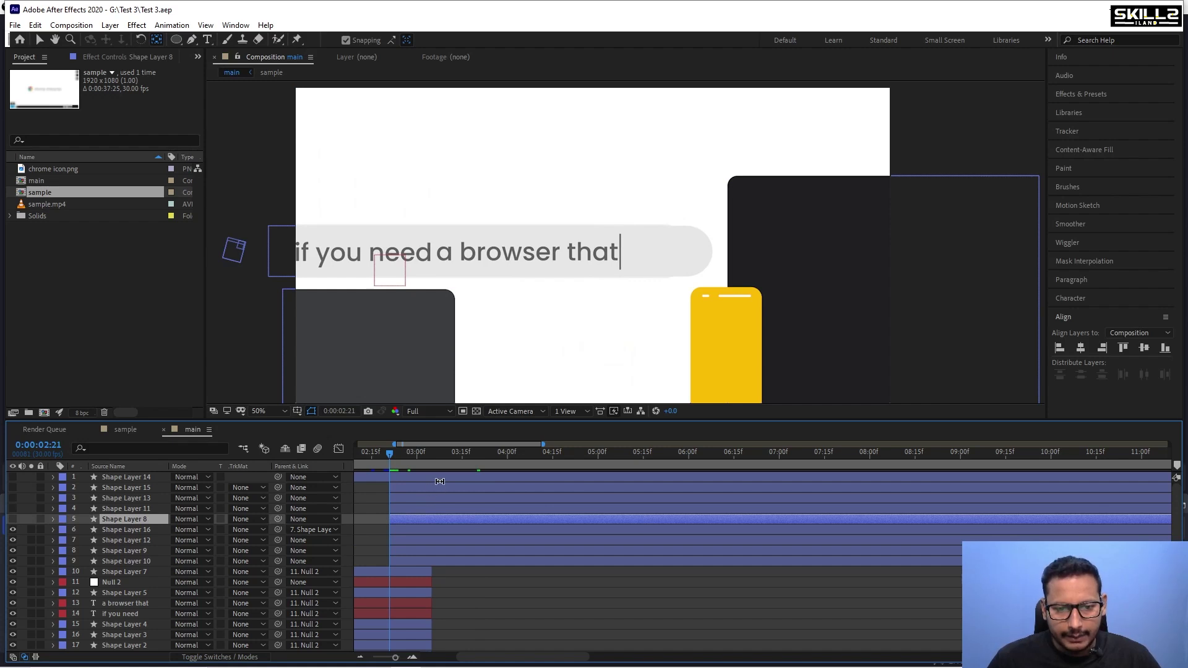
{"action": "left_click", "coordinate": [439, 481], "text": "shift"}
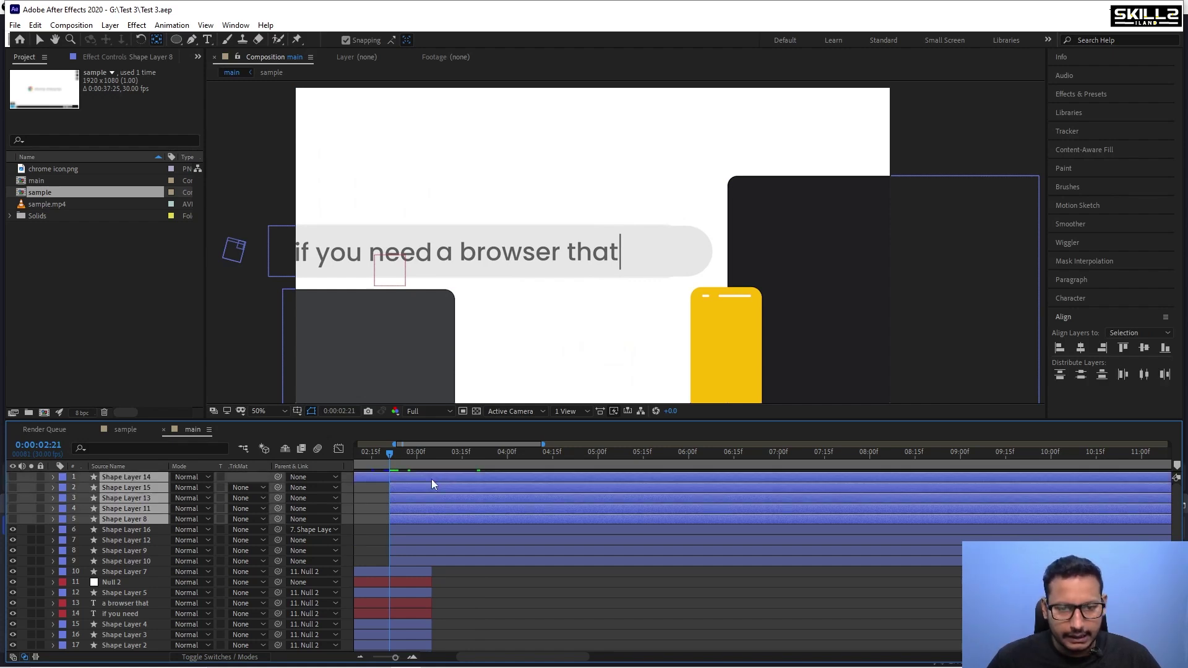
{"action": "key", "text": "v"}
{"action": "key", "text": "alt+bracketleft"}
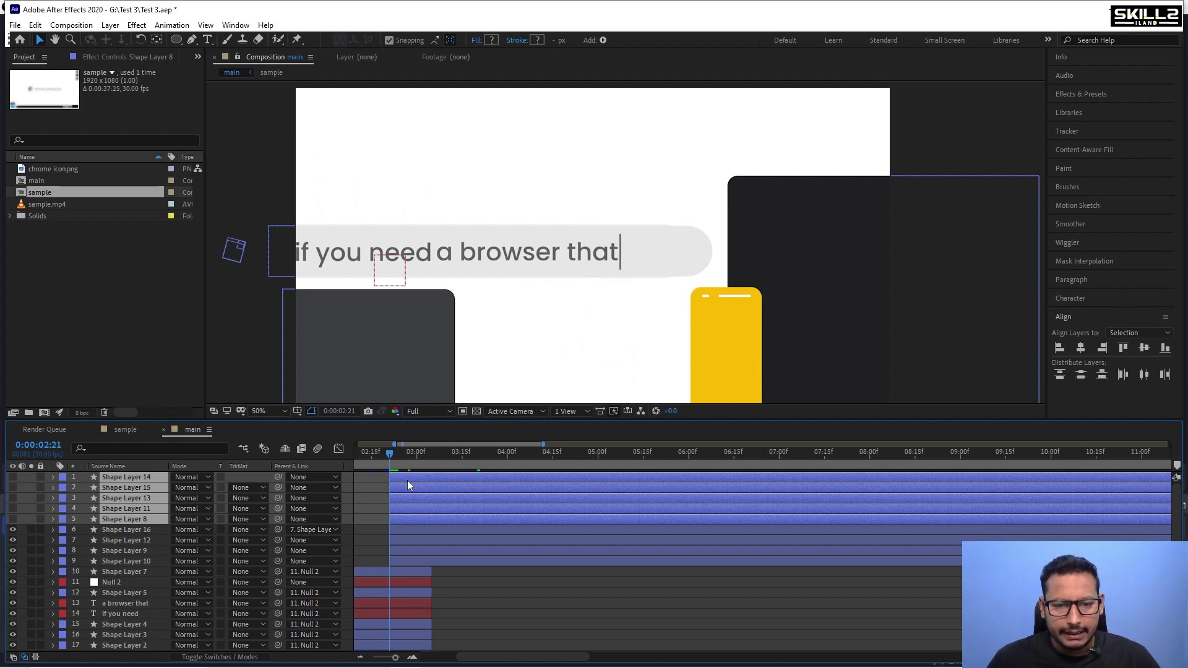
Shift the hidden Shape Layers 14, 15, 13, 11 and 8 together to start at about 0:00:04:15.
{"action": "left_click_drag", "start_coordinate": [412, 480], "coordinate": [574, 483]}
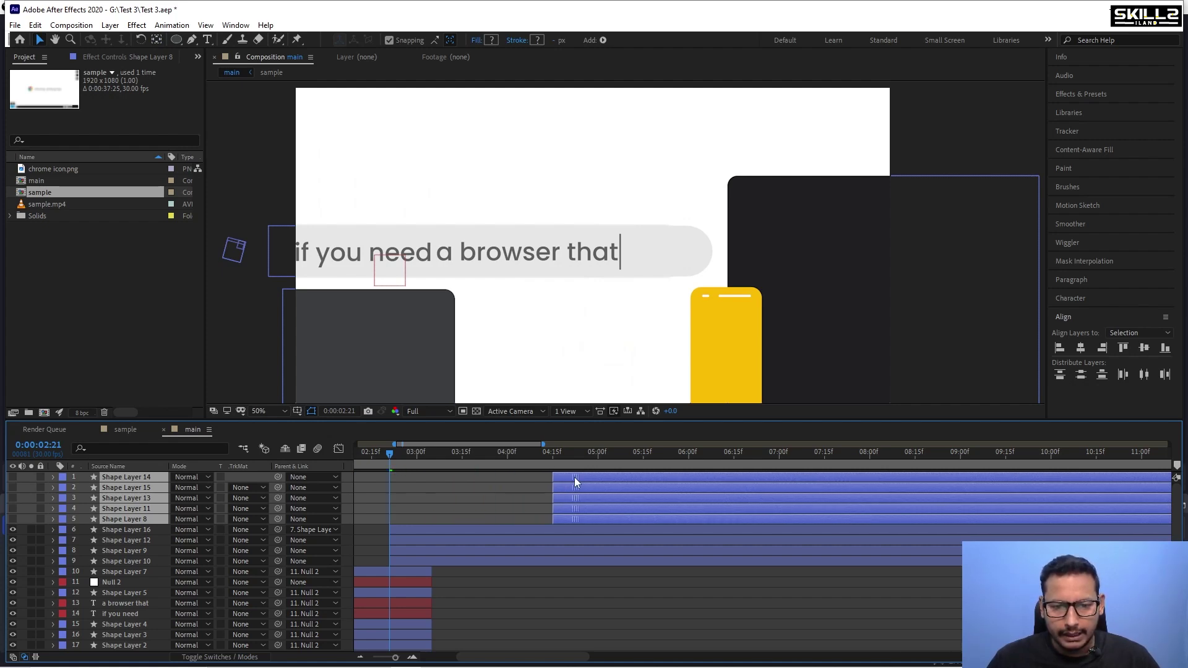
{"action": "mouse_move", "coordinate": [389, 454]}
{"action": "left_mouse_down"}
{"action": "mouse_move", "coordinate": [417, 455]}
{"action": "mouse_move", "coordinate": [390, 466]}
{"action": "left_mouse_up"}
{"action": "left_click", "coordinate": [371, 543]}
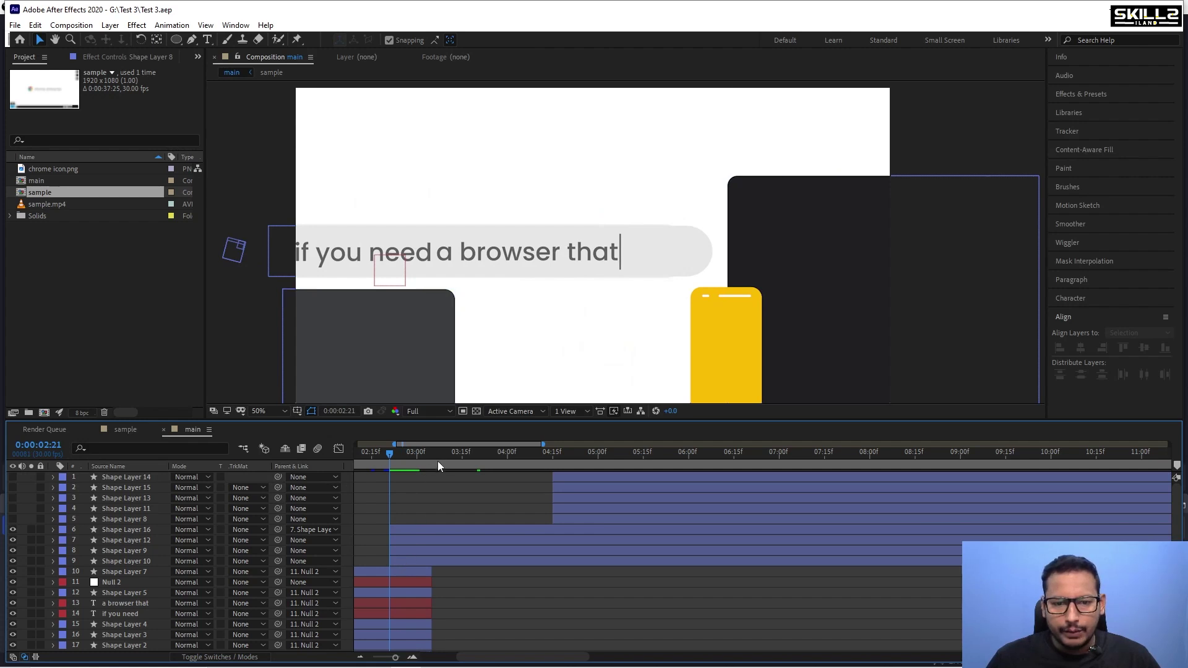
At 0:00:02:26, draw a closed four-point Pen shape along the diagonal white-blue edge, extending past the frame's right side.
{"action": "left_click", "coordinate": [467, 458]}
{"action": "left_click_drag", "start_coordinate": [456, 463], "coordinate": [403, 472]}
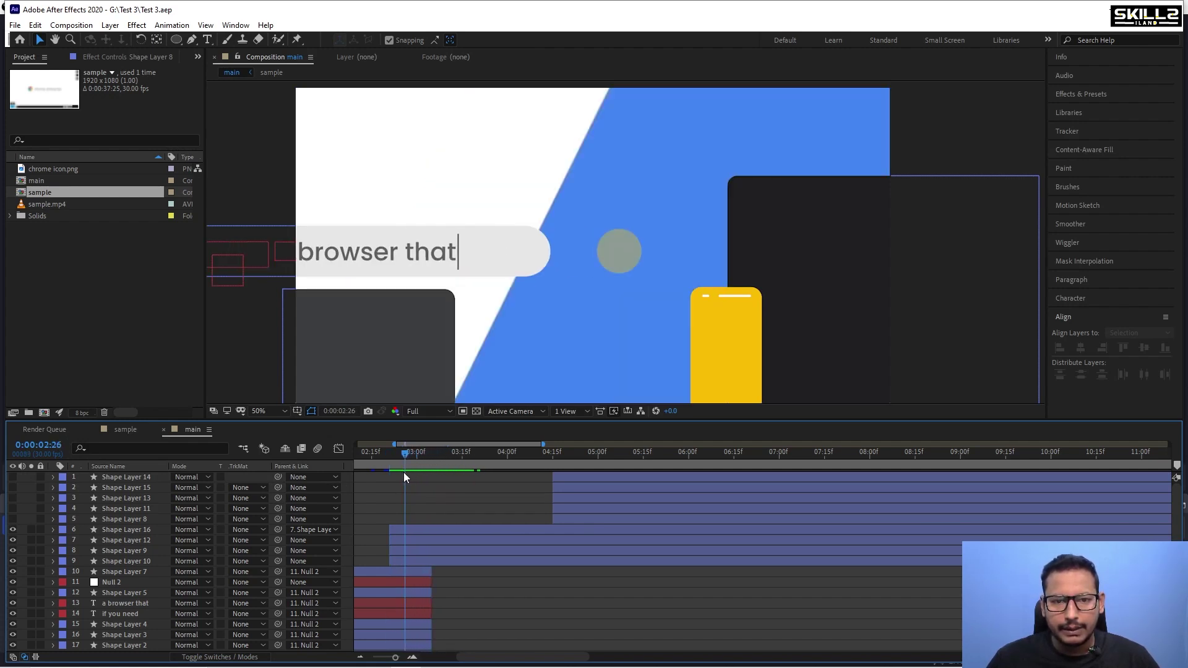
{"action": "scroll", "coordinate": [487, 187], "scroll_direction": "down", "scroll_amount": 2}
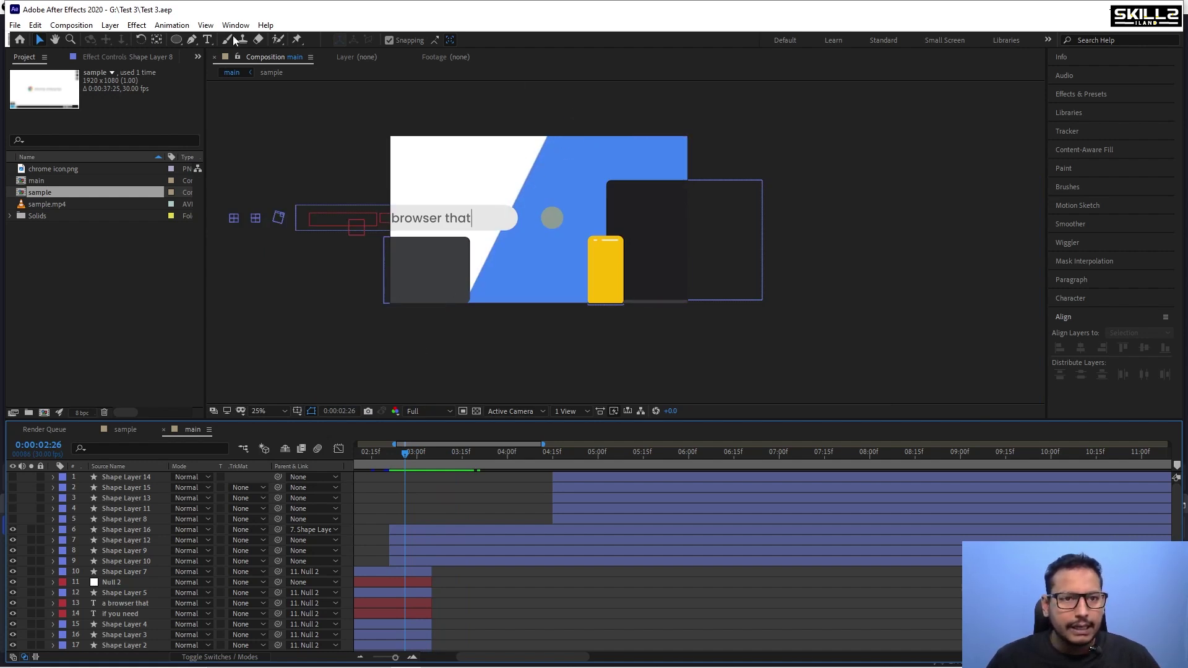
{"action": "left_click", "coordinate": [189, 40]}
{"action": "left_click", "coordinate": [444, 327]}
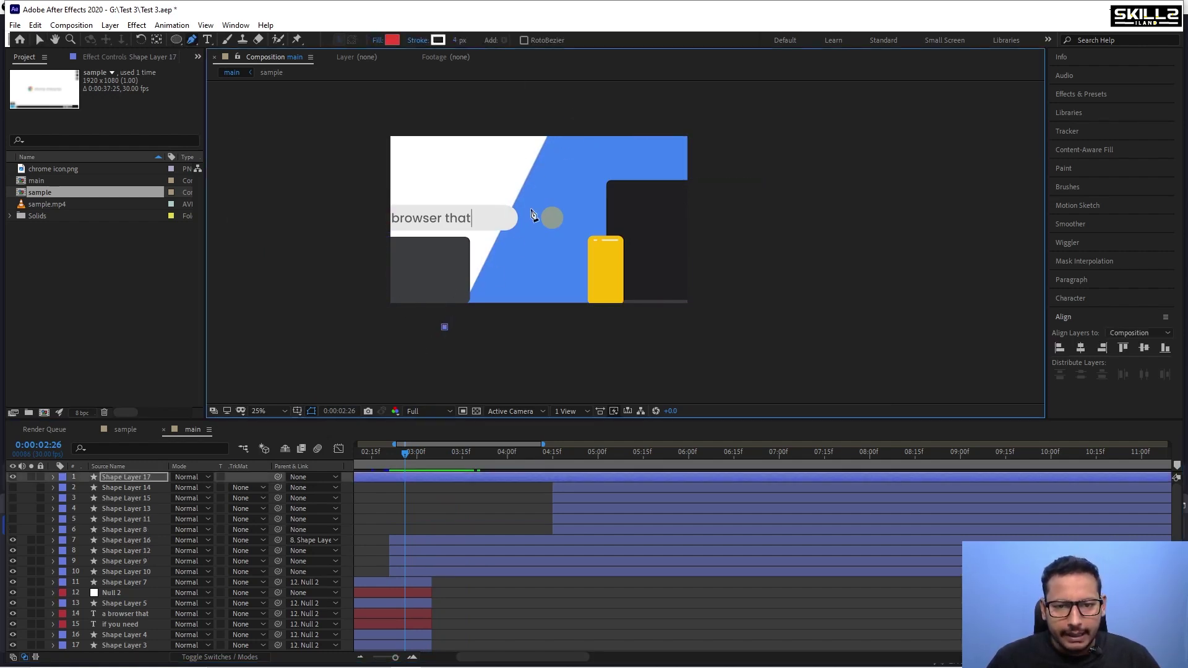
{"action": "left_click", "coordinate": [557, 116]}
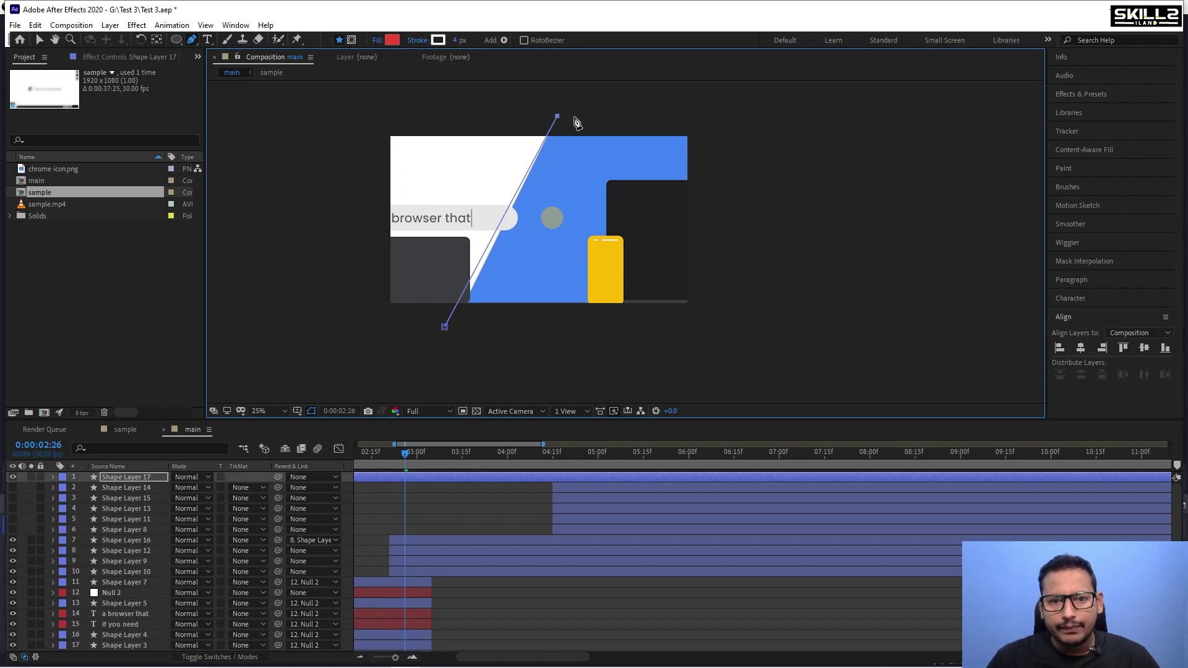
{"action": "left_click", "coordinate": [724, 117]}
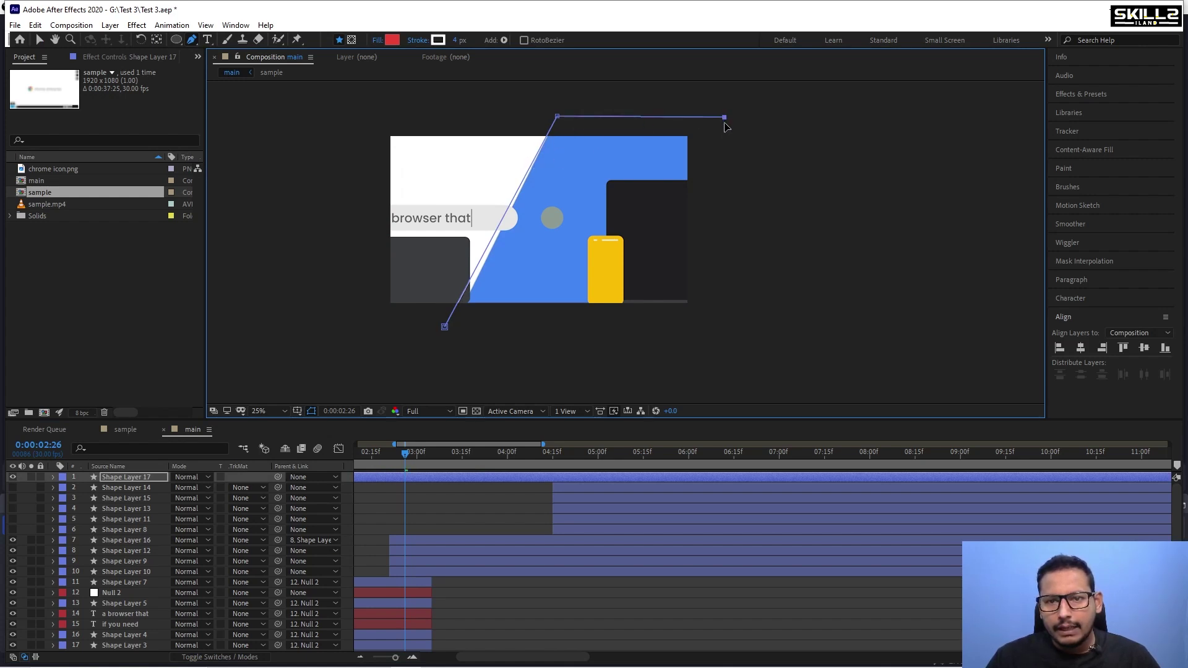
{"action": "left_click", "coordinate": [721, 327]}
{"action": "left_click", "coordinate": [444, 327]}
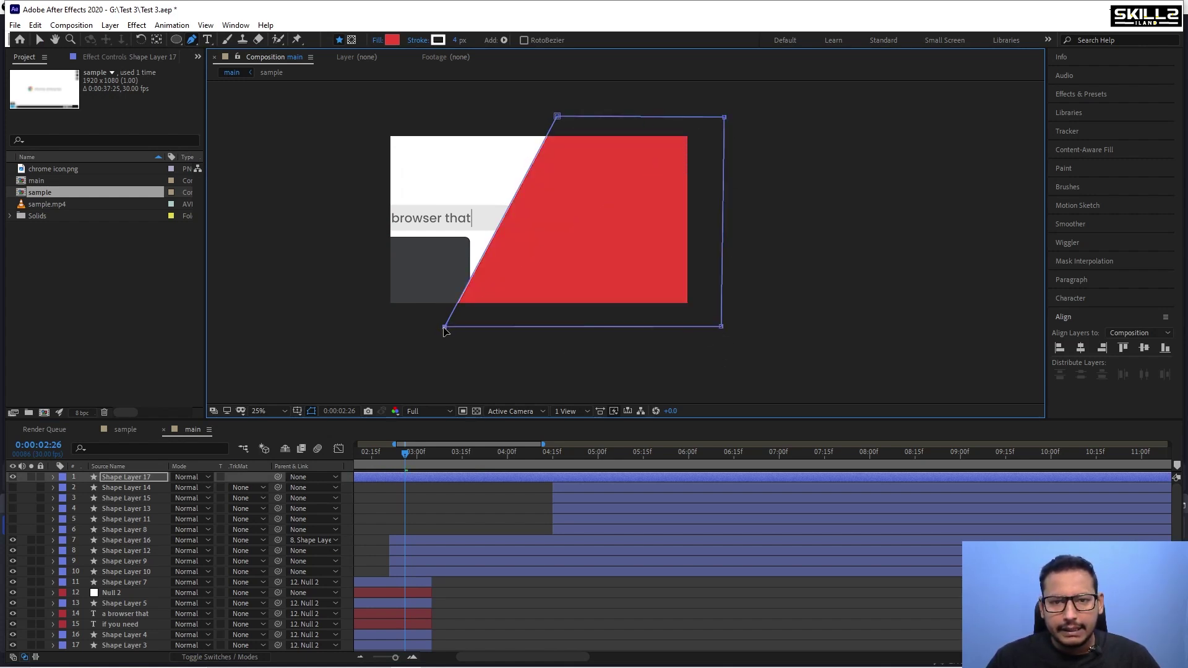
Pull the shape's lower-left corner inward to expose the reference and set its fill to the blue sampled there.
{"action": "left_click_drag", "start_coordinate": [445, 328], "coordinate": [477, 339]}
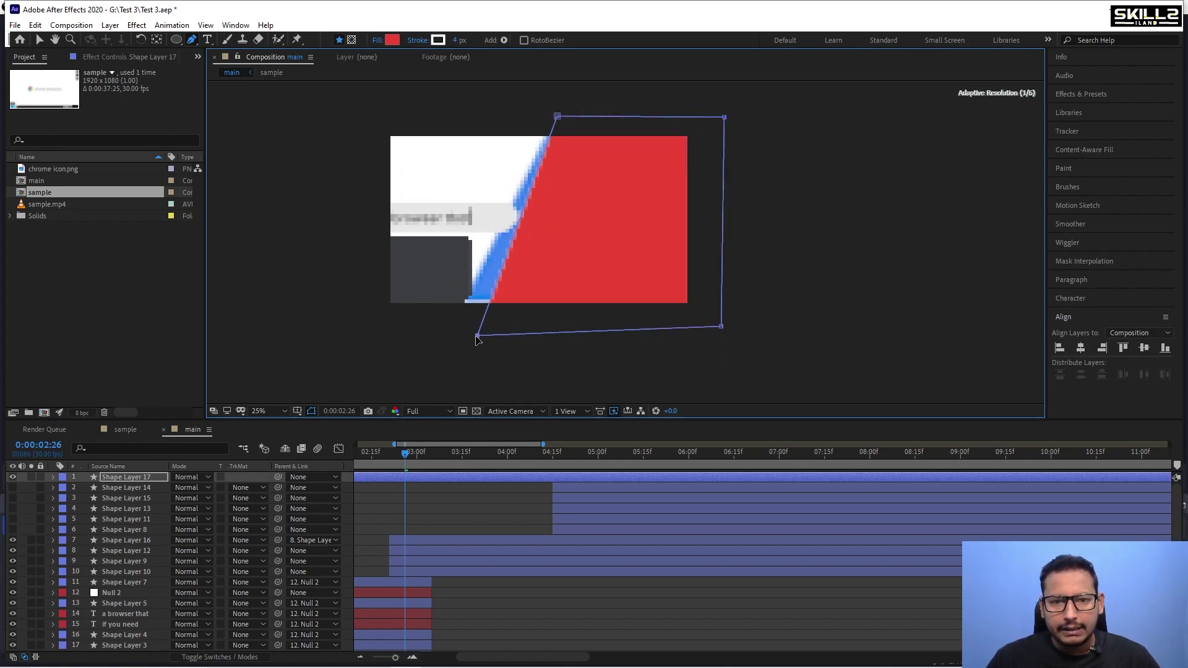
{"action": "left_click", "coordinate": [396, 39]}
{"action": "left_click", "coordinate": [1088, 207]}
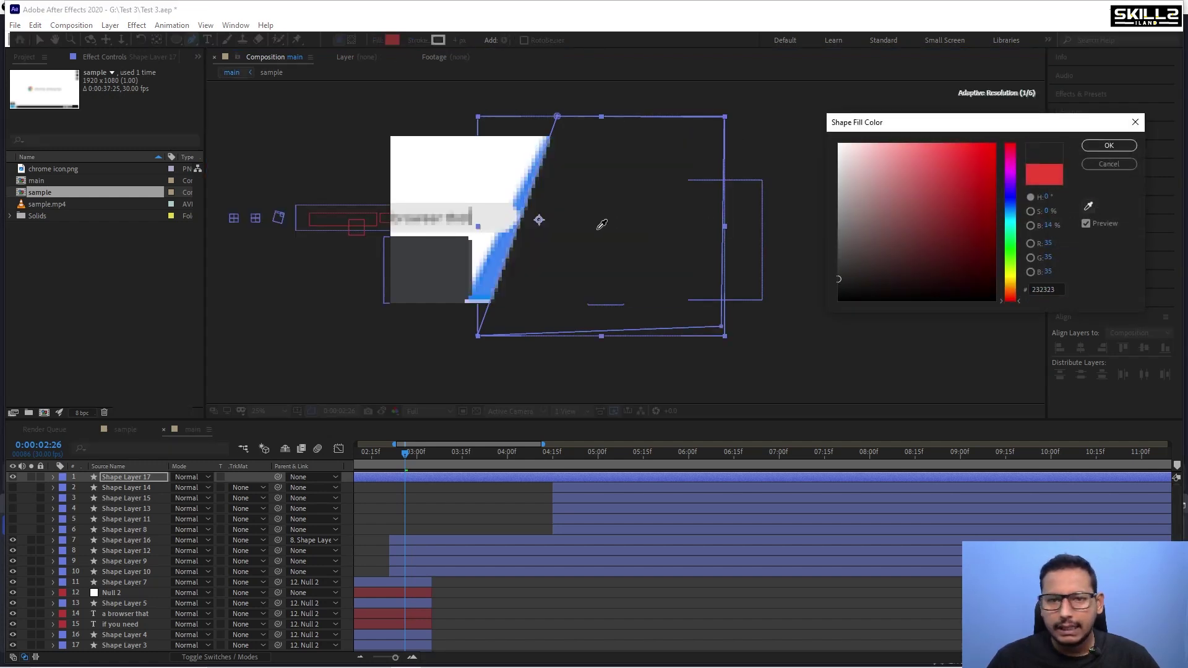
{"action": "left_click", "coordinate": [494, 266]}
{"action": "left_click", "coordinate": [1109, 146]}
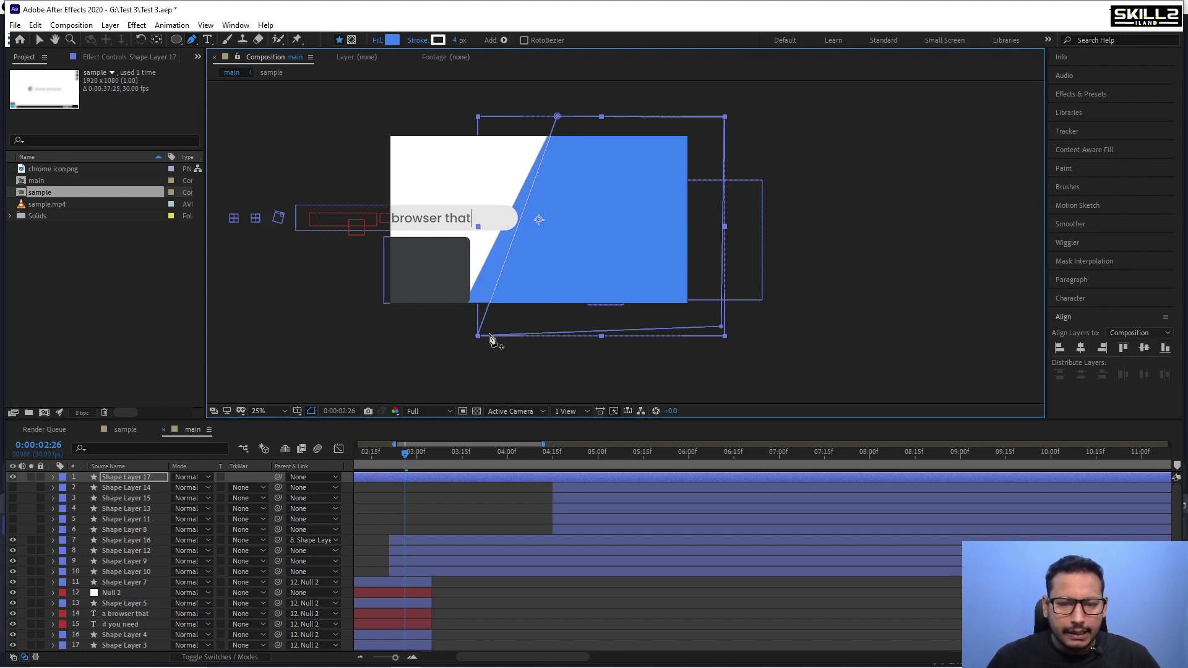
Move the blue shape's lower-left corner back onto the diagonal edge and set its stroke width to 0 px.
{"action": "left_click_drag", "start_coordinate": [478, 336], "coordinate": [444, 338]}
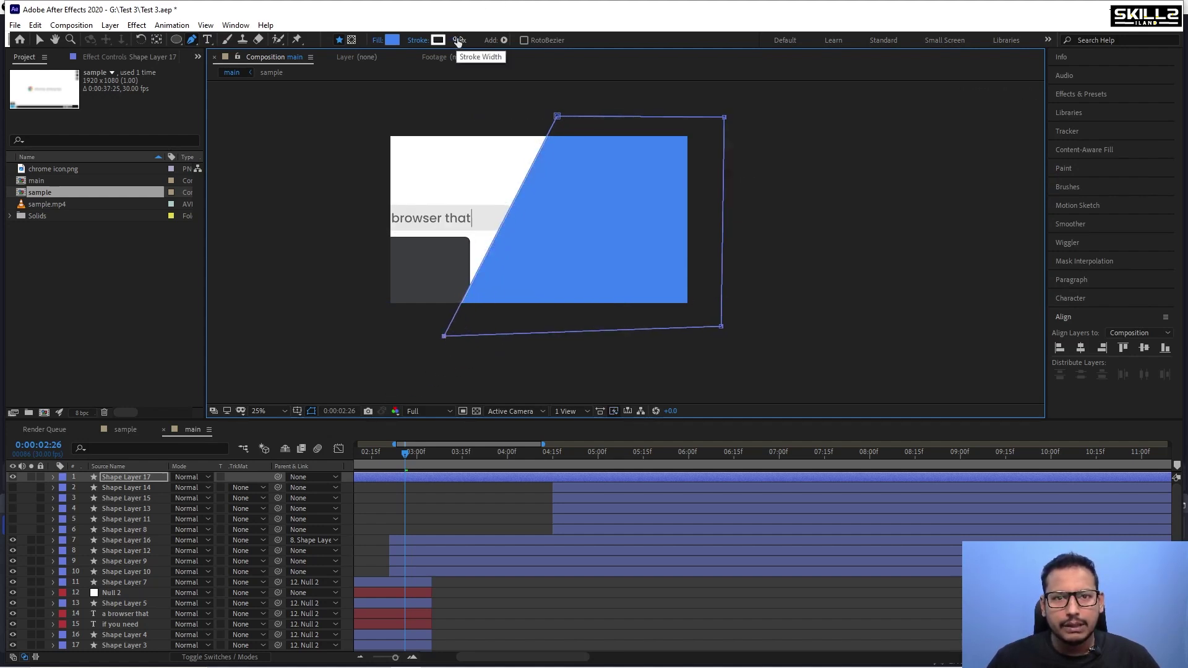
{"action": "left_click_drag", "start_coordinate": [458, 40], "coordinate": [360, 60]}
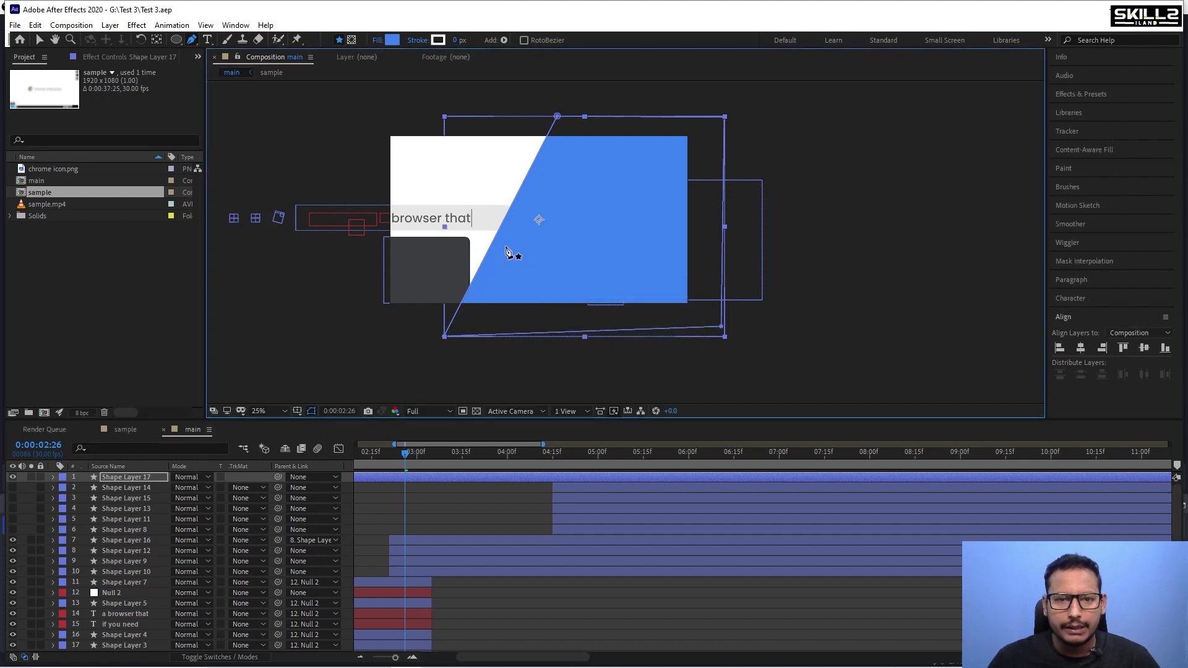
{"action": "scroll", "coordinate": [506, 255], "scroll_direction": "up", "scroll_amount": 2}
{"action": "scroll", "coordinate": [466, 287], "scroll_direction": "down", "scroll_amount": 2}
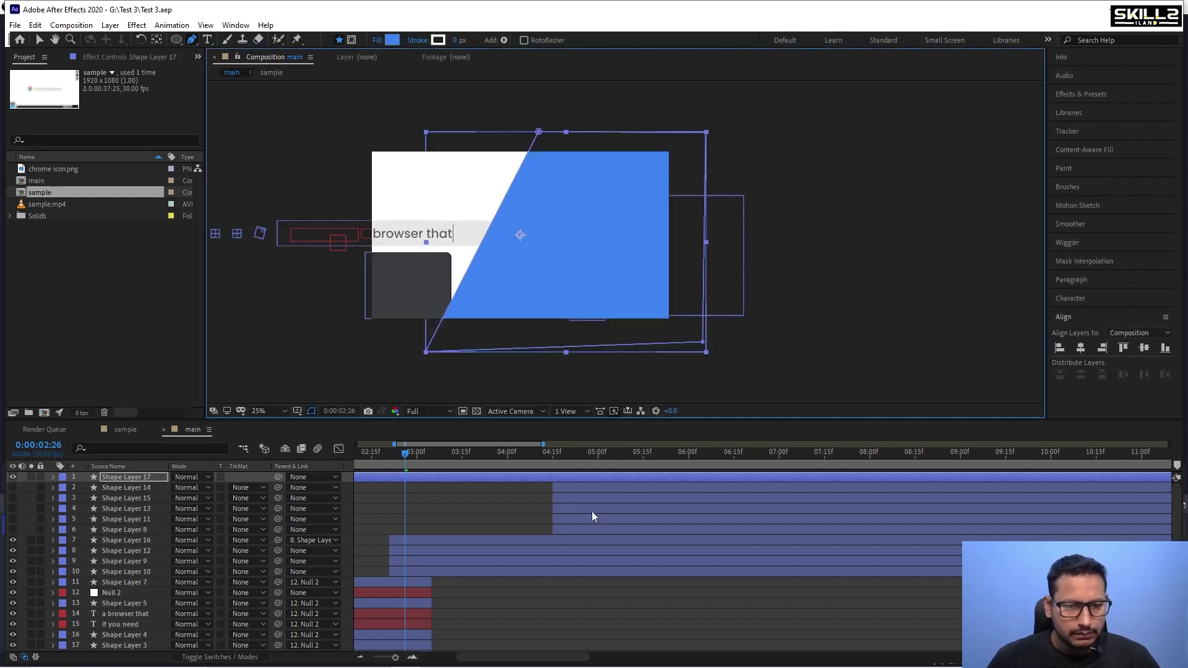
Move Shape Layer 17 below Shape Layer 10, trim its start to 0:00:02:21 and save the project.
{"action": "left_click_drag", "start_coordinate": [124, 477], "coordinate": [163, 575]}
{"action": "scroll", "coordinate": [396, 477], "scroll_direction": "up", "scroll_amount": 3}
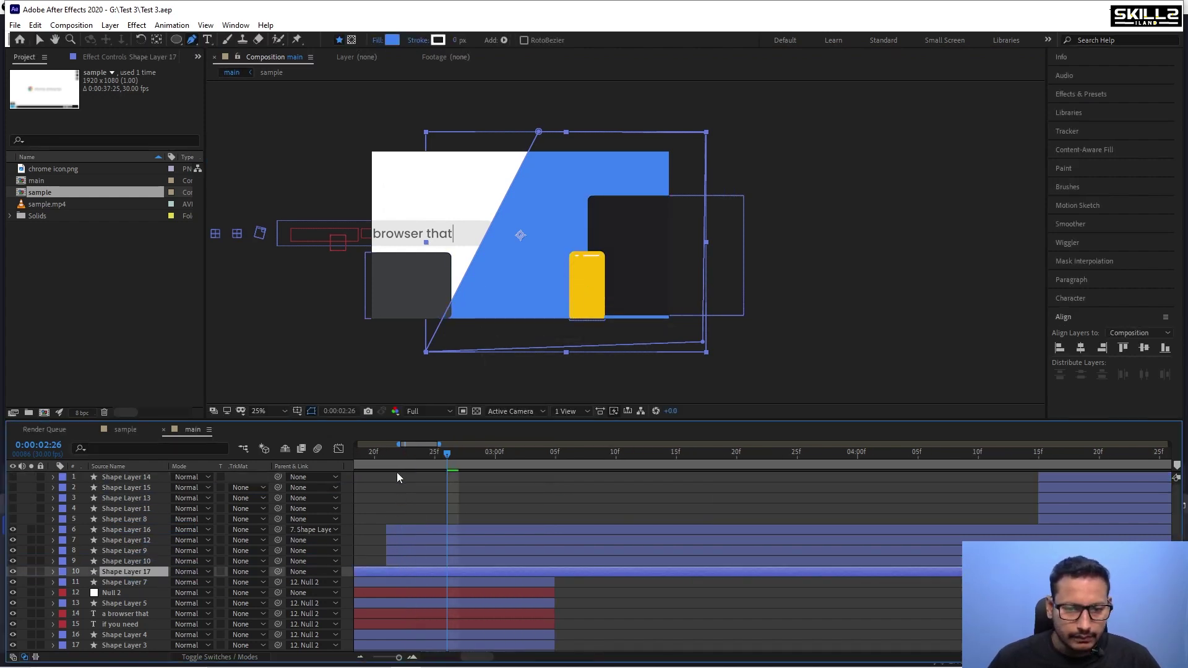
{"action": "left_click", "coordinate": [389, 462]}
{"action": "key", "text": "alt+["}
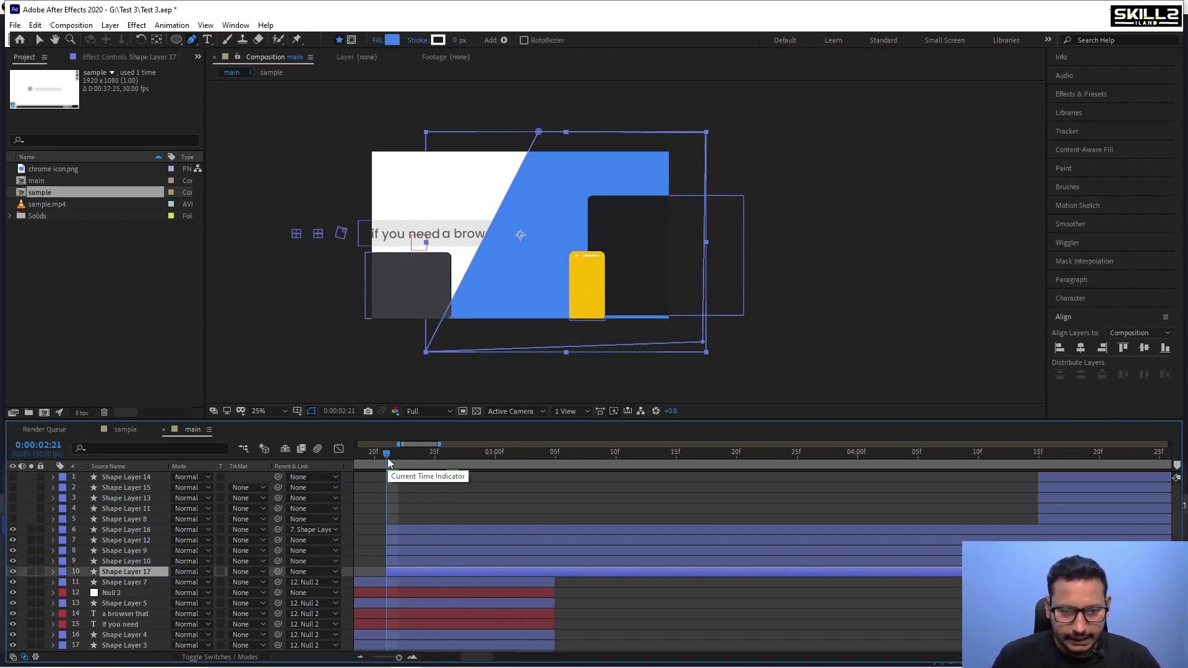
{"action": "key", "text": "ctrl+s"}
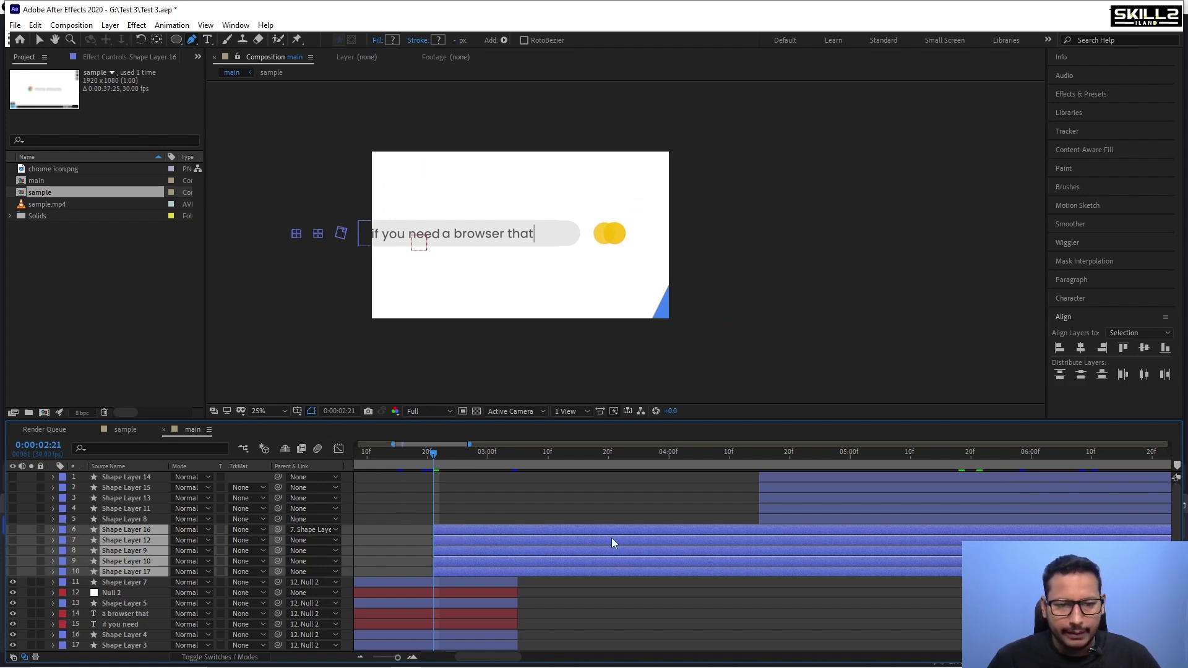
Return to 0:00:02:21, show Shape Layers 16, 12, 9, 10 and 17 again and save the project.
{"action": "key", "text": "ctrl+s"}
{"action": "mouse_move", "coordinate": [439, 455]}
{"action": "left_mouse_down"}
{"action": "mouse_move", "coordinate": [464, 455]}
{"action": "mouse_move", "coordinate": [432, 463]}
{"action": "left_mouse_up"}
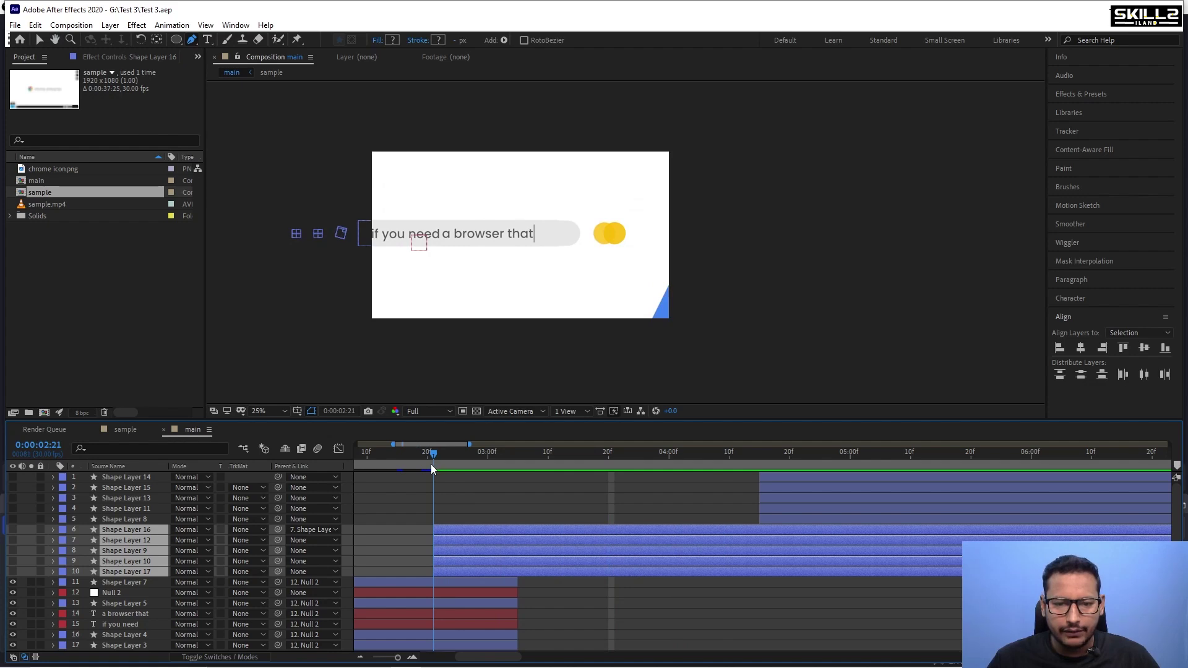
{"action": "left_click", "coordinate": [14, 573]}
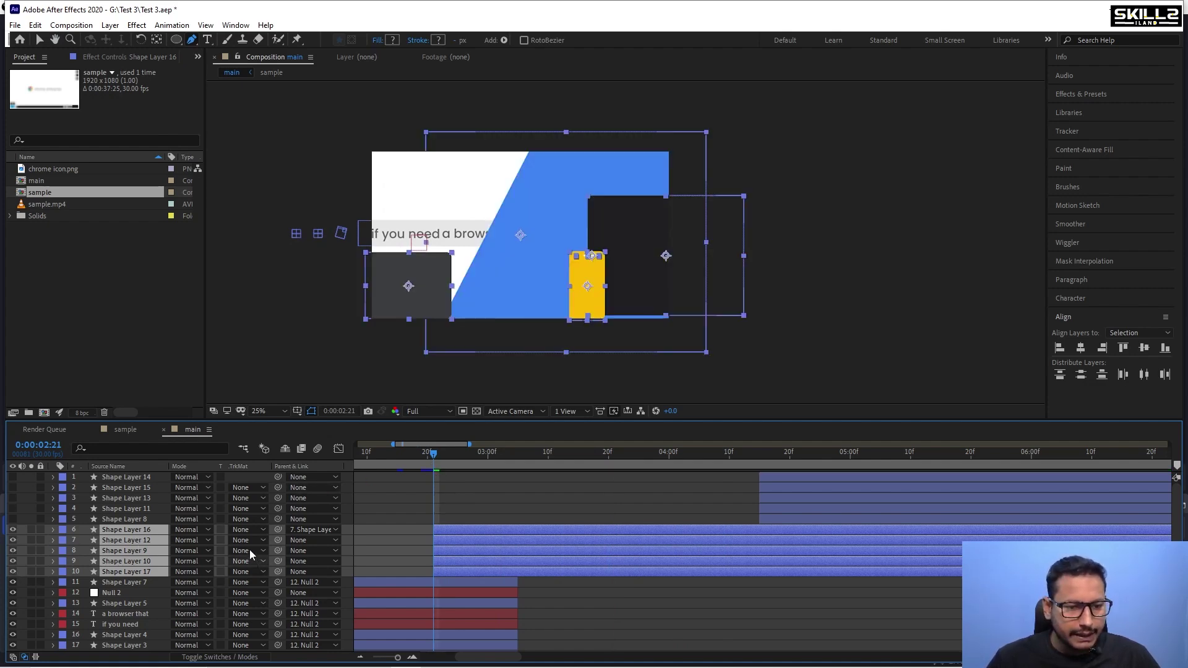
{"action": "key", "text": "ctrl+s"}
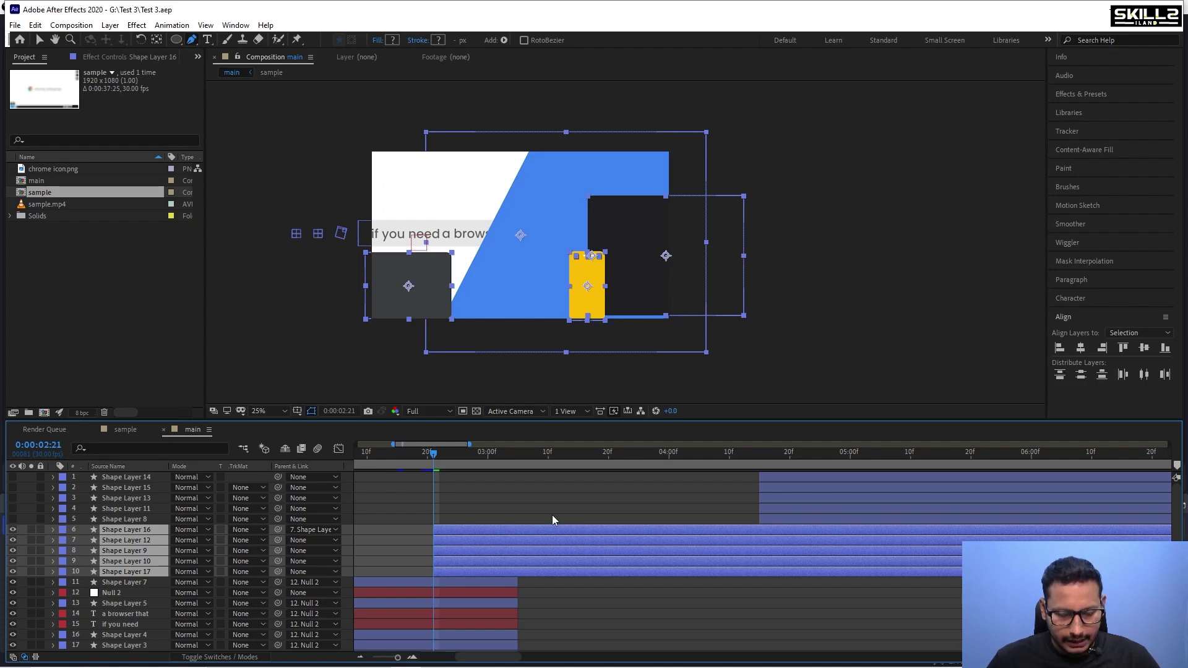
Move the two corners of Shape Layer 17's diagonal edge left past the frame so the blue shape covers the whole composition.
{"action": "left_click", "coordinate": [470, 504]}
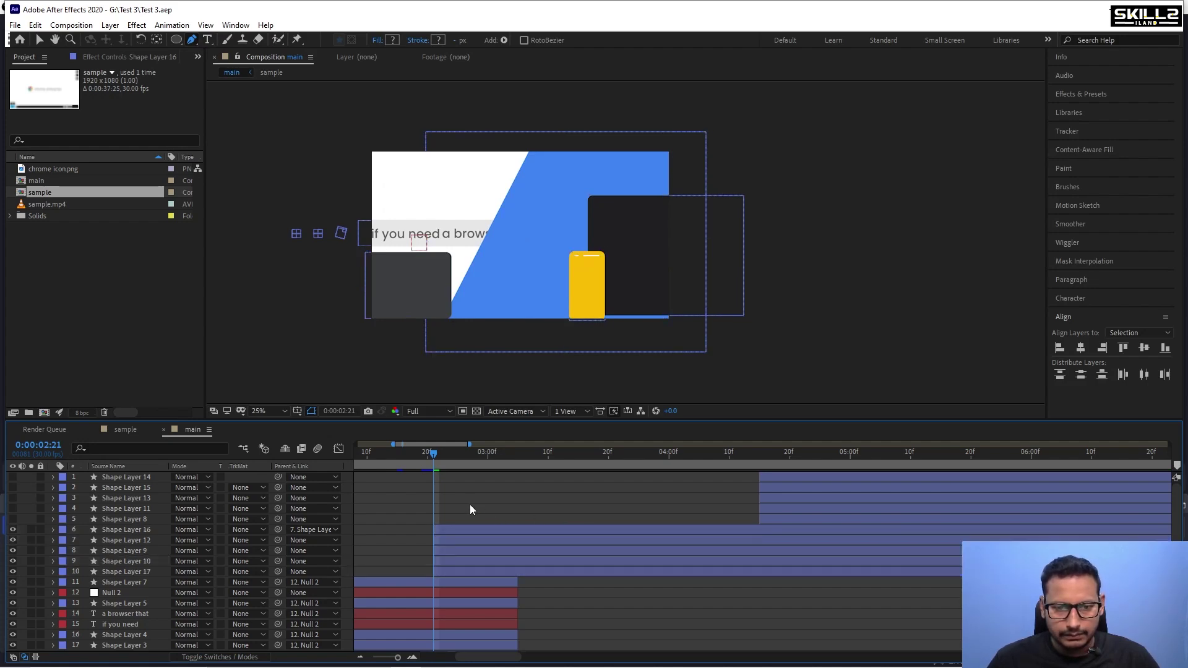
{"action": "left_click", "coordinate": [451, 572]}
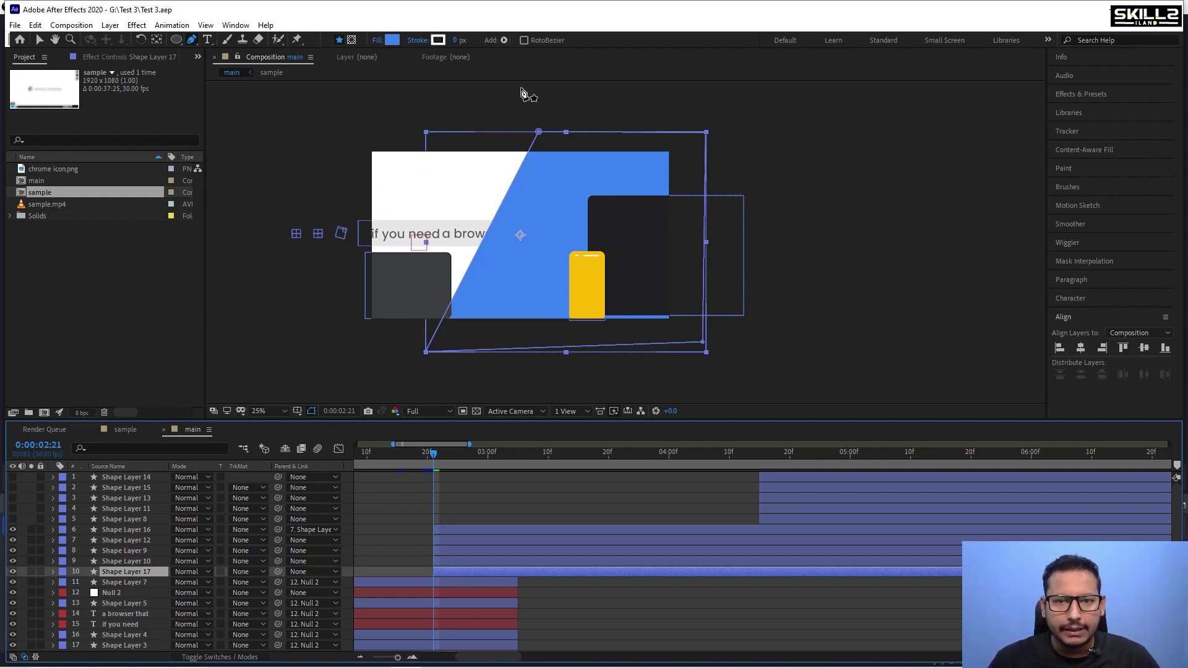
{"action": "left_click", "coordinate": [539, 133]}
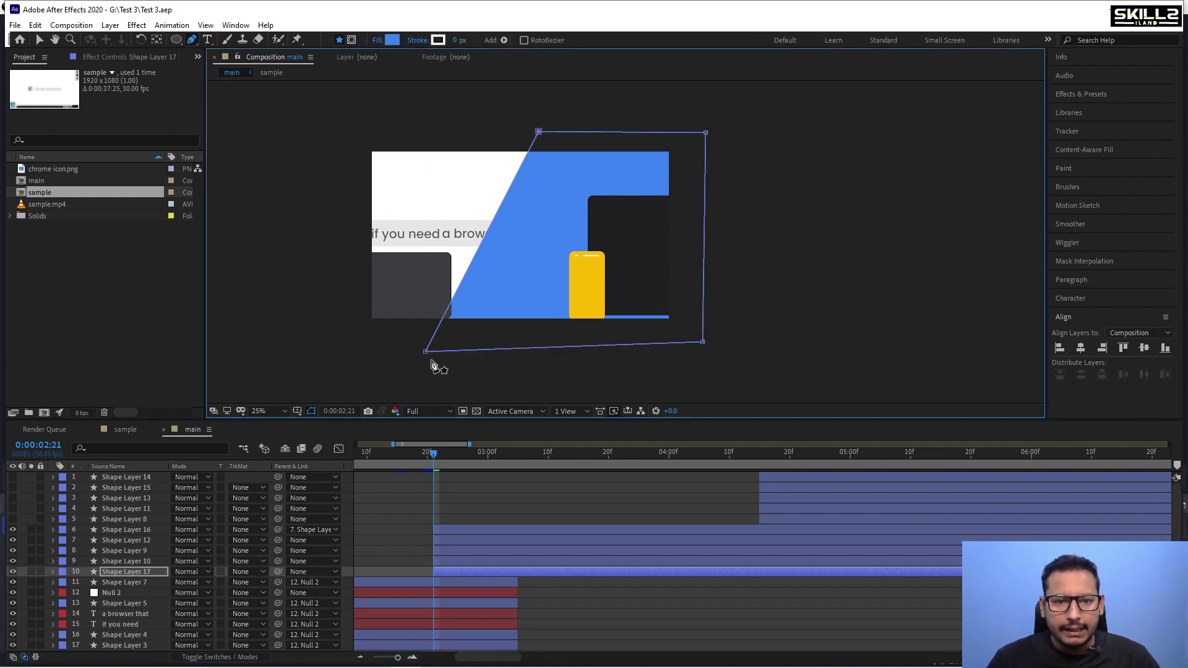
{"action": "key", "text": "shift+Left"}
{"action": "key", "text": "shift+Left"}
{"action": "key", "text": "shift+Left"}
{"action": "key", "text": "shift+Left"}
{"action": "key", "text": "shift+Left"}
{"action": "key", "text": "shift+Left"}
{"action": "key", "text": "shift+Left"}
{"action": "key", "text": "shift+Left"}
{"action": "key", "text": "shift+Left"}
{"action": "key", "text": "shift+Left"}
{"action": "key", "text": "shift+Left"}
{"action": "key", "text": "shift+Left"}
{"action": "key", "text": "shift+Left"}
{"action": "key", "text": "shift+Left"}
{"action": "key", "text": "shift+Left"}
{"action": "key", "text": "shift+Left"}
{"action": "key", "text": "shift+Left"}
{"action": "key", "text": "shift+Left"}
{"action": "key", "text": "shift+Left"}
{"action": "key", "text": "shift+Left"}
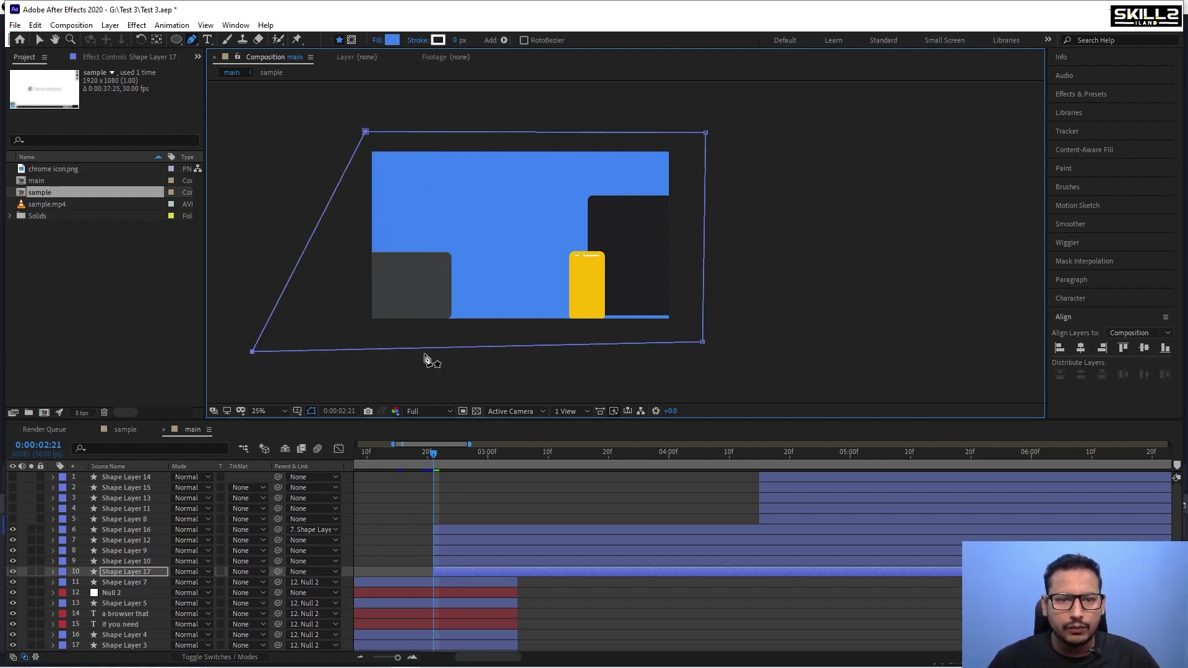
Reveal Position on Shape Layers 16, 12, 9, 10 and 17 and add position keyframes at 0:00:02:21 to all except Shape Layer 16.
{"action": "left_click", "coordinate": [460, 572]}
{"action": "left_click", "coordinate": [466, 531], "text": "shift"}
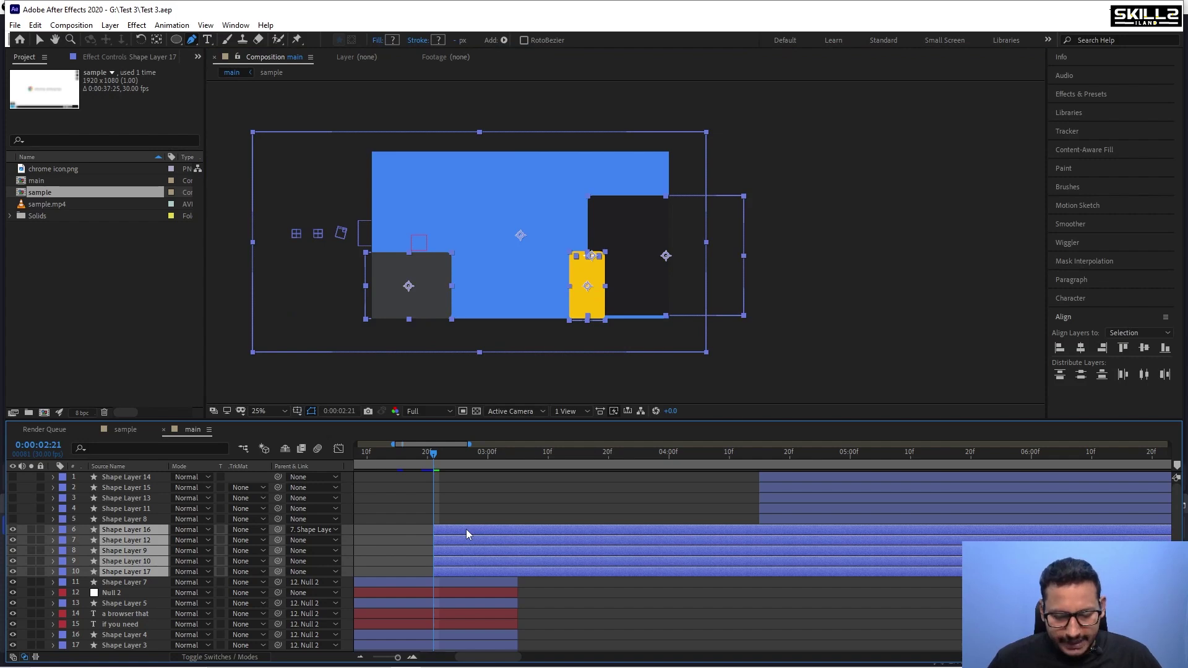
{"action": "key", "text": "p"}
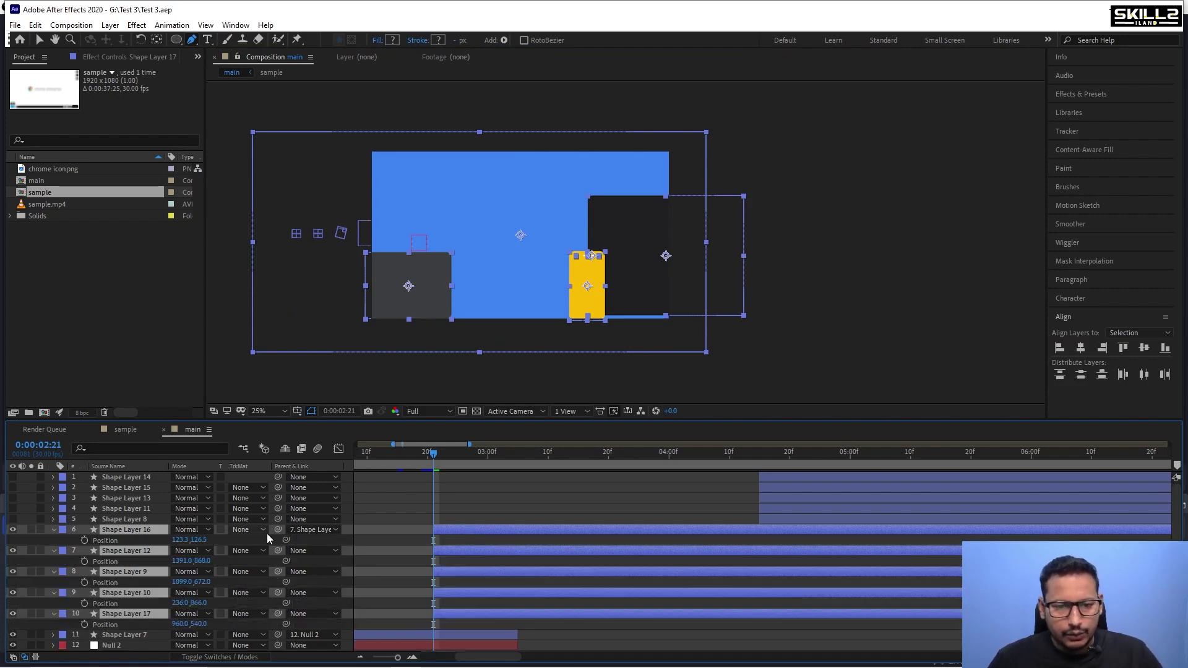
{"action": "left_click", "coordinate": [85, 541]}
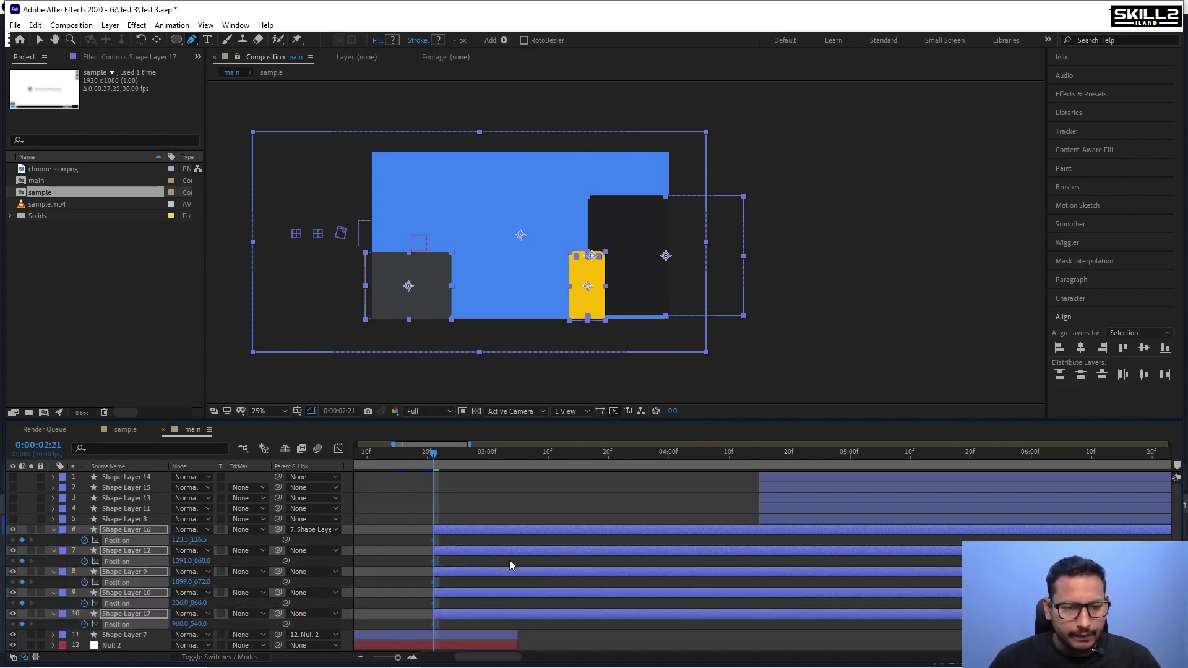
{"action": "key", "text": "ctrl+z"}
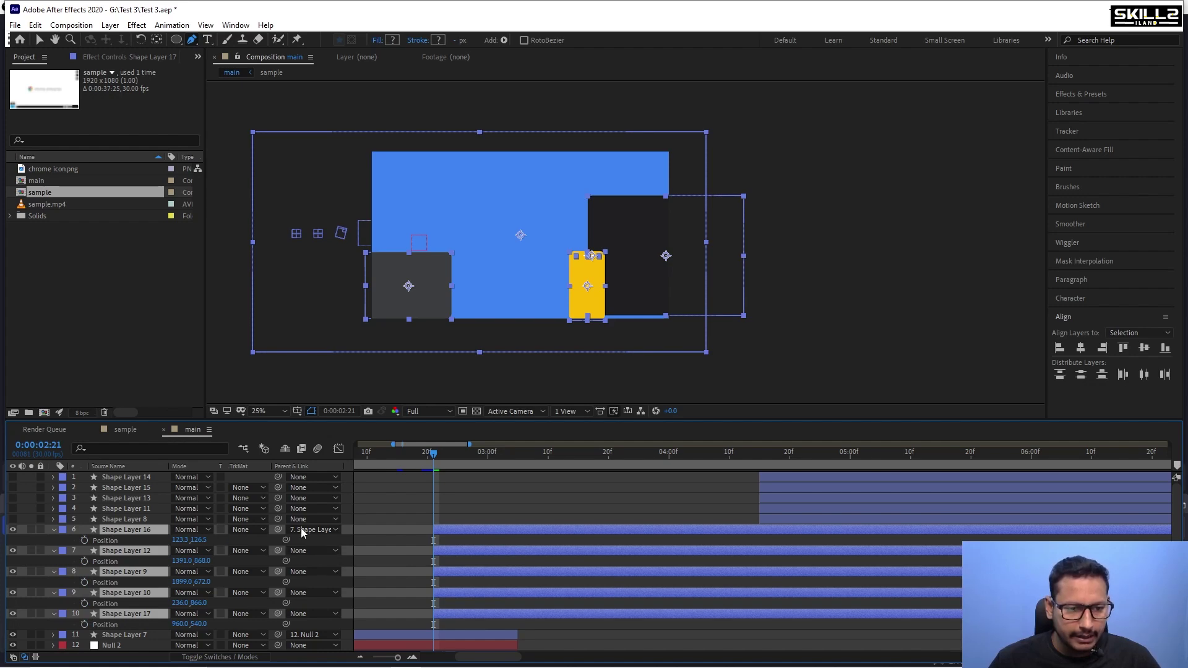
{"action": "left_click", "coordinate": [127, 529], "text": "ctrl"}
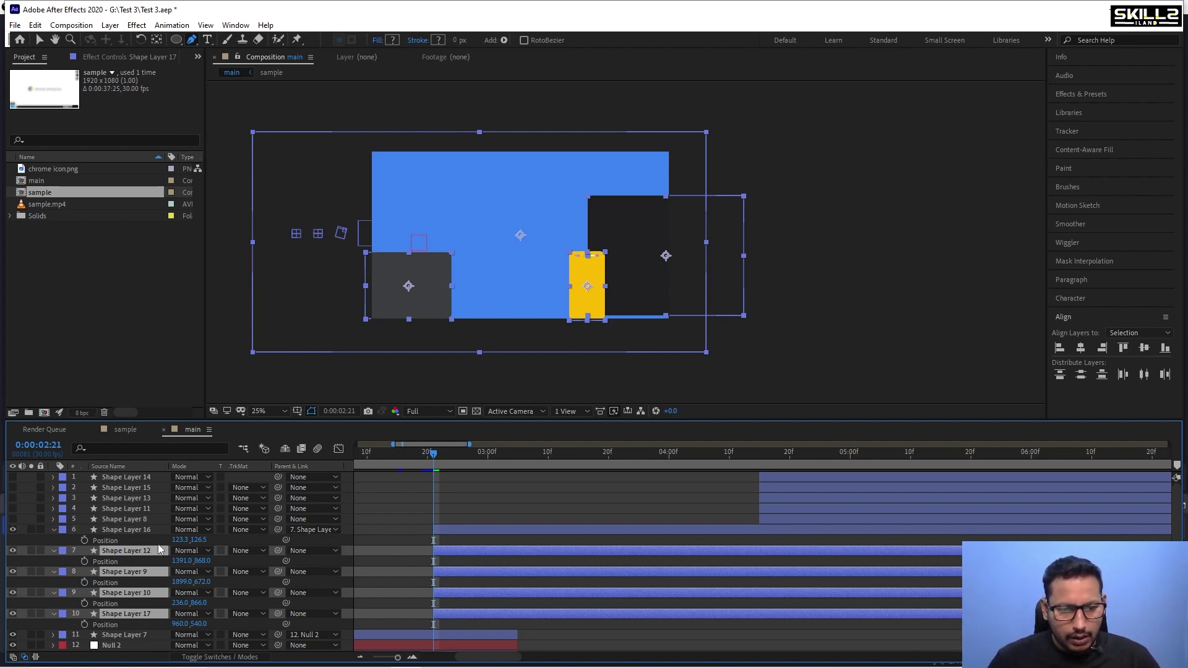
{"action": "key", "text": "alt+shift+p"}
{"action": "scroll", "coordinate": [601, 539], "scroll_direction": "down", "scroll_amount": 1}
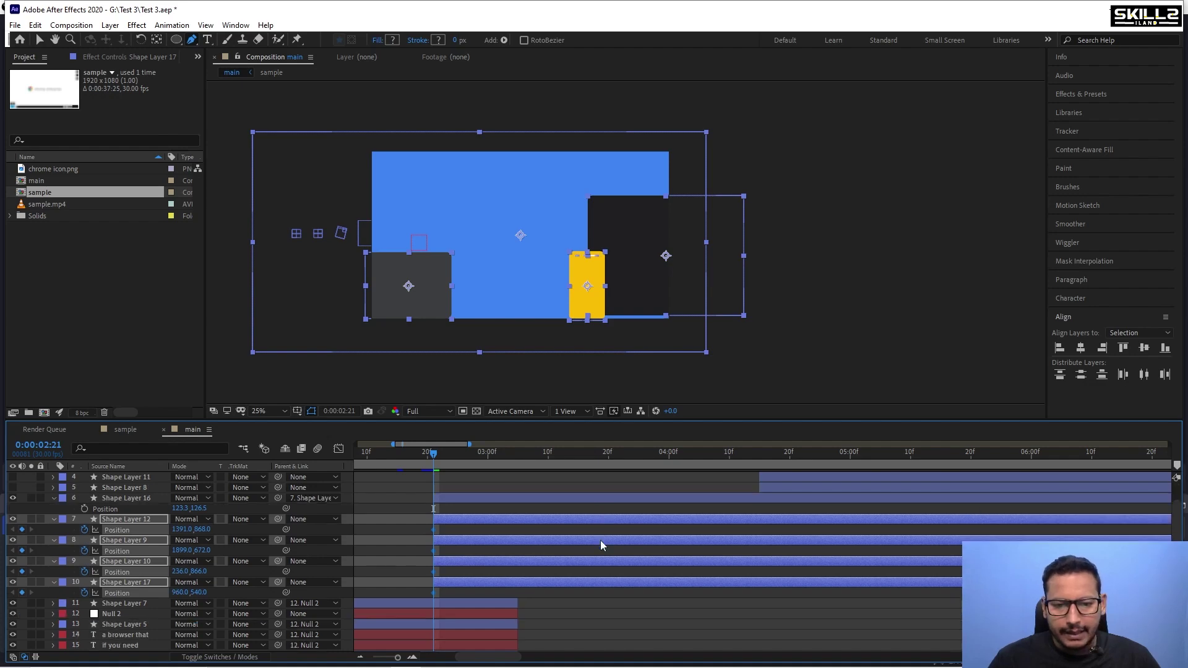
Add Position keyframes at 0:00:03:08 to Shape Layers 12, 9, 10 and 17 without changing their current positions.
{"action": "left_click", "coordinate": [481, 452]}
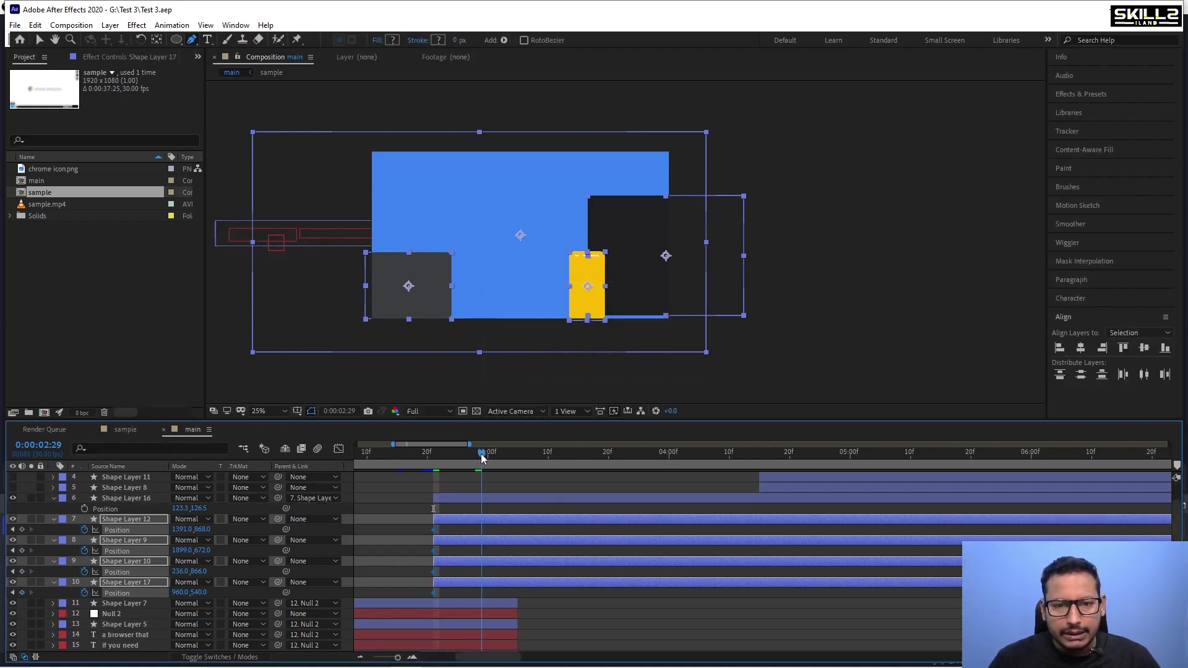
{"action": "key", "text": "Page_Down"}
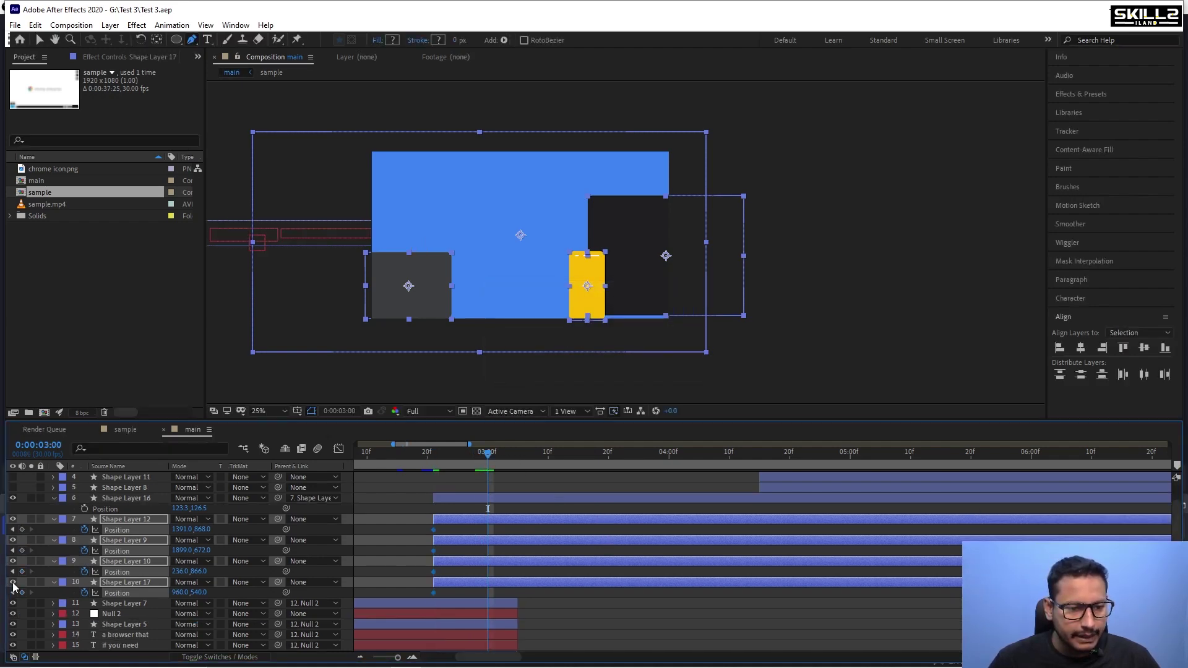
{"action": "left_click", "coordinate": [13, 583]}
{"action": "left_click_drag", "start_coordinate": [485, 458], "coordinate": [536, 474]}
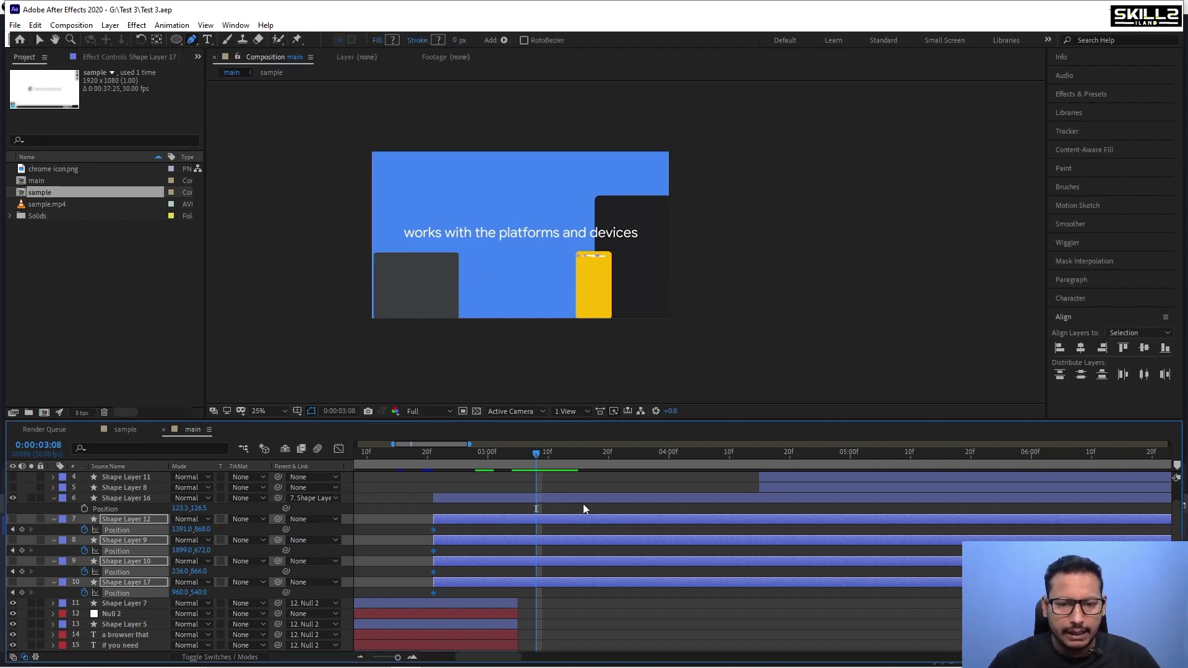
{"action": "left_click", "coordinate": [22, 530]}
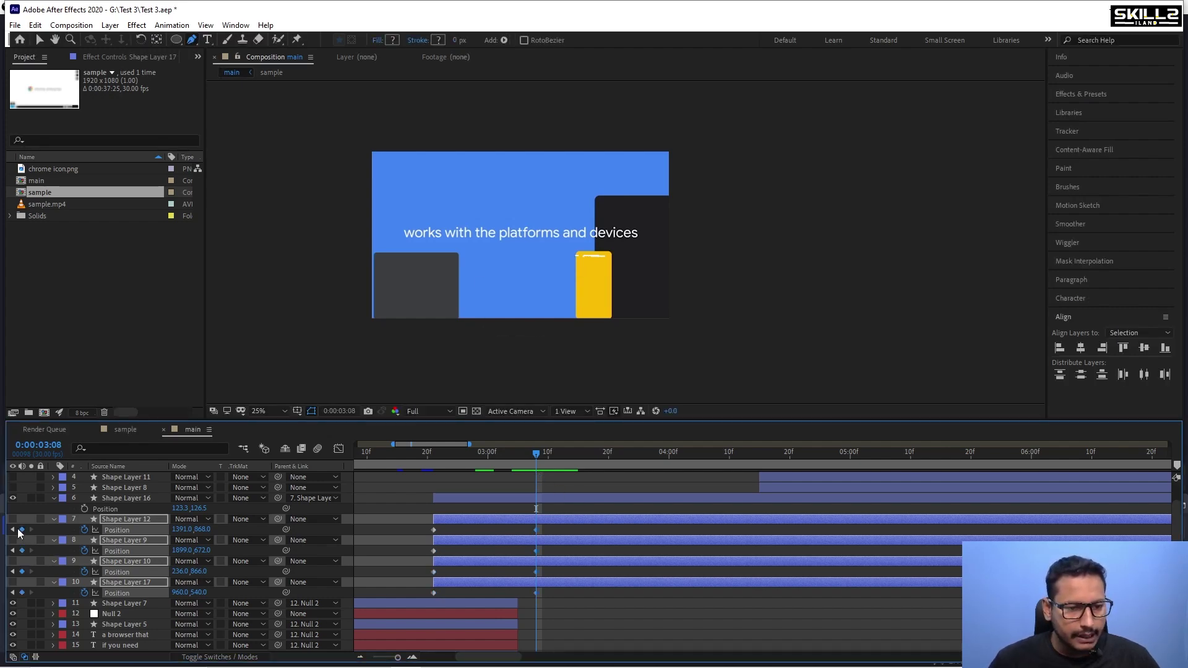
At the 0:00:02:21 keyframes, move the four shape layers horizontally off-canvas to the right, placing Shape Layer 17 at X 3680.
{"action": "left_click", "coordinate": [13, 530]}
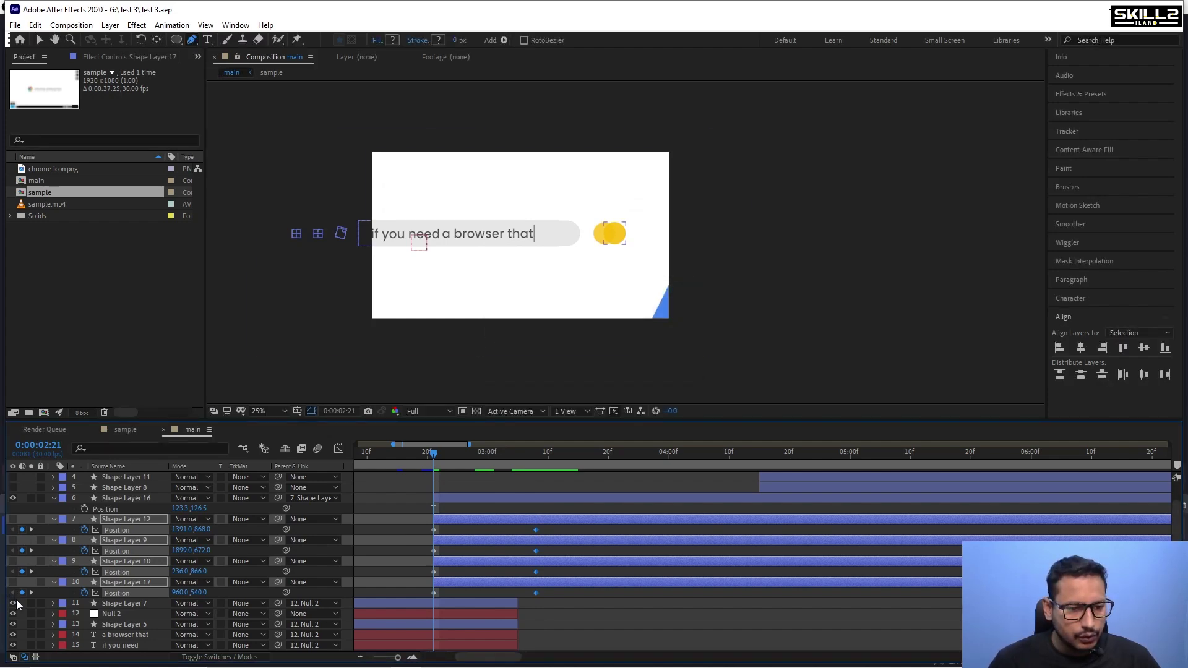
{"action": "left_click_drag", "start_coordinate": [12, 582], "coordinate": [13, 518]}
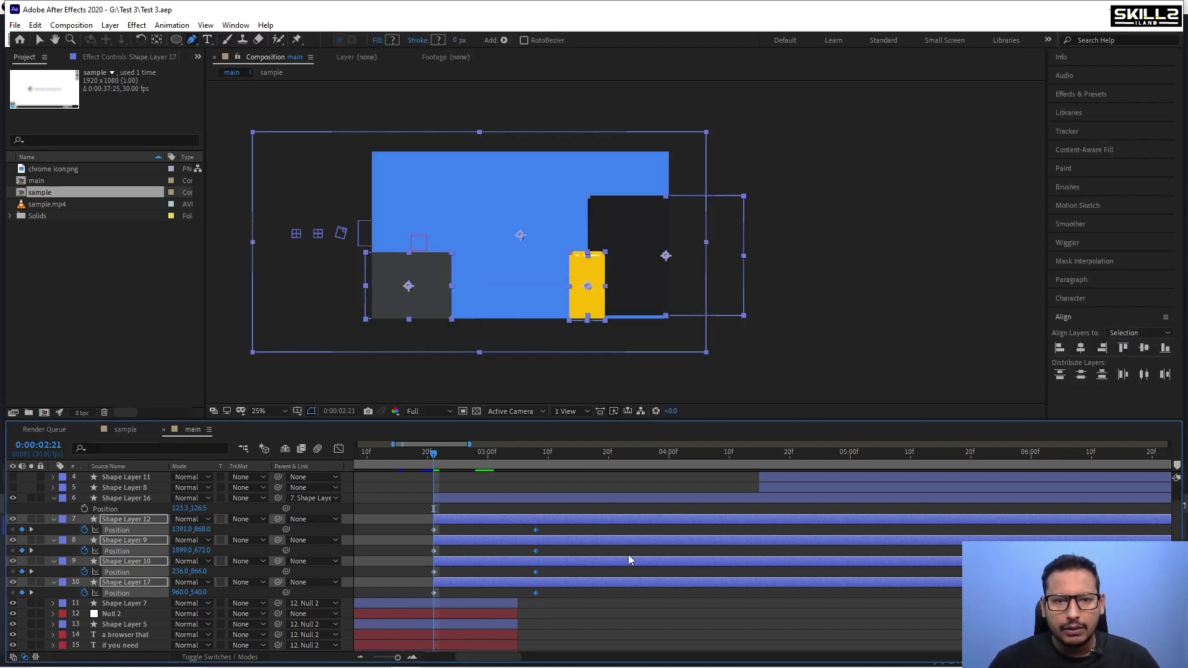
{"action": "key", "text": "shift+Right"}
{"action": "key", "text": "shift+Right"}
{"action": "key", "text": "shift+Right"}
{"action": "key", "text": "shift+Right"}
{"action": "key", "text": "shift+Right"}
{"action": "key", "text": "shift+Right"}
{"action": "key", "text": "shift+Right"}
{"action": "key", "text": "shift+Right"}
{"action": "key", "text": "shift+Right"}
{"action": "key", "text": "shift+Right"}
{"action": "key", "text": "shift+Right"}
{"action": "key", "text": "shift+Right"}
{"action": "key", "text": "shift+Right"}
{"action": "key", "text": "shift+Right"}
{"action": "key", "text": "shift+Right"}
{"action": "key", "text": "shift+Right"}
{"action": "key", "text": "shift+Right"}
{"action": "key", "text": "shift+Right"}
{"action": "key", "text": "shift+Right"}
{"action": "key", "text": "shift+Right"}
{"action": "key", "text": "shift+Right"}
{"action": "key", "text": "shift+Right"}
{"action": "key", "text": "shift+Right"}
{"action": "key", "text": "shift+Right"}
{"action": "key", "text": "shift+Right"}
{"action": "key", "text": "shift+Right"}
{"action": "key", "text": "shift+Right"}
{"action": "key", "text": "shift+Right"}
{"action": "key", "text": "shift+Right"}
{"action": "key", "text": "shift+Right"}
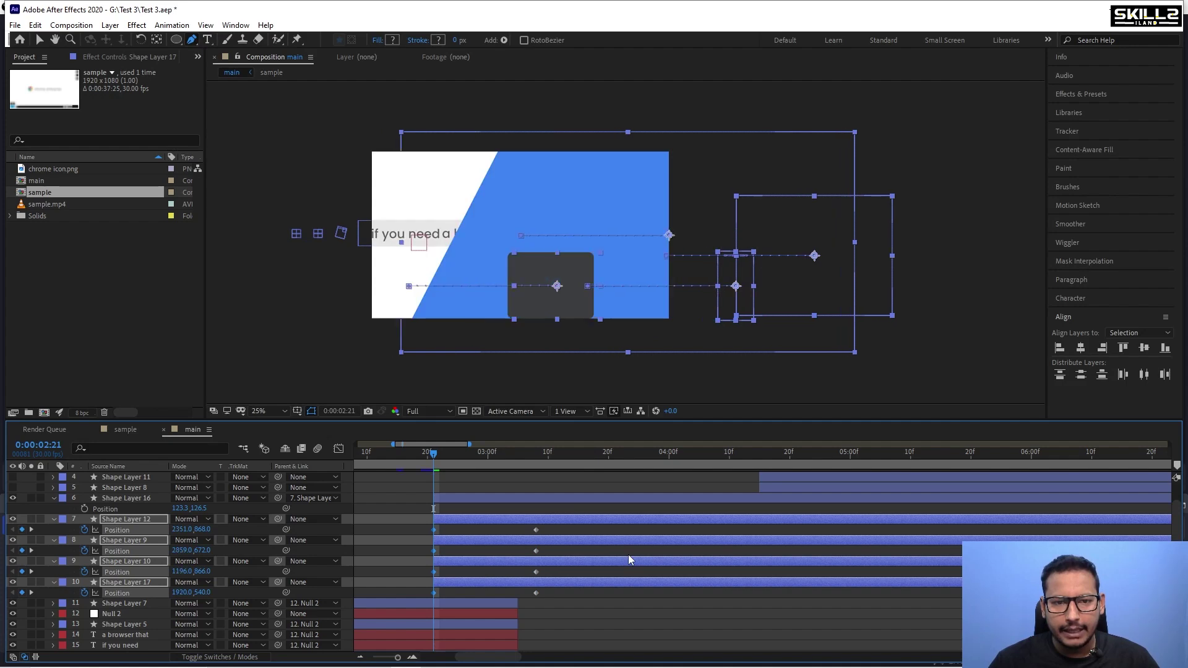
{"action": "key", "text": "shift+Right"}
{"action": "key", "text": "shift+Right"}
{"action": "key", "text": "shift+Right"}
{"action": "key", "text": "shift+Right"}
{"action": "key", "text": "shift+Right"}
{"action": "key", "text": "shift+Right"}
{"action": "key", "text": "shift+Right"}
{"action": "key", "text": "shift+Right"}
{"action": "key", "text": "shift+Right"}
{"action": "key", "text": "shift+Right"}
{"action": "key", "text": "shift+Right"}
{"action": "key", "text": "shift+Right"}
{"action": "key", "text": "shift+Right"}
{"action": "key", "text": "shift+Right"}
{"action": "key", "text": "shift+Right"}
{"action": "key", "text": "shift+Right"}
{"action": "key", "text": "shift+Right"}
{"action": "key", "text": "shift+Right"}
{"action": "key", "text": "shift+Right"}
{"action": "key", "text": "shift+Right"}
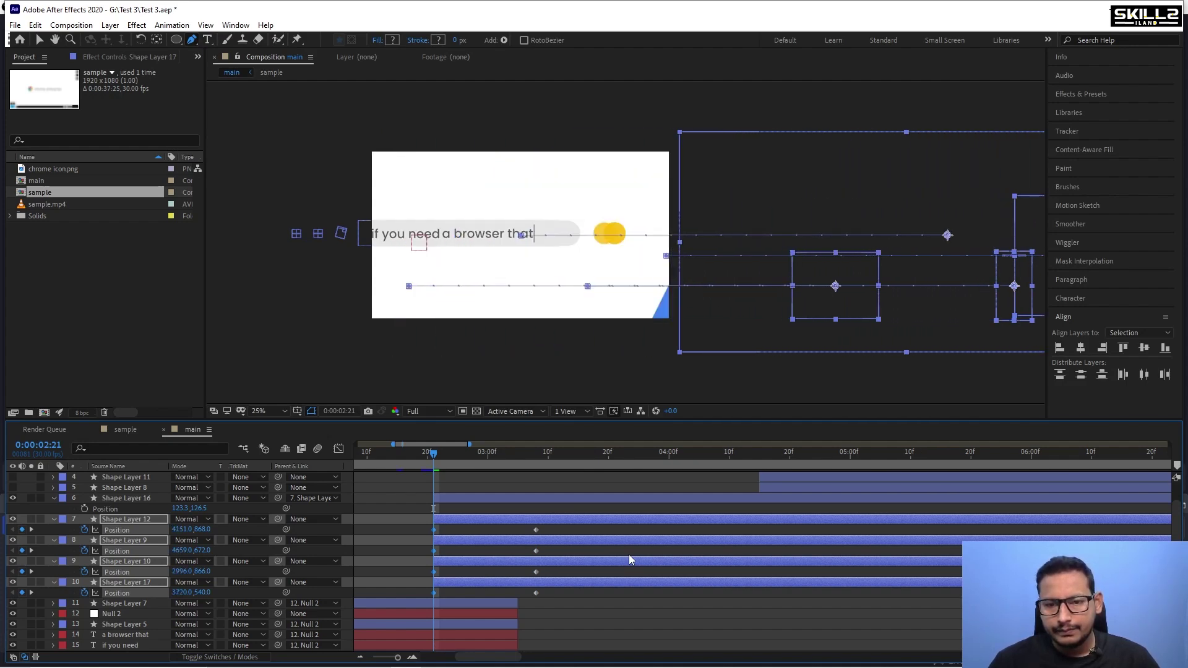
{"action": "key", "text": "shift+Left"}
{"action": "key", "text": "shift+Left"}
{"action": "key", "text": "shift+Left"}
{"action": "key", "text": "shift+Left"}
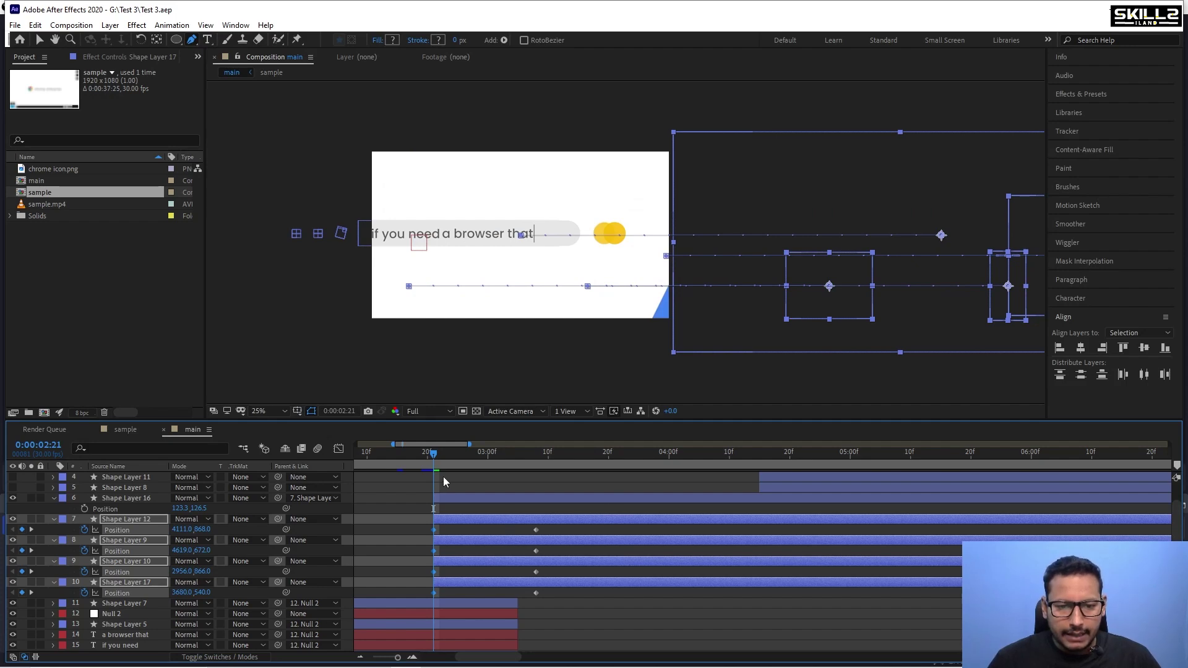
Apply Easy Ease to all Position keyframes of the four layers and lengthen the start and end influence handles in the speed graph.
{"action": "left_click_drag", "start_coordinate": [561, 527], "coordinate": [426, 600]}
{"action": "key", "text": "F9"}
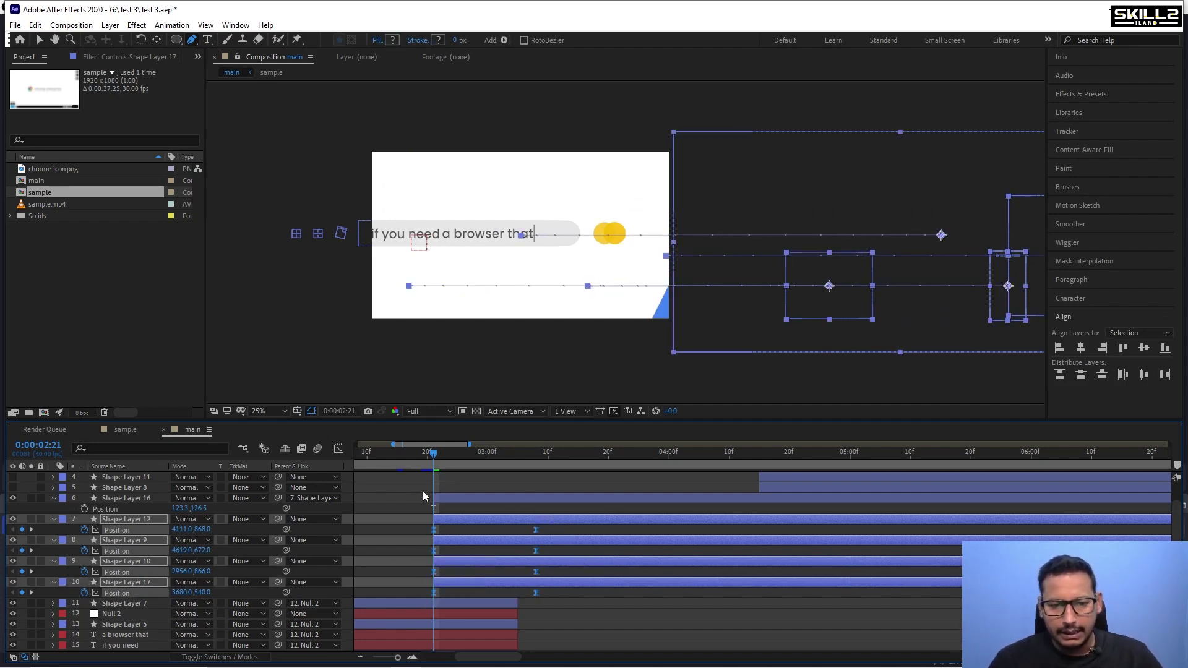
{"action": "left_click", "coordinate": [338, 449]}
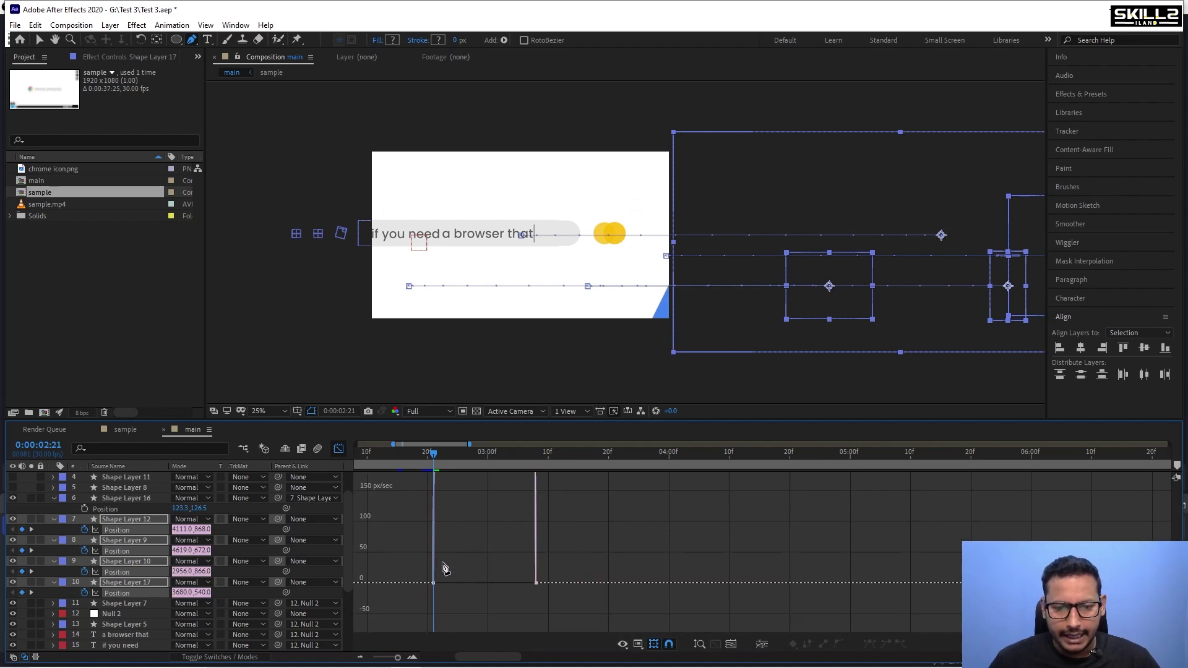
{"action": "left_click_drag", "start_coordinate": [481, 547], "coordinate": [404, 615]}
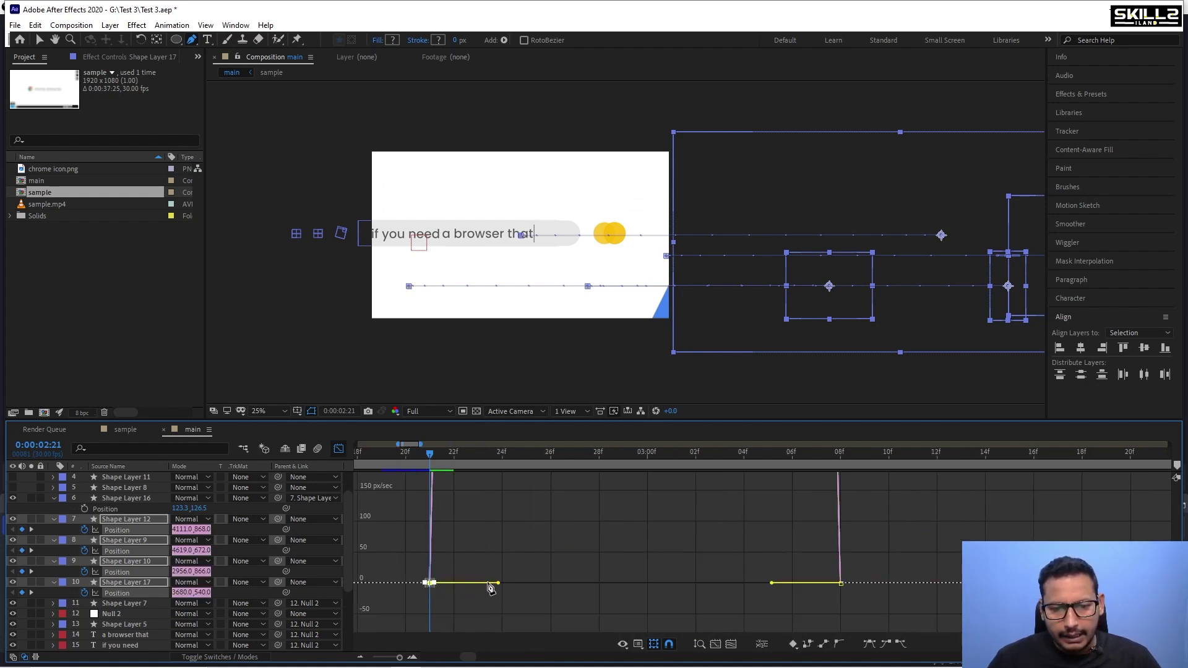
{"action": "left_click_drag", "start_coordinate": [499, 584], "coordinate": [530, 589]}
{"action": "left_click_drag", "start_coordinate": [610, 584], "coordinate": [622, 584]}
{"action": "left_click_drag", "start_coordinate": [937, 527], "coordinate": [658, 584]}
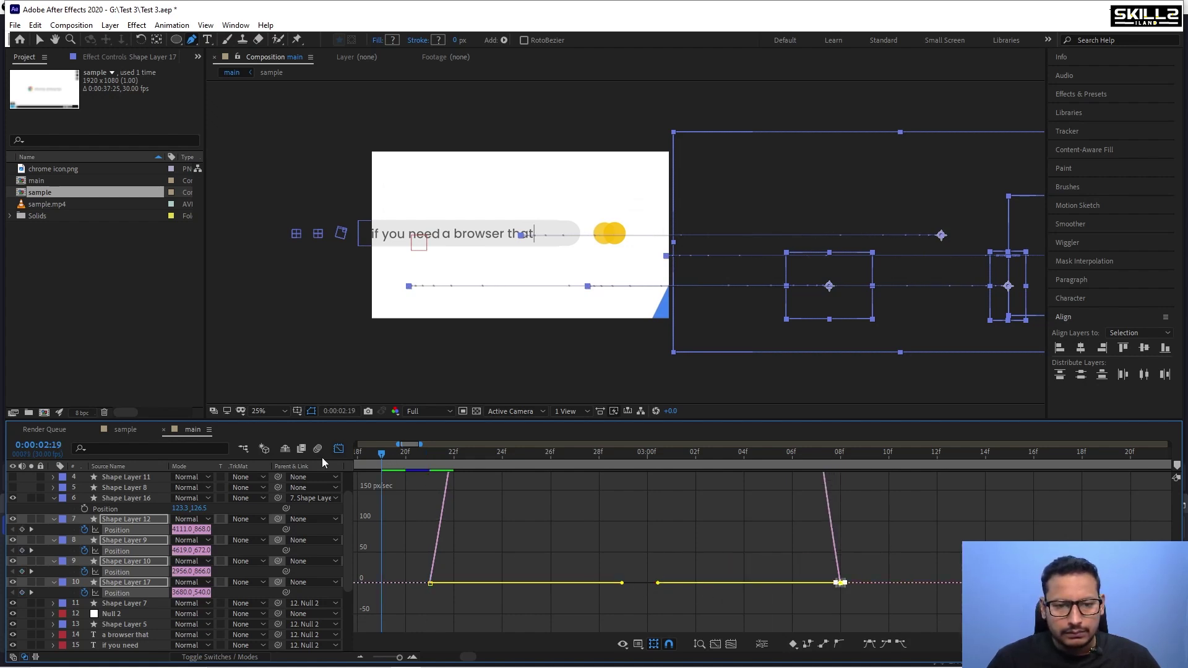
Preview the eased slide-in of the blue background and device shapes, and scrub through the transition.
{"action": "key", "text": "space"}
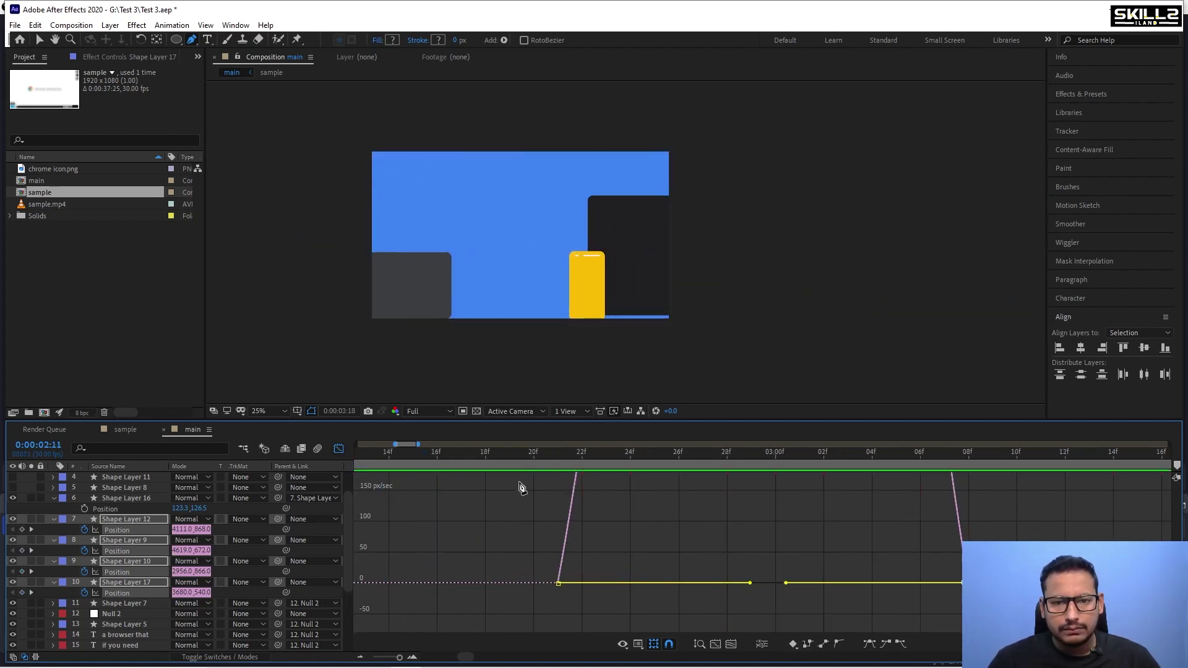
{"action": "key", "text": "space"}
{"action": "scroll", "coordinate": [551, 488], "scroll_direction": "down", "scroll_amount": 2}
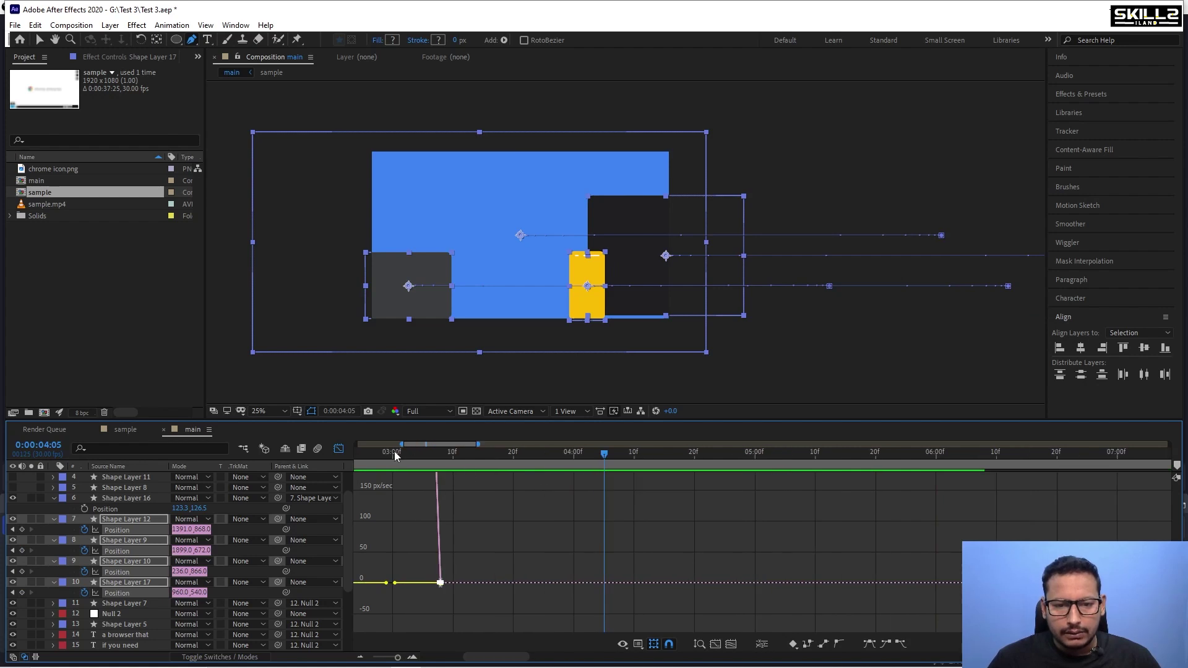
{"action": "left_click_drag", "start_coordinate": [396, 453], "coordinate": [342, 480]}
{"action": "key", "text": "space"}
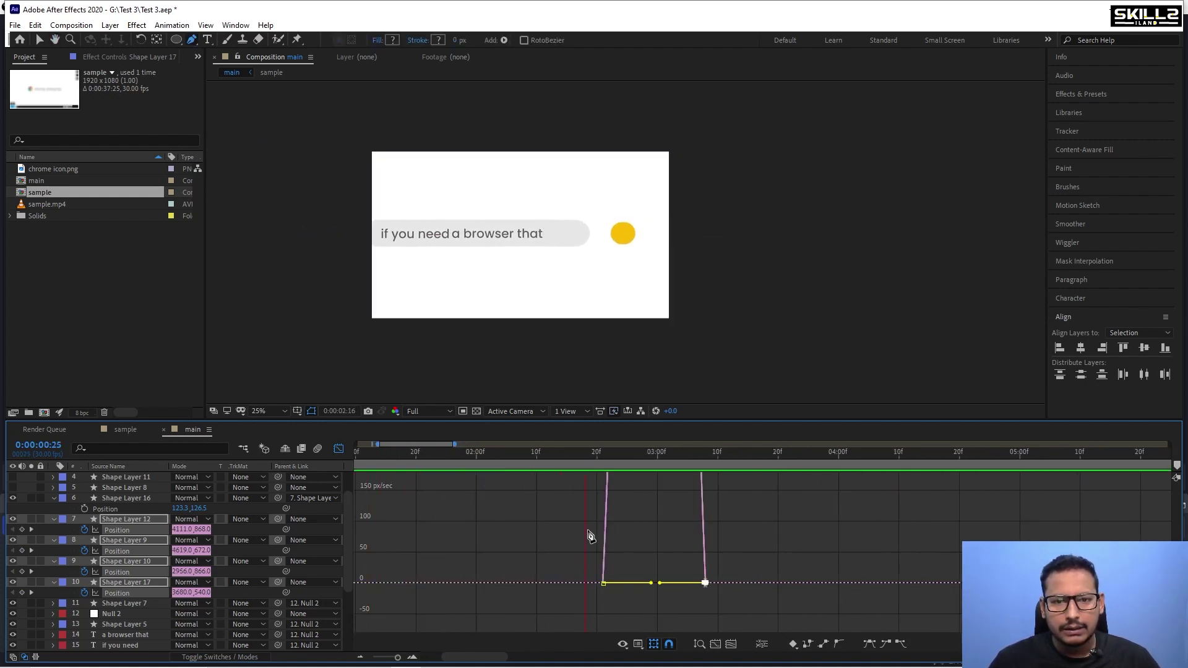
{"action": "key", "text": "space"}
{"action": "left_click_drag", "start_coordinate": [482, 450], "coordinate": [664, 454]}
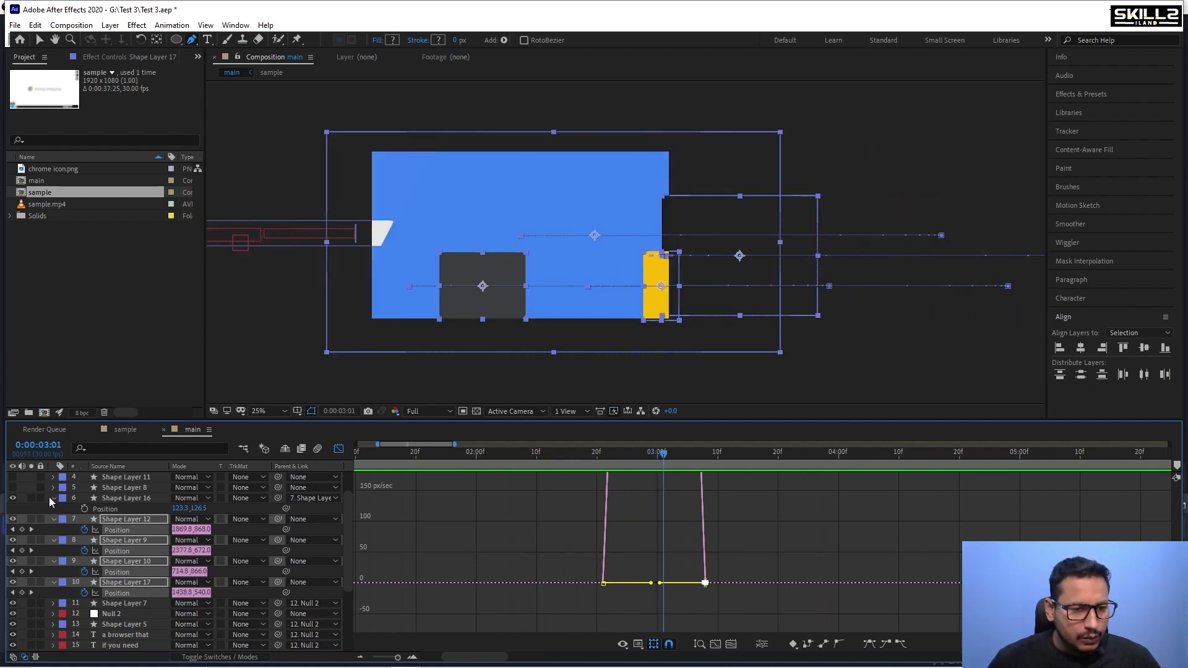
Return to the layer bars and shift both Position keyframes of Shape Layer 10 to 0:00:02:23 and 0:00:03:10.
{"action": "scroll", "coordinate": [54, 502], "scroll_direction": "down", "scroll_amount": 1}
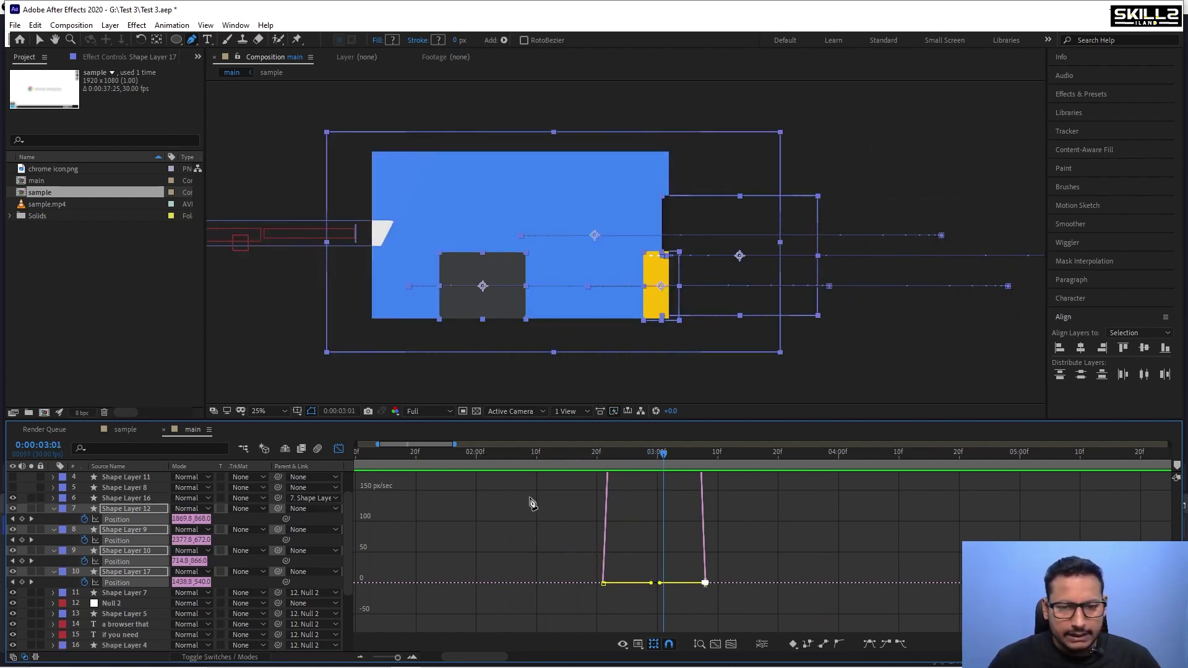
{"action": "left_click", "coordinate": [339, 449]}
{"action": "scroll", "coordinate": [376, 511], "scroll_direction": "right", "scroll_amount": 3}
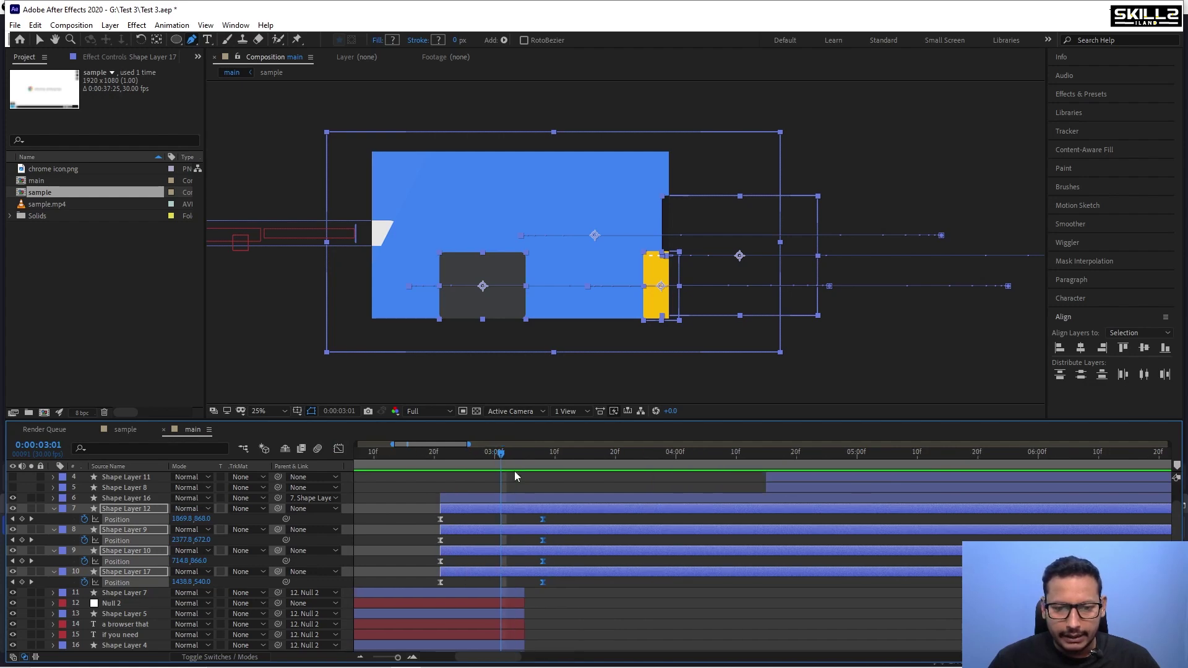
{"action": "left_click_drag", "start_coordinate": [455, 459], "coordinate": [541, 474]}
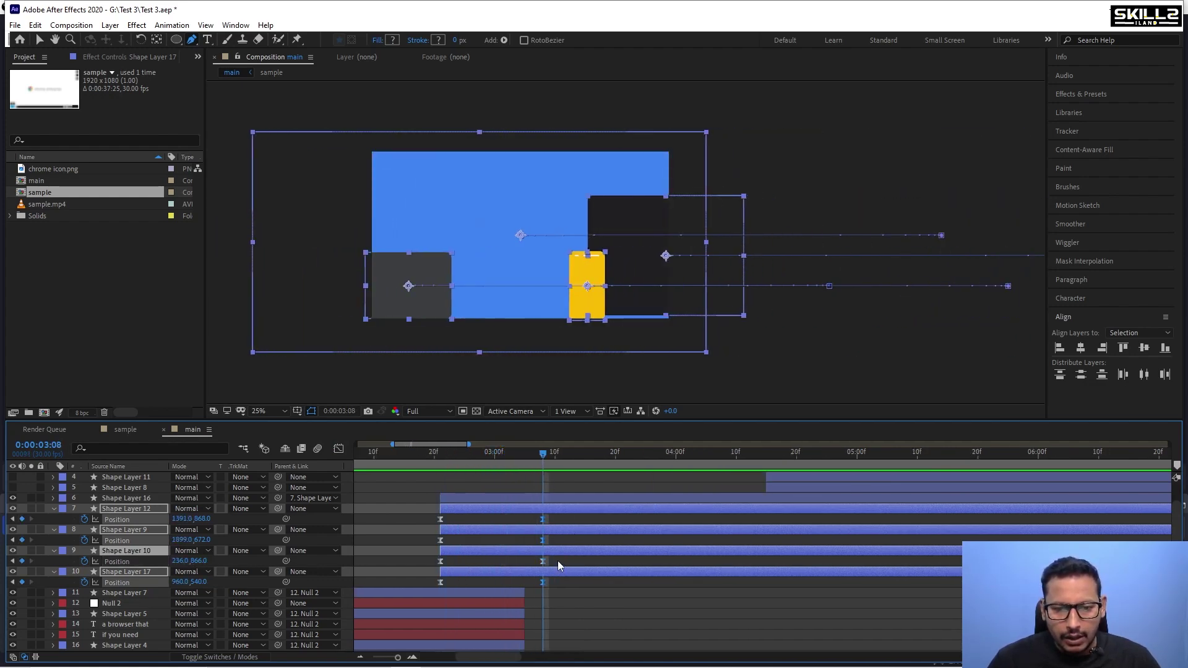
{"action": "left_click_drag", "start_coordinate": [558, 561], "coordinate": [411, 566]}
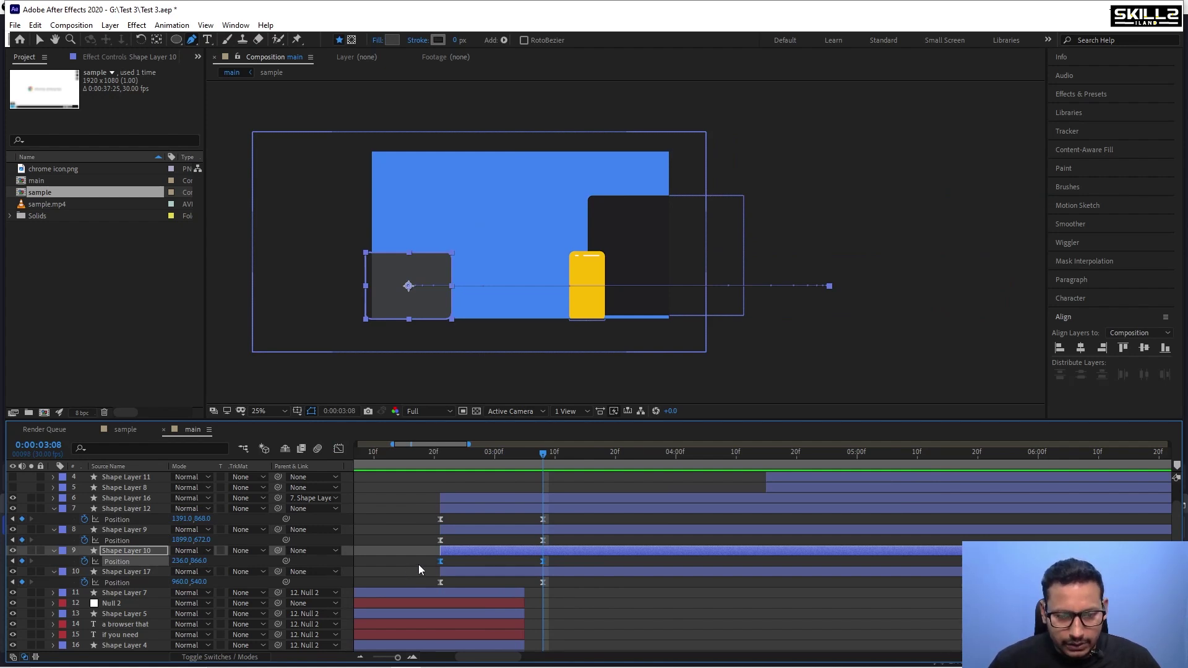
{"action": "scroll", "coordinate": [465, 561], "scroll_direction": "up", "scroll_amount": 2}
{"action": "left_click_drag", "start_coordinate": [414, 562], "coordinate": [444, 562]}
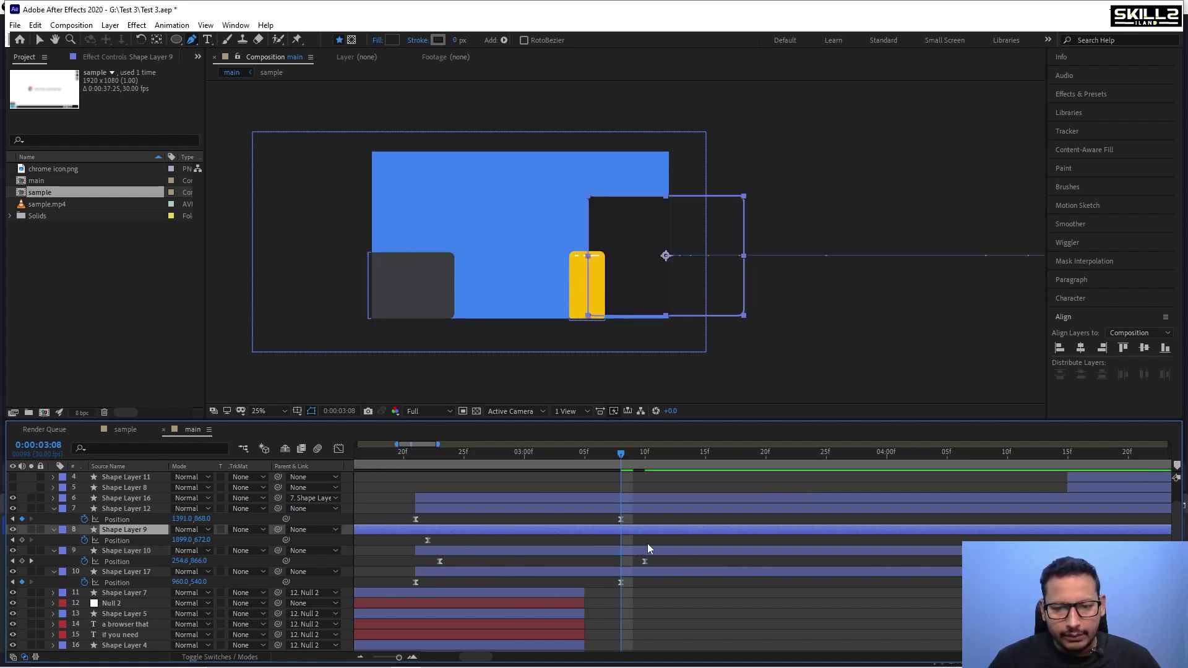
Stagger the Position keyframes, moving Shape Layer 12's to 2:25 and 3:12 and Shape Layer 9's to 2:27 and 3:14.
{"action": "left_click_drag", "start_coordinate": [664, 536], "coordinate": [409, 541]}
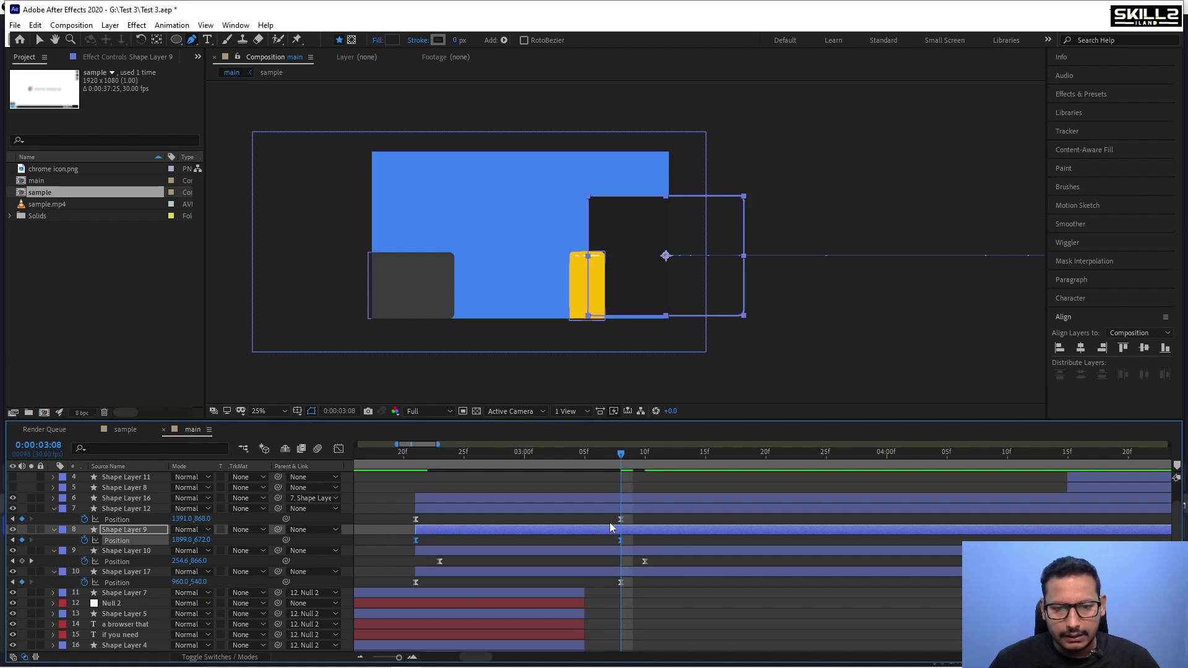
{"action": "left_click_drag", "start_coordinate": [647, 520], "coordinate": [464, 523]}
{"action": "left_click_drag", "start_coordinate": [649, 543], "coordinate": [481, 540]}
Play back the staggered slide-in of the device shapes from just before the transition.
{"action": "left_click", "coordinate": [381, 461]}
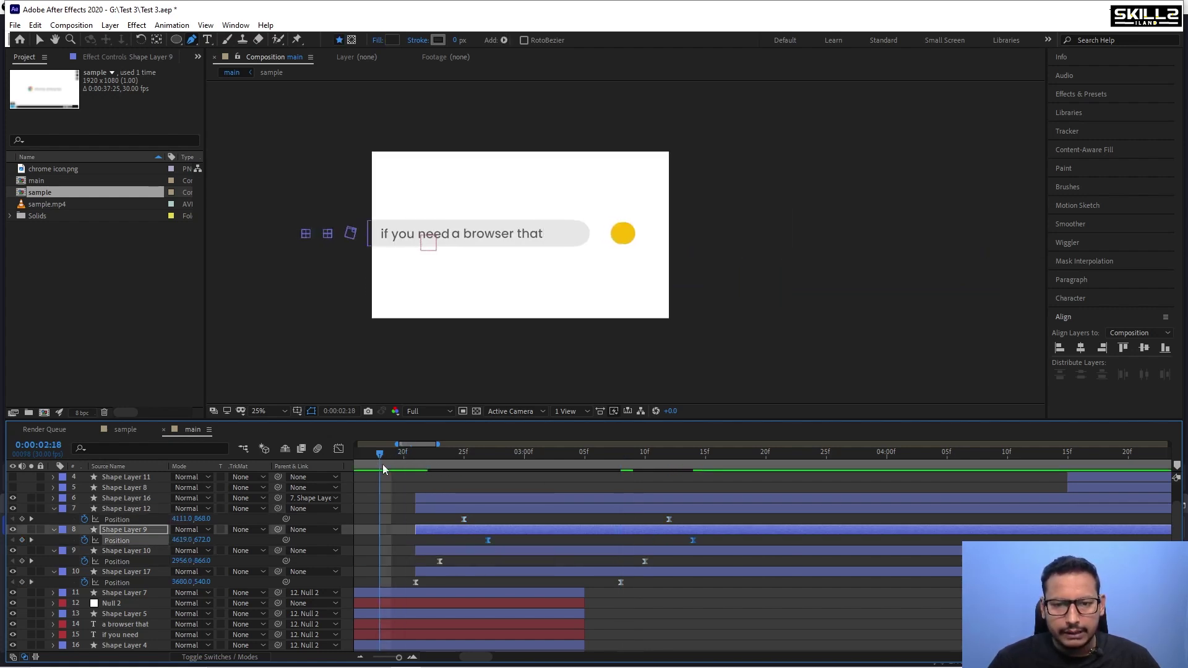
{"action": "key", "text": "space"}
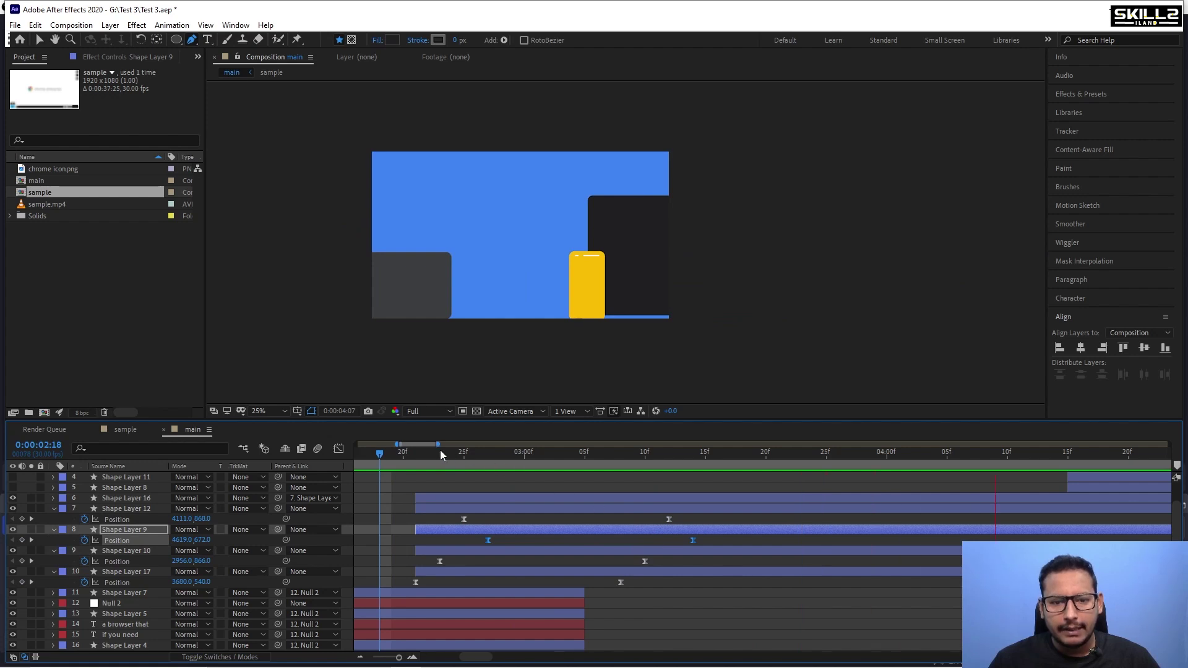
{"action": "left_click", "coordinate": [402, 461]}
{"action": "key", "text": "space"}
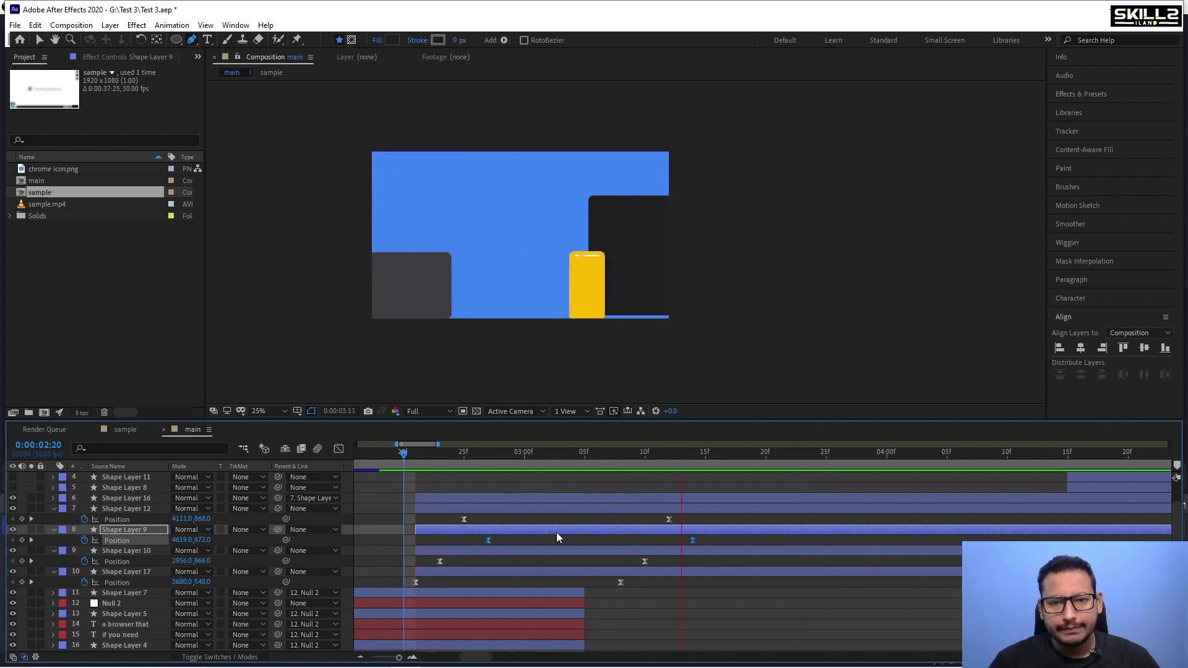
{"action": "key", "text": "space"}
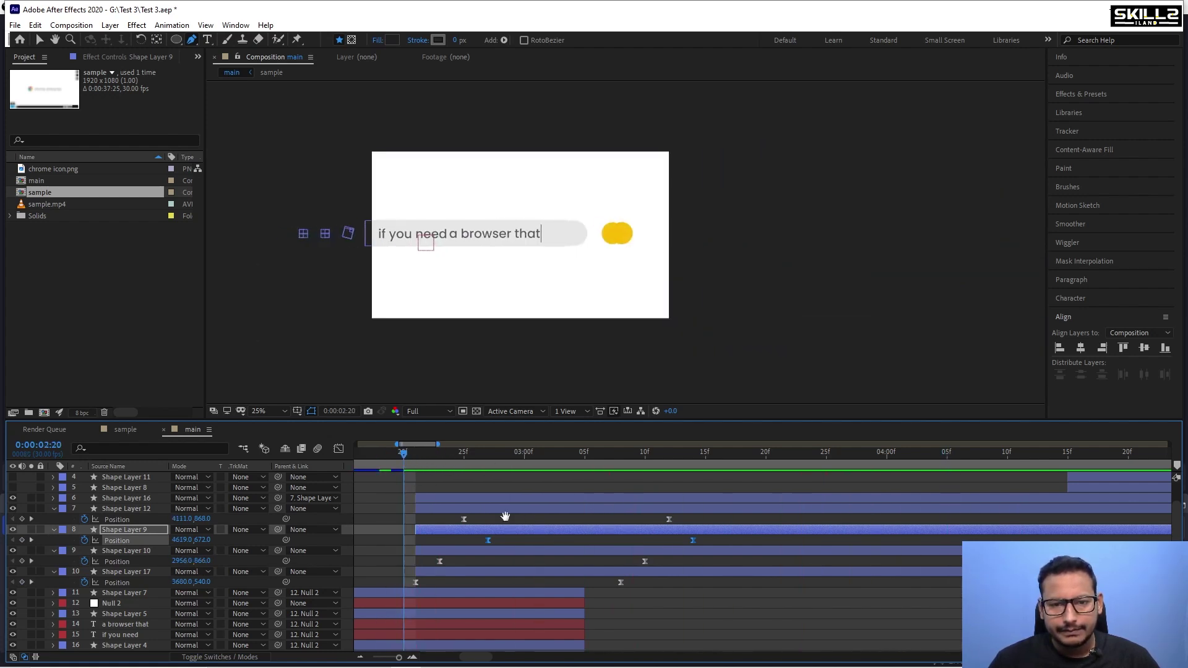
{"action": "key", "text": "space"}
{"action": "key", "text": "space"}
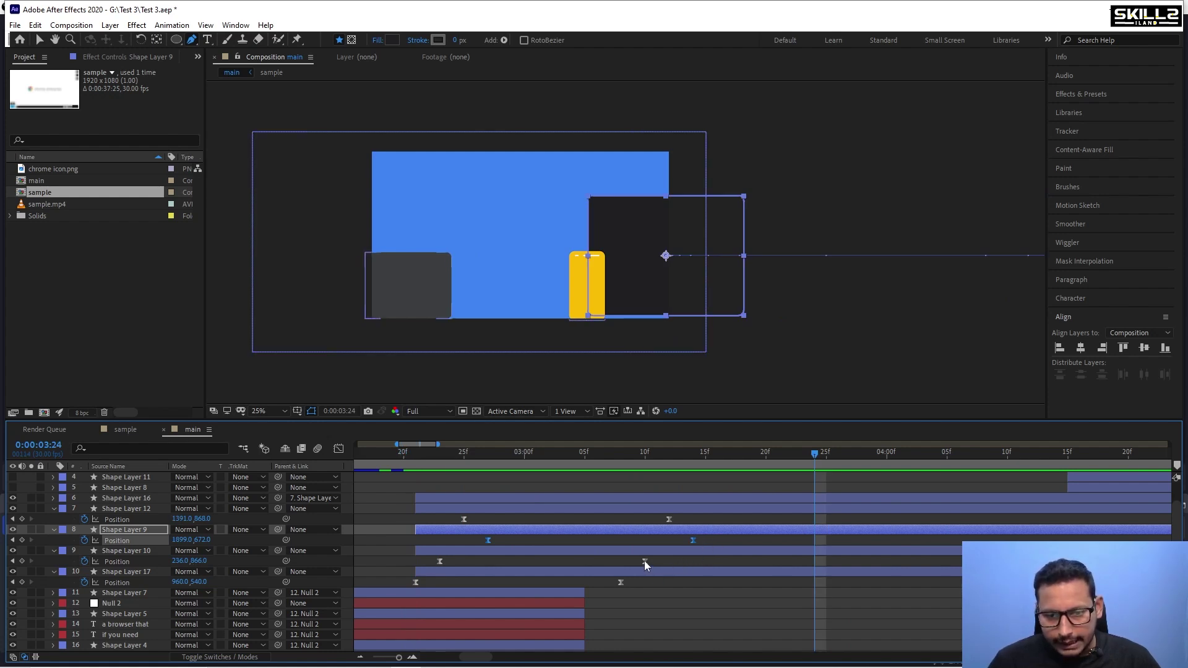
Delay the ending Position keyframes of Shape Layers 10, 12 and 9 to 3:12, 3:14 and 3:16.
{"action": "mouse_move", "coordinate": [645, 563]}
{"action": "left_click_drag", "start_coordinate": [645, 563], "coordinate": [692, 518]}
{"action": "left_click", "coordinate": [669, 520]}
Preview the slide-in with the delayed end keyframes, scrubbing back and forth across the transition.
{"action": "left_click", "coordinate": [427, 458]}
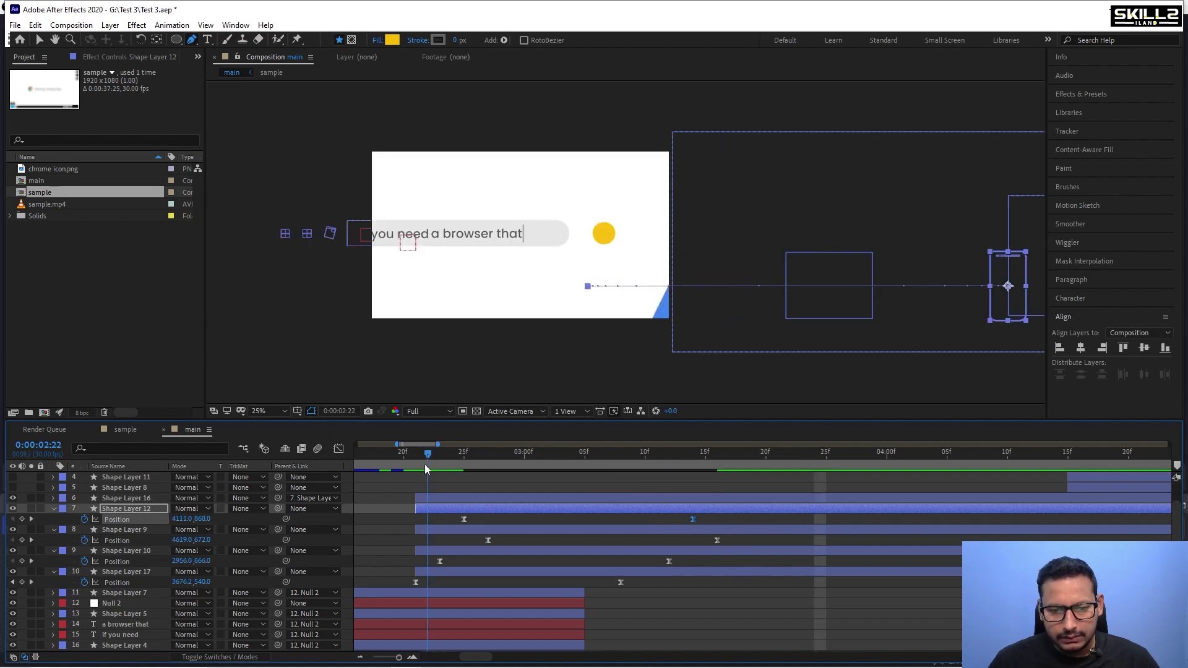
{"action": "key", "text": "space"}
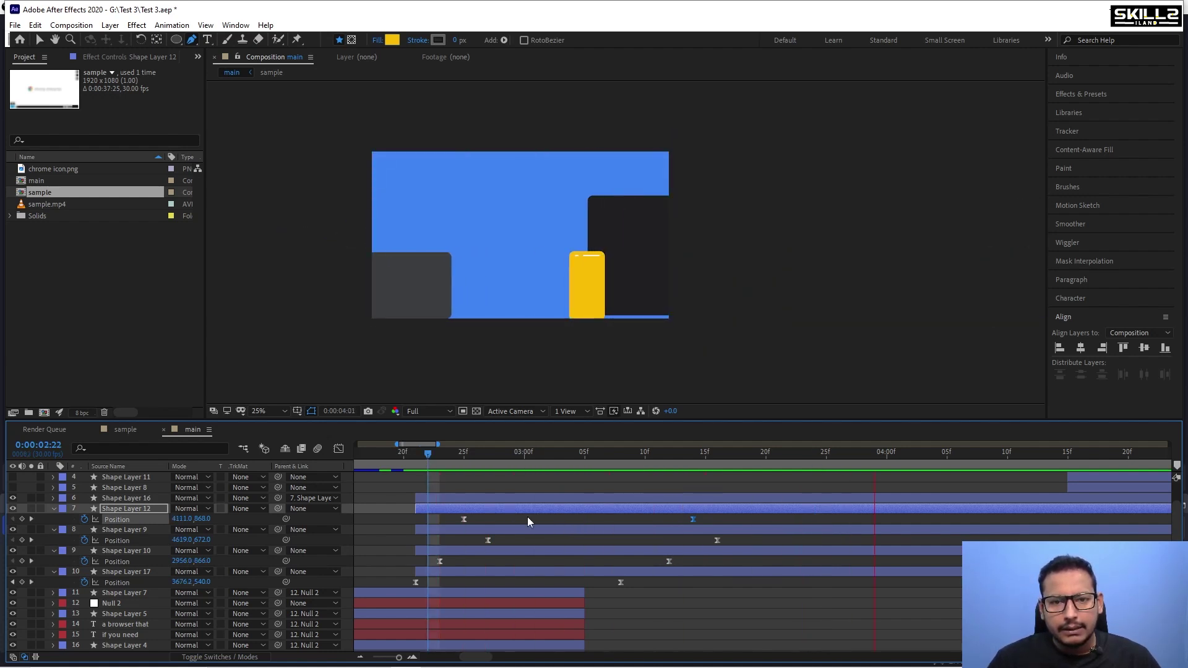
{"action": "left_click_drag", "start_coordinate": [475, 456], "coordinate": [682, 455]}
{"action": "left_click_drag", "start_coordinate": [596, 453], "coordinate": [467, 474]}
{"action": "key", "text": "space"}
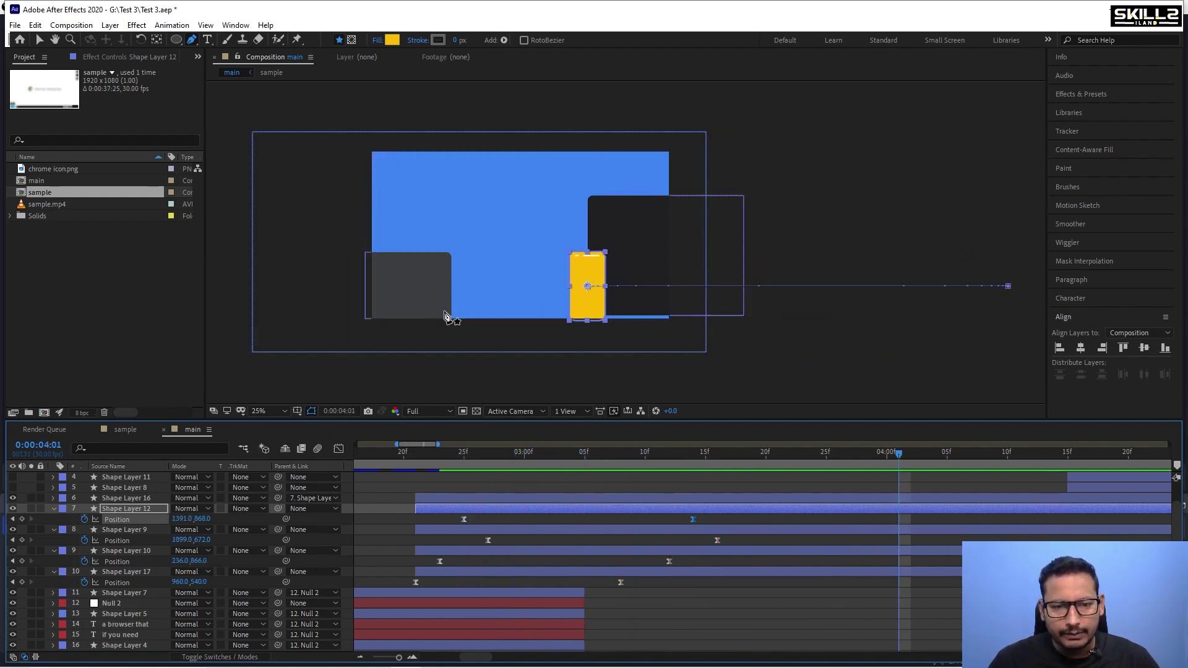
Scale the dark grey rounded rectangle on Shape Layer 10 up to 174.6%, and show its Position property again.
{"action": "key", "text": "v"}
{"action": "left_click", "coordinate": [425, 291]}
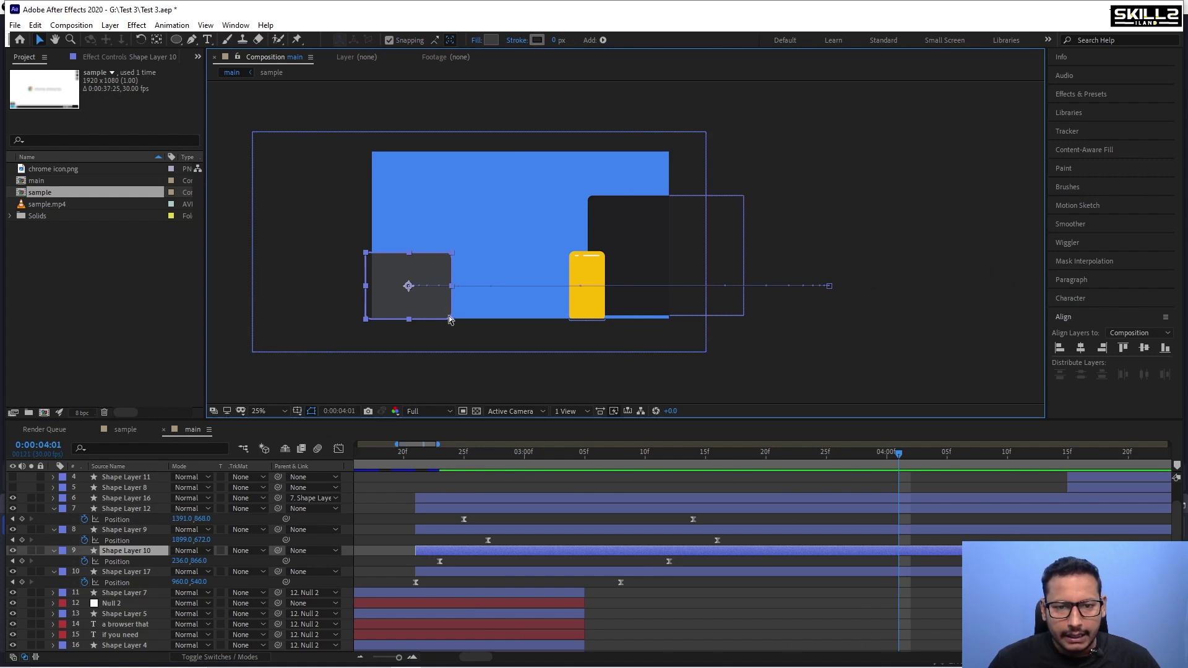
{"action": "scroll", "coordinate": [443, 317], "scroll_direction": "up", "scroll_amount": 8}
{"action": "scroll", "coordinate": [466, 315], "scroll_direction": "down", "scroll_amount": 6}
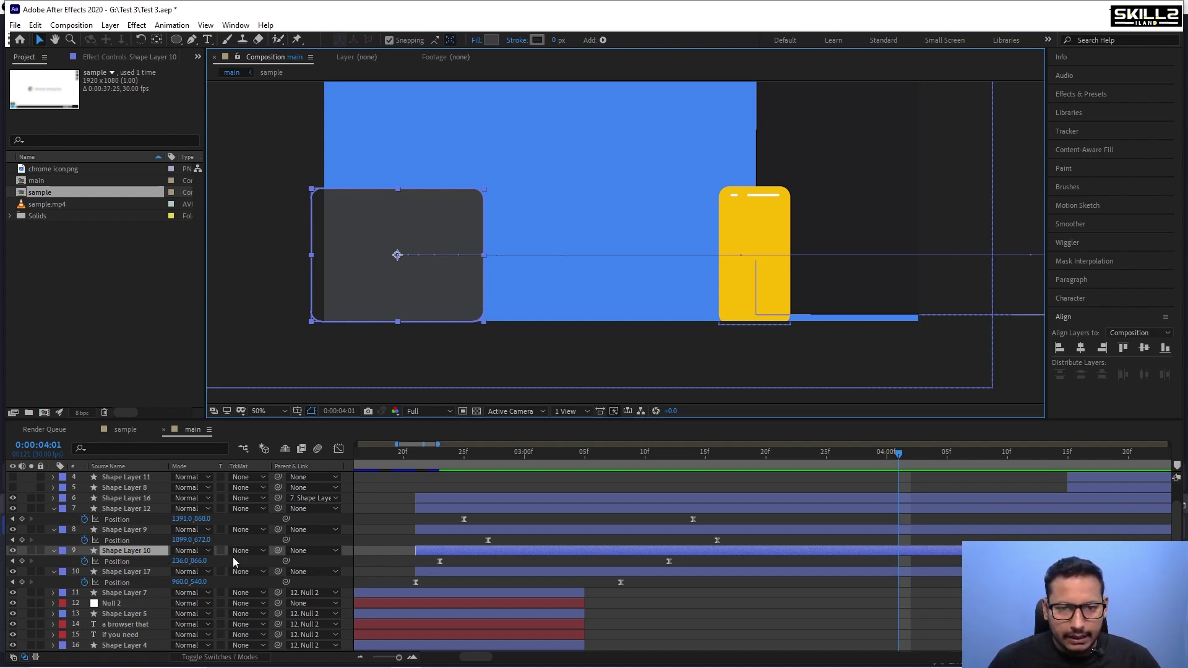
{"action": "key", "text": "s"}
{"action": "left_click_drag", "start_coordinate": [197, 560], "coordinate": [218, 561]}
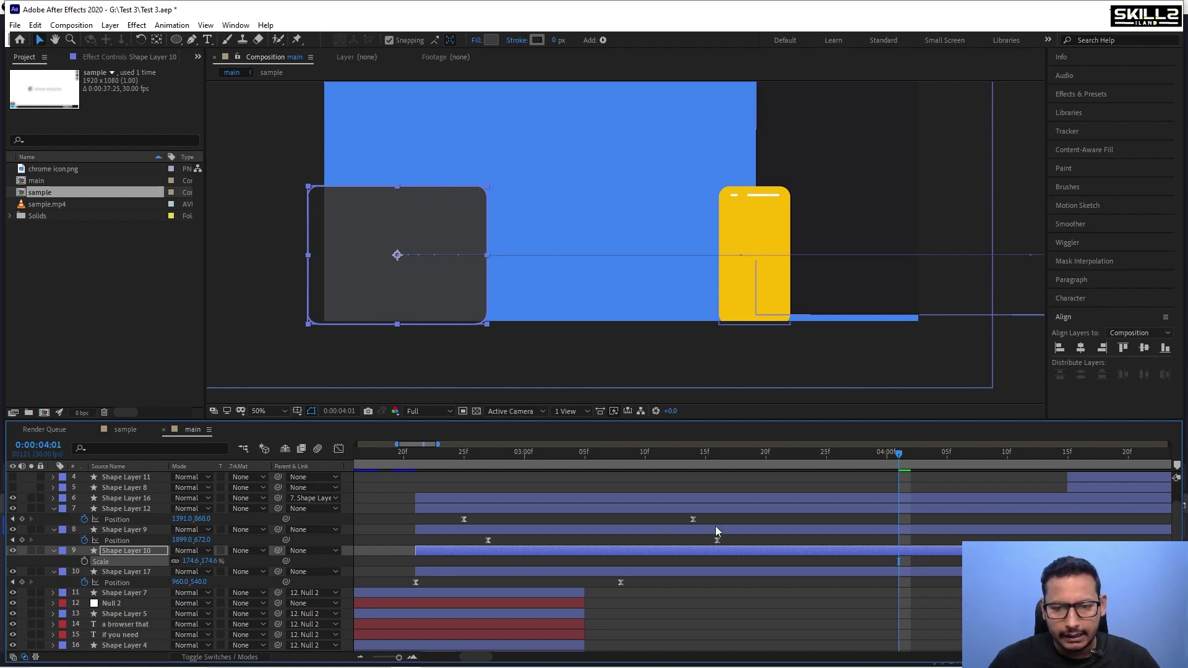
{"action": "key", "text": "p"}
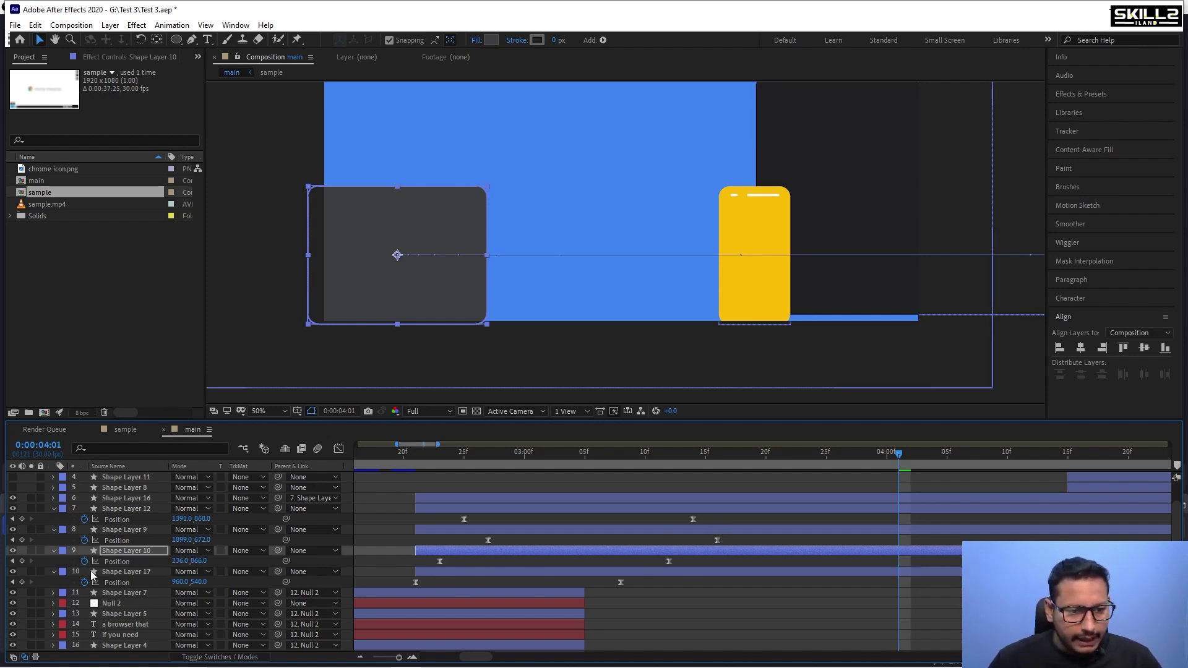
Lower the Position keyframes of Shape Layer 10 to Y 886 and of Shape Layer 12 to Y 888, and save.
{"action": "left_click", "coordinate": [12, 561]}
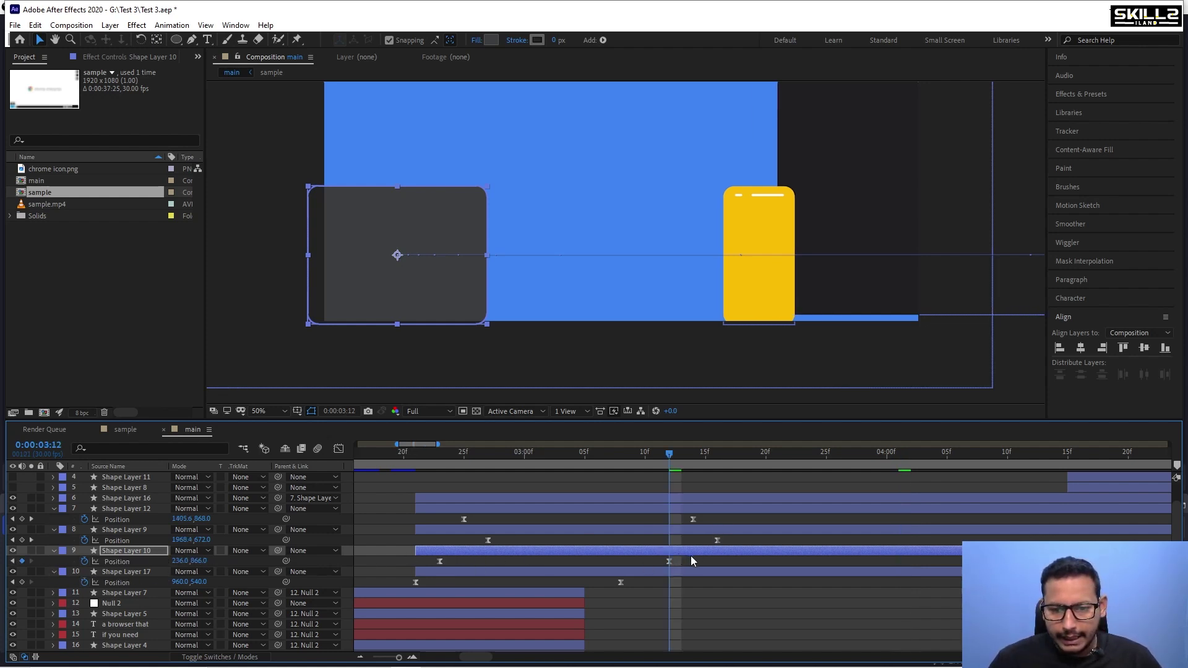
{"action": "left_click_drag", "start_coordinate": [691, 561], "coordinate": [410, 569]}
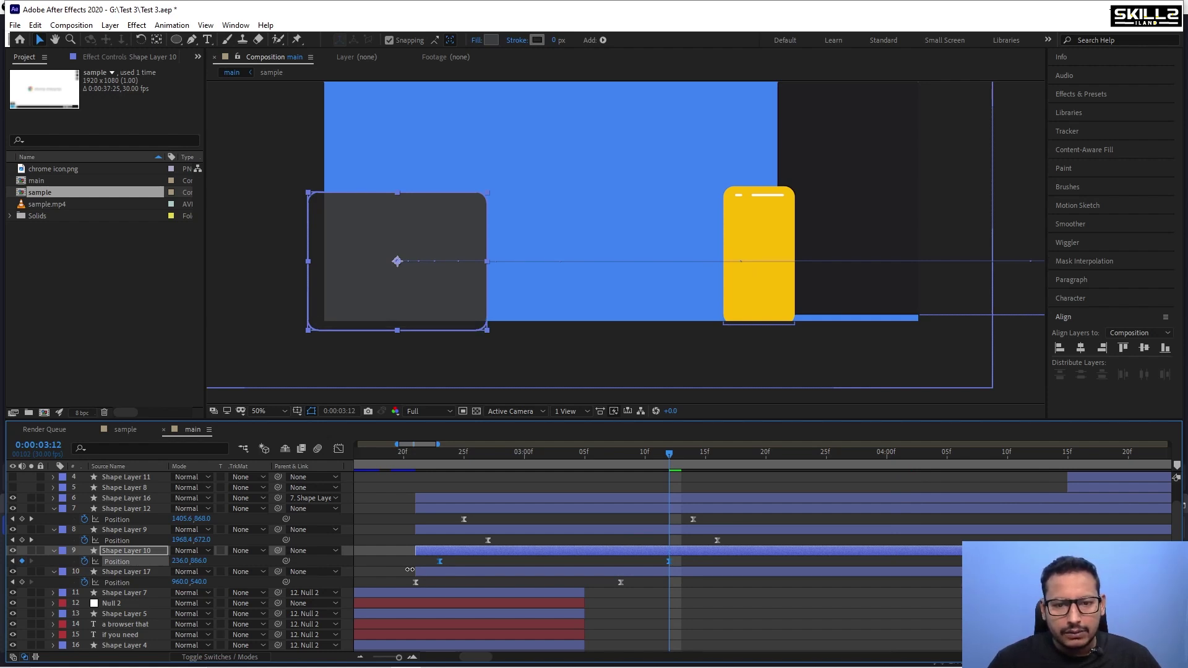
{"action": "left_click", "coordinate": [785, 268]}
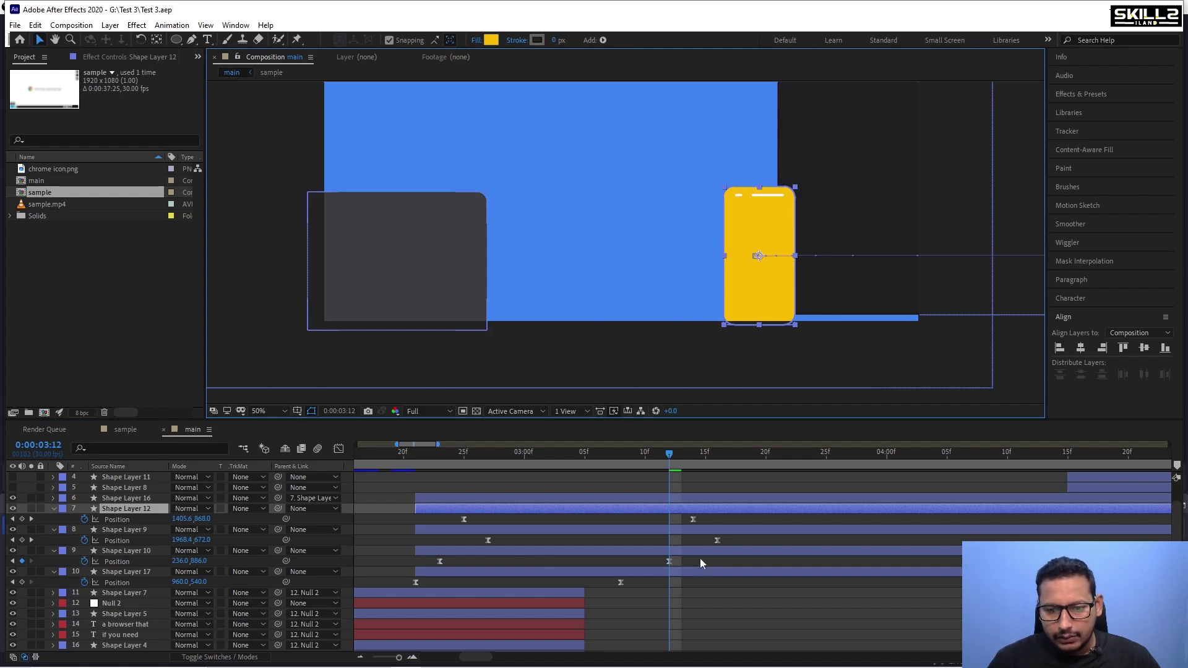
{"action": "left_click", "coordinate": [689, 459]}
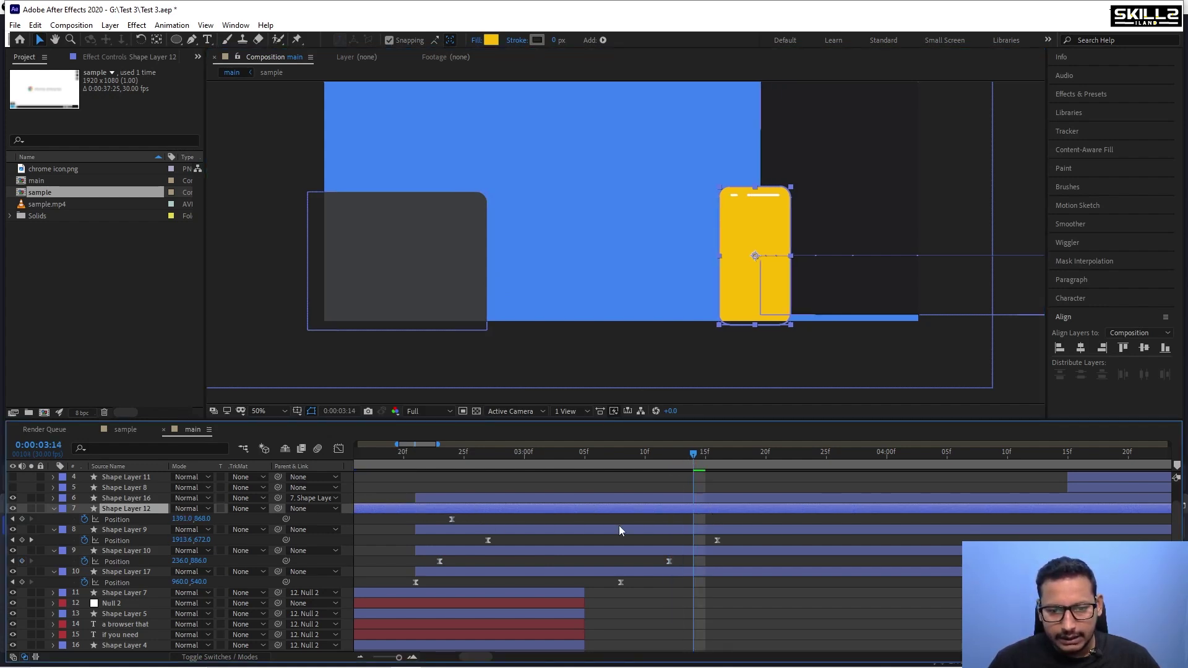
{"action": "left_click_drag", "start_coordinate": [739, 520], "coordinate": [445, 532]}
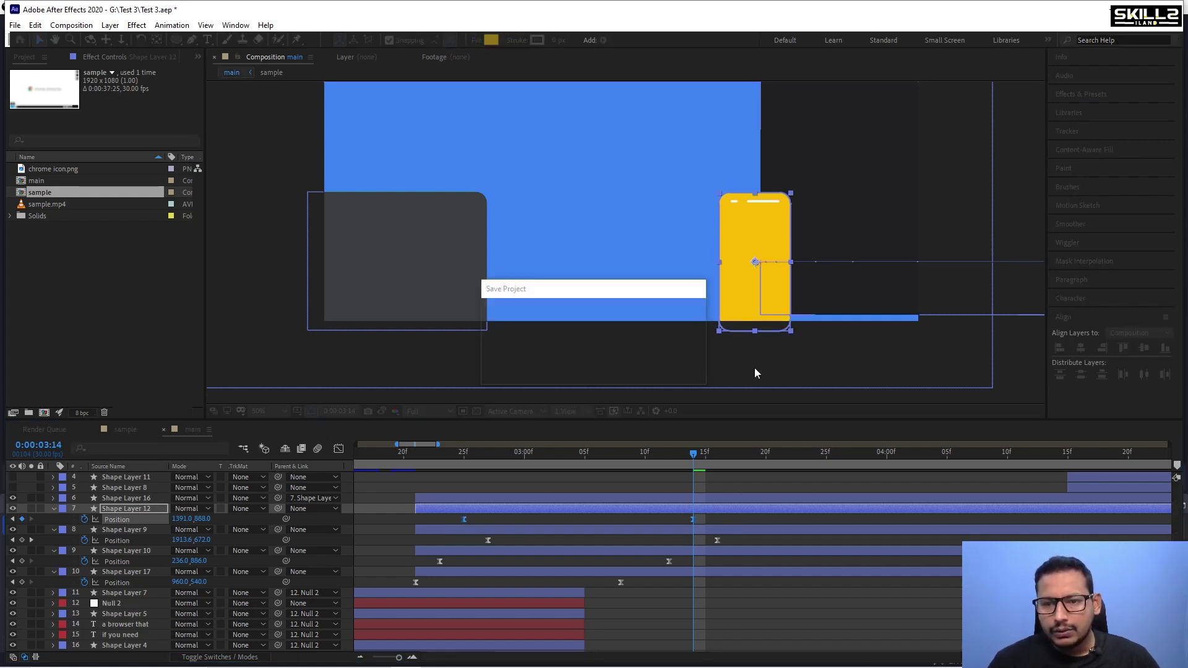
Scale the near-black rectangle on Shape Layer 9 up to 170.9%, and save the project.
{"action": "scroll", "coordinate": [648, 307], "scroll_direction": "down", "scroll_amount": 3}
{"action": "scroll", "coordinate": [776, 274], "scroll_direction": "up", "scroll_amount": 1}
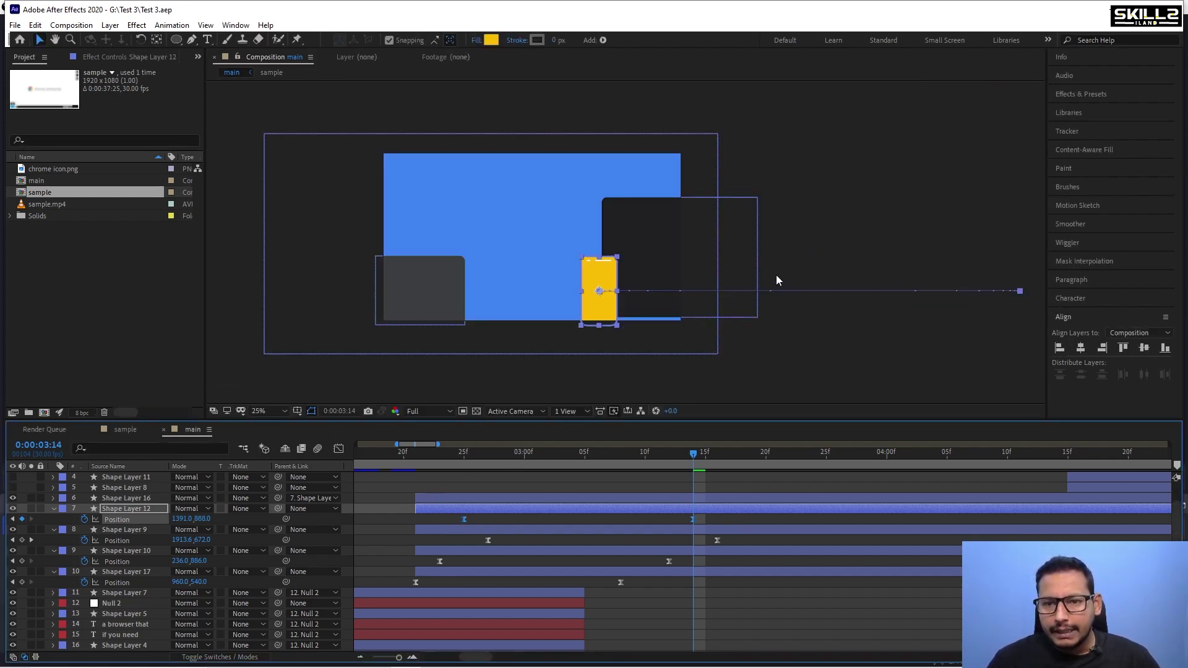
{"action": "left_click", "coordinate": [644, 221]}
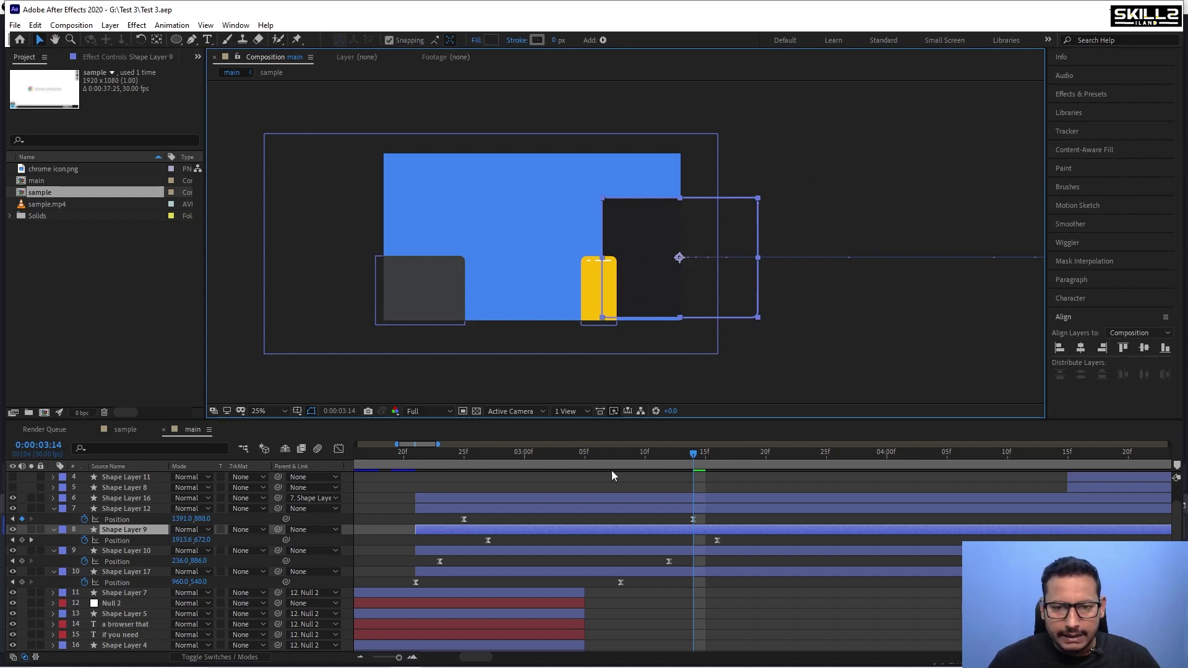
{"action": "key", "text": "s"}
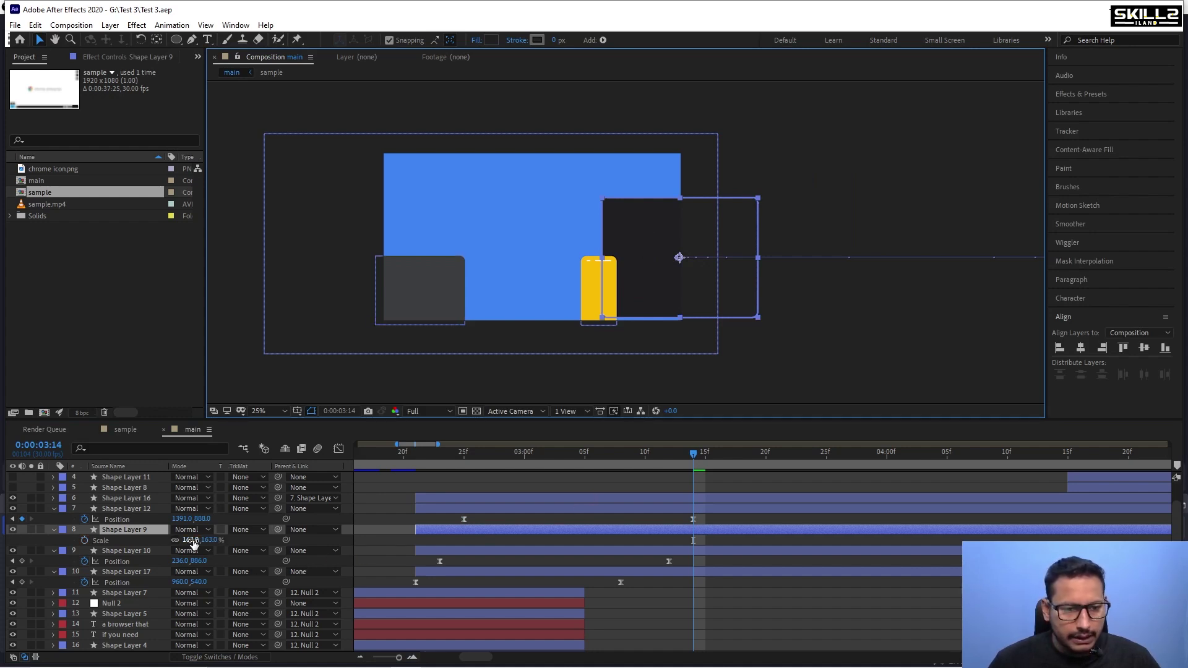
{"action": "left_click_drag", "start_coordinate": [193, 541], "coordinate": [243, 540]}
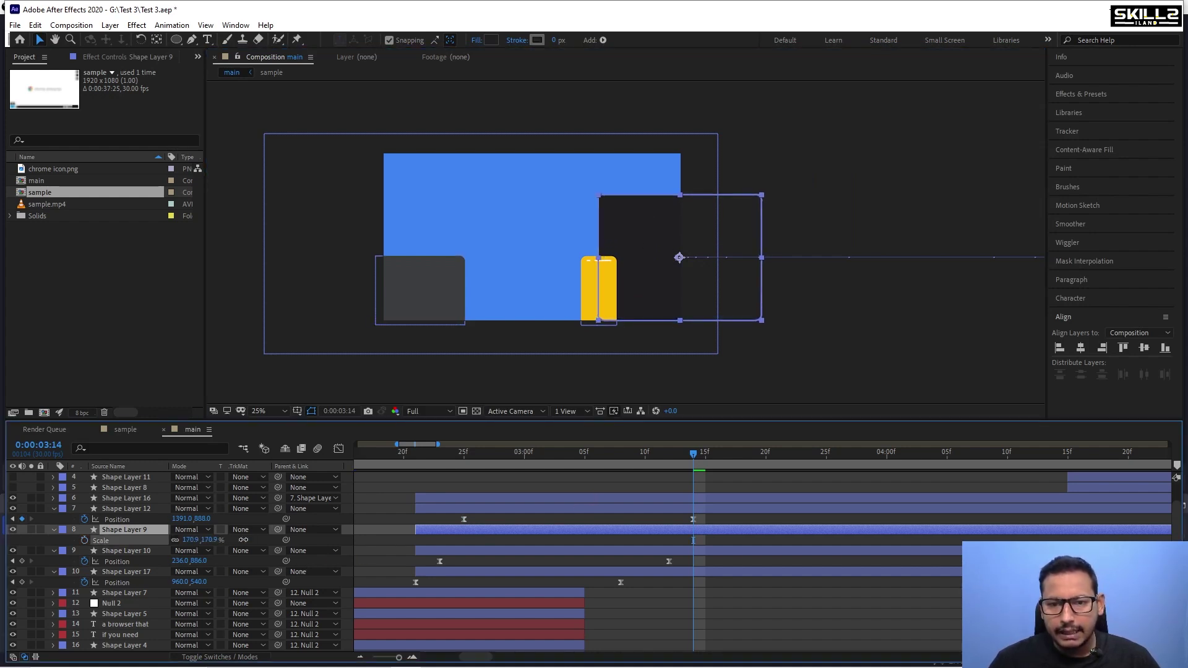
{"action": "key", "text": "ctrl+s"}
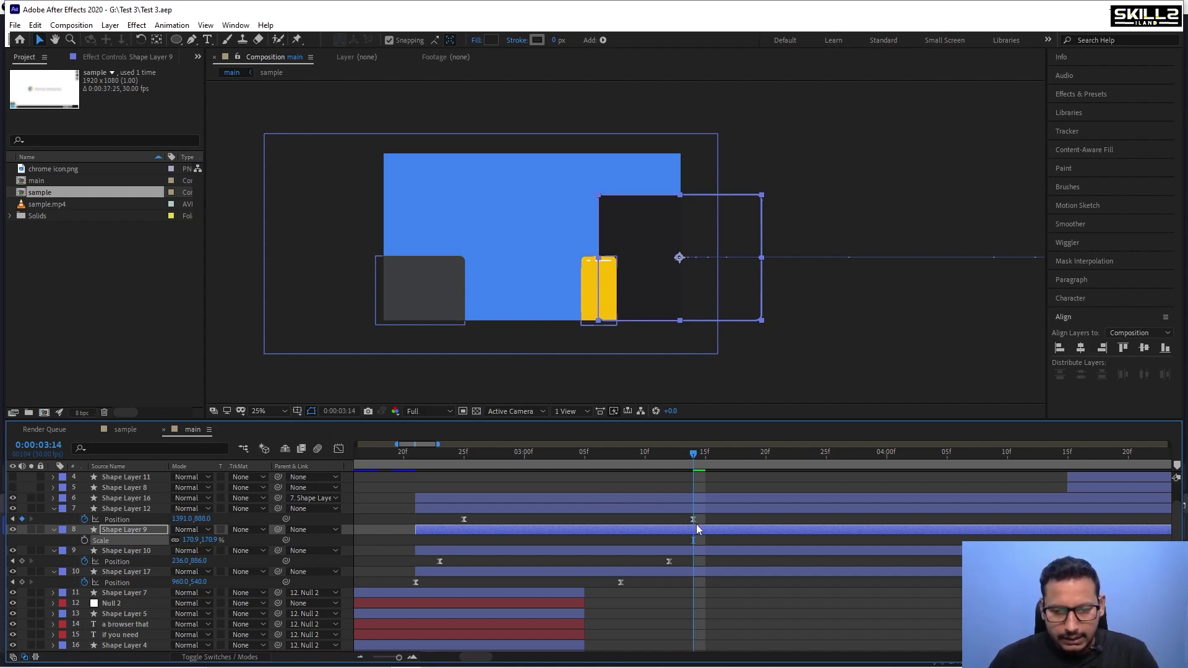
Lower both Position keyframes of Shape Layer 9 together to Y 704.
{"action": "key", "text": "p"}
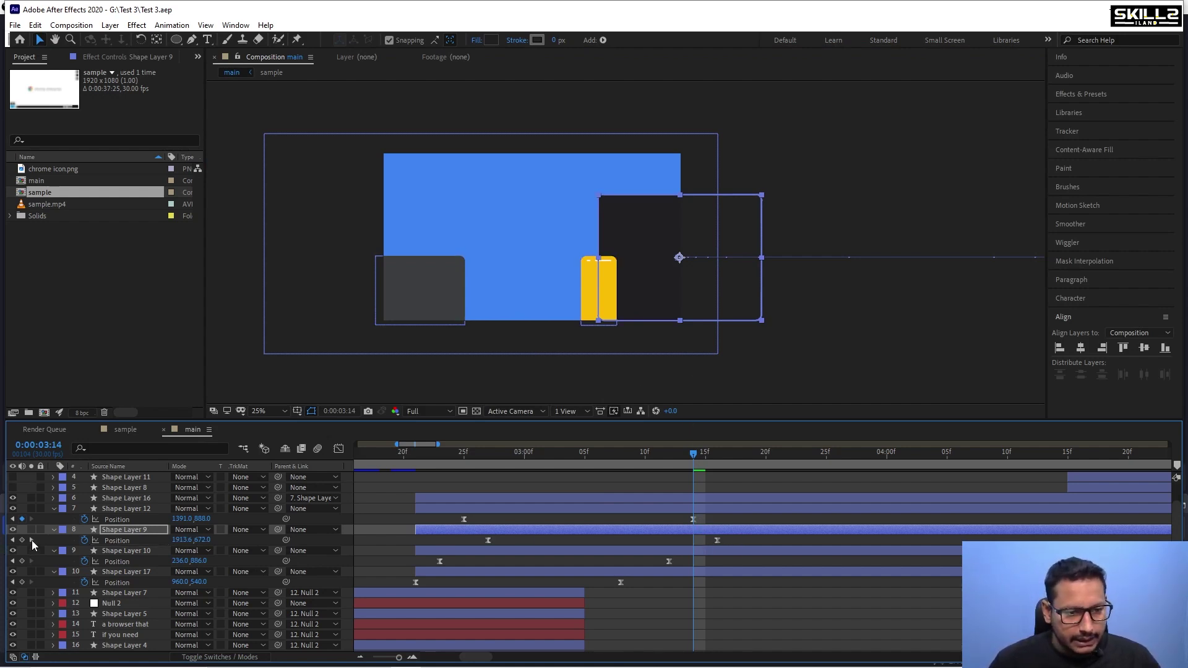
{"action": "left_click", "coordinate": [31, 540]}
{"action": "left_click_drag", "start_coordinate": [753, 539], "coordinate": [474, 545]}
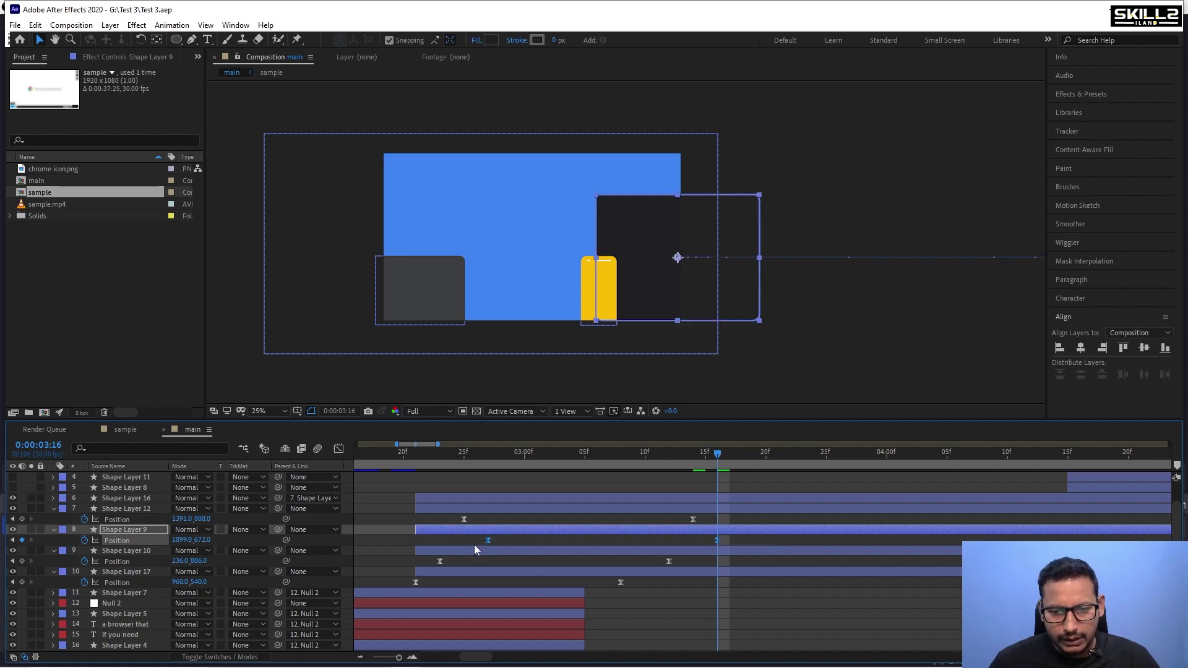
{"action": "key", "text": "shift+Down"}
{"action": "key", "text": "Up"}
{"action": "key", "text": "Up"}
{"action": "key", "text": "Up"}
{"action": "key", "text": "Up"}
{"action": "key", "text": "Up"}
{"action": "key", "text": "Up"}
{"action": "key", "text": "Up"}
{"action": "key", "text": "Up"}
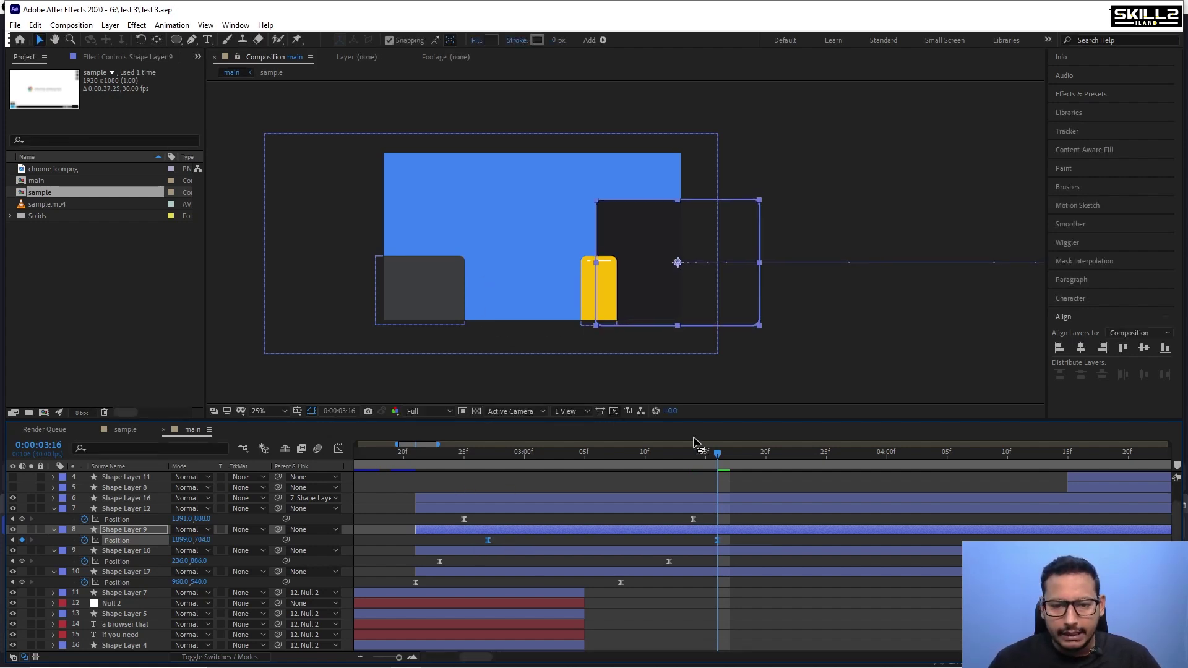
Play back the slide-in of the resized and lowered shapes from just before the transition.
{"action": "left_click", "coordinate": [405, 461]}
{"action": "key", "text": "space"}
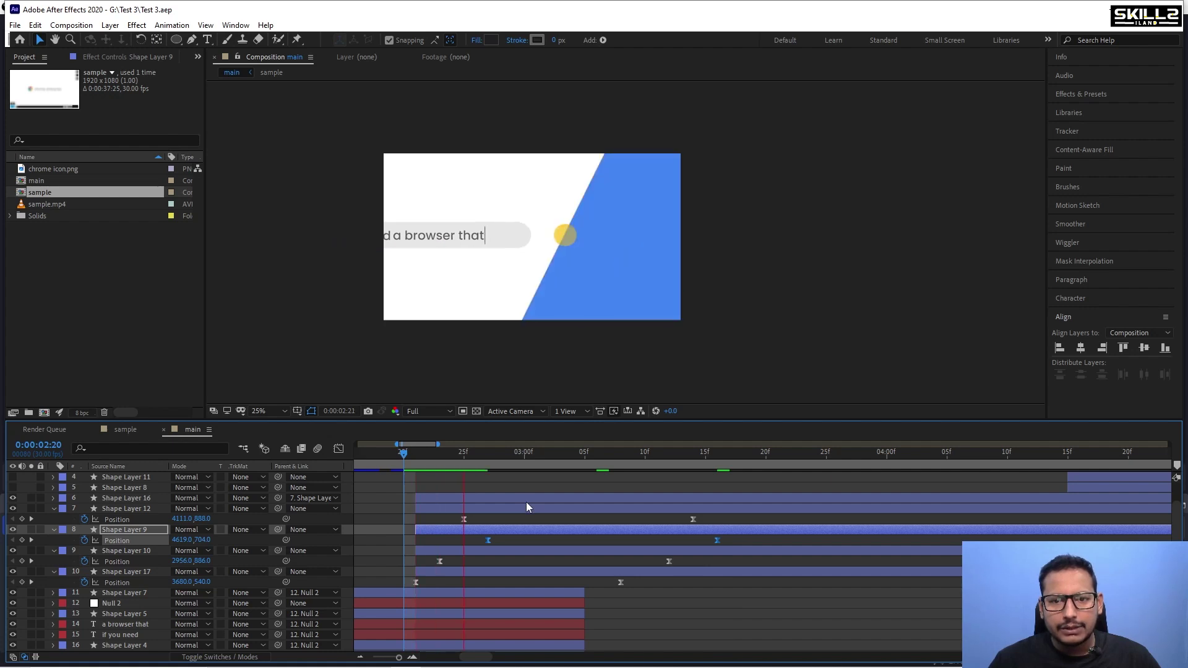
{"action": "key", "text": "space"}
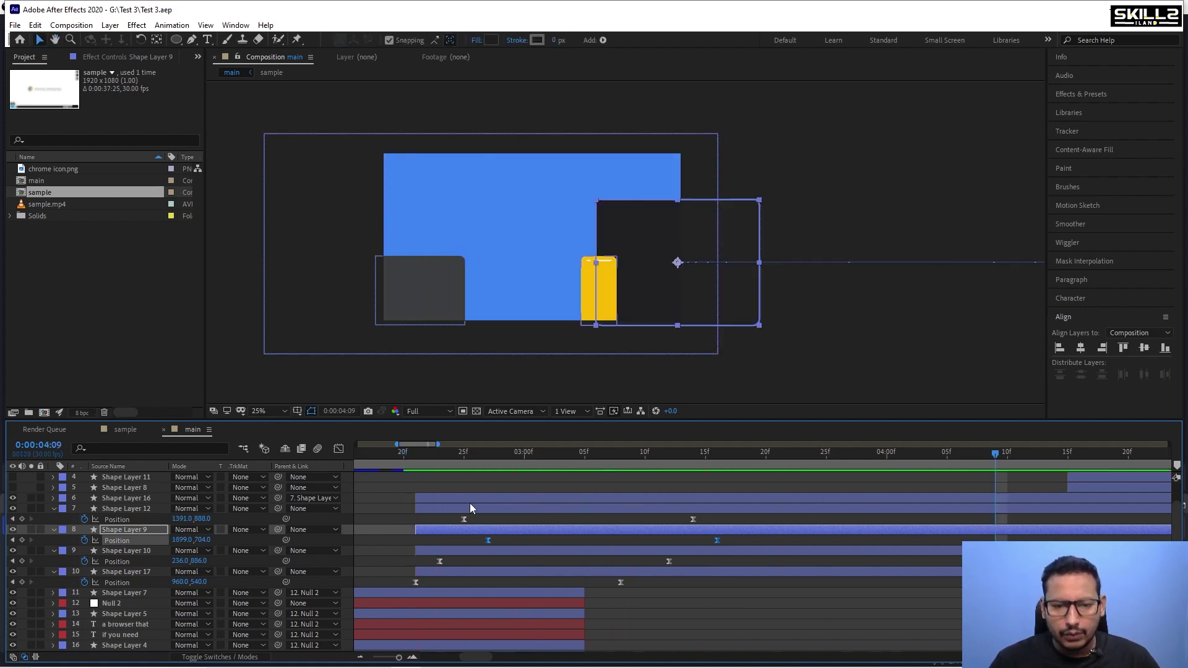
Delay the ending Position keyframes of Shape Layers 10, 12 and 9 to 3:14, 3:16 and 3:18, and preview.
{"action": "left_click_drag", "start_coordinate": [548, 564], "coordinate": [573, 563]}
{"action": "key", "text": "ctrl+z"}
{"action": "left_click", "coordinate": [440, 455]}
{"action": "key", "text": "space"}
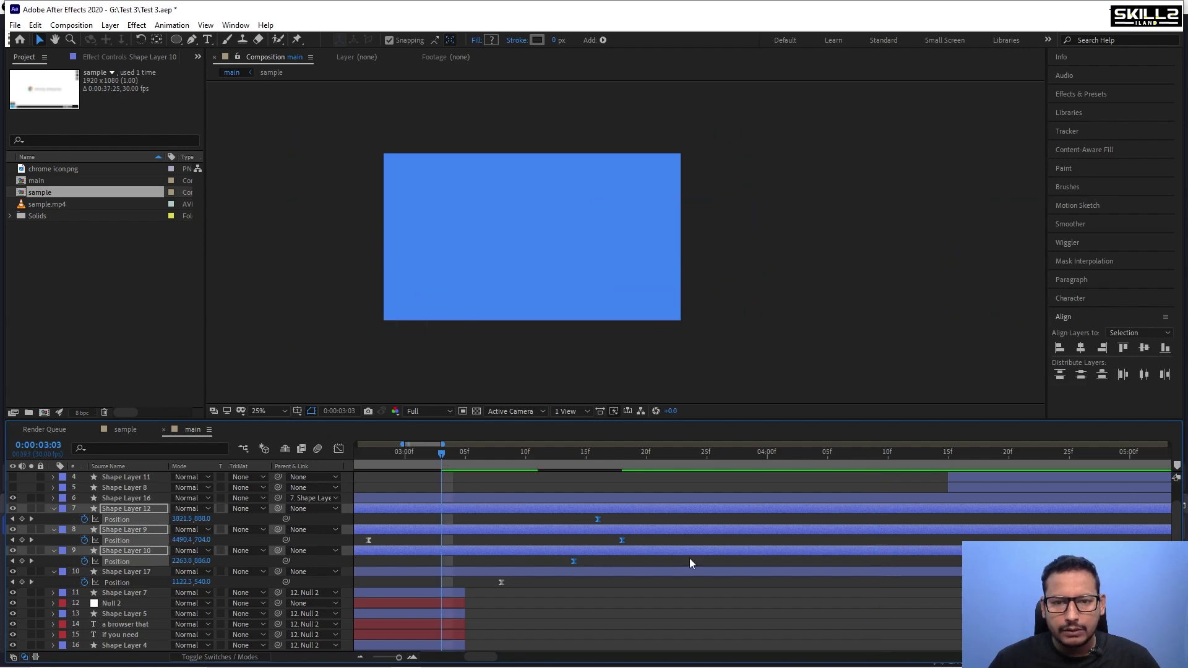
Align the starting Position keyframes of Shape Layers 12, 9 and 10 at 2:21, and play back the slide-in.
{"action": "left_click_drag", "start_coordinate": [491, 517], "coordinate": [454, 564]}
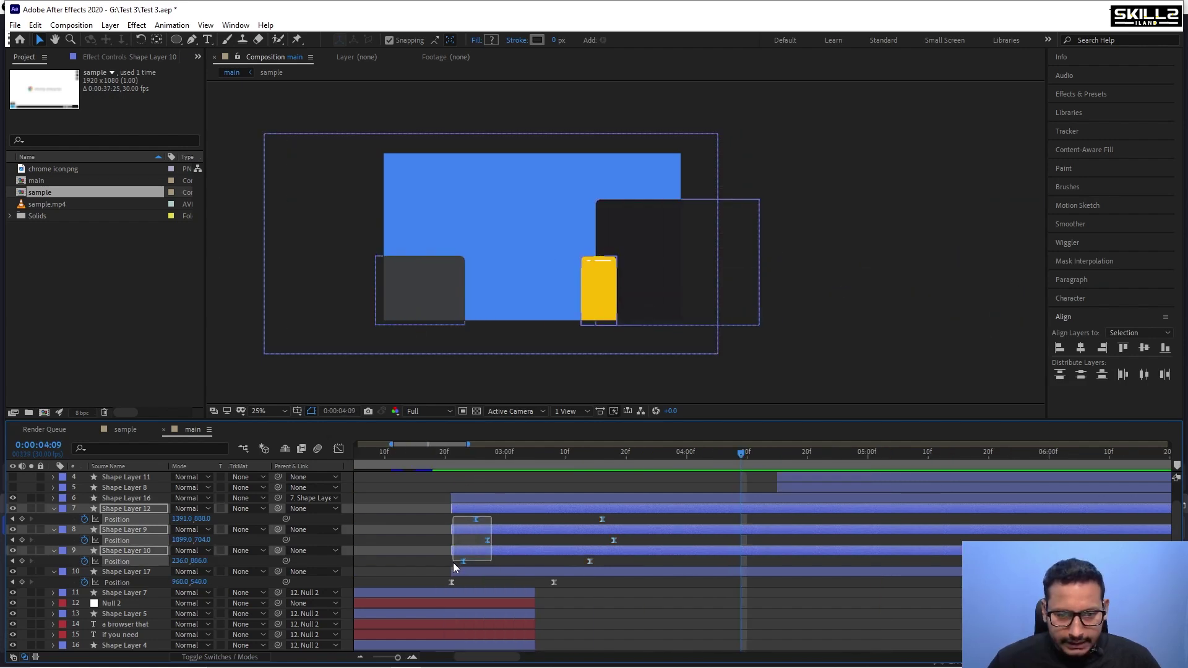
{"action": "scroll", "coordinate": [452, 564], "scroll_direction": "up", "scroll_amount": 2}
{"action": "left_click", "coordinate": [469, 562]}
{"action": "left_click_drag", "start_coordinate": [521, 541], "coordinate": [455, 458]}
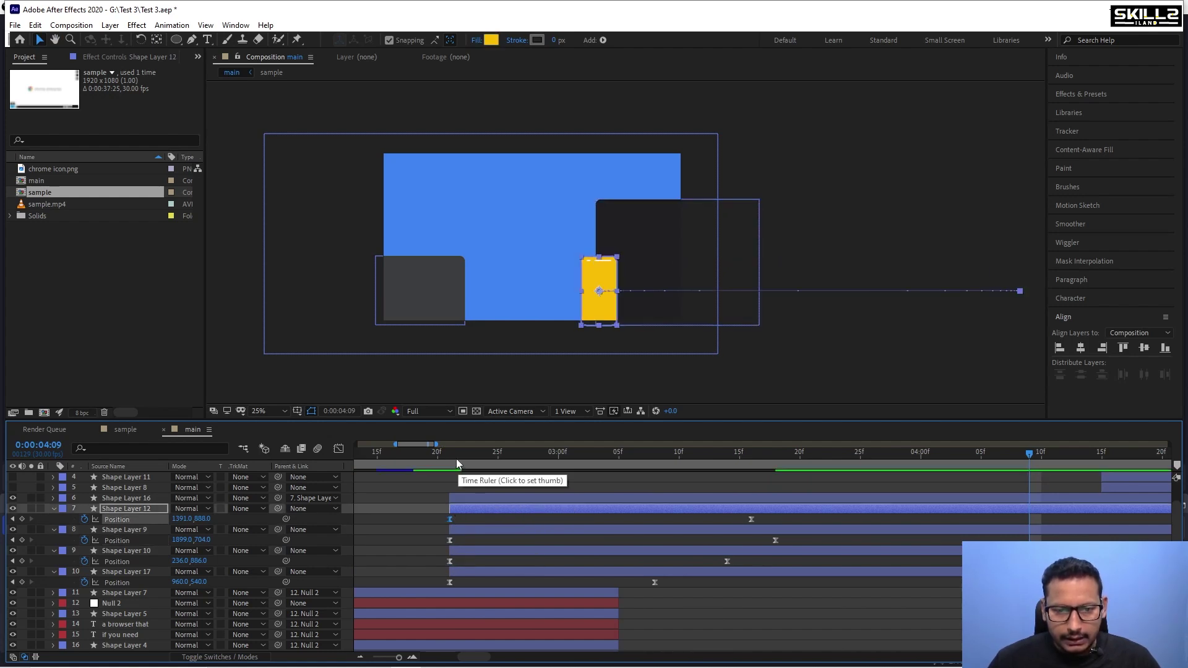
{"action": "key", "text": "space"}
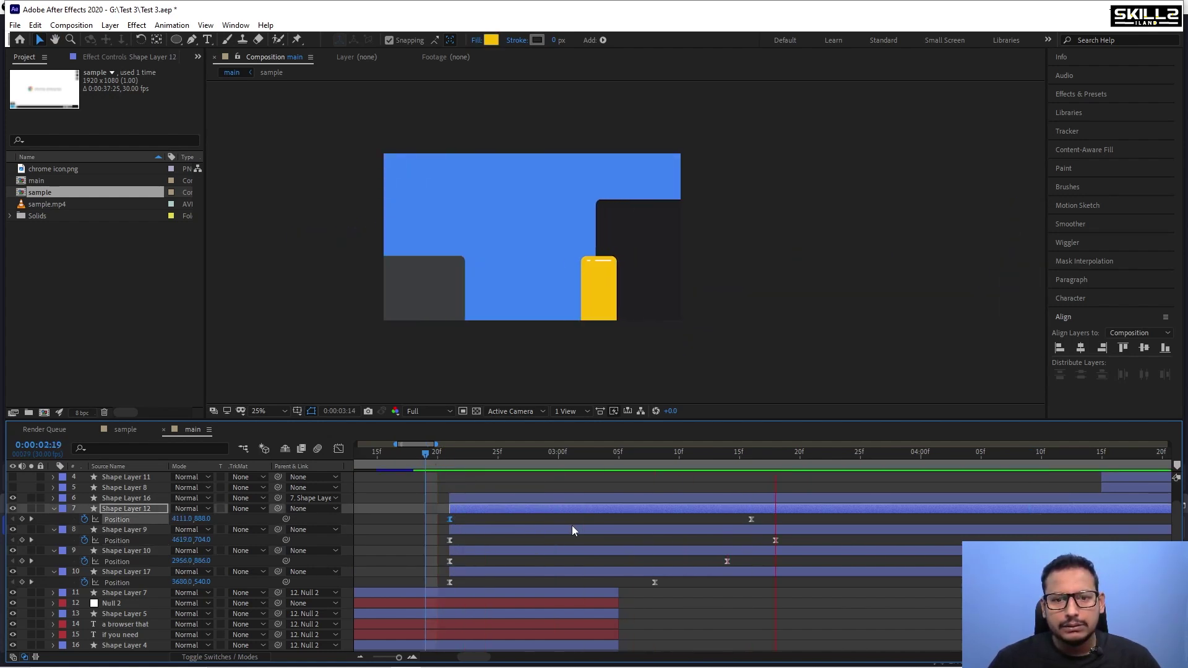
{"action": "key", "text": "space"}
Delay the ending Position keyframes of Shape Layers 10, 12 and 9 to 3:17, 3:19 and 3:21, save and preview.
{"action": "left_click_drag", "start_coordinate": [792, 515], "coordinate": [764, 562]}
{"action": "key", "text": "space"}
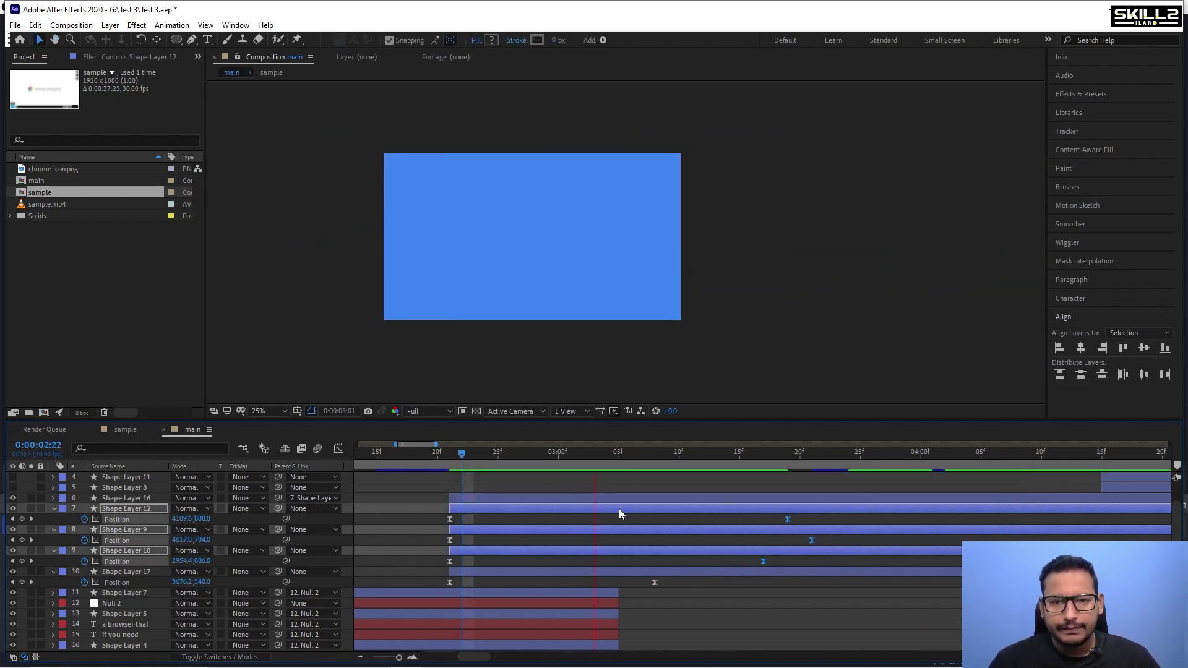
{"action": "key", "text": "ctrl+s"}
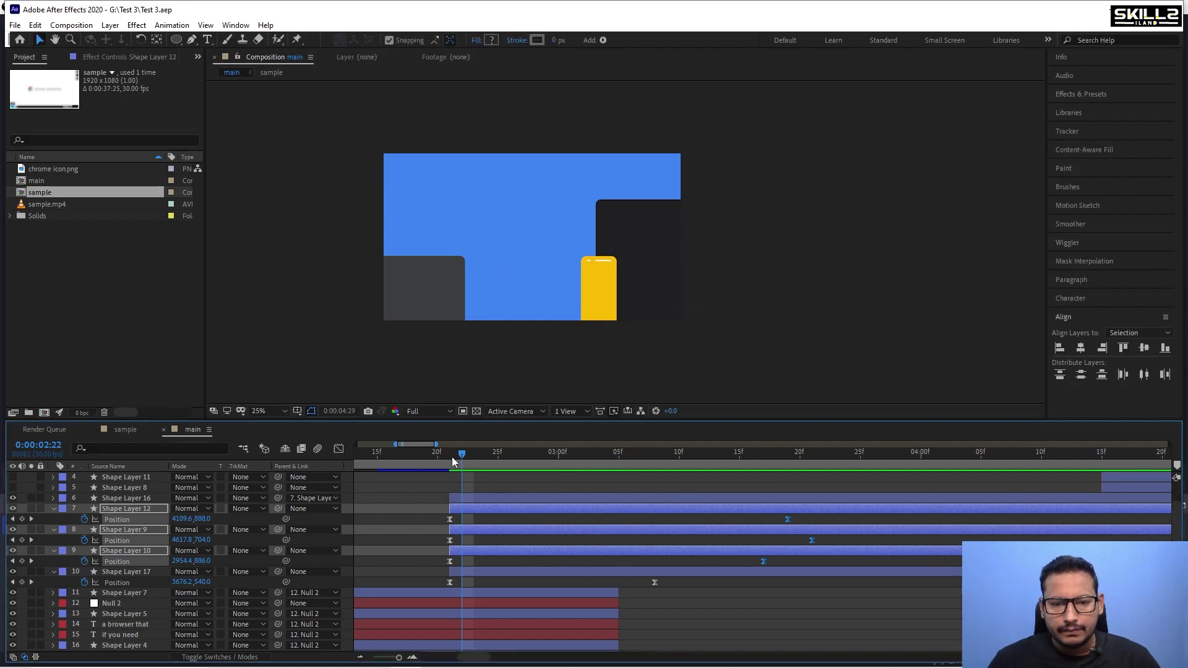
{"action": "left_click_drag", "start_coordinate": [451, 455], "coordinate": [438, 454]}
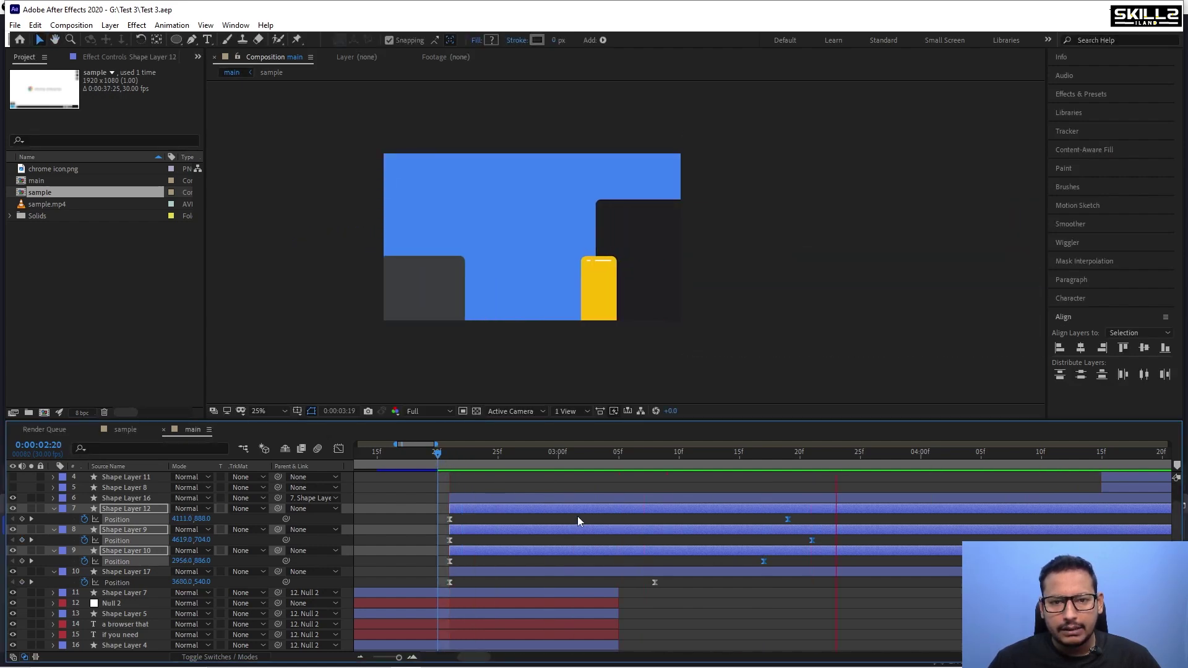
{"action": "key", "text": "space"}
Delay the ending Position keyframes of Shape Layers 10, 12 and 9 to 3:20, 3:22 and 3:24, preview and save.
{"action": "left_click_drag", "start_coordinate": [829, 516], "coordinate": [800, 561]}
{"action": "key", "text": "space"}
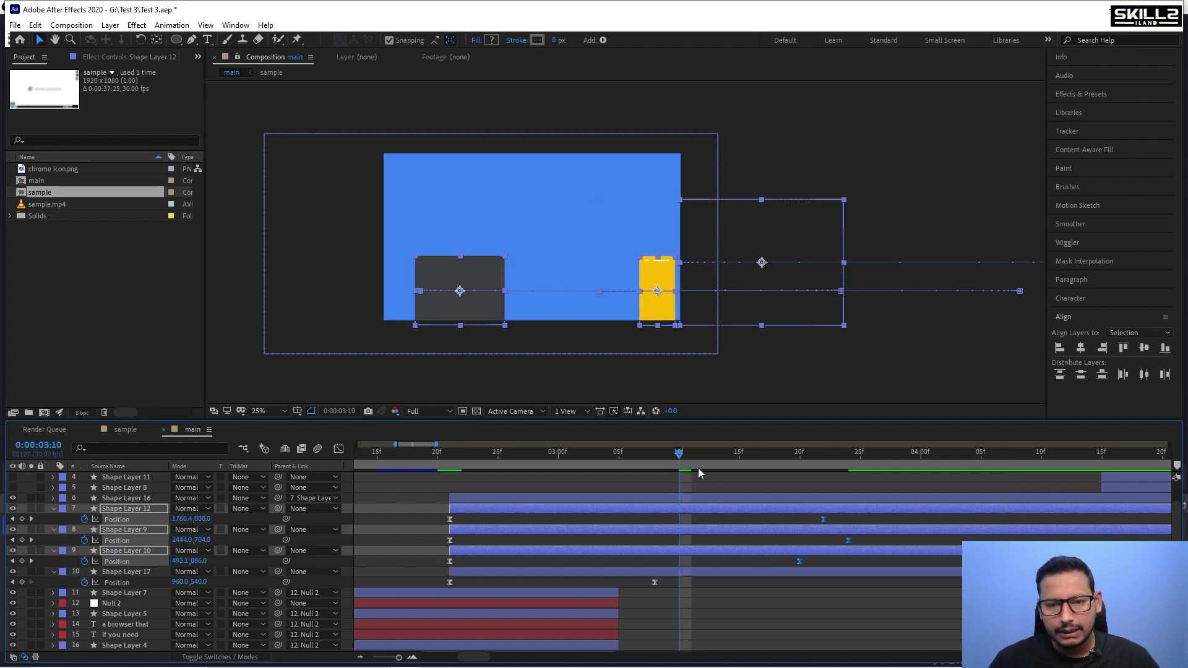
{"action": "key", "text": "space"}
{"action": "key", "text": "minus"}
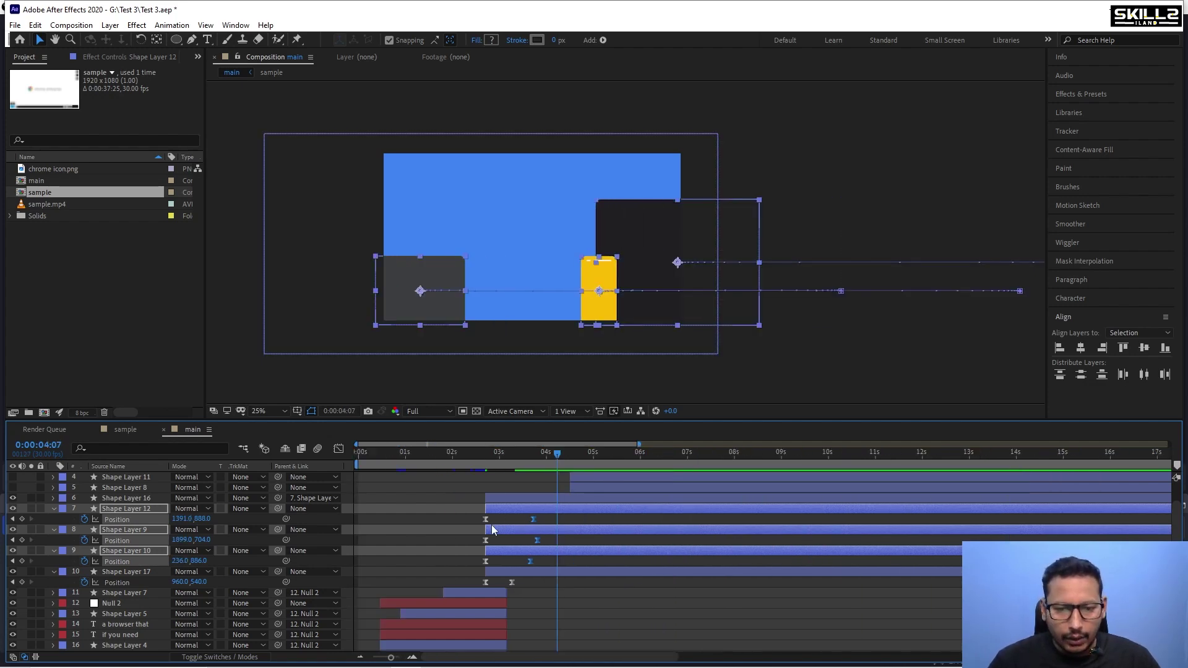
{"action": "key", "text": "ctrl+s"}
Hide Shape Layers 12, 9, 10, 16 and 17 to reveal the sample footage underneath.
{"action": "left_click_drag", "start_coordinate": [12, 509], "coordinate": [12, 551]}
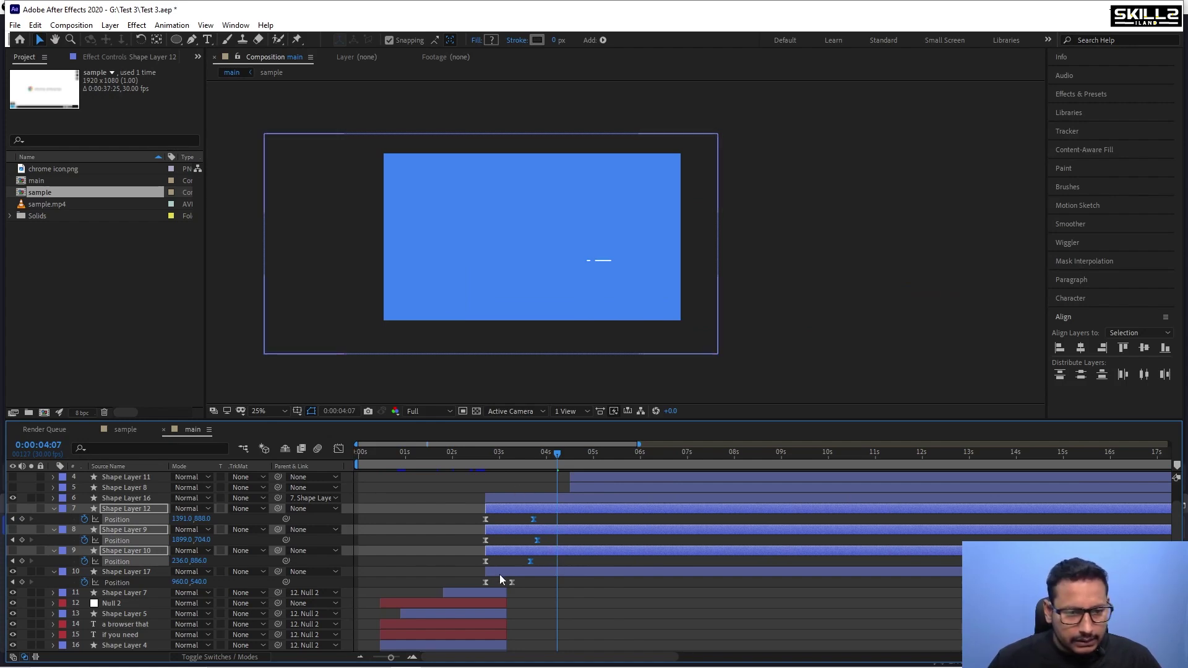
{"action": "left_click", "coordinate": [518, 573]}
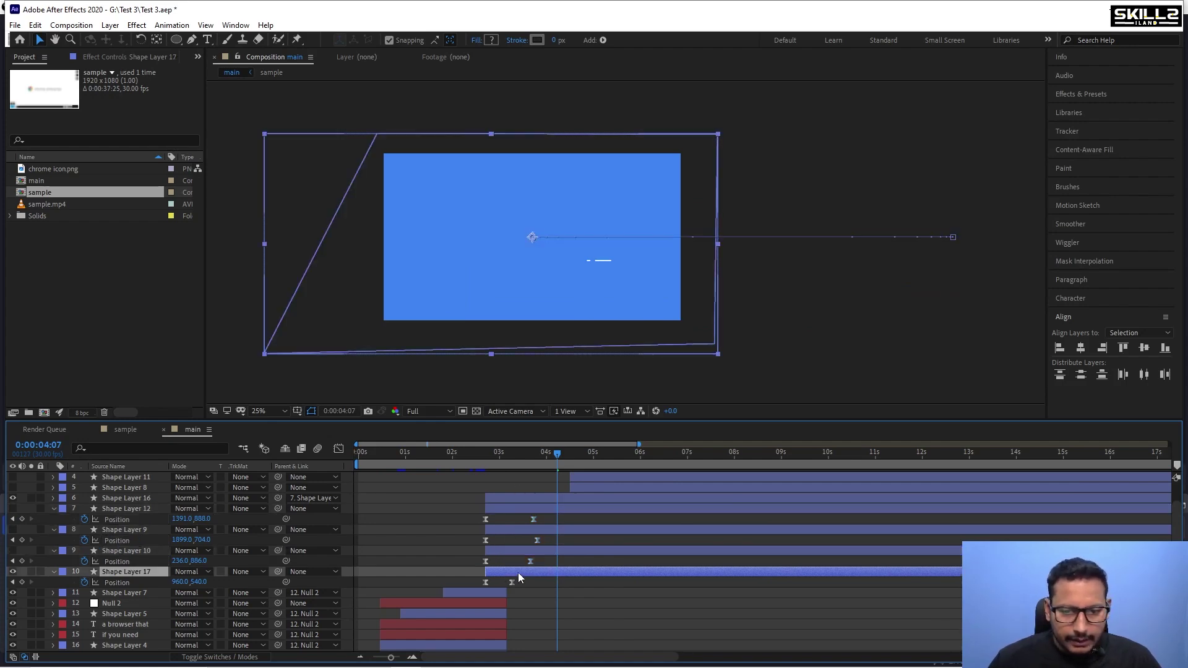
{"action": "left_click", "coordinate": [526, 500], "text": "shift"}
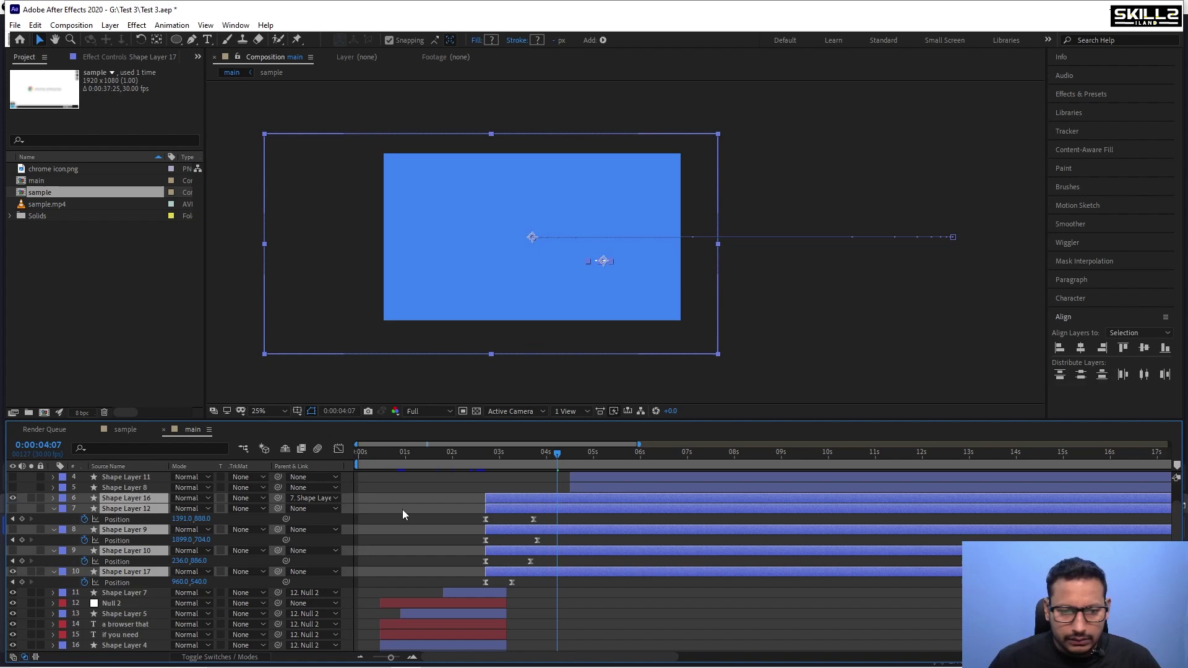
{"action": "left_click", "coordinate": [14, 498]}
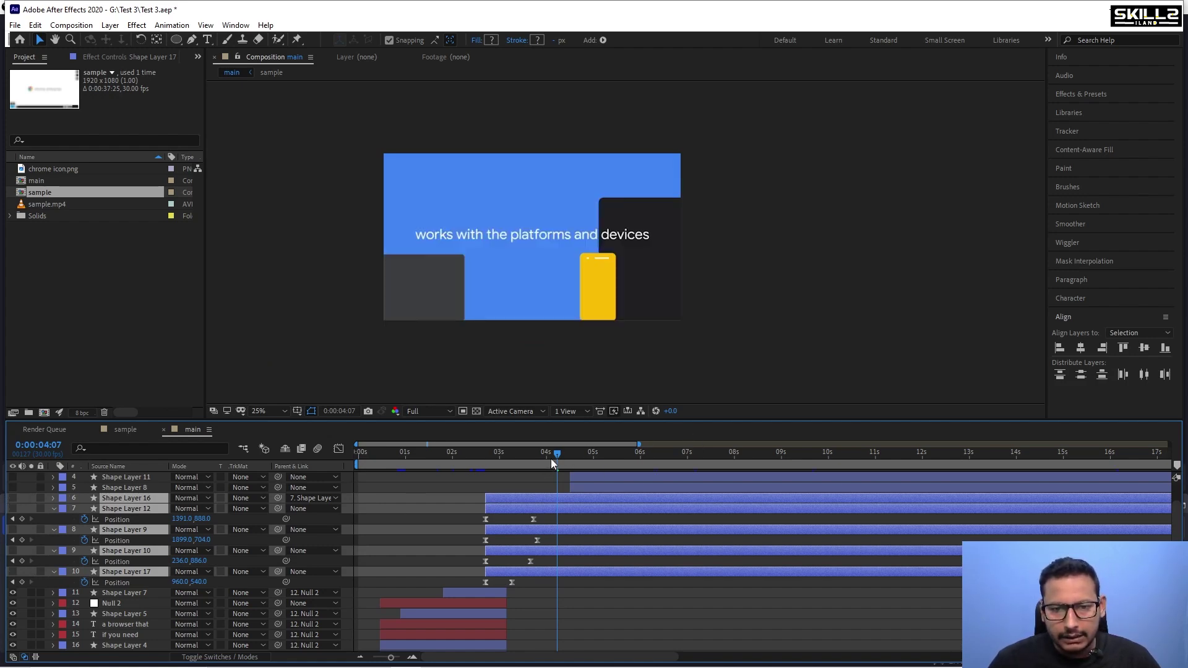
Scrub the sample footage and set the ending Position keyframes of Shape Layers 10, 12 and 9 to 3:21, 3:23 and 3:25, then save.
{"action": "mouse_move", "coordinate": [550, 458]}
{"action": "left_mouse_down"}
{"action": "mouse_move", "coordinate": [567, 459]}
{"action": "mouse_move", "coordinate": [543, 464]}
{"action": "left_mouse_up"}
{"action": "scroll", "coordinate": [544, 465], "scroll_direction": "up", "scroll_amount": 3}
{"action": "scroll", "coordinate": [574, 470], "scroll_direction": "down", "scroll_amount": 3}
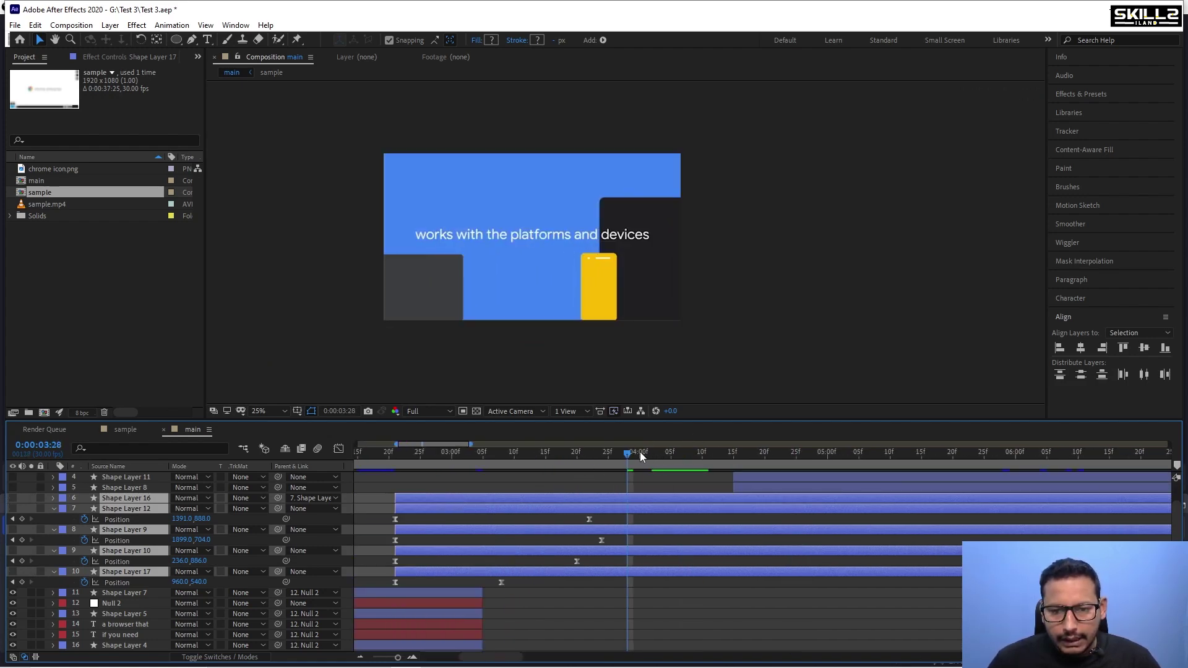
{"action": "left_click_drag", "start_coordinate": [624, 457], "coordinate": [579, 562]}
{"action": "left_click", "coordinate": [591, 455]}
{"action": "left_click_drag", "start_coordinate": [591, 455], "coordinate": [684, 475]}
{"action": "left_click_drag", "start_coordinate": [689, 472], "coordinate": [671, 484]}
{"action": "key", "text": "ctrl+s"}
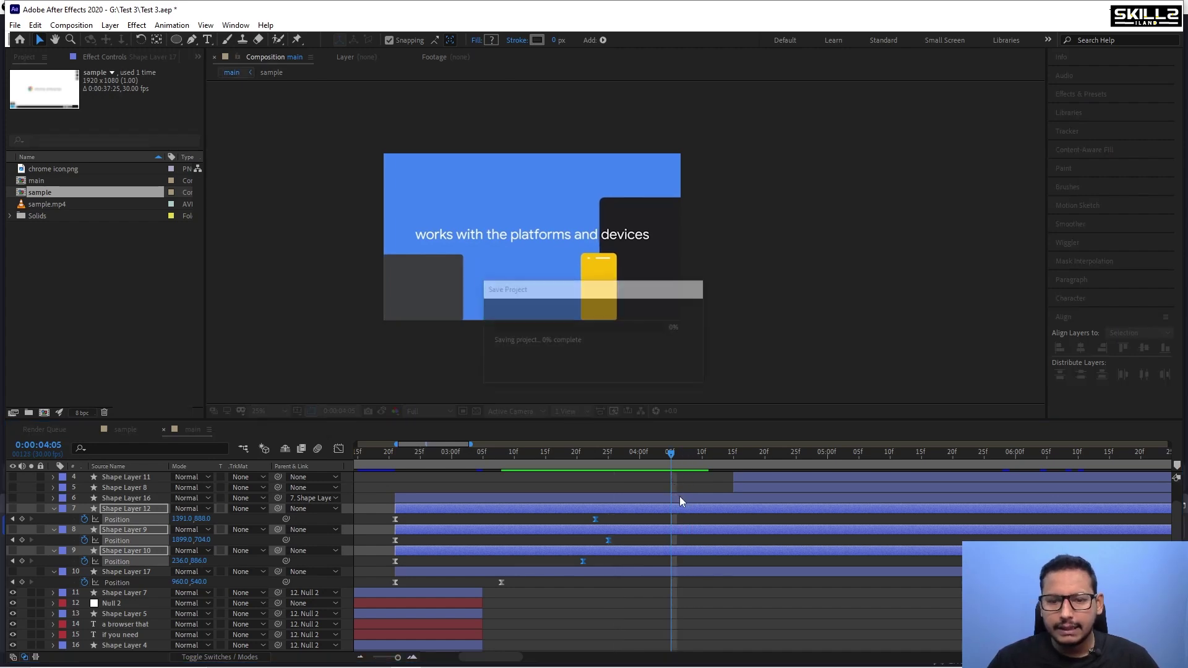
Move the start of Shape Layers 14, 15, 13, 11 and 8 to 4:05, then select only Shape Layer 8.
{"action": "scroll", "coordinate": [472, 499], "scroll_direction": "down", "scroll_amount": 1}
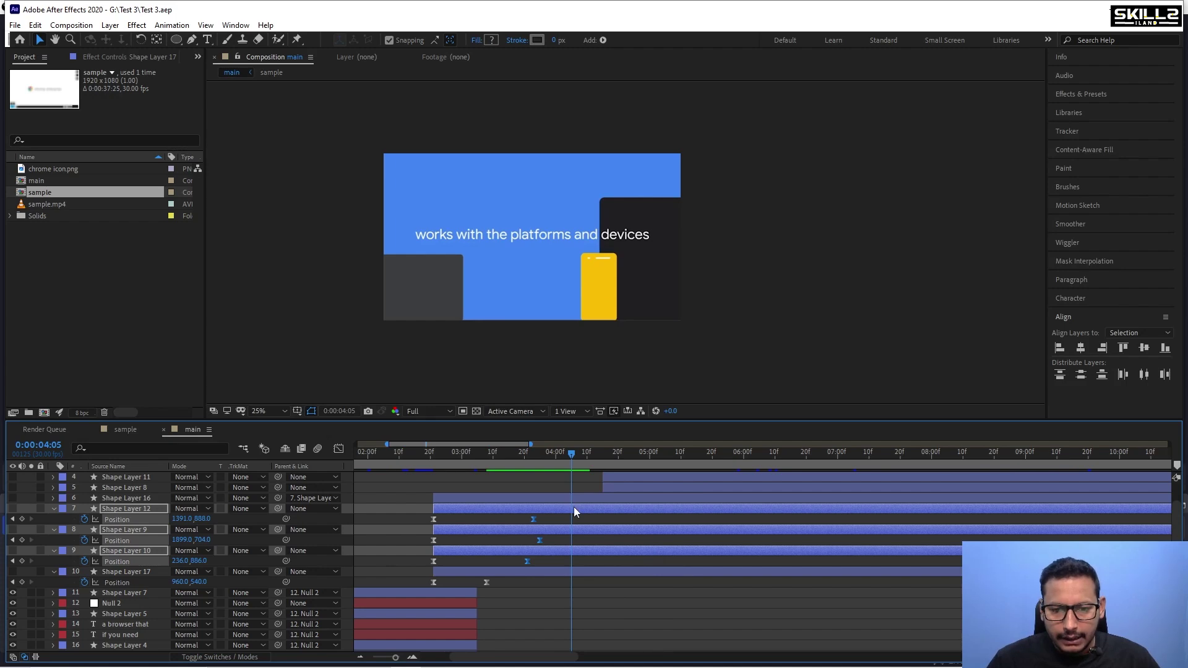
{"action": "scroll", "coordinate": [573, 506], "scroll_direction": "up", "scroll_amount": 1}
{"action": "left_click", "coordinate": [613, 519]}
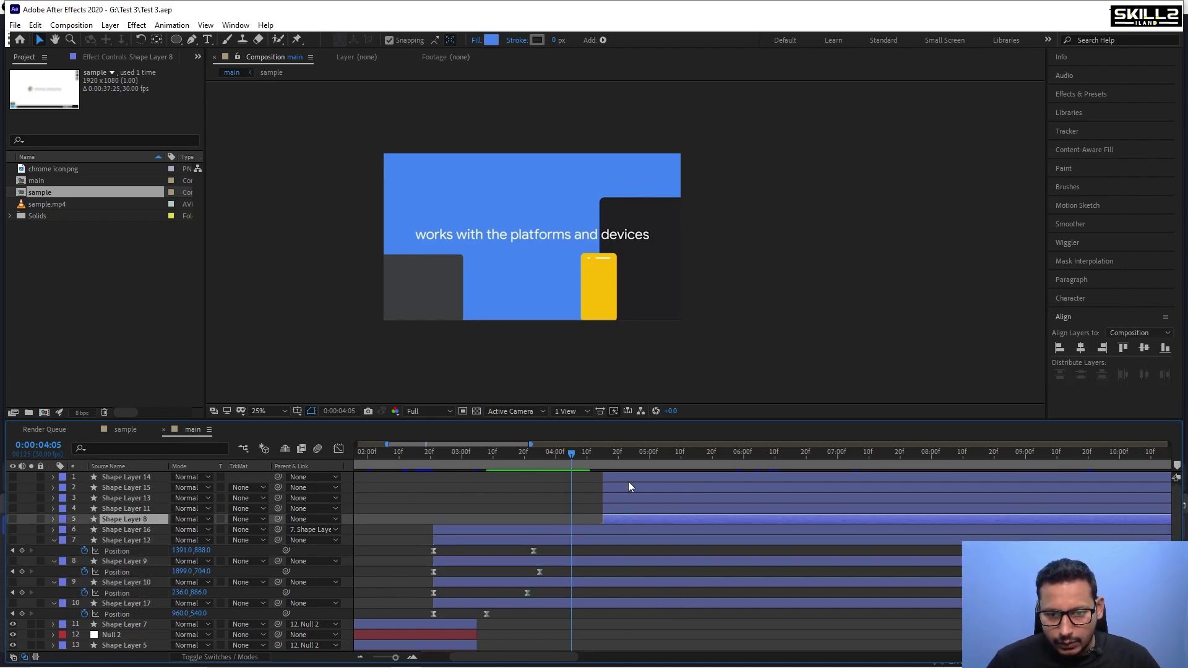
{"action": "left_click", "coordinate": [633, 478], "text": "shift"}
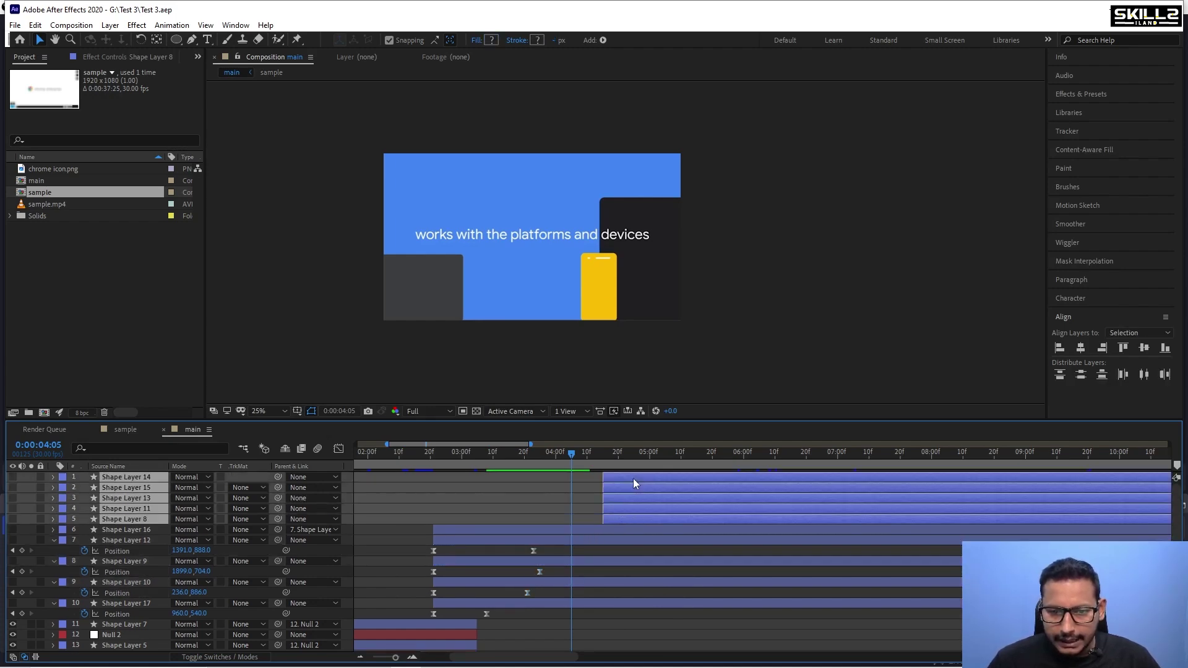
{"action": "left_click_drag", "start_coordinate": [634, 477], "coordinate": [566, 473]}
{"action": "left_click", "coordinate": [568, 517]}
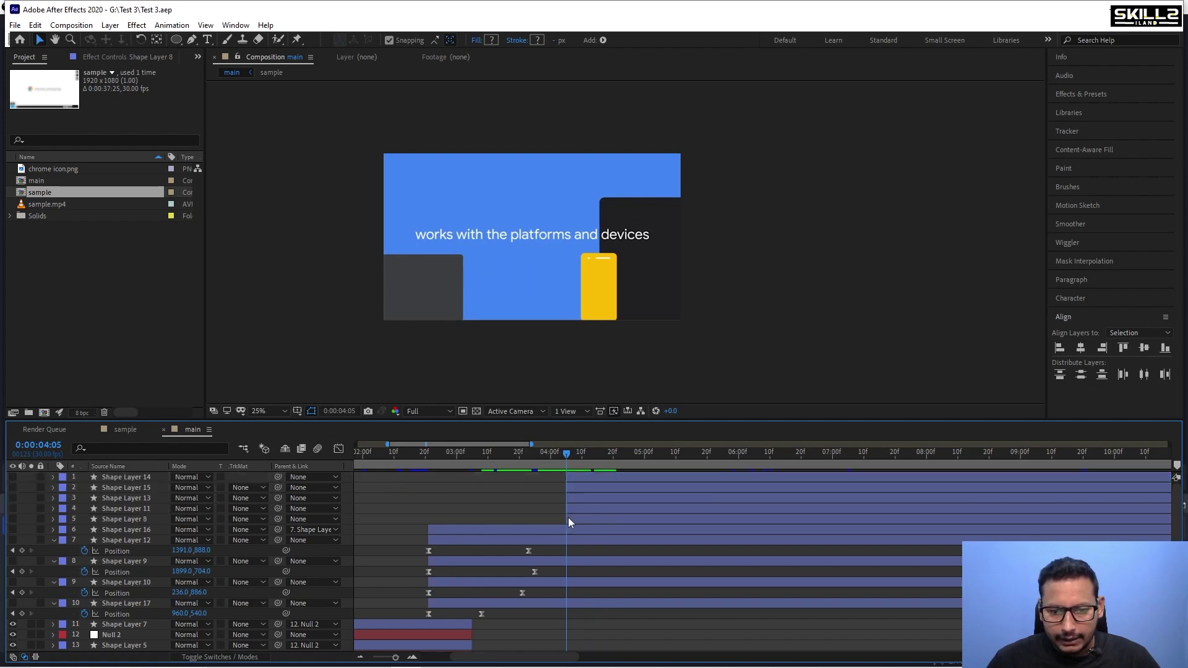
{"action": "left_click", "coordinate": [588, 518]}
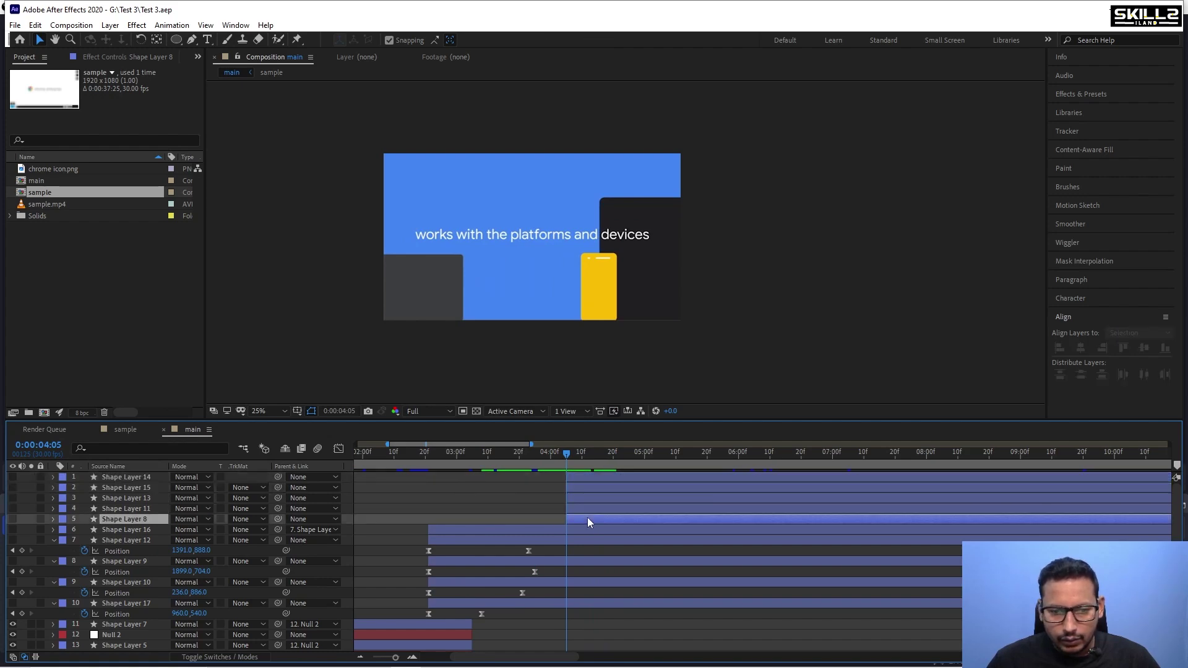
Check what Shape Layer 8 contains, move it between Shape Layers 10 and 17 in the stack, and hide it again.
{"action": "left_click", "coordinate": [13, 519]}
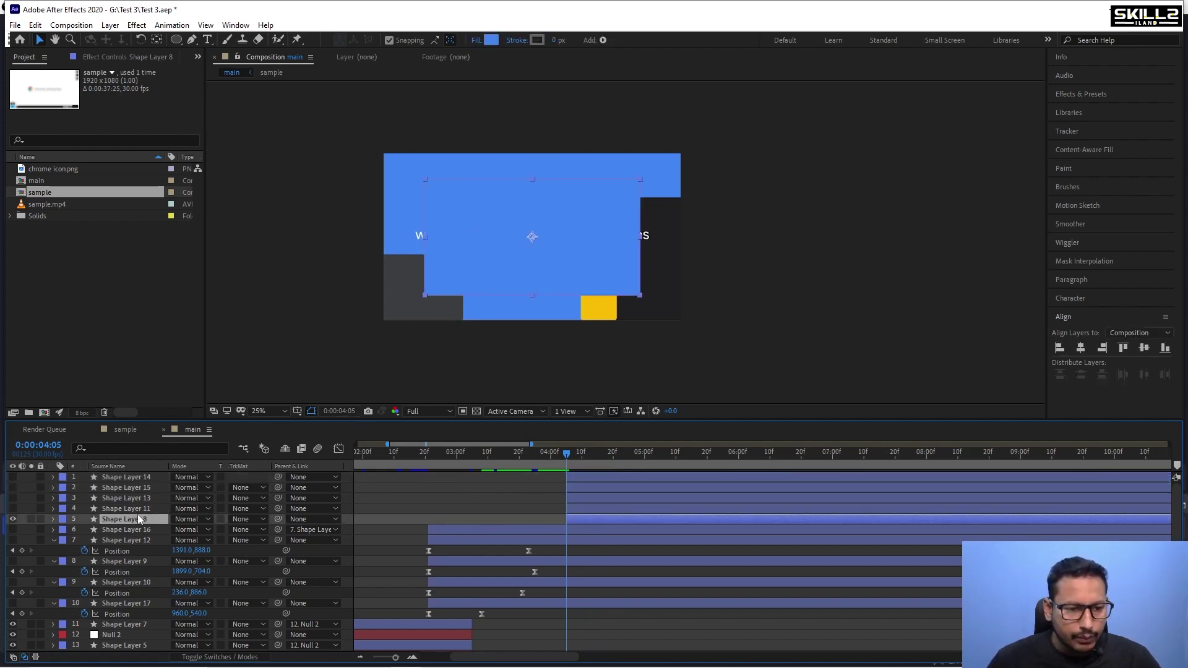
{"action": "left_click_drag", "start_coordinate": [129, 520], "coordinate": [143, 596]}
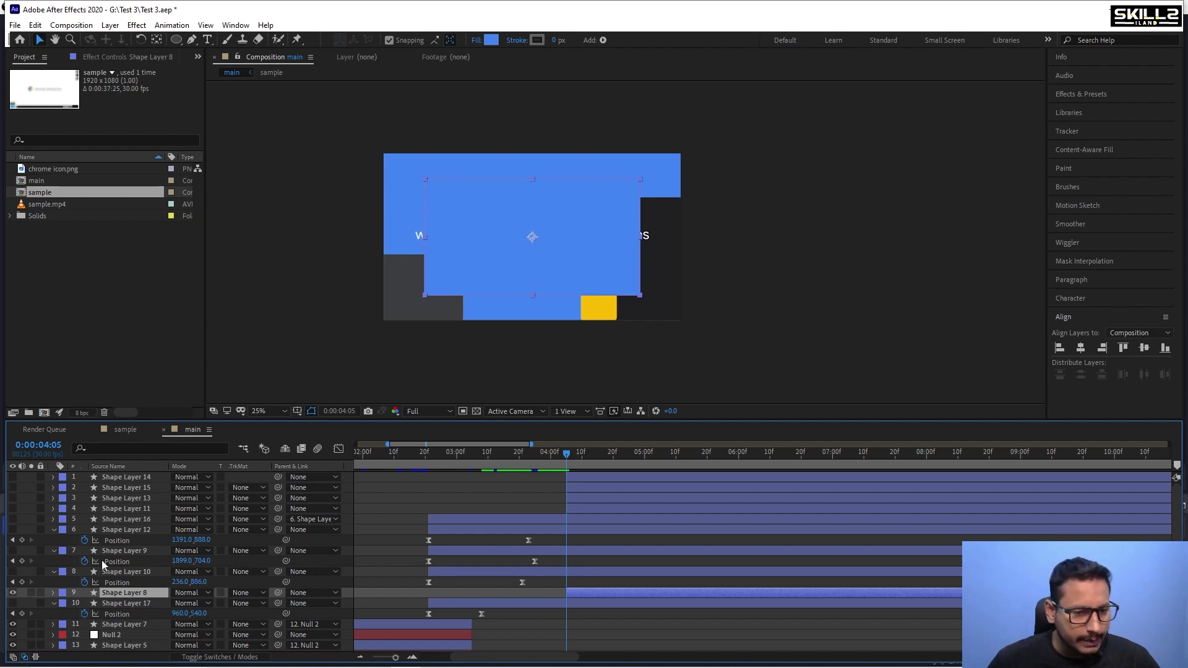
{"action": "left_click", "coordinate": [13, 592]}
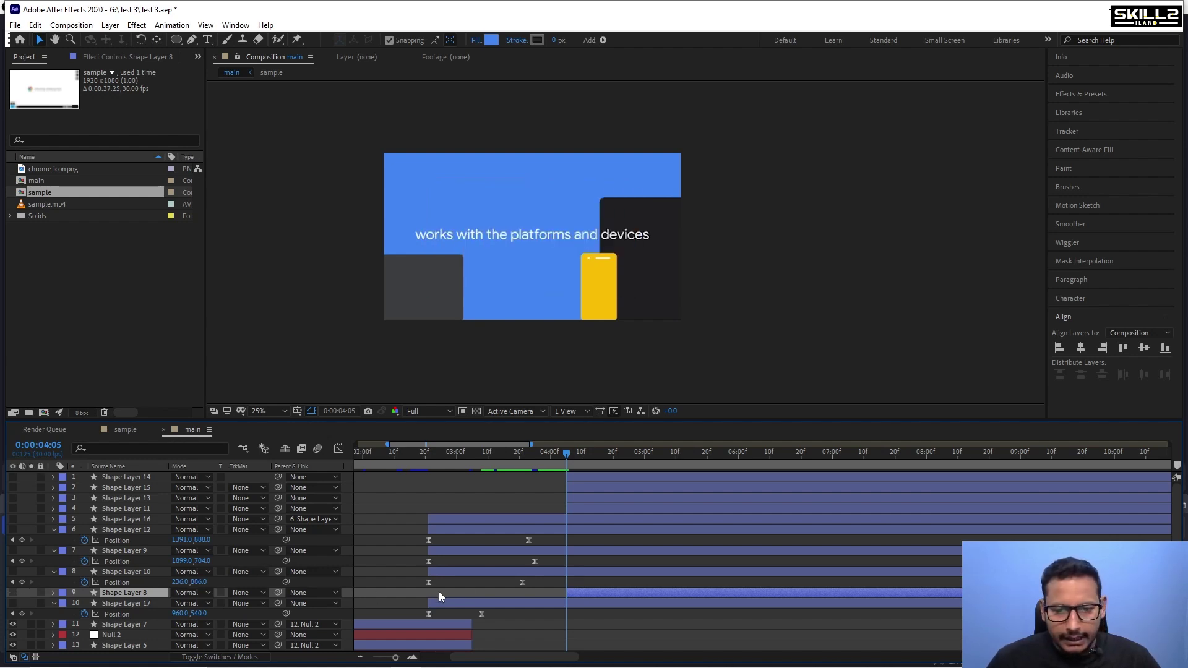
Collapse the revealed Position properties of all layers in the timeline and clear the selection.
{"action": "key", "text": "ctrl+a"}
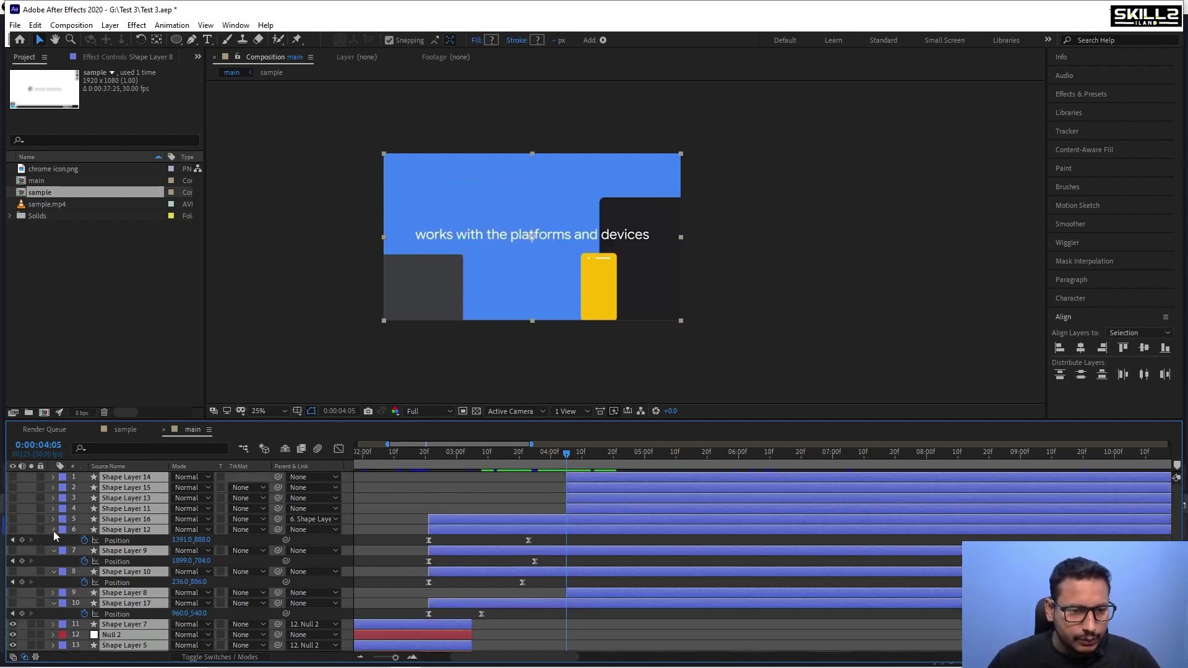
{"action": "left_click", "coordinate": [53, 531]}
{"action": "left_click", "coordinate": [471, 485]}
At 3:01, create a new text layer reading "works with the platforms and devices".
{"action": "left_click_drag", "start_coordinate": [432, 453], "coordinate": [462, 469]}
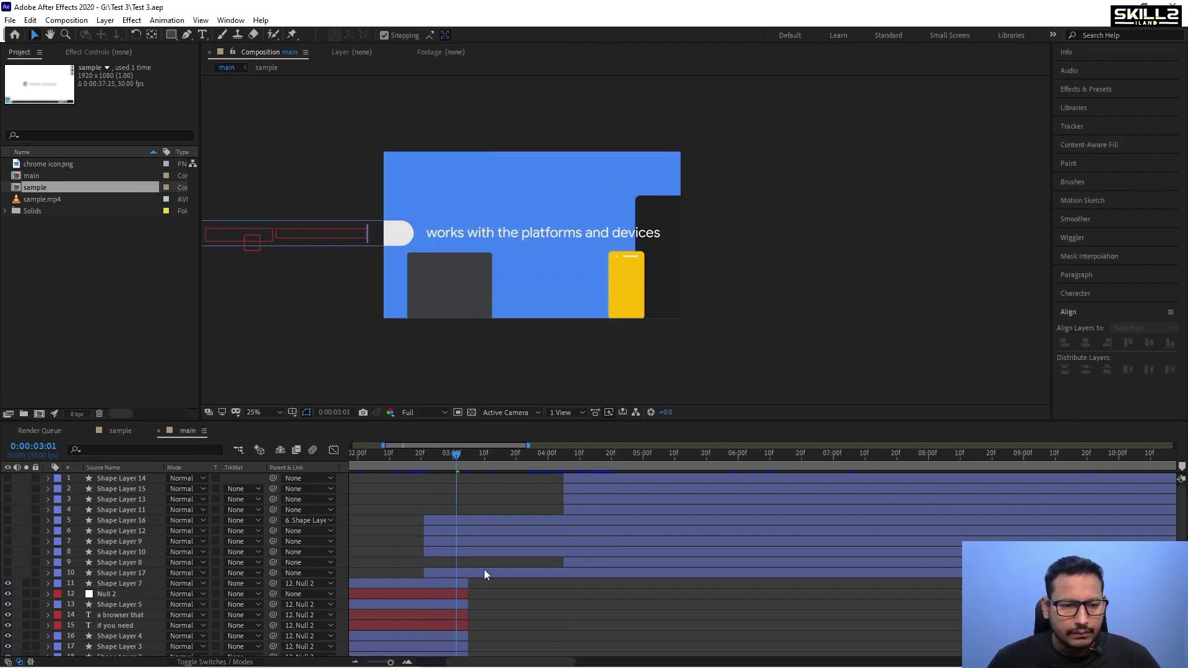
{"action": "right_click", "coordinate": [21, 510]}
{"action": "mouse_move", "coordinate": [149, 518]}
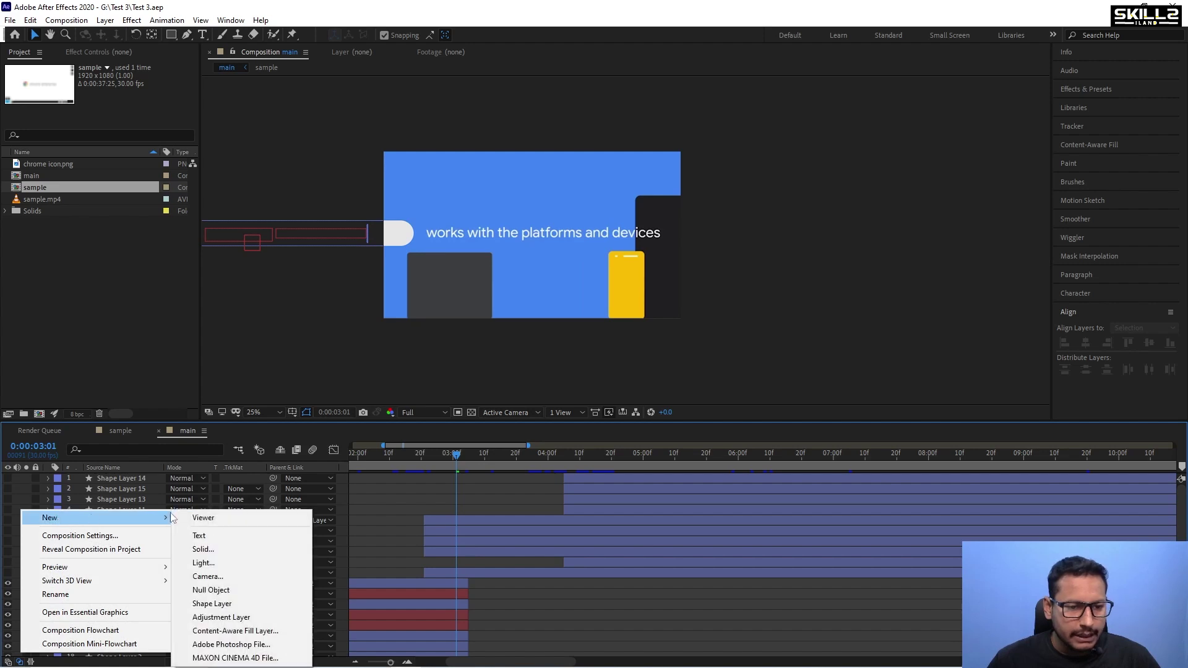
{"action": "left_click", "coordinate": [217, 534]}
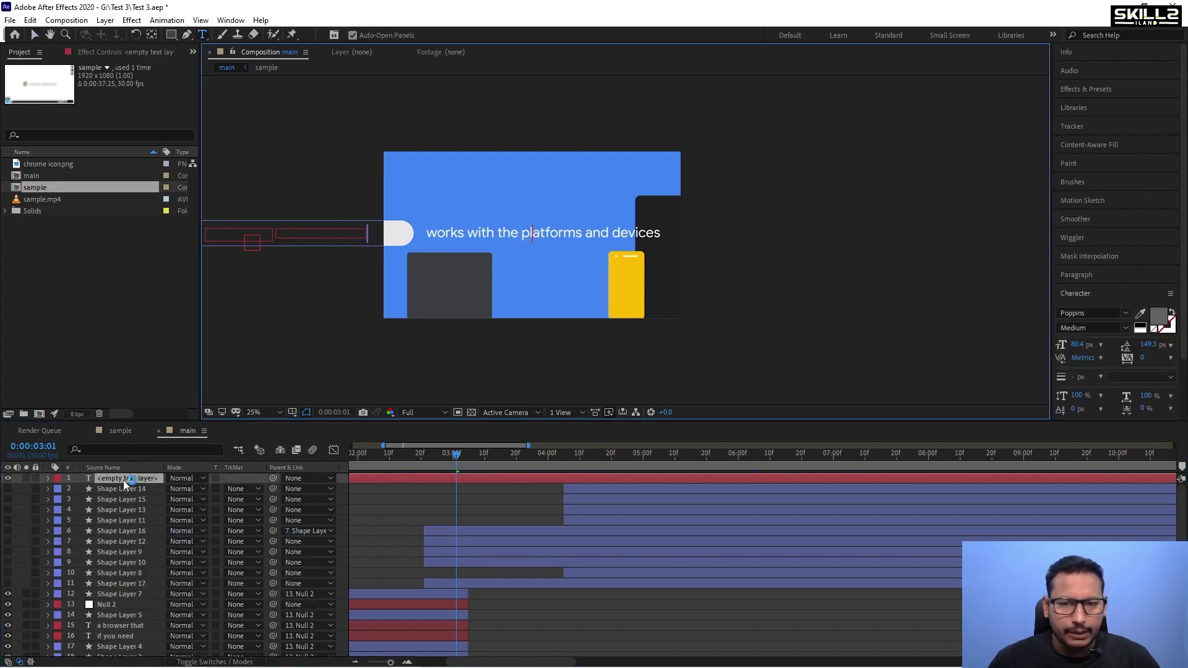
{"action": "type", "text": "wor"}
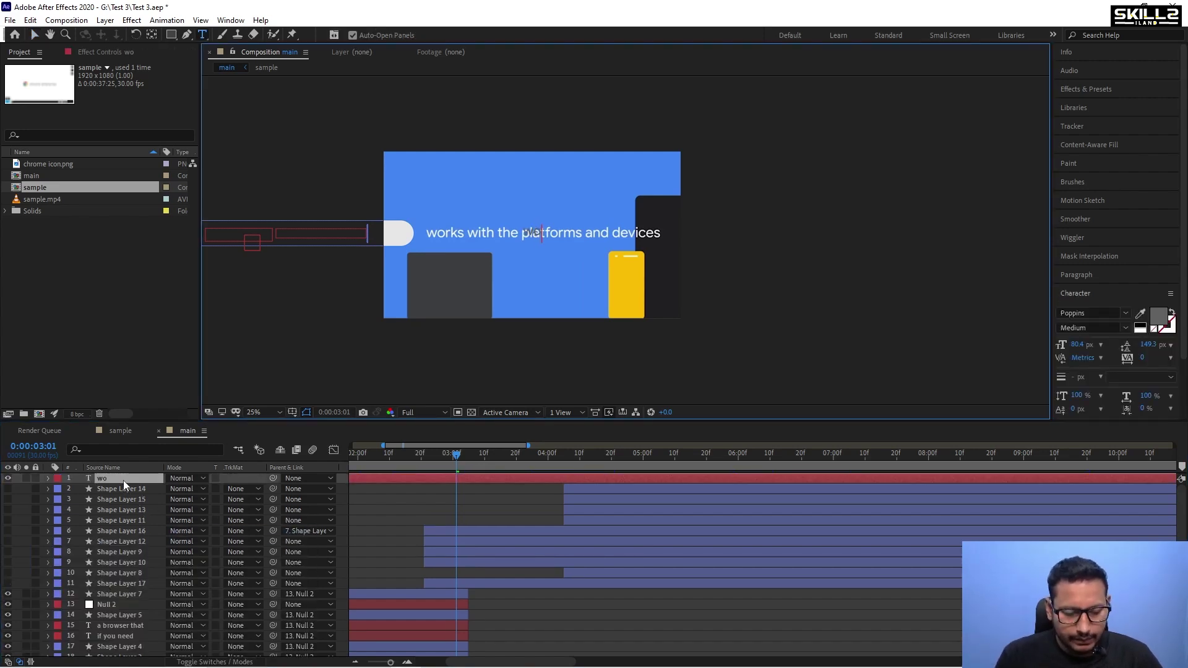
{"action": "type", "text": "ks with the platforms and devices"}
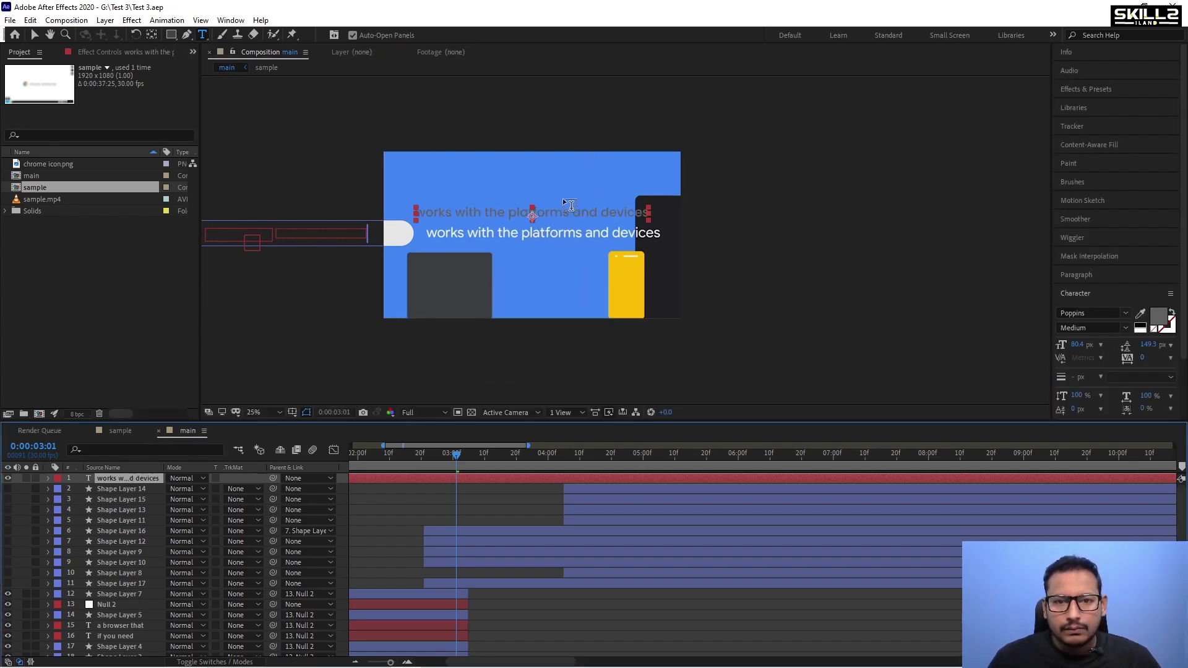
Sample the near-white of the sample footage's caption as the new text's fill colour and save the project.
{"action": "scroll", "coordinate": [559, 215], "scroll_direction": "up", "scroll_amount": 2}
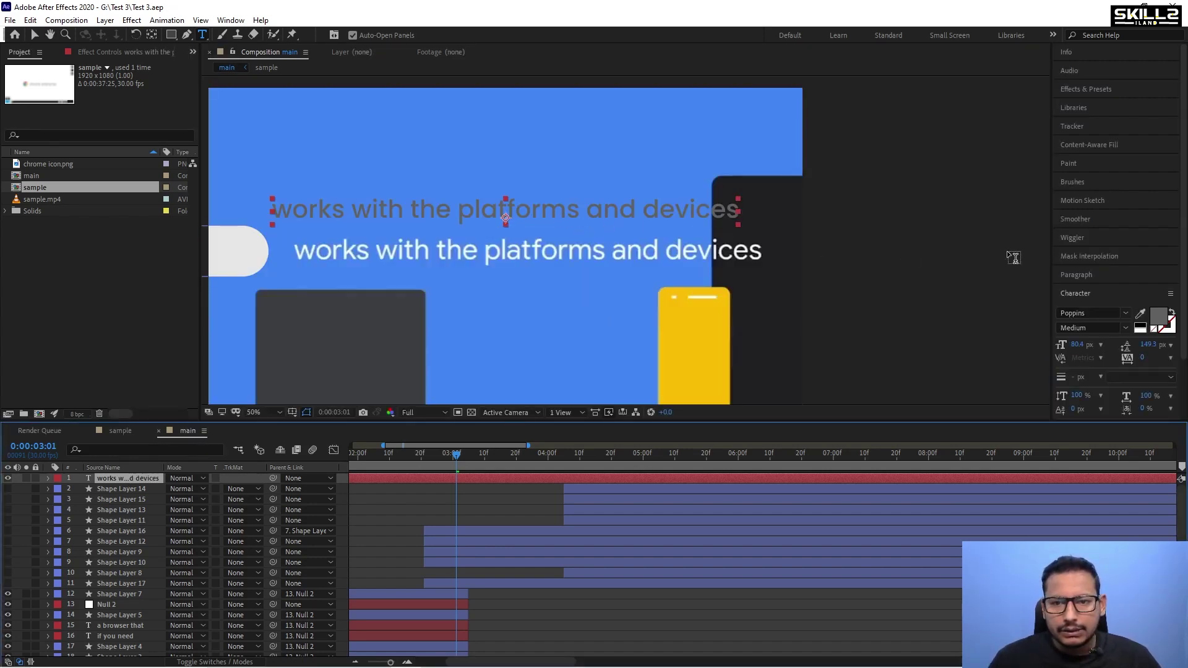
{"action": "left_click", "coordinate": [1141, 314]}
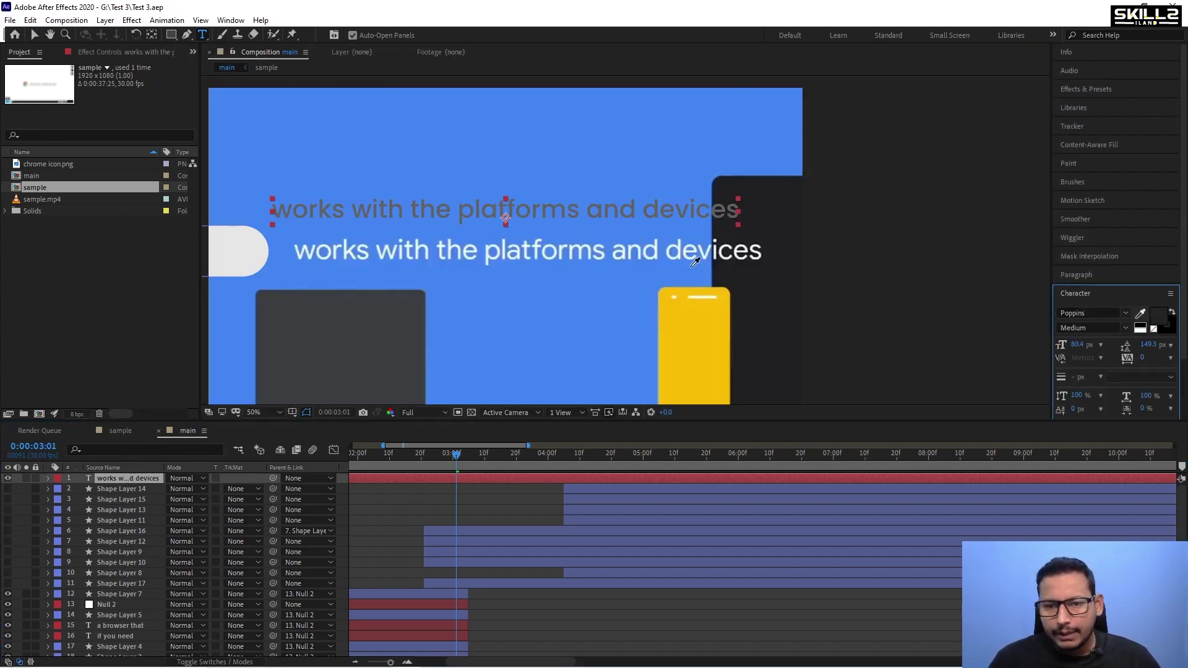
{"action": "left_click", "coordinate": [490, 256]}
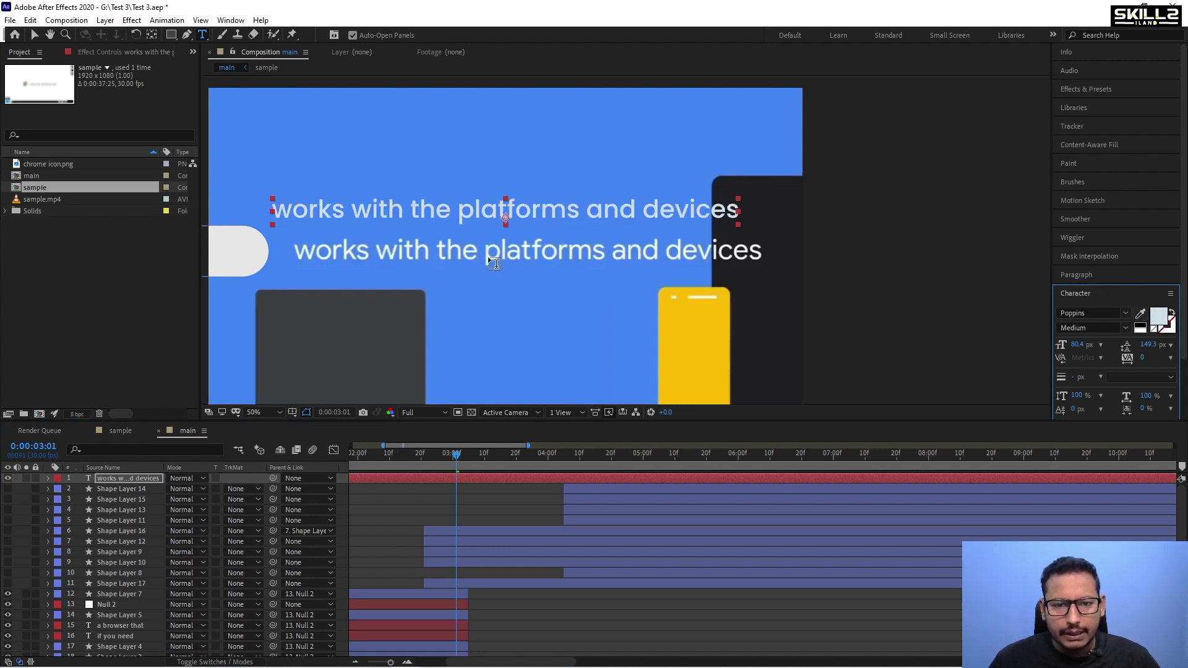
{"action": "left_click", "coordinate": [1141, 314]}
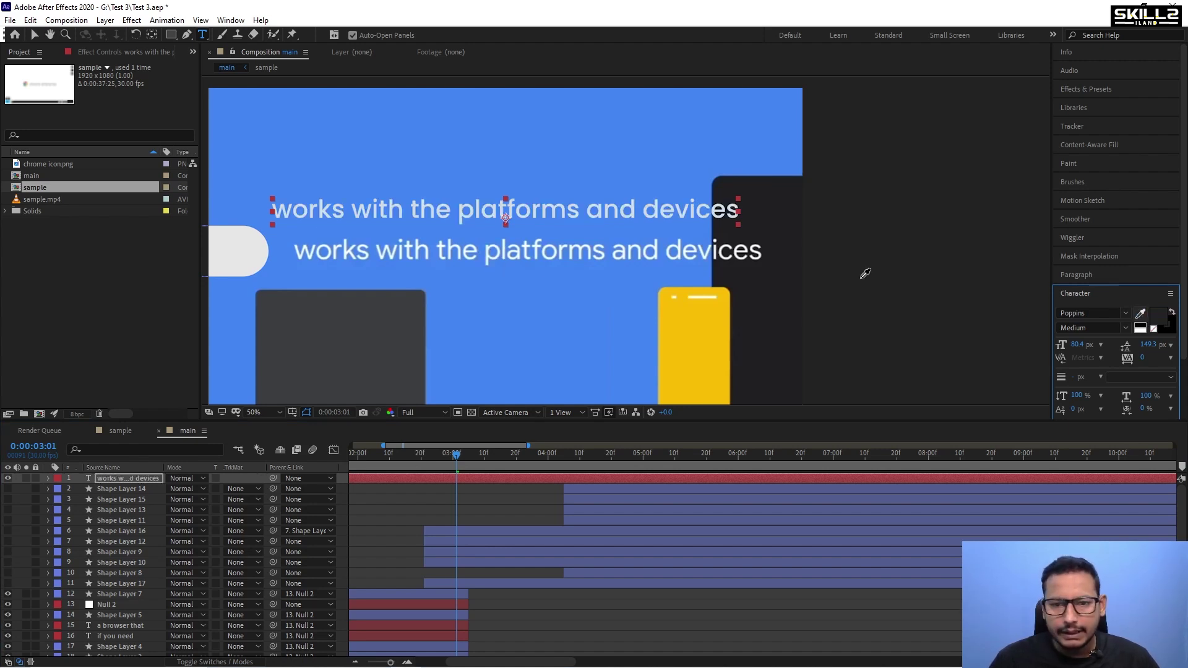
{"action": "left_click", "coordinate": [487, 254]}
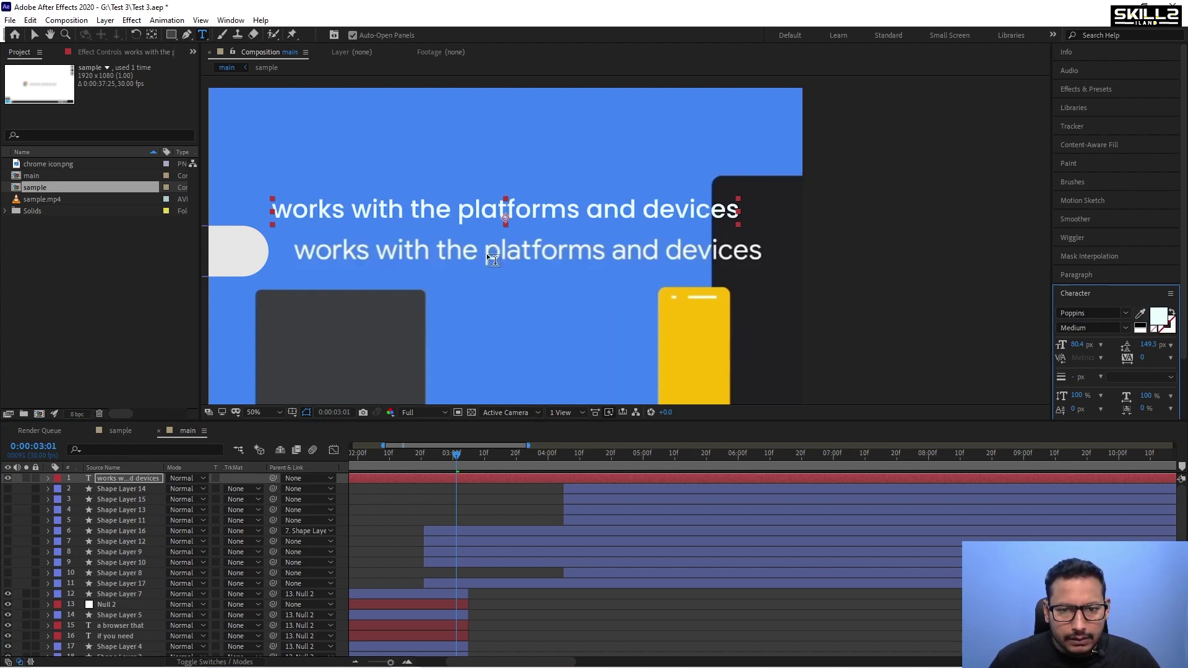
{"action": "key", "text": "ctrl+s"}
Align the text layer to the vertical centre of the composition and save.
{"action": "scroll", "coordinate": [1112, 229], "scroll_direction": "down", "scroll_amount": 2}
{"action": "left_click", "coordinate": [1082, 410]}
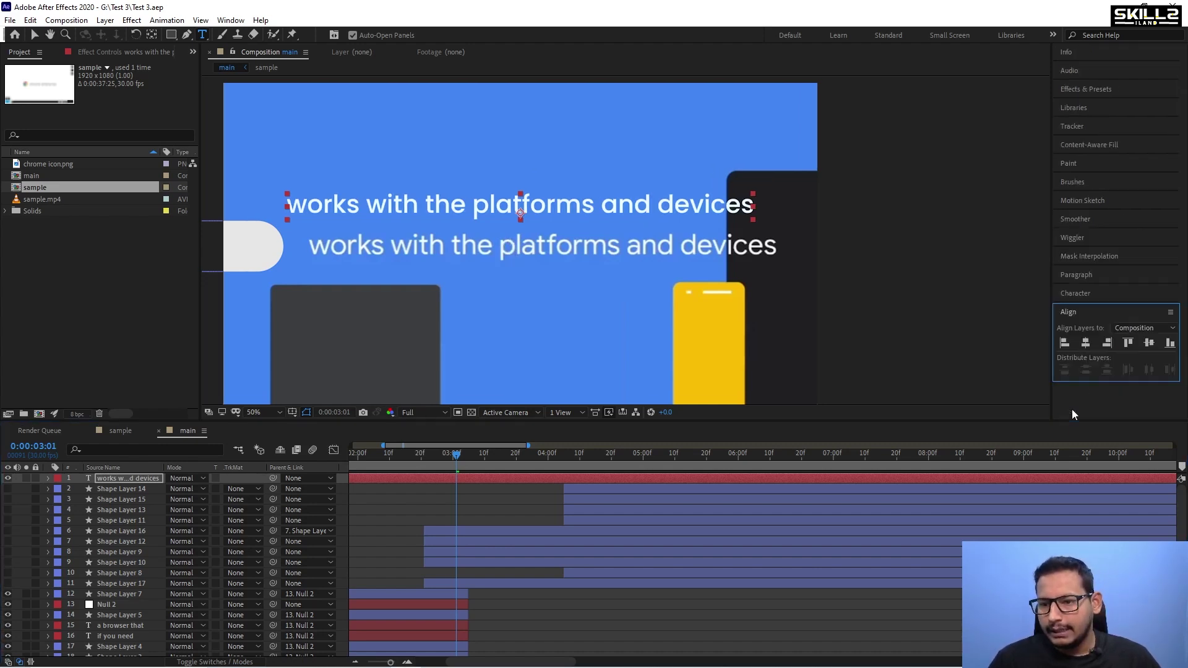
{"action": "left_click", "coordinate": [1149, 342]}
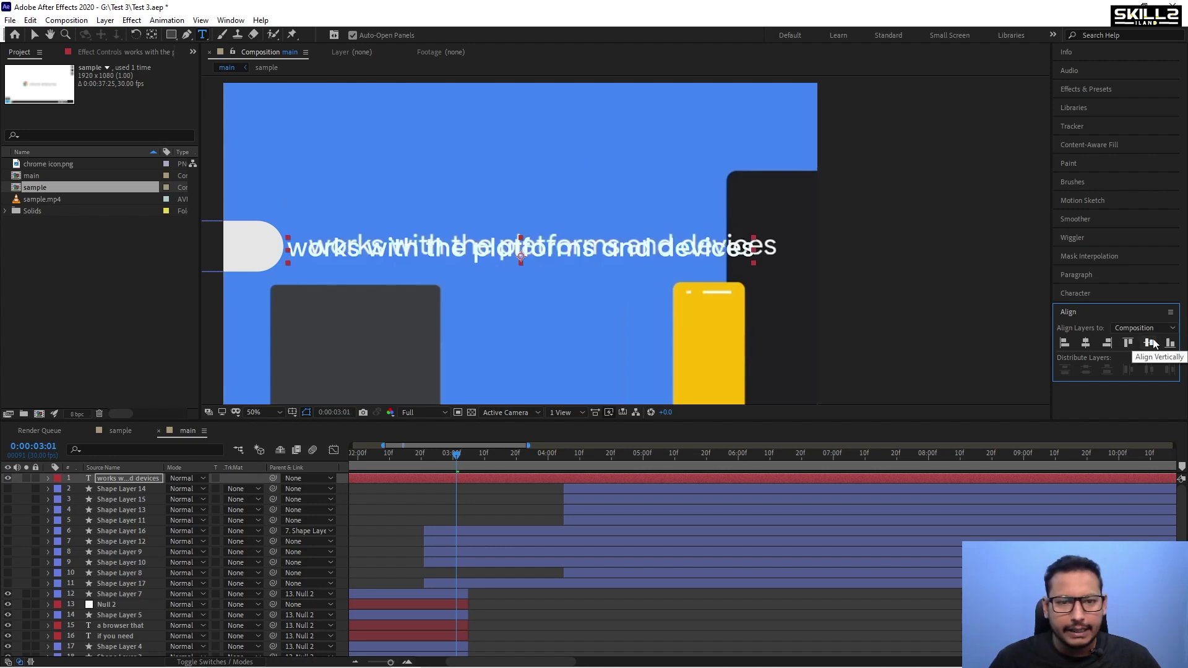
{"action": "key", "text": "ctrl+s"}
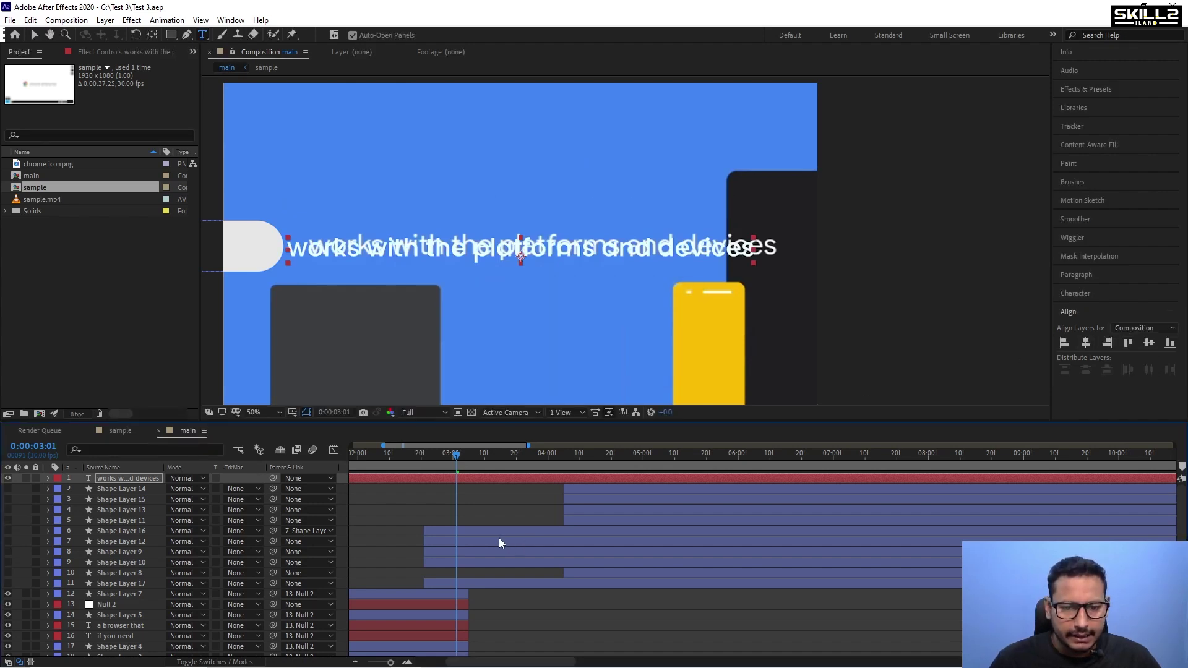
Scrub the sample footage to find the caption's entrance, trim the text layer's start to 2:28 and save.
{"action": "left_click_drag", "start_coordinate": [483, 457], "coordinate": [518, 465]}
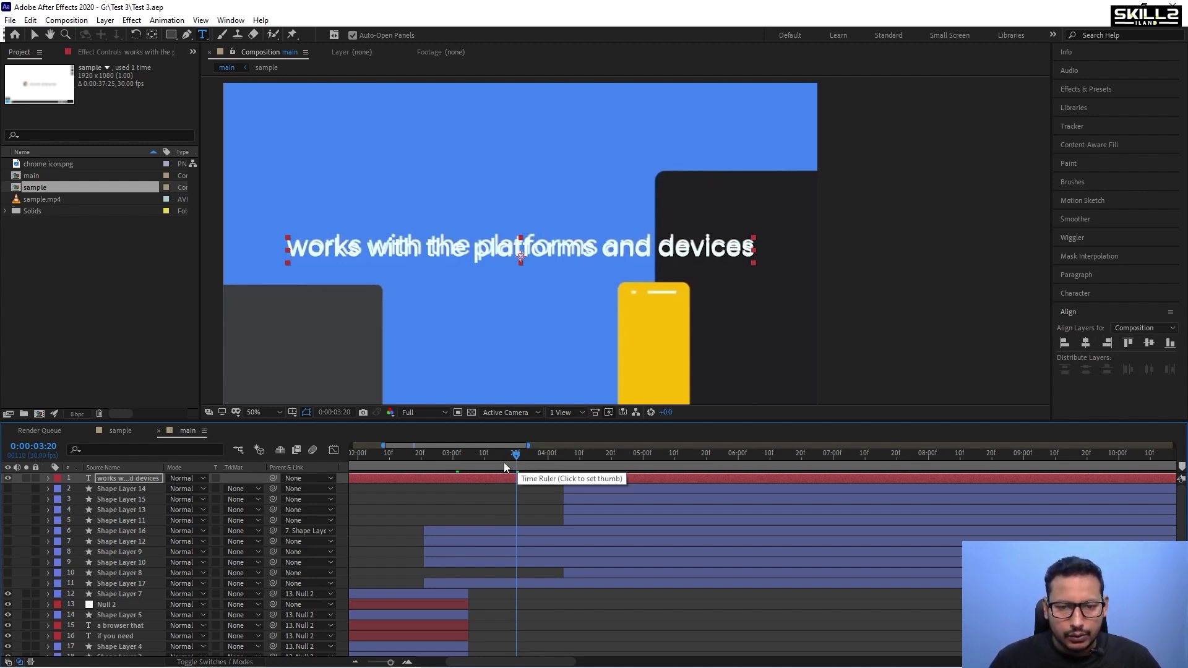
{"action": "left_click_drag", "start_coordinate": [502, 462], "coordinate": [446, 467]}
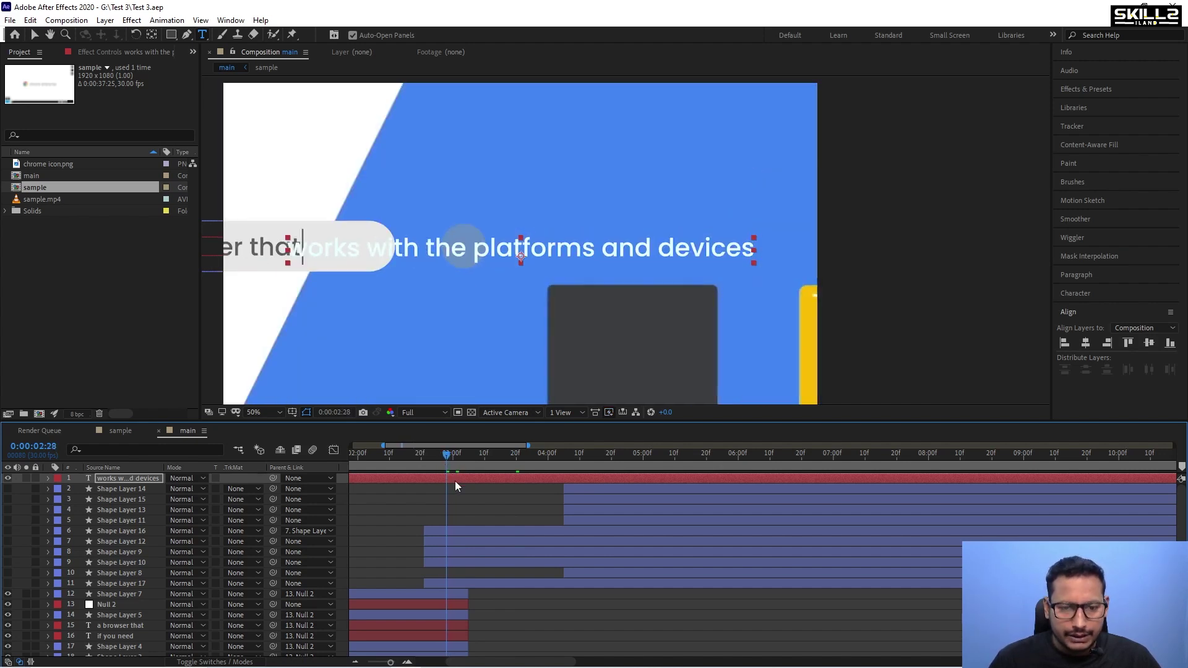
{"action": "key", "text": "alt+bracketleft"}
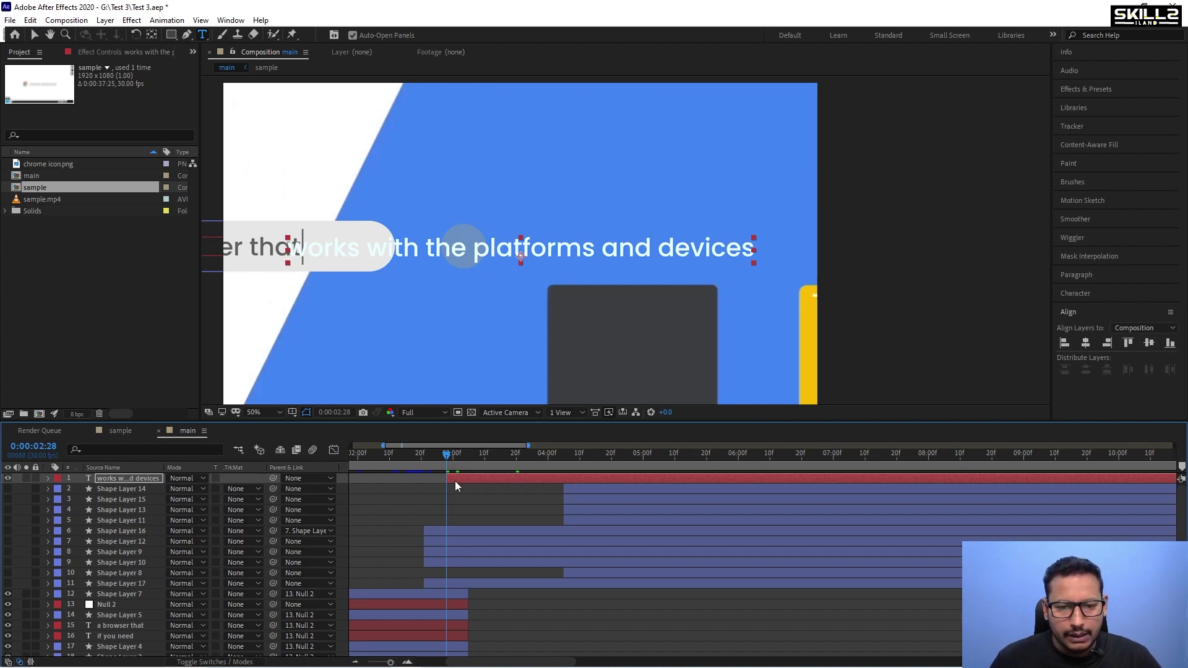
{"action": "key", "text": "ctrl+s"}
Keyframe the text's Position at 2:28 and 3:11, set the starting value to 1941.5, 560.5, and preview the slide-in.
{"action": "key", "text": "p"}
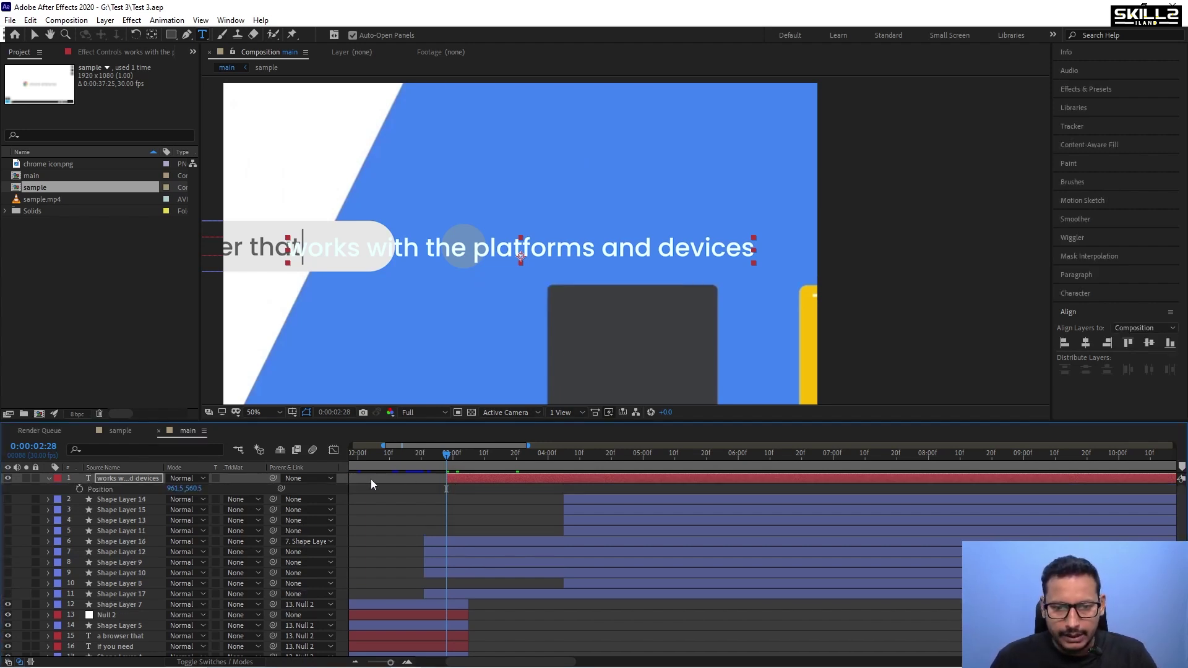
{"action": "left_click", "coordinate": [80, 488]}
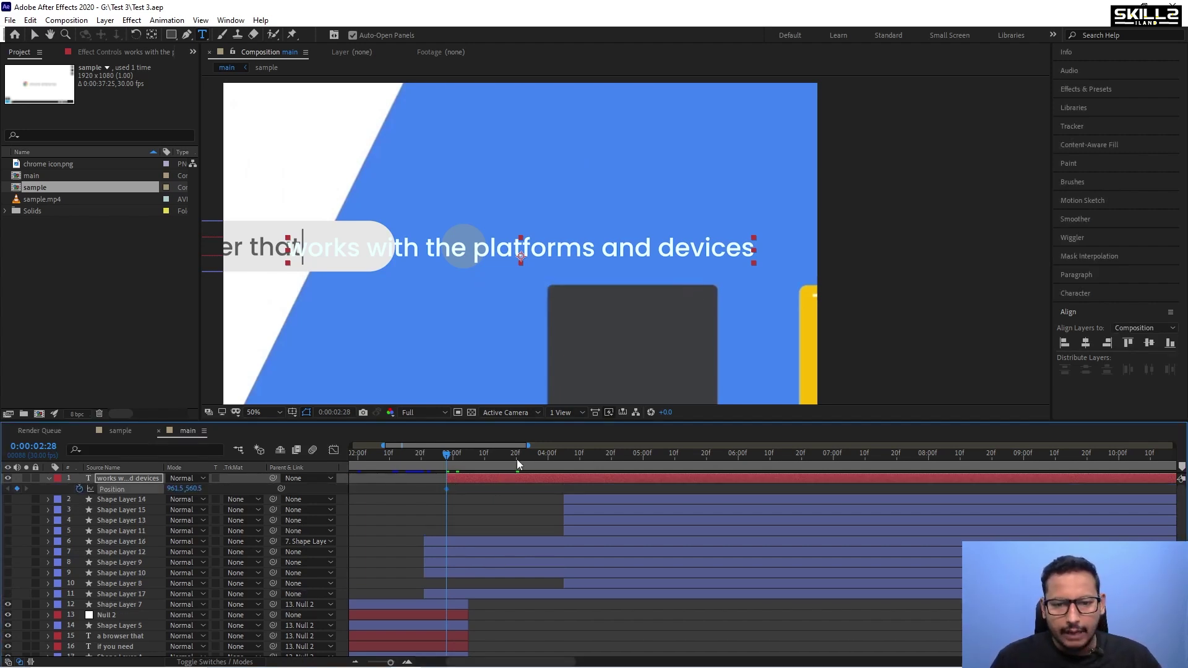
{"action": "left_click_drag", "start_coordinate": [518, 464], "coordinate": [489, 484]}
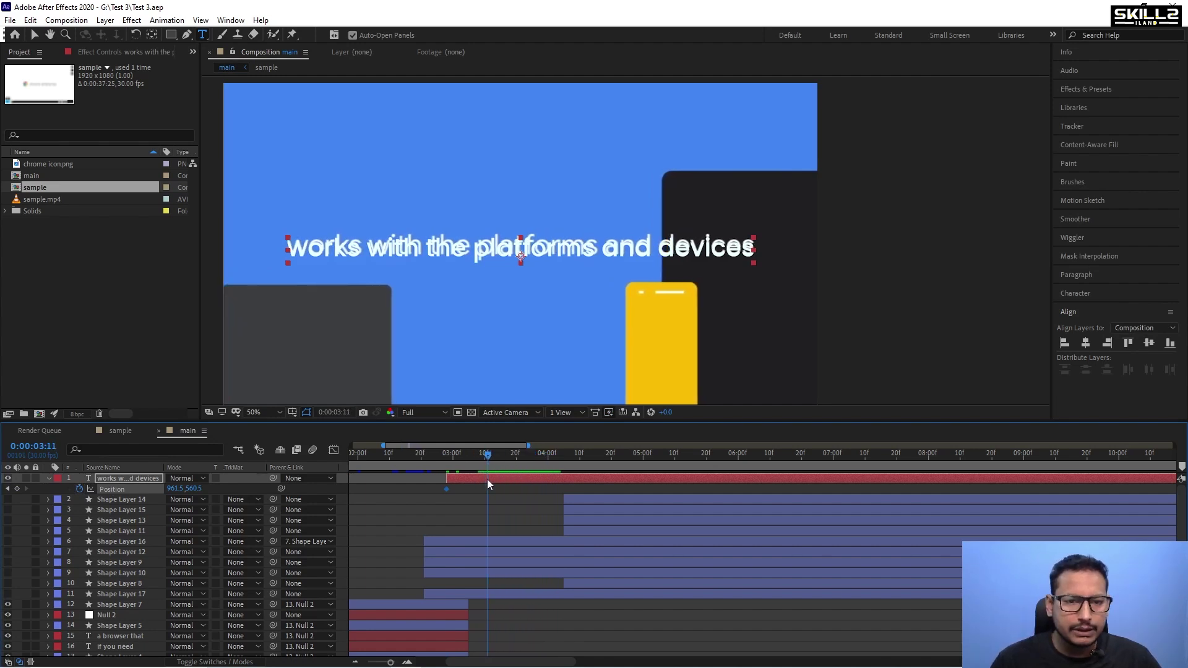
{"action": "left_click", "coordinate": [17, 488]}
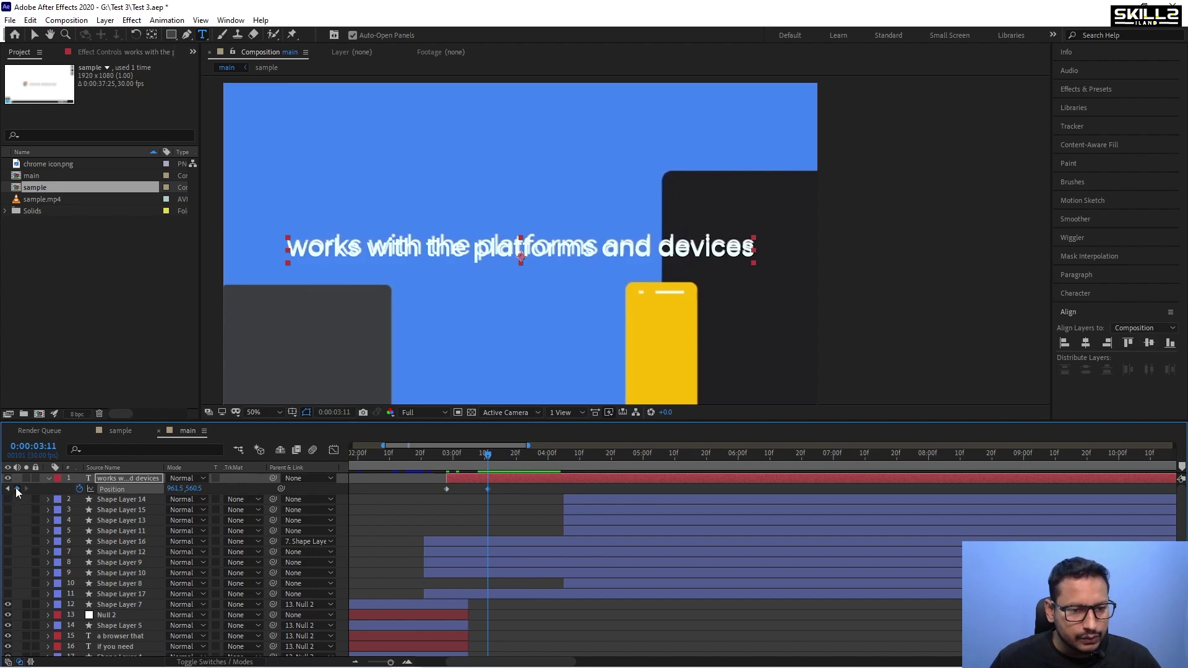
{"action": "left_click", "coordinate": [8, 490]}
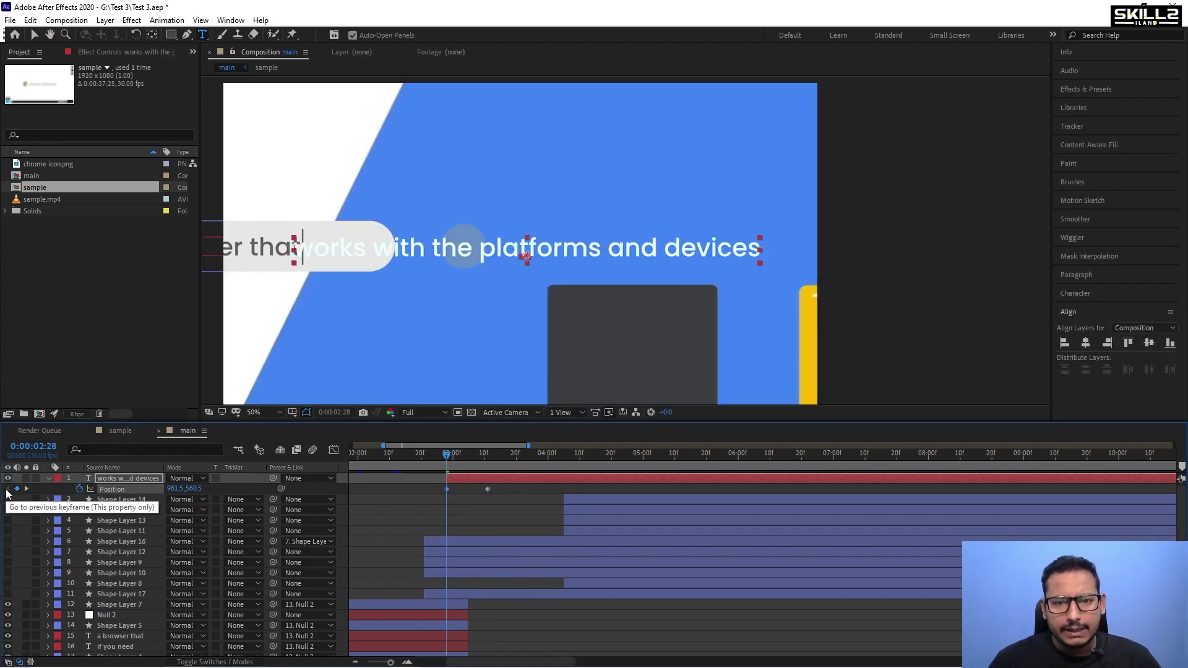
{"action": "key", "text": "space"}
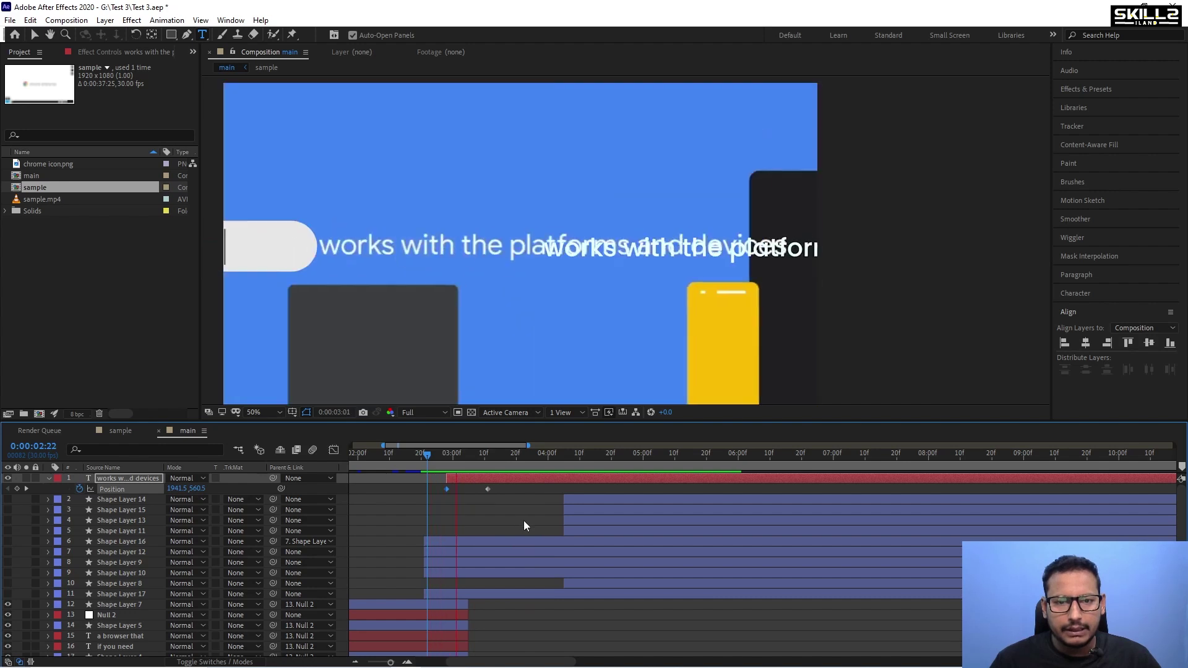
{"action": "key", "text": "space"}
Apply Easy Ease to both Position keyframes of the text layer and preview from 2:24.
{"action": "left_click_drag", "start_coordinate": [508, 486], "coordinate": [436, 500]}
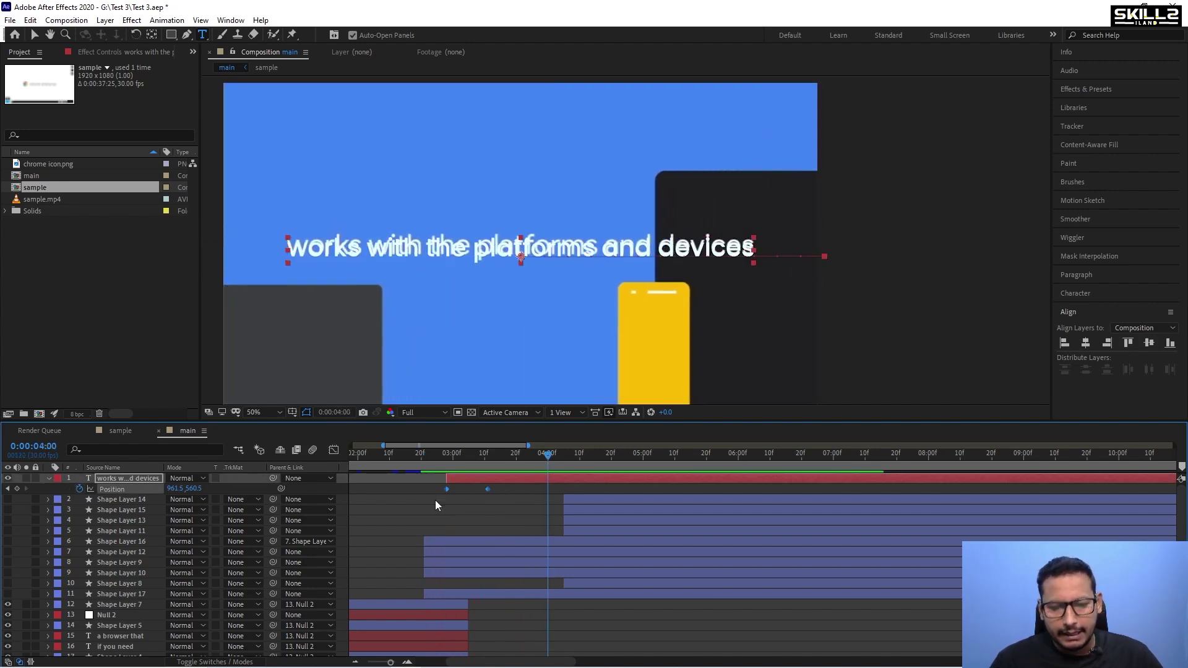
{"action": "key", "text": "F9"}
{"action": "left_click", "coordinate": [434, 456]}
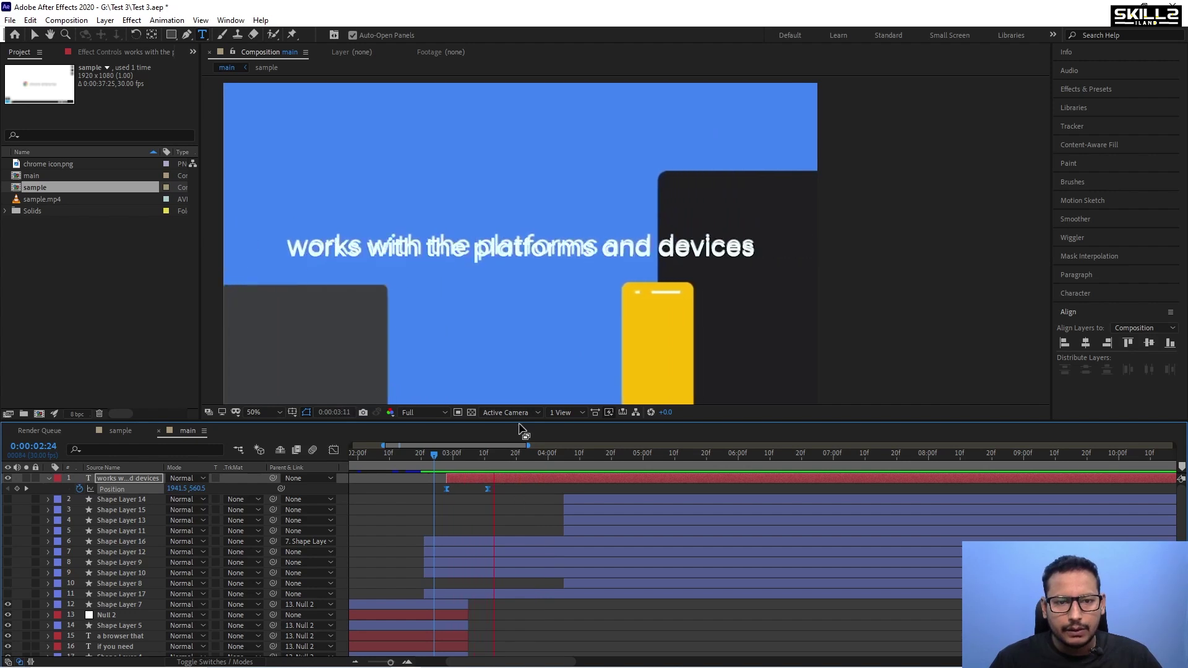
Nudge both selected Position keyframes of the text about 640 px left so the slide-in starts closer to the centre.
{"action": "left_click", "coordinate": [448, 462]}
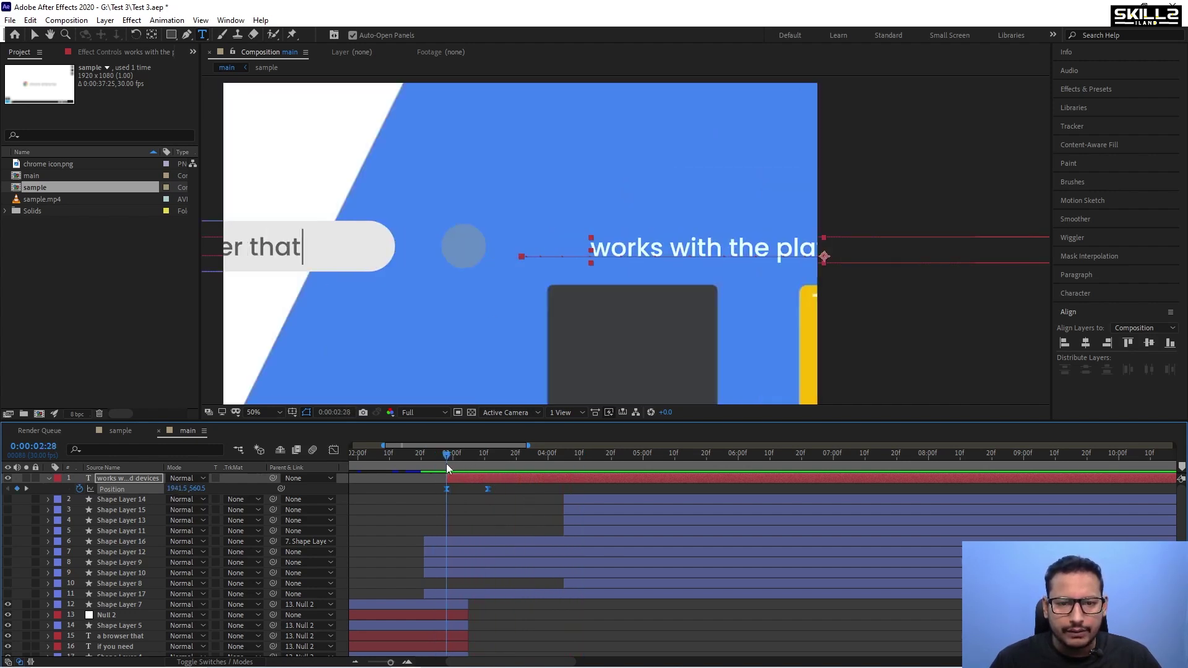
{"action": "left_click_drag", "start_coordinate": [448, 463], "coordinate": [447, 466]}
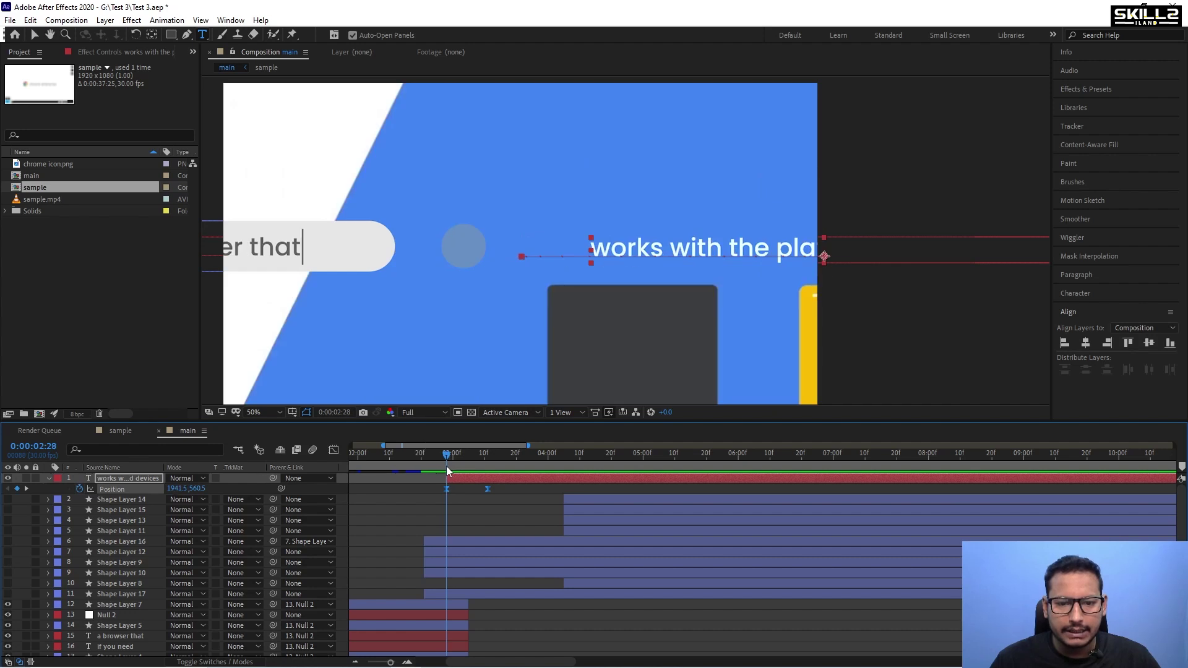
{"action": "key", "text": "shift+Left"}
{"action": "key", "text": "shift+Left"}
{"action": "key", "text": "shift+Left"}
{"action": "key", "text": "shift+Left"}
{"action": "key", "text": "shift+Left"}
{"action": "key", "text": "shift+Left"}
{"action": "key", "text": "shift+Left"}
{"action": "key", "text": "shift+Left"}
{"action": "key", "text": "shift+Left"}
{"action": "key", "text": "shift+Left"}
{"action": "key", "text": "shift+Left"}
{"action": "key", "text": "shift+Left"}
{"action": "key", "text": "shift+Left"}
{"action": "key", "text": "shift+Left"}
{"action": "key", "text": "shift+Left"}
{"action": "key", "text": "shift+Left"}
{"action": "key", "text": "shift+Left"}
{"action": "key", "text": "shift+Left"}
{"action": "key", "text": "shift+Left"}
{"action": "key", "text": "shift+Left"}
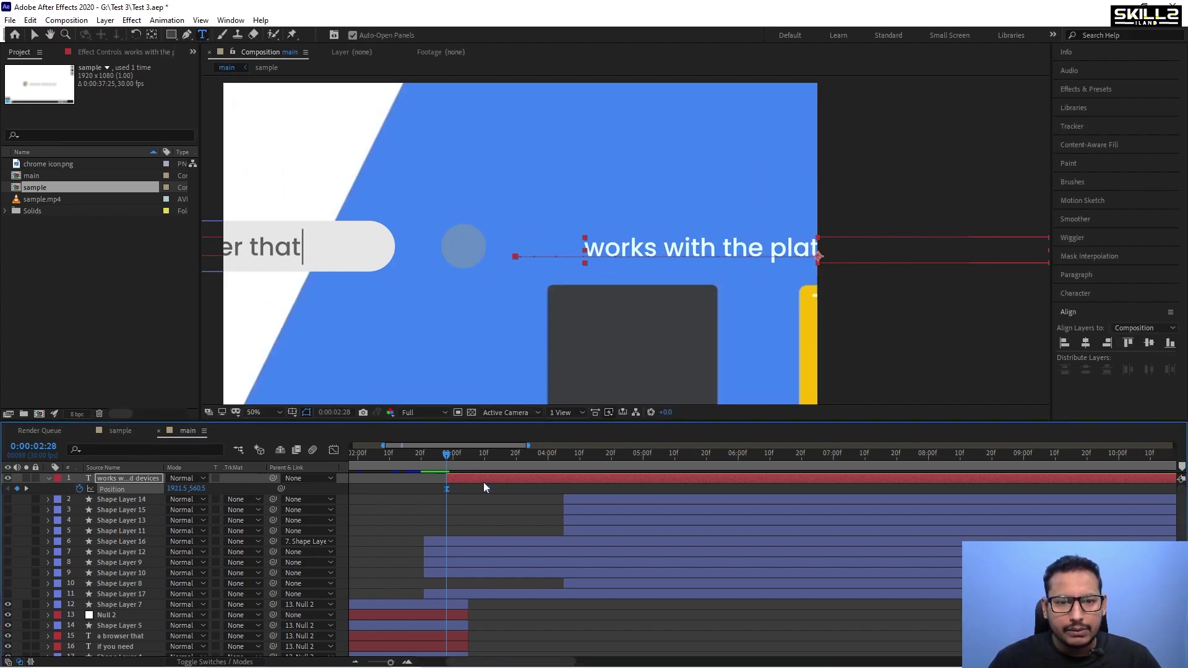
{"action": "key", "text": "shift+Left"}
{"action": "key", "text": "shift+Left"}
{"action": "key", "text": "shift+Left"}
{"action": "key", "text": "shift+Left"}
{"action": "key", "text": "shift+Left"}
{"action": "key", "text": "shift+Left"}
{"action": "key", "text": "shift+Left"}
{"action": "key", "text": "shift+Left"}
{"action": "key", "text": "shift+Left"}
{"action": "key", "text": "shift+Left"}
{"action": "key", "text": "shift+Left"}
{"action": "key", "text": "shift+Left"}
{"action": "key", "text": "shift+Left"}
{"action": "key", "text": "shift+Left"}
{"action": "key", "text": "shift+Left"}
{"action": "key", "text": "shift+Left"}
{"action": "key", "text": "shift+Left"}
{"action": "key", "text": "shift+Left"}
{"action": "key", "text": "shift+Left"}
{"action": "key", "text": "shift+Left"}
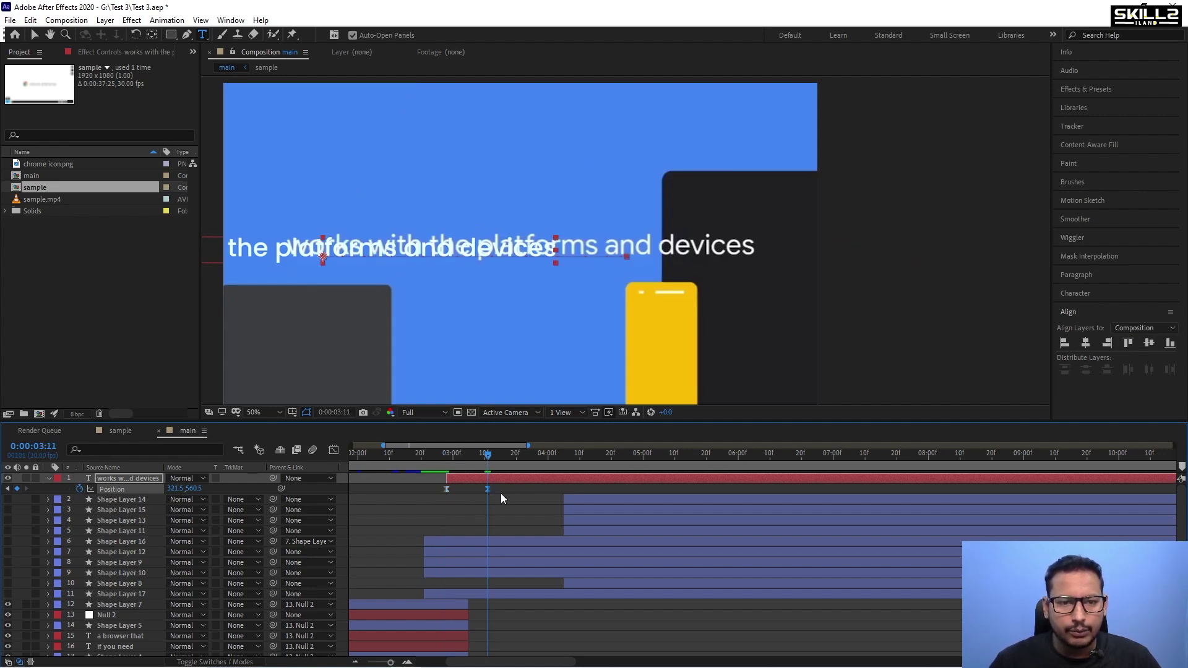
Nudge the text's Position keyframe at 3:11 right to 961.5, 560.5 so the caption ends over the sample's wording.
{"action": "key", "text": "shift+Right"}
{"action": "key", "text": "shift+Right"}
{"action": "key", "text": "shift+Right"}
{"action": "key", "text": "shift+Right"}
{"action": "key", "text": "shift+Right"}
{"action": "key", "text": "shift+Right"}
{"action": "key", "text": "shift+Right"}
{"action": "key", "text": "shift+Right"}
{"action": "key", "text": "shift+Right"}
{"action": "key", "text": "shift+Right"}
{"action": "key", "text": "shift+Right"}
{"action": "key", "text": "shift+Right"}
{"action": "key", "text": "shift+Right"}
{"action": "key", "text": "shift+Right"}
{"action": "key", "text": "shift+Right"}
{"action": "key", "text": "shift+Right"}
{"action": "key", "text": "shift+Right"}
{"action": "key", "text": "shift+Right"}
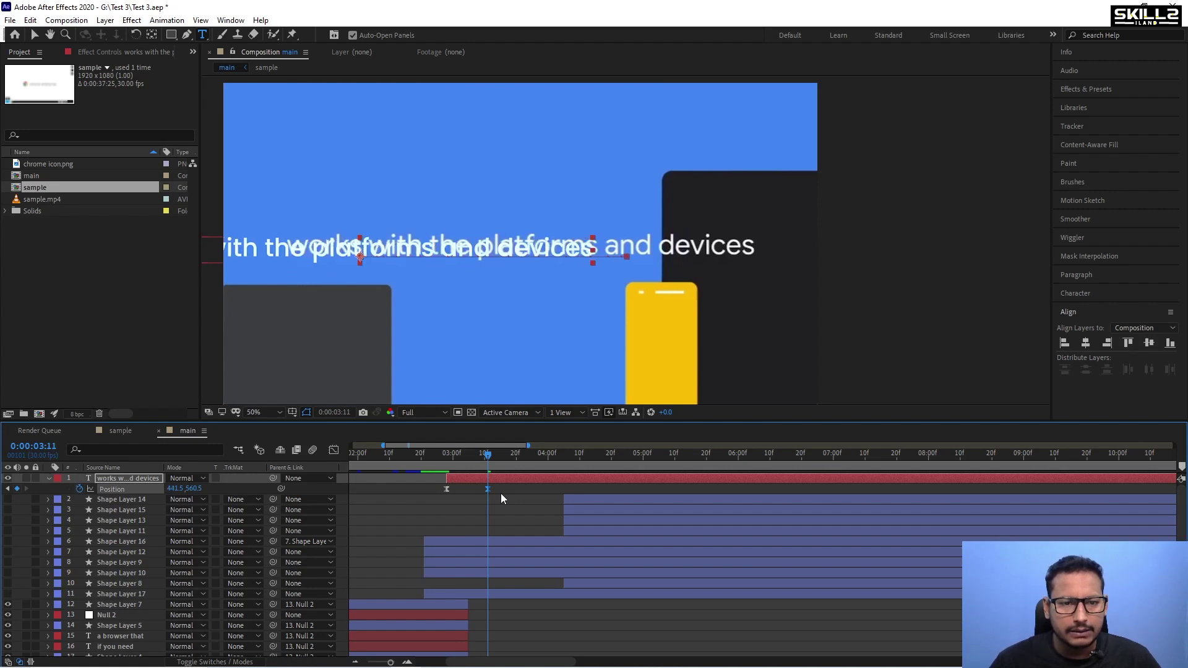
{"action": "key", "text": "shift+Right"}
{"action": "key", "text": "shift+Right"}
{"action": "key", "text": "shift+Right"}
{"action": "key", "text": "shift+Right"}
{"action": "key", "text": "shift+Right"}
{"action": "key", "text": "shift+Right"}
{"action": "key", "text": "shift+Right"}
{"action": "key", "text": "shift+Right"}
{"action": "key", "text": "shift+Right"}
{"action": "key", "text": "shift+Right"}
{"action": "key", "text": "shift+Right"}
{"action": "key", "text": "shift+Right"}
{"action": "key", "text": "shift+Right"}
{"action": "key", "text": "shift+Right"}
{"action": "key", "text": "shift+Right"}
{"action": "key", "text": "shift+Right"}
{"action": "key", "text": "shift+Right"}
{"action": "key", "text": "shift+Right"}
{"action": "key", "text": "shift+Right"}
{"action": "key", "text": "shift+Right"}
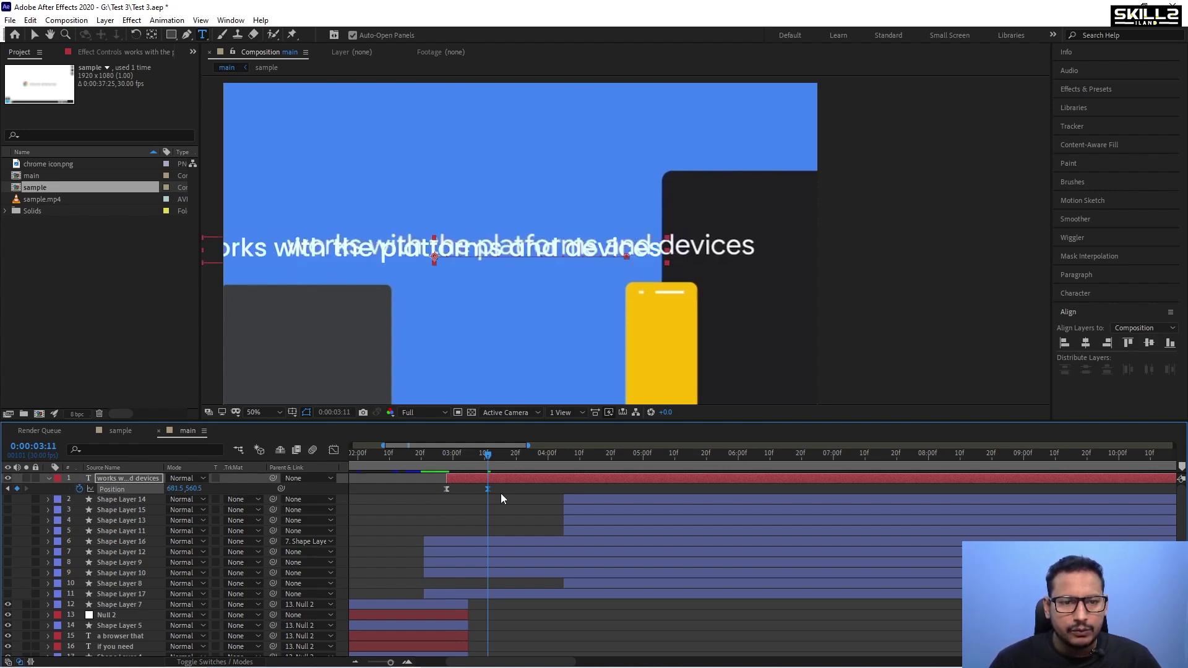
{"action": "key", "text": "shift+Right"}
{"action": "key", "text": "shift+Right"}
{"action": "key", "text": "shift+Right"}
{"action": "key", "text": "shift+Right"}
{"action": "key", "text": "shift+Right"}
{"action": "key", "text": "shift+Right"}
{"action": "key", "text": "shift+Right"}
{"action": "key", "text": "shift+Right"}
{"action": "key", "text": "shift+Right"}
{"action": "key", "text": "shift+Right"}
{"action": "key", "text": "shift+Right"}
{"action": "key", "text": "shift+Right"}
{"action": "key", "text": "shift+Right"}
{"action": "key", "text": "shift+Right"}
{"action": "key", "text": "shift+Right"}
{"action": "key", "text": "shift+Right"}
{"action": "key", "text": "shift+Right"}
{"action": "key", "text": "shift+Right"}
{"action": "key", "text": "shift+Right"}
{"action": "key", "text": "shift+Right"}
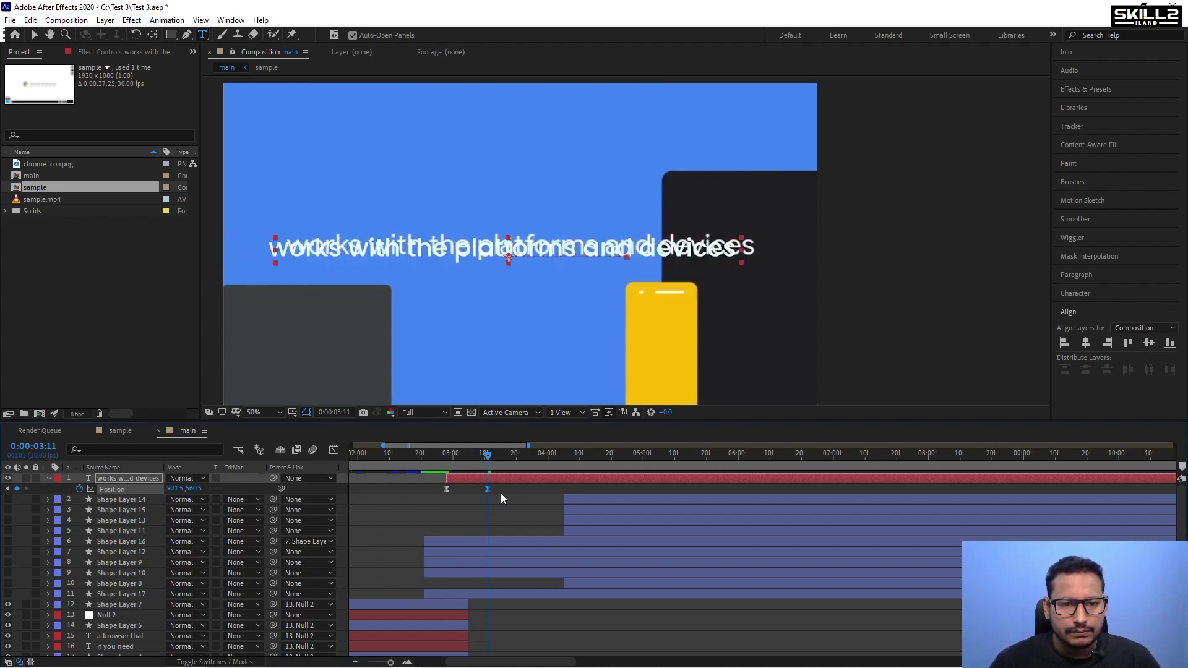
{"action": "key", "text": "shift+Right"}
{"action": "key", "text": "shift+Right"}
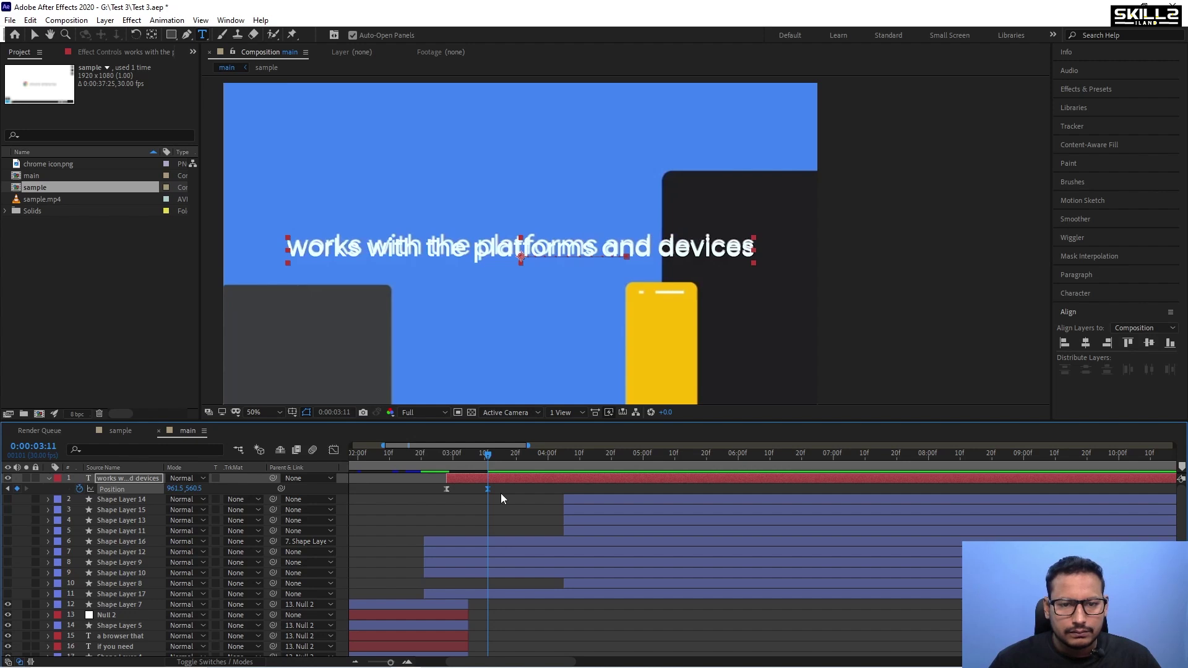
Nudge the text's starting Position at 2:28 left to 1181.5, 560.5 and compare it with the sample at 3:01.
{"action": "left_click_drag", "start_coordinate": [462, 456], "coordinate": [447, 465]}
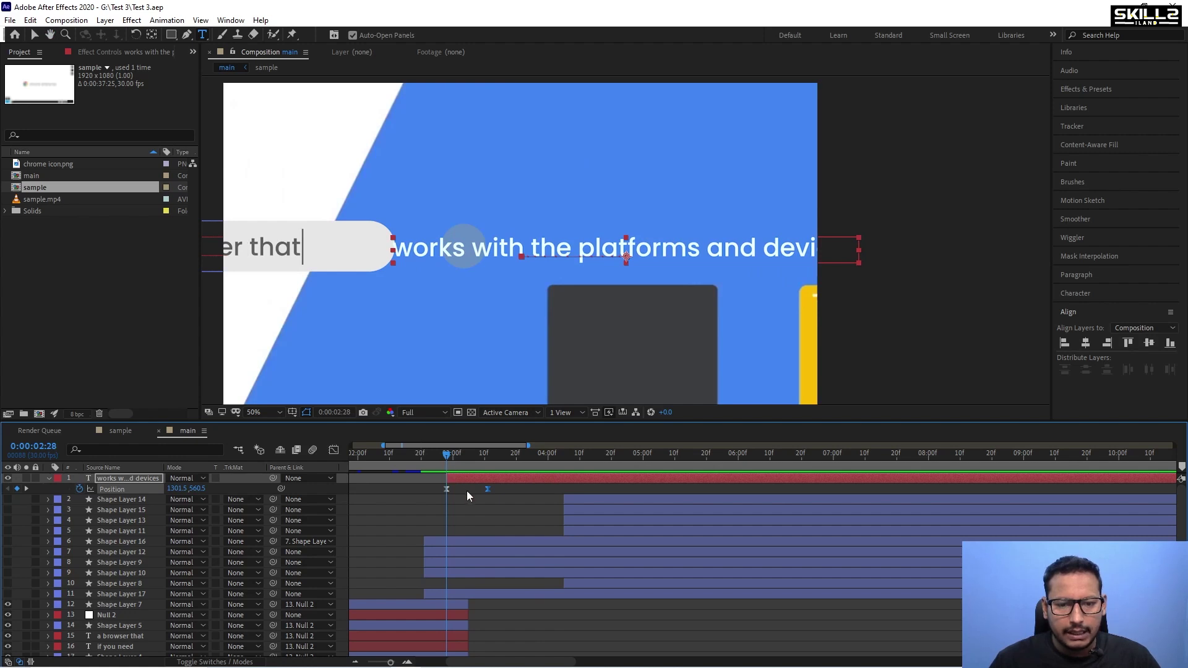
{"action": "key", "text": "shift+Left"}
{"action": "key", "text": "shift+Left"}
{"action": "key", "text": "shift+Left"}
{"action": "key", "text": "shift+Left"}
{"action": "key", "text": "shift+Left"}
{"action": "key", "text": "shift+Left"}
{"action": "key", "text": "shift+Left"}
{"action": "key", "text": "shift+Left"}
{"action": "key", "text": "shift+Left"}
{"action": "key", "text": "shift+Left"}
{"action": "key", "text": "shift+Left"}
{"action": "key", "text": "shift+Left"}
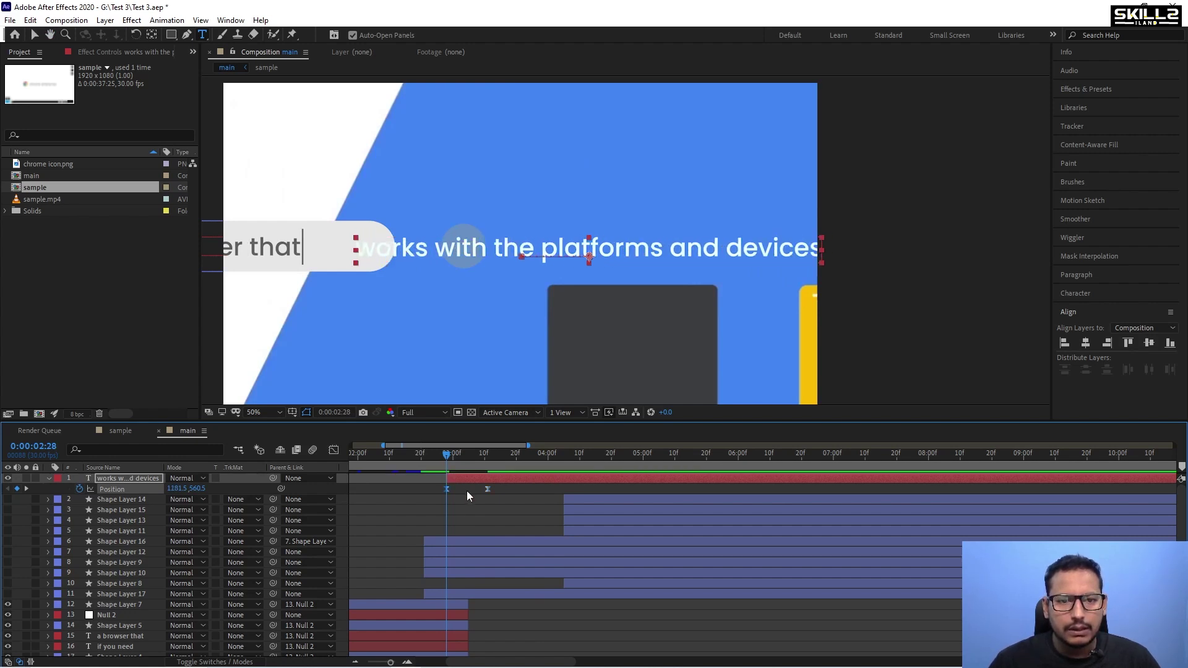
{"action": "left_click", "coordinate": [453, 456]}
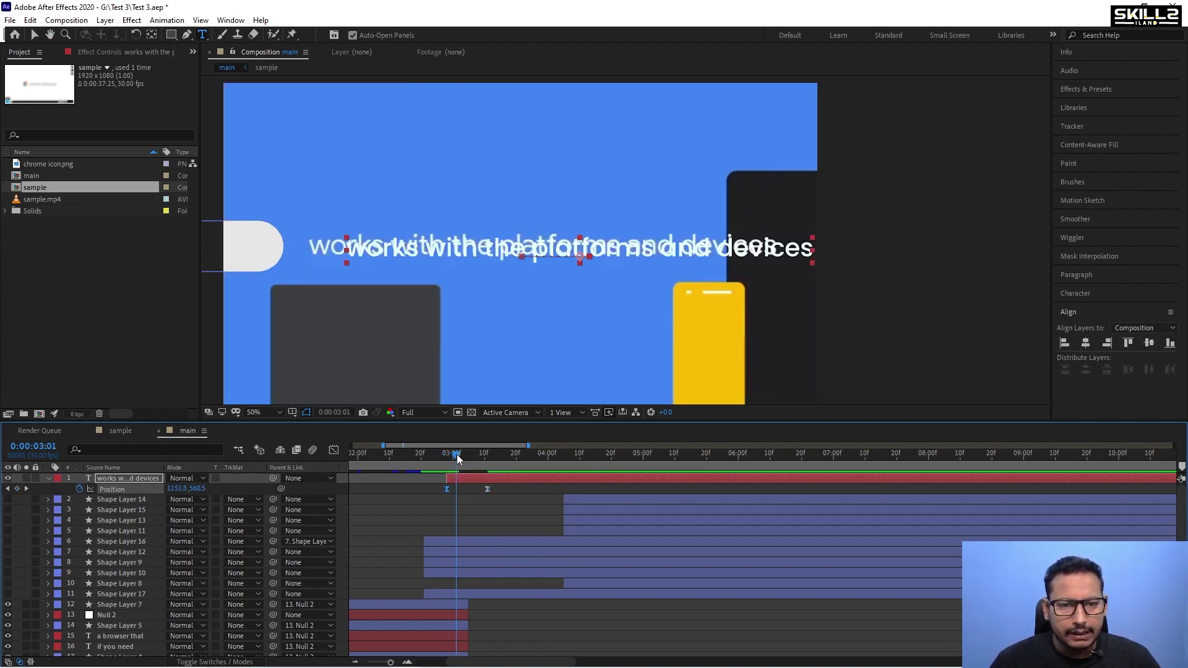
Nudge the text's Position keyframe at 2:28 another 60 px left, scrub through to 3:24 and save the project.
{"action": "left_click", "coordinate": [448, 460]}
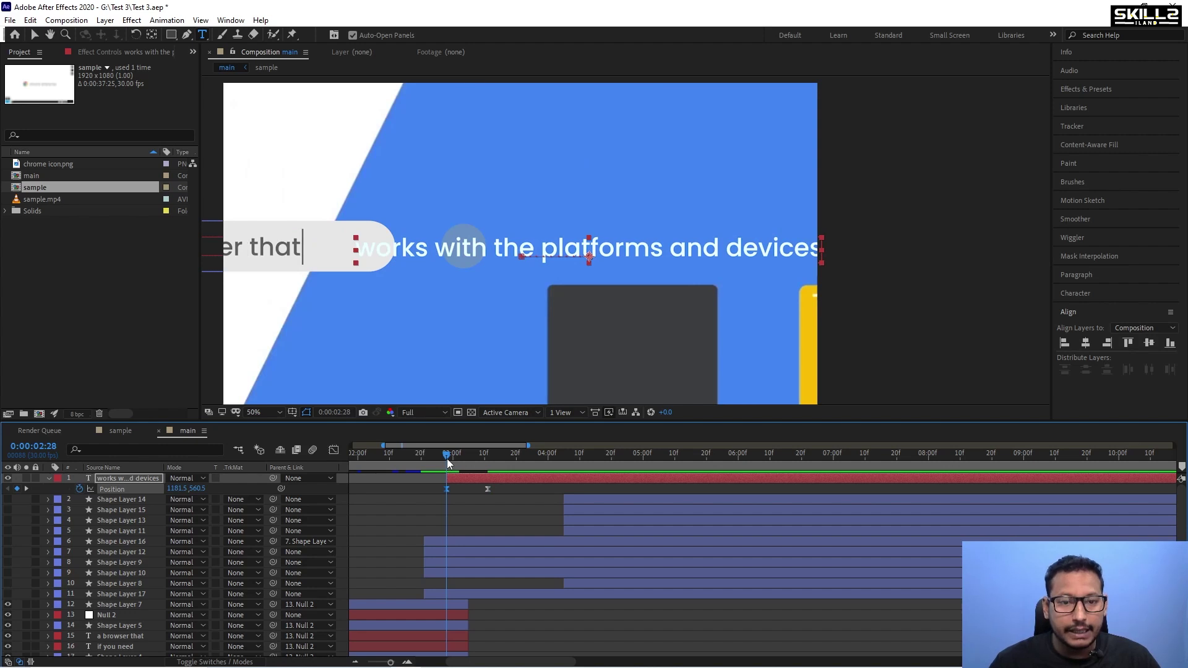
{"action": "key", "text": "shift+Left"}
{"action": "key", "text": "shift+Left"}
{"action": "key", "text": "shift+Left"}
{"action": "key", "text": "shift+Left"}
{"action": "key", "text": "shift+Left"}
{"action": "key", "text": "shift+Left"}
{"action": "left_click", "coordinate": [456, 459]}
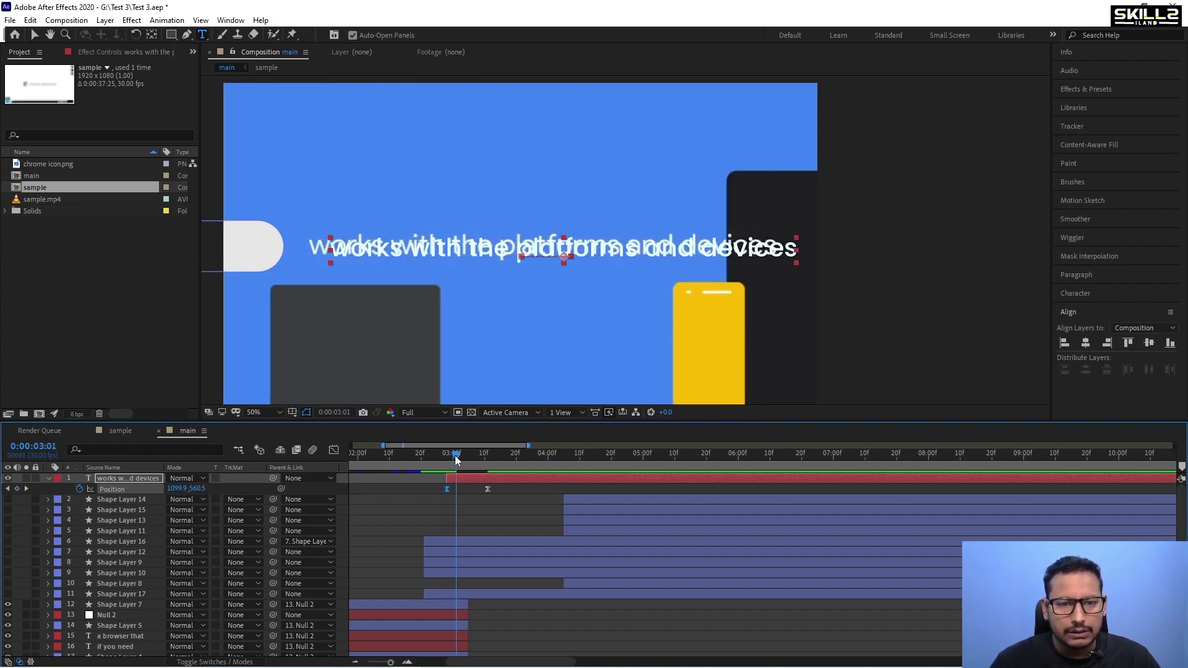
{"action": "left_click_drag", "start_coordinate": [456, 459], "coordinate": [529, 467]}
{"action": "key", "text": "ctrl+s"}
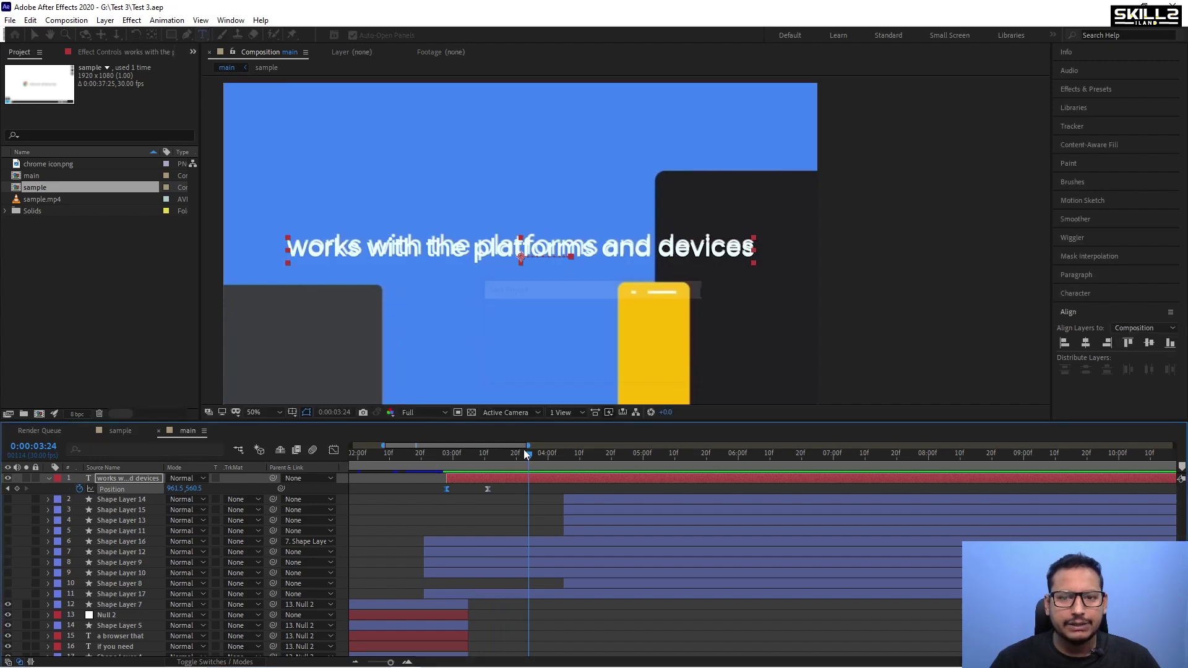
Add Position keyframes at 4:05 to Shape Layers 14, 15, 13 and 11.
{"action": "scroll", "coordinate": [469, 159], "scroll_direction": "down", "scroll_amount": 2}
{"action": "scroll", "coordinate": [492, 217], "scroll_direction": "up", "scroll_amount": 2}
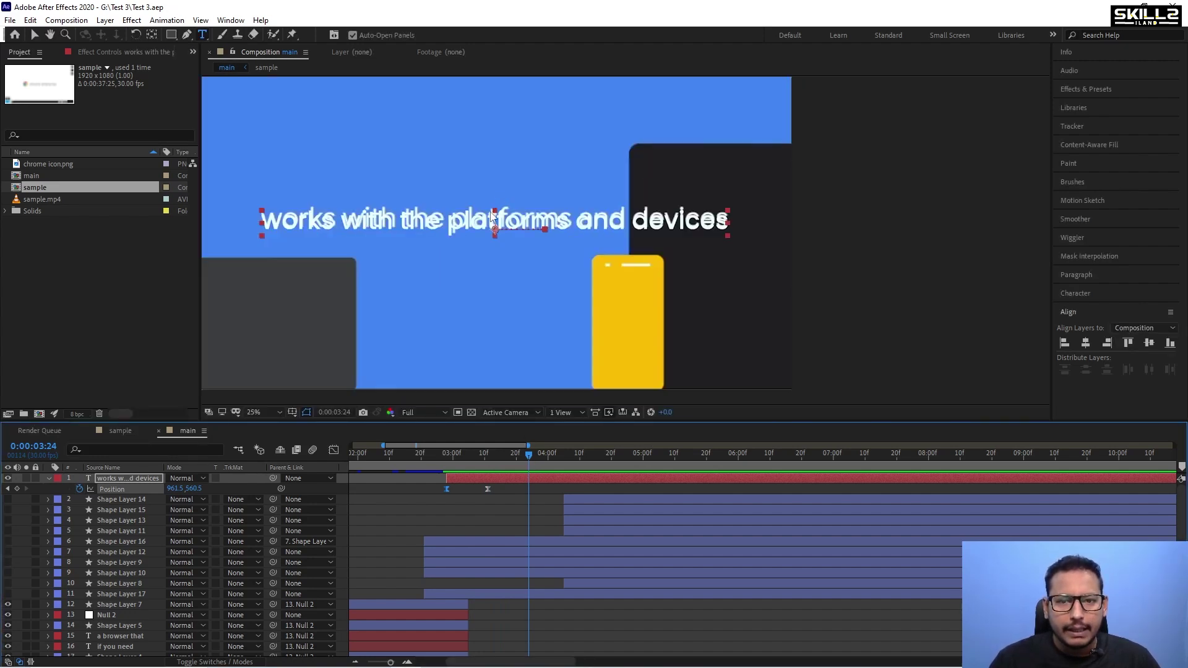
{"action": "scroll", "coordinate": [494, 217], "scroll_direction": "down", "scroll_amount": 2}
{"action": "left_click_drag", "start_coordinate": [529, 455], "coordinate": [565, 495]}
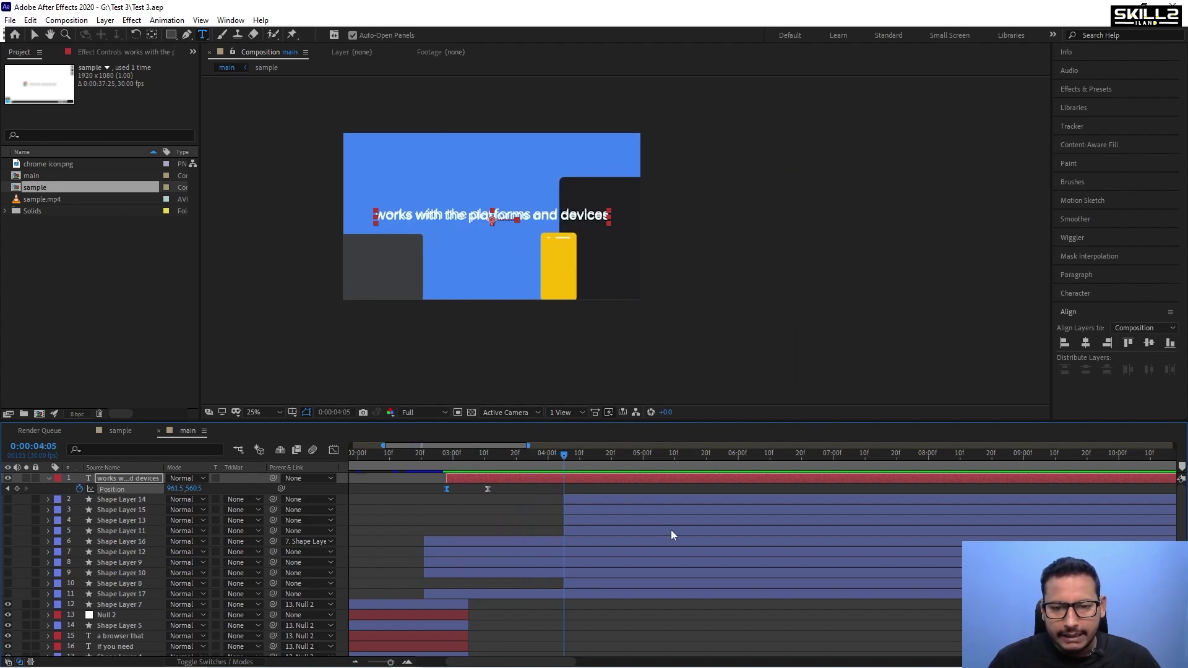
{"action": "scroll", "coordinate": [672, 530], "scroll_direction": "up", "scroll_amount": 2}
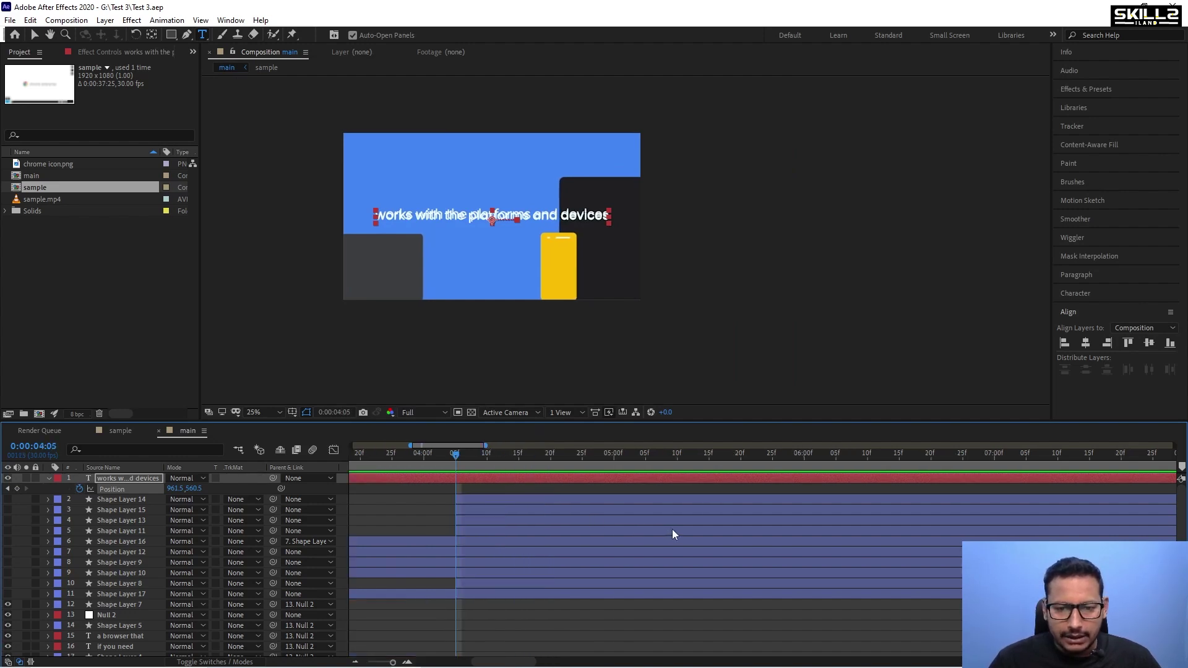
{"action": "left_click", "coordinate": [474, 501]}
{"action": "left_click", "coordinate": [474, 531], "text": "shift"}
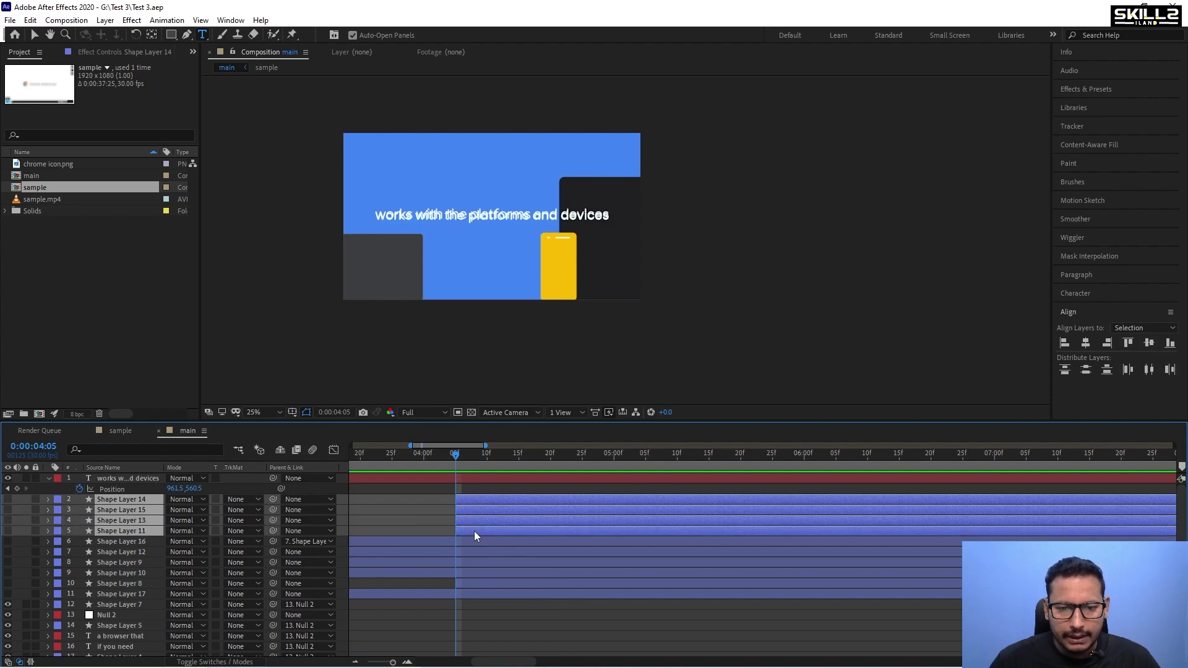
{"action": "key", "text": "p"}
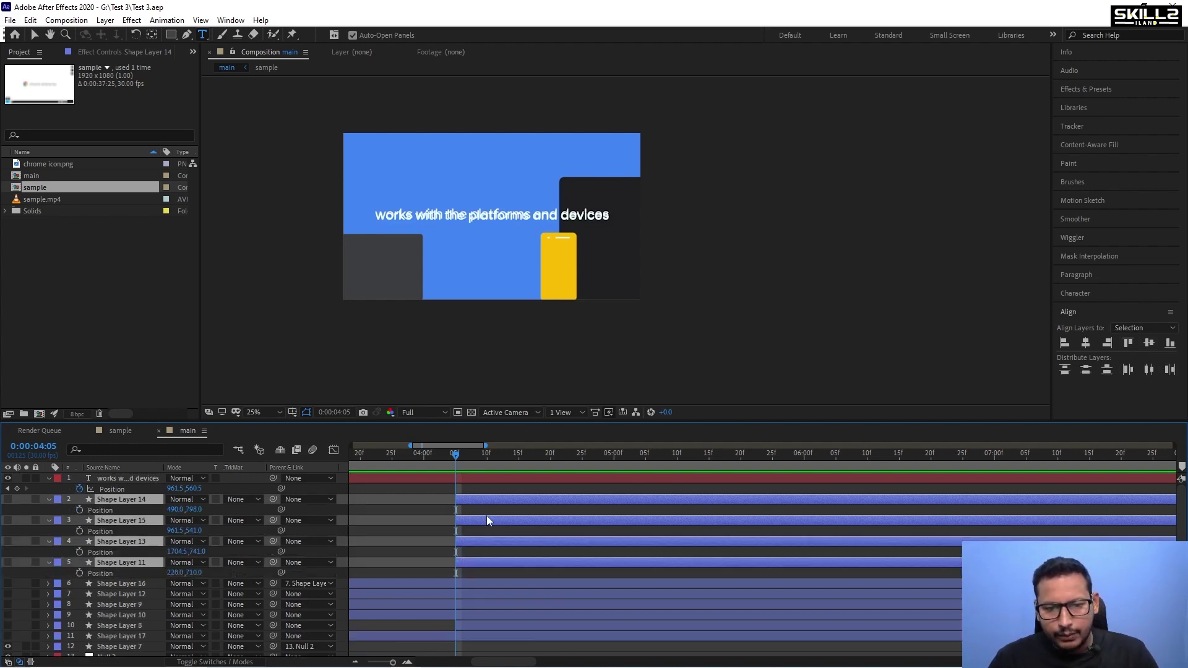
{"action": "left_click", "coordinate": [78, 511]}
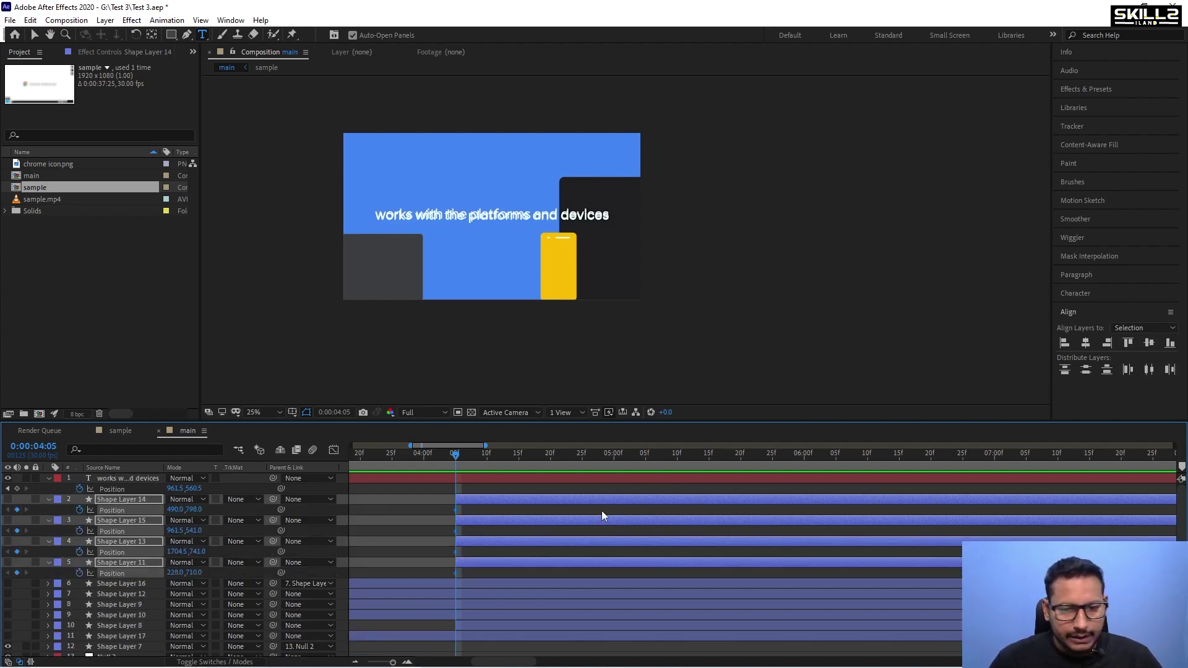
Add Position keyframes at 4:05 to Shape Layers 12, 9, 10 and 8.
{"action": "scroll", "coordinate": [521, 529], "scroll_direction": "down", "scroll_amount": 3}
{"action": "left_click", "coordinate": [461, 521]}
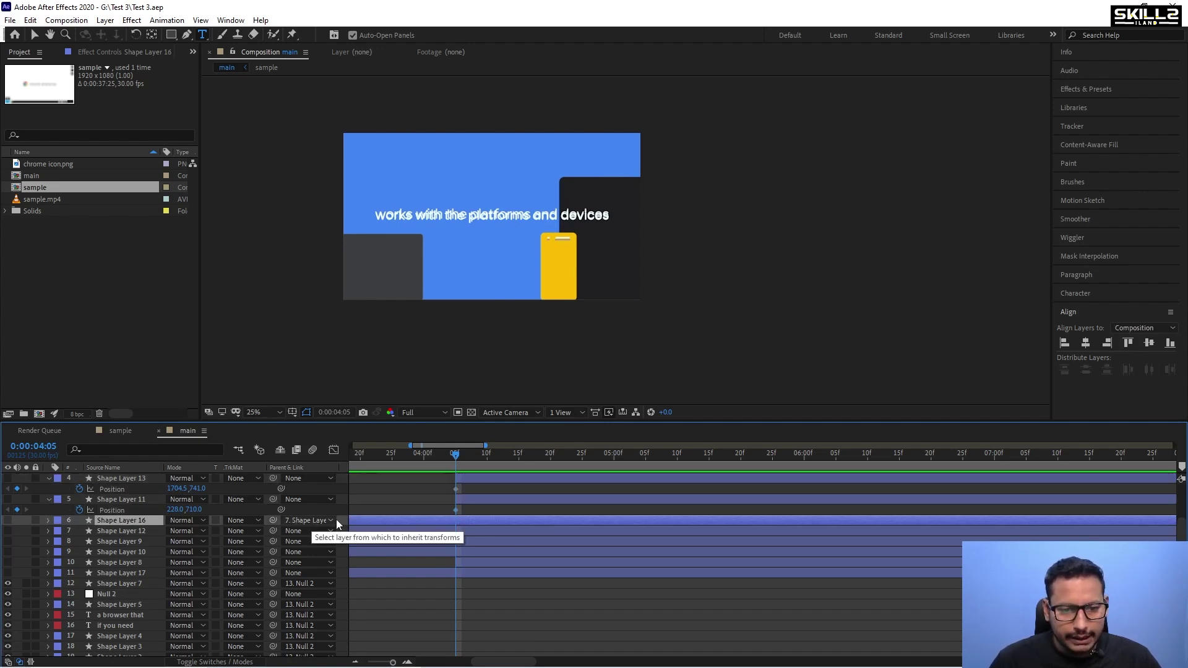
{"action": "left_click", "coordinate": [455, 532]}
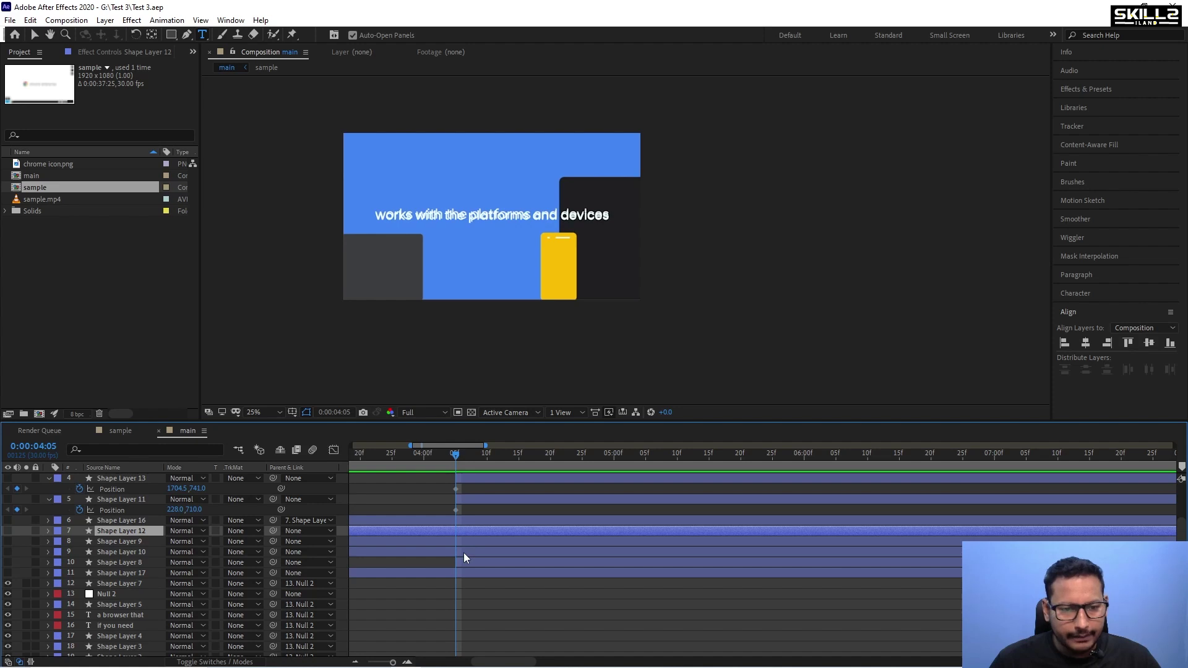
{"action": "scroll", "coordinate": [465, 556], "scroll_direction": "up", "scroll_amount": 3}
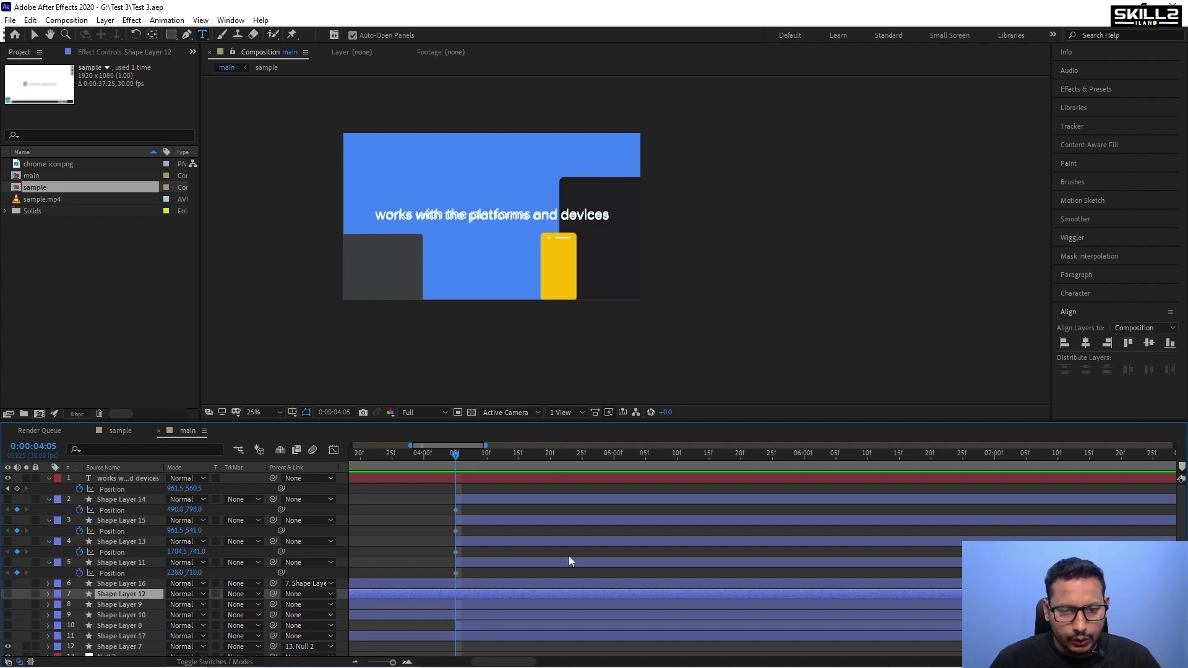
{"action": "scroll", "coordinate": [569, 561], "scroll_direction": "down", "scroll_amount": 3}
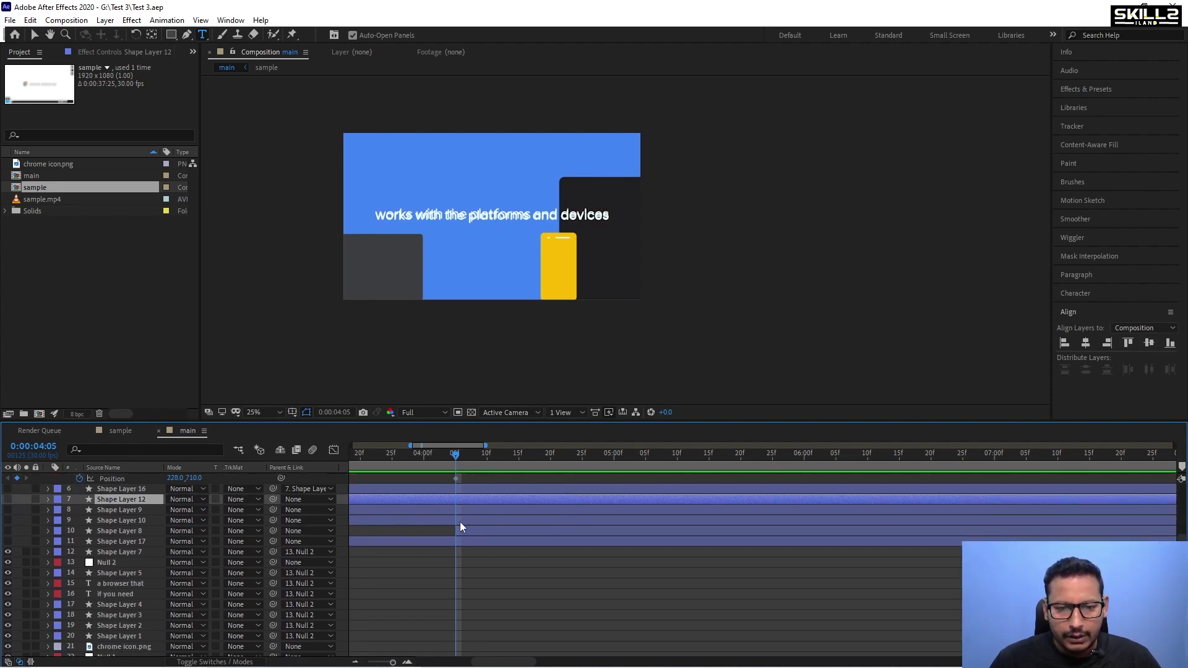
{"action": "left_click", "coordinate": [461, 521], "text": "shift"}
{"action": "left_click", "coordinate": [462, 529], "text": "shift"}
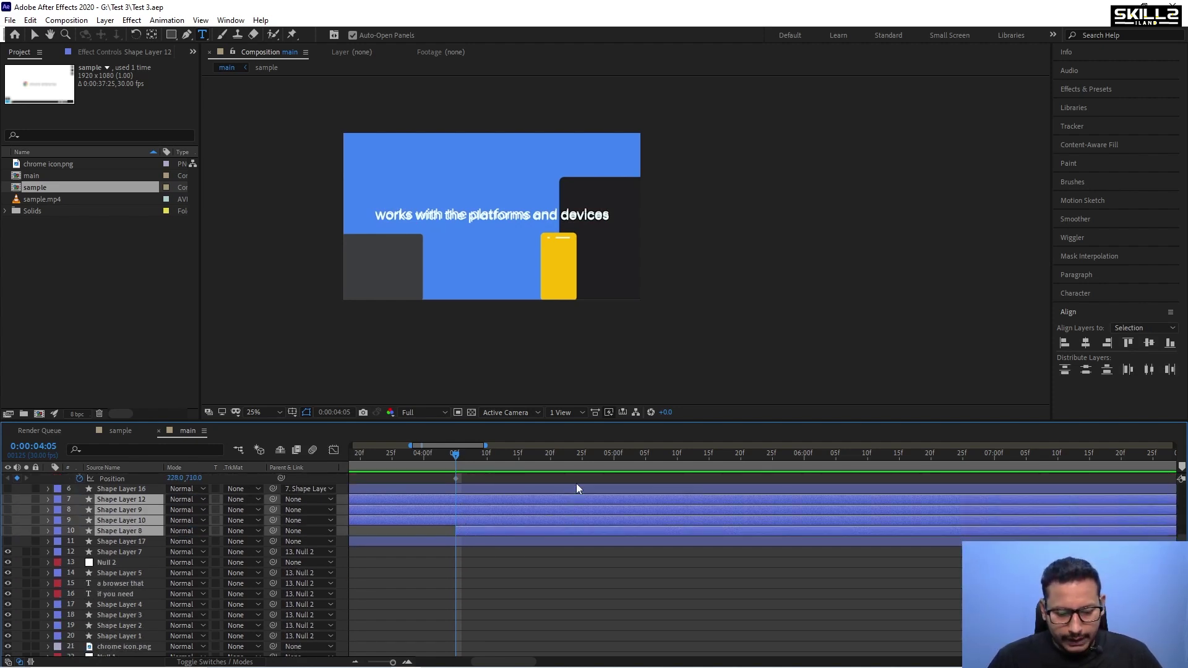
{"action": "key", "text": "p"}
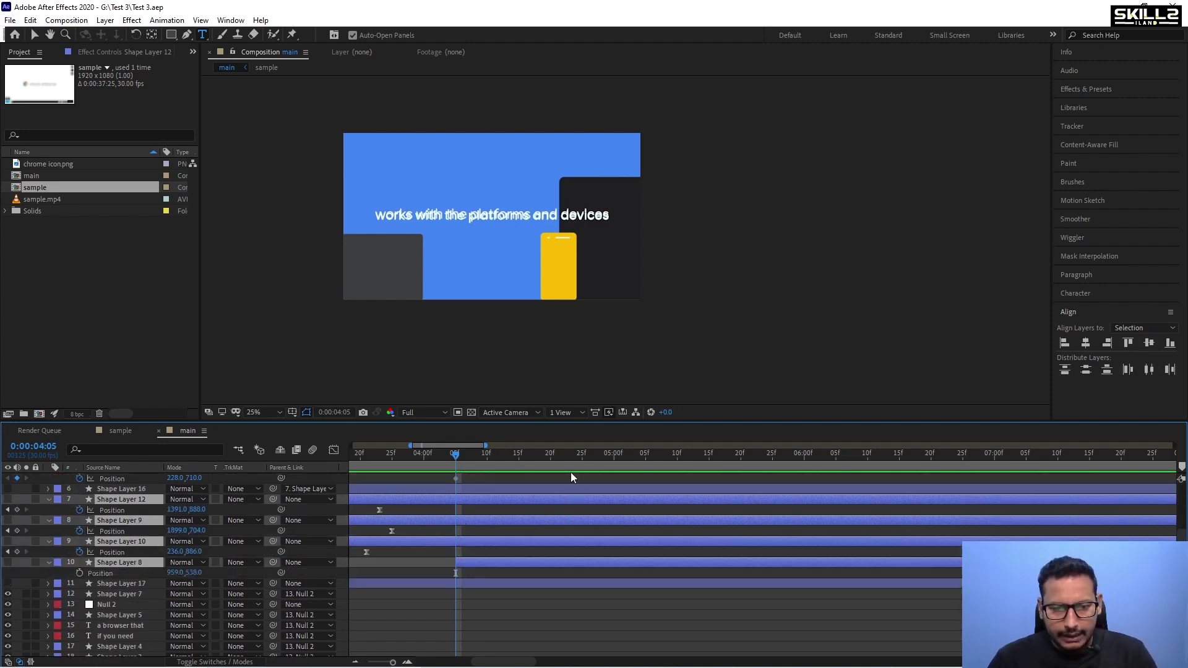
{"action": "left_click", "coordinate": [17, 510]}
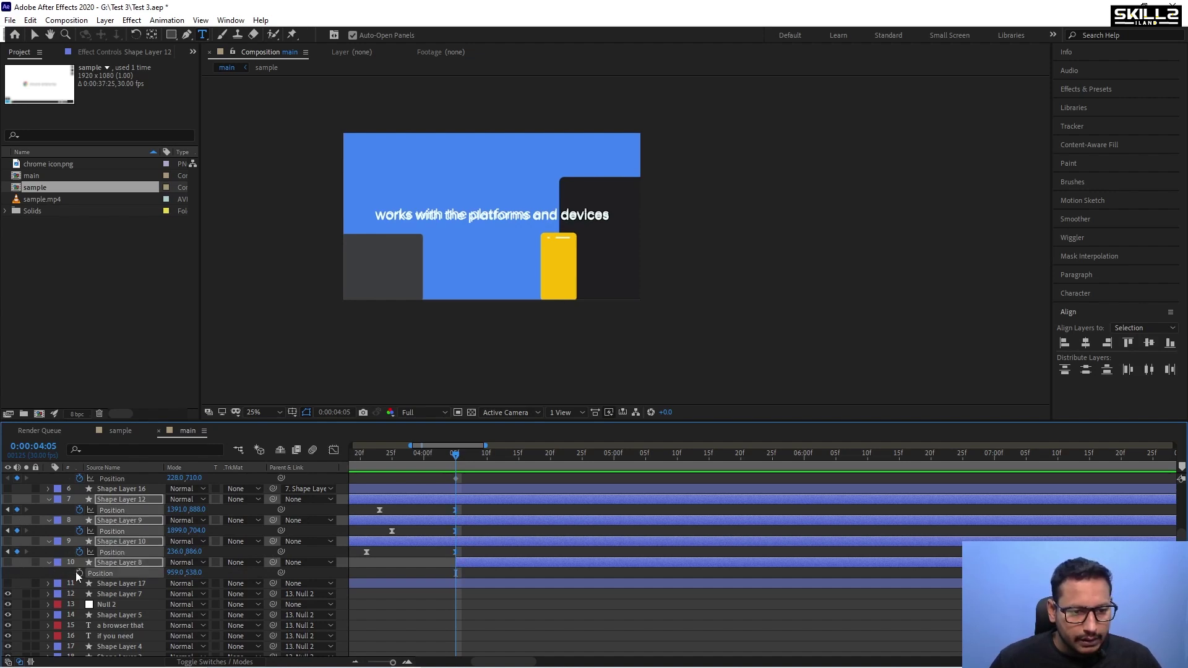
Add Scale keyframes at 4:05 to Shape Layers 14, 15, 13 and 11, keeping their Position properties shown.
{"action": "scroll", "coordinate": [500, 557], "scroll_direction": "up", "scroll_amount": 3}
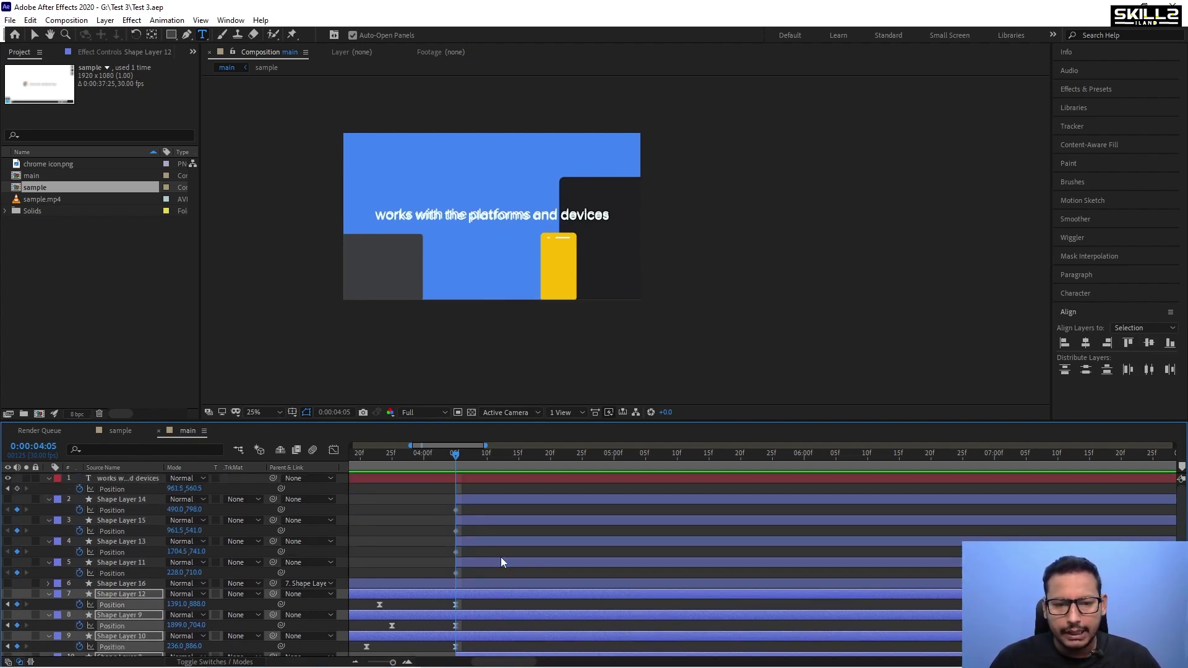
{"action": "left_click", "coordinate": [480, 499]}
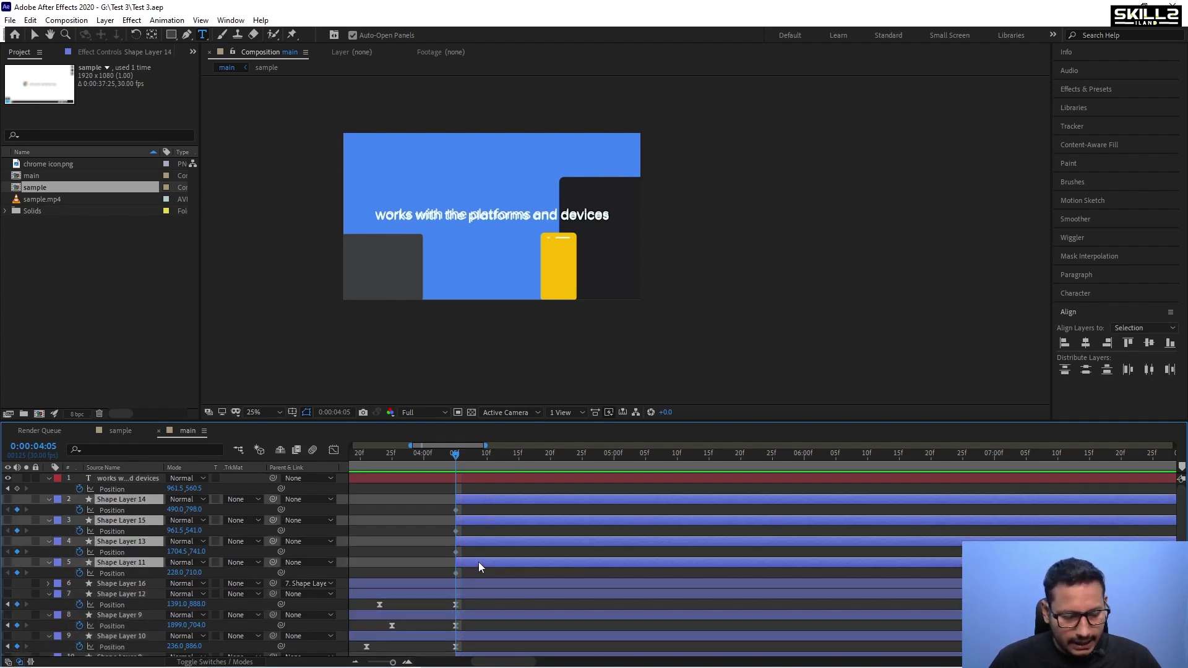
{"action": "key", "text": "shift+s"}
{"action": "left_click", "coordinate": [79, 520]}
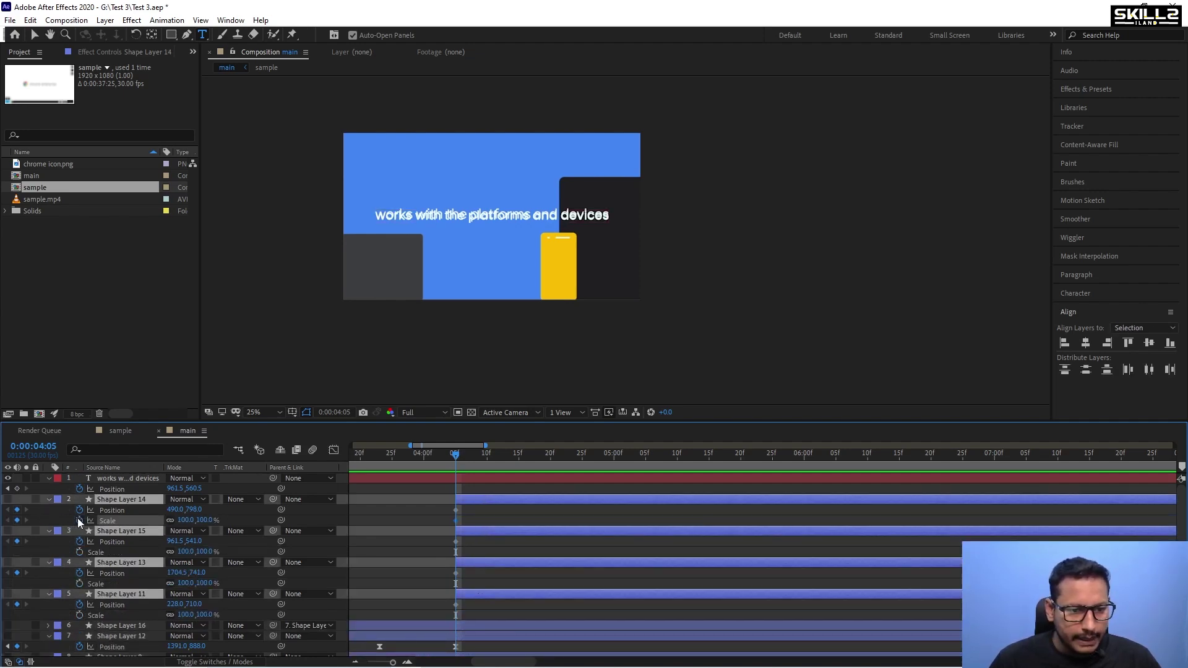
Add Scale keyframes at 4:05 to Shape Layers 12, 9, 10 and 8 alongside their Position keyframes.
{"action": "scroll", "coordinate": [528, 559], "scroll_direction": "down", "scroll_amount": 5}
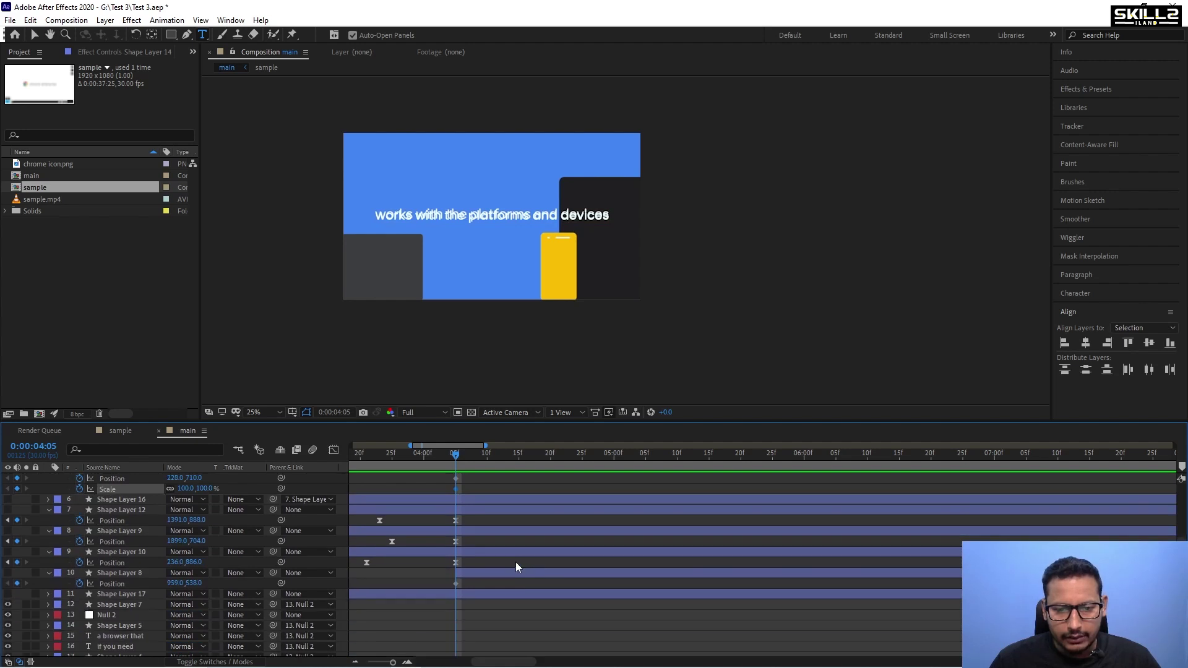
{"action": "left_click", "coordinate": [470, 511]}
{"action": "left_click", "coordinate": [466, 573], "text": "shift"}
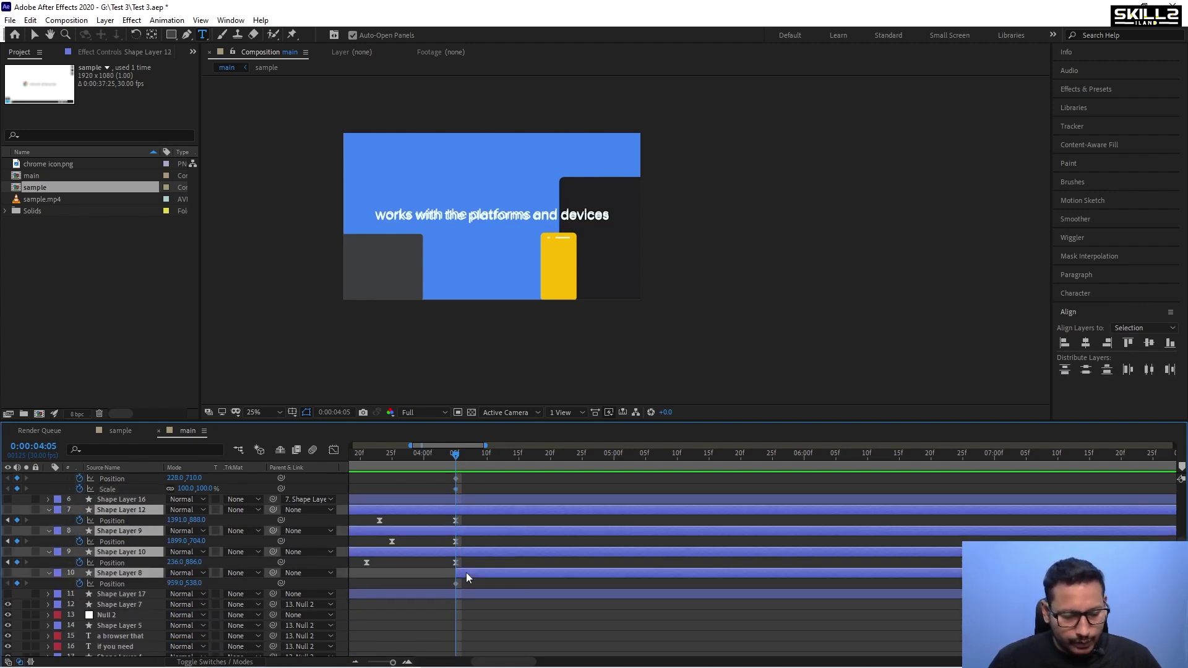
{"action": "key", "text": "shift+s"}
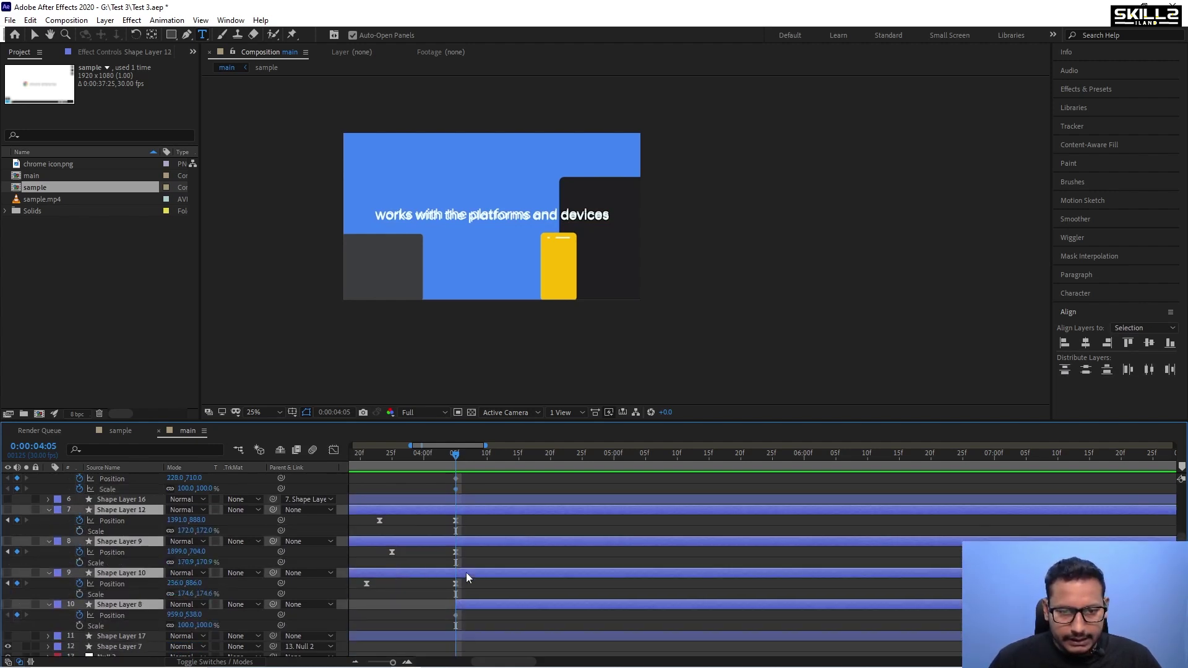
{"action": "left_click", "coordinate": [80, 530]}
{"action": "scroll", "coordinate": [513, 538], "scroll_direction": "down", "scroll_amount": 1}
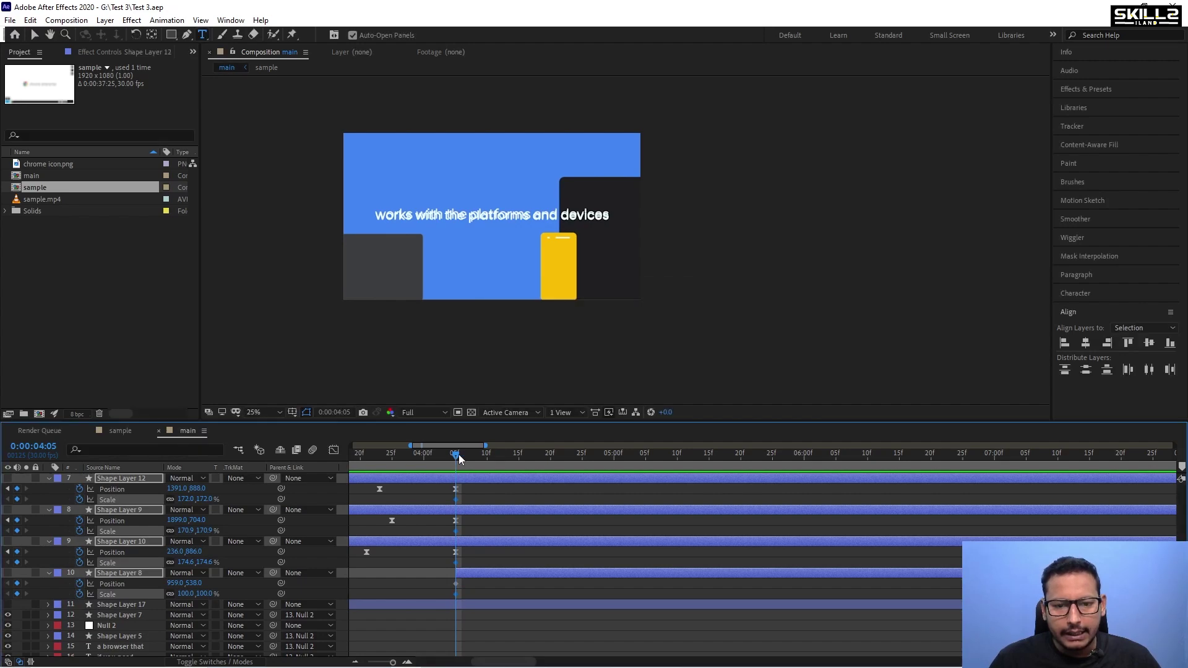
Scrub to 4:21, where the sample's devices have shrunk, and add Scale and Position keyframes to Shape Layers 12, 9, 10 and 8.
{"action": "left_click_drag", "start_coordinate": [458, 454], "coordinate": [556, 485]}
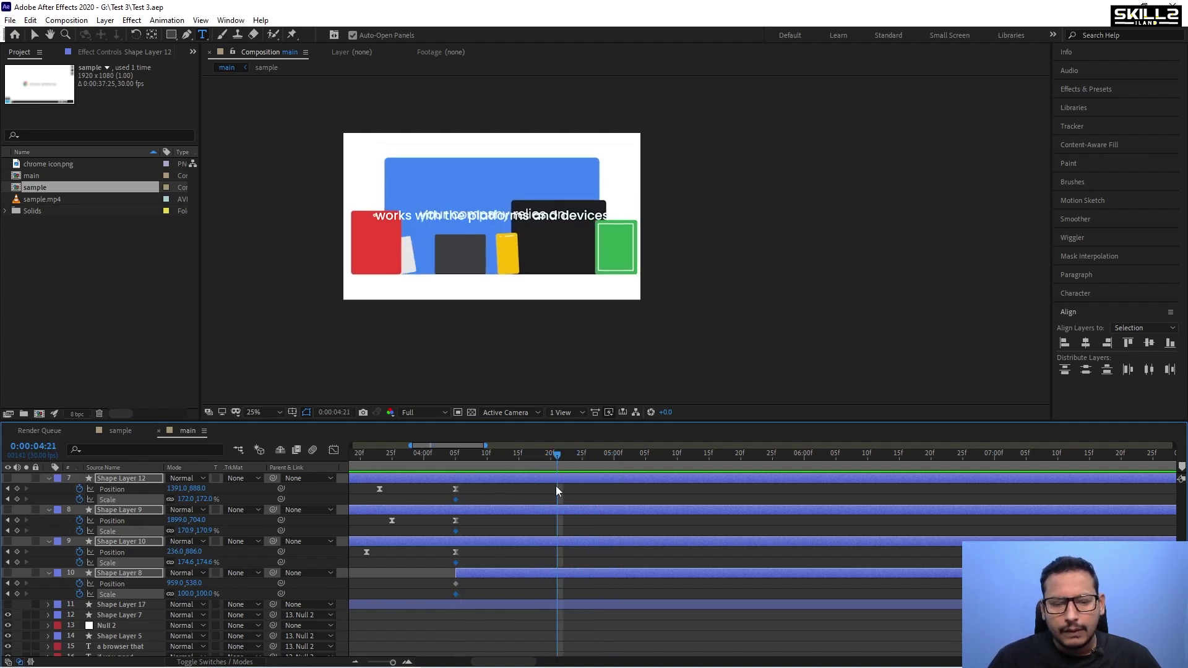
{"action": "left_click", "coordinate": [18, 595]}
{"action": "left_click", "coordinate": [17, 583]}
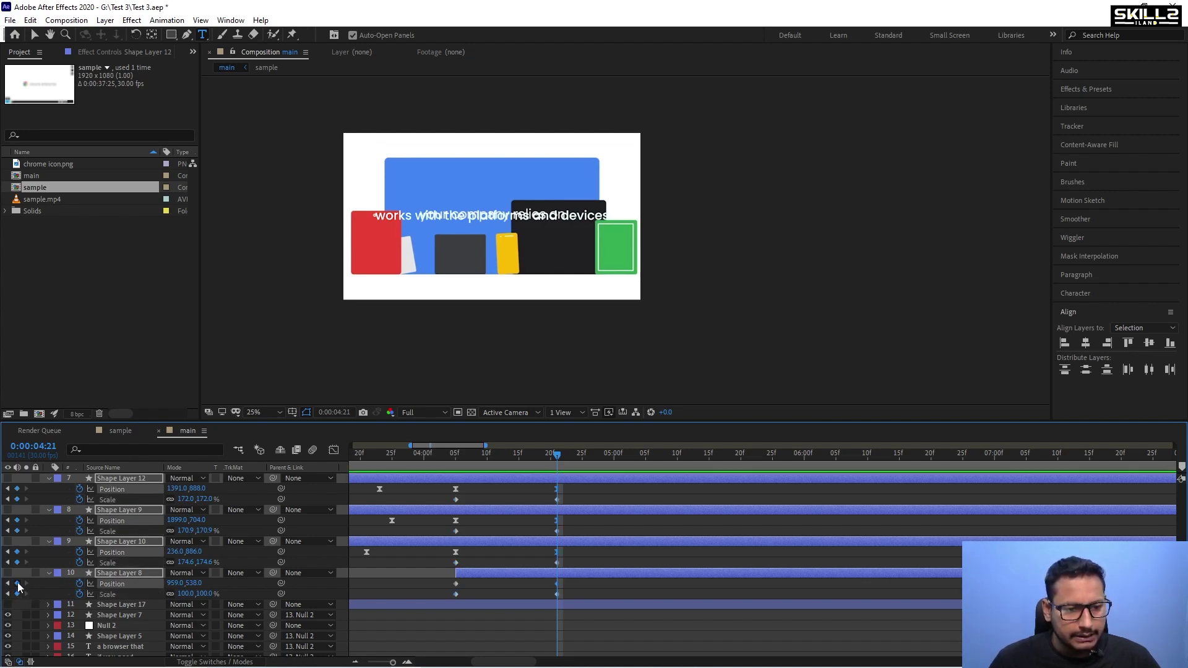
Add Position and Scale keyframes at 4:21 to Shape Layers 11, 13, 15 and 14, and save the project.
{"action": "scroll", "coordinate": [548, 578], "scroll_direction": "up", "scroll_amount": 4}
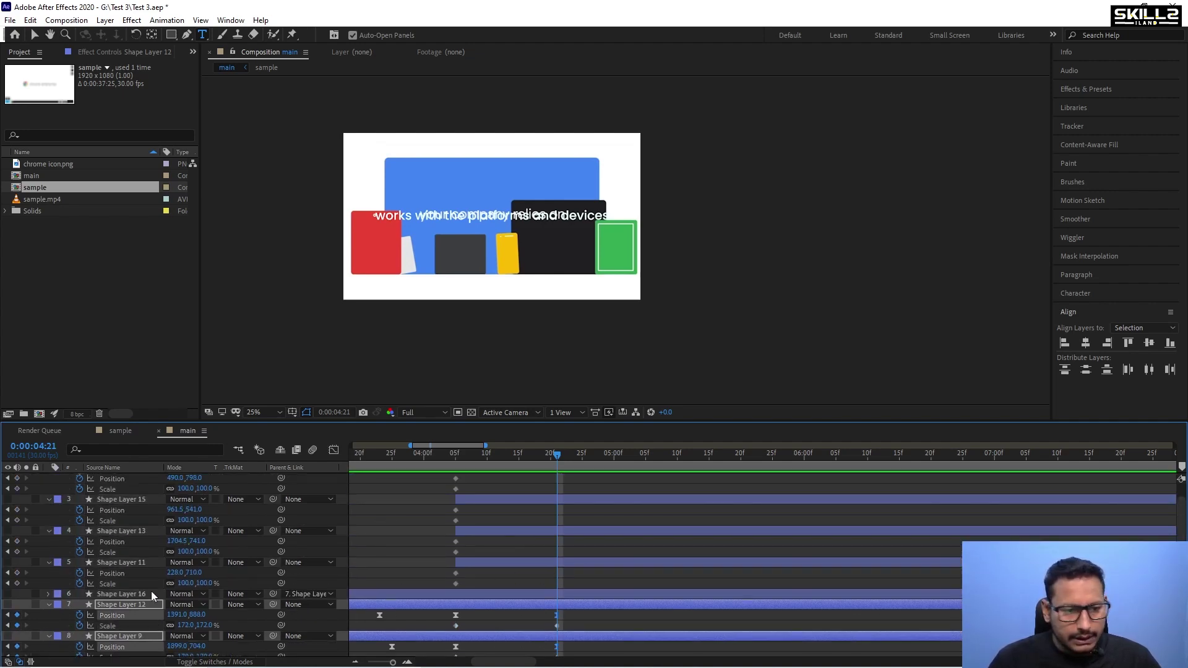
{"action": "left_click", "coordinate": [17, 583]}
{"action": "left_click", "coordinate": [17, 574]}
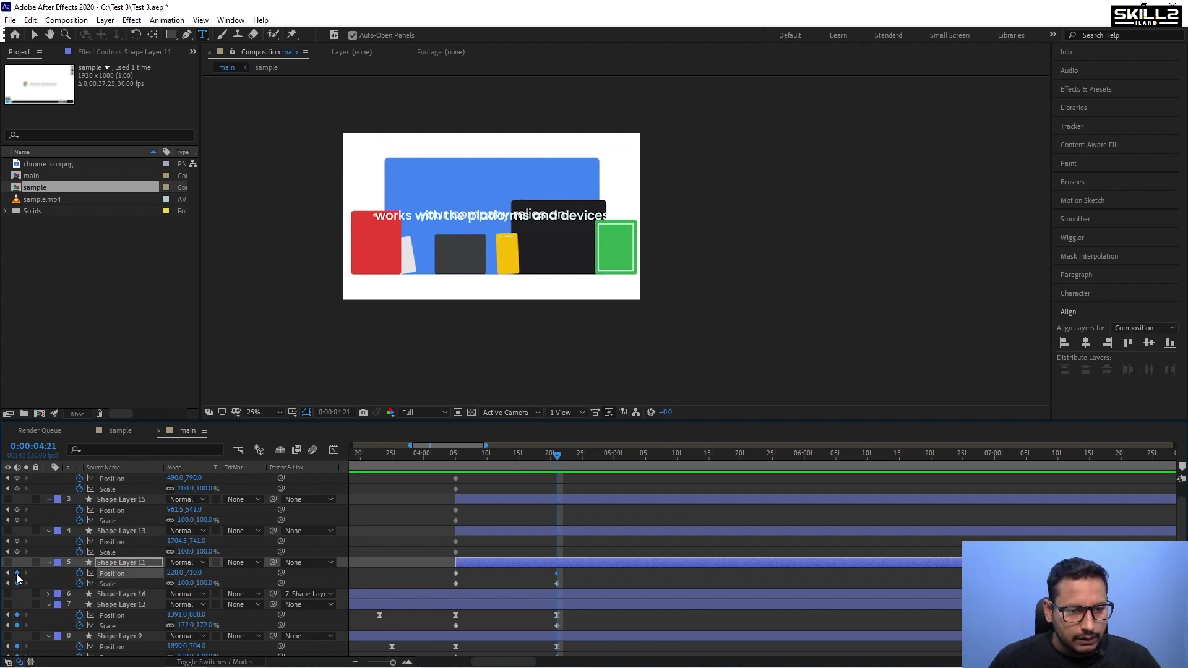
{"action": "left_click", "coordinate": [17, 541]}
{"action": "left_click", "coordinate": [18, 552]}
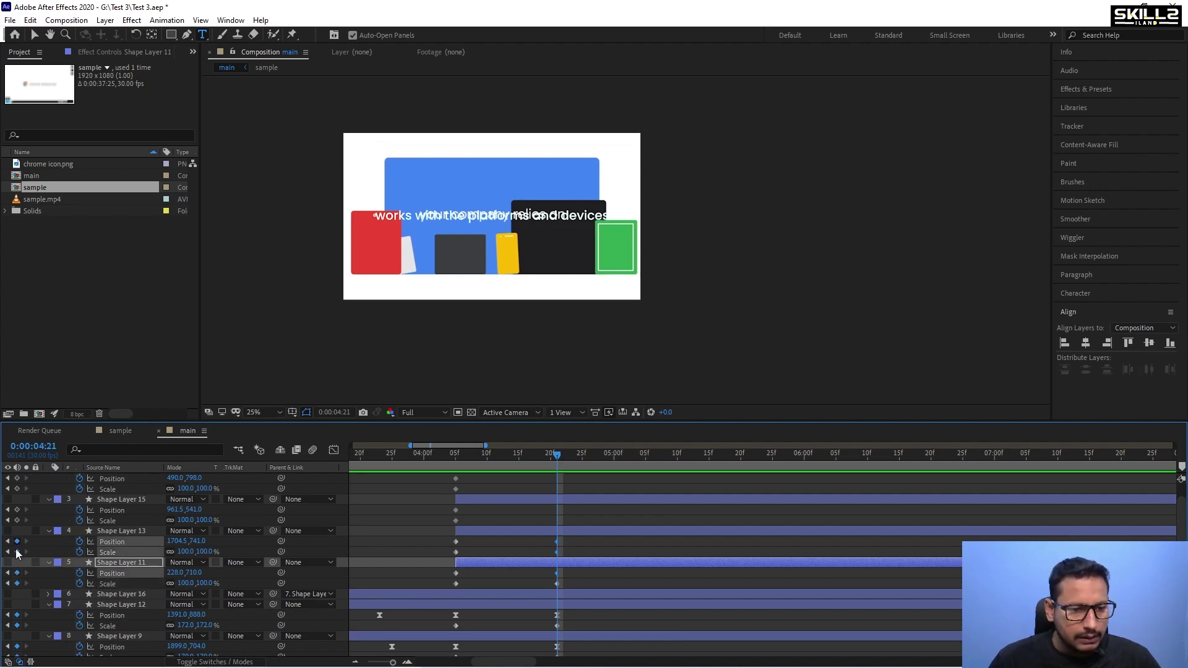
{"action": "left_click", "coordinate": [17, 521]}
{"action": "left_click", "coordinate": [17, 510]}
{"action": "left_click", "coordinate": [18, 489]}
{"action": "left_click", "coordinate": [17, 478]}
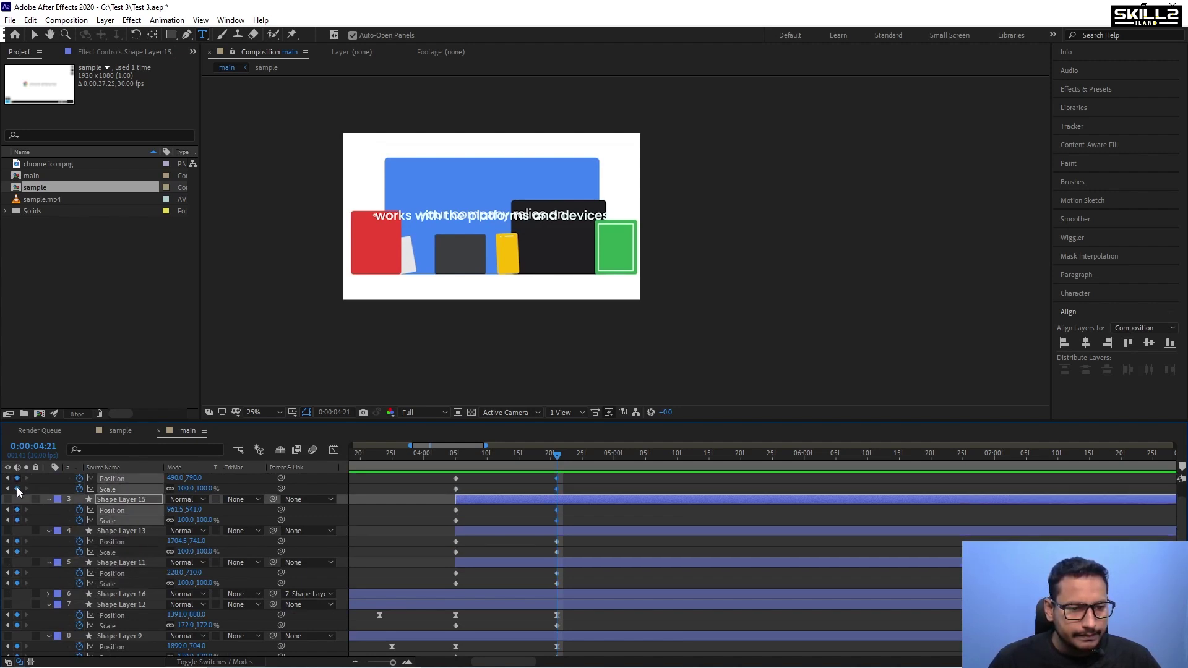
{"action": "scroll", "coordinate": [688, 558], "scroll_direction": "up", "scroll_amount": 1}
{"action": "key", "text": "ctrl+s"}
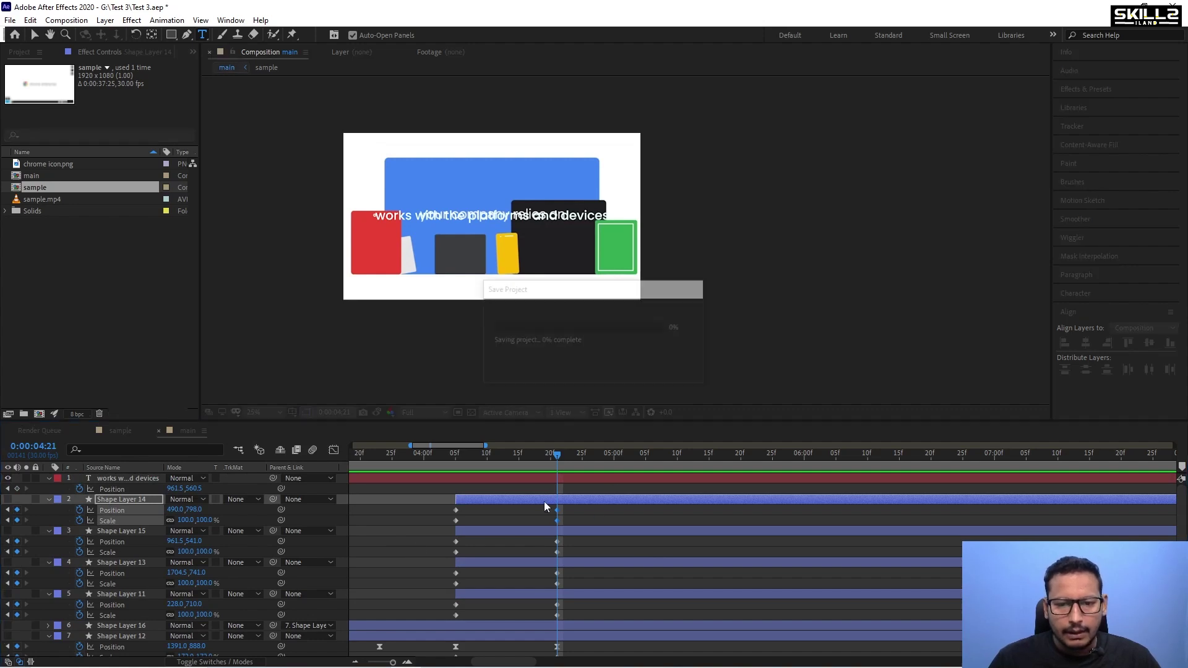
Turn on the visibility of Shape Layers 14, 15, 13 and 11.
{"action": "left_click_drag", "start_coordinate": [483, 458], "coordinate": [555, 483]}
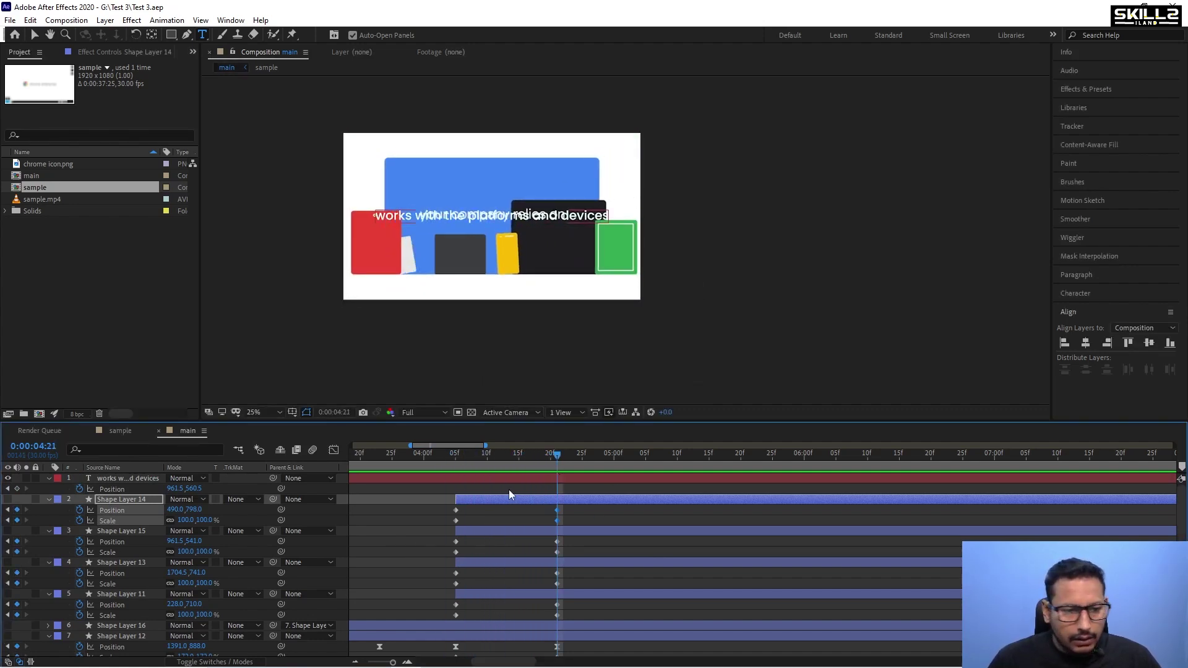
{"action": "left_click", "coordinate": [7, 499]}
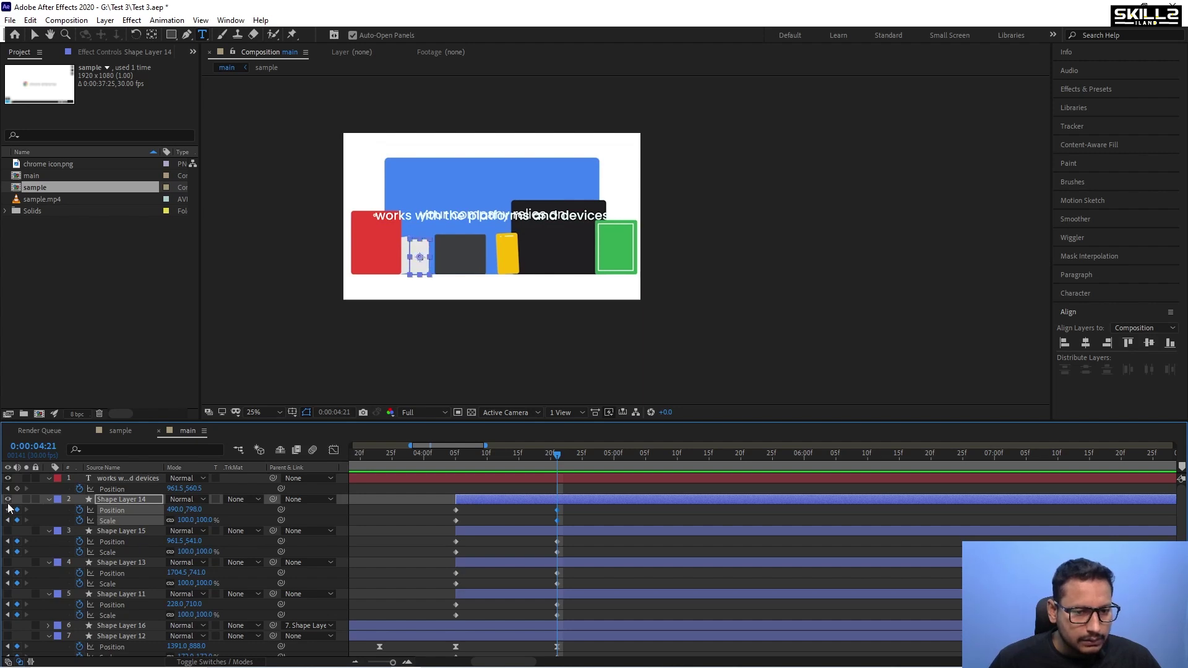
{"action": "left_click", "coordinate": [8, 530]}
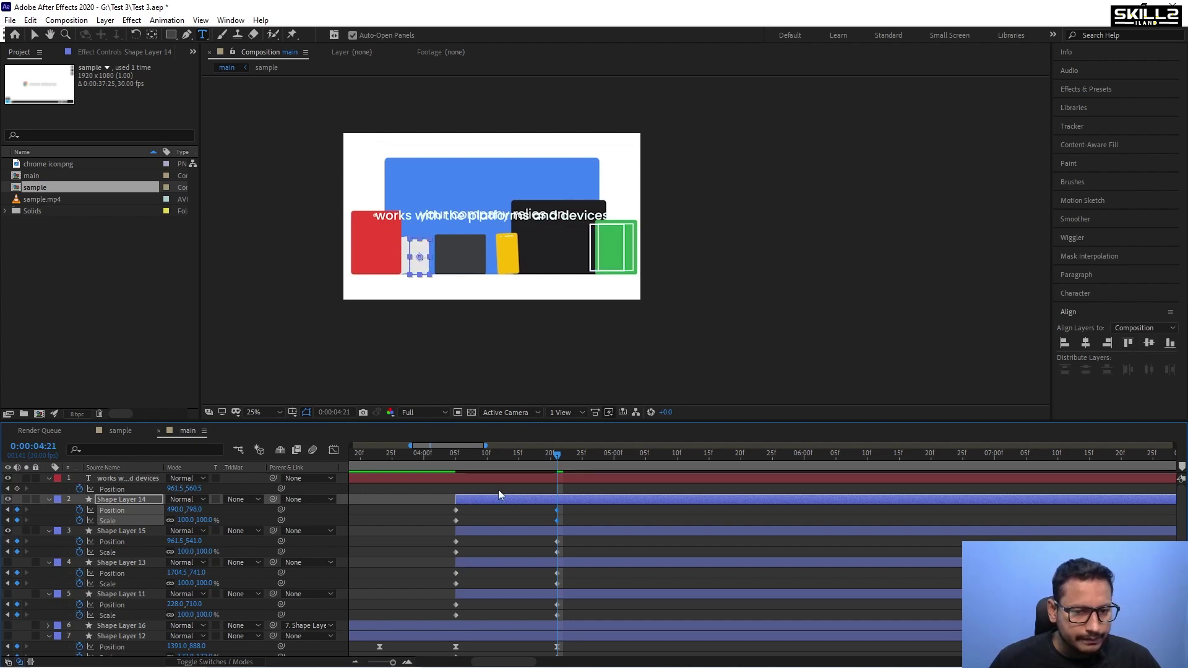
{"action": "left_click", "coordinate": [540, 499]}
{"action": "left_click", "coordinate": [506, 595], "text": "shift"}
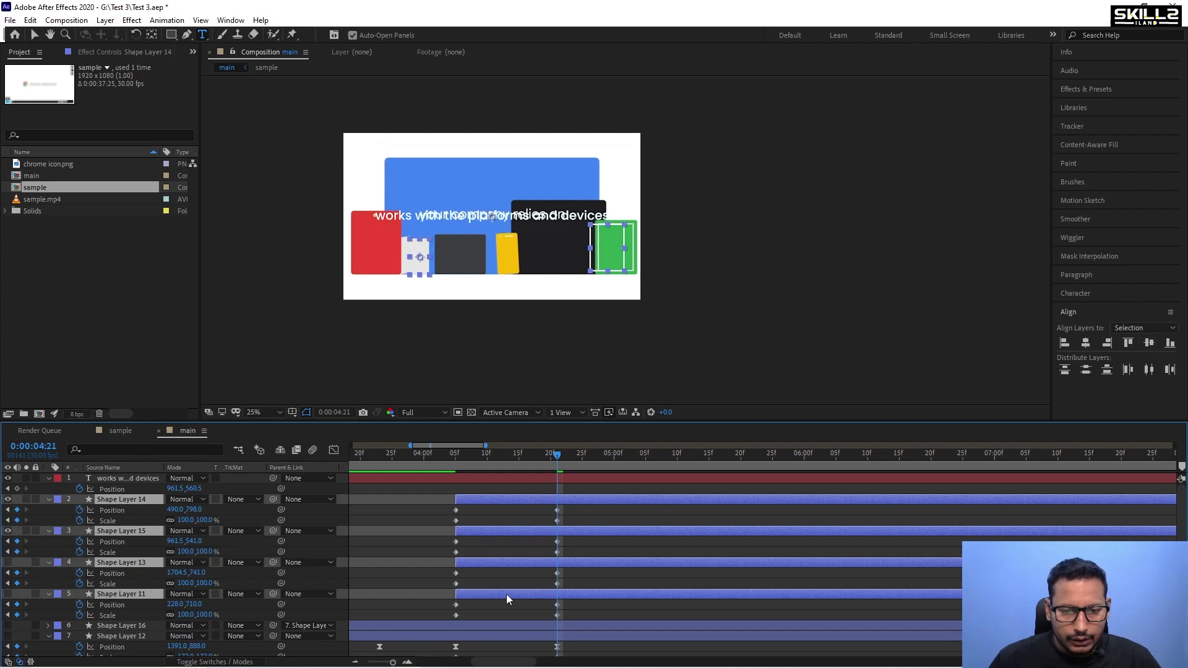
{"action": "left_click", "coordinate": [8, 562]}
{"action": "left_click", "coordinate": [7, 594]}
Turn on the visibility of Shape Layers 12, 9, 10 and 8, and check the devices at 4:21.
{"action": "scroll", "coordinate": [493, 570], "scroll_direction": "down", "scroll_amount": 5}
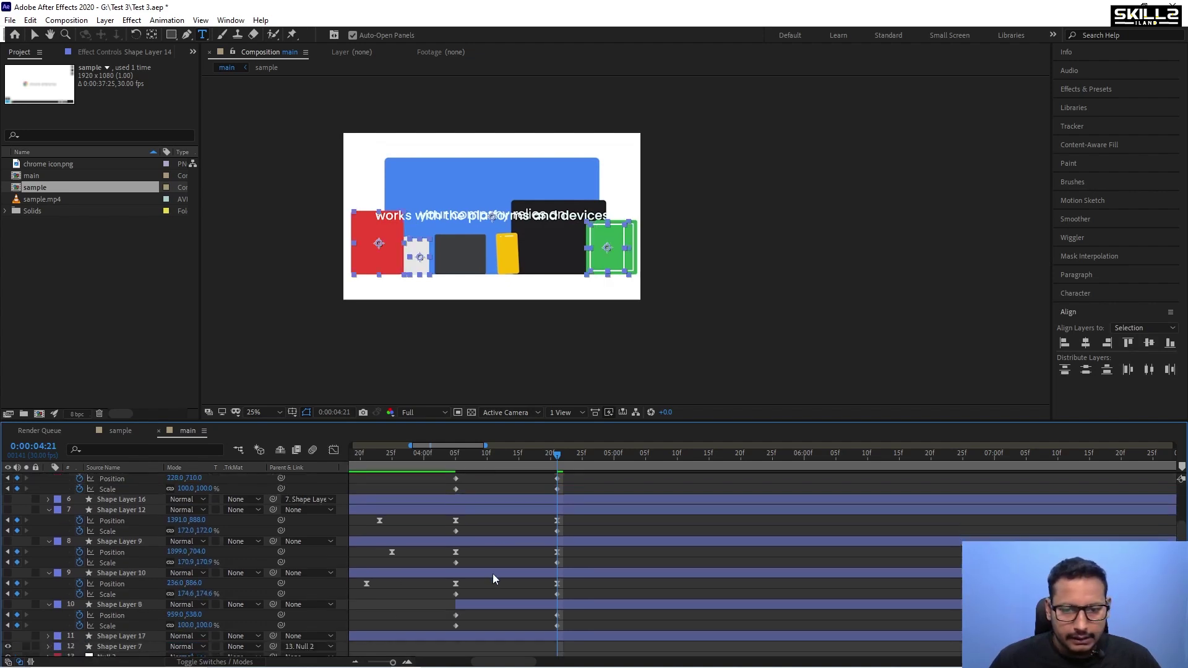
{"action": "left_click", "coordinate": [470, 479]}
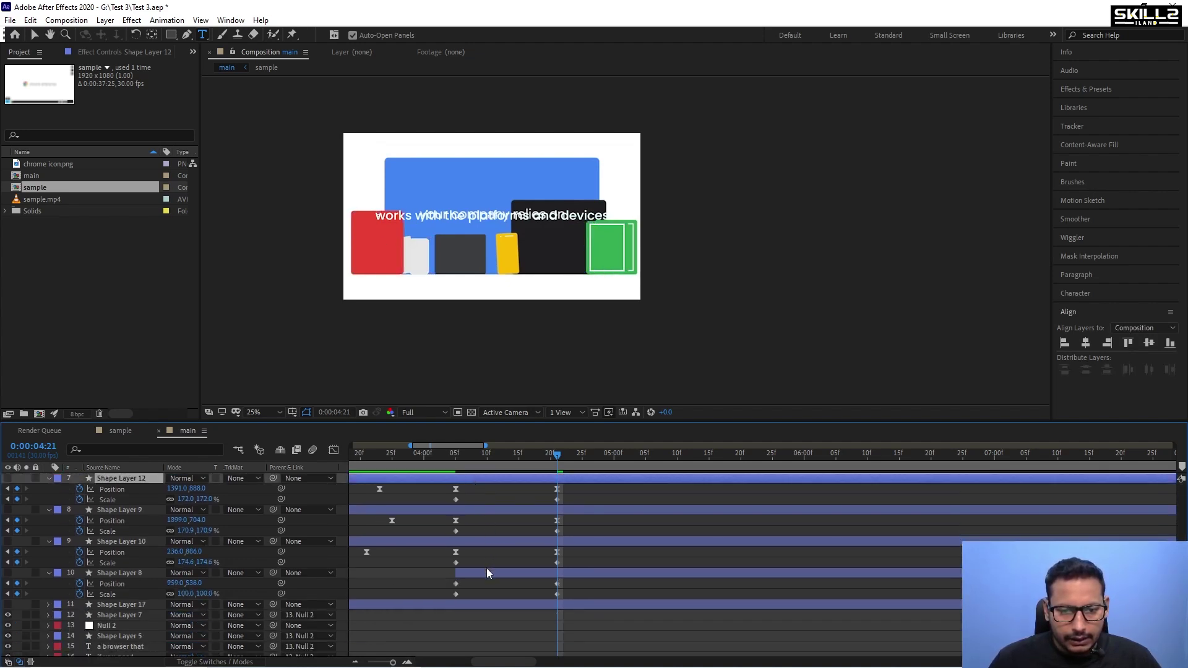
{"action": "left_click", "coordinate": [486, 571], "text": "shift"}
{"action": "left_click_drag", "start_coordinate": [4, 576], "coordinate": [7, 478]}
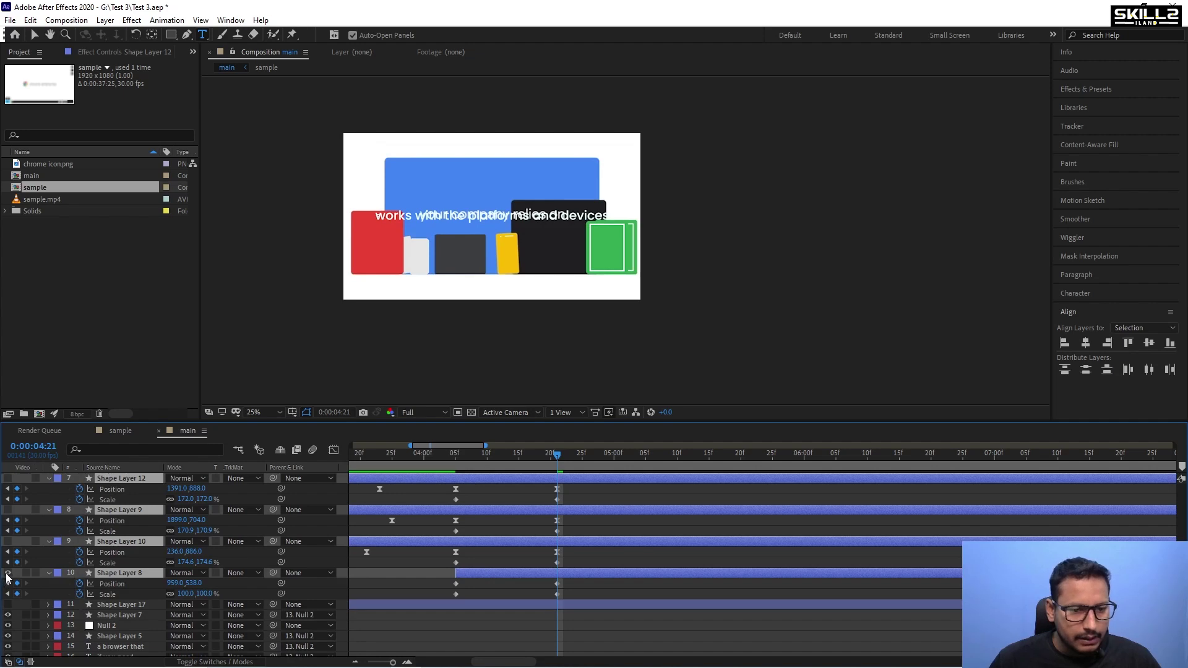
{"action": "left_click_drag", "start_coordinate": [485, 459], "coordinate": [559, 486]}
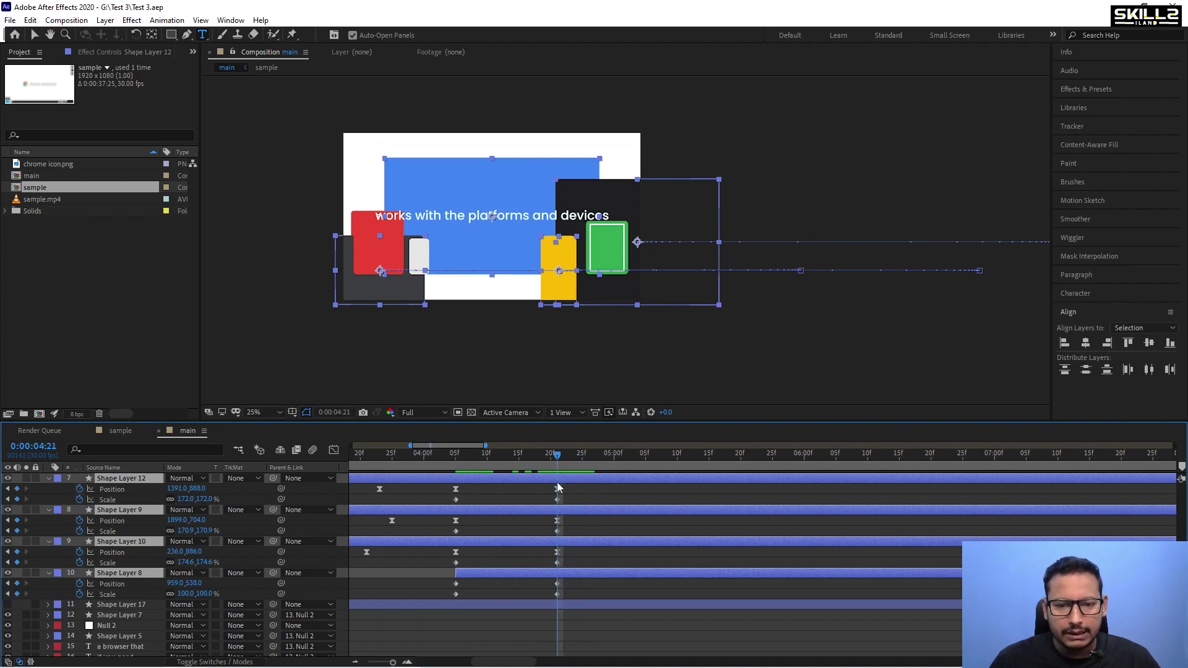
Hide the large blue Shape Layer 8 to expose the sample's shrunken devices behind it.
{"action": "left_click", "coordinate": [548, 573]}
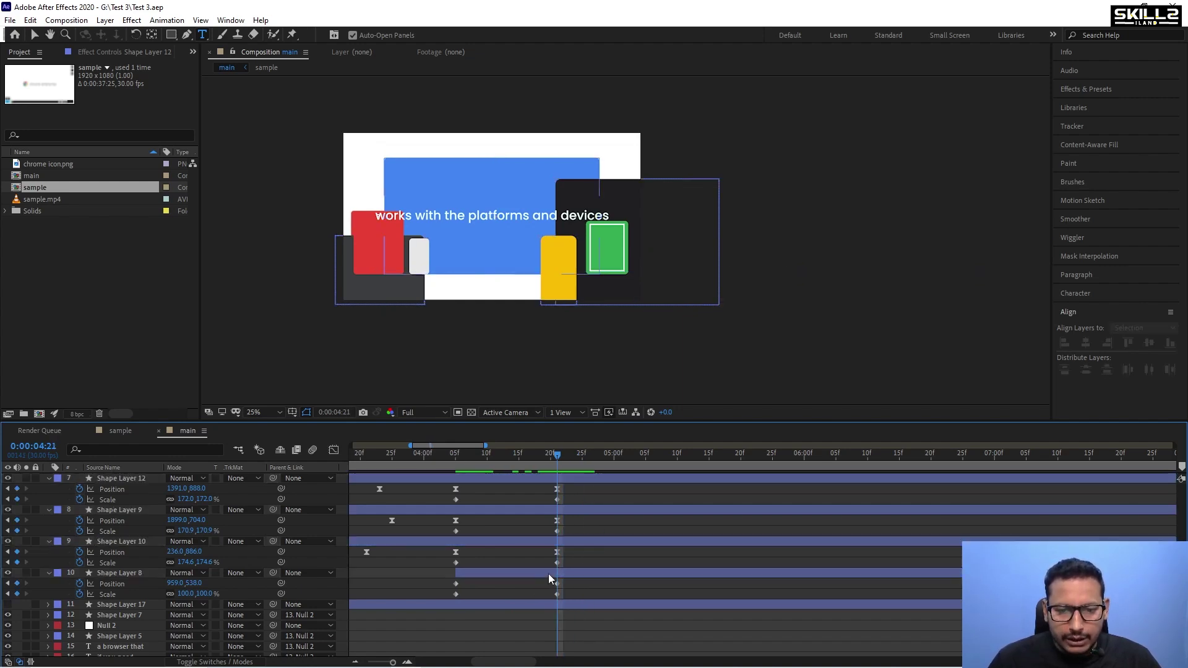
{"action": "scroll", "coordinate": [479, 229], "scroll_direction": "up", "scroll_amount": 2}
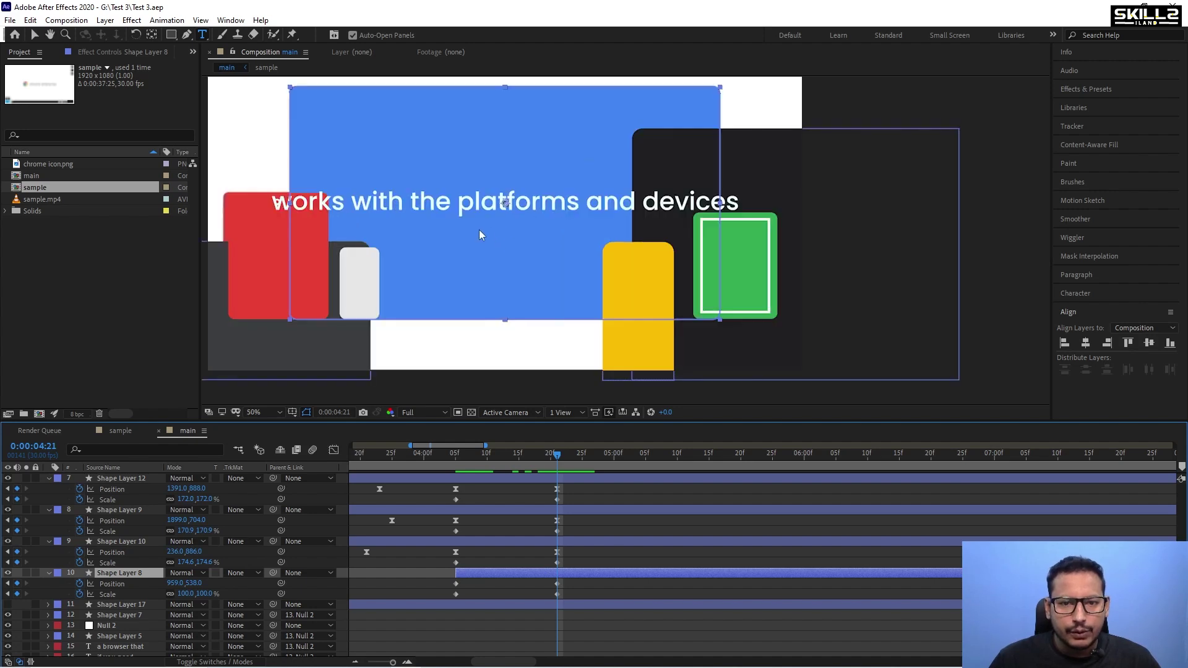
{"action": "scroll", "coordinate": [443, 307], "scroll_direction": "down", "scroll_amount": 2}
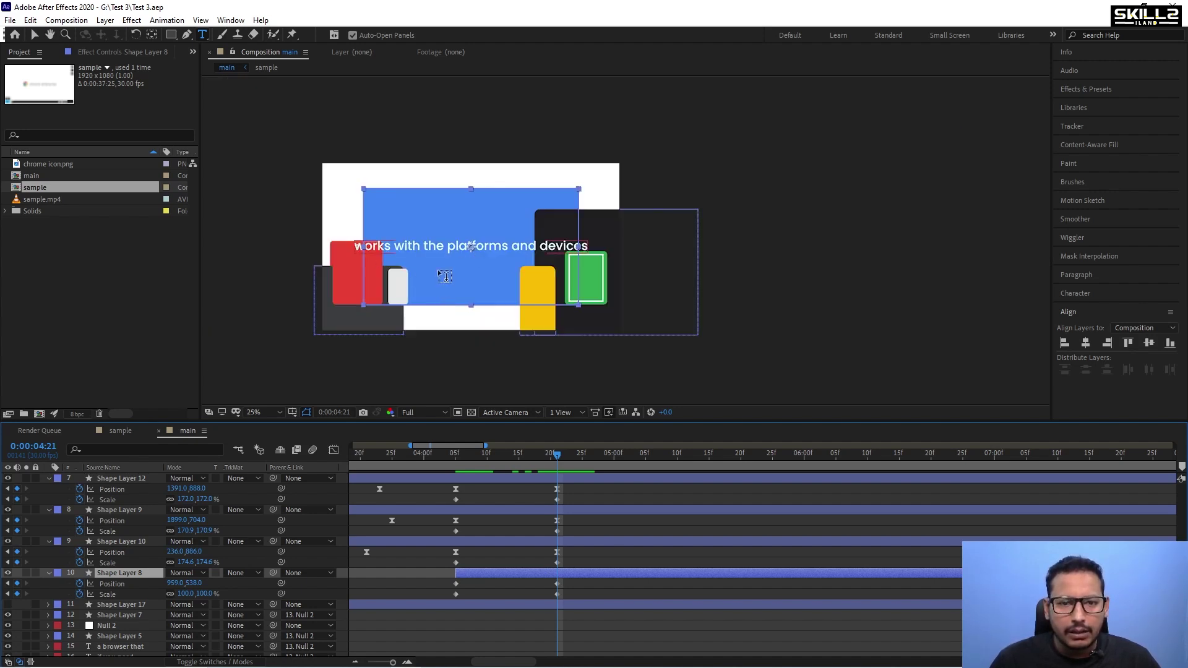
{"action": "left_click", "coordinate": [546, 546]}
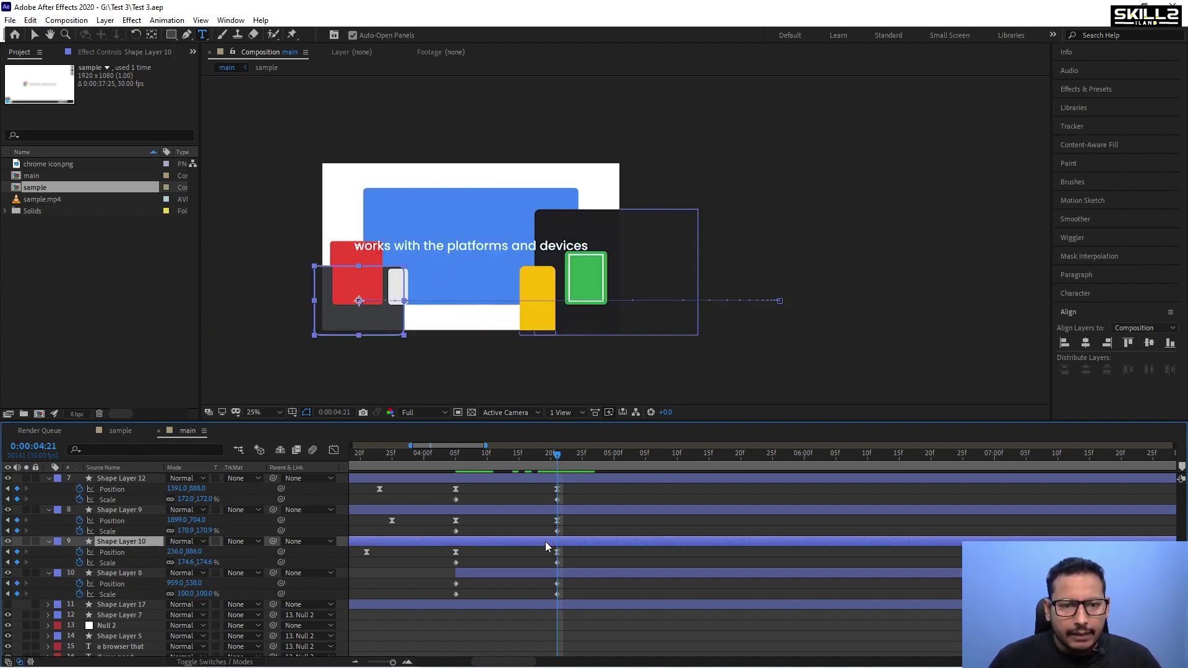
{"action": "left_click", "coordinate": [552, 571]}
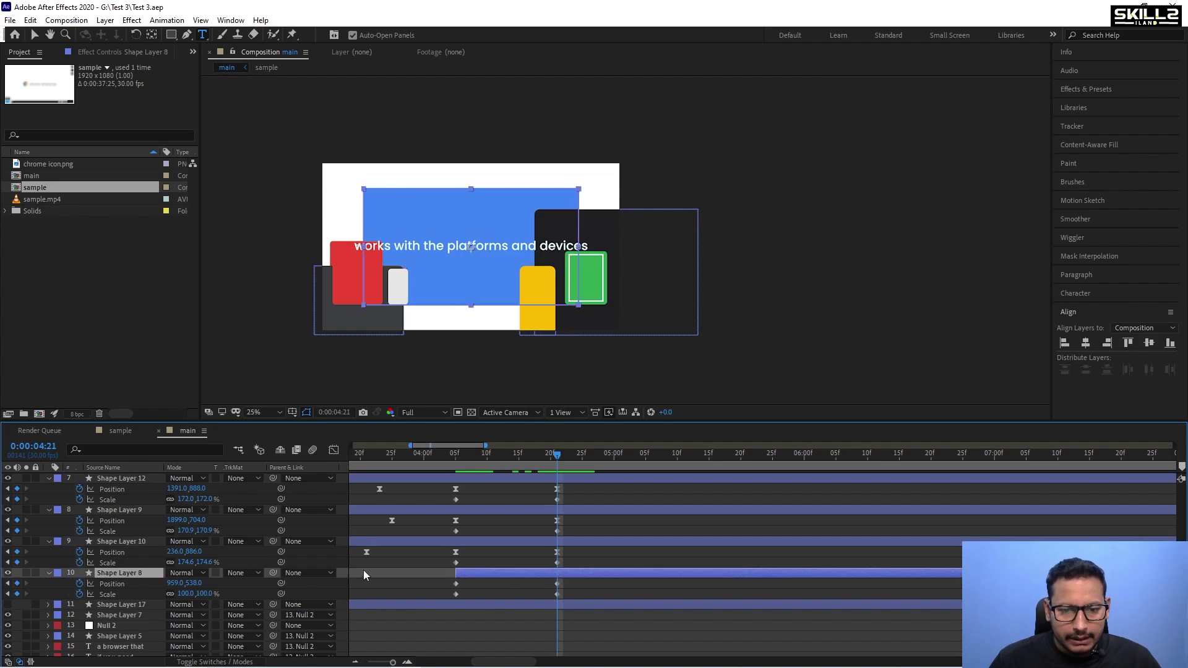
{"action": "left_click", "coordinate": [8, 573]}
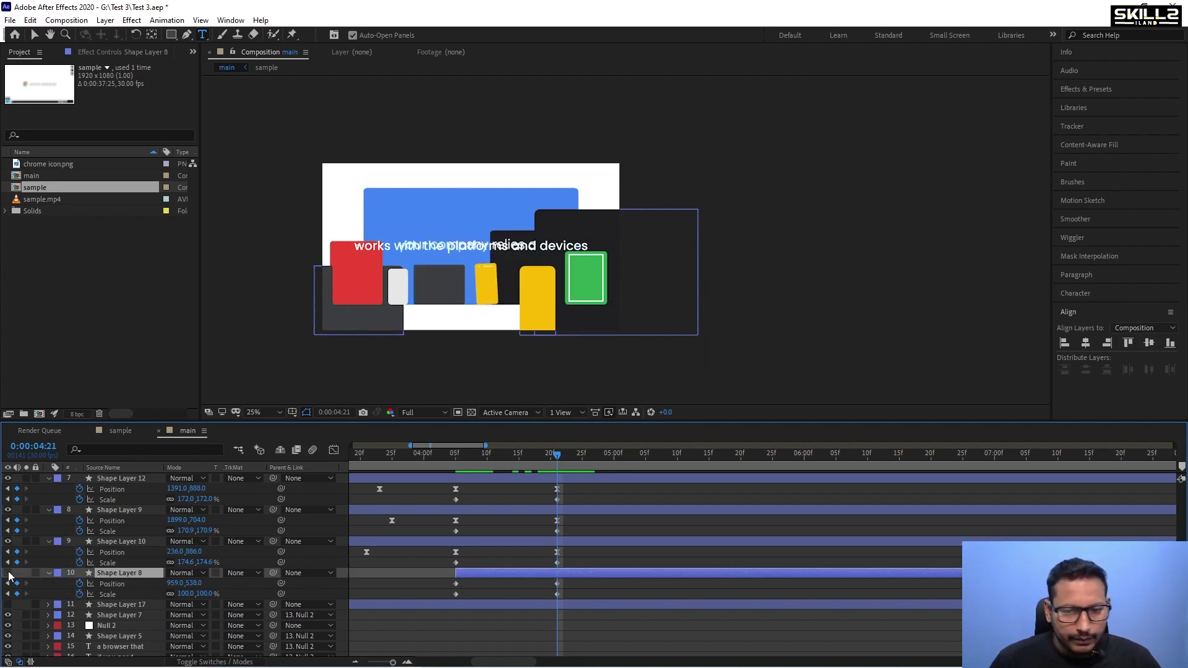
Set Shape Layer 10's Scale to 100% at 4:21.
{"action": "left_click", "coordinate": [557, 547]}
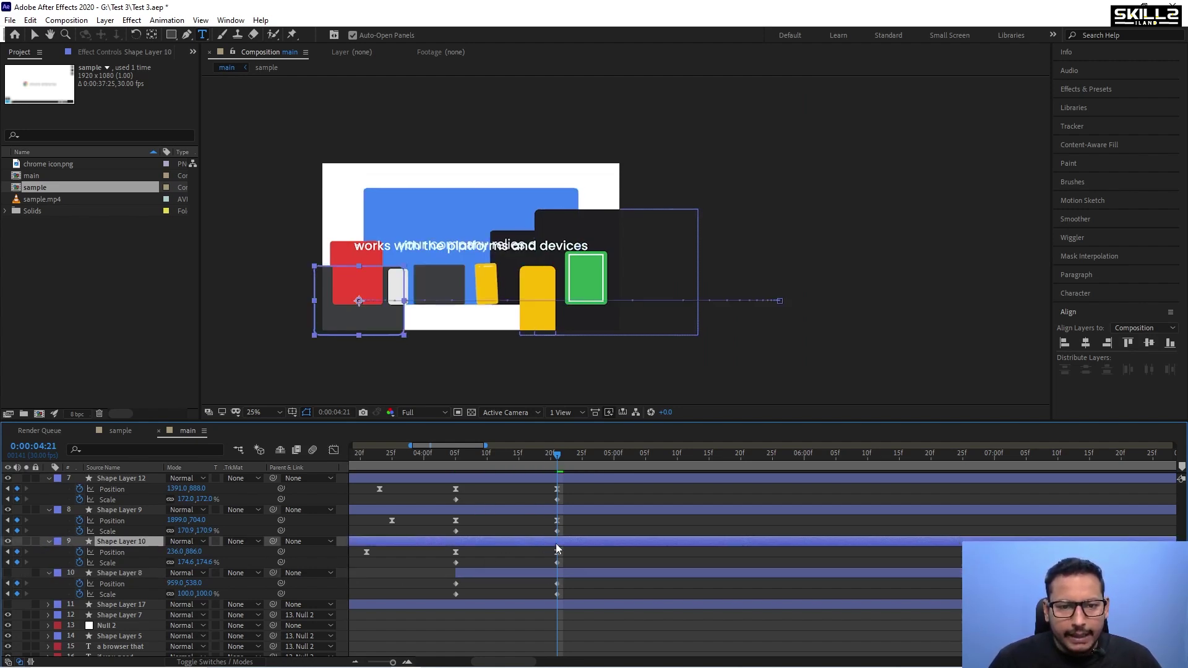
{"action": "left_click", "coordinate": [180, 562]}
{"action": "type", "text": "100"}
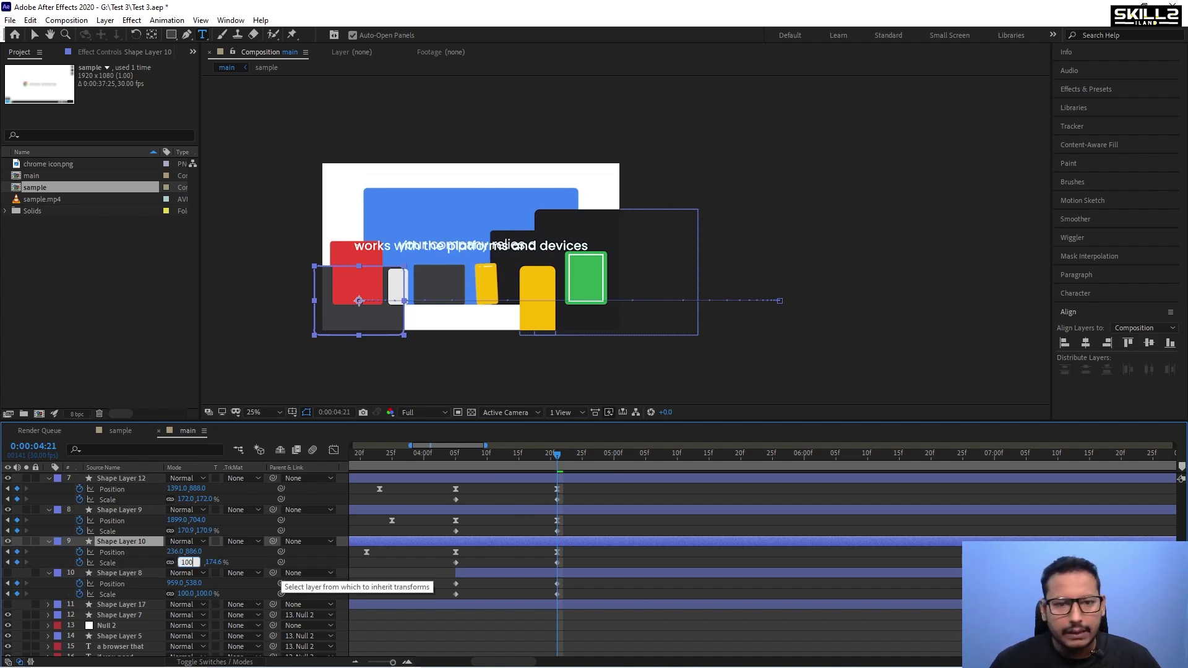
{"action": "key", "text": "Return"}
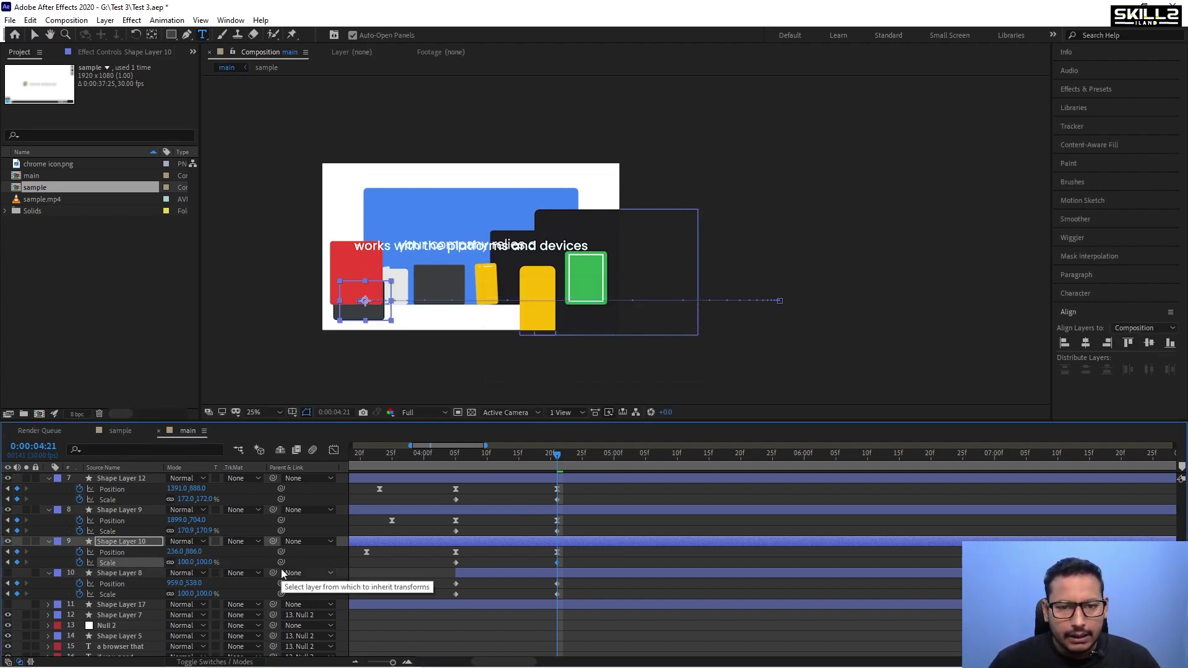
Move Shape Layer 10 at 4:21 to position 756, 786, covering the sample's dark grey device.
{"action": "key", "text": "shift+Right"}
{"action": "key", "text": "shift+Right"}
{"action": "key", "text": "shift+Right"}
{"action": "key", "text": "shift+Right"}
{"action": "key", "text": "shift+Right"}
{"action": "key", "text": "shift+Right"}
{"action": "key", "text": "shift+Right"}
{"action": "key", "text": "shift+Right"}
{"action": "key", "text": "shift+Right"}
{"action": "key", "text": "shift+Right"}
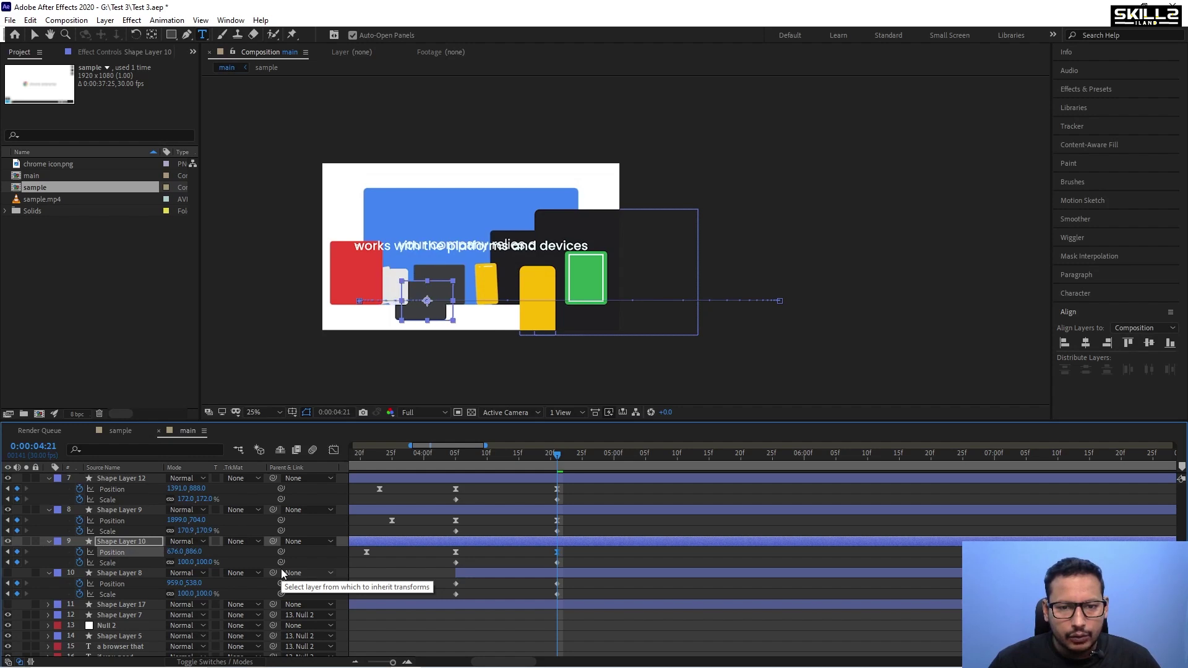
{"action": "key", "text": "shift+Right"}
{"action": "key", "text": "shift+Right"}
{"action": "key", "text": "shift+Right"}
{"action": "key", "text": "shift+Right"}
{"action": "key", "text": "shift+Right"}
{"action": "key", "text": "shift+Right"}
{"action": "key", "text": "shift+Right"}
{"action": "key", "text": "shift+Right"}
{"action": "key", "text": "shift+Up"}
{"action": "key", "text": "shift+Up"}
{"action": "key", "text": "shift+Up"}
{"action": "key", "text": "shift+Up"}
{"action": "key", "text": "shift+Up"}
{"action": "key", "text": "shift+Up"}
{"action": "key", "text": "shift+Up"}
{"action": "key", "text": "shift+Up"}
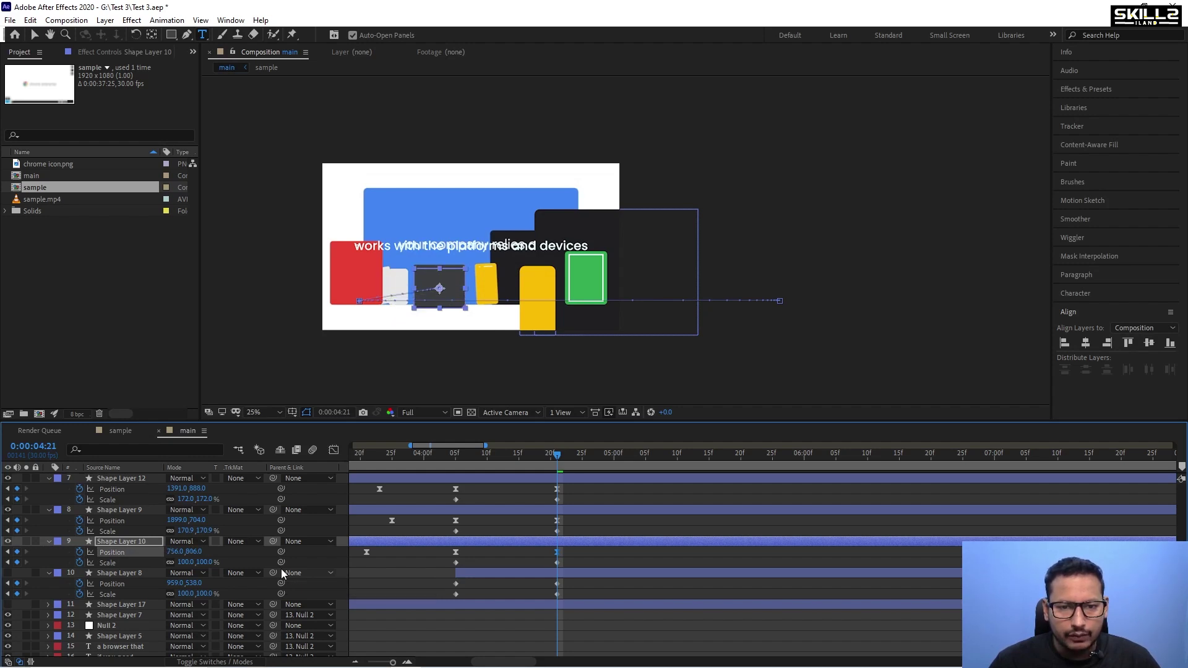
{"action": "key", "text": "shift+Up"}
{"action": "key", "text": "shift+Up"}
{"action": "key", "text": "shift+Up"}
{"action": "key", "text": "shift+Up"}
{"action": "scroll", "coordinate": [411, 299], "scroll_direction": "up", "scroll_amount": 4}
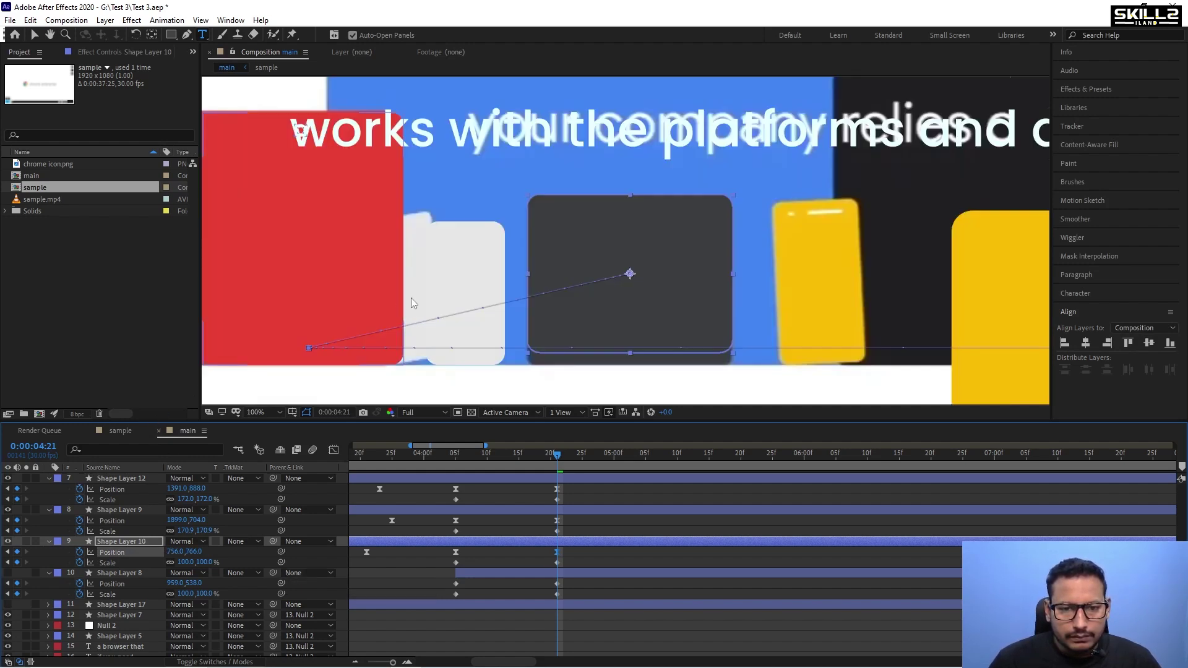
{"action": "scroll", "coordinate": [719, 374], "scroll_direction": "up", "scroll_amount": 1}
{"action": "key", "text": "Down"}
{"action": "key", "text": "Down"}
{"action": "key", "text": "Down"}
{"action": "key", "text": "Down"}
{"action": "key", "text": "Down"}
{"action": "key", "text": "Down"}
{"action": "key", "text": "Down"}
{"action": "key", "text": "Down"}
{"action": "key", "text": "Down"}
{"action": "key", "text": "Down"}
{"action": "key", "text": "Down"}
{"action": "key", "text": "Down"}
{"action": "key", "text": "Down"}
{"action": "key", "text": "Down"}
{"action": "key", "text": "Down"}
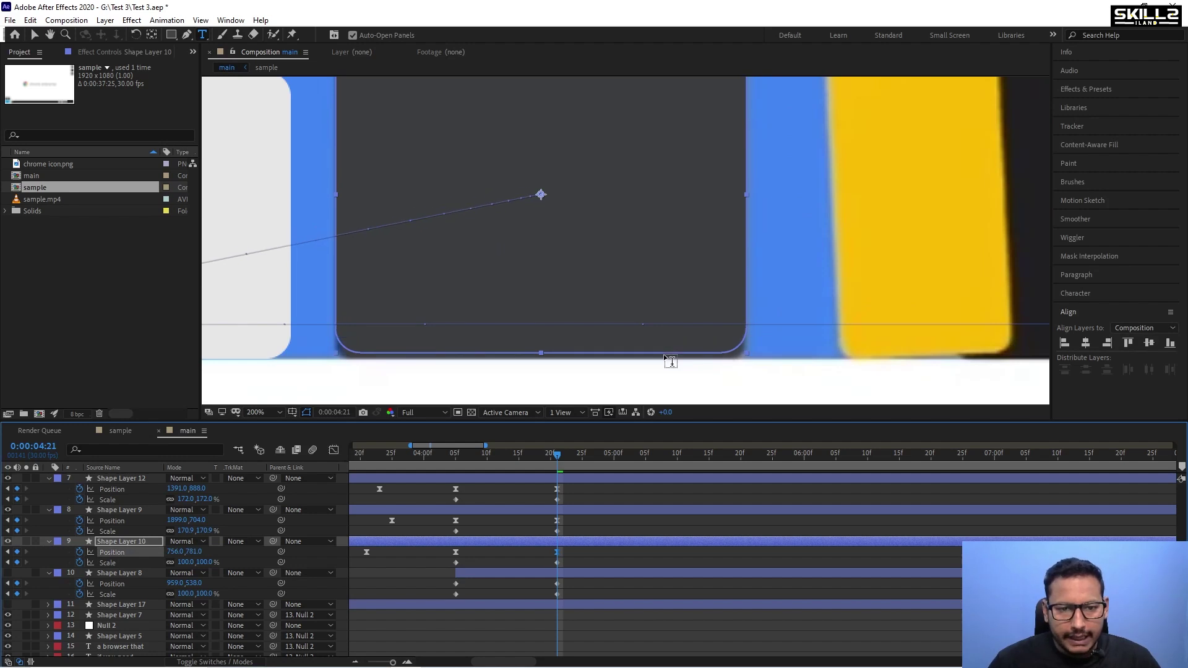
{"action": "key", "text": "Down"}
{"action": "key", "text": "Down"}
{"action": "key", "text": "Down"}
{"action": "key", "text": "Down"}
{"action": "key", "text": "Down"}
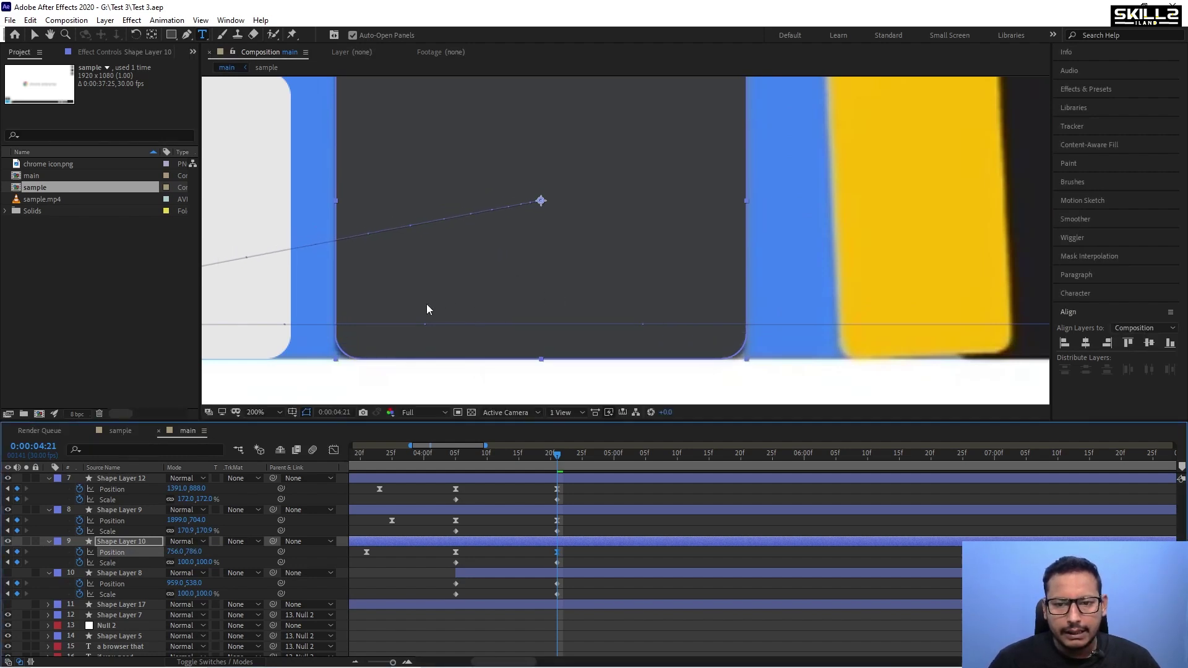
{"action": "scroll", "coordinate": [421, 334], "scroll_direction": "down", "scroll_amount": 2}
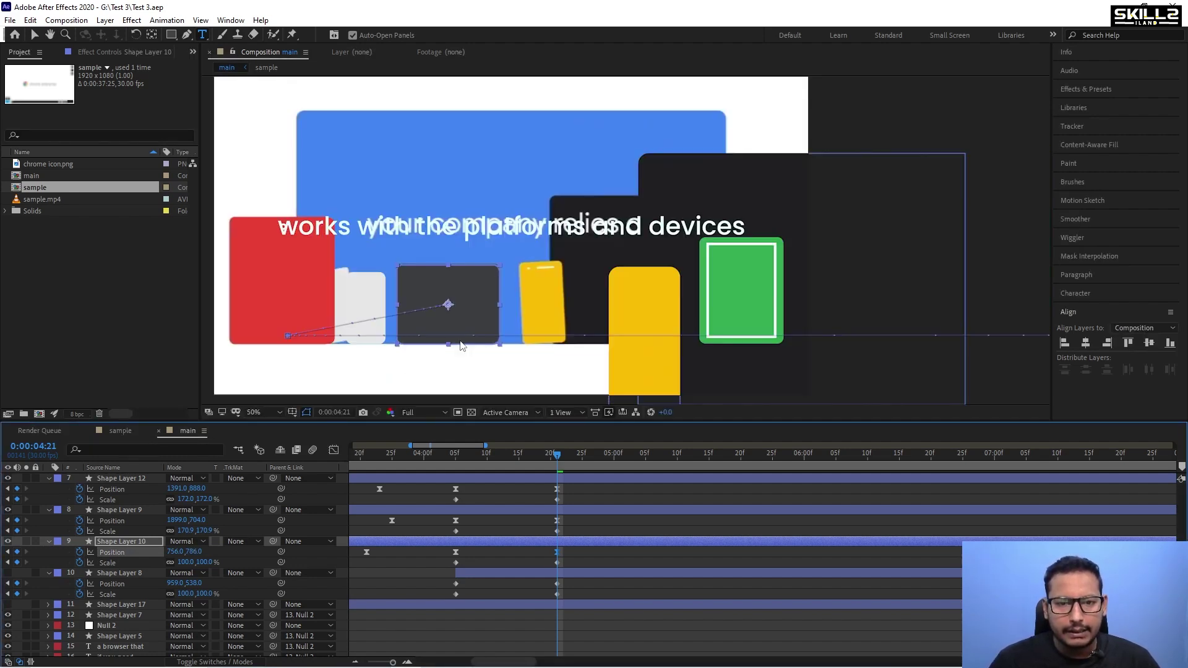
Set Shape Layer 9's Scale to 100% at 4:21.
{"action": "left_click", "coordinate": [563, 512]}
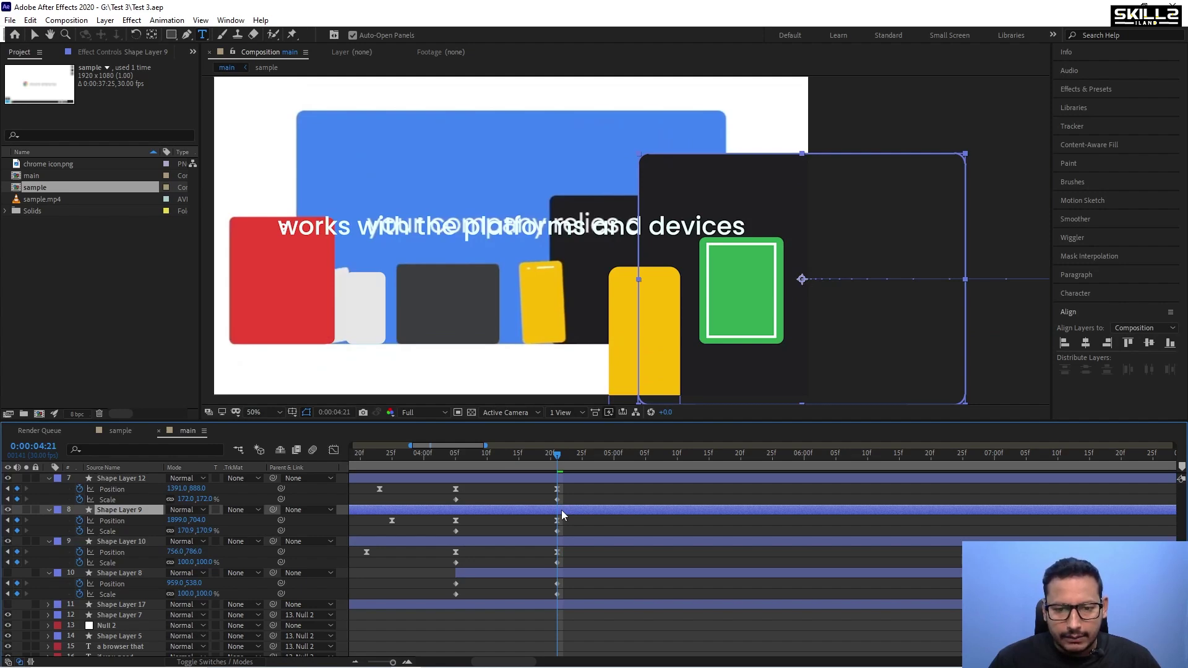
{"action": "left_click", "coordinate": [185, 531]}
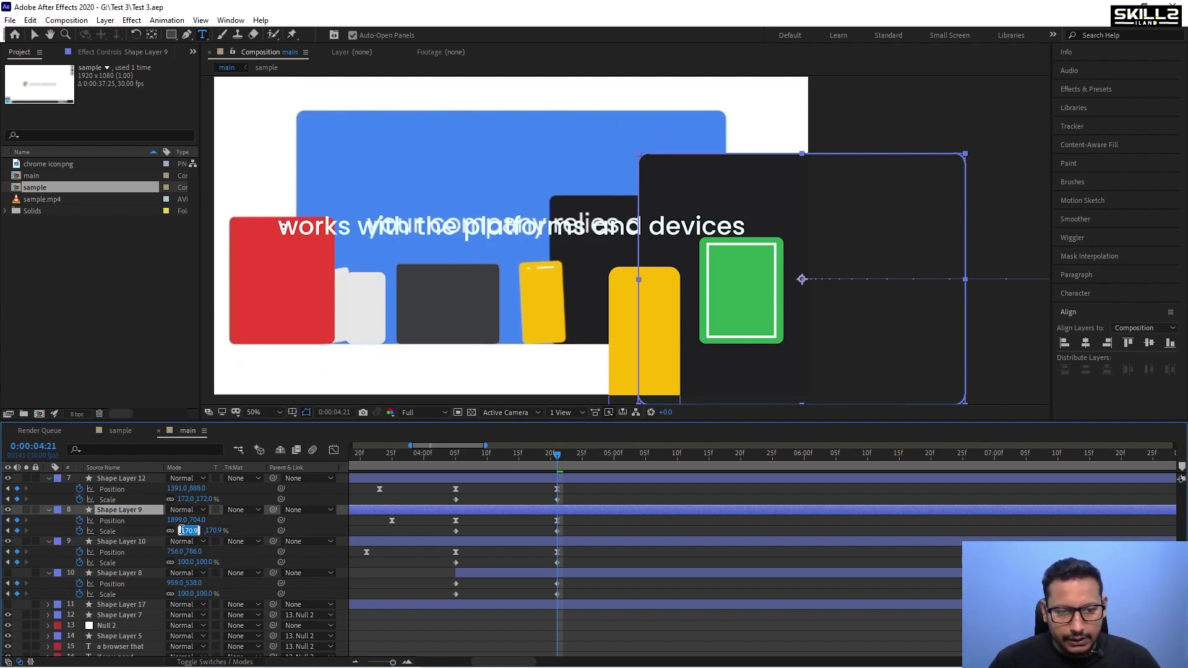
{"action": "type", "text": "100"}
{"action": "key", "text": "Return"}
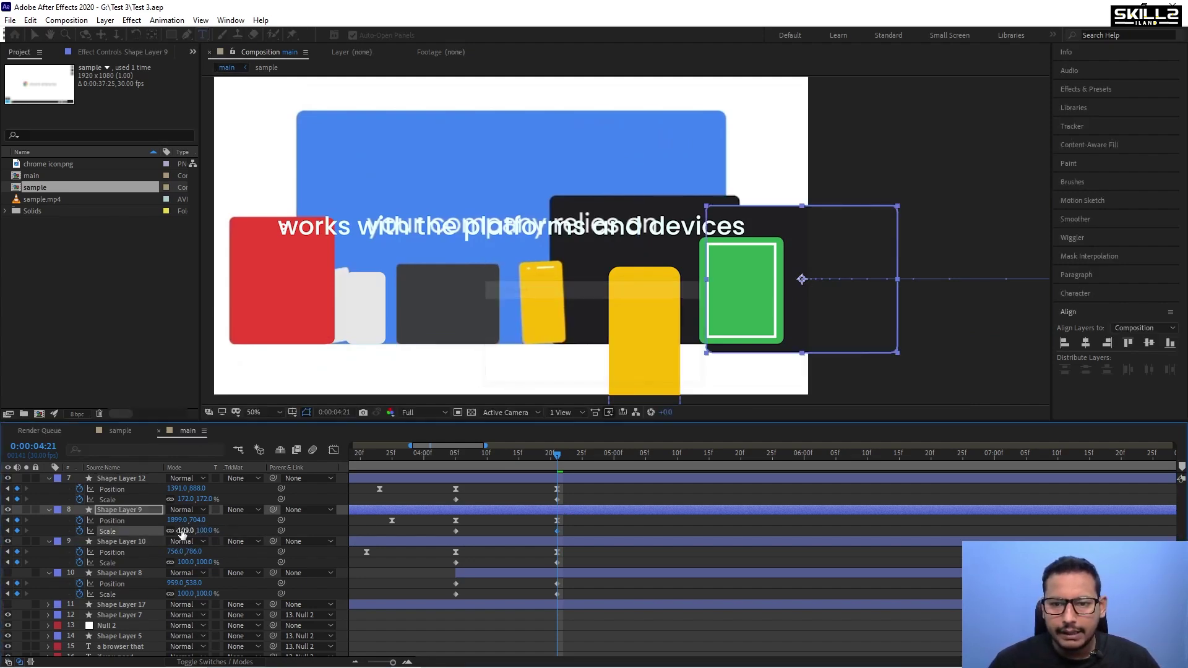
Move Shape Layer 9 at 4:21 to position 1393, 674, aligning it with the sample's black device.
{"action": "key", "text": "shift+Up"}
{"action": "key", "text": "shift+Left"}
{"action": "key", "text": "shift+Left"}
{"action": "key", "text": "shift+Left"}
{"action": "key", "text": "shift+Left"}
{"action": "key", "text": "shift+Left"}
{"action": "key", "text": "shift+Left"}
{"action": "key", "text": "shift+Left"}
{"action": "key", "text": "shift+Left"}
{"action": "key", "text": "shift+Left"}
{"action": "key", "text": "shift+Left"}
{"action": "key", "text": "shift+Left"}
{"action": "key", "text": "shift+Left"}
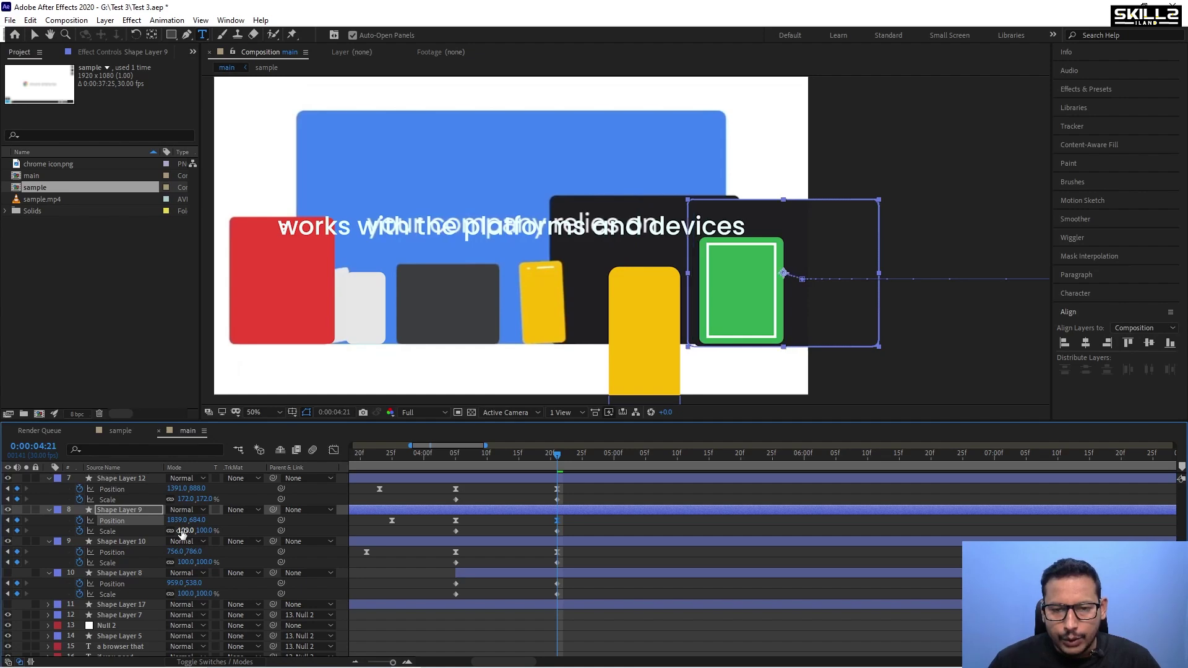
{"action": "key", "text": "shift+Left"}
{"action": "key", "text": "shift+Left"}
{"action": "key", "text": "shift+Left"}
{"action": "key", "text": "shift+Left"}
{"action": "key", "text": "shift+Left"}
{"action": "key", "text": "shift+Left"}
{"action": "key", "text": "shift+Left"}
{"action": "key", "text": "shift+Left"}
{"action": "key", "text": "shift+Left"}
{"action": "key", "text": "shift+Left"}
{"action": "key", "text": "shift+Left"}
{"action": "key", "text": "shift+Left"}
{"action": "key", "text": "shift+Left"}
{"action": "key", "text": "shift+Left"}
{"action": "key", "text": "shift+Left"}
{"action": "key", "text": "shift+Left"}
{"action": "key", "text": "shift+Left"}
{"action": "key", "text": "shift+Left"}
{"action": "key", "text": "shift+Left"}
{"action": "key", "text": "shift+Left"}
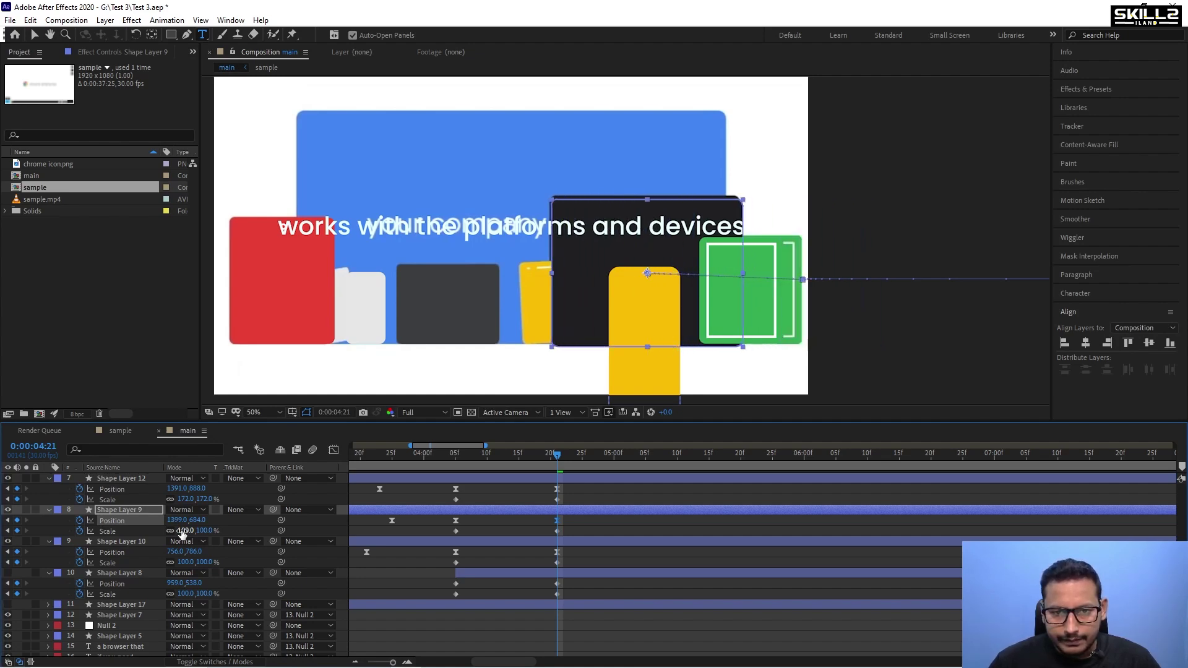
{"action": "key", "text": "Left"}
{"action": "key", "text": "Left"}
{"action": "key", "text": "Left"}
{"action": "key", "text": "Left"}
{"action": "key", "text": "Left"}
{"action": "key", "text": "Left"}
{"action": "key", "text": "shift+Up"}
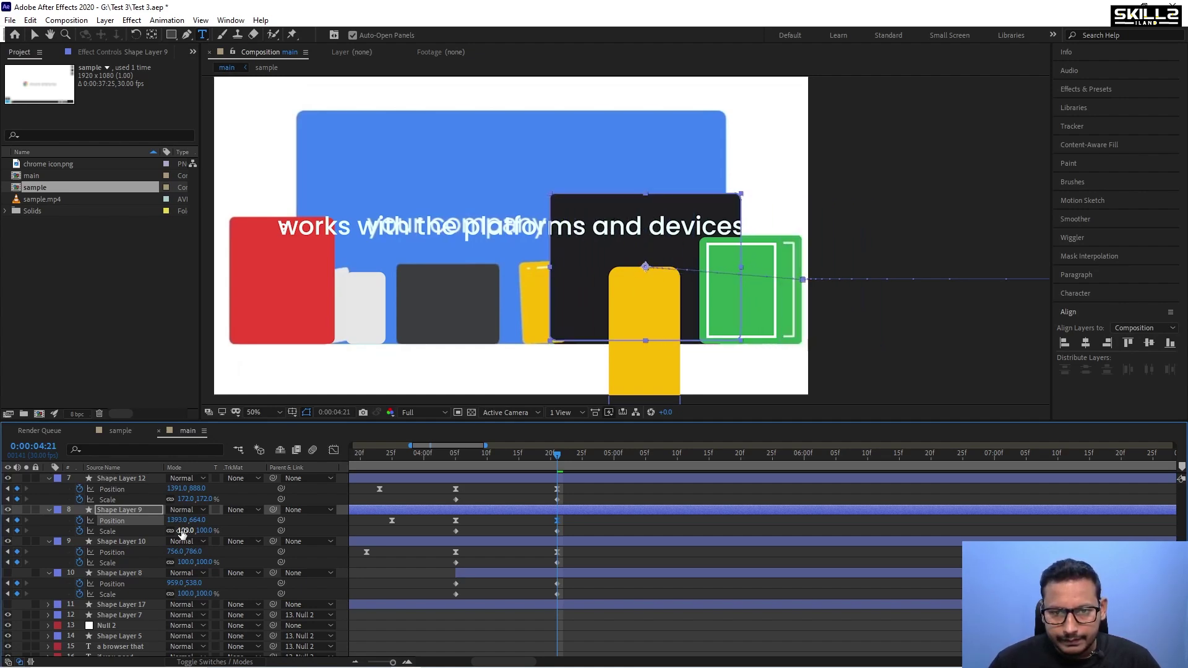
{"action": "key", "text": "Up"}
{"action": "key", "text": "Up"}
{"action": "key", "text": "Up"}
{"action": "key", "text": "Up"}
{"action": "key", "text": "Up"}
{"action": "key", "text": "Up"}
{"action": "key", "text": "Up"}
{"action": "key", "text": "Up"}
{"action": "key", "text": "Down"}
{"action": "key", "text": "Down"}
{"action": "key", "text": "Down"}
{"action": "key", "text": "Down"}
{"action": "key", "text": "Down"}
{"action": "key", "text": "Down"}
{"action": "key", "text": "Down"}
{"action": "key", "text": "Down"}
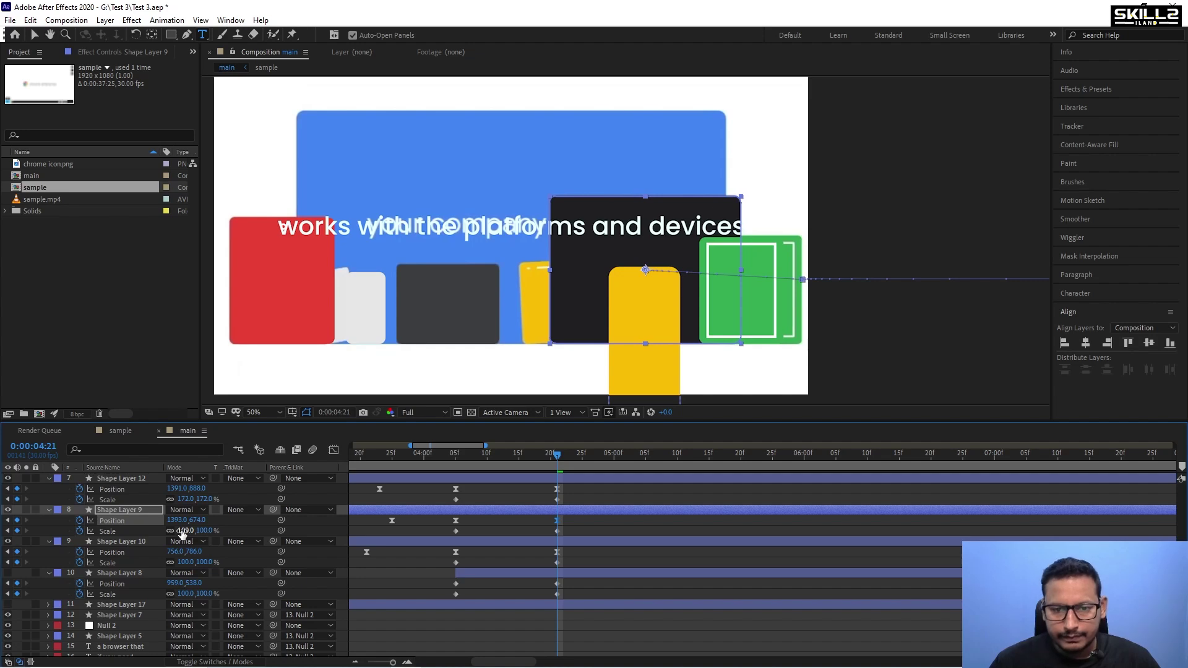
Save the project and set Shape Layer 12's Scale to 100% at 4:21.
{"action": "key", "text": "ctrl+s"}
{"action": "scroll", "coordinate": [556, 553], "scroll_direction": "up", "scroll_amount": 1}
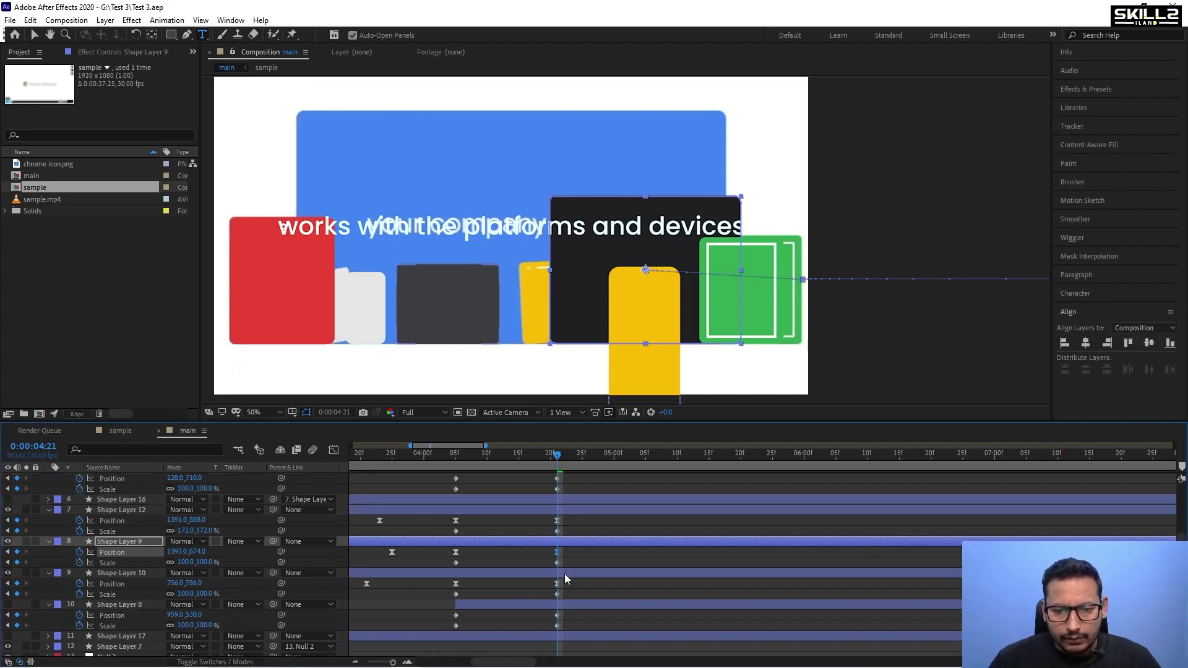
{"action": "left_click", "coordinate": [564, 575]}
{"action": "left_click", "coordinate": [559, 542]}
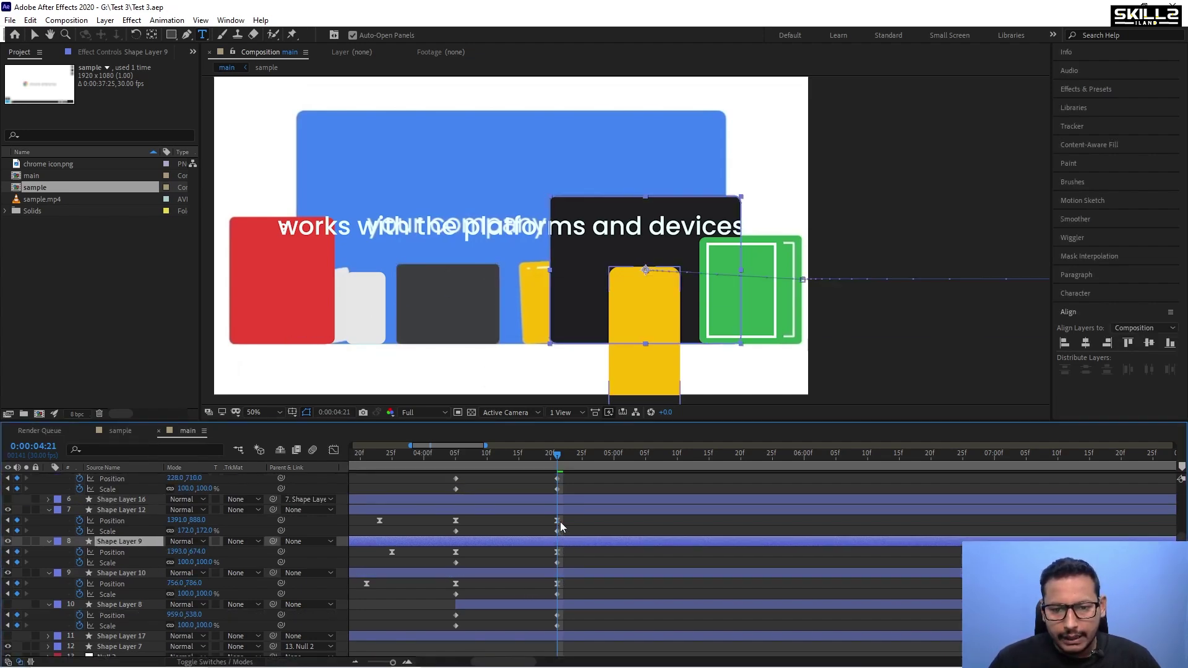
{"action": "left_click", "coordinate": [567, 511]}
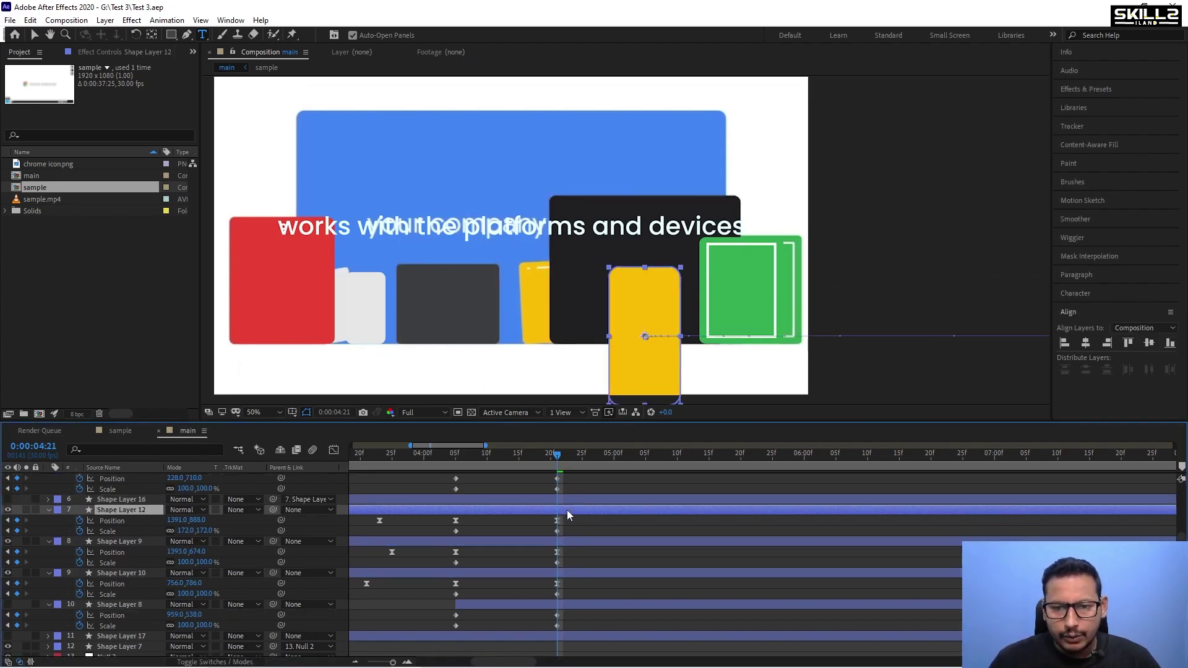
{"action": "left_click", "coordinate": [185, 531]}
{"action": "type", "text": "100"}
{"action": "key", "text": "Return"}
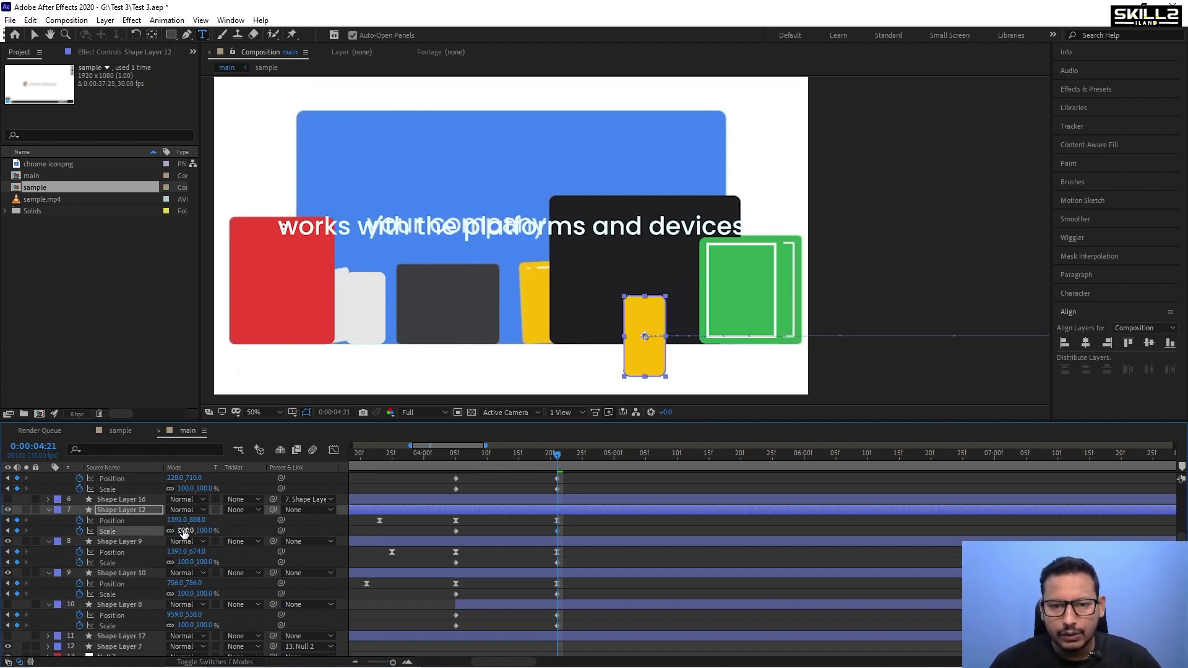
Move Shape Layer 12 at 4:21 to position 1051, 784, covering the sample's yellow device, and save the project.
{"action": "key", "text": "shift+Up"}
{"action": "key", "text": "shift+Up"}
{"action": "key", "text": "shift+Up"}
{"action": "key", "text": "shift+Up"}
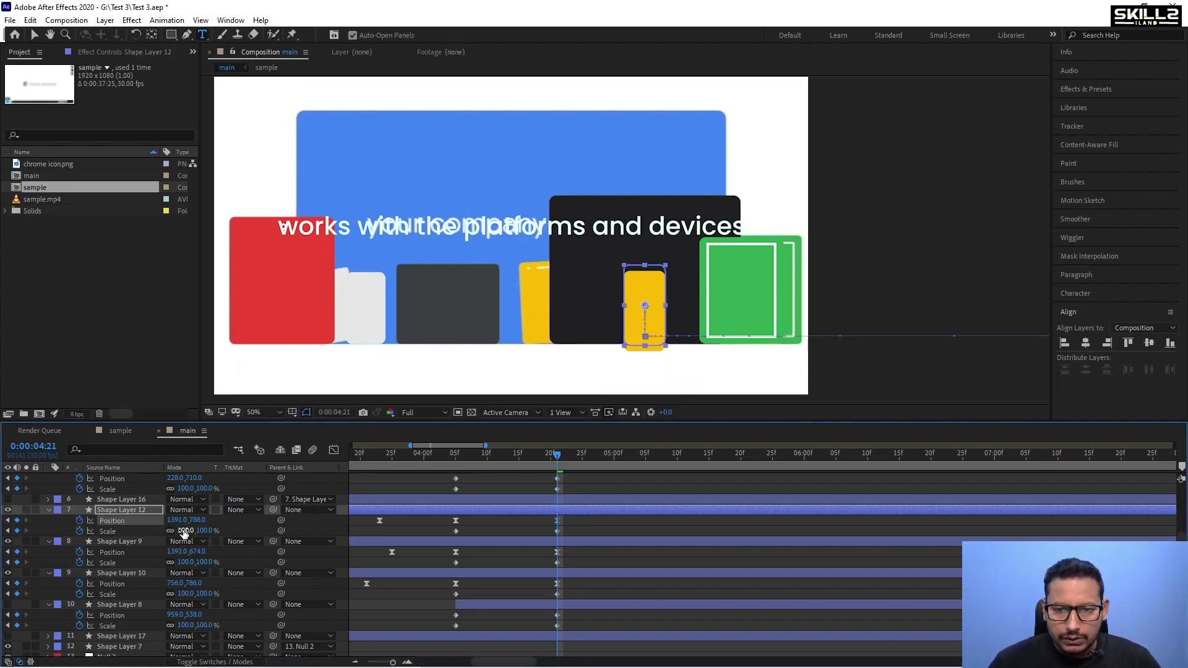
{"action": "key", "text": "shift+Left"}
{"action": "key", "text": "shift+Left"}
{"action": "key", "text": "shift+Left"}
{"action": "key", "text": "shift+Left"}
{"action": "key", "text": "shift+Left"}
{"action": "key", "text": "shift+Left"}
{"action": "key", "text": "shift+Left"}
{"action": "key", "text": "shift+Left"}
{"action": "key", "text": "shift+Left"}
{"action": "key", "text": "shift+Left"}
{"action": "key", "text": "shift+Left"}
{"action": "key", "text": "shift+Left"}
{"action": "key", "text": "shift+Left"}
{"action": "key", "text": "shift+Left"}
{"action": "key", "text": "shift+Left"}
{"action": "key", "text": "shift+Left"}
{"action": "key", "text": "shift+Left"}
{"action": "key", "text": "shift+Left"}
{"action": "key", "text": "shift+Left"}
{"action": "key", "text": "shift+Left"}
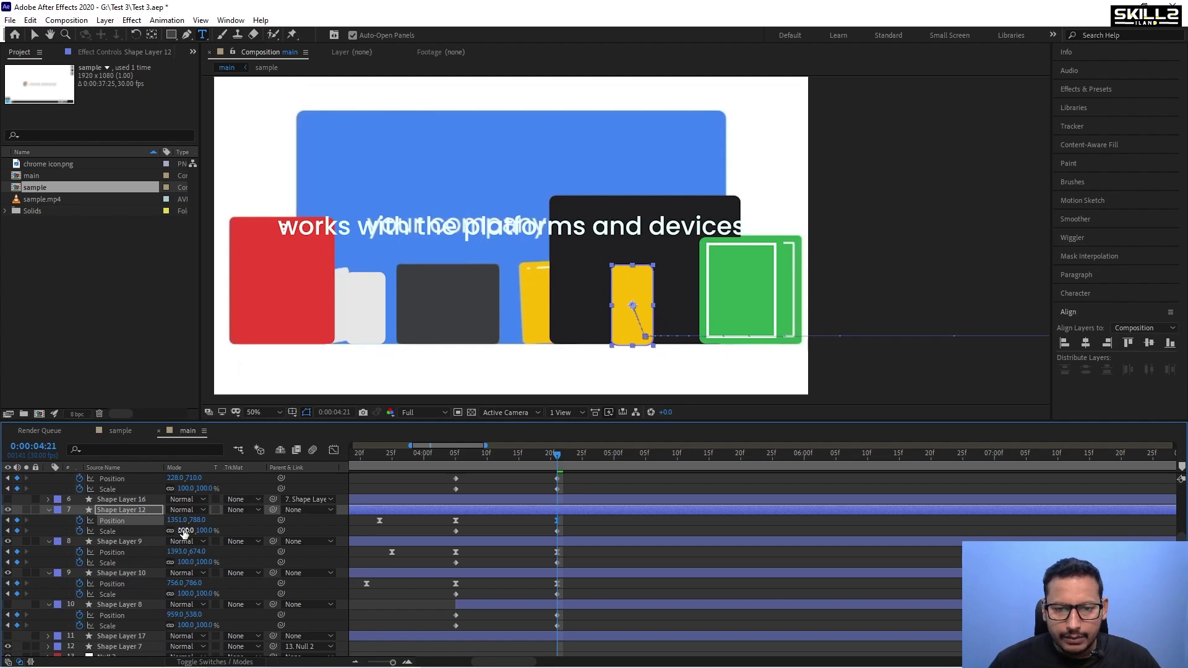
{"action": "key", "text": "shift+Left"}
{"action": "key", "text": "shift+Left"}
{"action": "key", "text": "shift+Left"}
{"action": "key", "text": "shift+Left"}
{"action": "key", "text": "shift+Left"}
{"action": "key", "text": "shift+Left"}
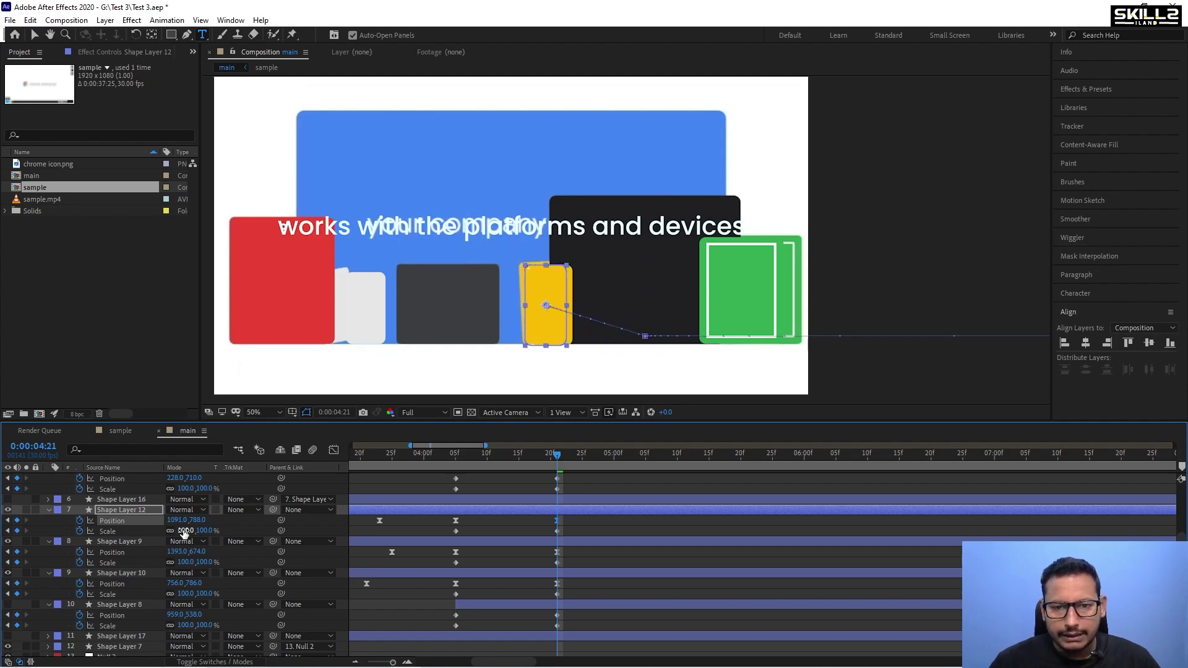
{"action": "key", "text": "Up"}
{"action": "key", "text": "Up"}
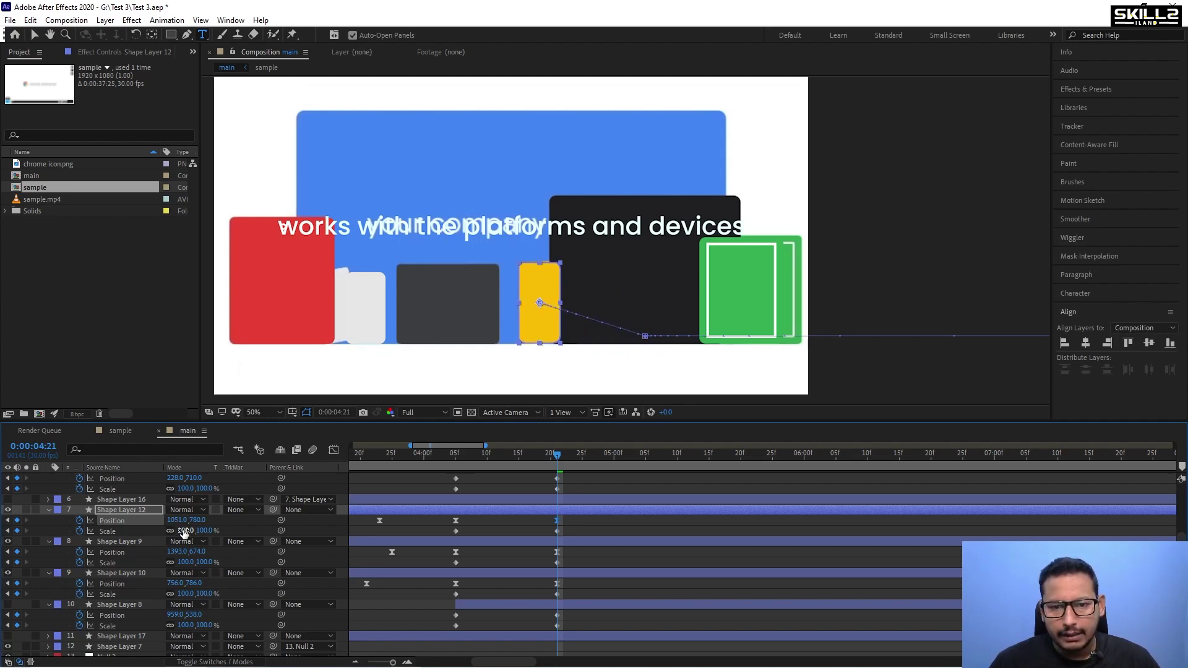
{"action": "scroll", "coordinate": [555, 347], "scroll_direction": "up", "scroll_amount": 6}
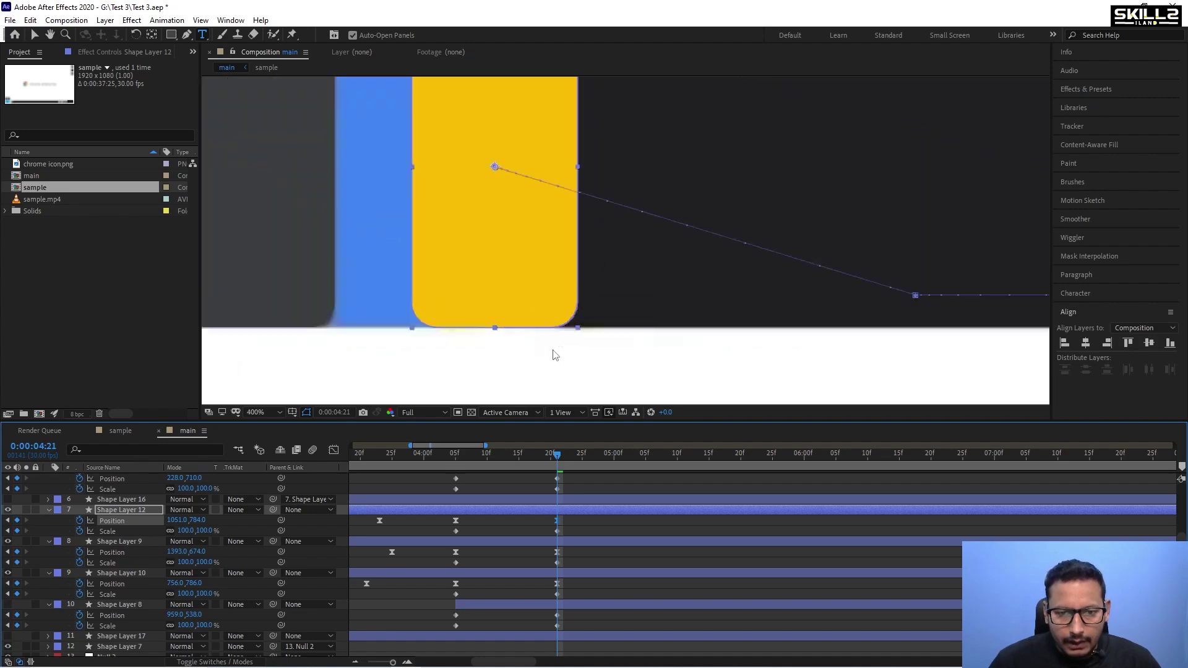
{"action": "scroll", "coordinate": [573, 358], "scroll_direction": "down", "scroll_amount": 6}
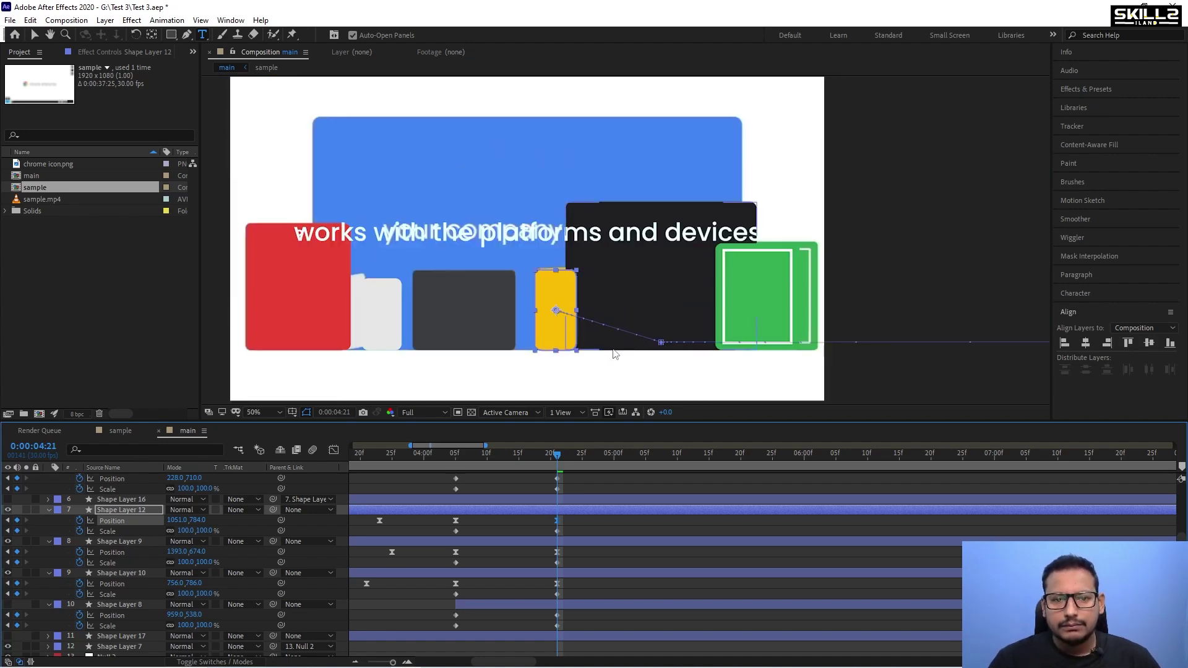
{"action": "scroll", "coordinate": [576, 362], "scroll_direction": "down", "scroll_amount": 2}
{"action": "scroll", "coordinate": [588, 346], "scroll_direction": "up", "scroll_amount": 2}
{"action": "key", "text": "ctrl+s"}
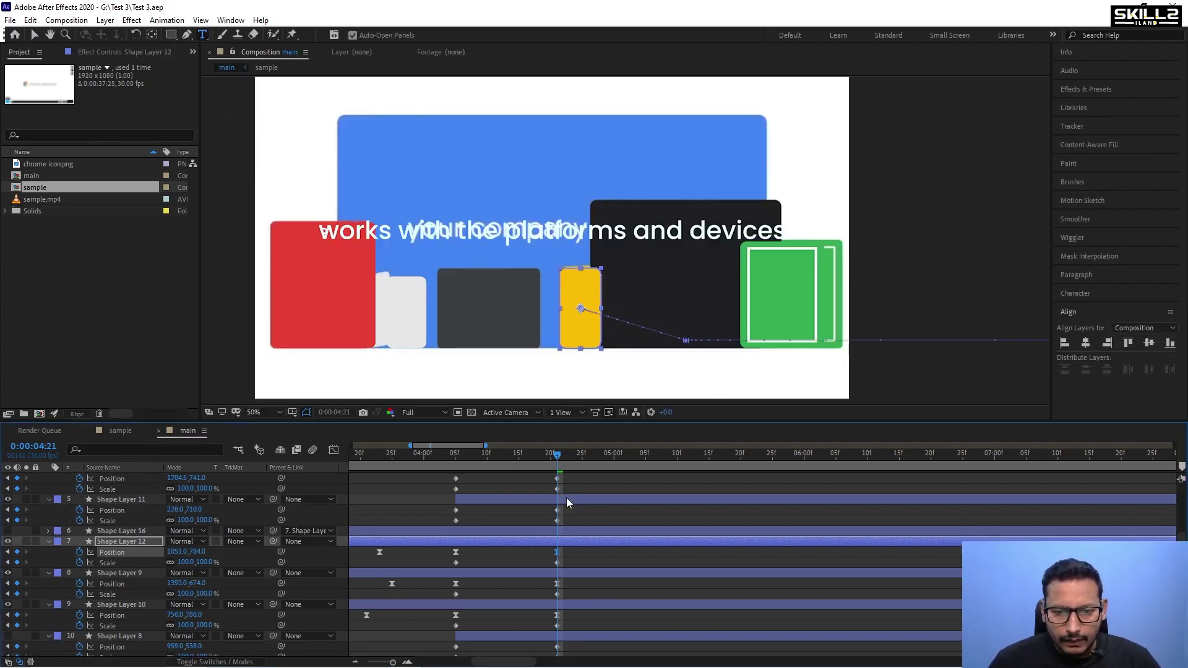
Preview the device transition around 4:21 and return the playhead to the shapes' first keyframes at 4:05.
{"action": "scroll", "coordinate": [566, 513], "scroll_direction": "up", "scroll_amount": 4}
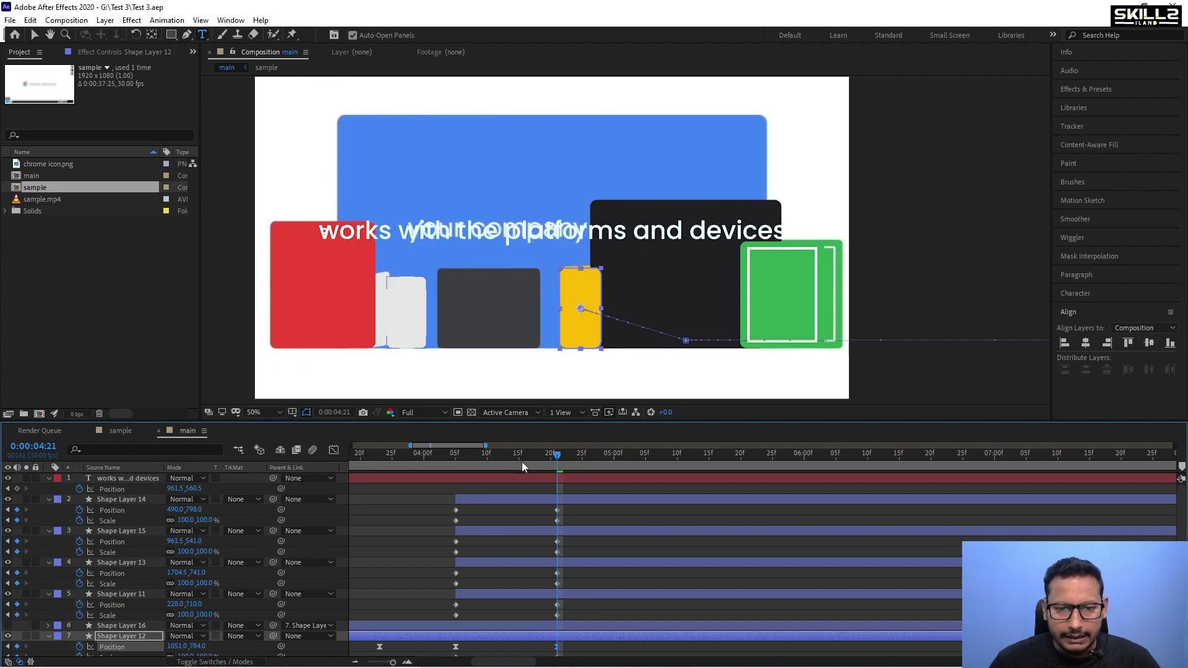
{"action": "left_click_drag", "start_coordinate": [522, 462], "coordinate": [557, 473]}
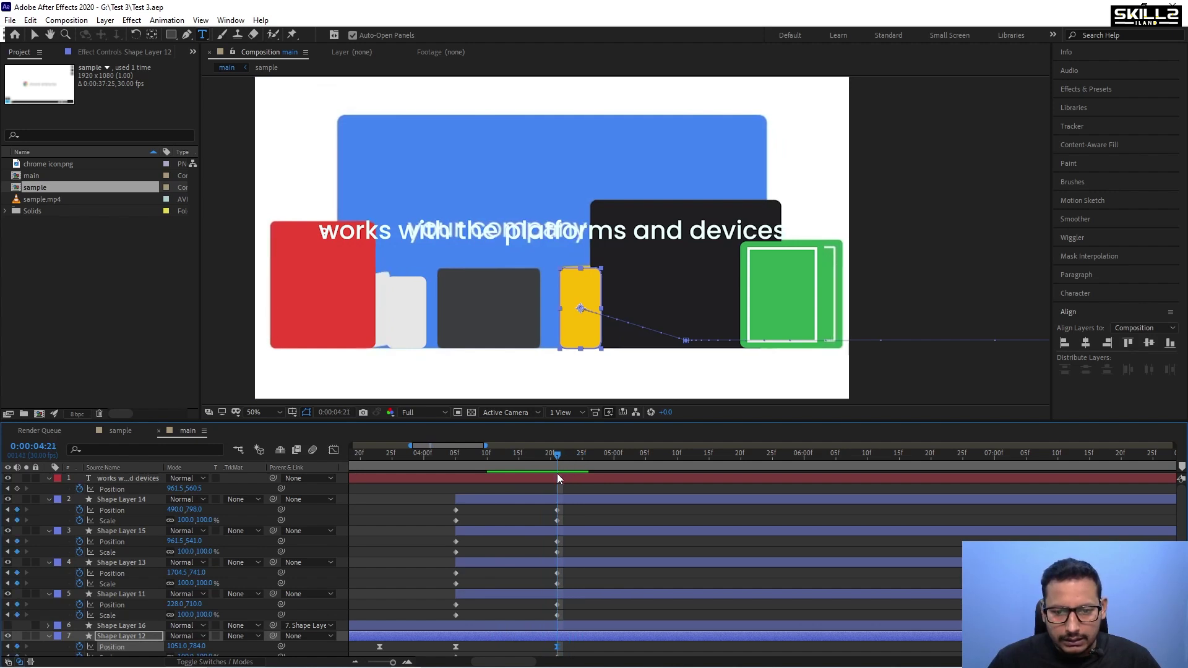
{"action": "left_click", "coordinate": [469, 459]}
{"action": "left_click_drag", "start_coordinate": [469, 458], "coordinate": [457, 463]}
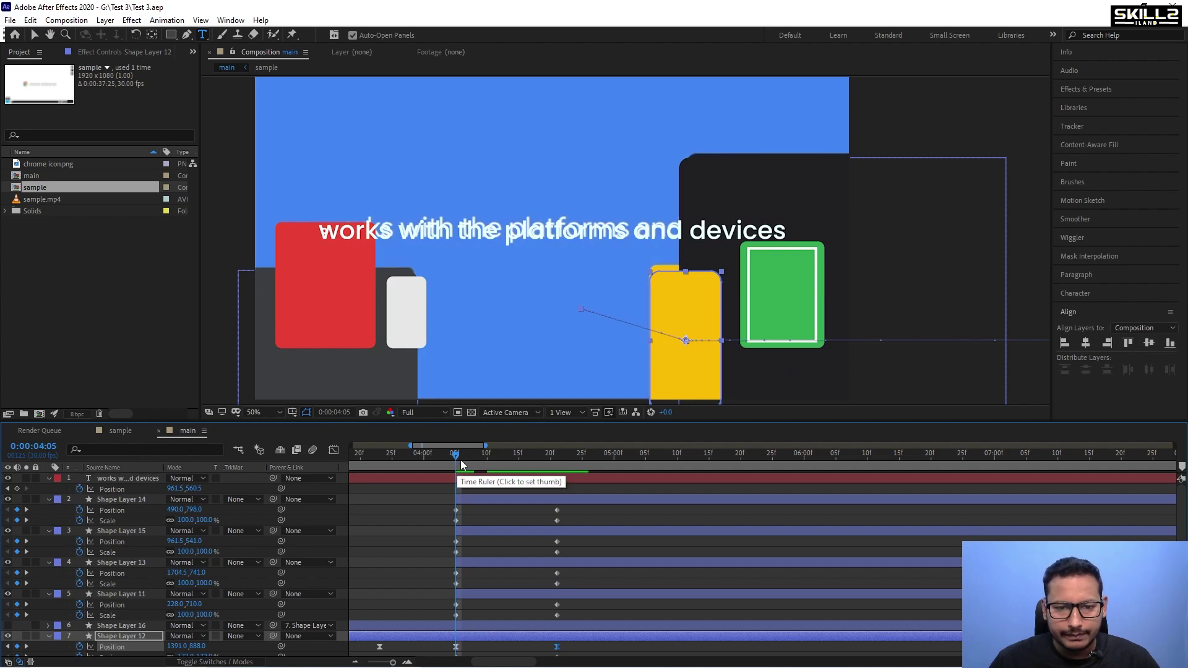
{"action": "left_click", "coordinate": [461, 460]}
{"action": "left_click_drag", "start_coordinate": [461, 464], "coordinate": [457, 465]}
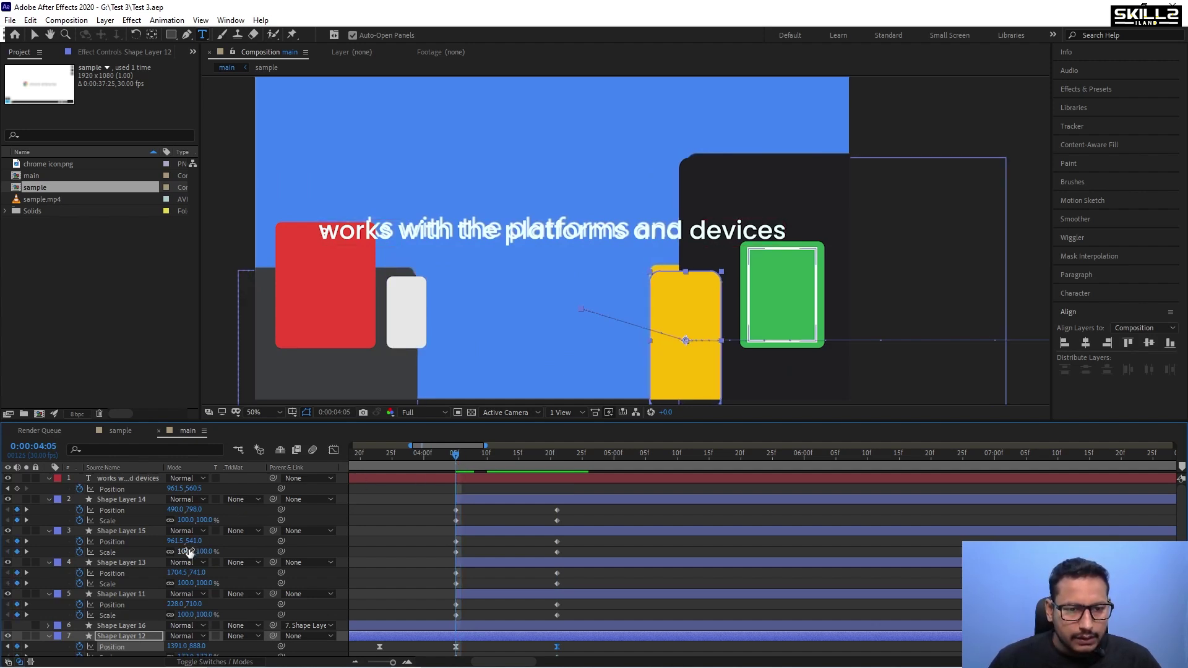
Try to scale Shape Layers 14, 15, 13 and 11 together to 129% at 4:05, and undo the change.
{"action": "left_click", "coordinate": [530, 494]}
{"action": "left_click", "coordinate": [529, 498]}
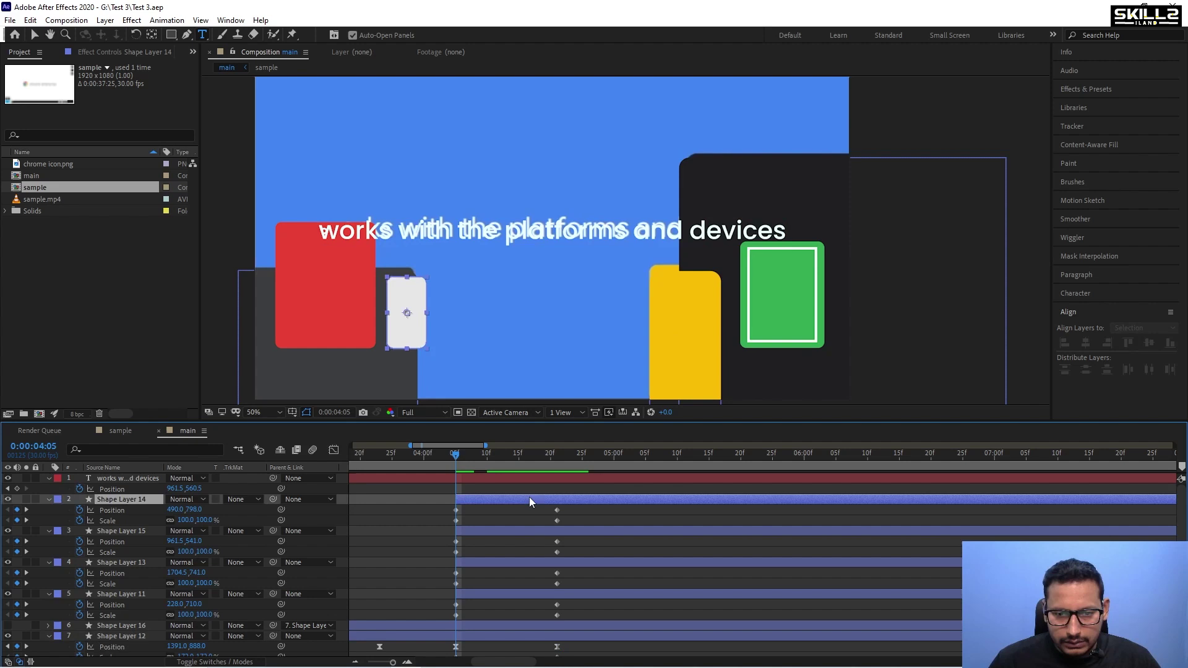
{"action": "left_click", "coordinate": [502, 593], "text": "shift"}
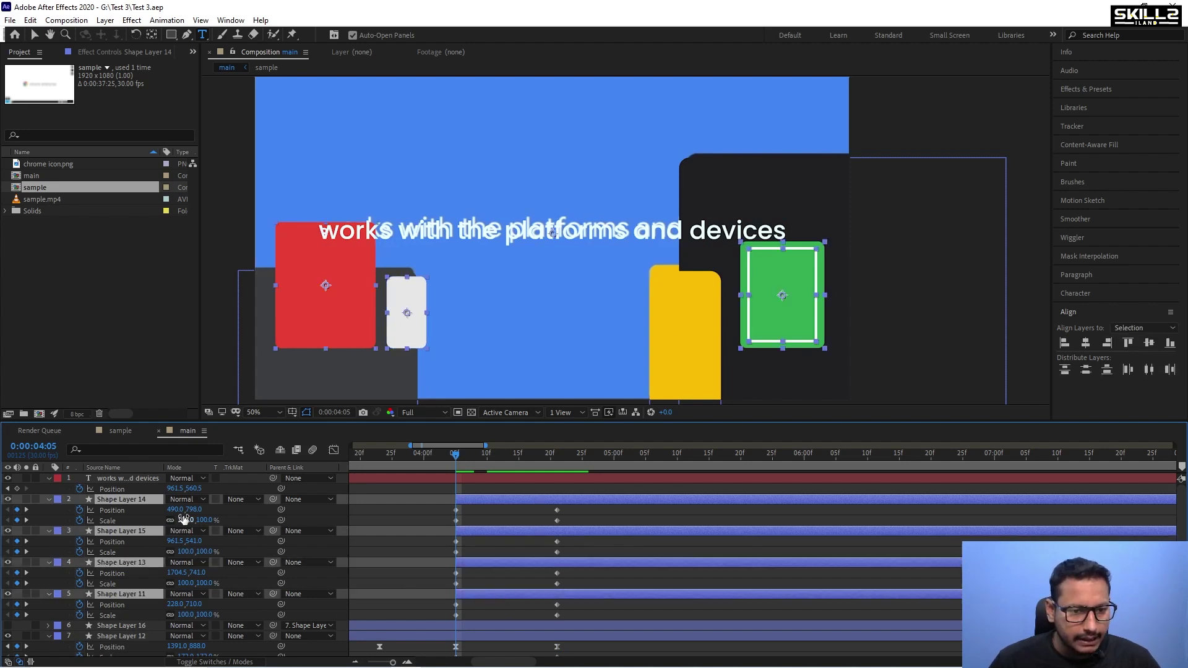
{"action": "left_click_drag", "start_coordinate": [185, 522], "coordinate": [203, 520]}
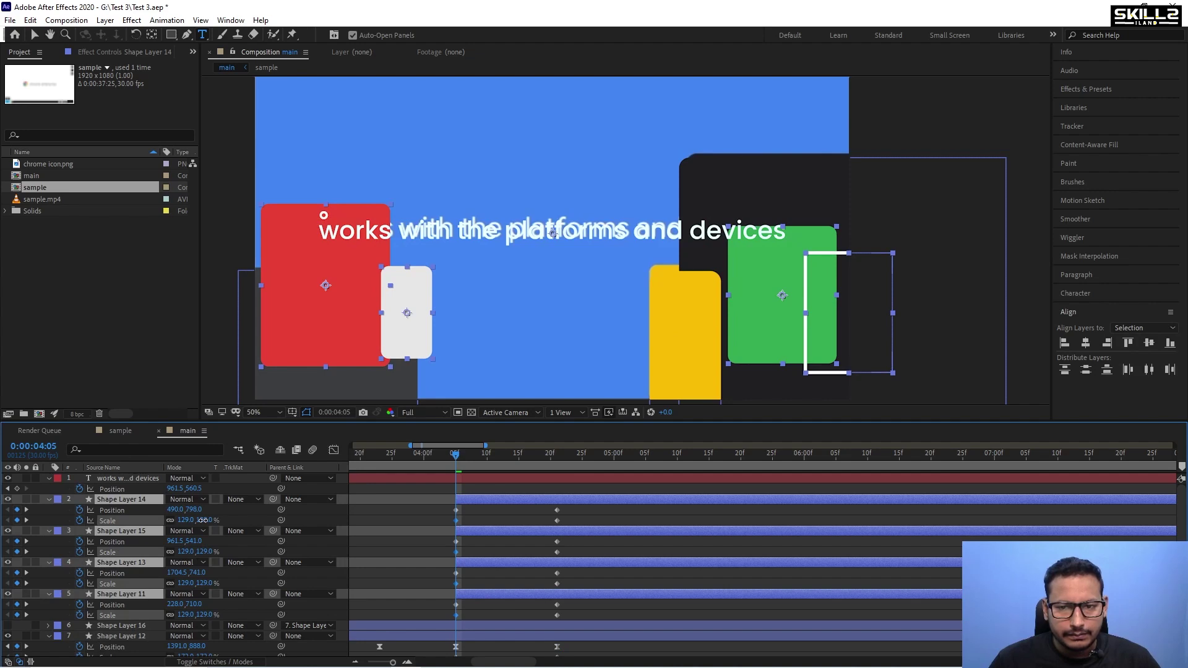
{"action": "key", "text": "ctrl+z"}
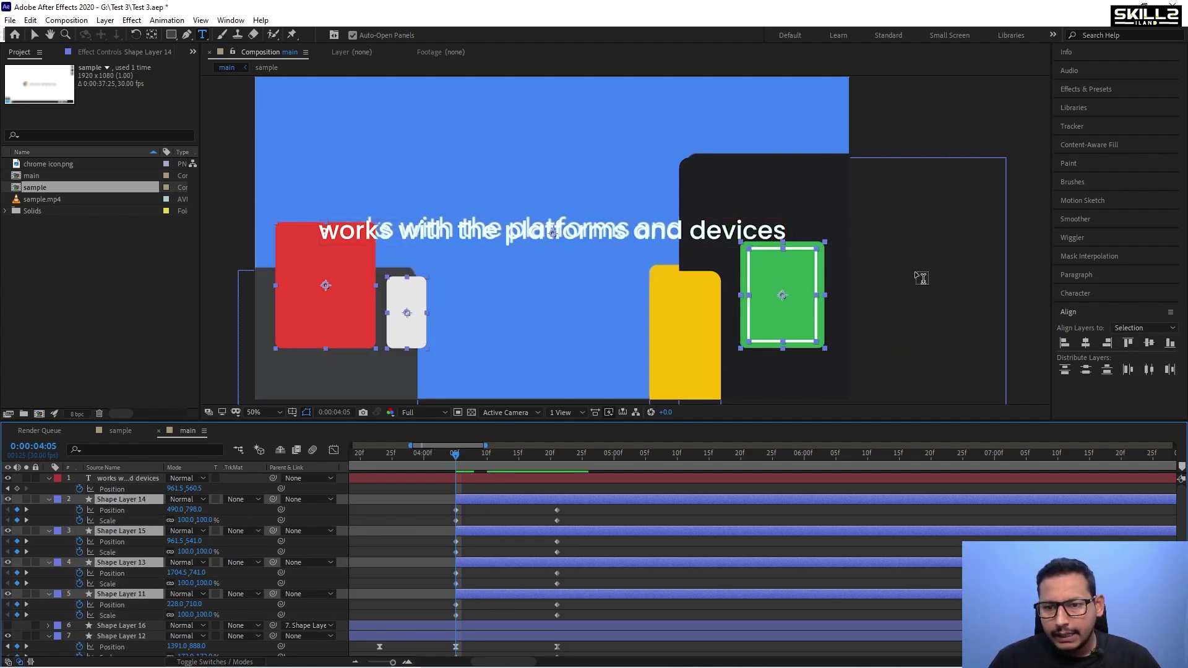
{"action": "left_click", "coordinate": [478, 505]}
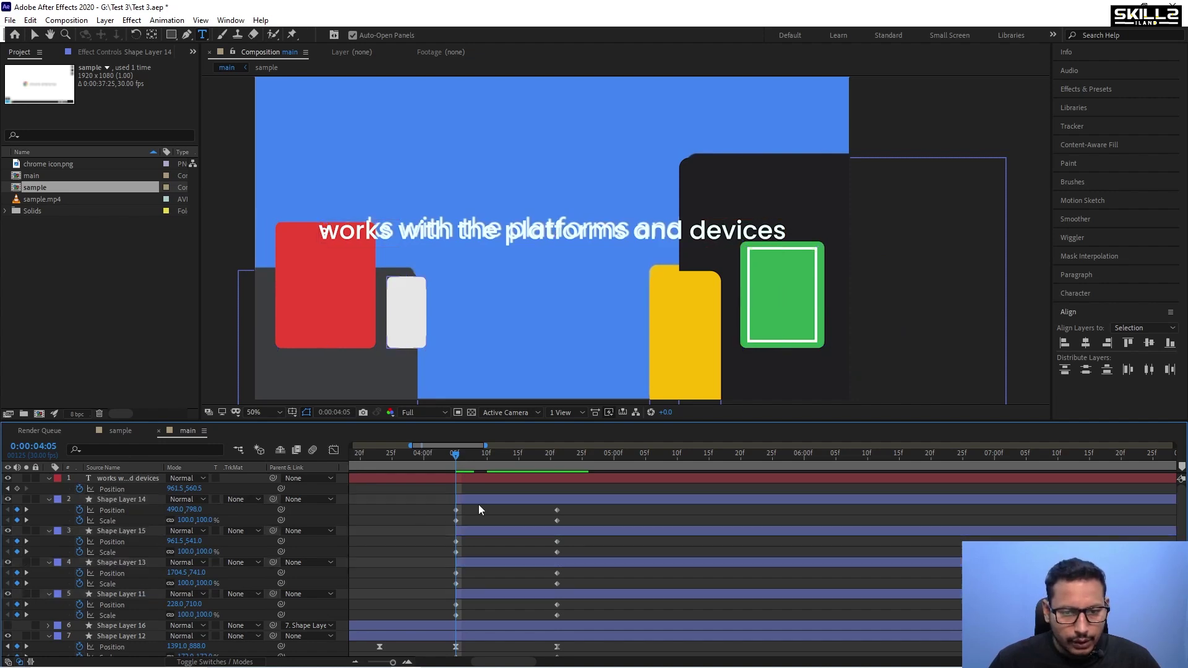
Parent Shape Layer 15, the white outline, to Shape Layer 13, the green device.
{"action": "left_click", "coordinate": [488, 500]}
{"action": "left_click", "coordinate": [474, 531]}
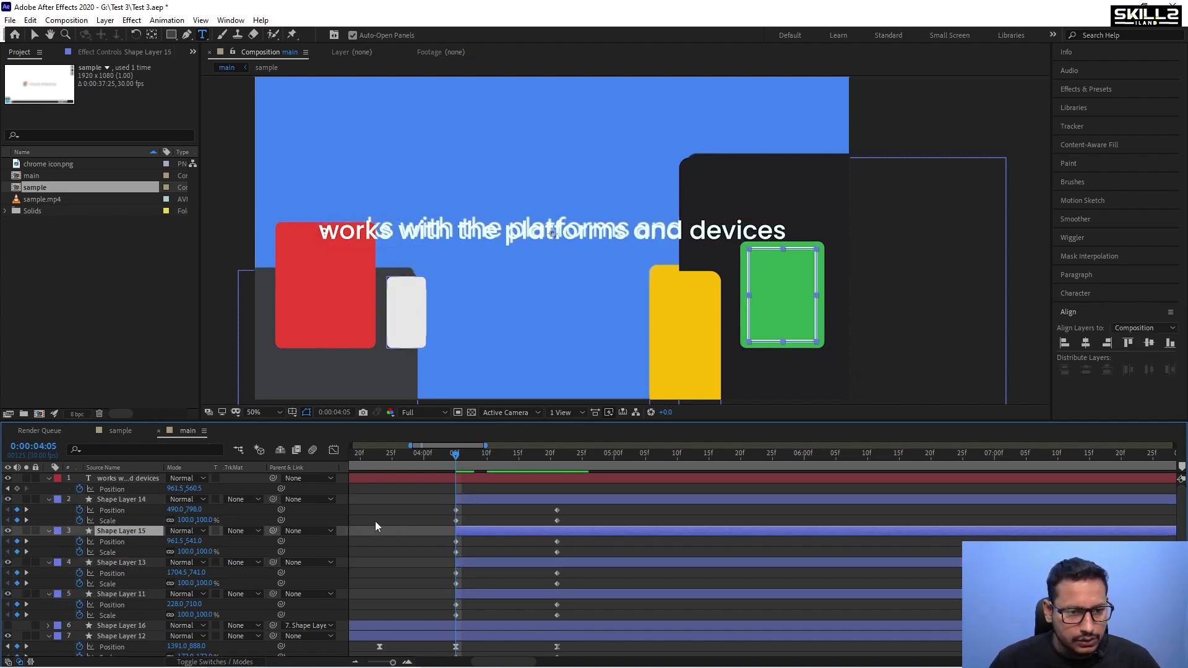
{"action": "left_click", "coordinate": [131, 562]}
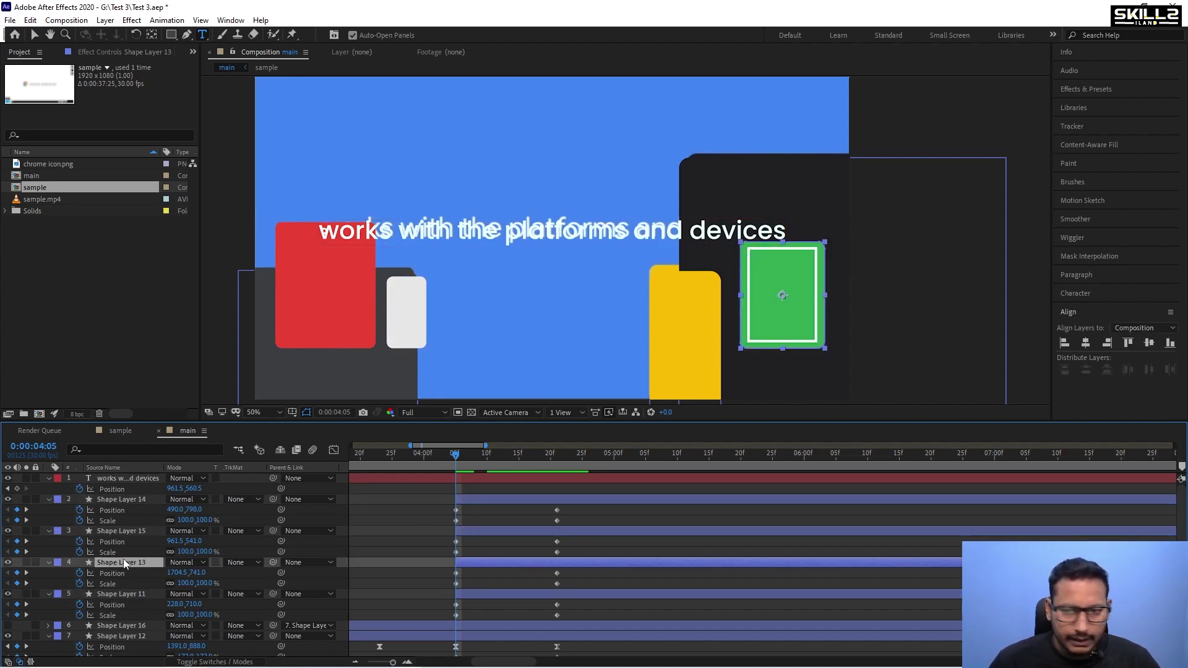
{"action": "left_click", "coordinate": [128, 532]}
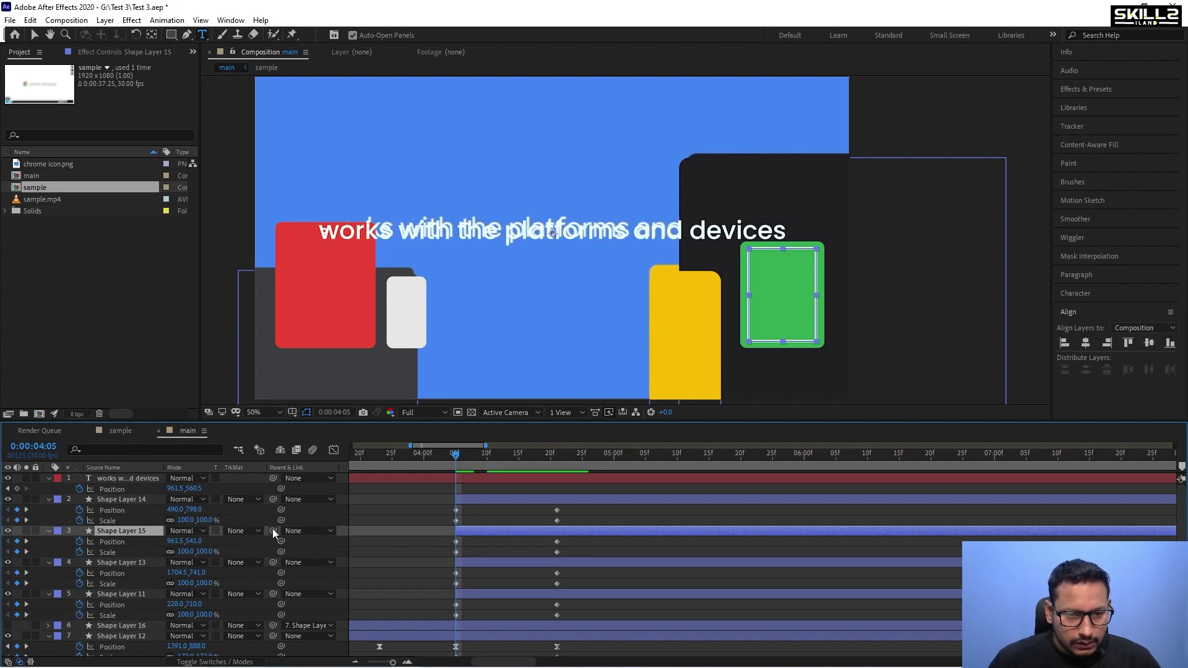
{"action": "left_click_drag", "start_coordinate": [274, 531], "coordinate": [113, 563]}
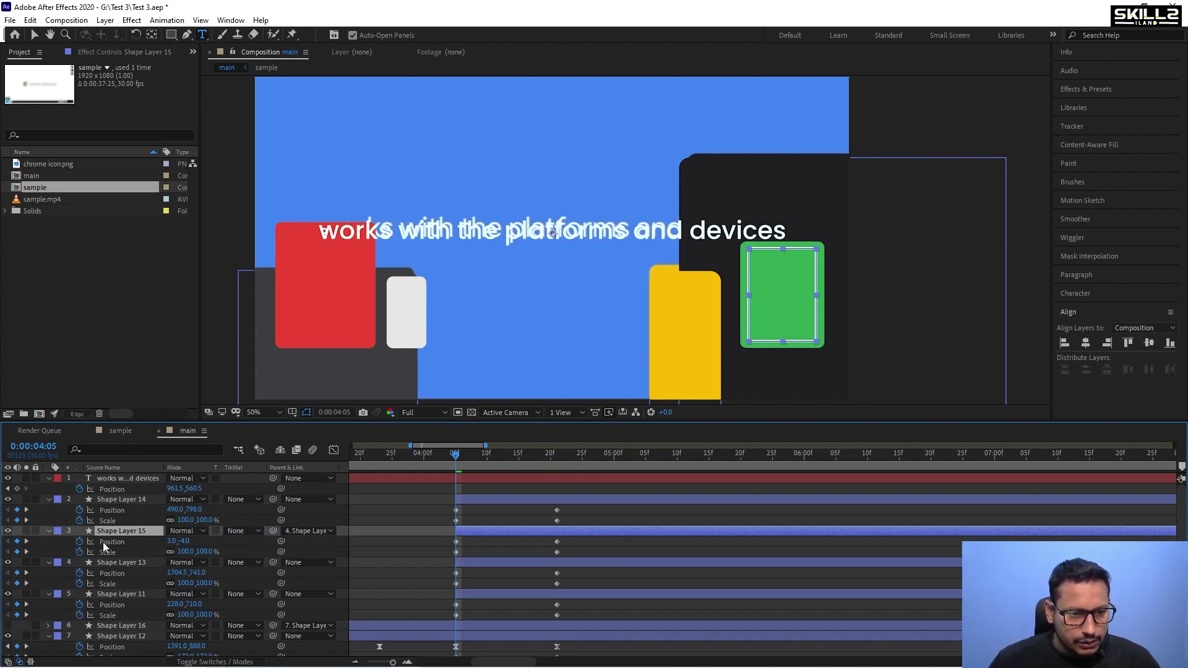
Remove all Position and Scale keyframes from Shape Layer 15 and collapse its properties.
{"action": "left_click", "coordinate": [79, 542]}
{"action": "left_click", "coordinate": [79, 551]}
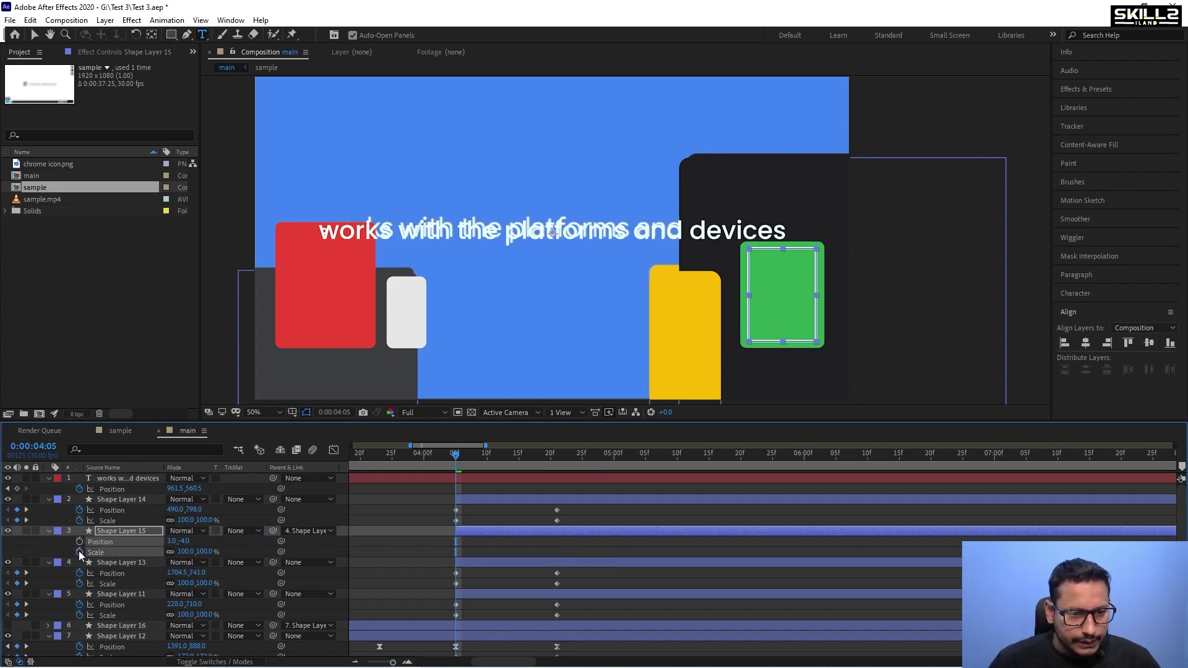
{"action": "left_click", "coordinate": [49, 531]}
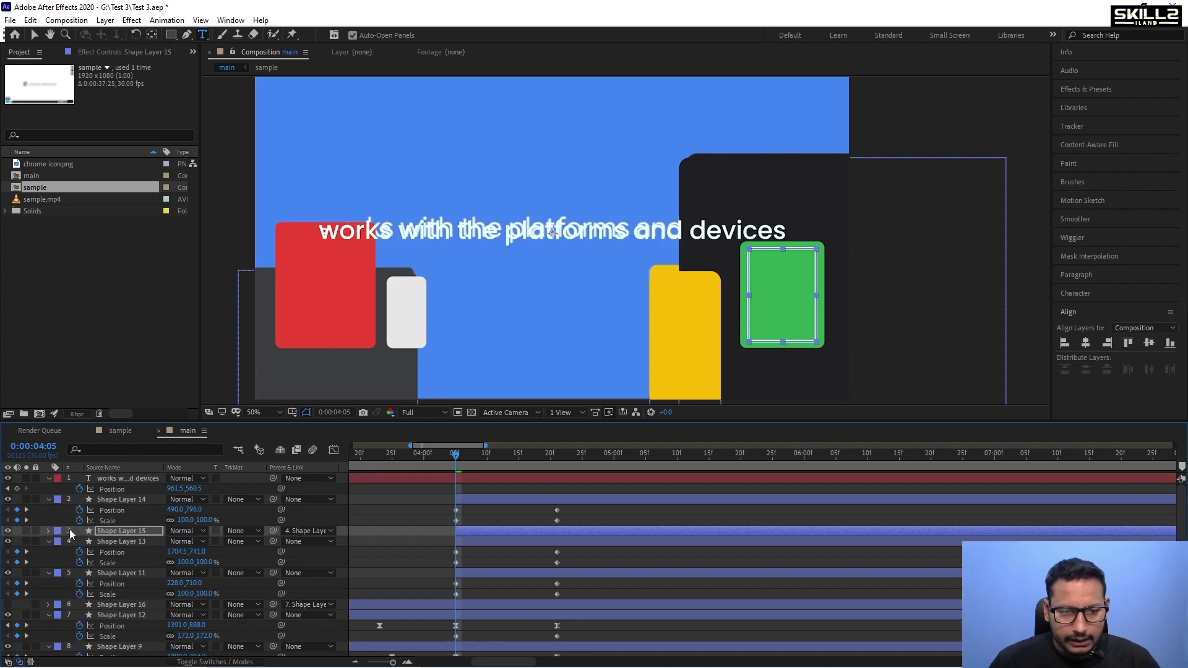
At 4:05, scale Shape Layer 13 to 131% and move it beyond the frame's right edge to position 2144.5, 741, saving the project.
{"action": "left_click", "coordinate": [576, 543]}
{"action": "left_click_drag", "start_coordinate": [183, 565], "coordinate": [205, 566]}
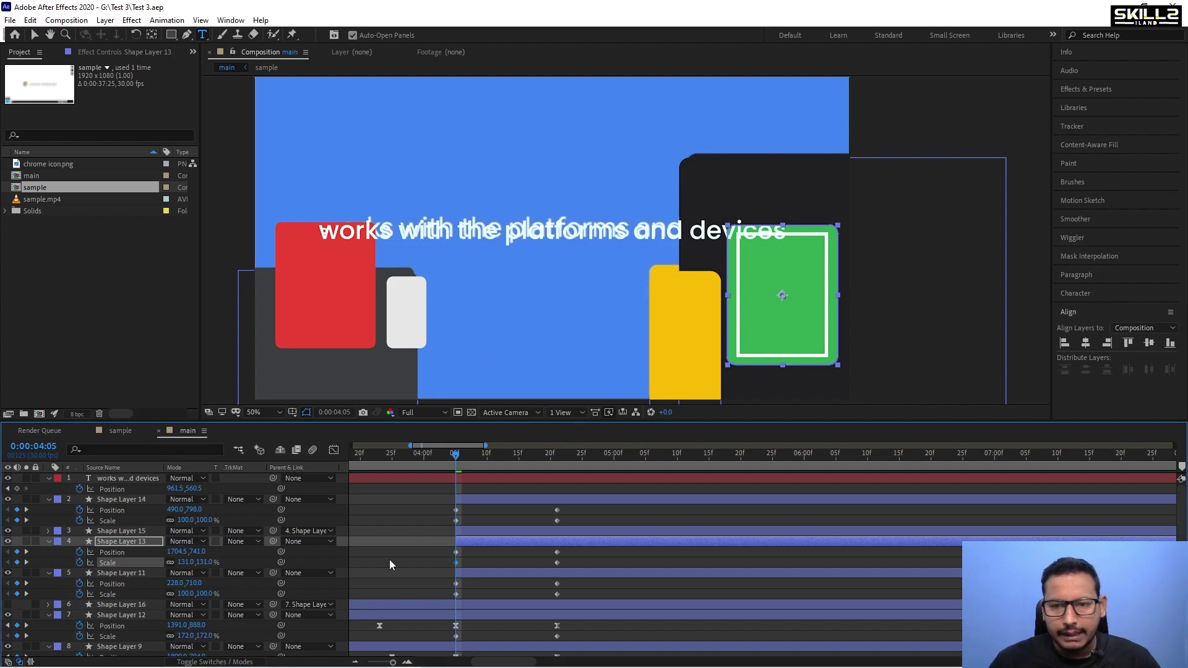
{"action": "key", "text": "shift+Right"}
{"action": "key", "text": "shift+Right"}
{"action": "key", "text": "shift+Right"}
{"action": "key", "text": "shift+Right"}
{"action": "key", "text": "shift+Right"}
{"action": "key", "text": "shift+Right"}
{"action": "key", "text": "shift+Right"}
{"action": "key", "text": "shift+Right"}
{"action": "key", "text": "shift+Right"}
{"action": "key", "text": "shift+Right"}
{"action": "key", "text": "shift+Right"}
{"action": "key", "text": "shift+Right"}
{"action": "key", "text": "shift+Right"}
{"action": "key", "text": "shift+Right"}
{"action": "key", "text": "shift+Right"}
{"action": "key", "text": "shift+Right"}
{"action": "key", "text": "shift+Right"}
{"action": "key", "text": "shift+Right"}
{"action": "key", "text": "shift+Right"}
{"action": "key", "text": "shift+Right"}
{"action": "key", "text": "shift+Right"}
{"action": "key", "text": "shift+Right"}
{"action": "key", "text": "shift+Right"}
{"action": "key", "text": "shift+Right"}
{"action": "key", "text": "shift+Right"}
{"action": "key", "text": "shift+Right"}
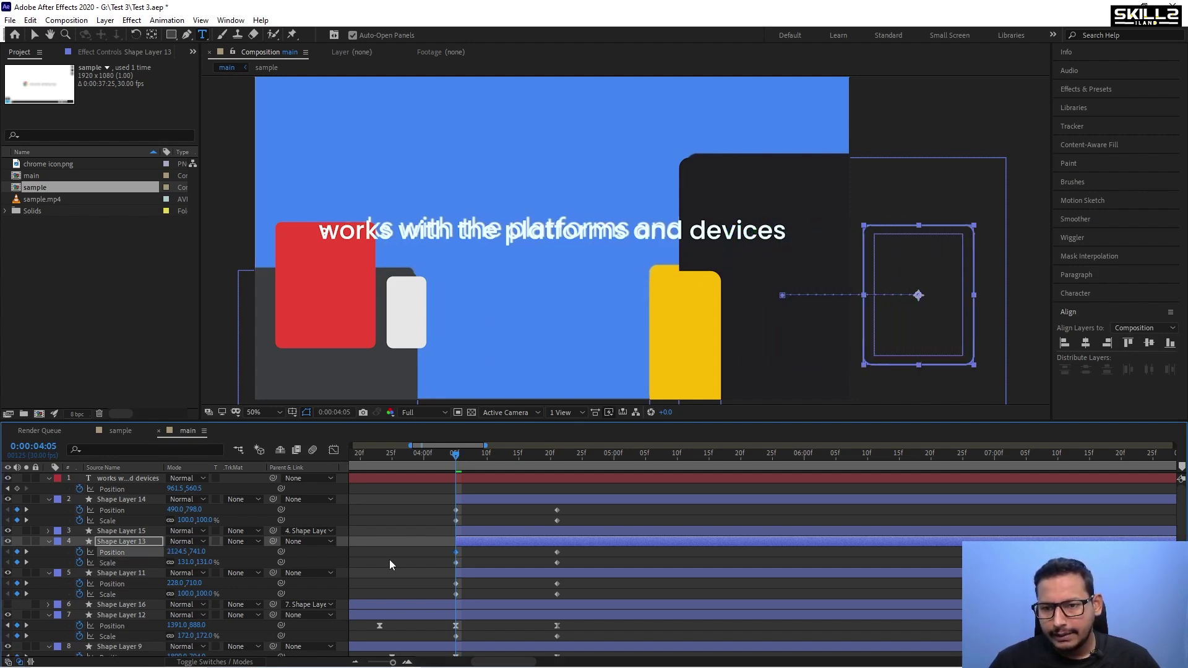
{"action": "key", "text": "shift+Left"}
{"action": "key", "text": "shift+Left"}
{"action": "key", "text": "ctrl+s"}
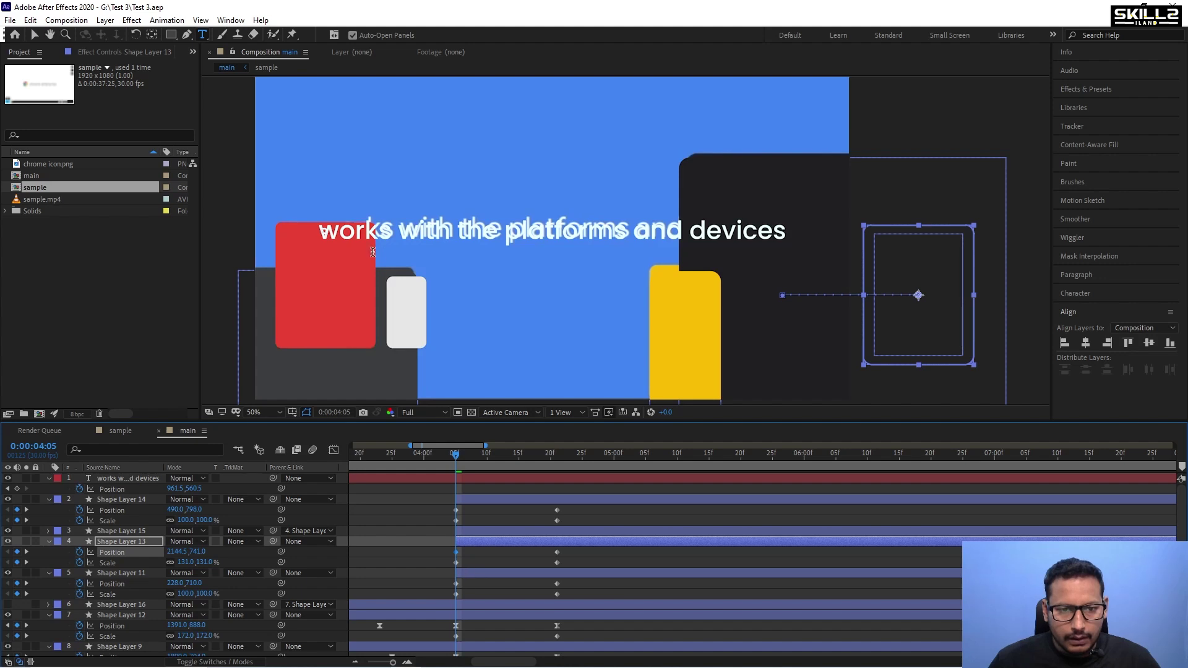
Set the Scale of the red device, Shape Layer 11, to 159% at 4:05.
{"action": "key", "text": "v"}
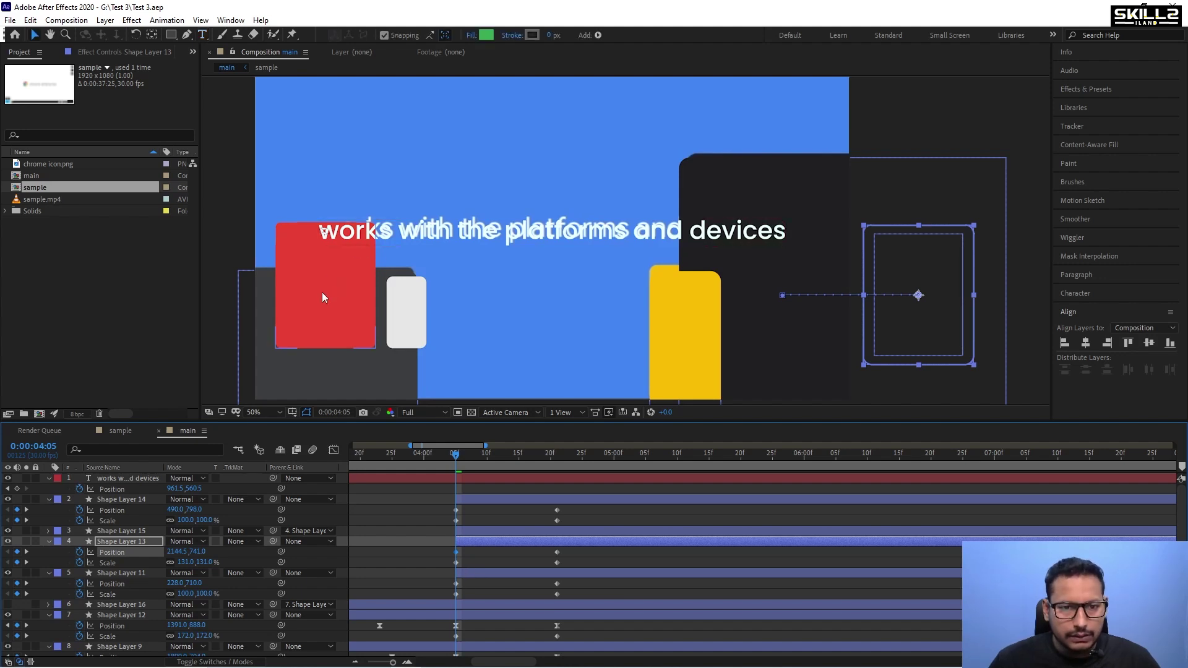
{"action": "left_click", "coordinate": [323, 289]}
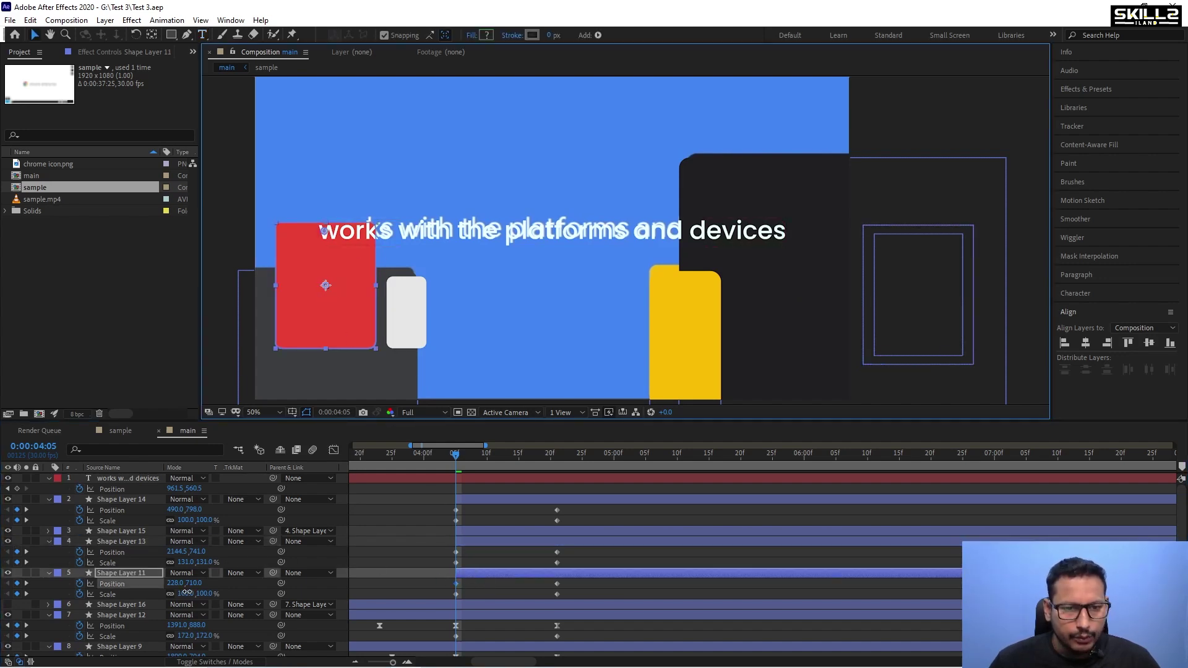
{"action": "left_click_drag", "start_coordinate": [190, 594], "coordinate": [220, 592]}
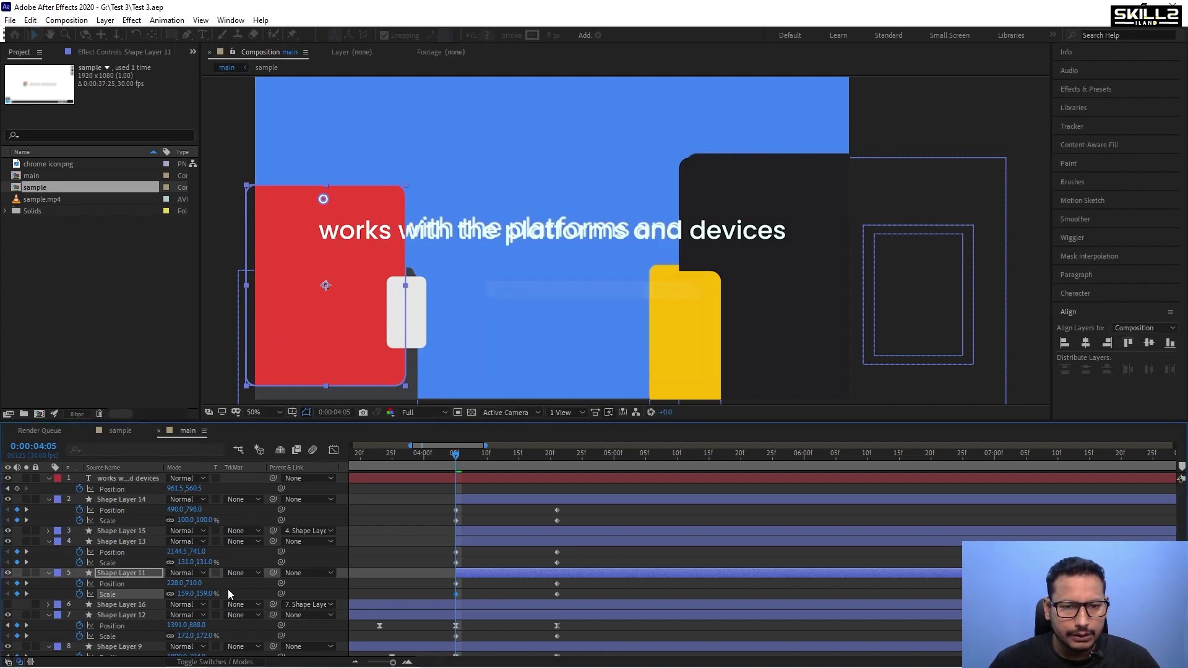
Move Shape Layer 11 at 4:05 beyond the frame's left edge to position -312, 710 and save the project.
{"action": "key", "text": "shift+Left"}
{"action": "key", "text": "shift+Left"}
{"action": "key", "text": "shift+Left"}
{"action": "key", "text": "shift+Left"}
{"action": "key", "text": "shift+Left"}
{"action": "key", "text": "shift+Left"}
{"action": "key", "text": "shift+Left"}
{"action": "key", "text": "shift+Left"}
{"action": "key", "text": "shift+Left"}
{"action": "key", "text": "shift+Left"}
{"action": "key", "text": "shift+Left"}
{"action": "key", "text": "shift+Left"}
{"action": "key", "text": "shift+Left"}
{"action": "key", "text": "shift+Left"}
{"action": "key", "text": "shift+Left"}
{"action": "key", "text": "shift+Left"}
{"action": "key", "text": "shift+Left"}
{"action": "key", "text": "shift+Left"}
{"action": "key", "text": "shift+Left"}
{"action": "key", "text": "shift+Left"}
{"action": "key", "text": "shift+Left"}
{"action": "key", "text": "shift+Left"}
{"action": "key", "text": "shift+Left"}
{"action": "key", "text": "shift+Left"}
{"action": "key", "text": "shift+Left"}
{"action": "key", "text": "shift+Left"}
{"action": "key", "text": "shift+Left"}
{"action": "key", "text": "shift+Left"}
{"action": "key", "text": "shift+Left"}
{"action": "key", "text": "shift+Left"}
{"action": "key", "text": "shift+Left"}
{"action": "key", "text": "shift+Left"}
{"action": "key", "text": "shift+Left"}
{"action": "key", "text": "shift+Left"}
{"action": "key", "text": "shift+Left"}
{"action": "key", "text": "shift+Left"}
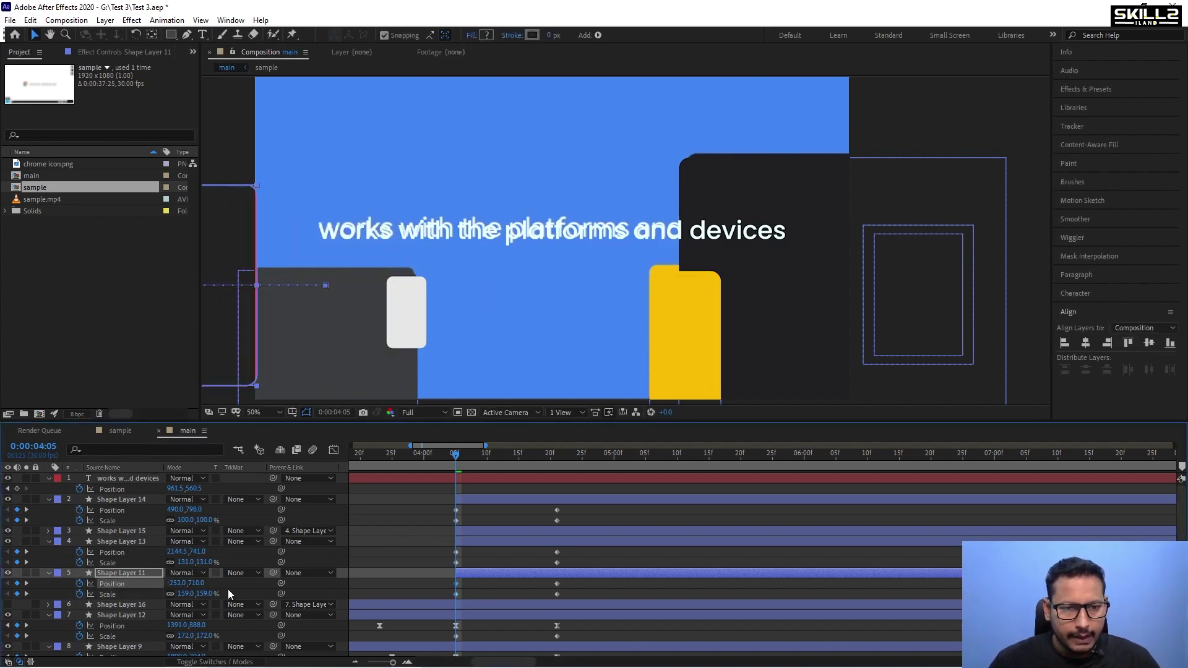
{"action": "key", "text": "ctrl+s"}
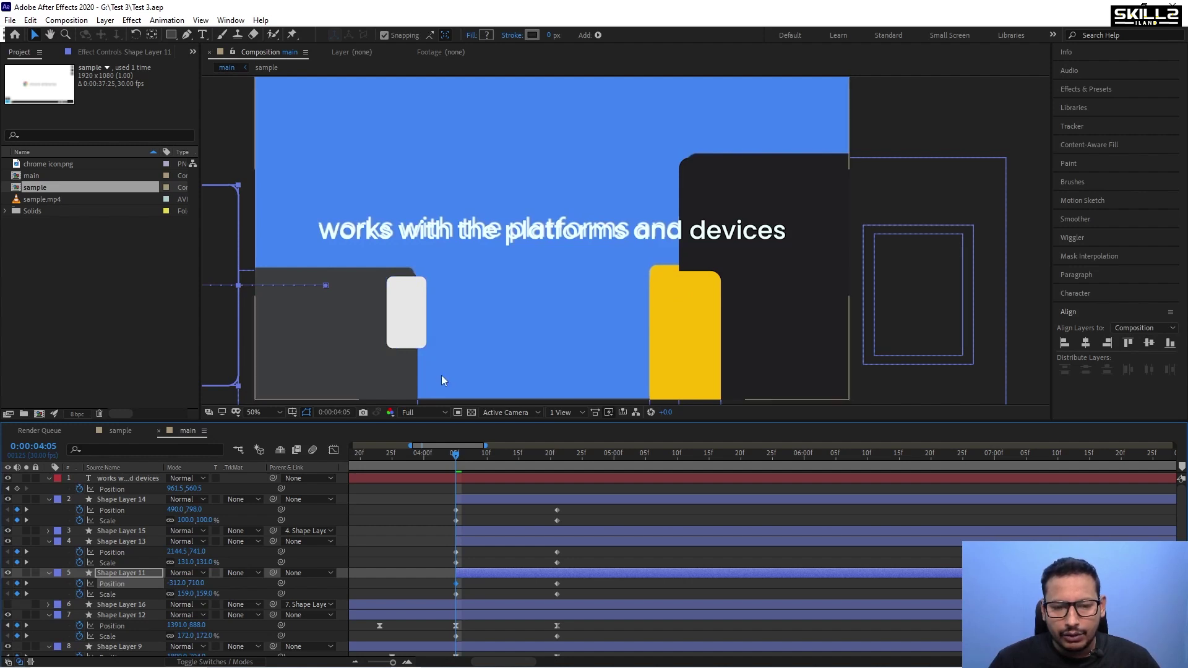
Scrub the timeline from 4:05 to 4:19 to check how the red and green devices move into the frame.
{"action": "left_click", "coordinate": [488, 461]}
{"action": "left_click_drag", "start_coordinate": [489, 460], "coordinate": [545, 462]}
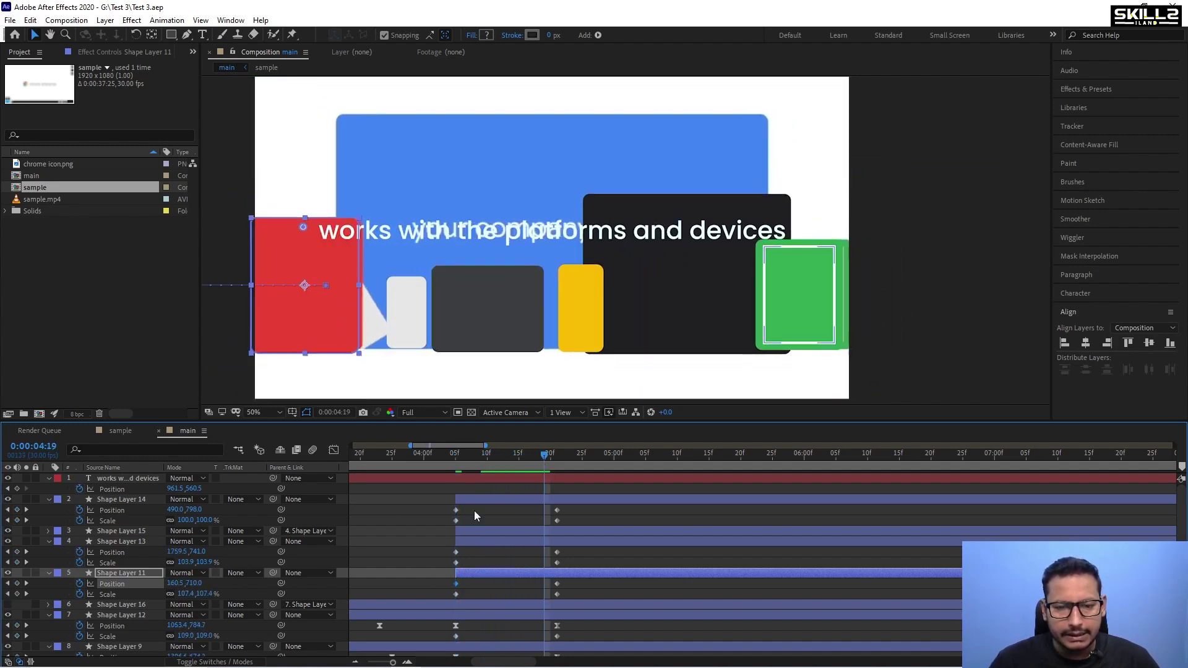
At 4:05, set the Scale of the white device, Shape Layer 14, to 175%.
{"action": "left_click_drag", "start_coordinate": [488, 456], "coordinate": [458, 470]}
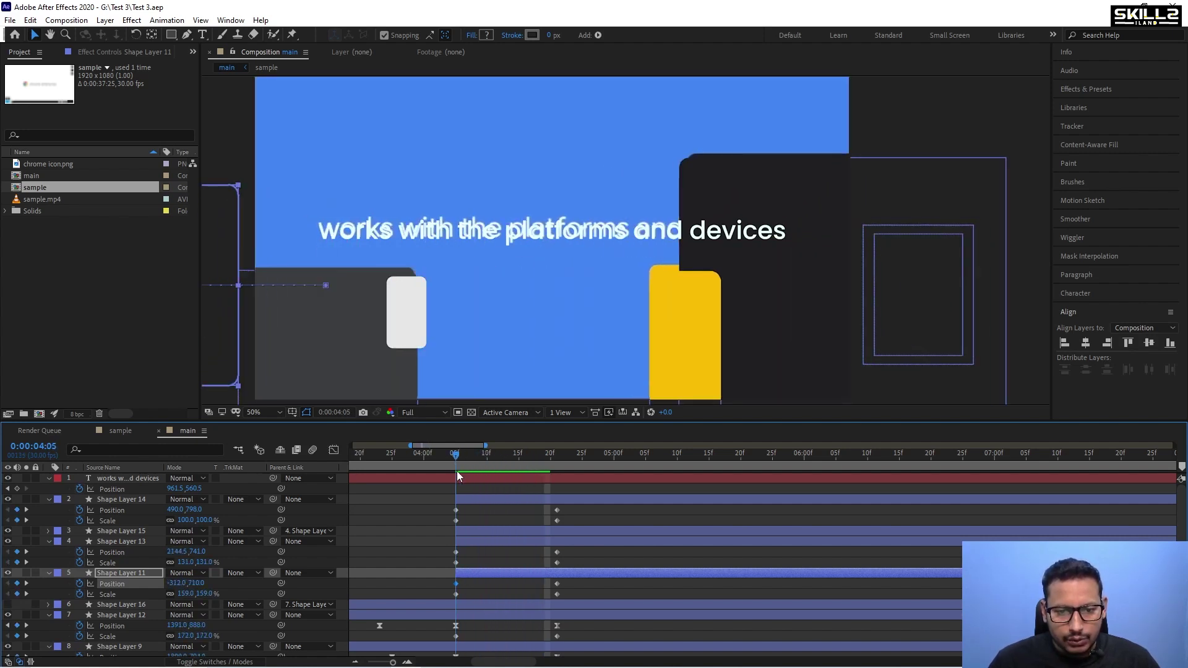
{"action": "left_click", "coordinate": [477, 541]}
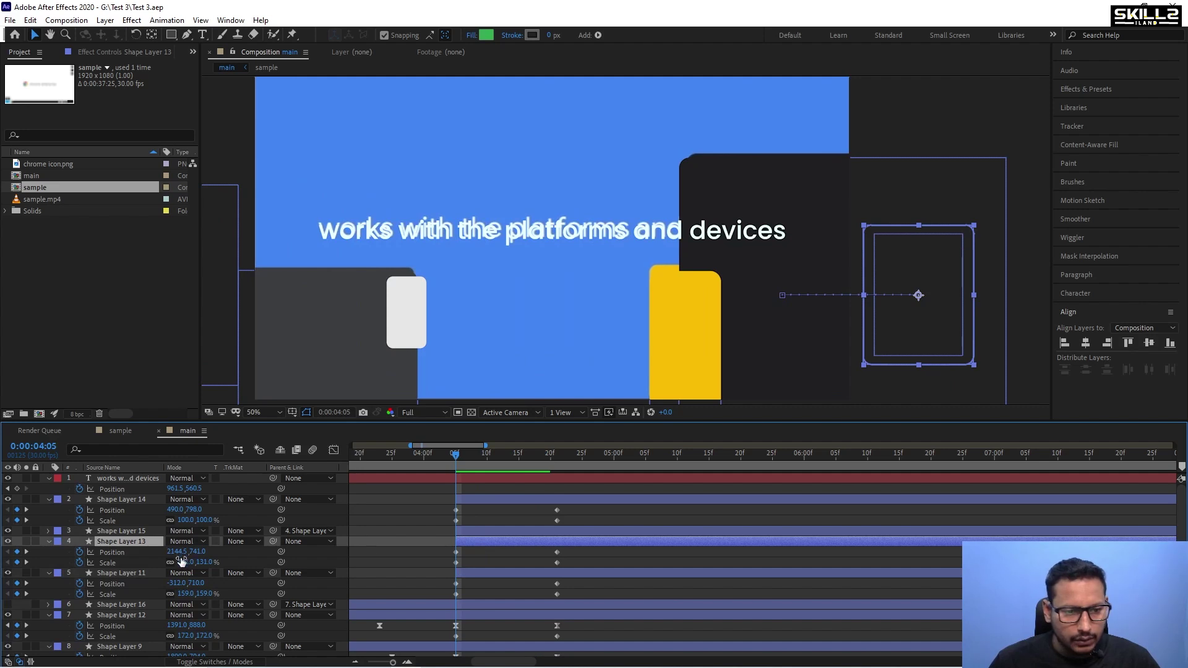
{"action": "left_click", "coordinate": [405, 323]}
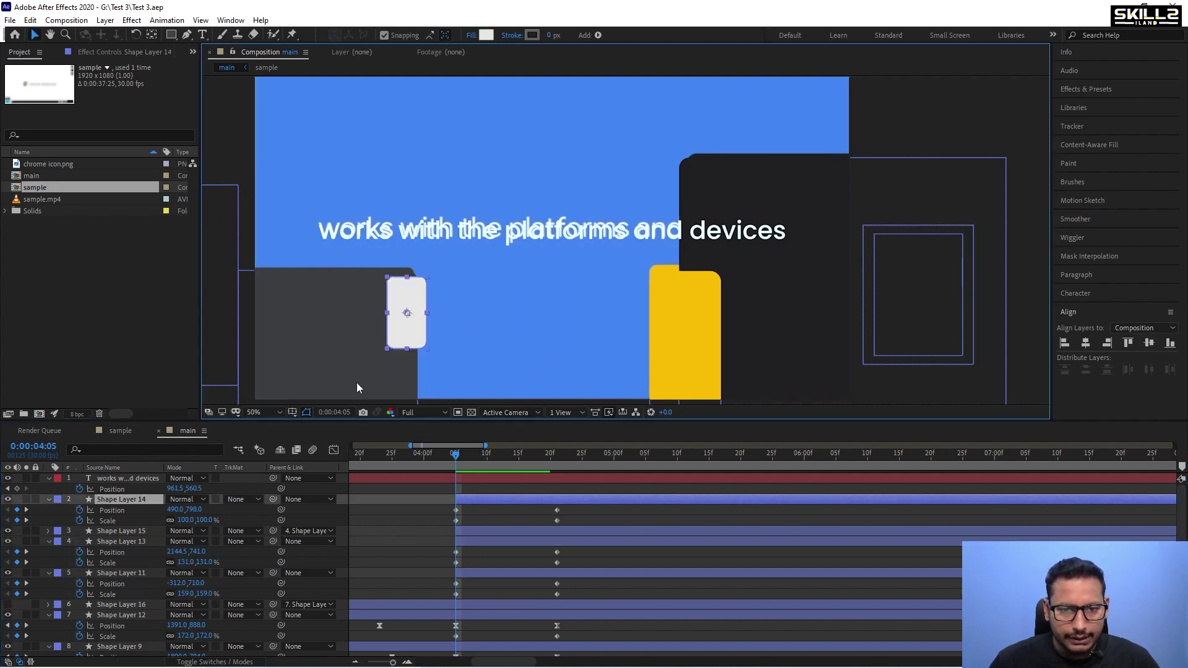
{"action": "left_click_drag", "start_coordinate": [176, 518], "coordinate": [229, 515]}
Move Shape Layer 14 at 4:05 beyond the frame's left edge to position -190, 798 and save the project.
{"action": "key", "text": "shift+Left"}
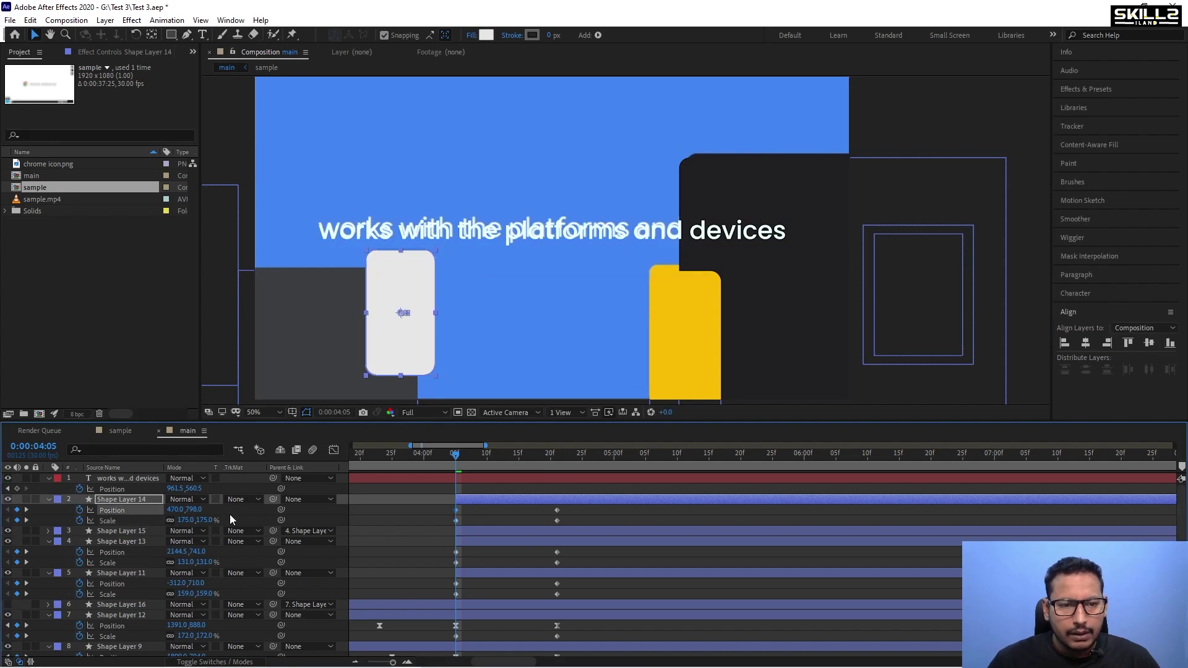
{"action": "key", "text": "shift+Left"}
{"action": "key", "text": "shift+Left"}
{"action": "key", "text": "shift+Left"}
{"action": "key", "text": "shift+Left"}
{"action": "key", "text": "shift+Left"}
{"action": "key", "text": "shift+Left"}
{"action": "key", "text": "shift+Left"}
{"action": "key", "text": "shift+Left"}
{"action": "key", "text": "shift+Left"}
{"action": "key", "text": "shift+Left"}
{"action": "key", "text": "shift+Left"}
{"action": "key", "text": "shift+Left"}
{"action": "key", "text": "shift+Left"}
{"action": "key", "text": "shift+Left"}
{"action": "key", "text": "shift+Left"}
{"action": "key", "text": "shift+Left"}
{"action": "key", "text": "shift+Left"}
{"action": "key", "text": "shift+Left"}
{"action": "key", "text": "shift+Left"}
{"action": "key", "text": "shift+Left"}
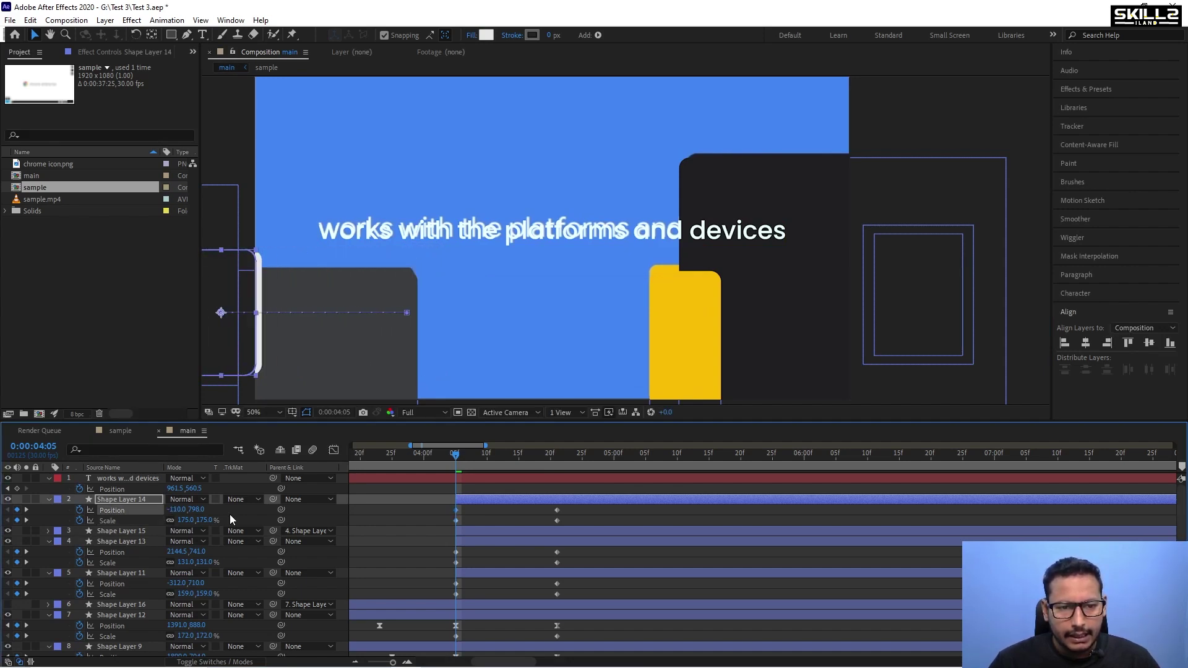
{"action": "key", "text": "shift+Left"}
{"action": "key", "text": "shift+Left"}
{"action": "key", "text": "shift+Left"}
{"action": "key", "text": "shift+Left"}
{"action": "key", "text": "shift+Left"}
{"action": "key", "text": "shift+Left"}
{"action": "key", "text": "shift+Left"}
{"action": "key", "text": "shift+Left"}
{"action": "key", "text": "ctrl+s"}
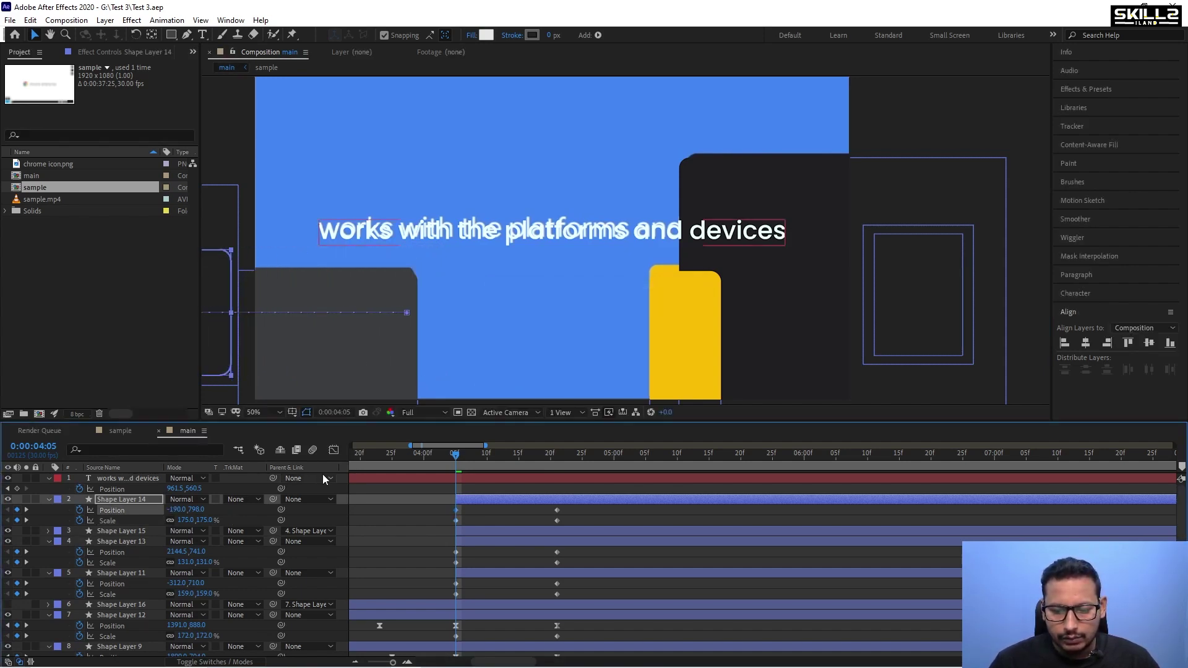
Check the white device's overlap around 4:14 and reorder Shape Layer 14 directly below the red device, Shape Layer 11.
{"action": "left_click_drag", "start_coordinate": [470, 456], "coordinate": [513, 510]}
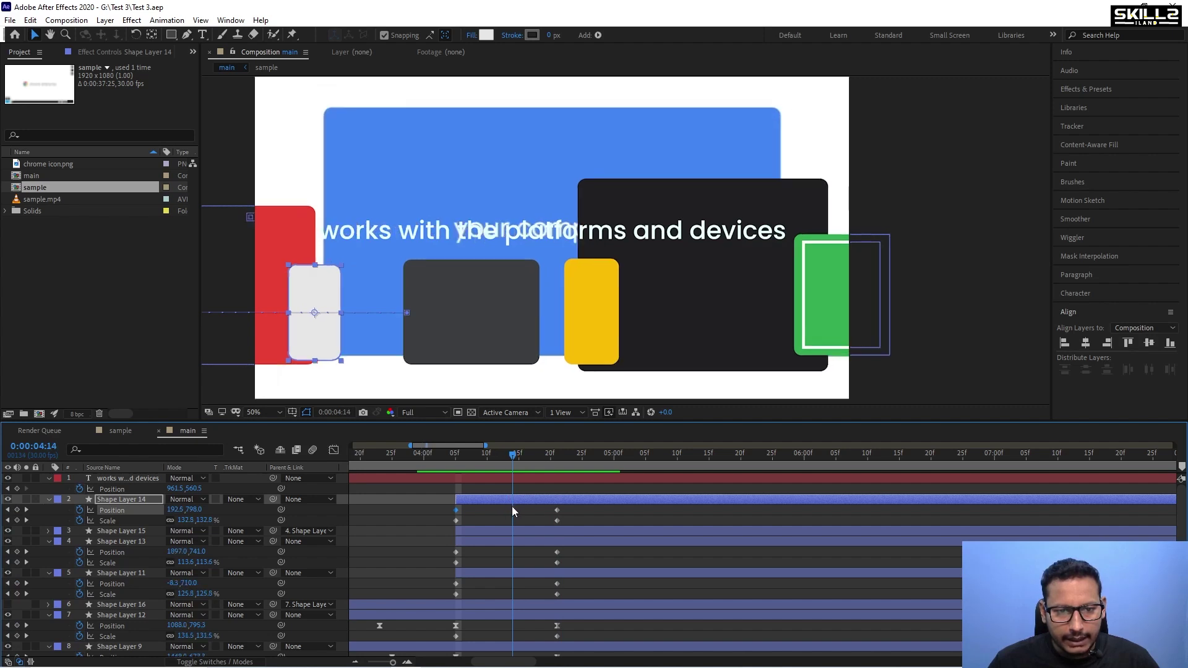
{"action": "scroll", "coordinate": [295, 316], "scroll_direction": "up", "scroll_amount": 2}
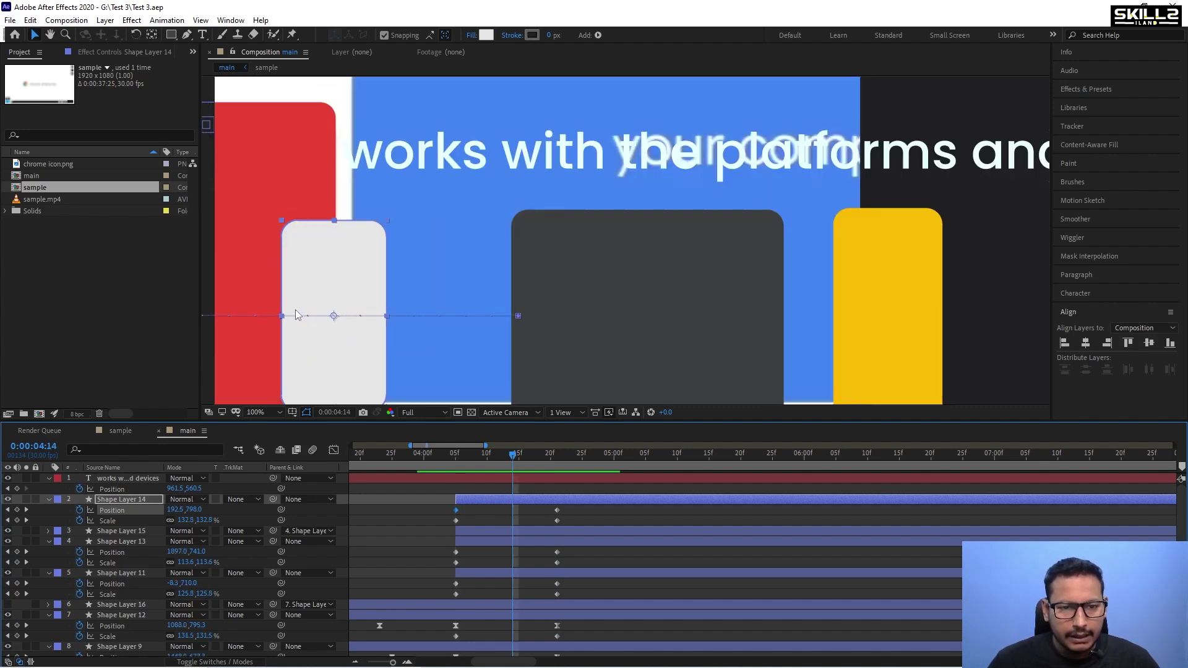
{"action": "scroll", "coordinate": [307, 313], "scroll_direction": "down", "scroll_amount": 2}
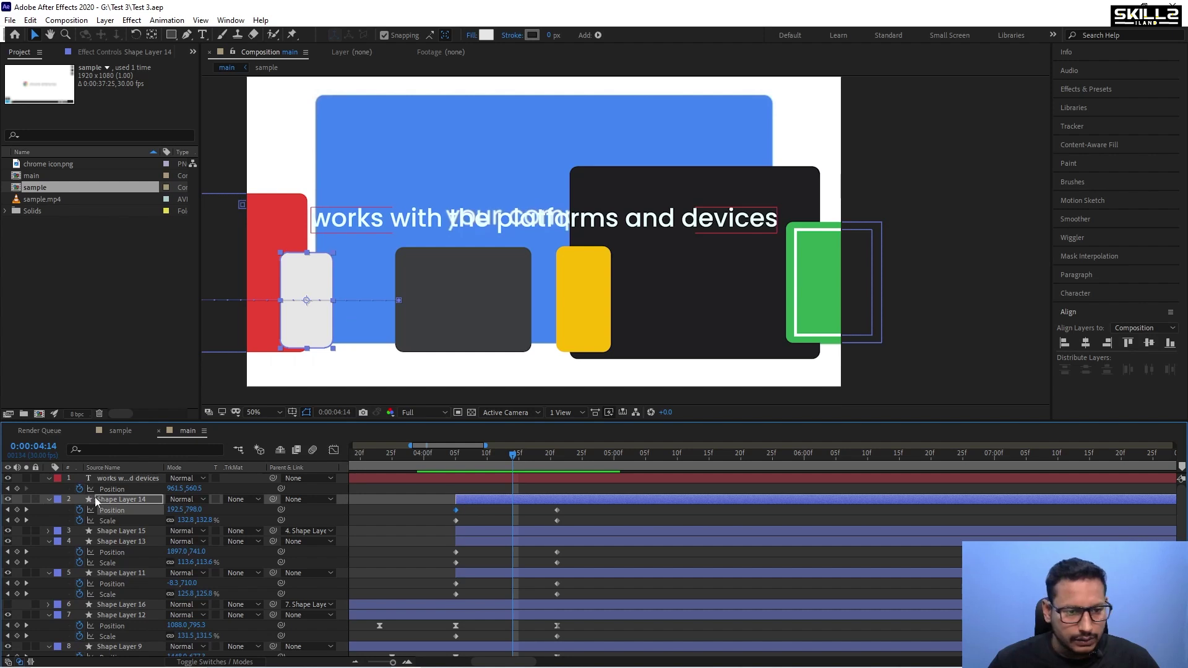
{"action": "left_click", "coordinate": [481, 573]}
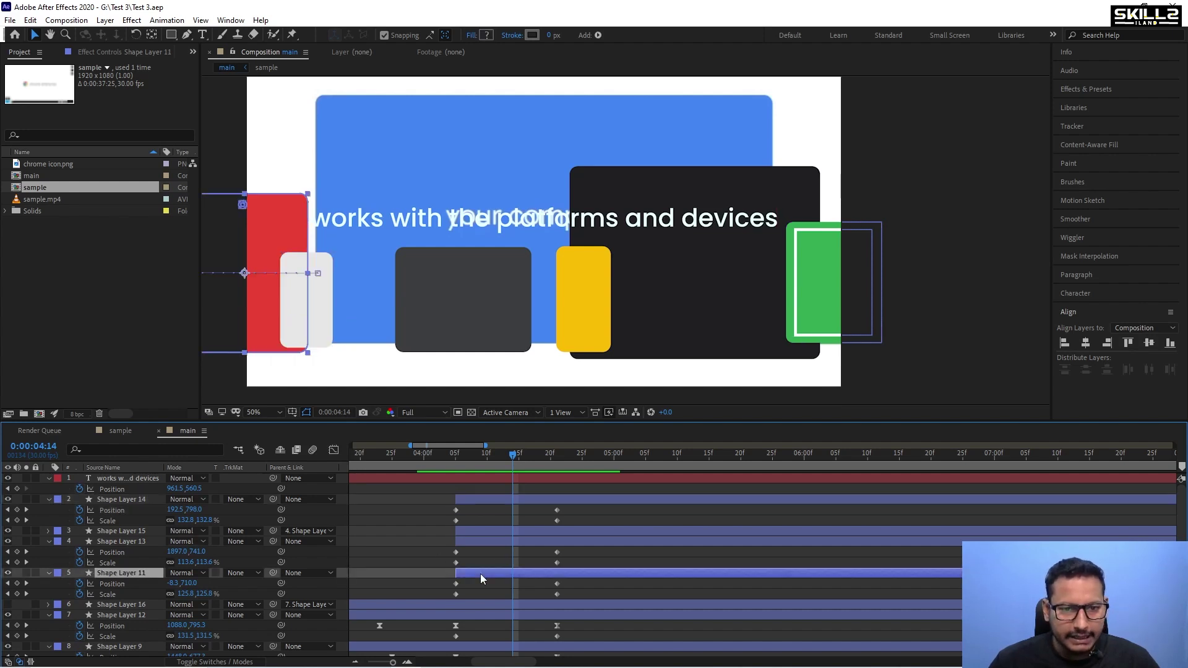
{"action": "left_click", "coordinate": [135, 500]}
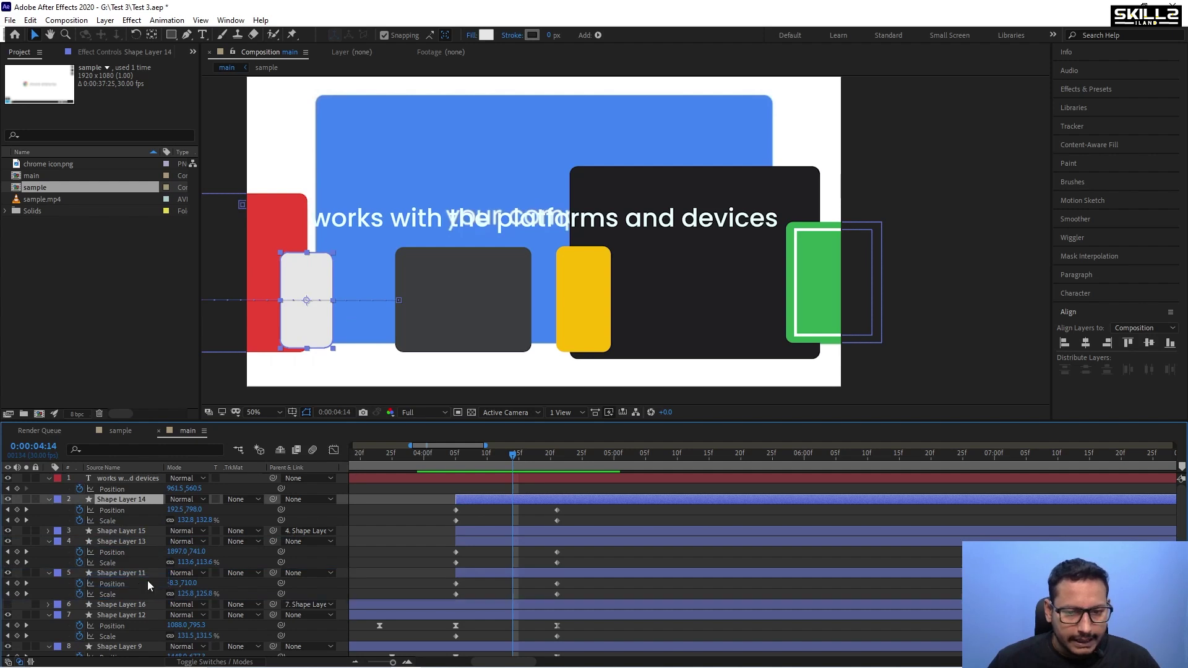
{"action": "left_click_drag", "start_coordinate": [147, 580], "coordinate": [148, 585]}
{"action": "scroll", "coordinate": [617, 583], "scroll_direction": "down", "scroll_amount": 1}
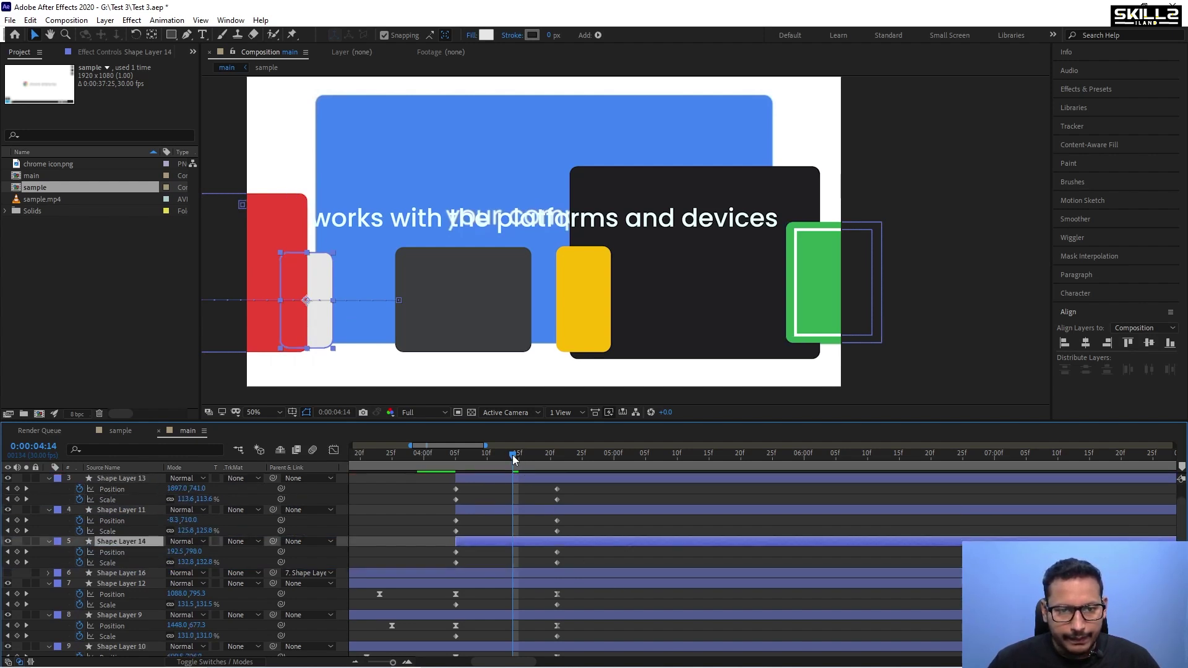
At 4:12, move Shape Layer 14 left to position 37.5, 798 so that it hides behind the red device.
{"action": "mouse_move", "coordinate": [503, 458]}
{"action": "left_mouse_down"}
{"action": "mouse_move", "coordinate": [463, 467]}
{"action": "mouse_move", "coordinate": [496, 475]}
{"action": "left_mouse_up"}
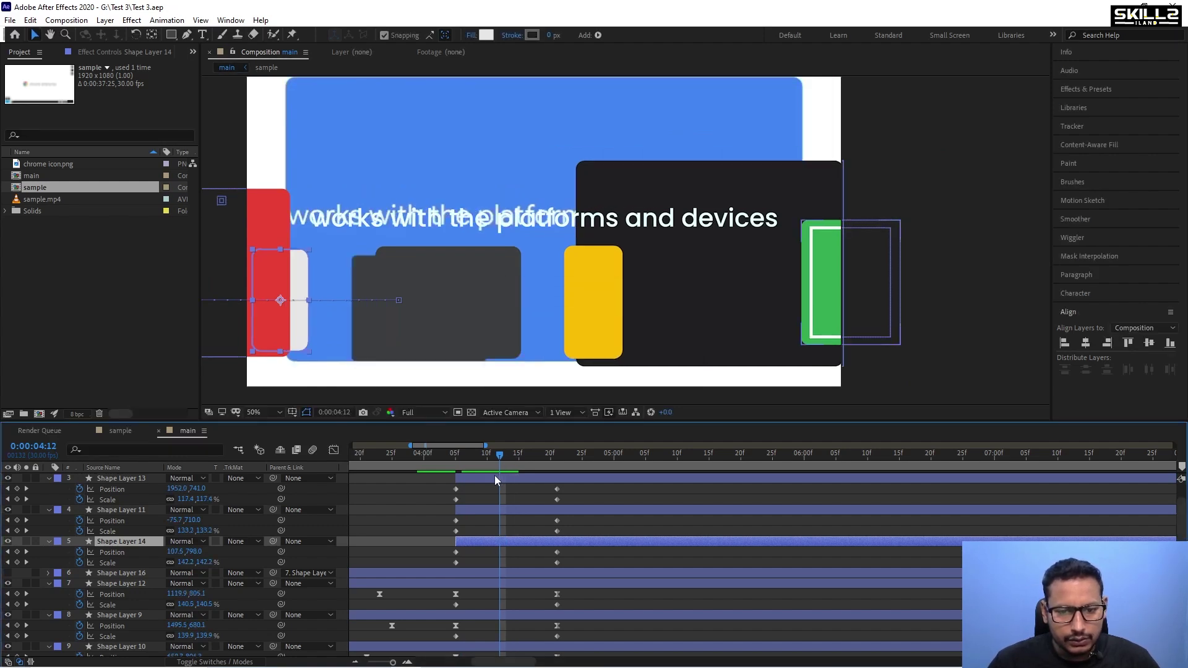
{"action": "key", "text": "shift+Left"}
{"action": "key", "text": "shift+Left"}
{"action": "key", "text": "shift+Left"}
{"action": "key", "text": "shift+Left"}
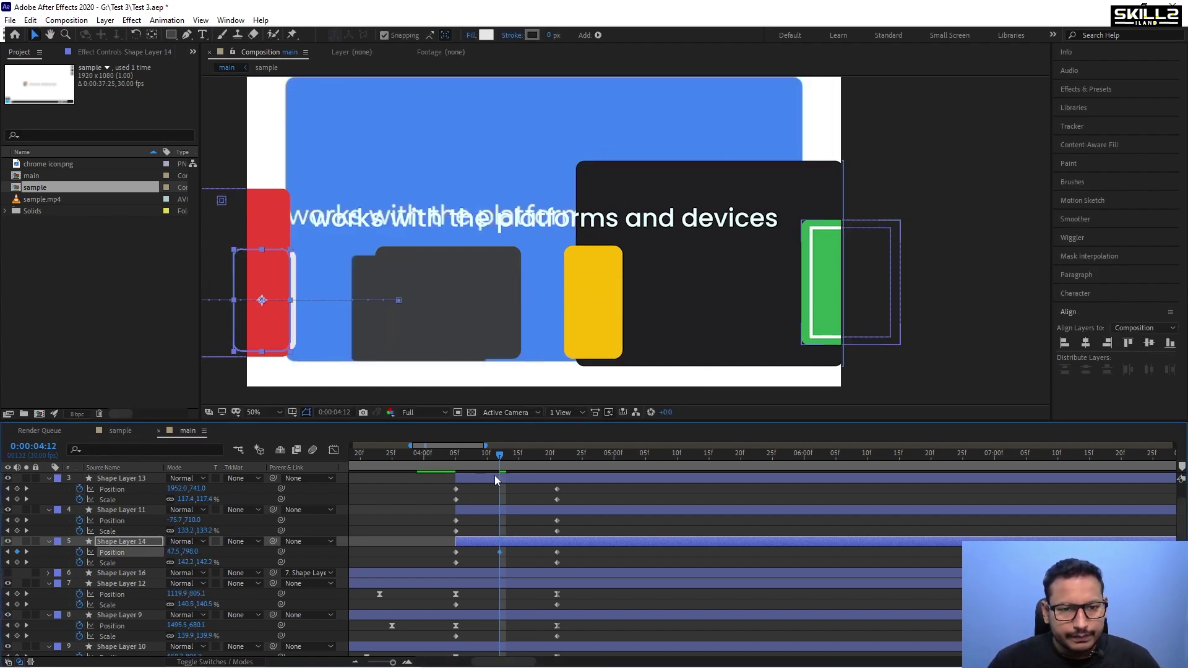
At 4:12, parent Shape Layer 14 to Shape Layer 11, remove its Position and Scale keyframes, and save the project.
{"action": "left_click_drag", "start_coordinate": [500, 463], "coordinate": [537, 481]}
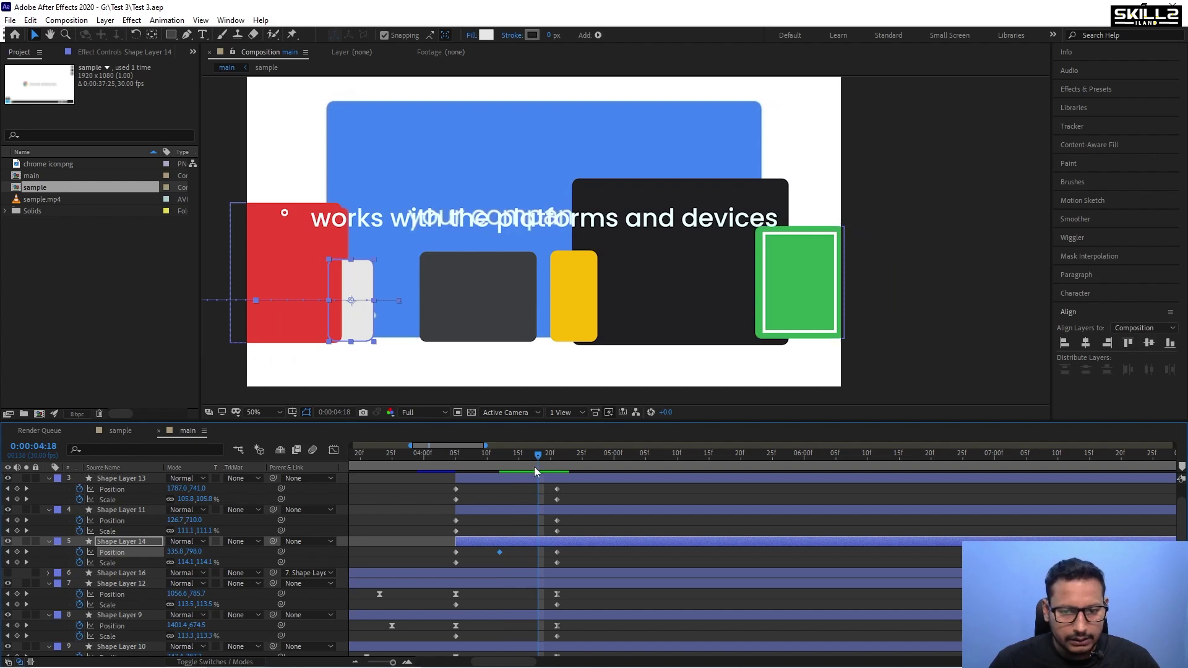
{"action": "left_click", "coordinate": [532, 456]}
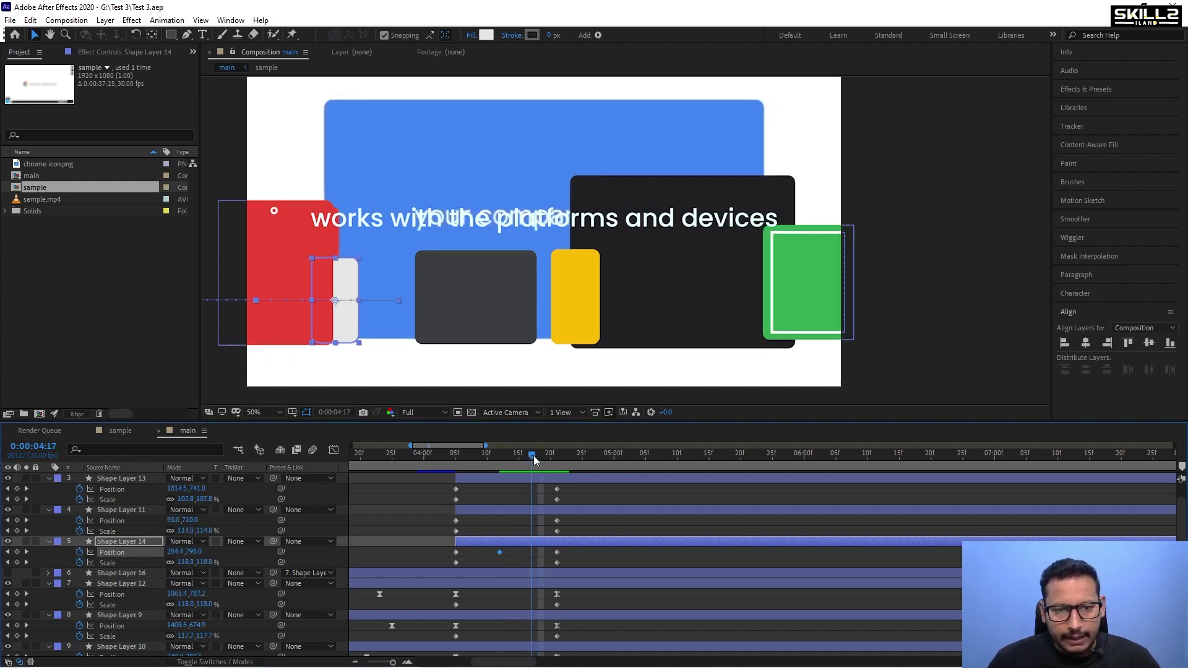
{"action": "left_click_drag", "start_coordinate": [533, 457], "coordinate": [499, 464]}
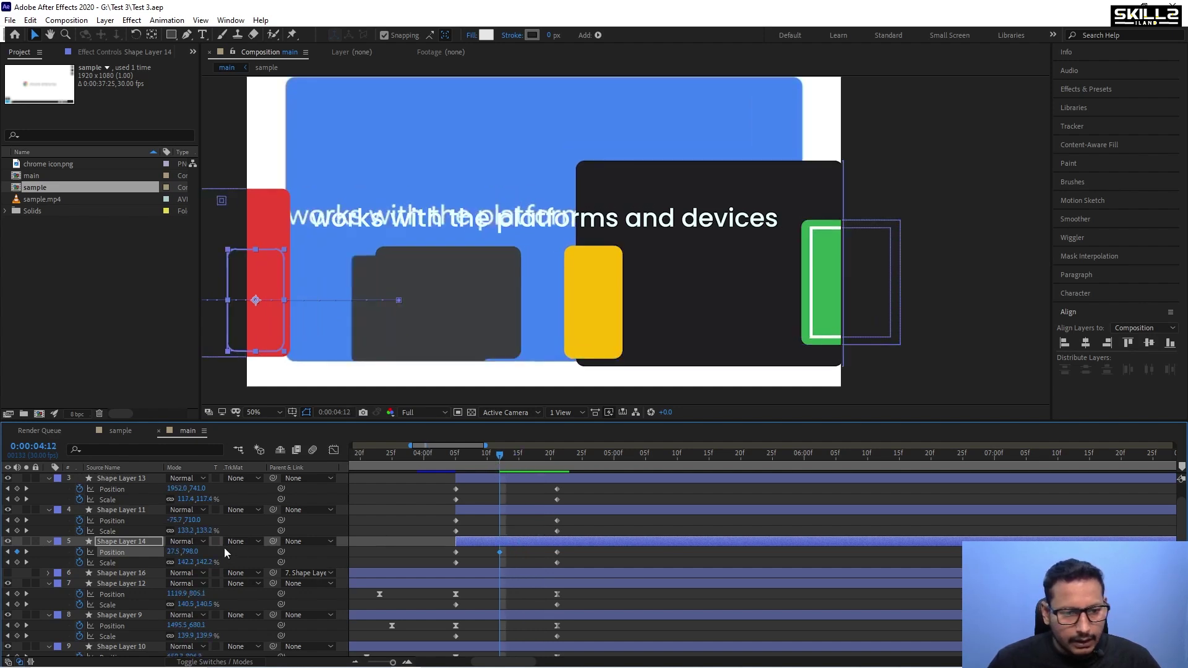
{"action": "left_click_drag", "start_coordinate": [273, 540], "coordinate": [133, 508]}
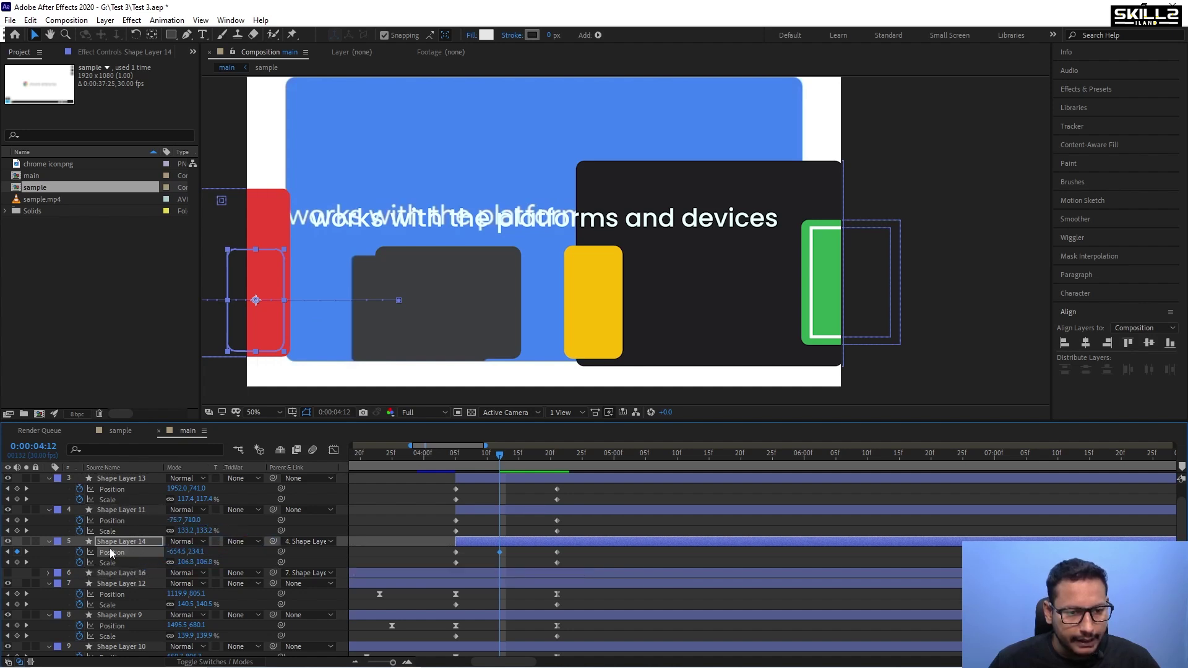
{"action": "left_click", "coordinate": [79, 562]}
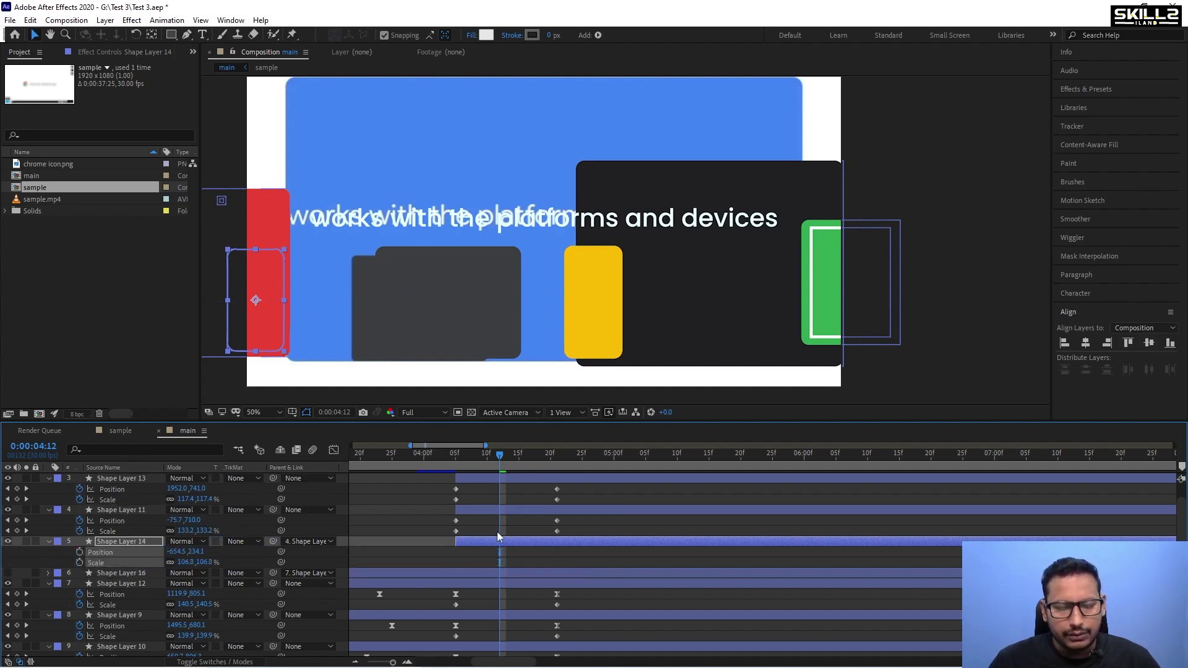
{"action": "key", "text": "ctrl+s"}
At 4:17, turn on Position and Rotation animation for Shape Layer 14, leave Scale unanimated, and save the project.
{"action": "left_click_drag", "start_coordinate": [500, 458], "coordinate": [532, 459]}
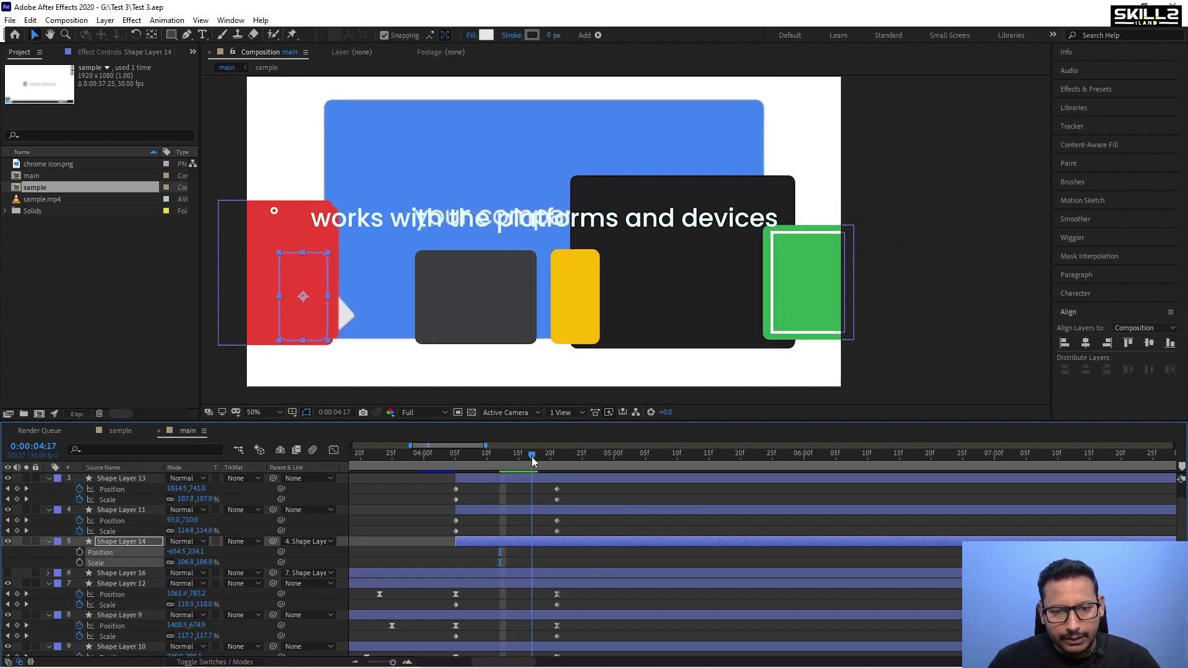
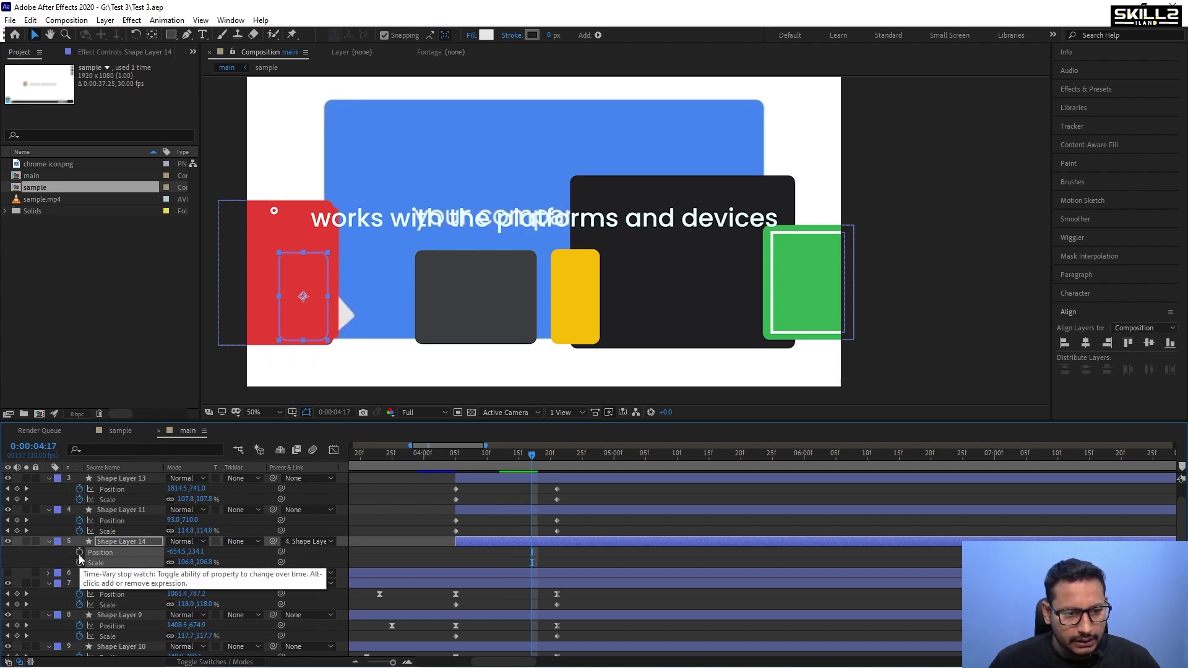
{"action": "left_click", "coordinate": [79, 554]}
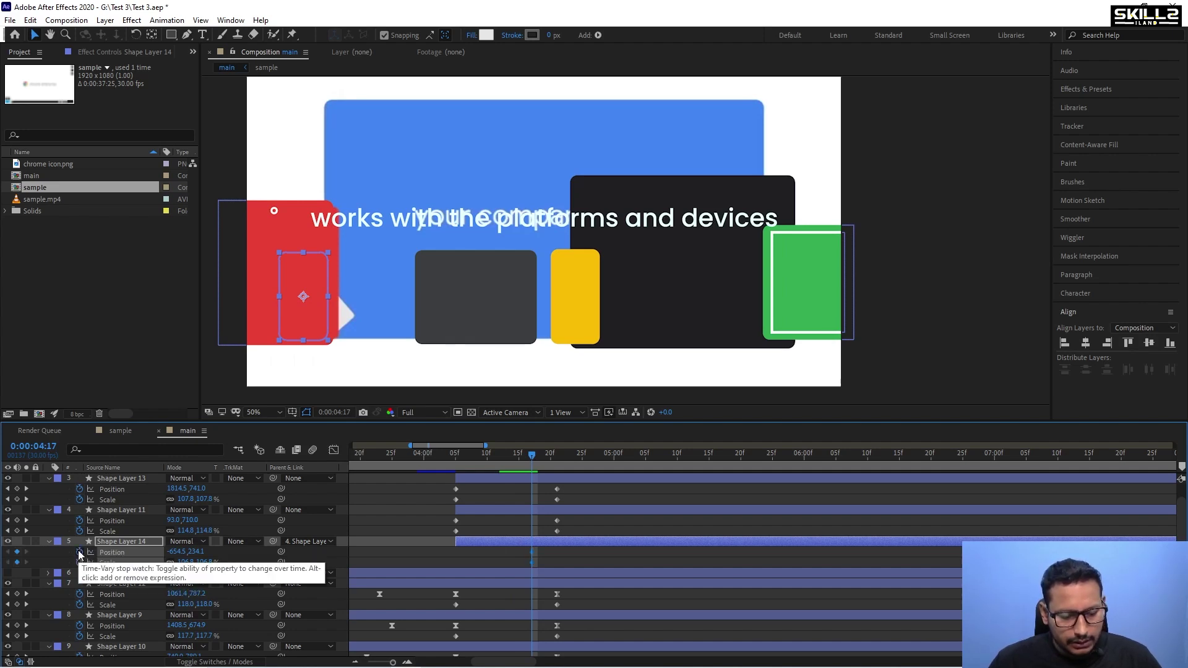
{"action": "key", "text": "shift+r"}
{"action": "left_click", "coordinate": [79, 573]}
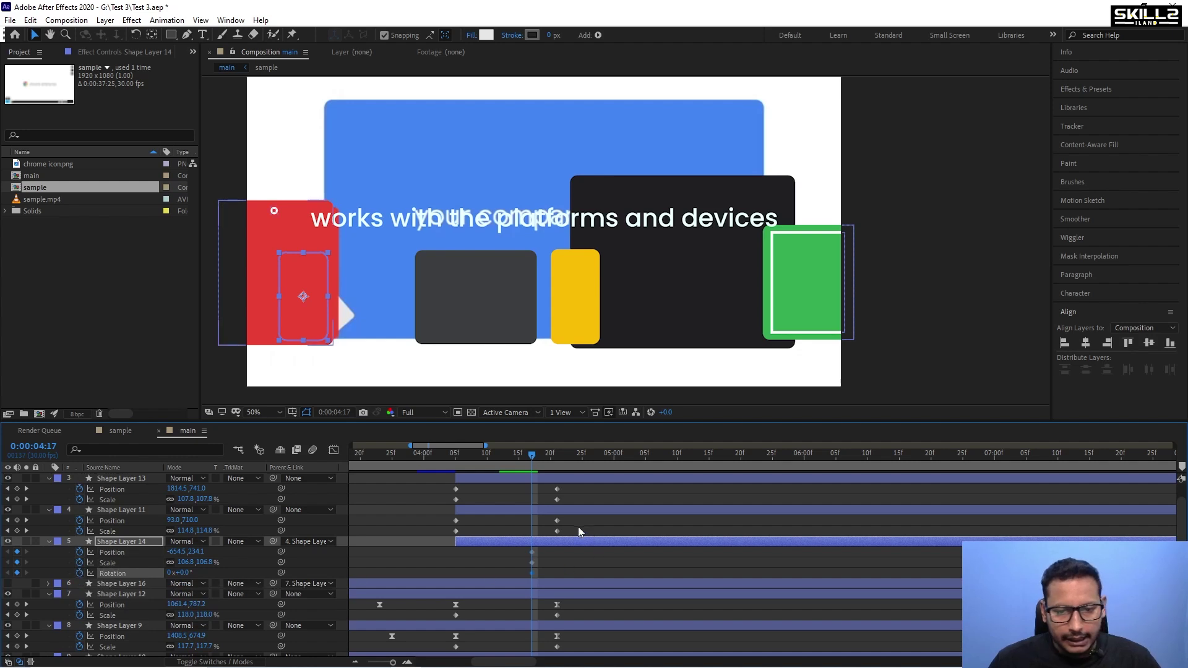
{"action": "key", "text": "ctrl+s"}
{"action": "left_click", "coordinate": [80, 563]}
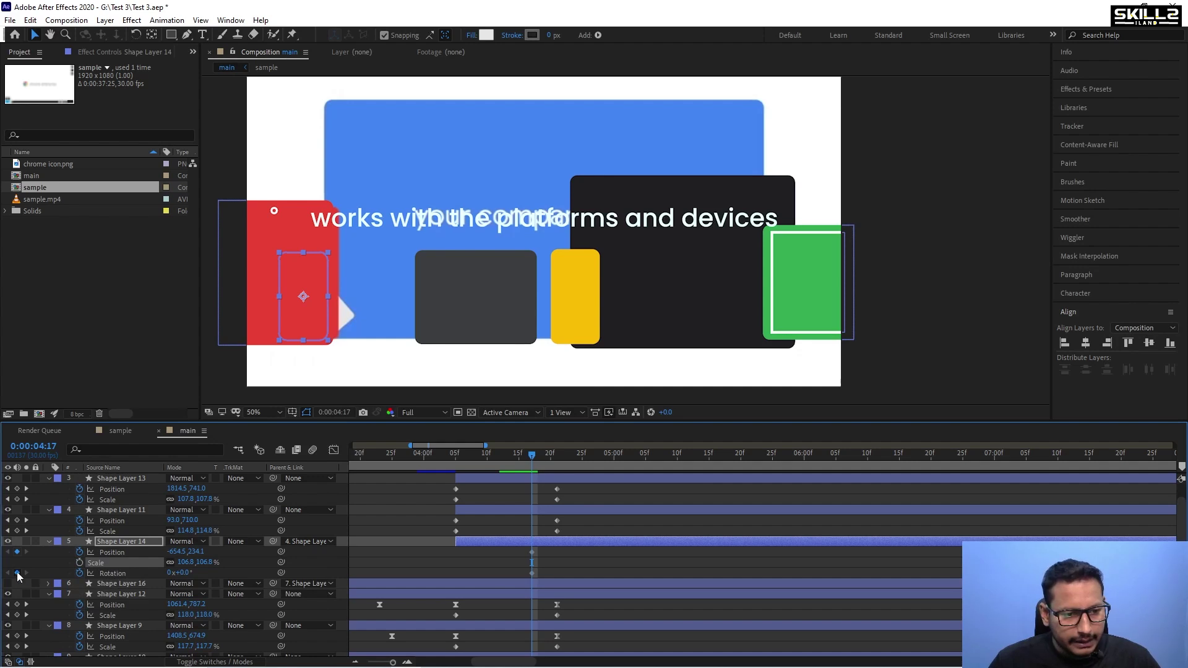
Show only Shape Layer 14's Position and Rotation, set its Rotation at 4:17 to -37°, and save the project.
{"action": "left_click", "coordinate": [122, 541]}
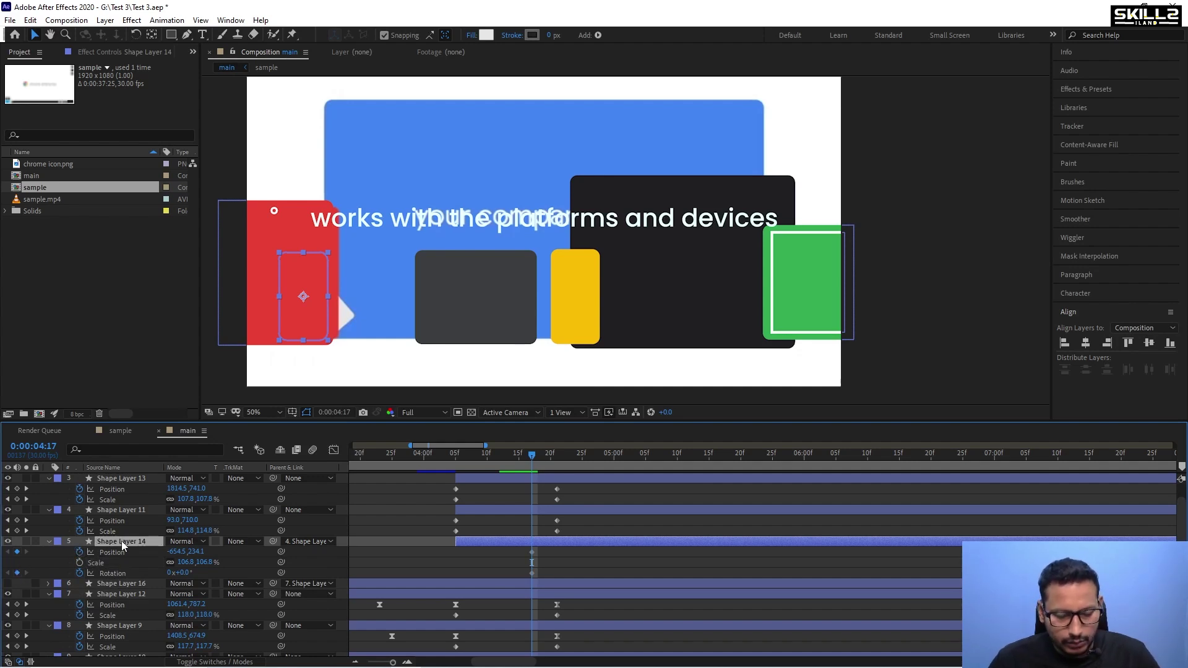
{"action": "key", "text": "u"}
{"action": "key", "text": "alt+shift+p"}
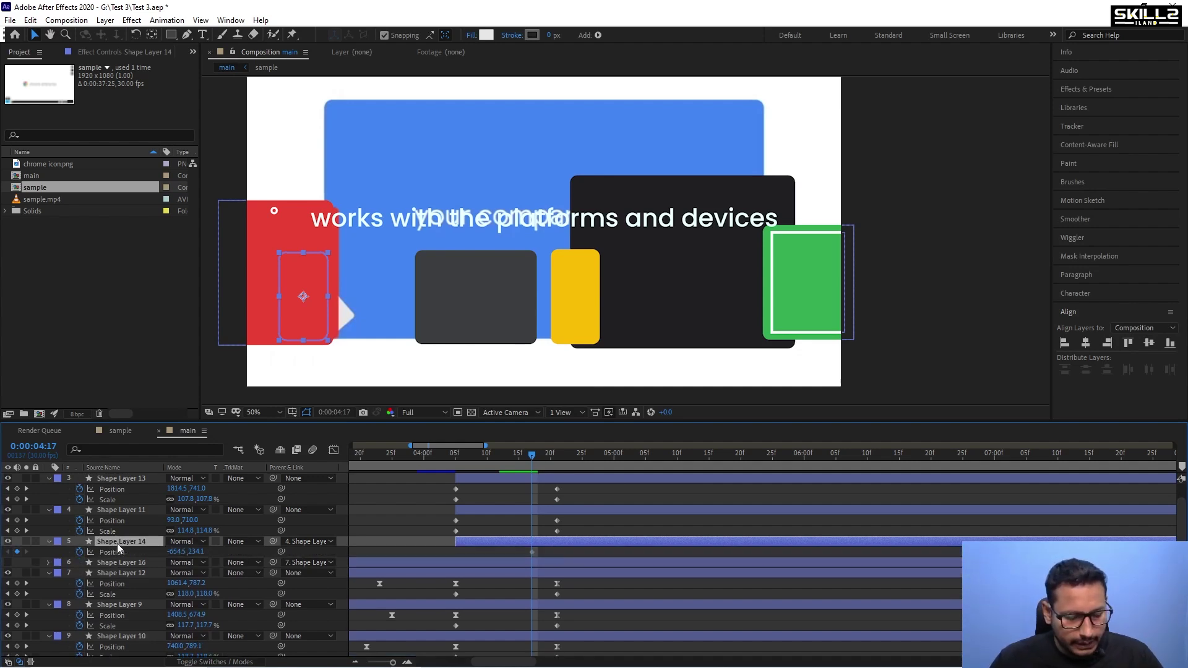
{"action": "key", "text": "alt+shift+r"}
{"action": "mouse_move", "coordinate": [529, 457]}
{"action": "left_mouse_down"}
{"action": "mouse_move", "coordinate": [553, 464]}
{"action": "mouse_move", "coordinate": [531, 472]}
{"action": "left_mouse_up"}
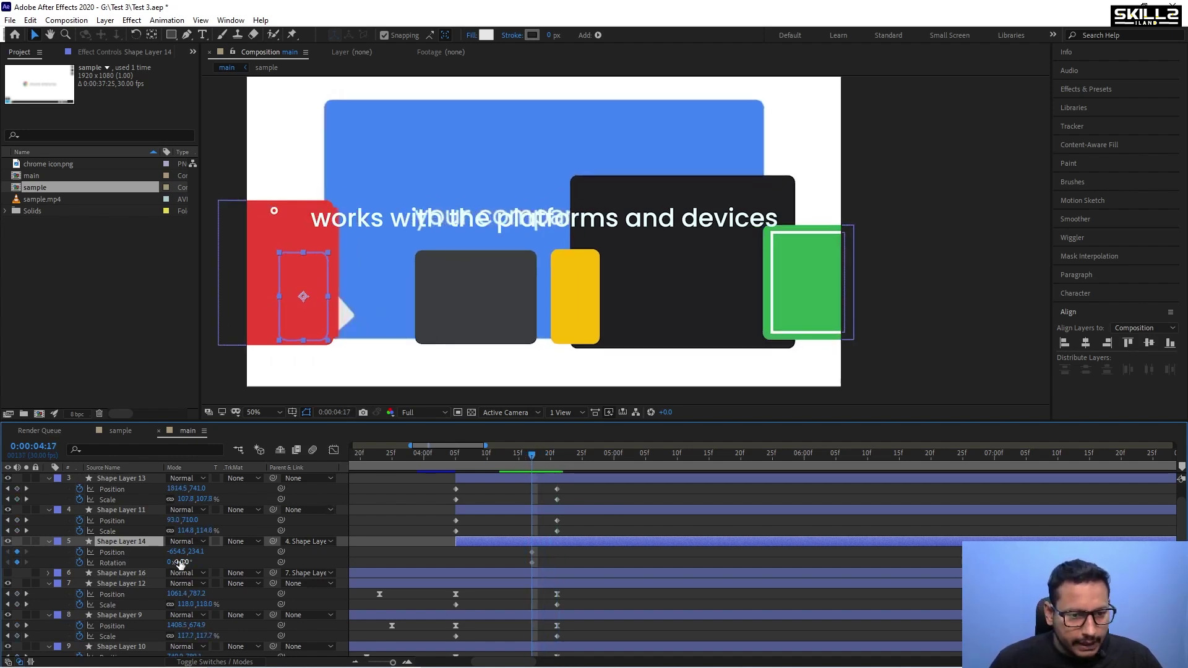
{"action": "mouse_move", "coordinate": [179, 562]}
{"action": "left_mouse_down"}
{"action": "mouse_move", "coordinate": [163, 563]}
{"action": "mouse_move", "coordinate": [176, 560]}
{"action": "left_mouse_up"}
{"action": "right_click", "coordinate": [162, 565]}
{"action": "left_click", "coordinate": [210, 563]}
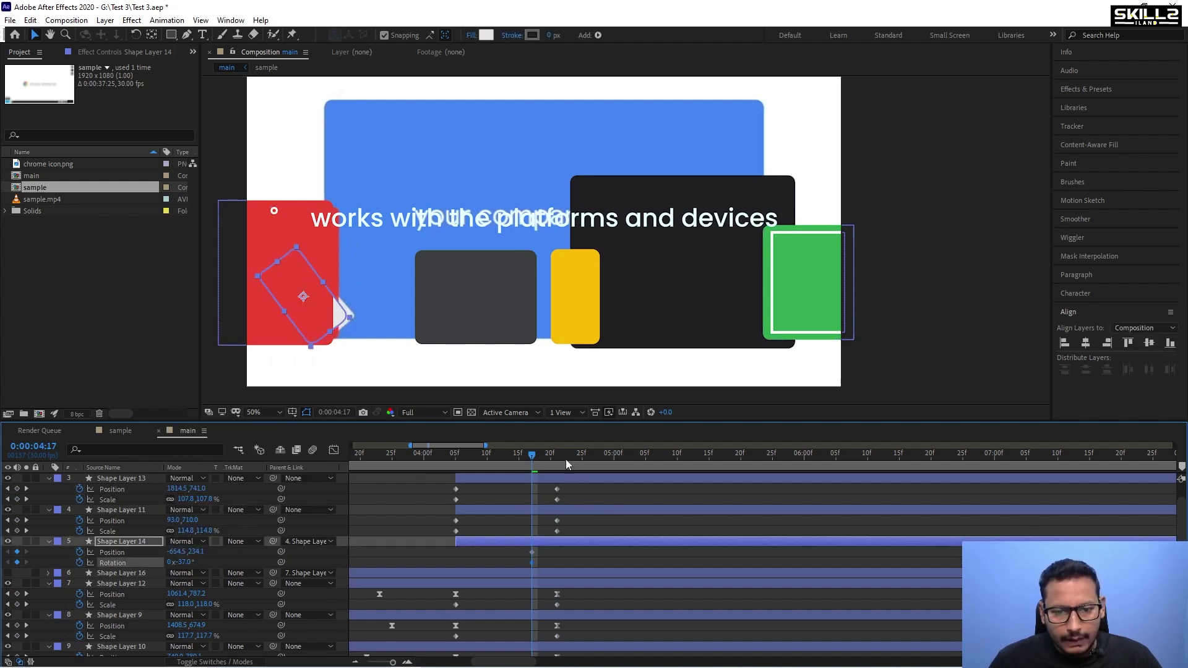
{"action": "key", "text": "ctrl+s"}
At 5:02, set Shape Layer 14's Rotation to 35° and move it right to position -474.5, 234.1, out from behind the red device.
{"action": "left_click_drag", "start_coordinate": [530, 454], "coordinate": [555, 465]}
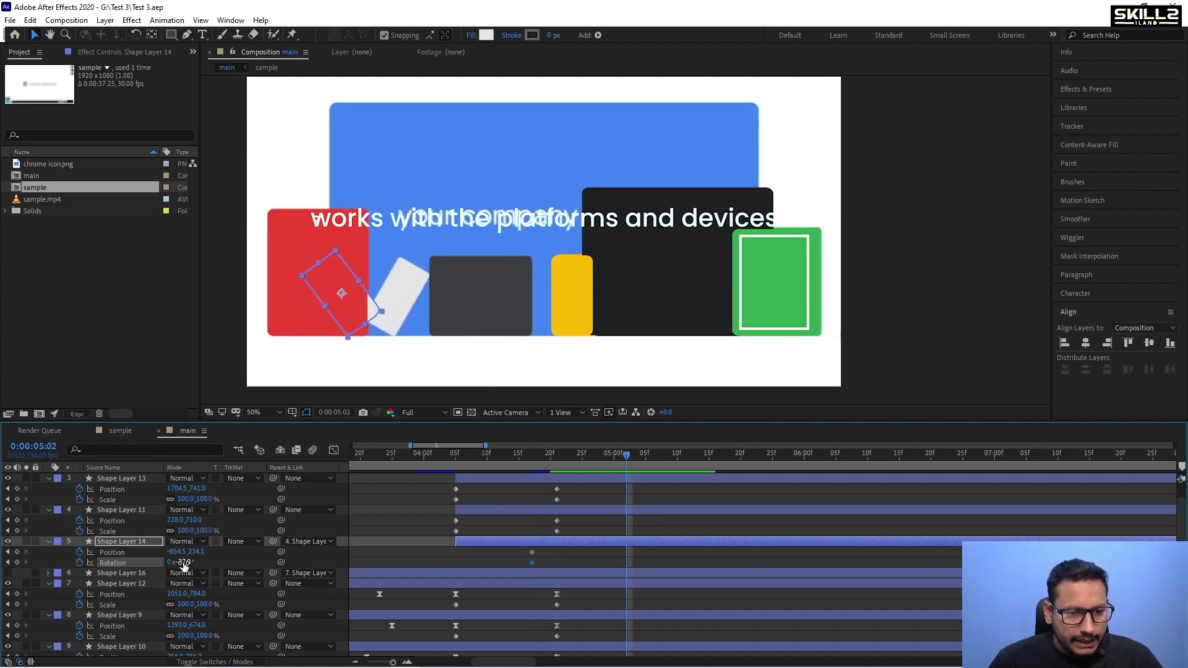
{"action": "left_click_drag", "start_coordinate": [183, 564], "coordinate": [226, 562]}
{"action": "key", "text": "shift+Right"}
{"action": "key", "text": "shift+Right"}
{"action": "key", "text": "shift+Right"}
{"action": "key", "text": "shift+Right"}
{"action": "key", "text": "shift+Right"}
{"action": "key", "text": "shift+Right"}
{"action": "key", "text": "shift+Right"}
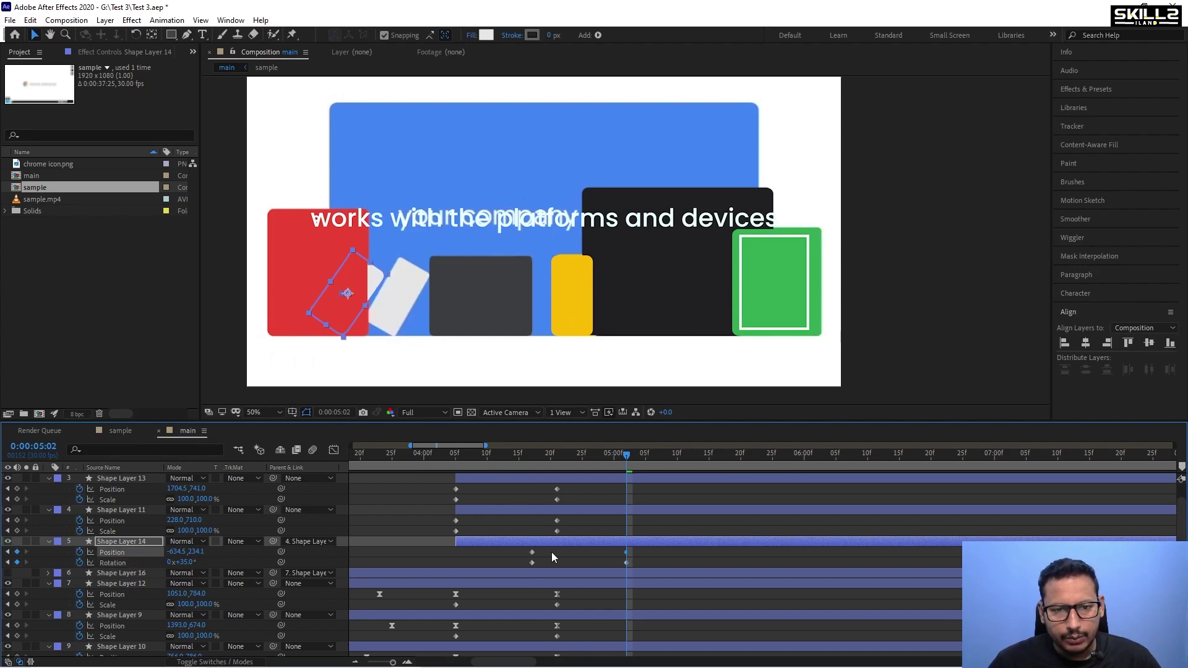
{"action": "key", "text": "shift+Right"}
{"action": "key", "text": "shift+Right"}
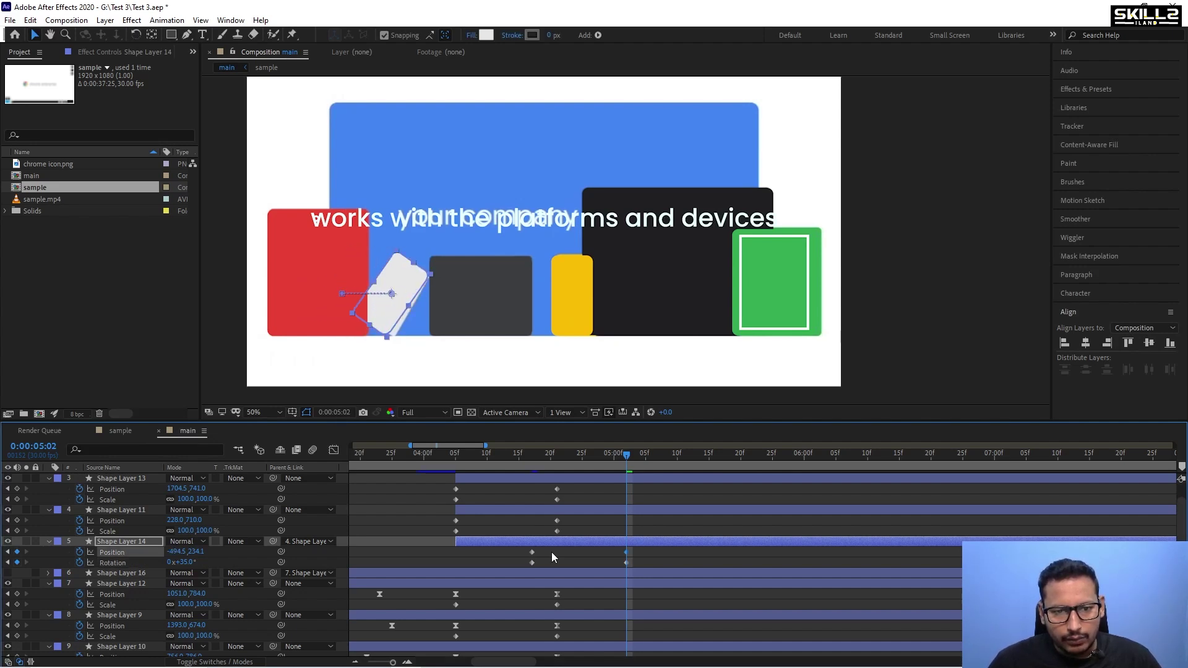
{"action": "key", "text": "shift+Right"}
{"action": "key", "text": "shift+Right"}
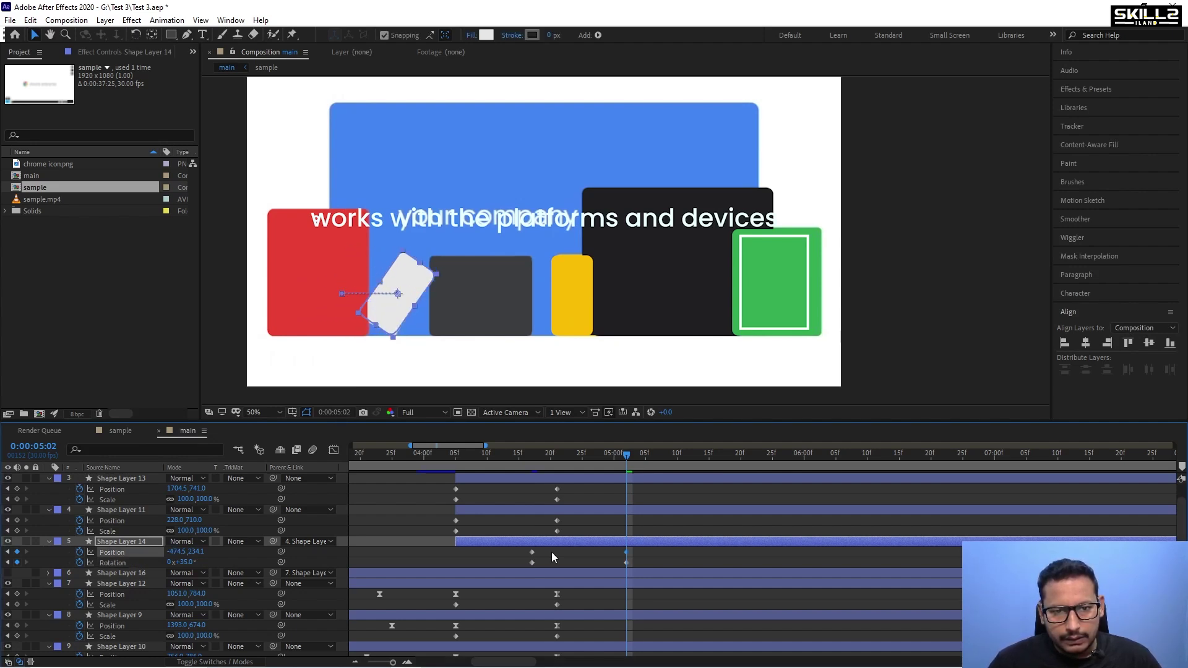
Nudge Shape Layer 14 at 5:02 left to position -488.5, 234.1 to align it with the tilted white device in the sample.
{"action": "key", "text": "Left"}
{"action": "key", "text": "Left"}
{"action": "key", "text": "Left"}
{"action": "key", "text": "Left"}
{"action": "key", "text": "Left"}
{"action": "key", "text": "Left"}
{"action": "key", "text": "Left"}
{"action": "key", "text": "Left"}
{"action": "key", "text": "Left"}
{"action": "key", "text": "Left"}
{"action": "key", "text": "Left"}
{"action": "key", "text": "Left"}
{"action": "key", "text": "Left"}
{"action": "key", "text": "Left"}
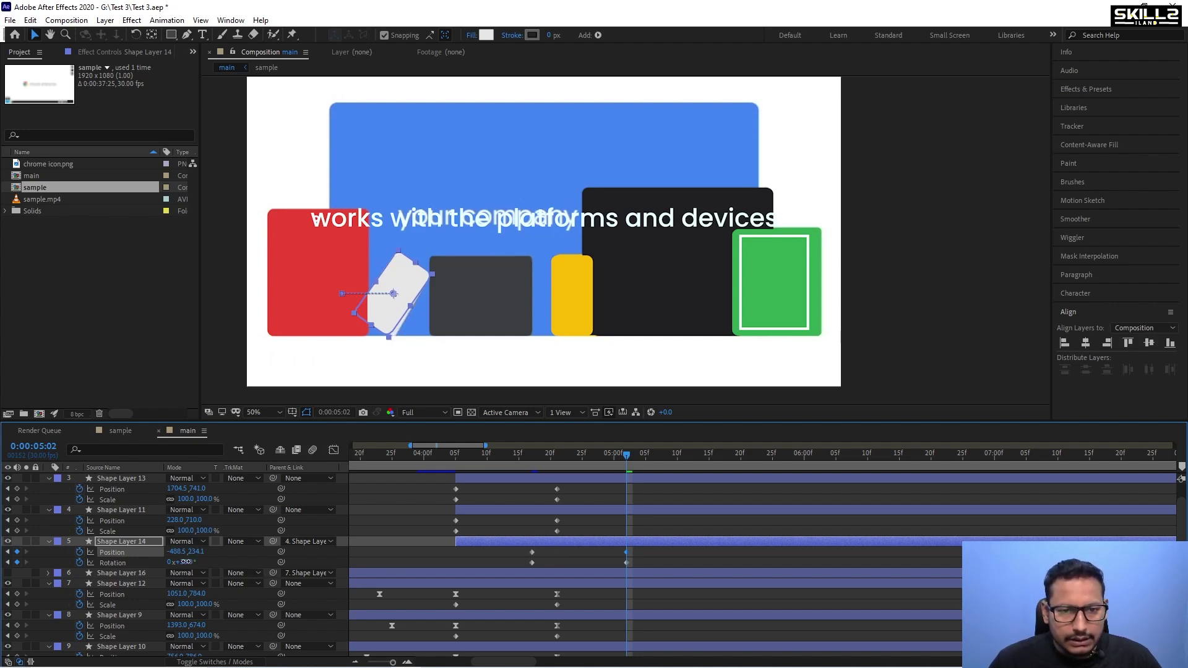
Set Shape Layer 14's Rotation at 5:02 to 29.4° and nudge it right to position -484.5, 234.1 to match the sample.
{"action": "left_click_drag", "start_coordinate": [180, 562], "coordinate": [158, 567]}
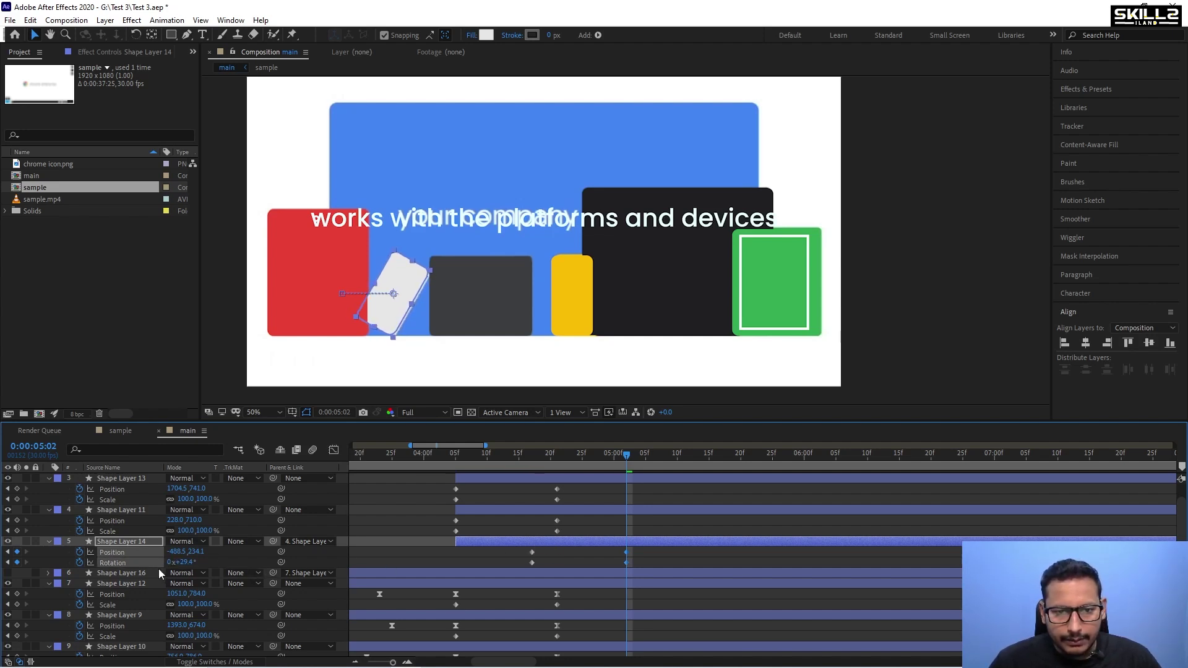
{"action": "key", "text": "Right"}
{"action": "key", "text": "Right"}
{"action": "key", "text": "Right"}
{"action": "key", "text": "Right"}
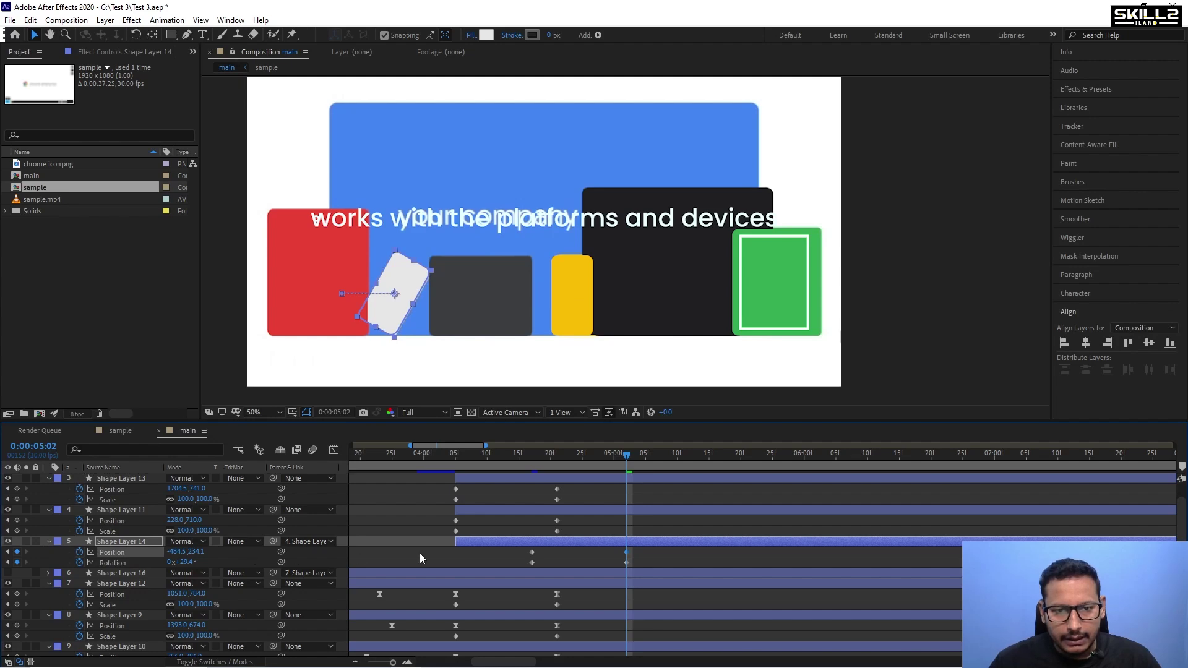
Nudge Shape Layer 14 at 5:02 down to position -484.5, 239.1 to align it with the tilted white device in the sample.
{"action": "scroll", "coordinate": [409, 295], "scroll_direction": "up", "scroll_amount": 4}
{"action": "scroll", "coordinate": [407, 296], "scroll_direction": "down", "scroll_amount": 2}
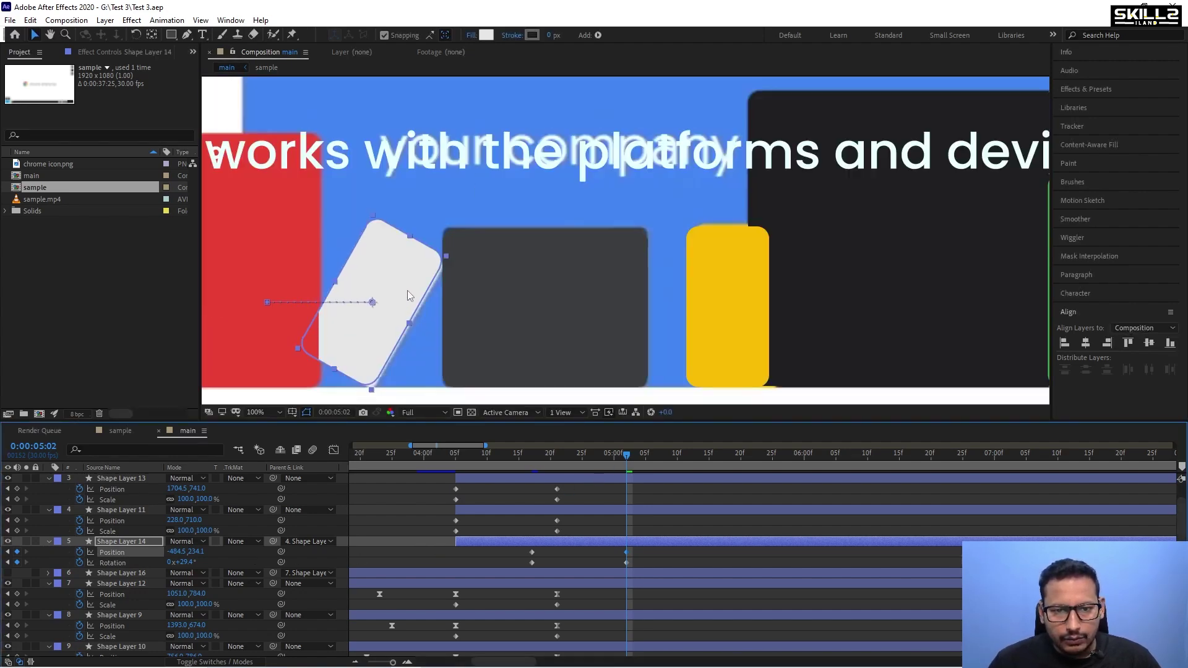
{"action": "key", "text": "Down"}
{"action": "key", "text": "Down"}
{"action": "key", "text": "Down"}
{"action": "key", "text": "Down"}
{"action": "key", "text": "Down"}
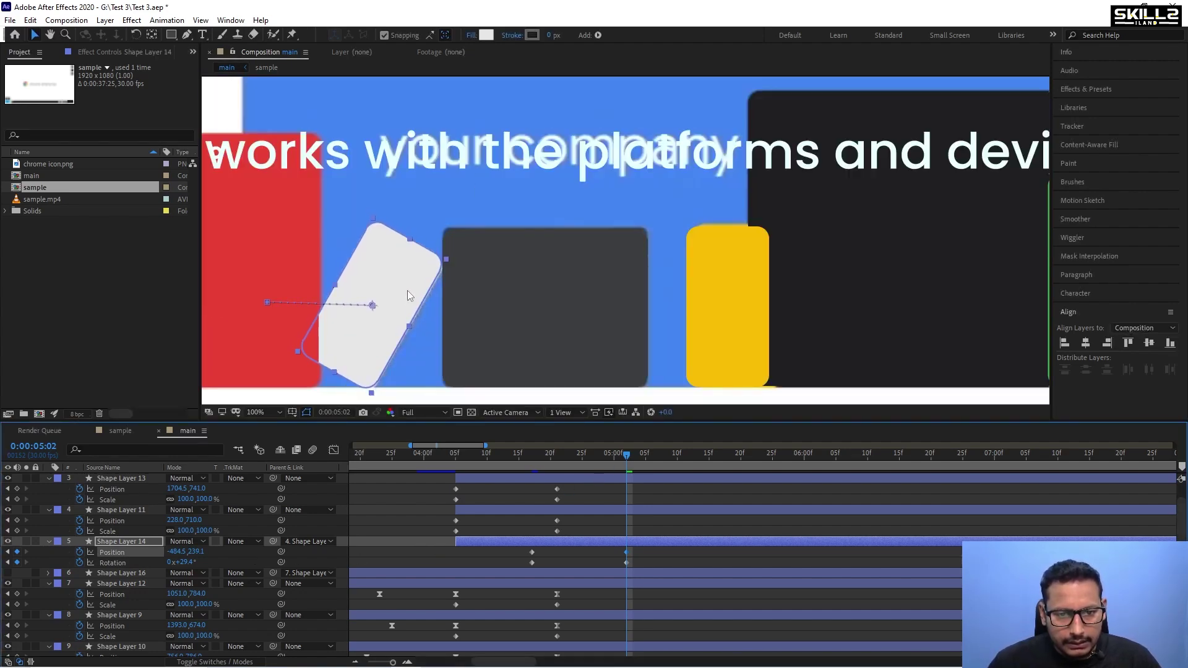
{"action": "key", "text": "Up"}
{"action": "key", "text": "Down"}
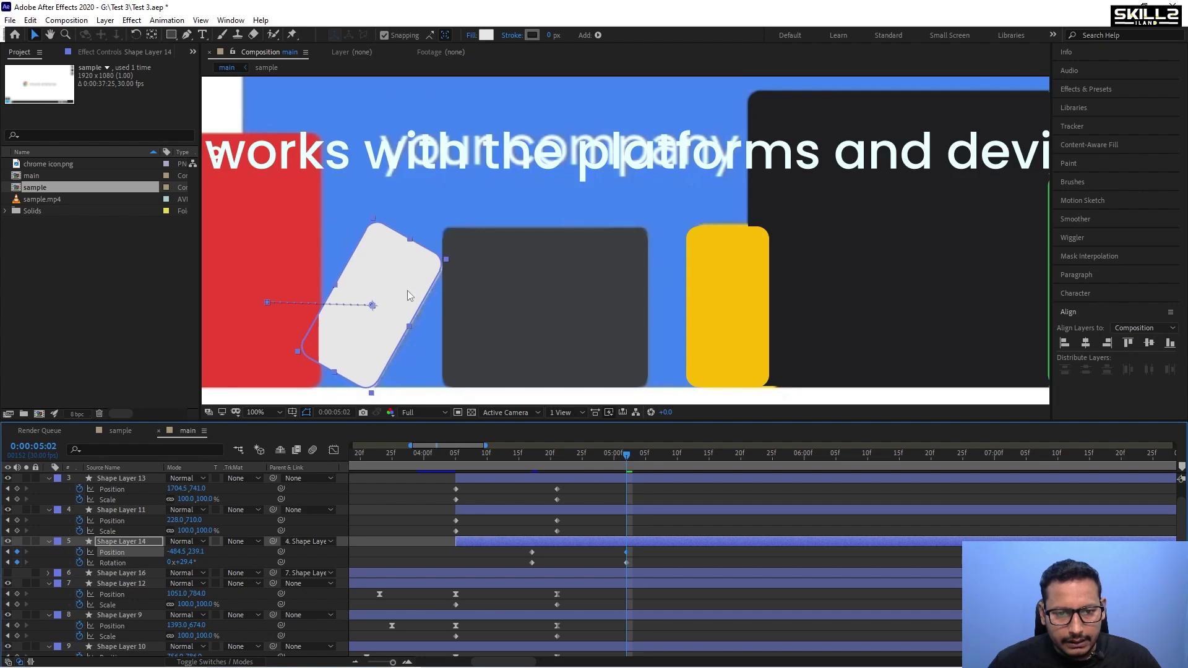
Nudge Shape Layer 14 at 5:02 right to position -483.5, 239.1 and save the project.
{"action": "key", "text": "Right"}
{"action": "key", "text": "Right"}
{"action": "key", "text": "Right"}
{"action": "key", "text": "Left"}
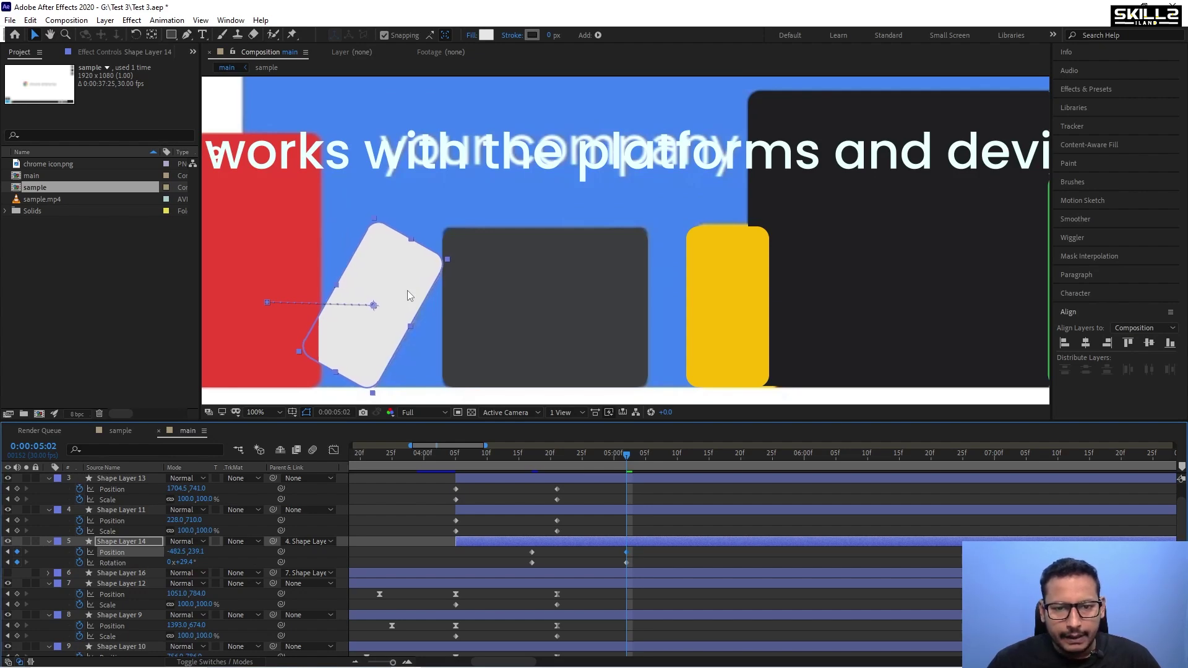
{"action": "key", "text": "Left"}
{"action": "key", "text": "ctrl+s"}
Apply Easy Ease to Shape Layer 14's Position and Rotation keyframes, check the motion up to 4:28, and save the project.
{"action": "scroll", "coordinate": [704, 499], "scroll_direction": "up", "scroll_amount": 2}
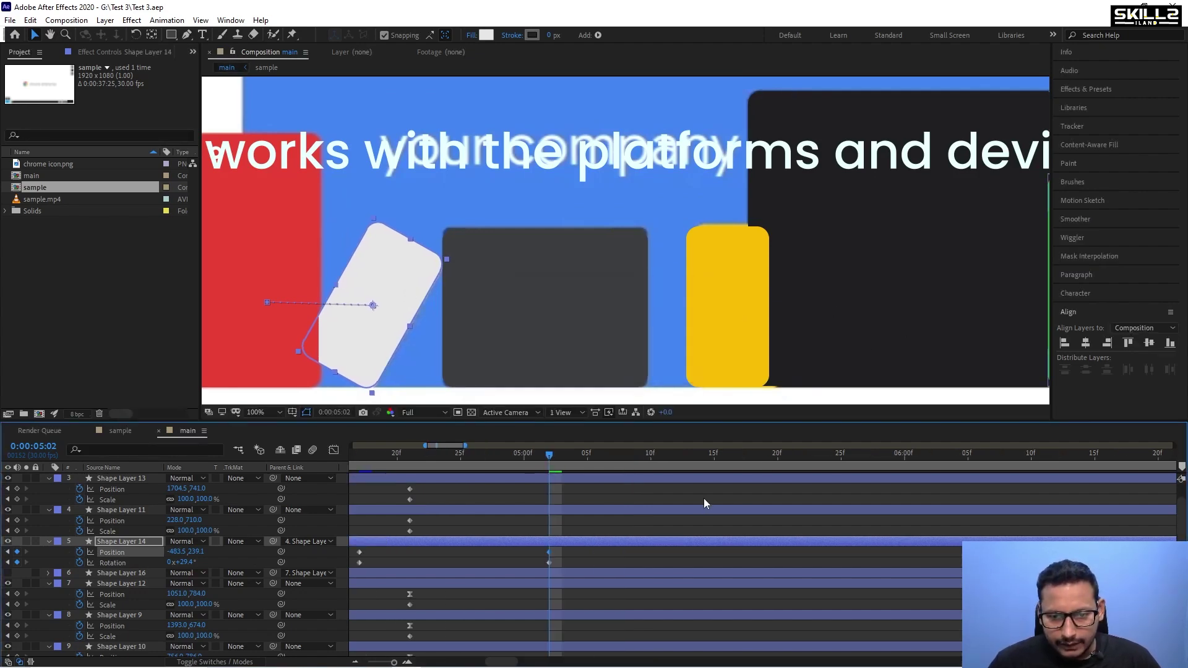
{"action": "left_click_drag", "start_coordinate": [579, 553], "coordinate": [350, 574]}
{"action": "key", "text": "F9"}
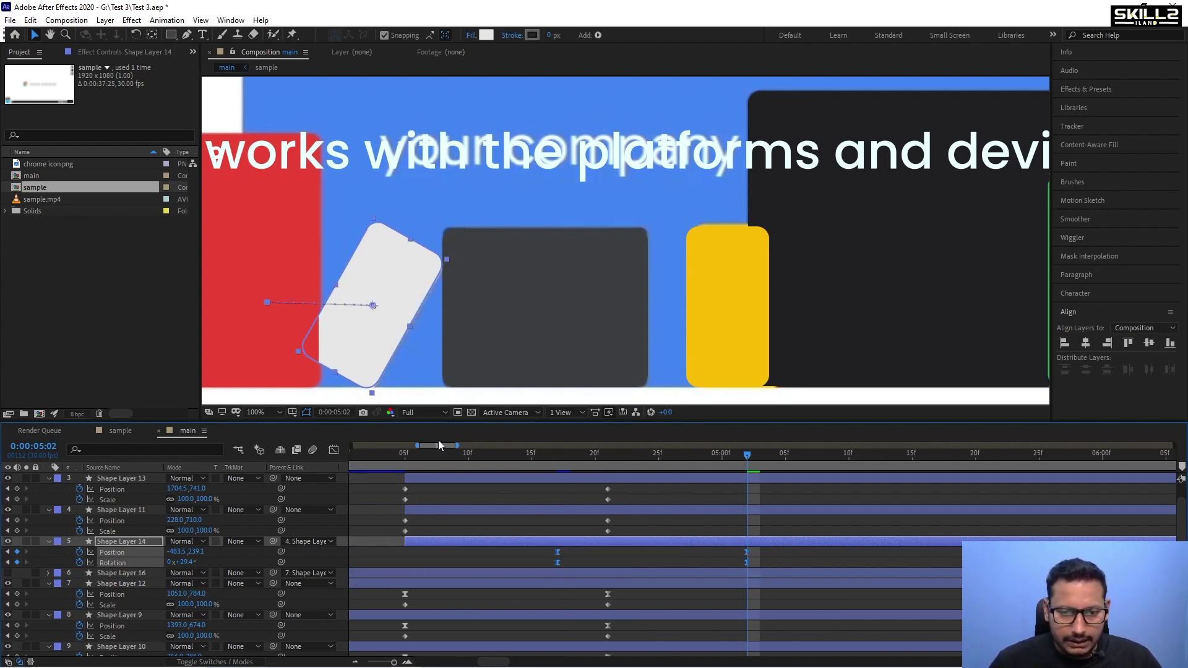
{"action": "left_click_drag", "start_coordinate": [551, 451], "coordinate": [697, 476]}
{"action": "key", "text": "ctrl+s"}
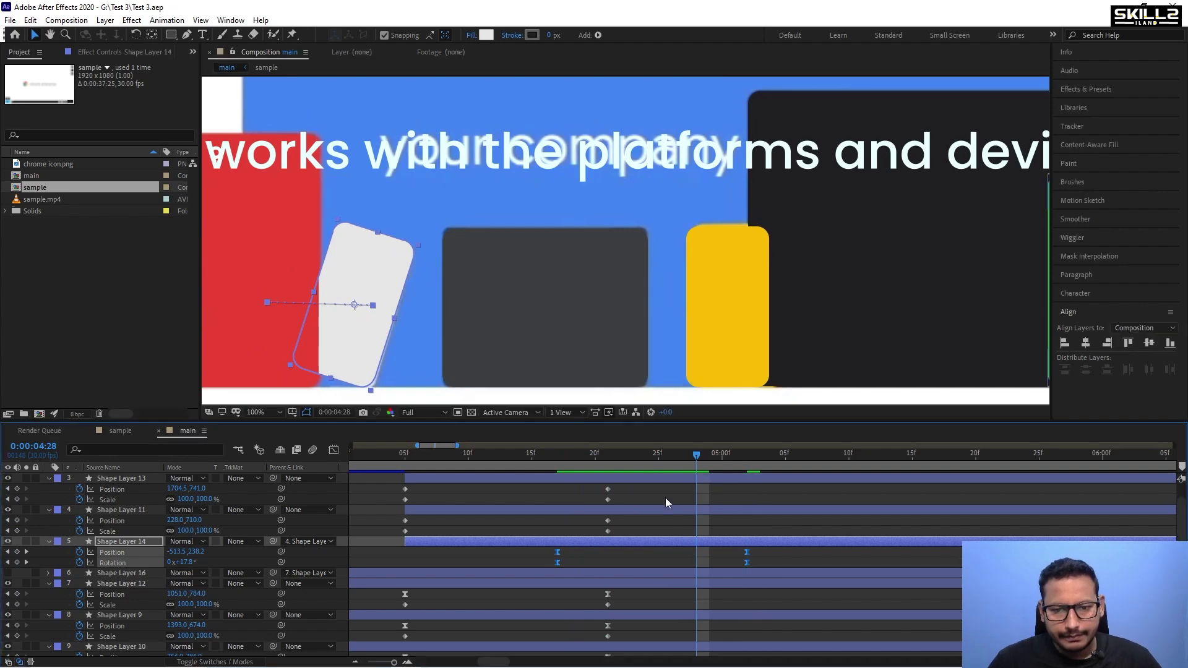
Hide Shape Layer 14 temporarily to examine the sample's white device up to 5:07, save the project, and show the layer again.
{"action": "scroll", "coordinate": [446, 503], "scroll_direction": "down", "scroll_amount": 1}
{"action": "scroll", "coordinate": [644, 526], "scroll_direction": "up", "scroll_amount": 1}
{"action": "left_click_drag", "start_coordinate": [507, 457], "coordinate": [584, 466]}
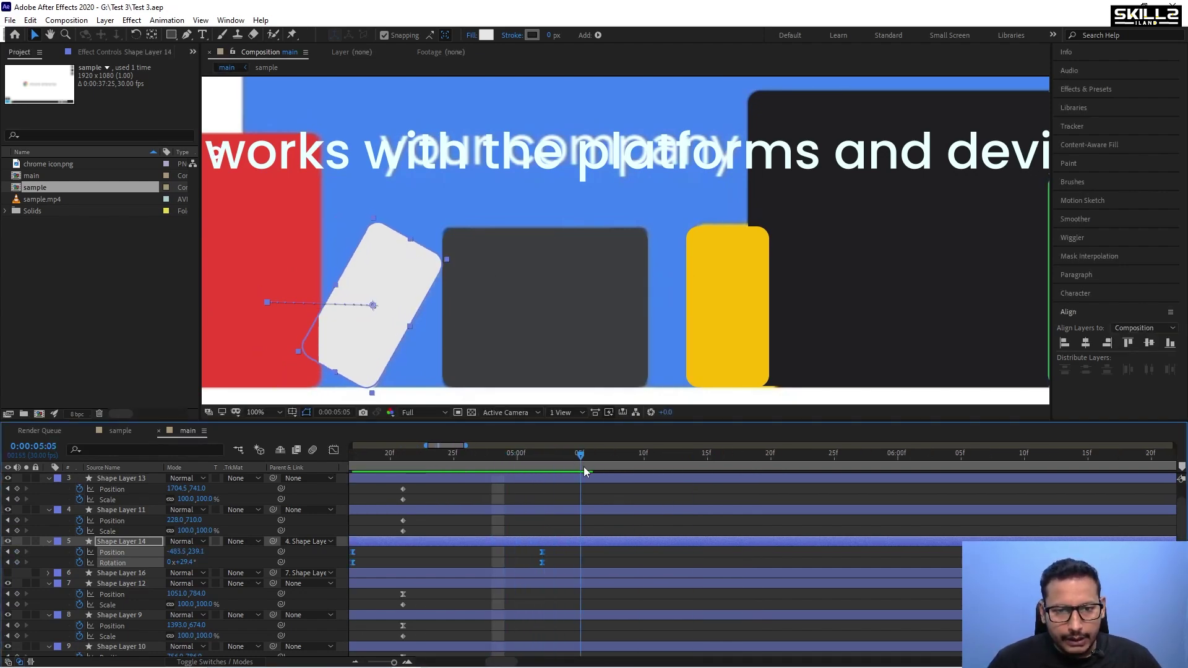
{"action": "left_click", "coordinate": [8, 542]}
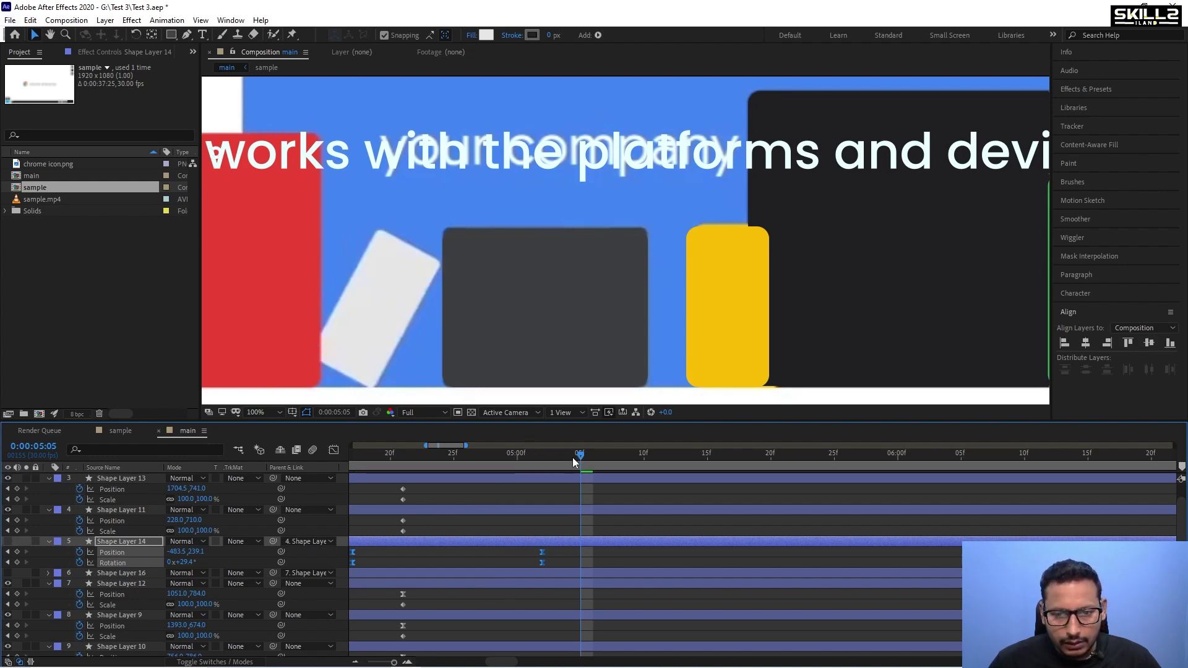
{"action": "left_click_drag", "start_coordinate": [573, 458], "coordinate": [607, 486]}
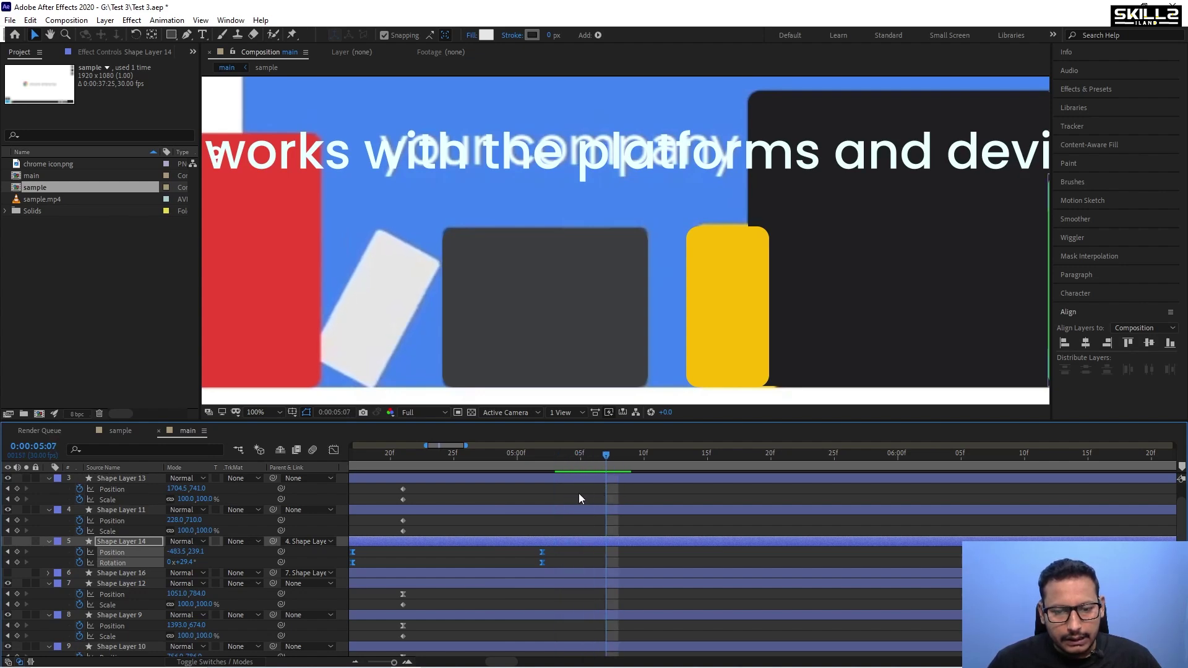
{"action": "key", "text": "ctrl+s"}
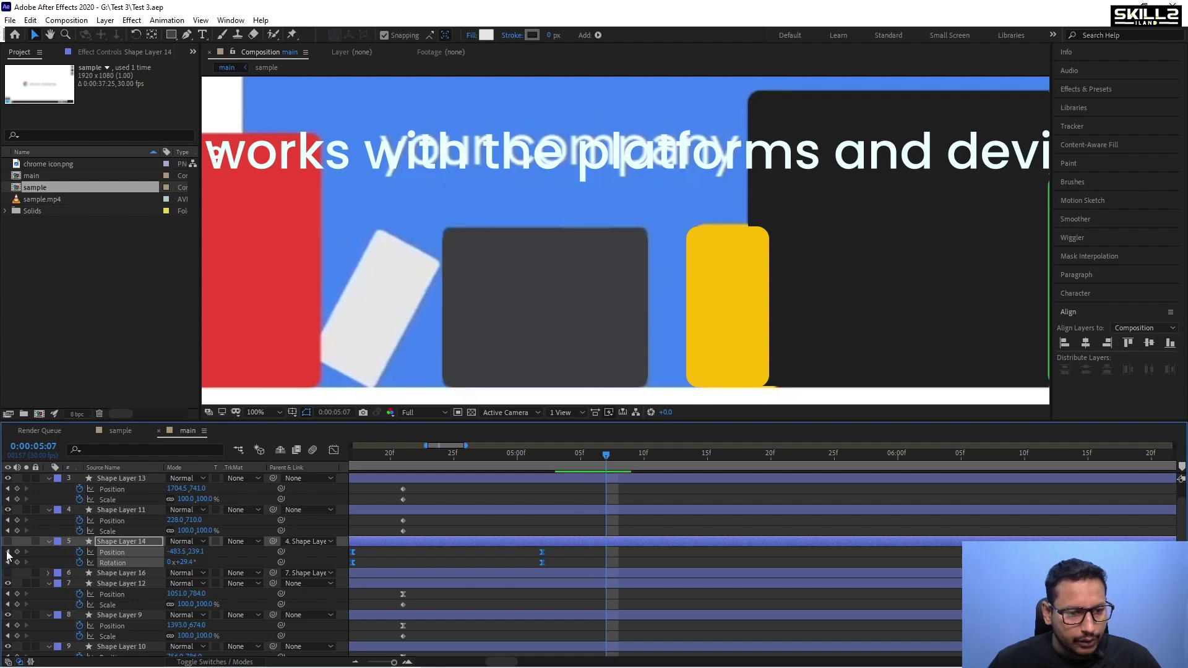
{"action": "left_click", "coordinate": [8, 542]}
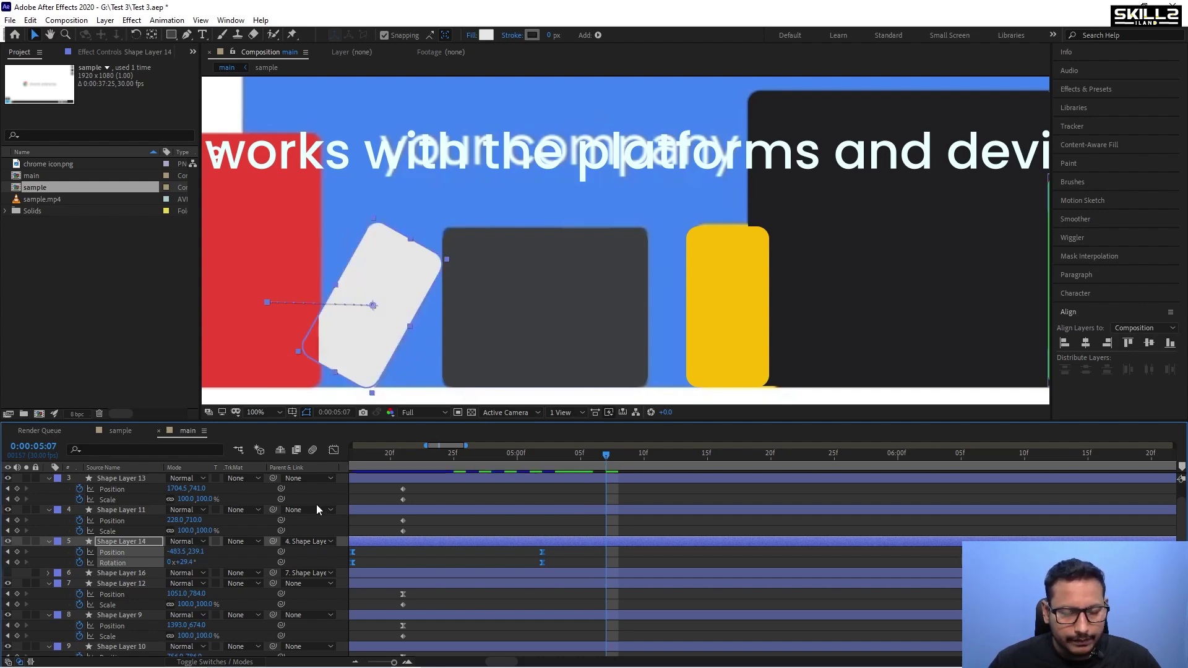
At 5:07, set Shape Layer 14's Rotation to 27.6° and nudge it left to position -486.5, 239.1.
{"action": "left_click_drag", "start_coordinate": [189, 563], "coordinate": [177, 562]}
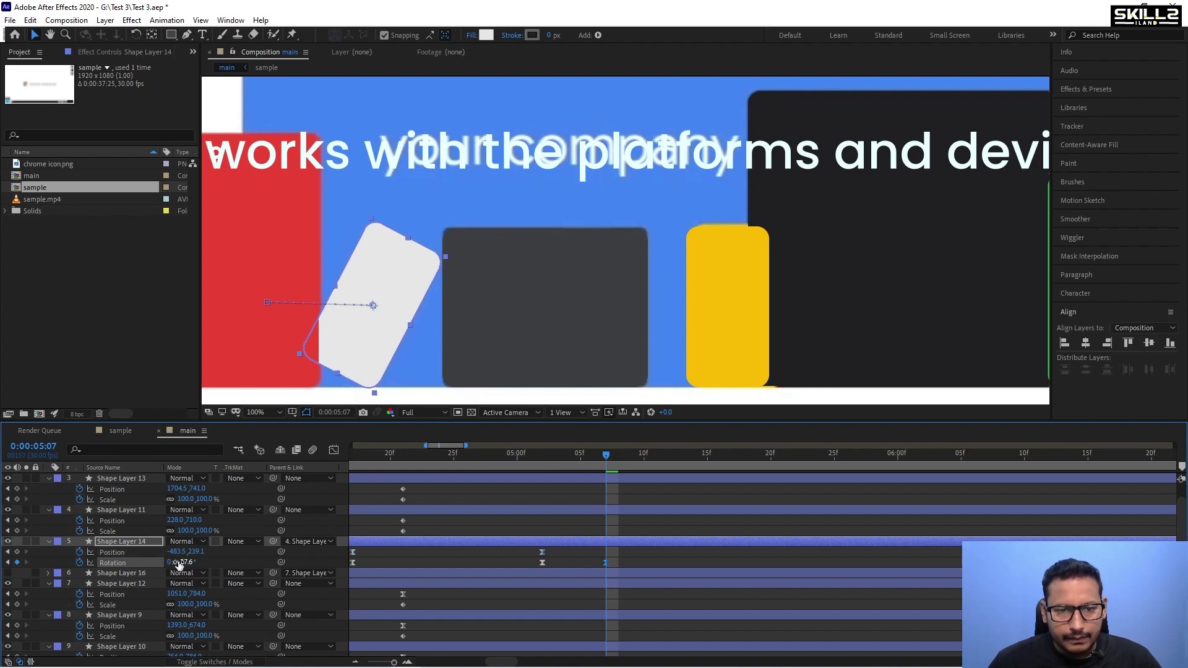
{"action": "key", "text": "Left"}
{"action": "key", "text": "Left"}
{"action": "key", "text": "Left"}
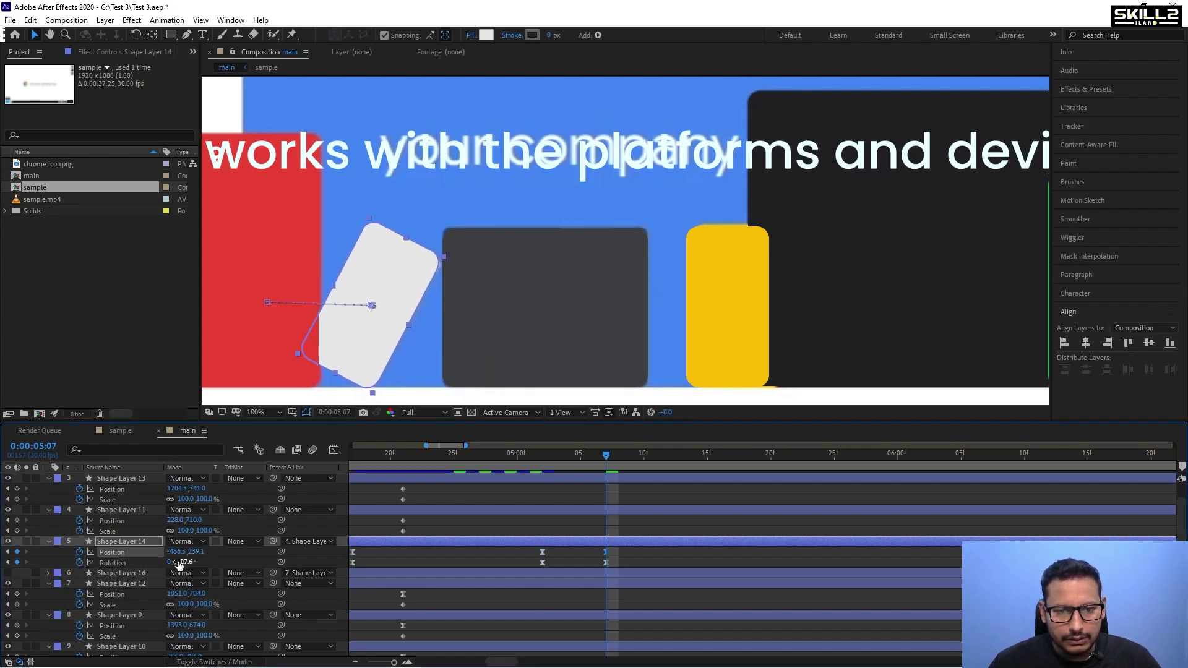
Copy Shape Layer 14's Position and Rotation keyframes from 5:02 to 5:13 and save the project.
{"action": "left_click_drag", "start_coordinate": [575, 458], "coordinate": [684, 474]}
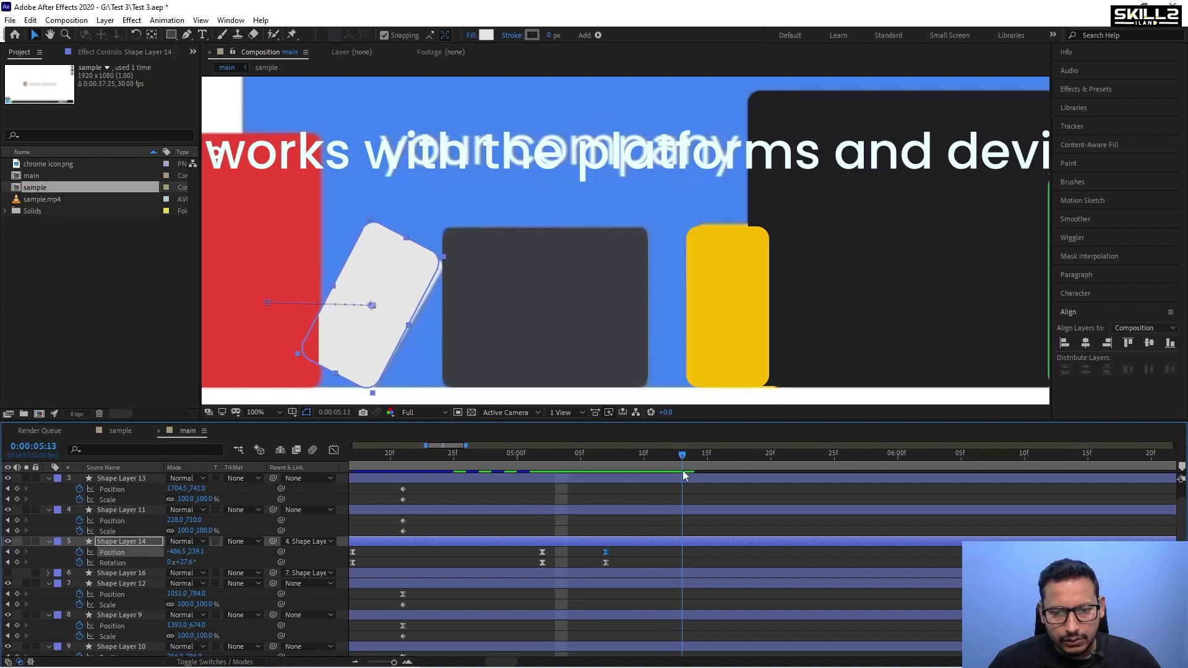
{"action": "left_click_drag", "start_coordinate": [554, 546], "coordinate": [534, 566]}
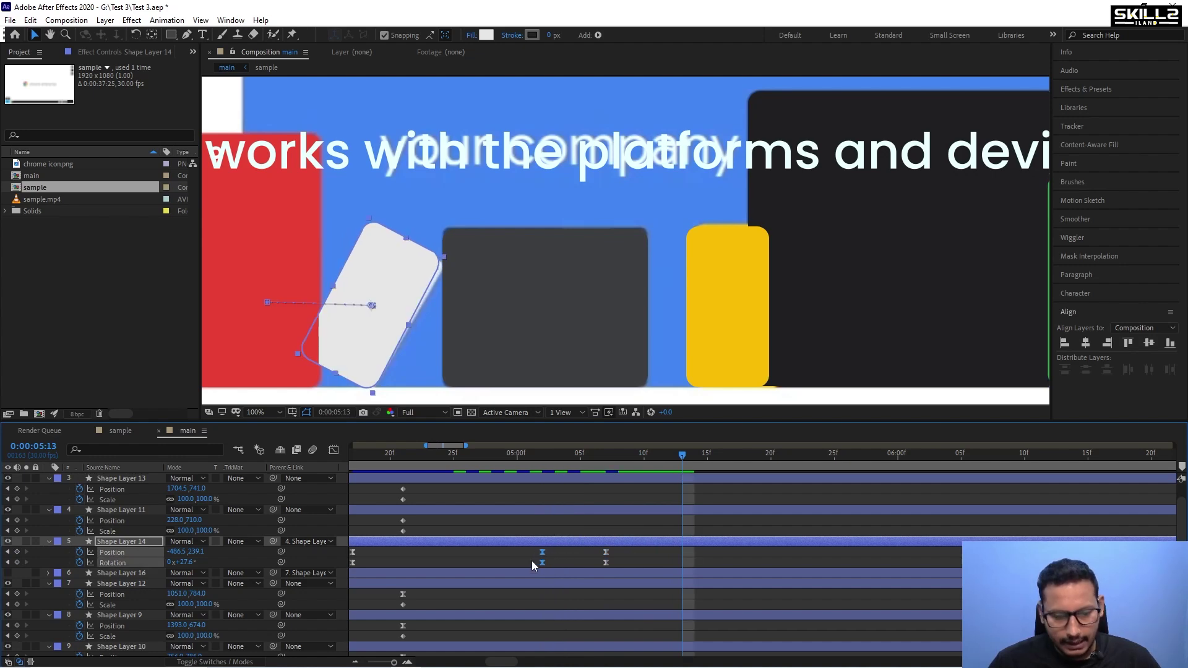
{"action": "key", "text": "ctrl+c"}
{"action": "key", "text": "ctrl+v"}
{"action": "key", "text": "ctrl+s"}
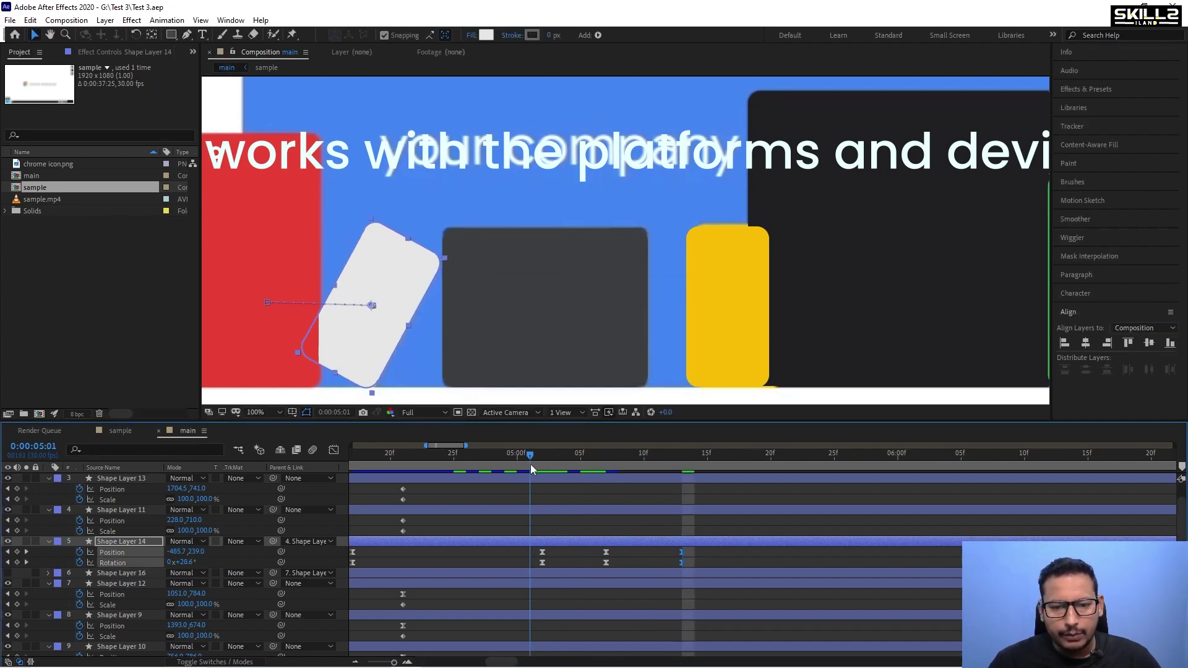
Preview the white device's swing from 5:01, examine the sample up to 5:21 with Shape Layer 14 hidden, and save the project.
{"action": "left_click", "coordinate": [529, 464]}
{"action": "key", "text": "space"}
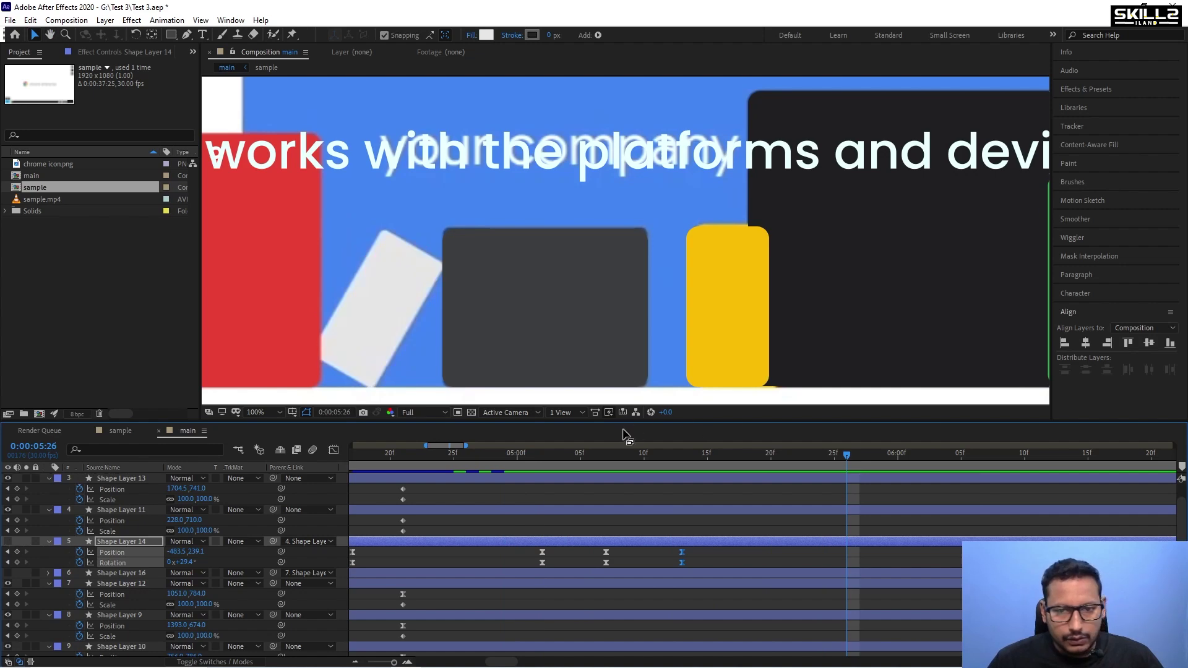
{"action": "left_click_drag", "start_coordinate": [624, 458], "coordinate": [781, 480]}
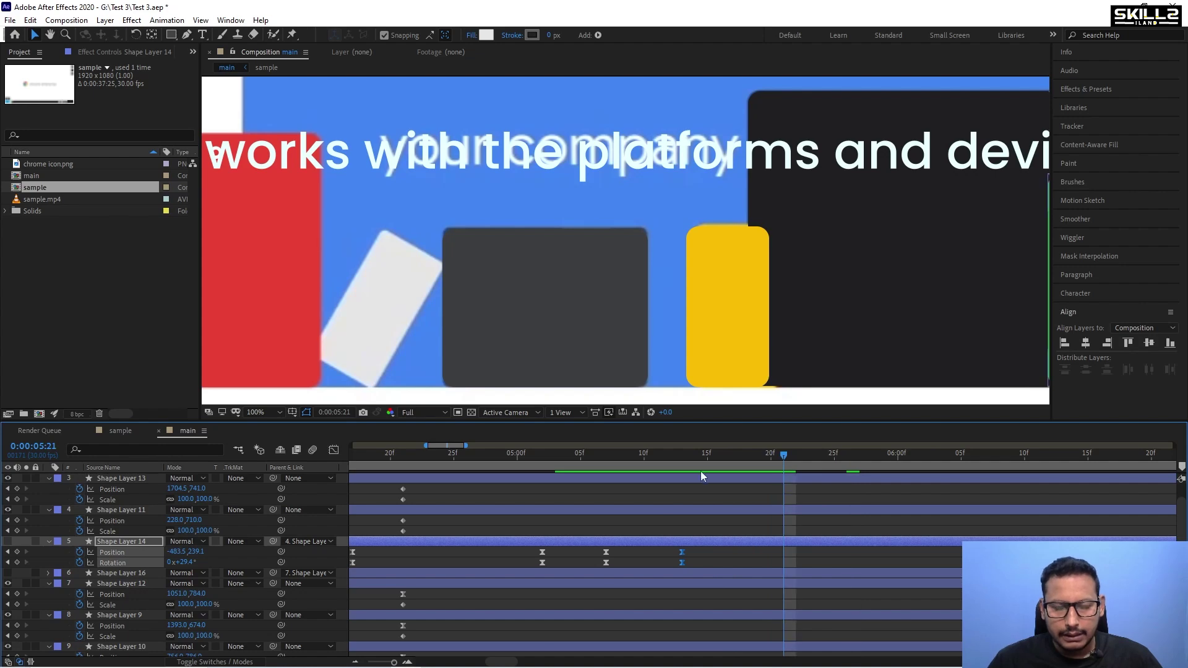
{"action": "key", "text": "ctrl+s"}
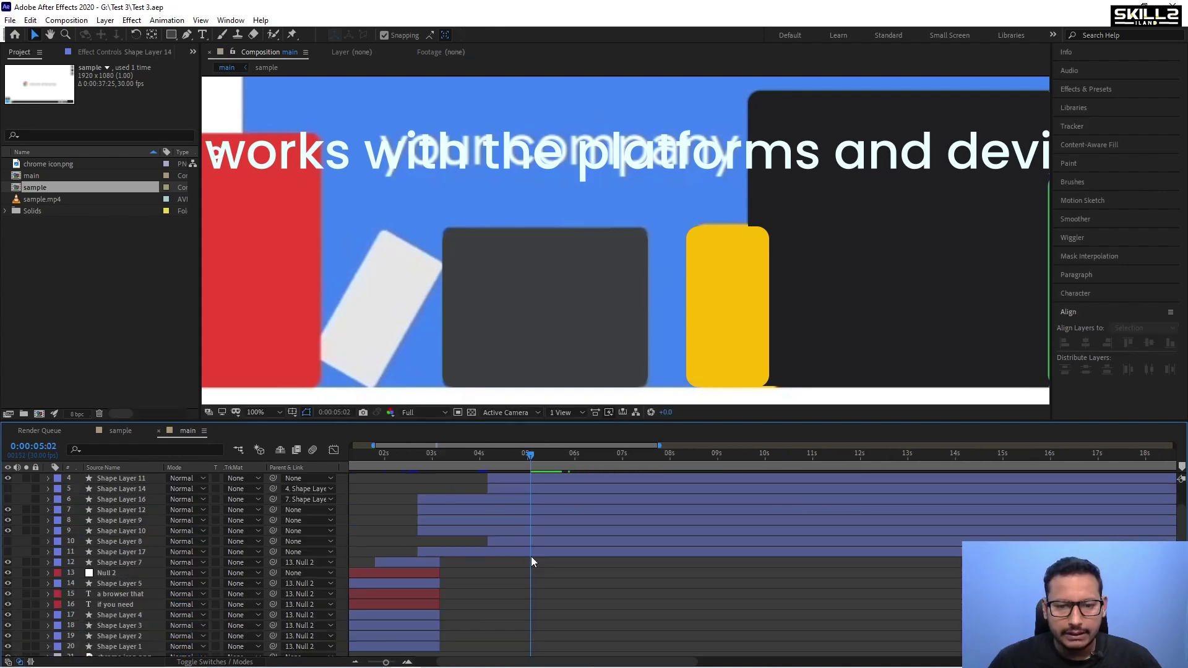
Turn the visibility of Shape Layers 14, 16, 8 and 17 back on.
{"action": "left_click_drag", "start_coordinate": [503, 456], "coordinate": [486, 458]}
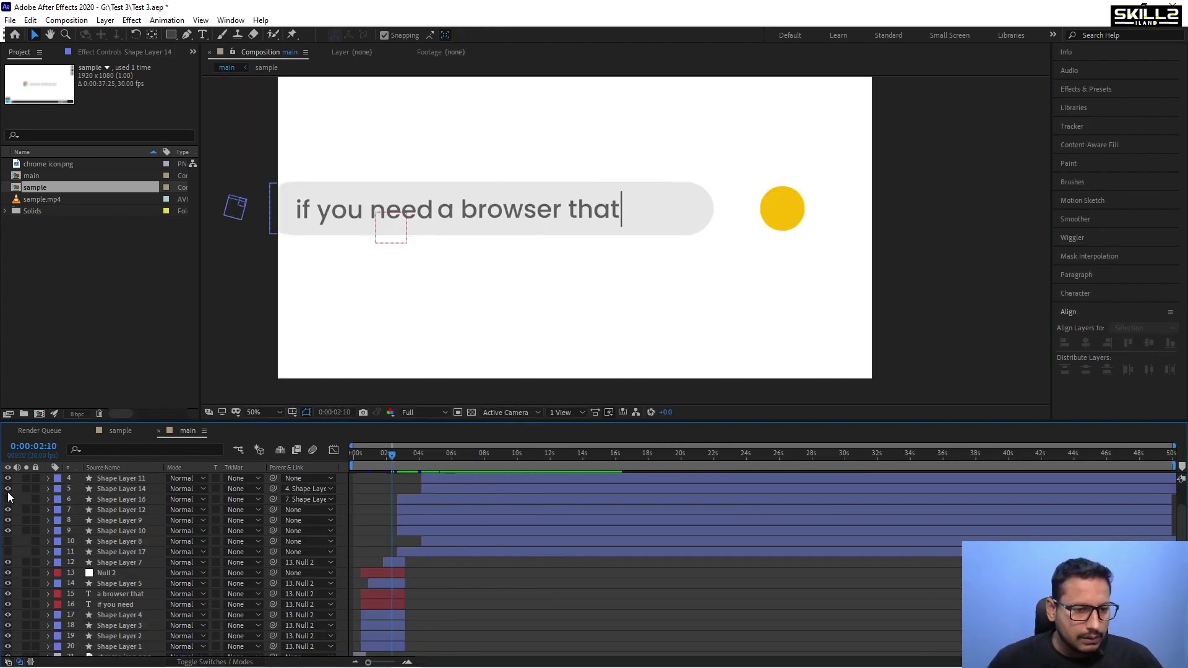
{"action": "left_click", "coordinate": [9, 542]}
{"action": "left_click", "coordinate": [8, 552]}
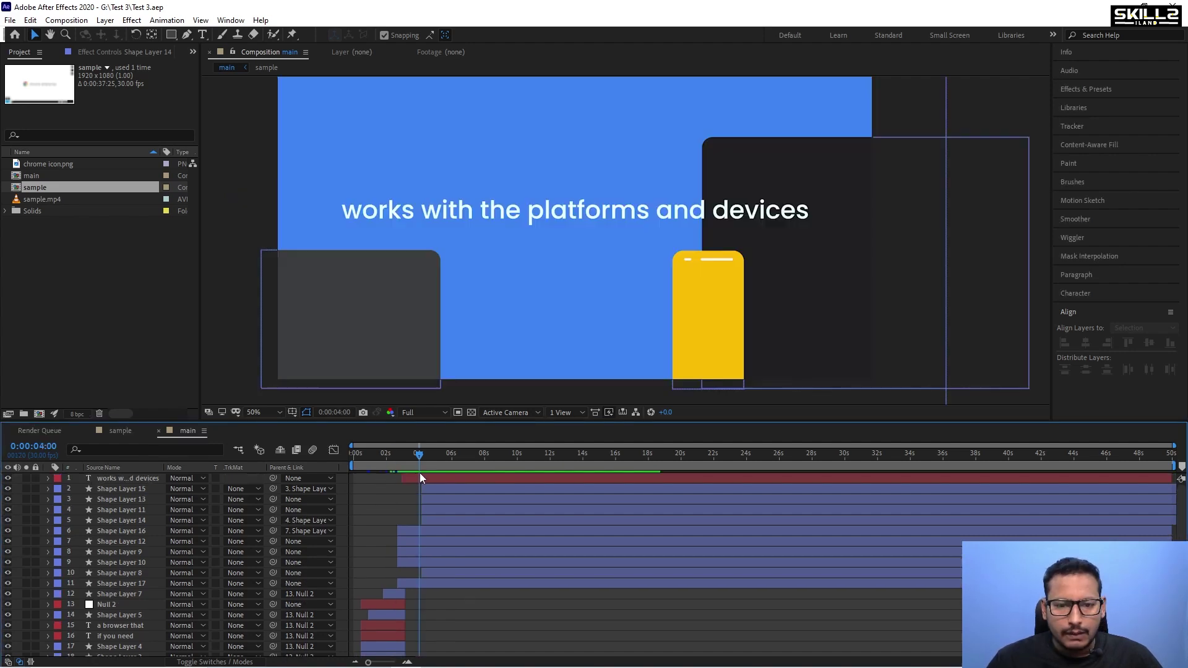
Set Shape Layer 8's Scale at 4:05 to 151% and apply Easy Ease to both of its Scale keyframes.
{"action": "left_click_drag", "start_coordinate": [419, 473], "coordinate": [421, 474]}
{"action": "scroll", "coordinate": [422, 474], "scroll_direction": "up", "scroll_amount": 4}
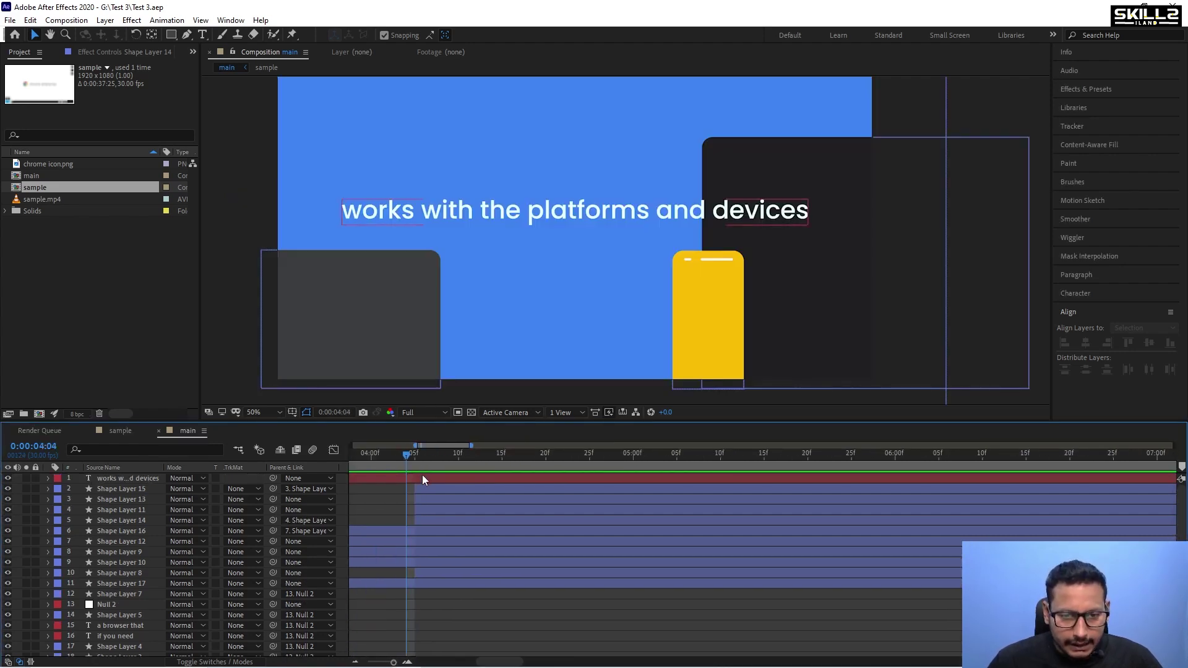
{"action": "left_click", "coordinate": [411, 456]}
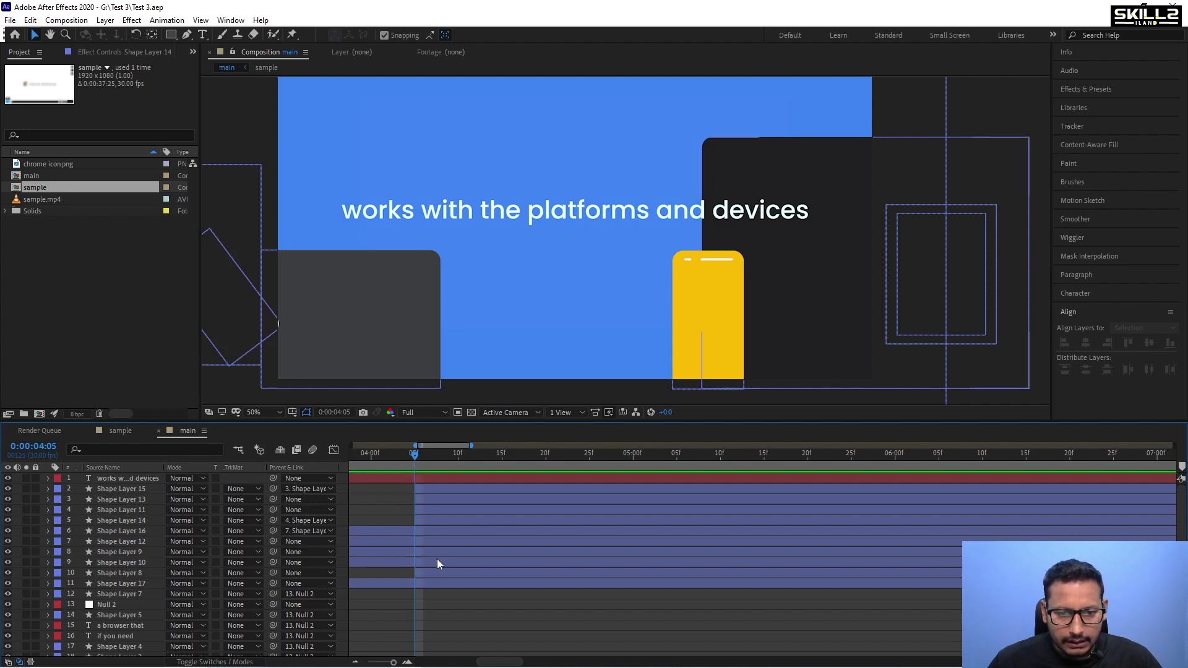
{"action": "left_click", "coordinate": [423, 573]}
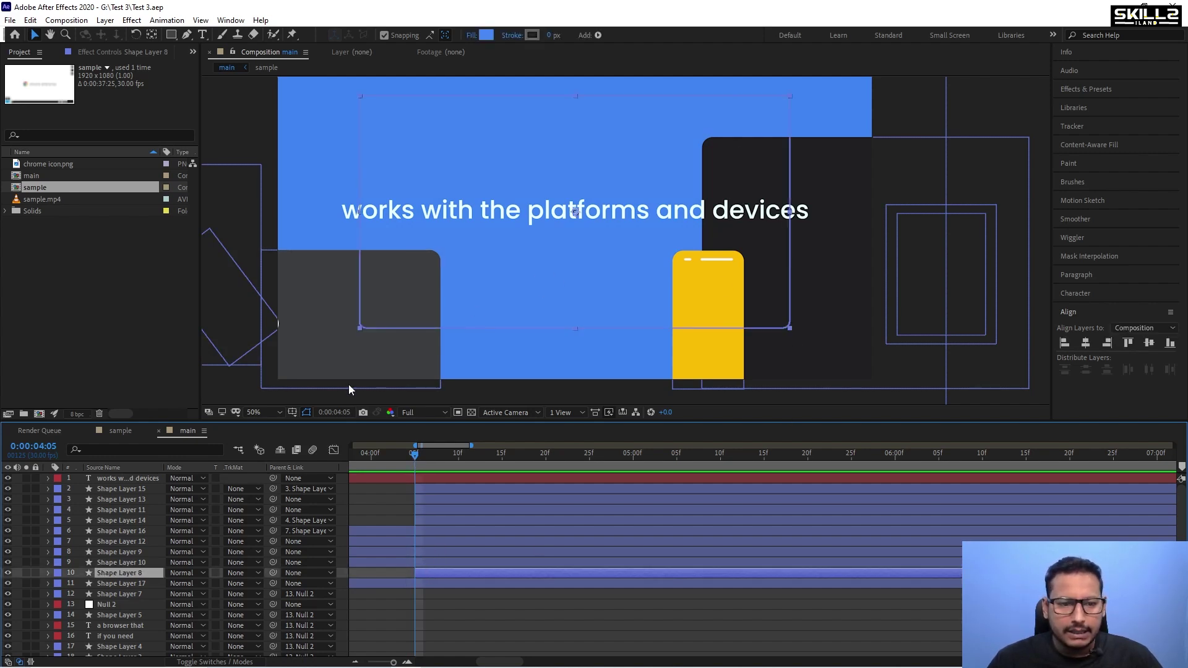
{"action": "key", "text": "s"}
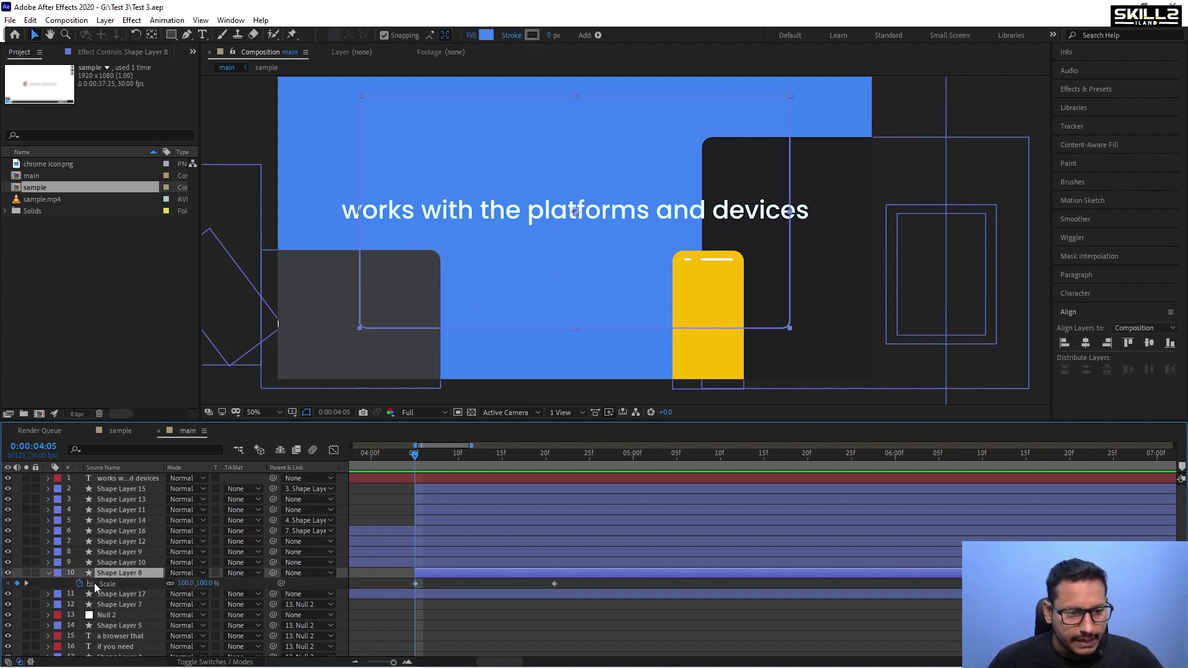
{"action": "left_click_drag", "start_coordinate": [186, 585], "coordinate": [215, 582]}
{"action": "right_click", "coordinate": [215, 582]}
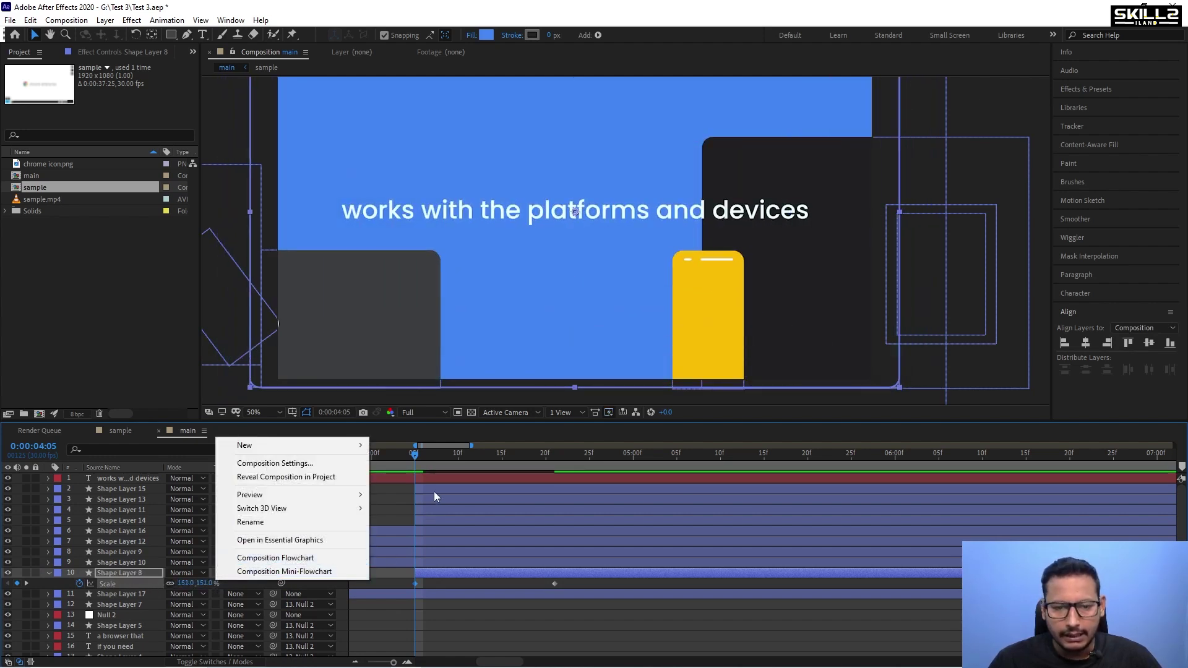
{"action": "left_click", "coordinate": [413, 463]}
{"action": "left_click_drag", "start_coordinate": [575, 580], "coordinate": [388, 600]}
{"action": "key", "text": "F9"}
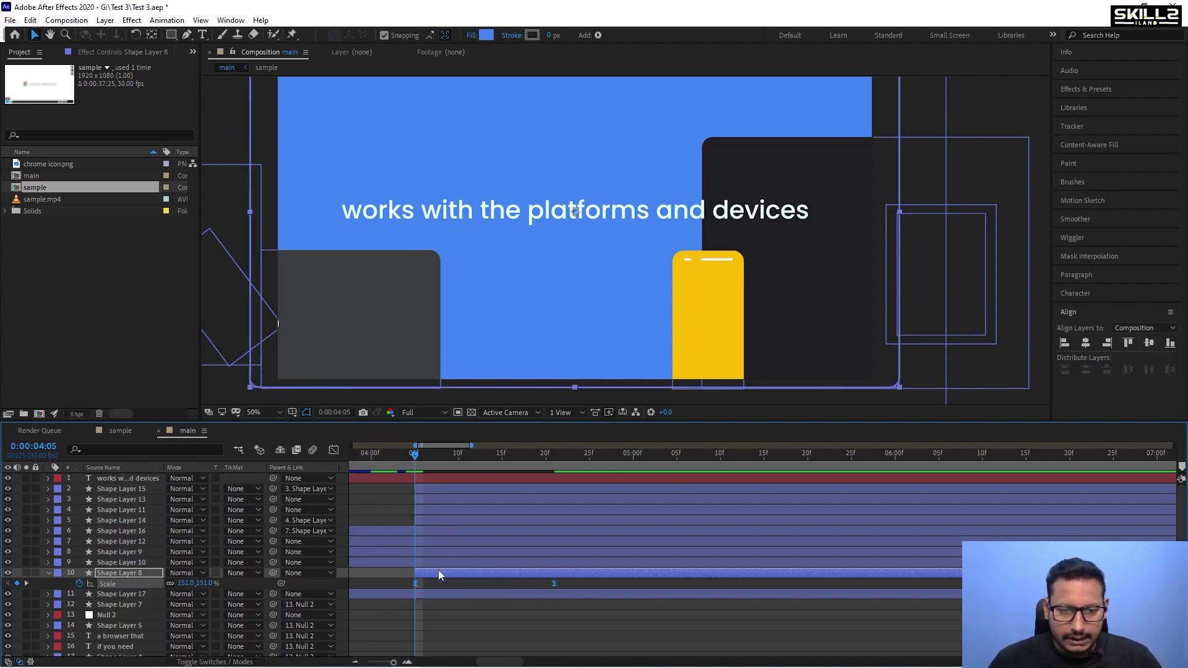
Select the layers from Shape Layer 15 down to Shape Layer 8 and reveal all their keyframed properties.
{"action": "left_click", "coordinate": [447, 562]}
{"action": "key", "text": "u"}
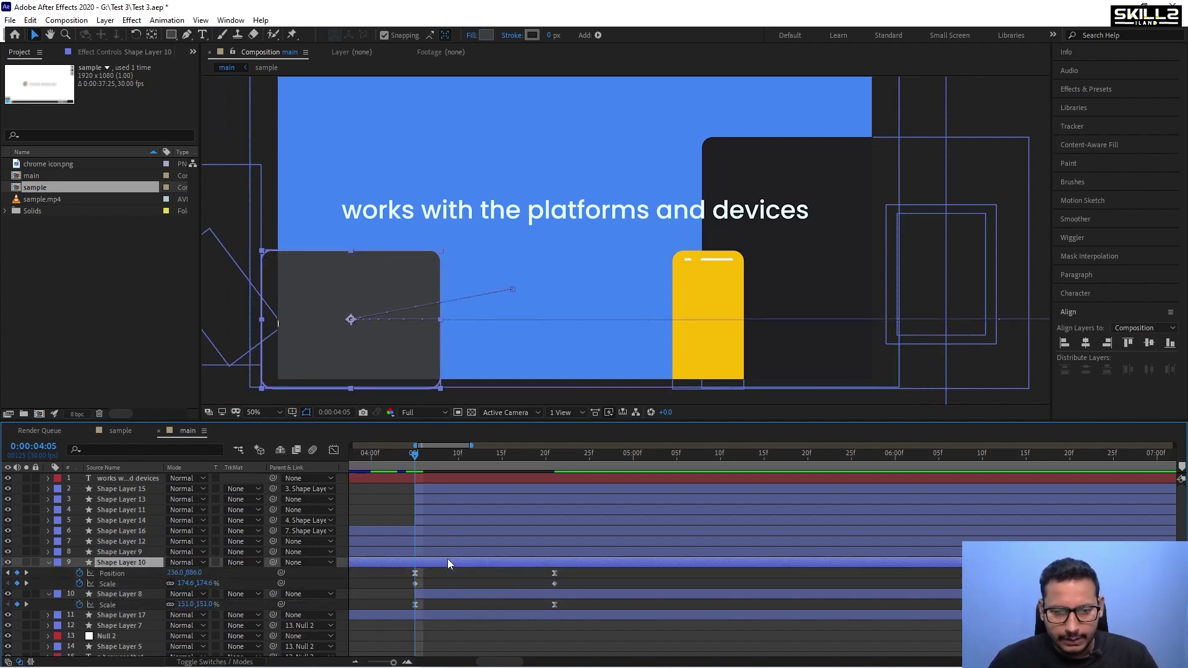
{"action": "key", "text": "u"}
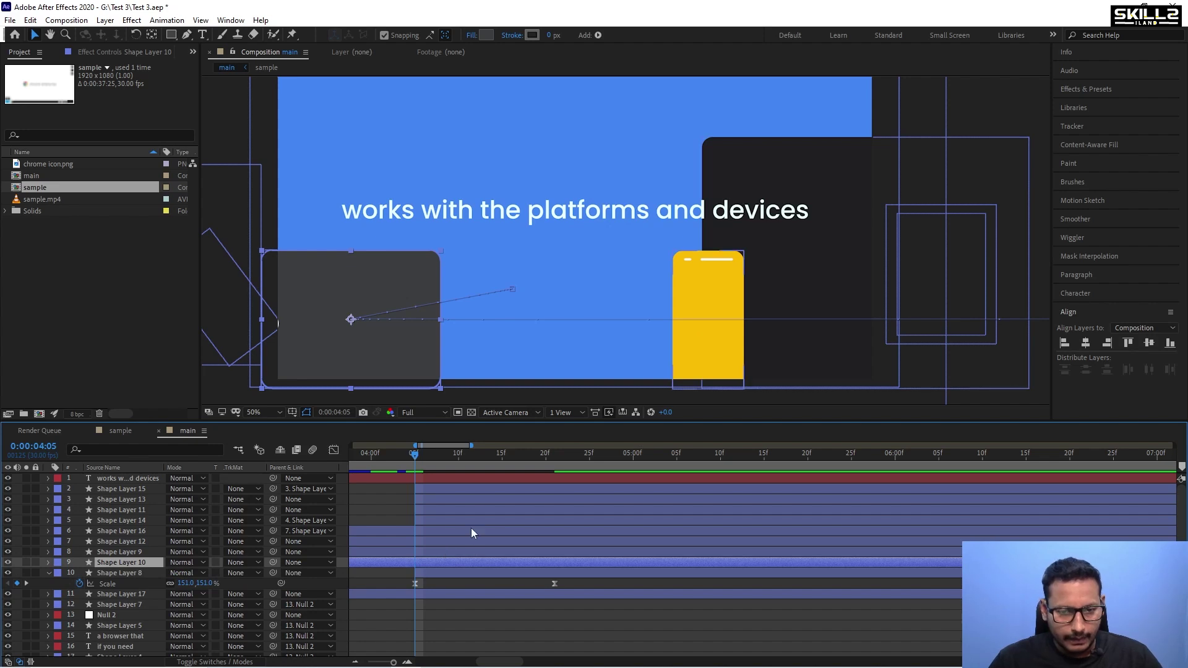
{"action": "left_click", "coordinate": [473, 493]}
{"action": "left_click", "coordinate": [462, 570], "text": "shift"}
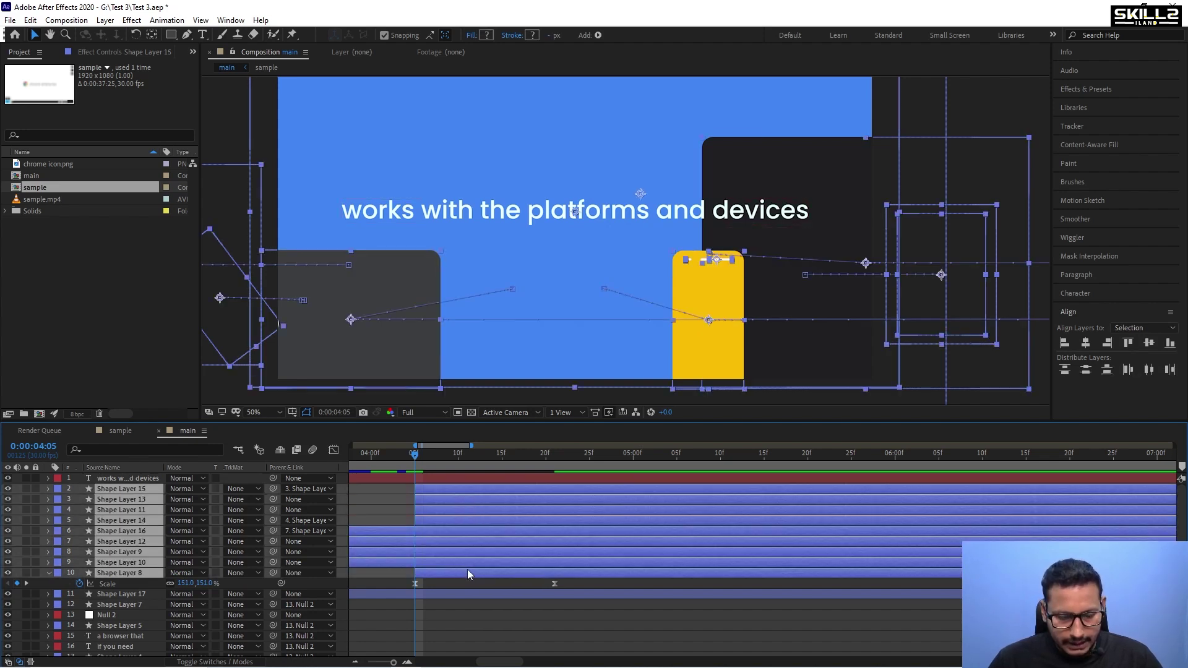
{"action": "key", "text": "u"}
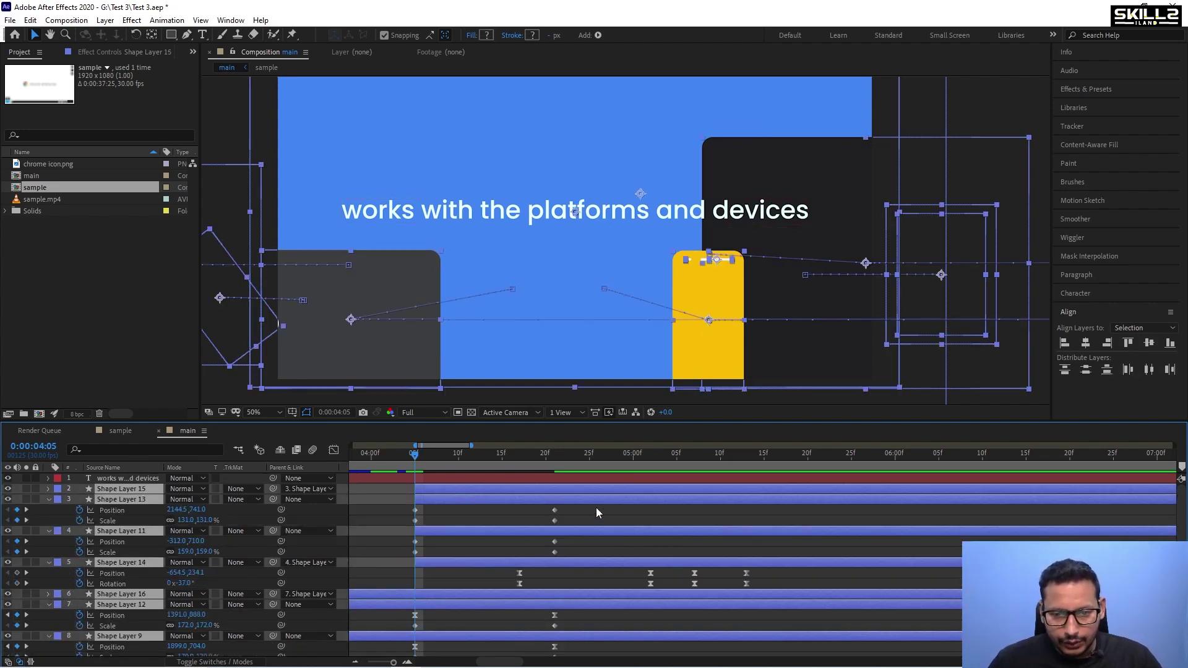
Apply Easy Ease to all Position and Scale keyframes of Shape Layers 13, 11, 12, 9, 10 and 8, preview them and save the project.
{"action": "left_click_drag", "start_coordinate": [596, 507], "coordinate": [396, 552]}
{"action": "key", "text": "F9"}
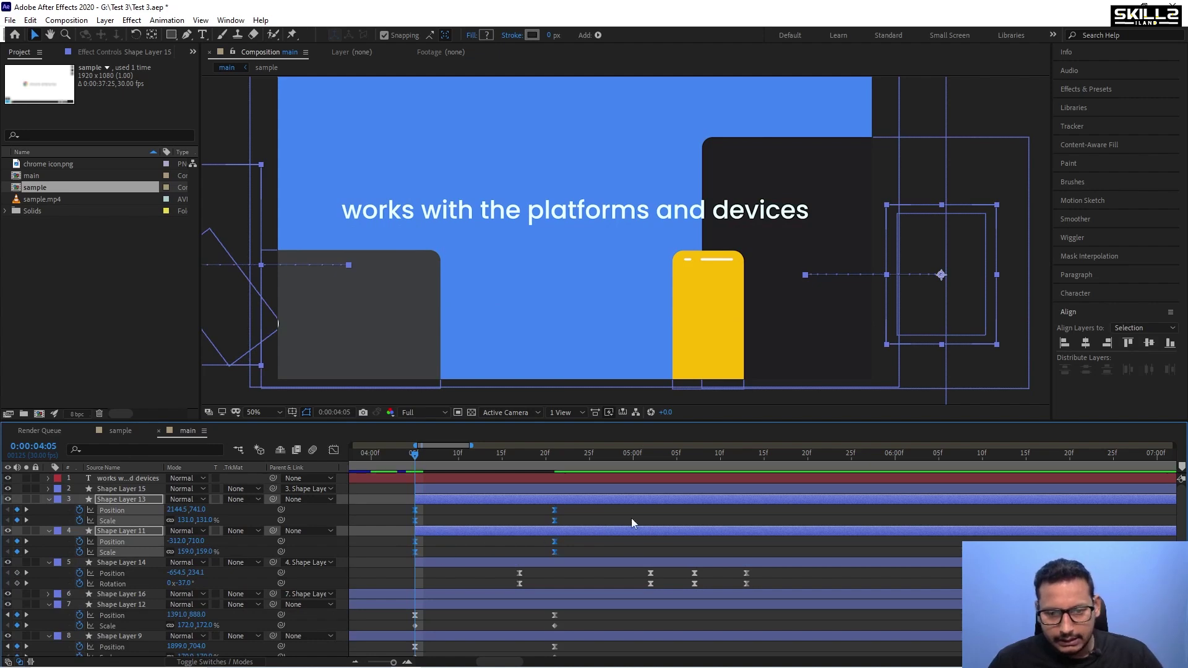
{"action": "scroll", "coordinate": [631, 518], "scroll_direction": "down", "scroll_amount": 4}
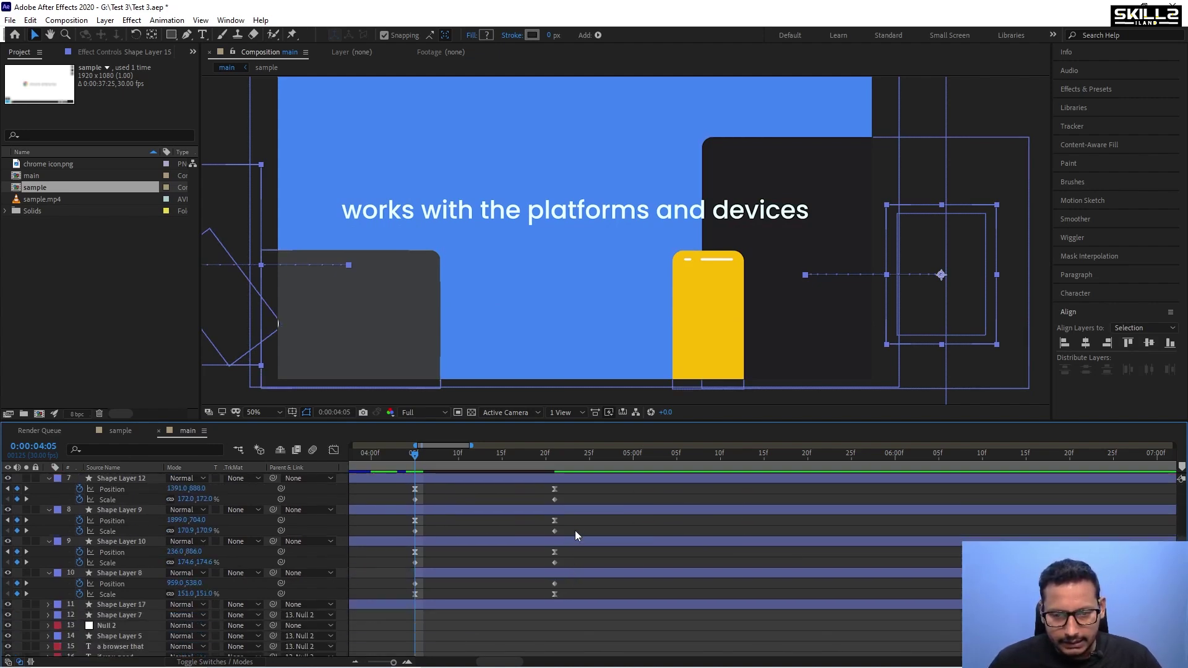
{"action": "left_click_drag", "start_coordinate": [577, 486], "coordinate": [375, 630]}
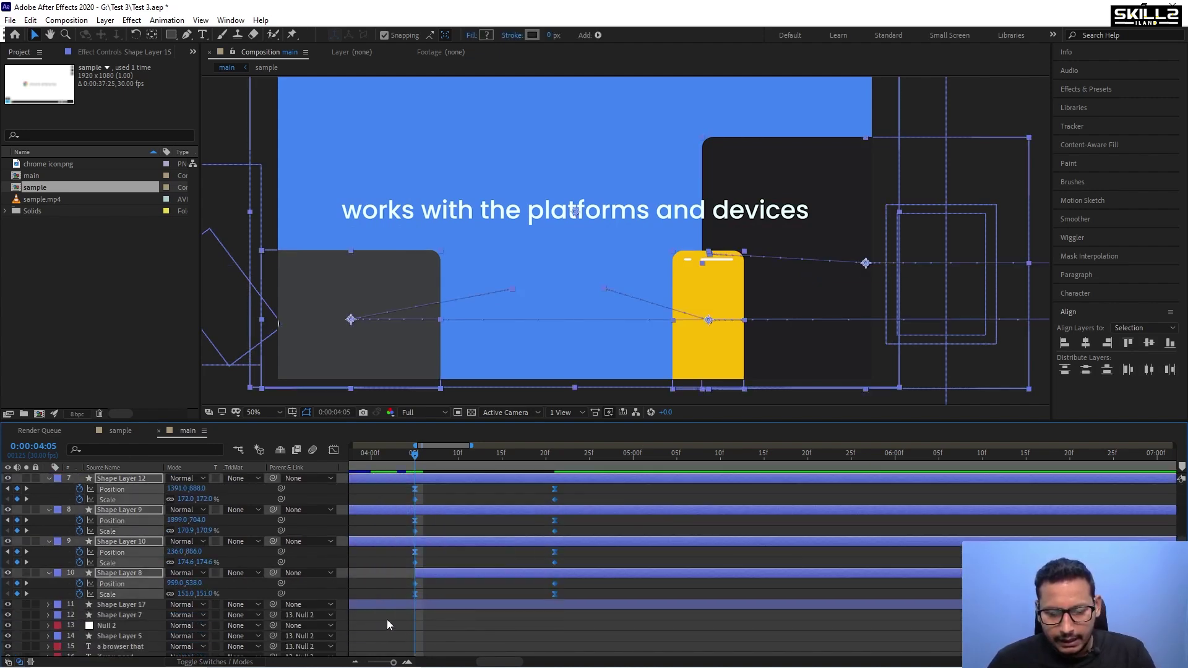
{"action": "key", "text": "F9"}
{"action": "key", "text": "space"}
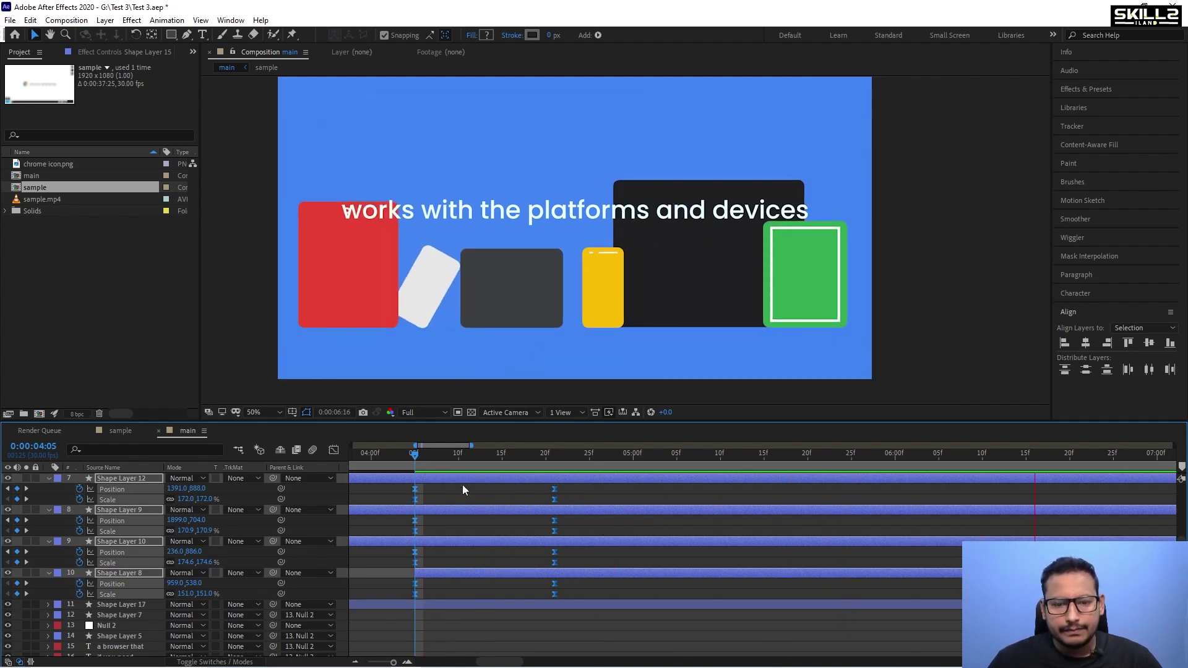
{"action": "scroll", "coordinate": [490, 310], "scroll_direction": "down", "scroll_amount": 2}
{"action": "key", "text": "ctrl+s"}
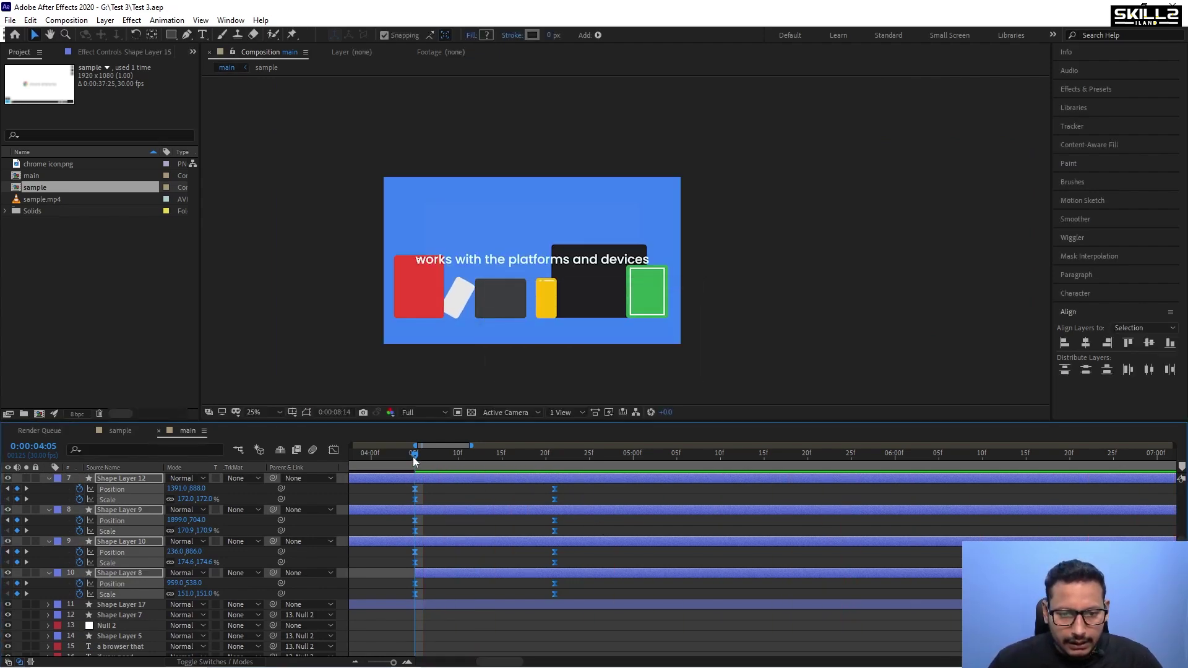
Trim the end of Shape Layer 17 to 4:05.
{"action": "left_click", "coordinate": [457, 604]}
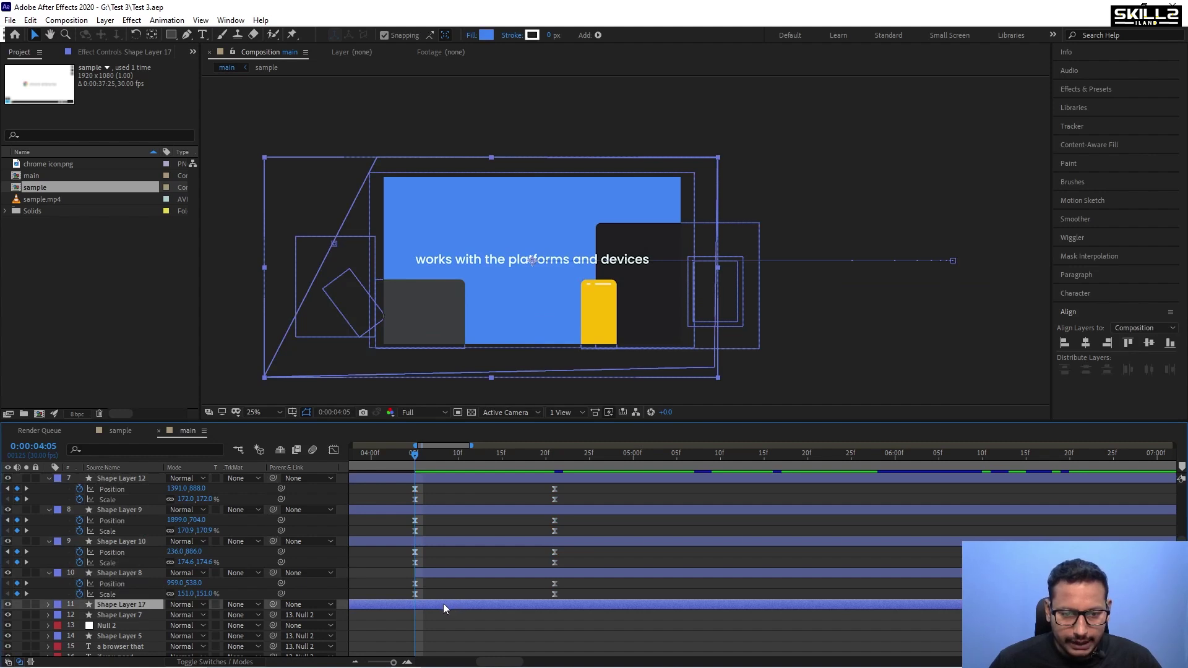
{"action": "scroll", "coordinate": [628, 548], "scroll_direction": "down", "scroll_amount": 2, "text": "alt"}
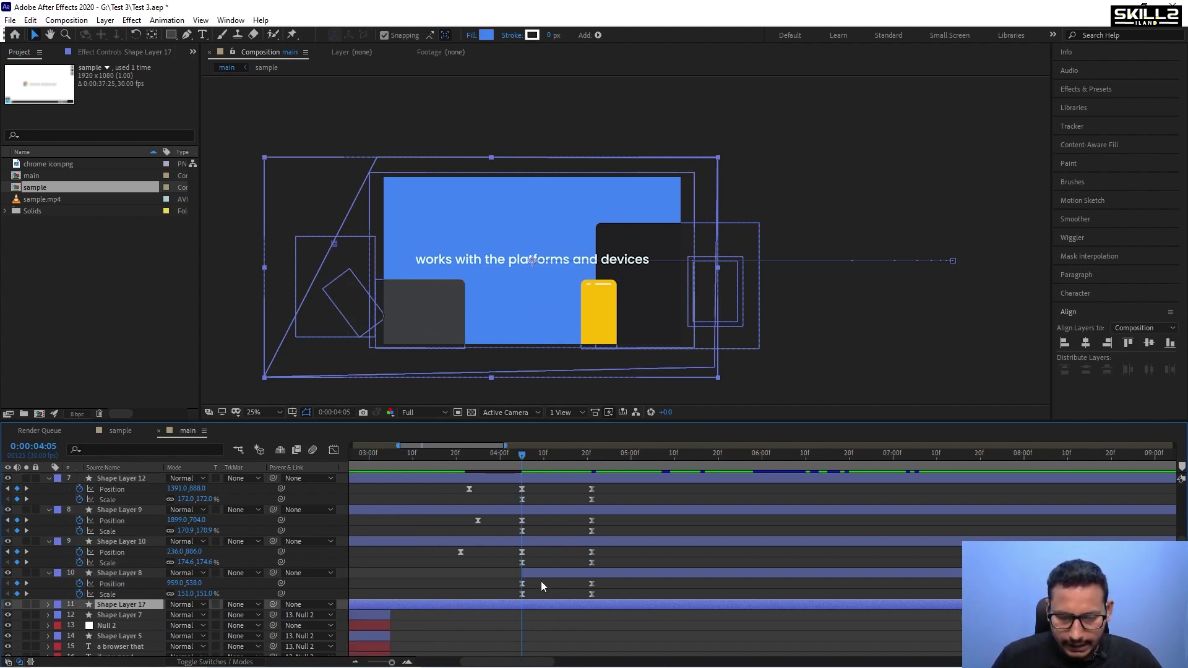
{"action": "key", "text": "alt+bracketright"}
{"action": "scroll", "coordinate": [454, 603], "scroll_direction": "up", "scroll_amount": 3, "text": "alt"}
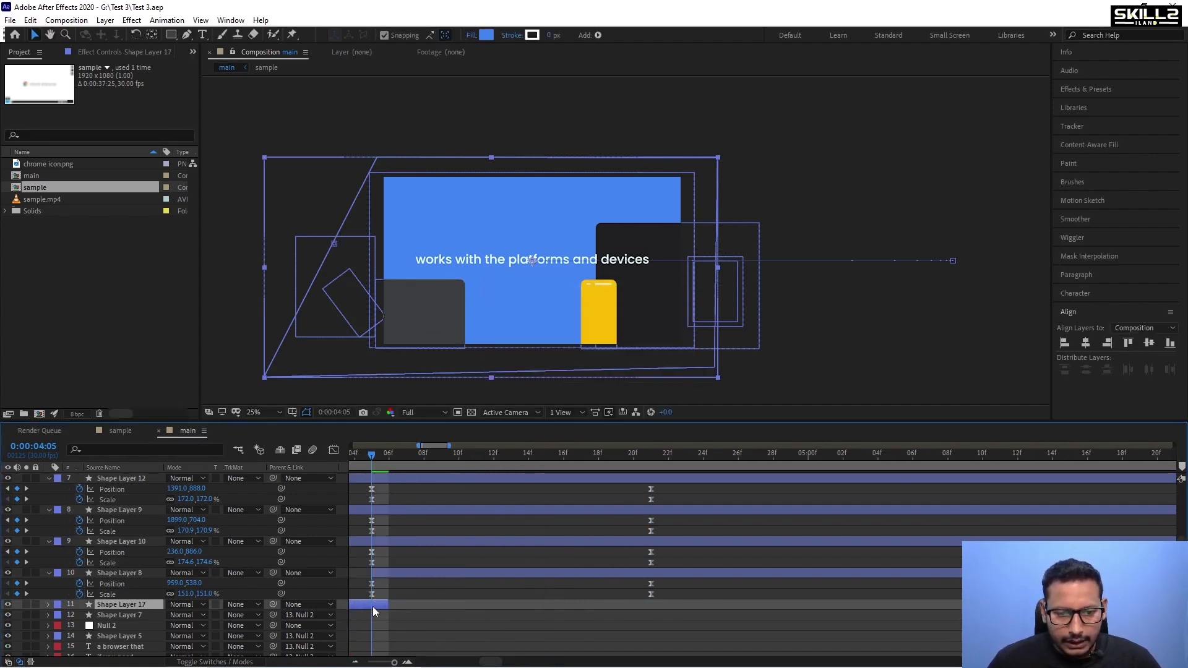
{"action": "scroll", "coordinate": [385, 610], "scroll_direction": "down", "scroll_amount": 3, "text": "alt"}
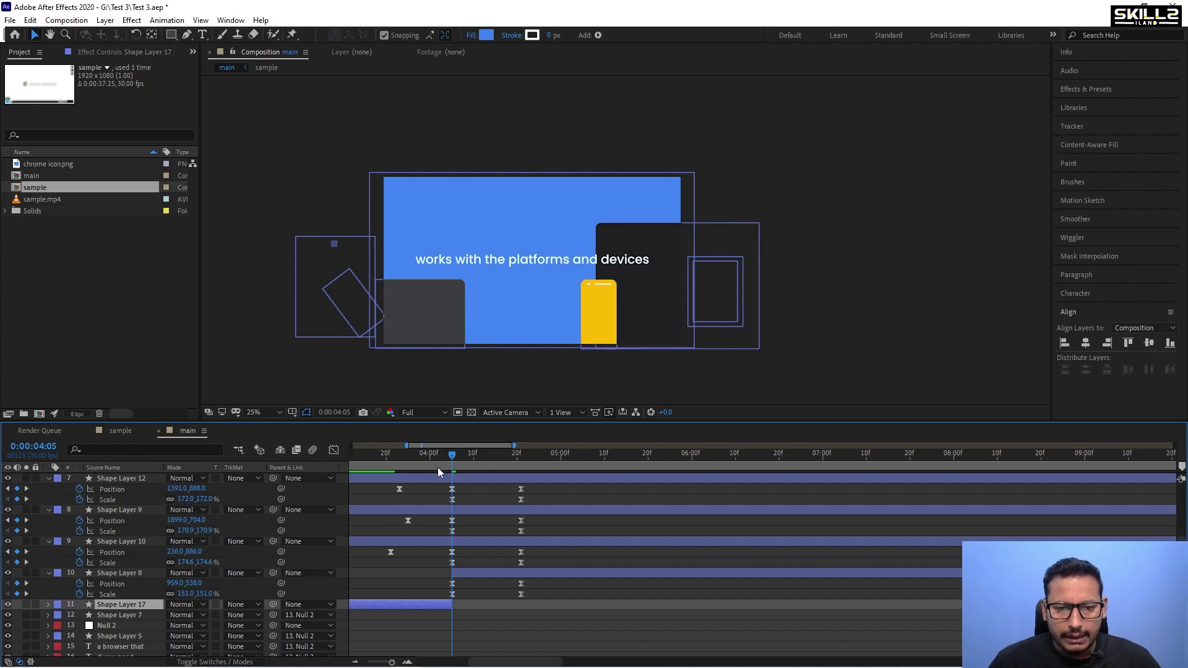
Preview the device scene from 3:23 and again from 2:25 to check the handover between the blue layers.
{"action": "left_click_drag", "start_coordinate": [437, 467], "coordinate": [401, 462]}
{"action": "key", "text": "space"}
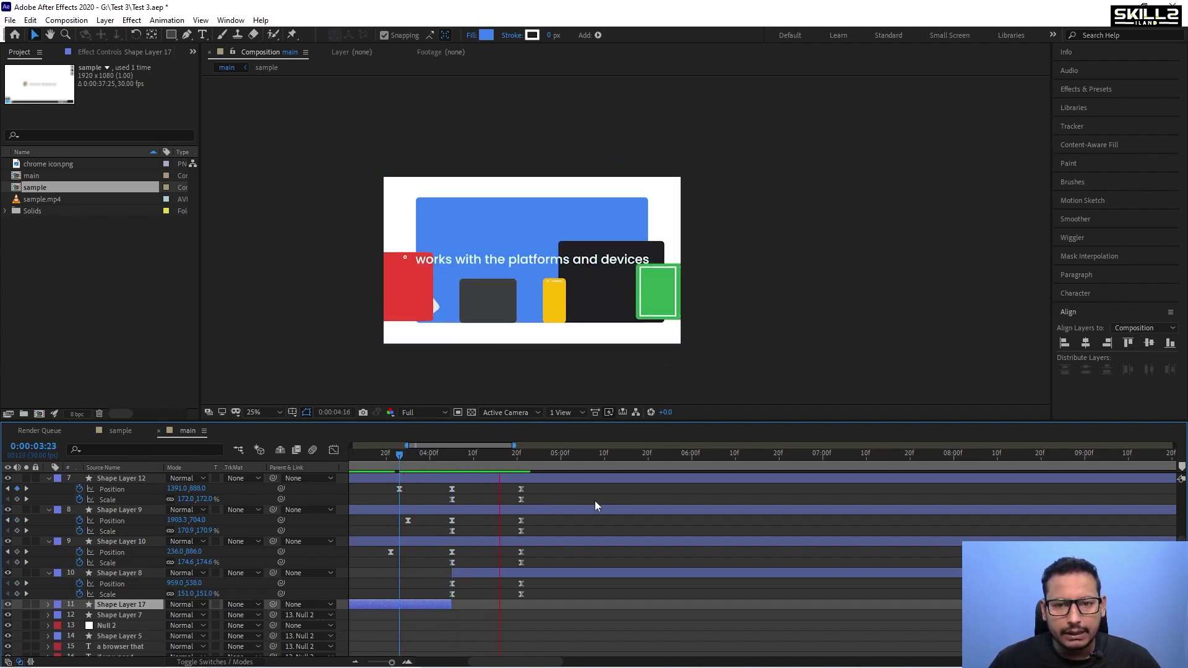
{"action": "scroll", "coordinate": [596, 501], "scroll_direction": "down", "scroll_amount": 2, "text": "alt"}
{"action": "left_click", "coordinate": [433, 457]}
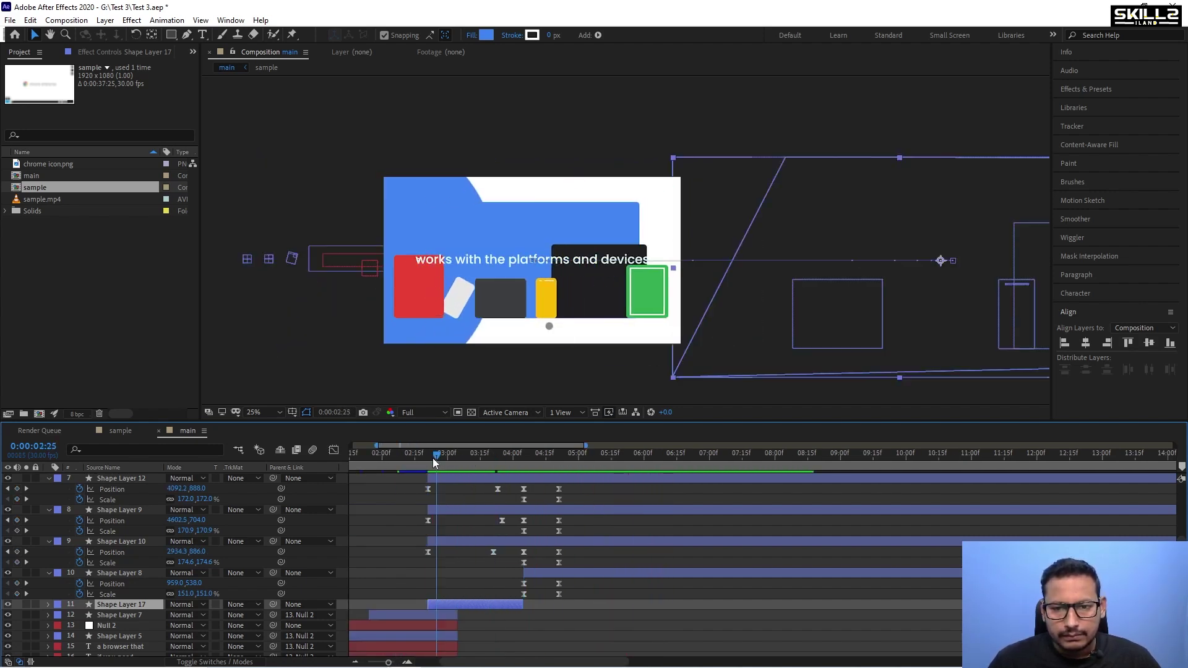
{"action": "key", "text": "space"}
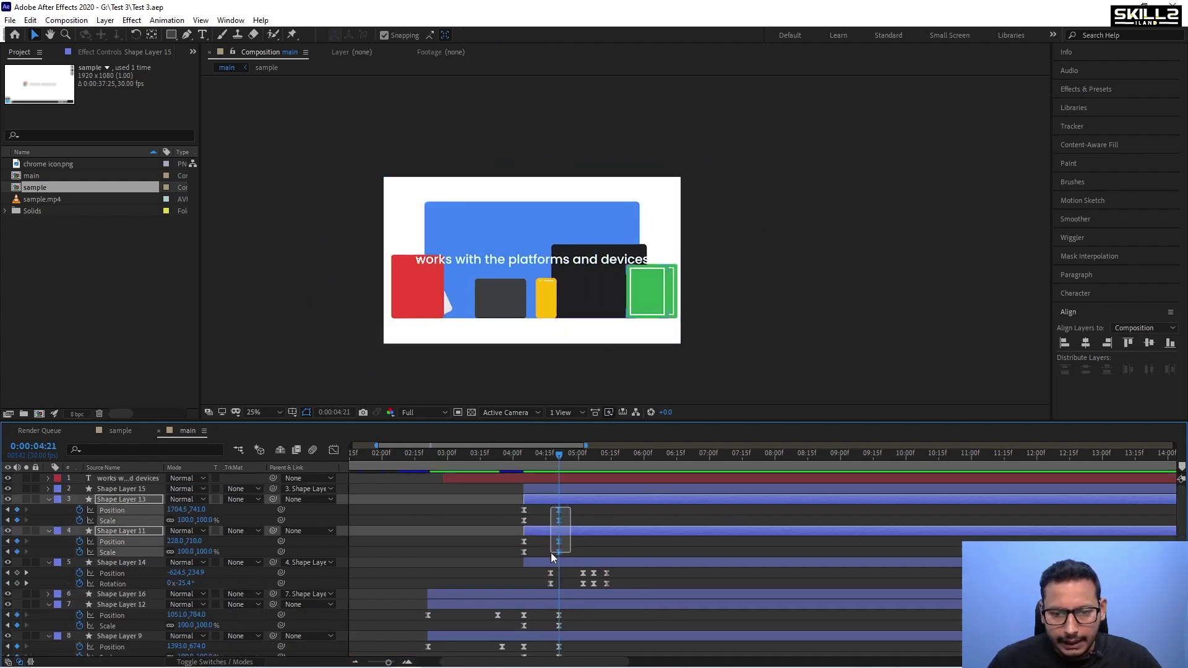
Move the final Position and Scale keyframes of Shape Layers 13, 11, 12, 9 and 10 to 4:24.
{"action": "left_click_drag", "start_coordinate": [556, 552], "coordinate": [566, 551]}
{"action": "left_click_drag", "start_coordinate": [560, 458], "coordinate": [567, 458]}
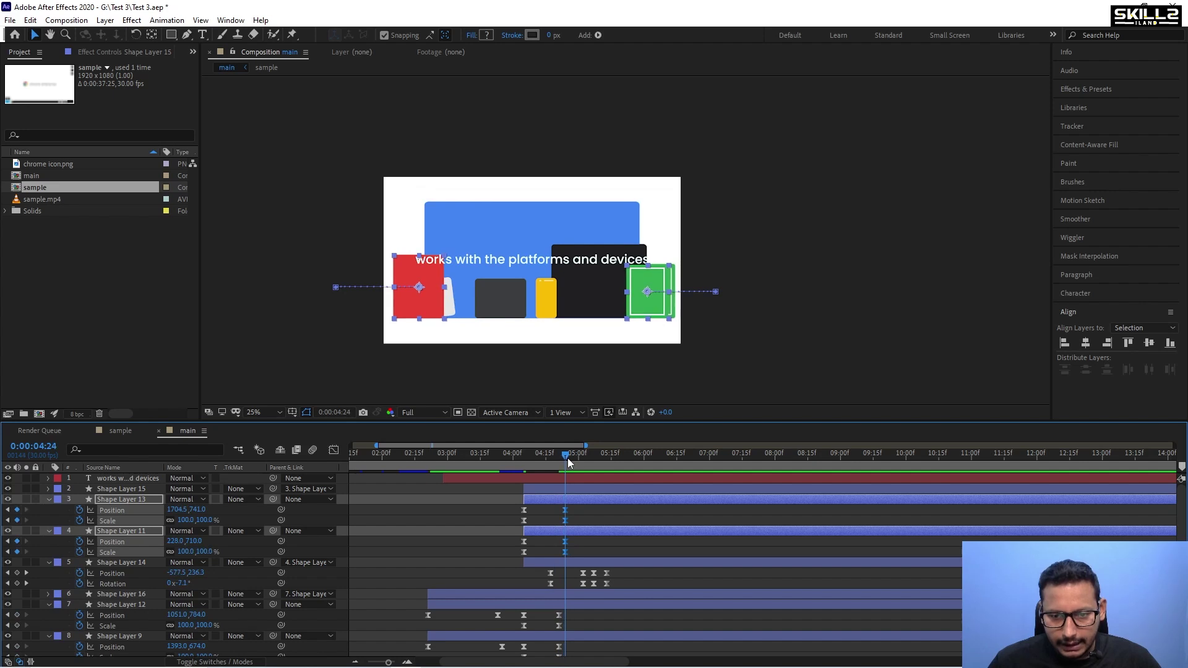
{"action": "scroll", "coordinate": [592, 562], "scroll_direction": "down", "scroll_amount": 2}
{"action": "left_click_drag", "start_coordinate": [570, 549], "coordinate": [564, 595]}
{"action": "scroll", "coordinate": [551, 619], "scroll_direction": "down", "scroll_amount": 3}
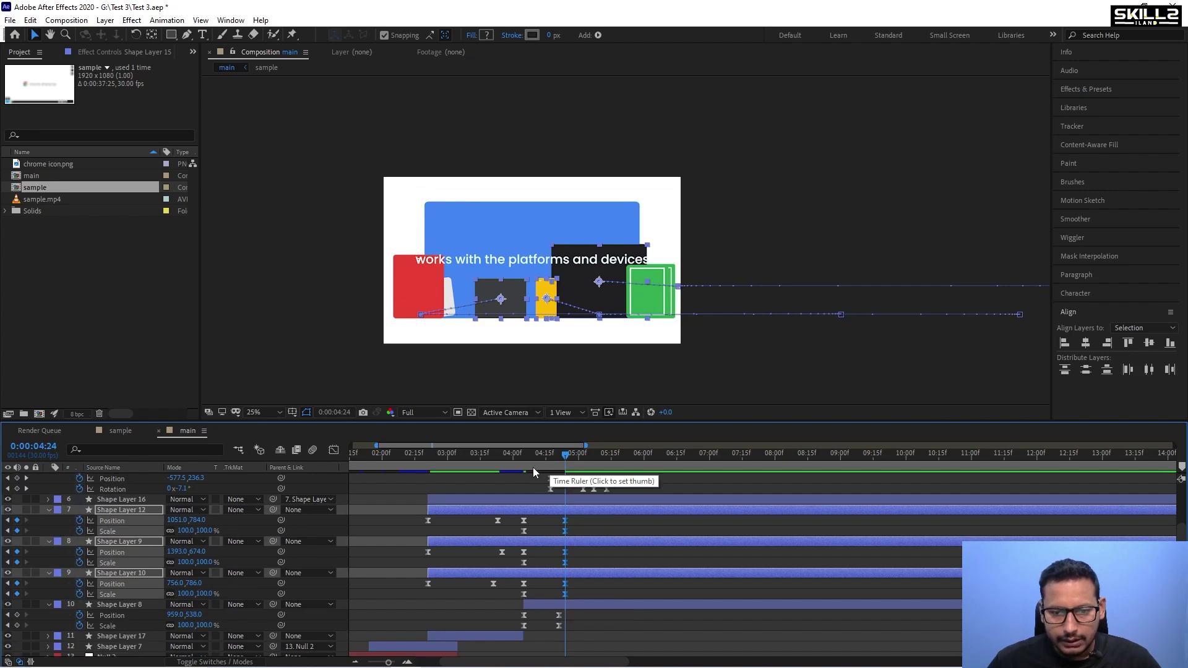
Preview the retimed device animation from 4:03 and 4:01, and save the project.
{"action": "left_click", "coordinate": [520, 463]}
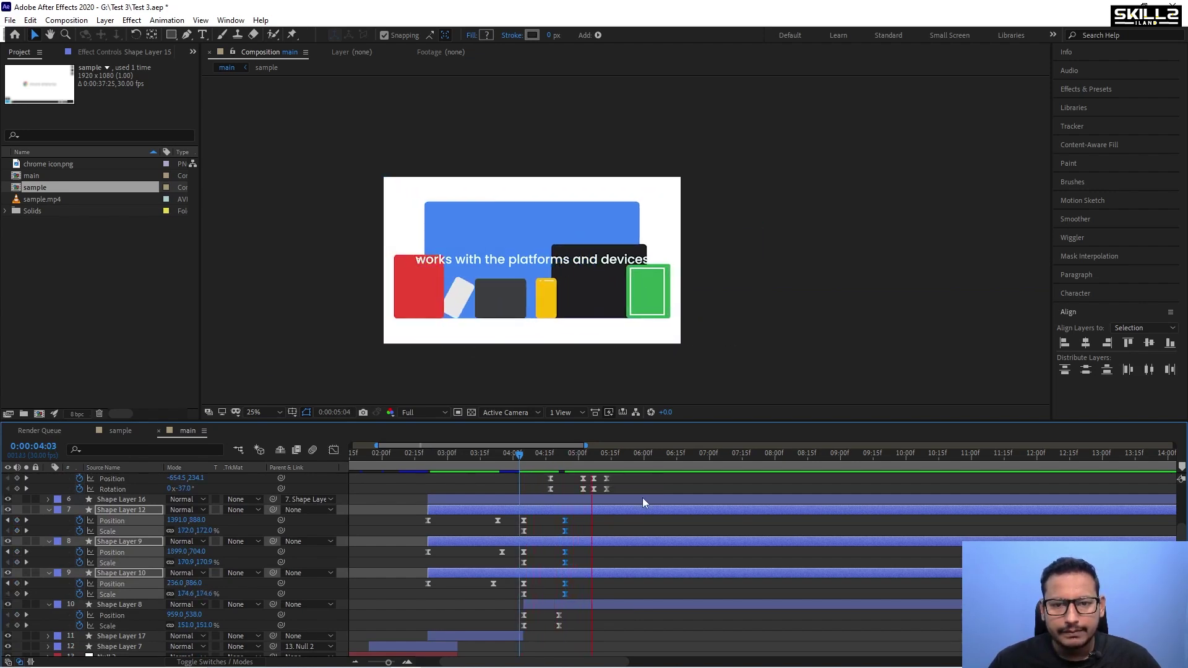
{"action": "left_click", "coordinate": [517, 463]}
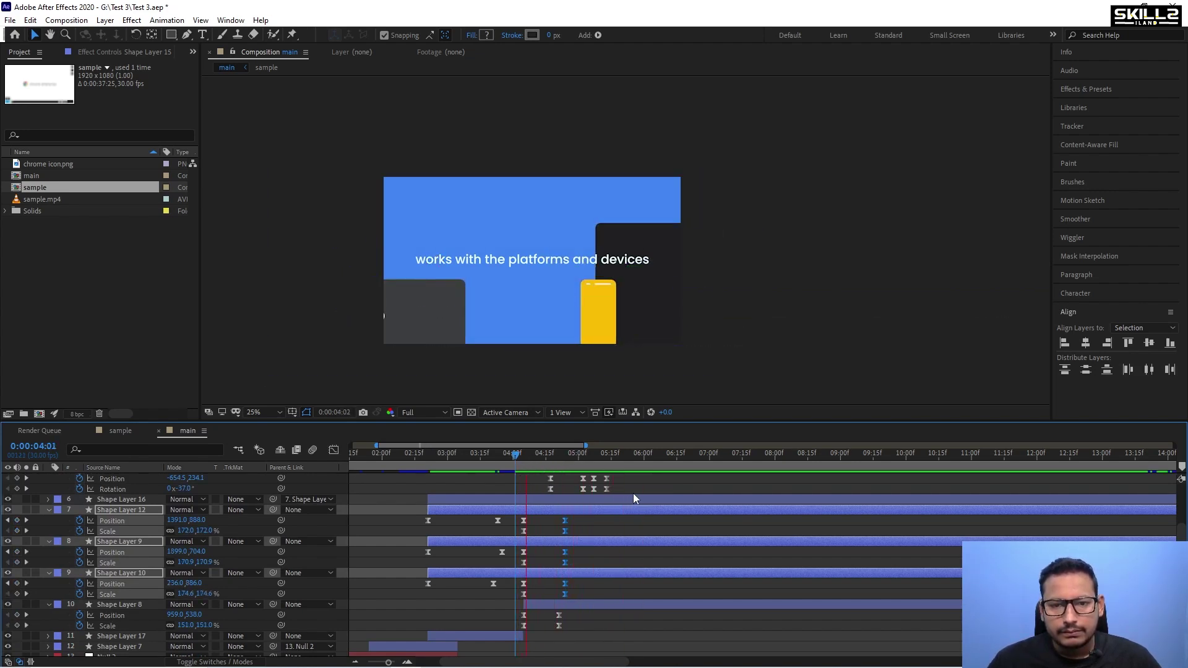
{"action": "key", "text": "space"}
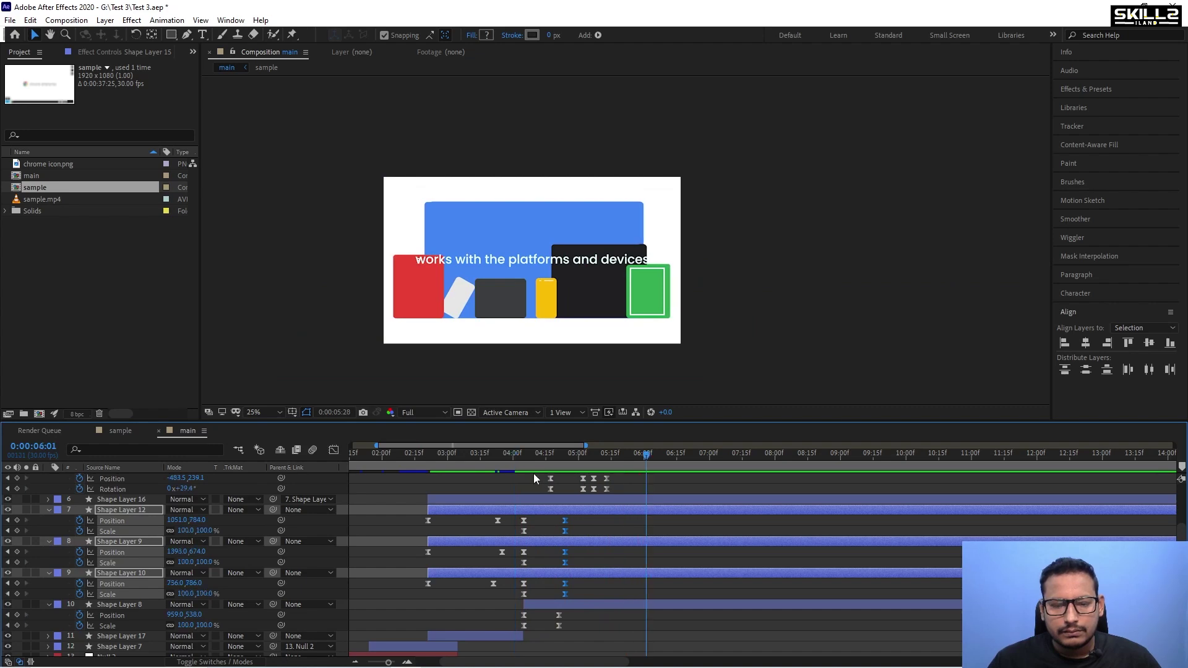
{"action": "key", "text": "space"}
{"action": "key", "text": "minus"}
{"action": "key", "text": "ctrl+s"}
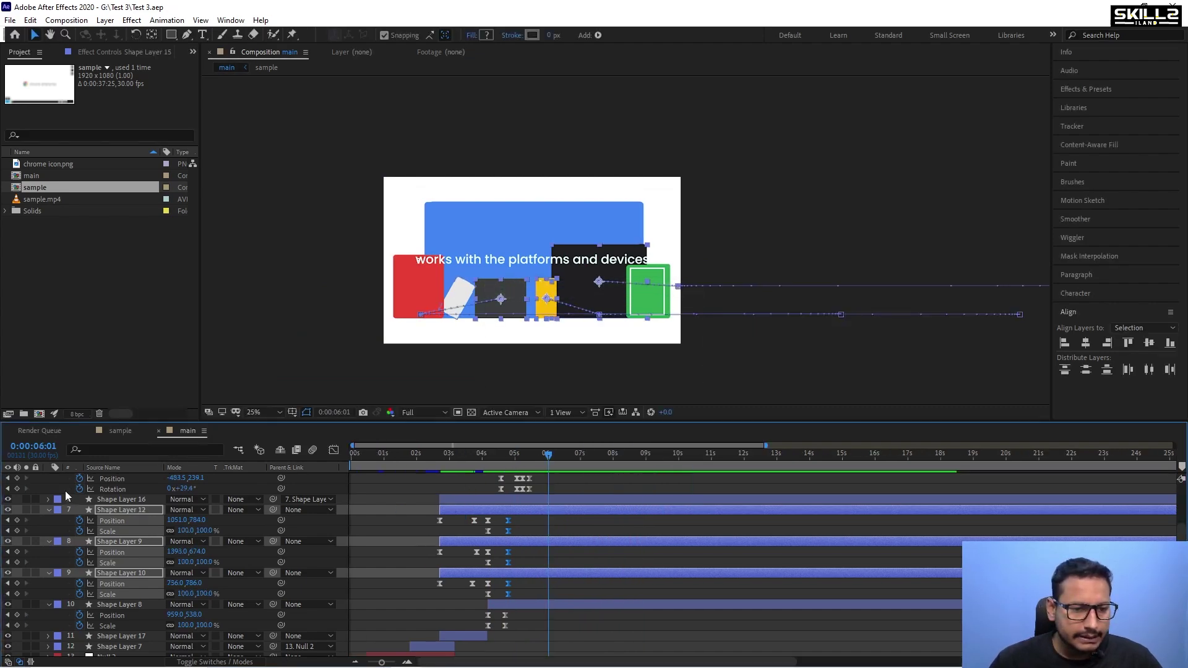
Select all layers and collapse their revealed properties.
{"action": "key", "text": "ctrl+a"}
{"action": "left_click", "coordinate": [49, 510]}
{"action": "scroll", "coordinate": [498, 525], "scroll_direction": "up", "scroll_amount": 3}
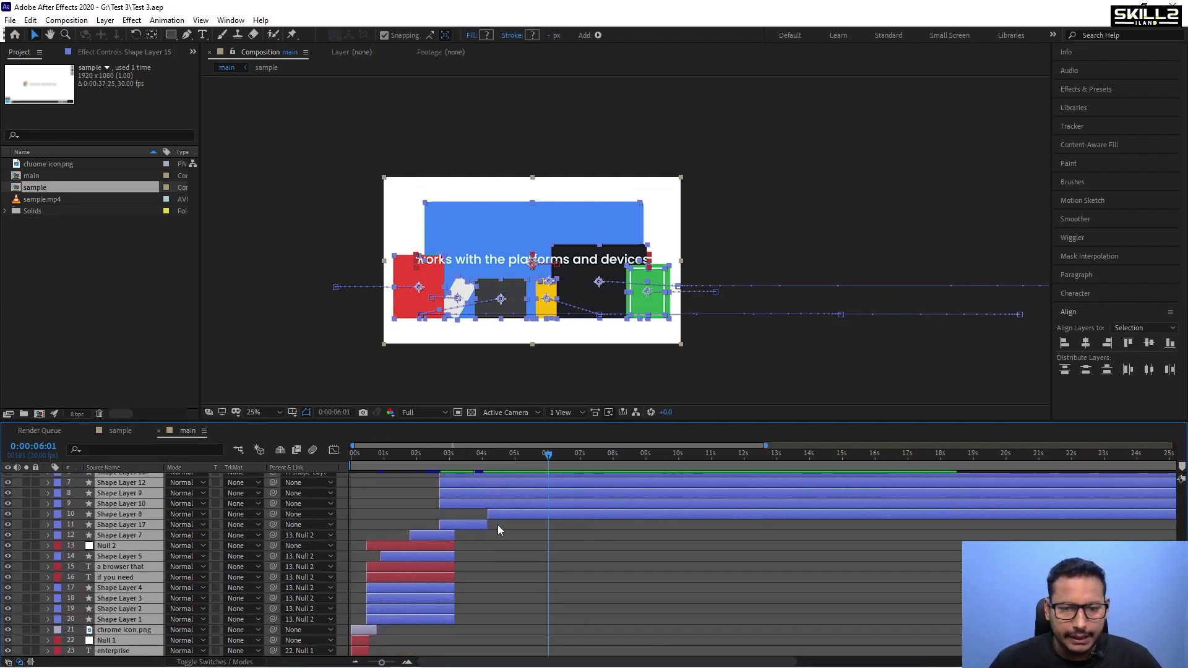
Move the text layer "works with the platforms and devices" through Shape Layer 17 below Shape Layer 1, just above chrome icon.png.
{"action": "left_click_drag", "start_coordinate": [428, 456], "coordinate": [441, 482]}
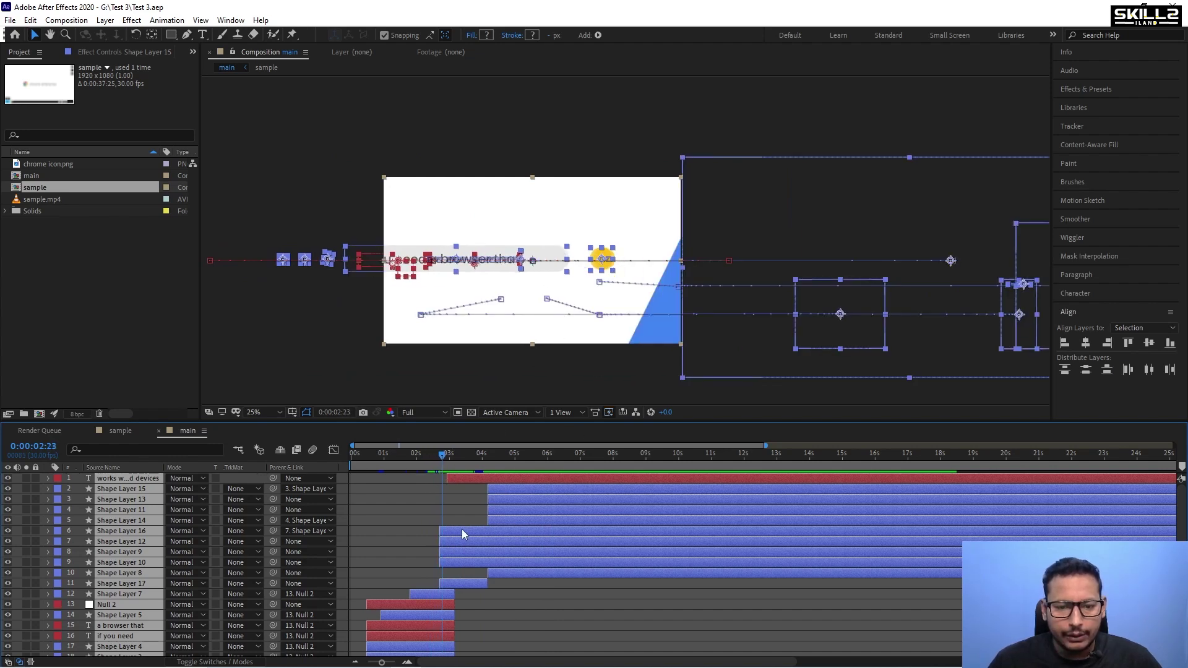
{"action": "left_click", "coordinate": [481, 593]}
{"action": "left_click", "coordinate": [470, 585]}
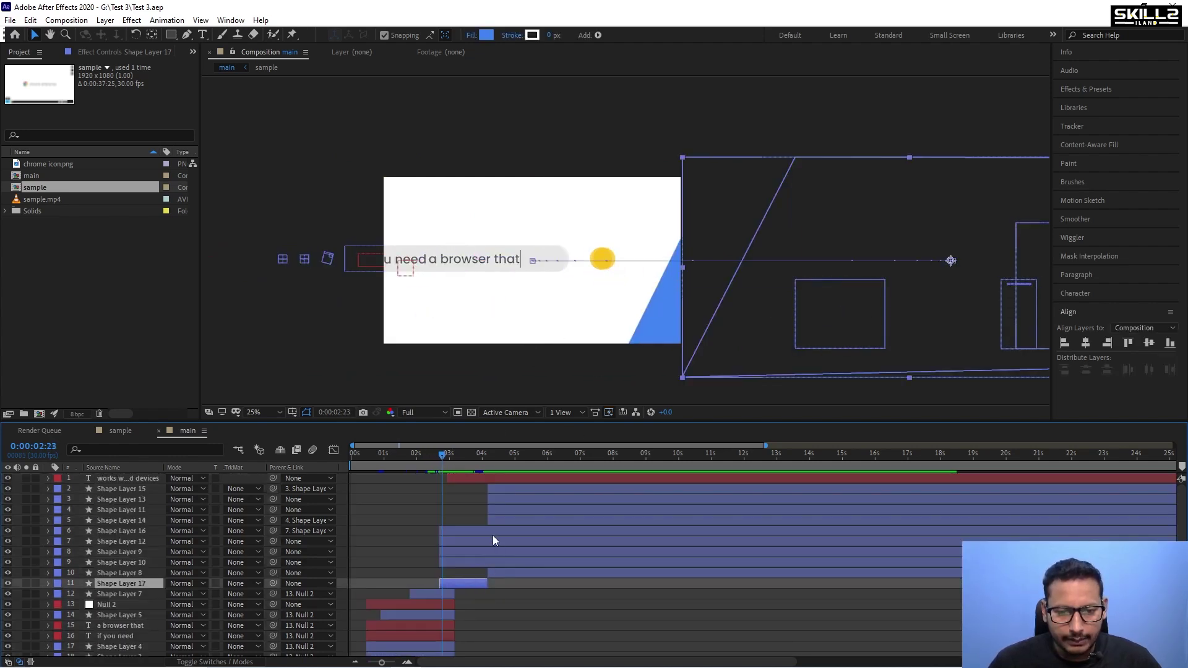
{"action": "left_click", "coordinate": [497, 477], "text": "shift"}
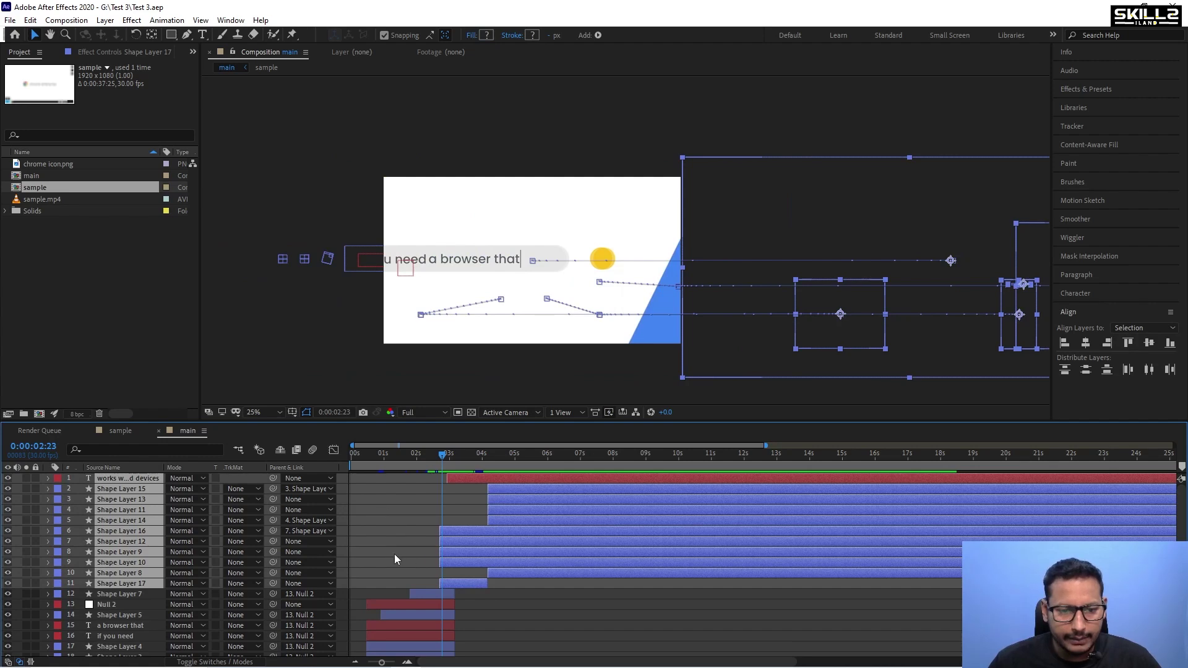
{"action": "scroll", "coordinate": [151, 552], "scroll_direction": "down", "scroll_amount": 2}
{"action": "left_click_drag", "start_coordinate": [127, 495], "coordinate": [137, 620]}
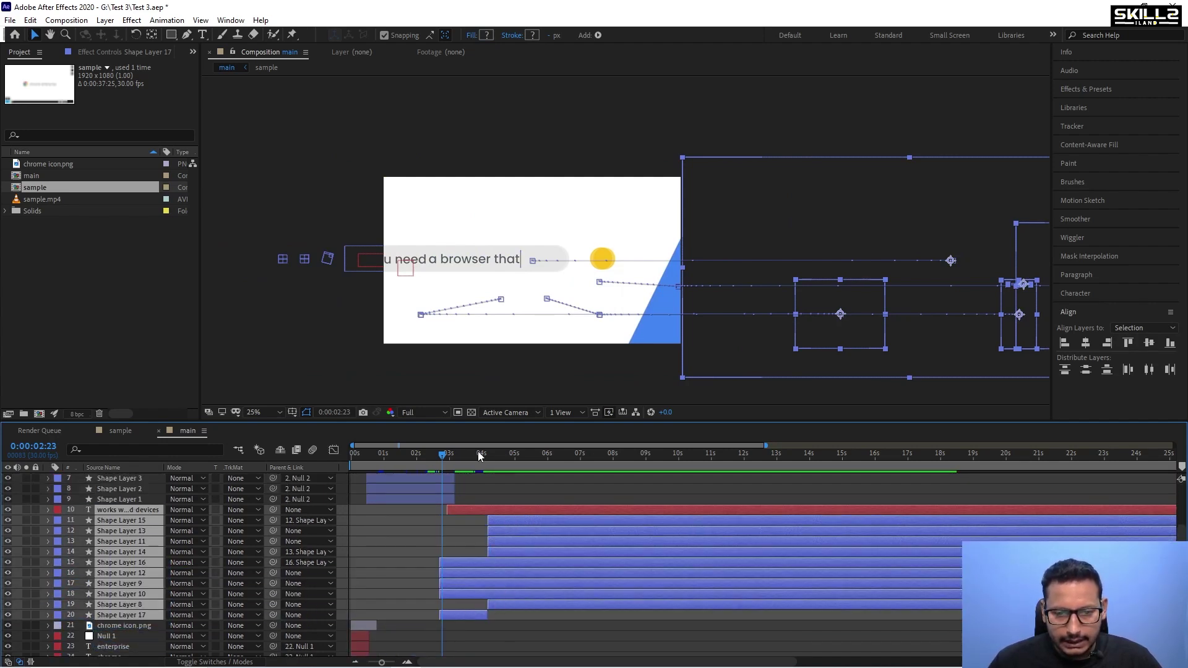
Preview the search bar to device scene transition from 2:26, check the frame at 3:03 and save the project.
{"action": "left_click_drag", "start_coordinate": [441, 454], "coordinate": [446, 458]}
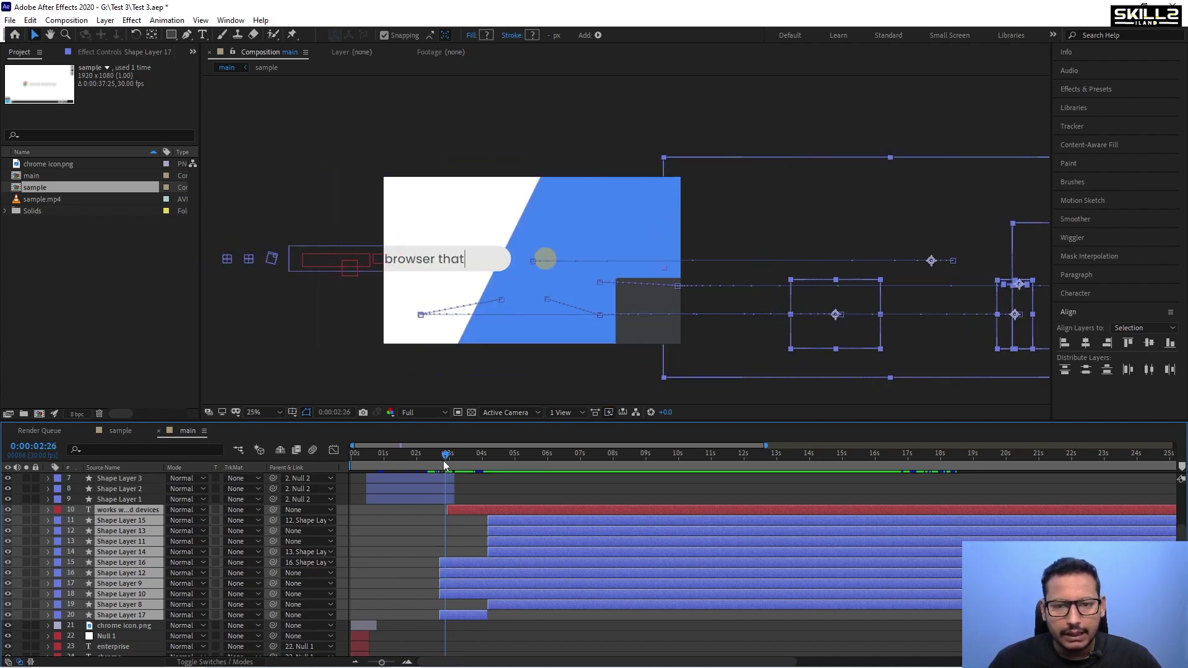
{"action": "key", "text": "space"}
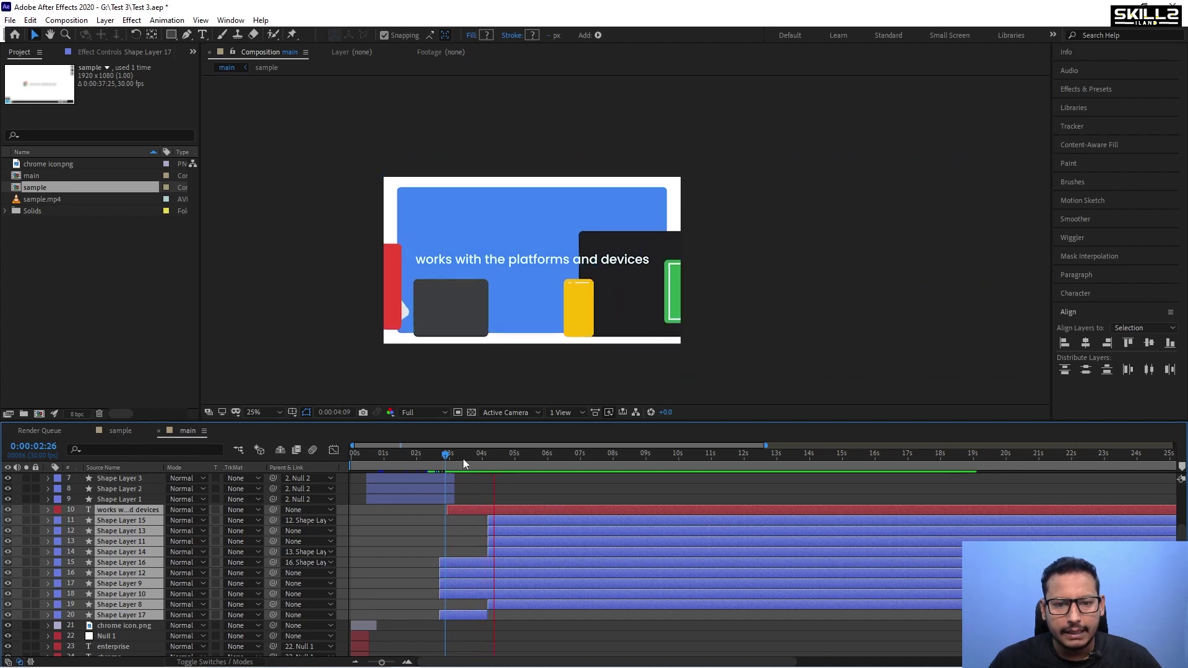
{"action": "left_click", "coordinate": [424, 459]}
{"action": "left_click", "coordinate": [416, 463]}
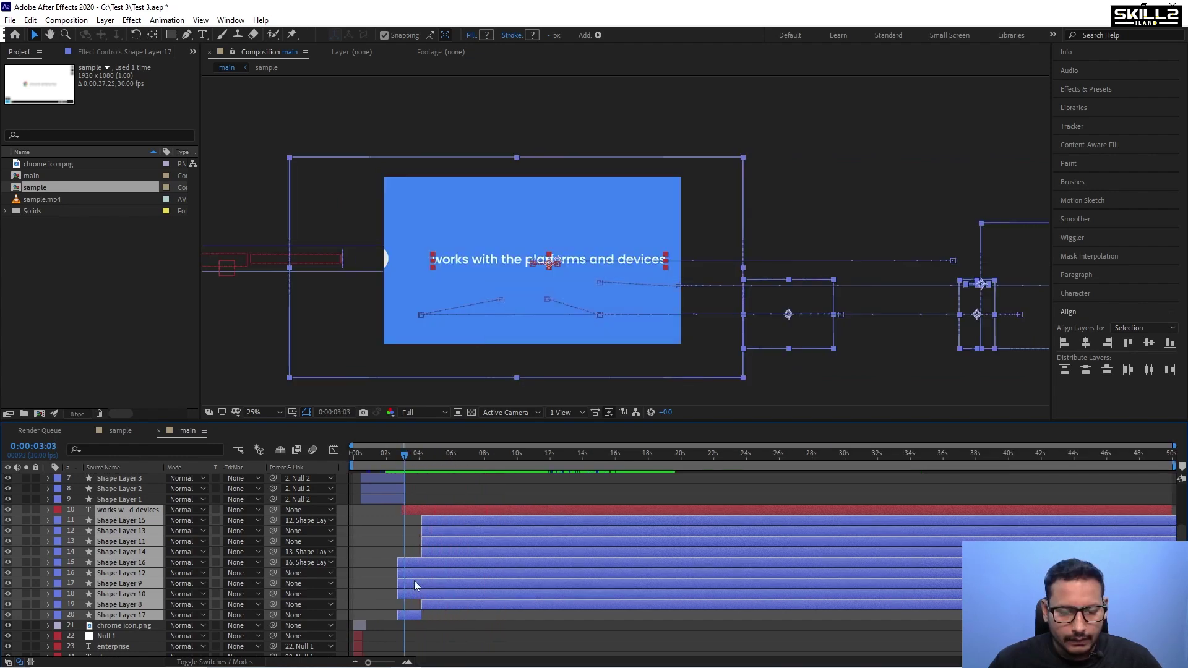
{"action": "key", "text": "ctrl+s"}
Hide the sample reference layer, save the project, and make the Shape Layer 6 background visible.
{"action": "scroll", "coordinate": [414, 594], "scroll_direction": "down", "scroll_amount": 2}
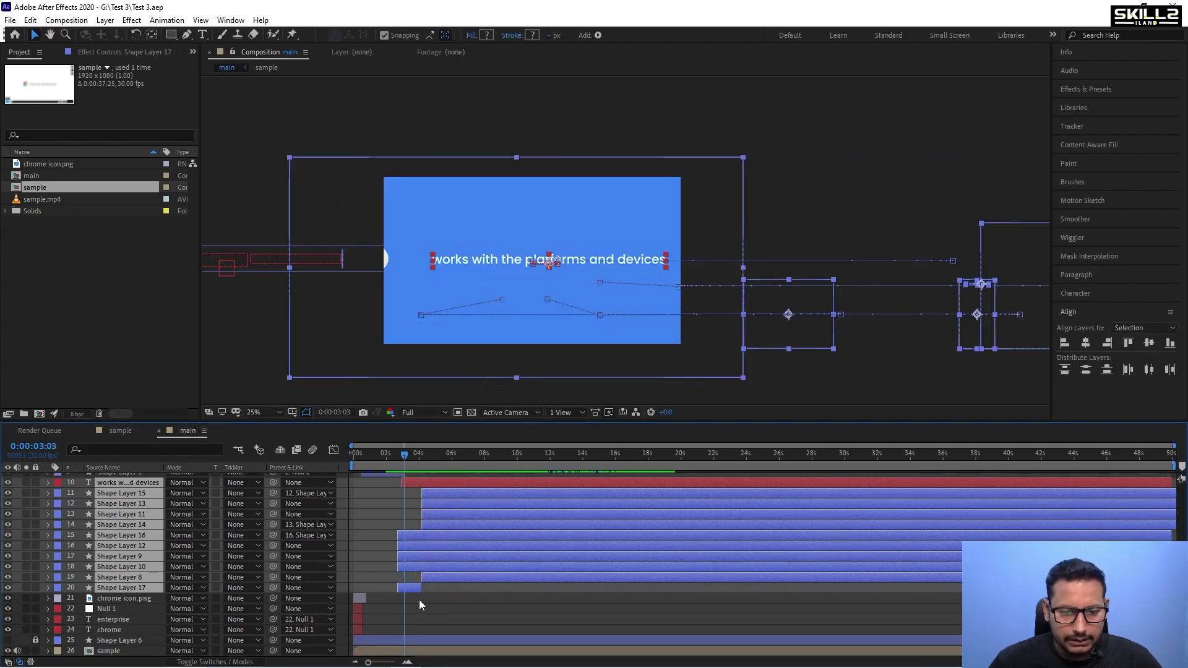
{"action": "left_click", "coordinate": [401, 651]}
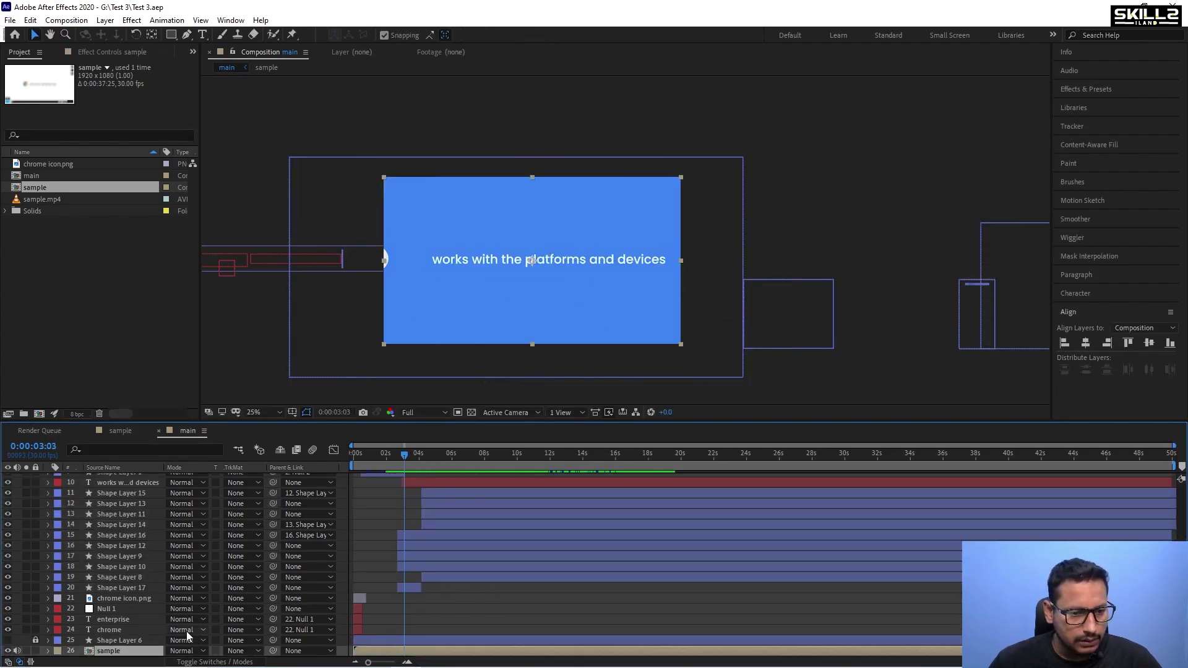
{"action": "left_click", "coordinate": [8, 651]}
{"action": "key", "text": "ctrl+s"}
{"action": "key", "text": "Home"}
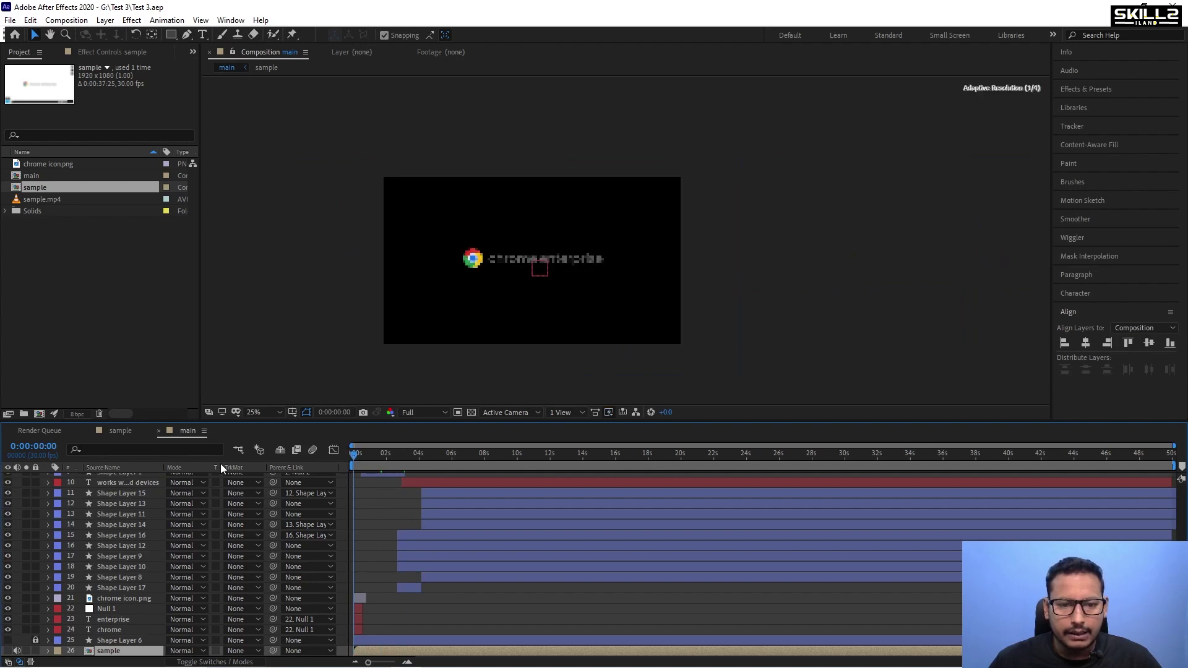
{"action": "left_click", "coordinate": [382, 453]}
{"action": "left_click", "coordinate": [8, 640]}
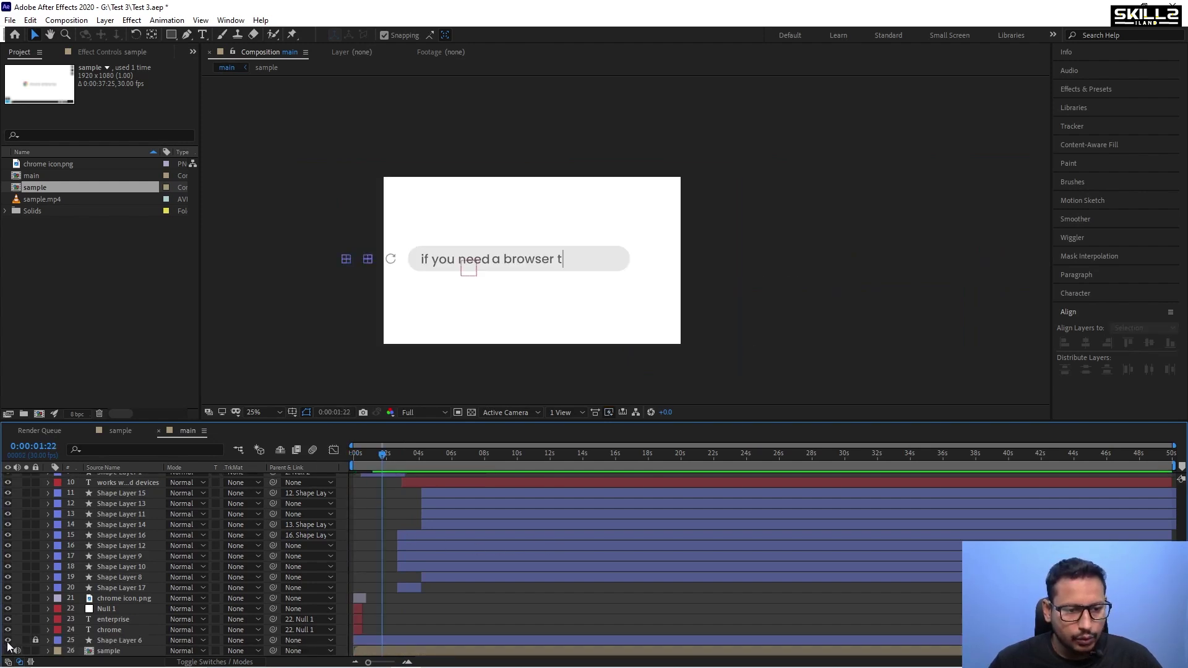
Preview the whole composition from the beginning up to 6:14.
{"action": "key", "text": "Home"}
{"action": "key", "text": "space"}
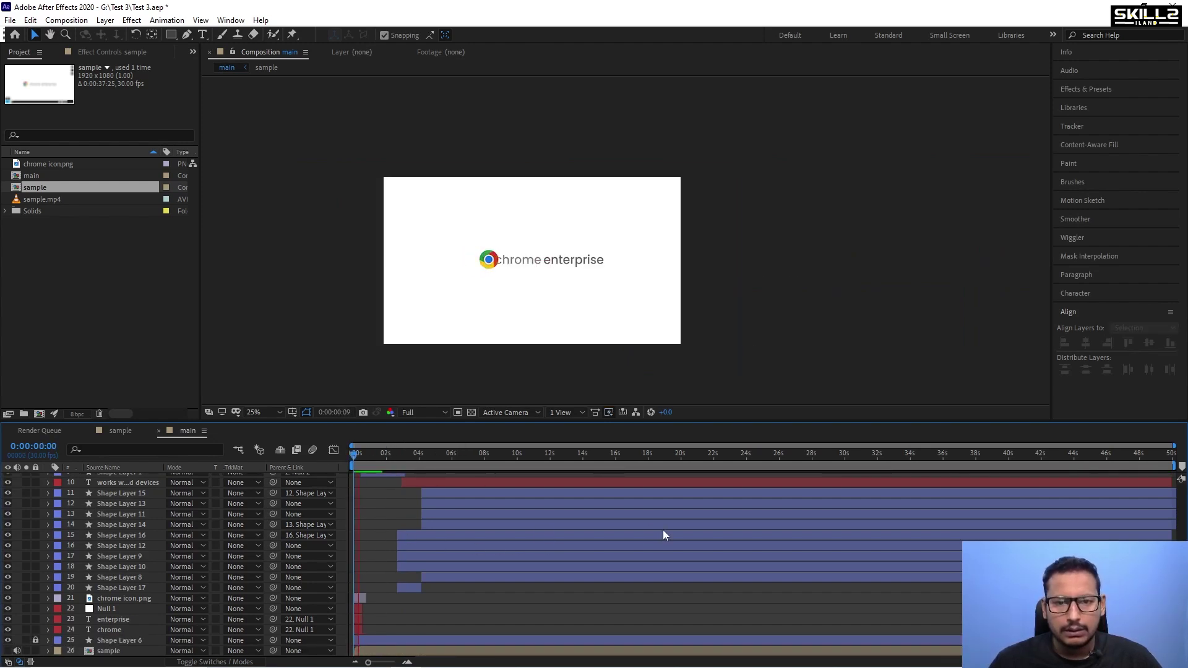
{"action": "key", "text": "space"}
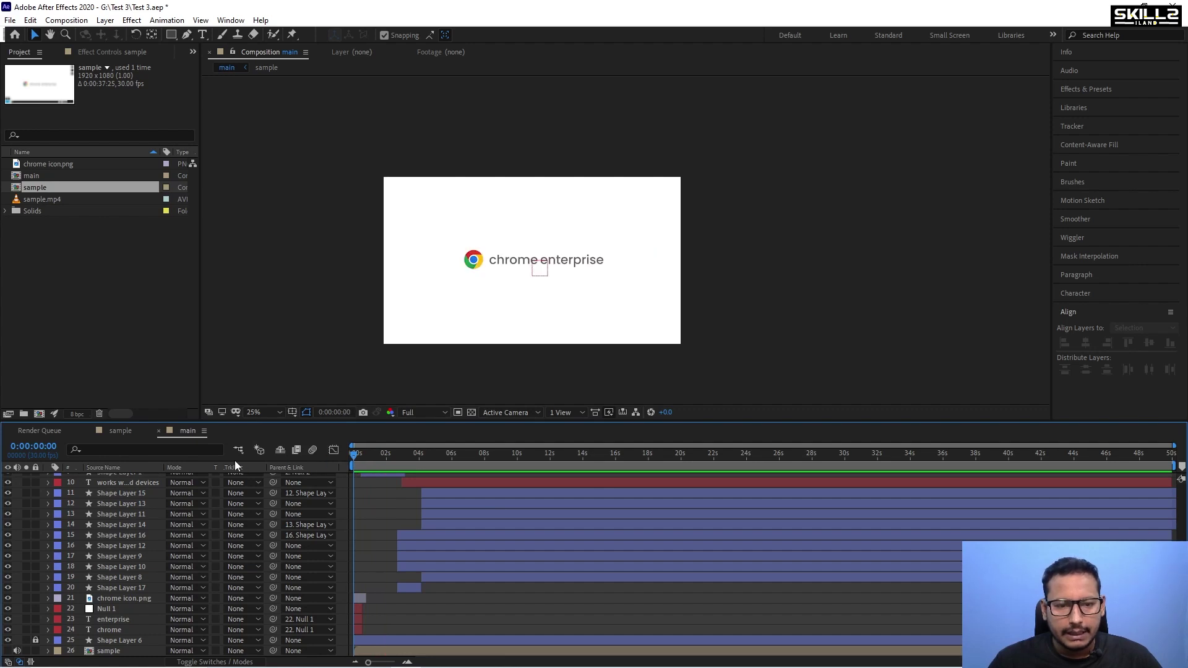
{"action": "key", "text": "space"}
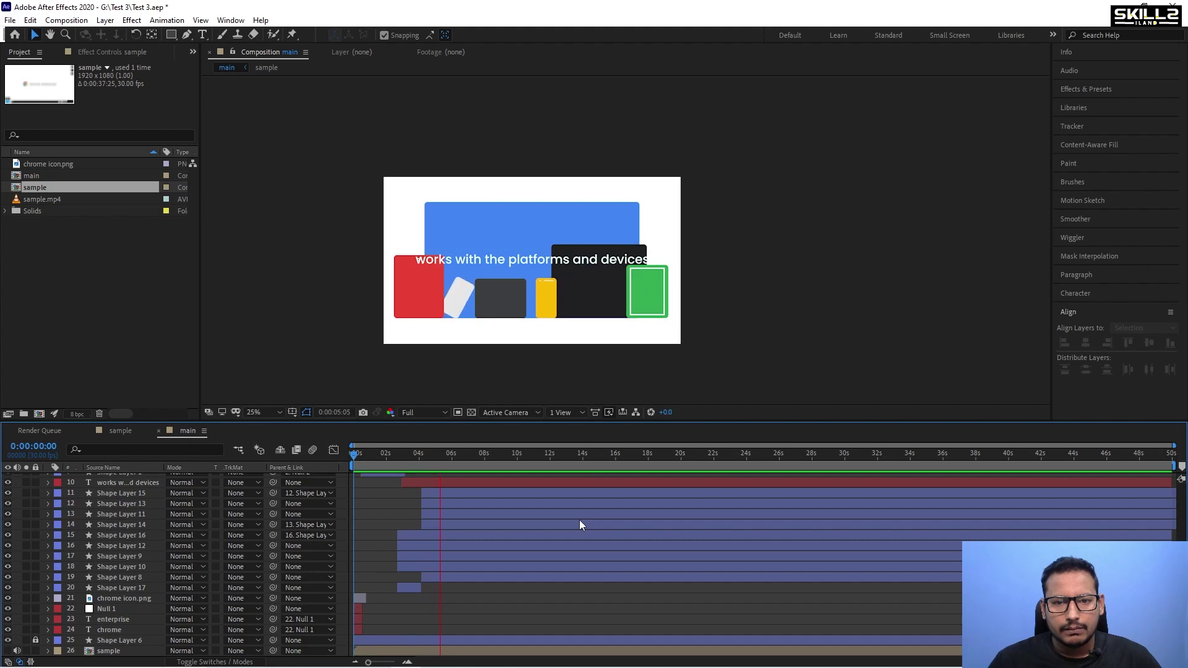
{"action": "key", "text": "space"}
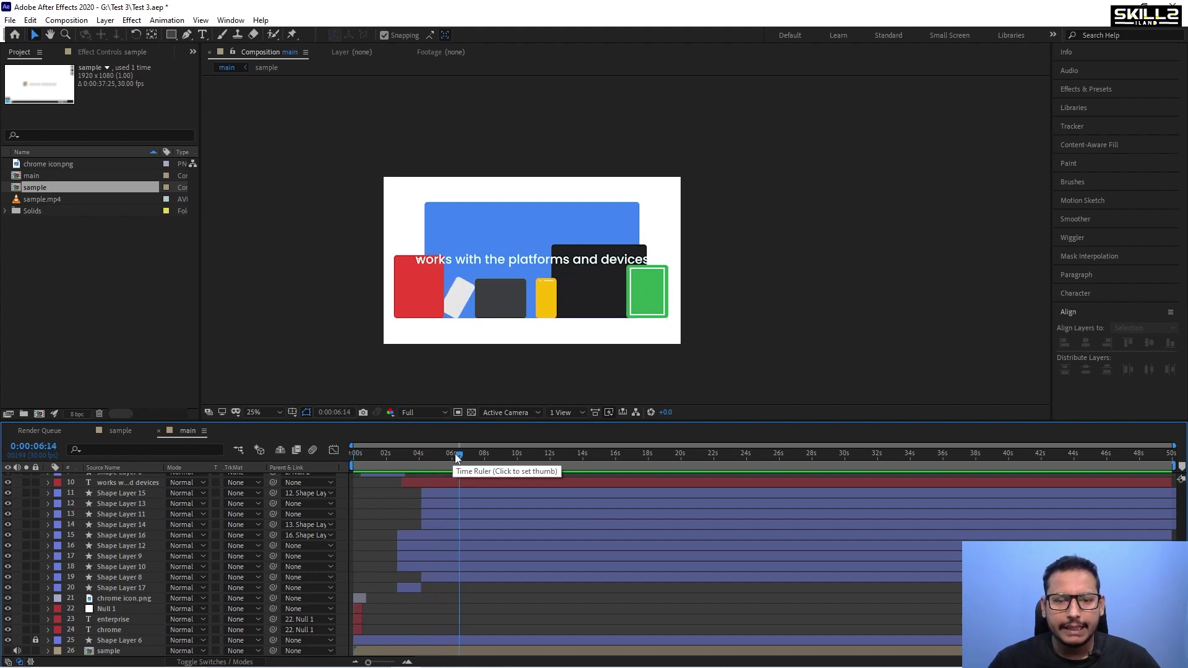
{"action": "scroll", "coordinate": [453, 460], "scroll_direction": "up", "scroll_amount": 1}
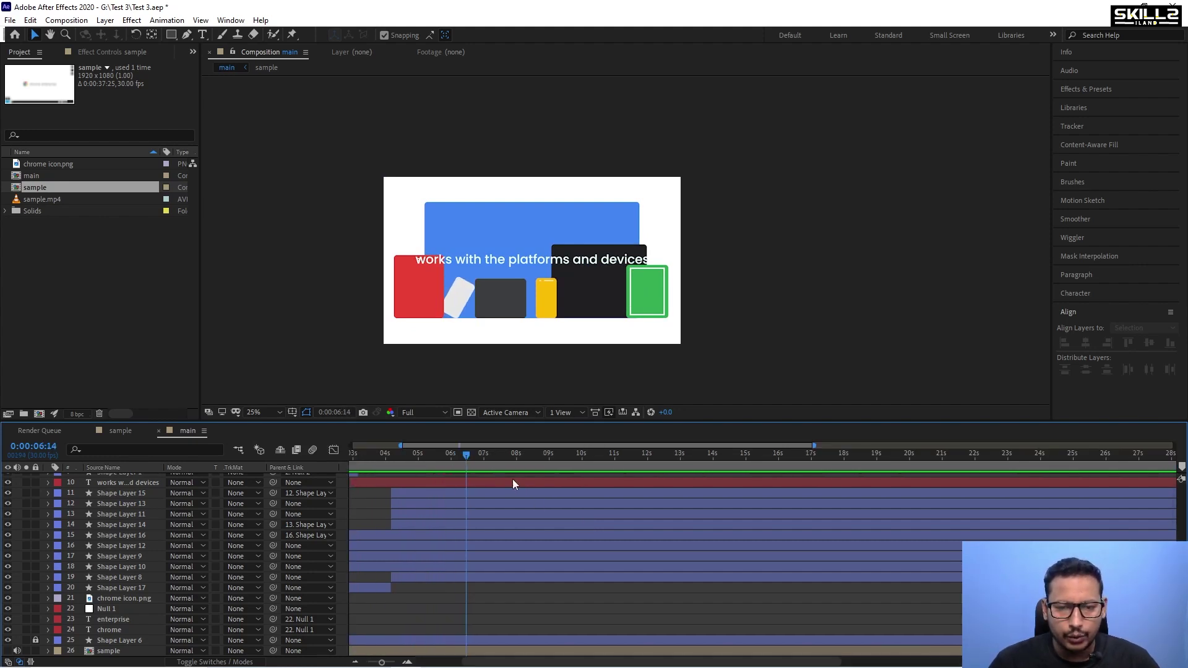
Save the After Effects project.
{"action": "key", "text": "ctrl+s"}
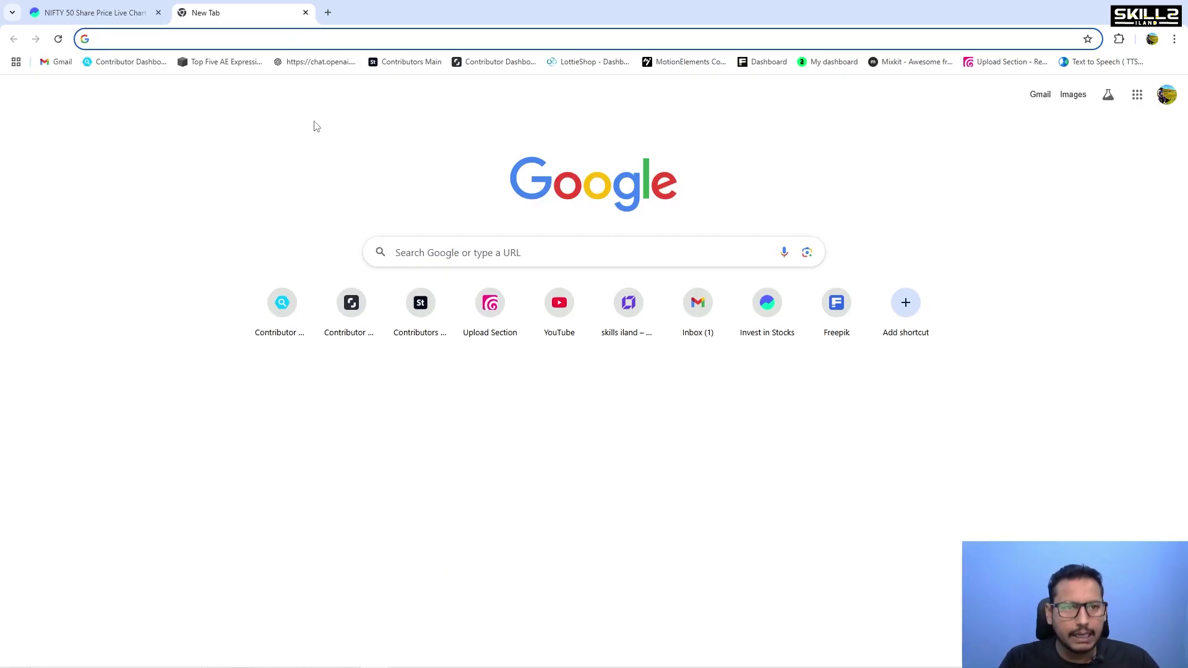
Switch to Chrome and open the course "Transform Your Creativity into Motion with After Effects" from the skillsiland.com course list.
{"action": "type", "text": "skills"}
{"action": "key", "text": "Return"}
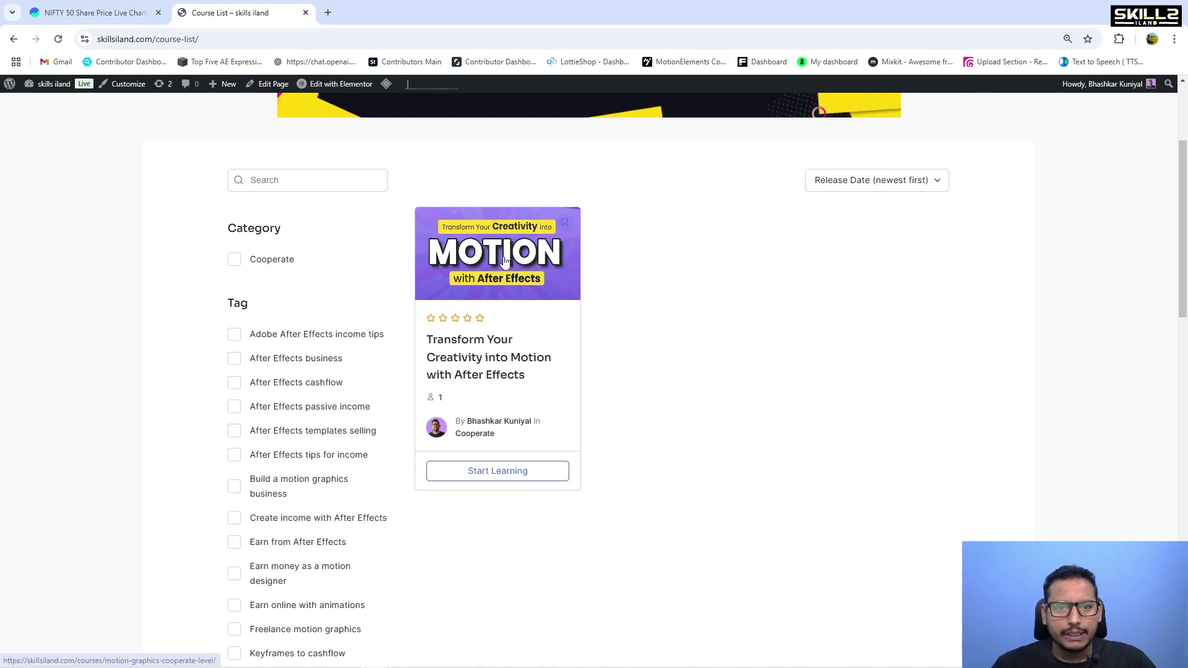
{"action": "left_click", "coordinate": [488, 345]}
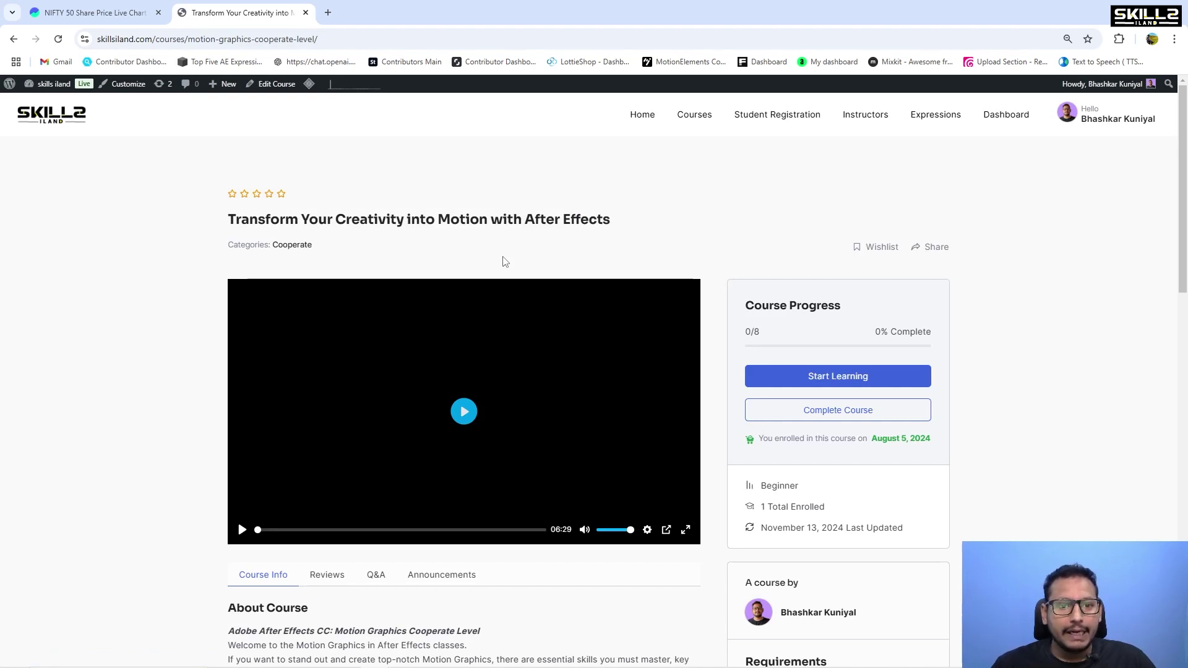
Play the introduction video on the course page.
{"action": "left_click", "coordinate": [464, 411]}
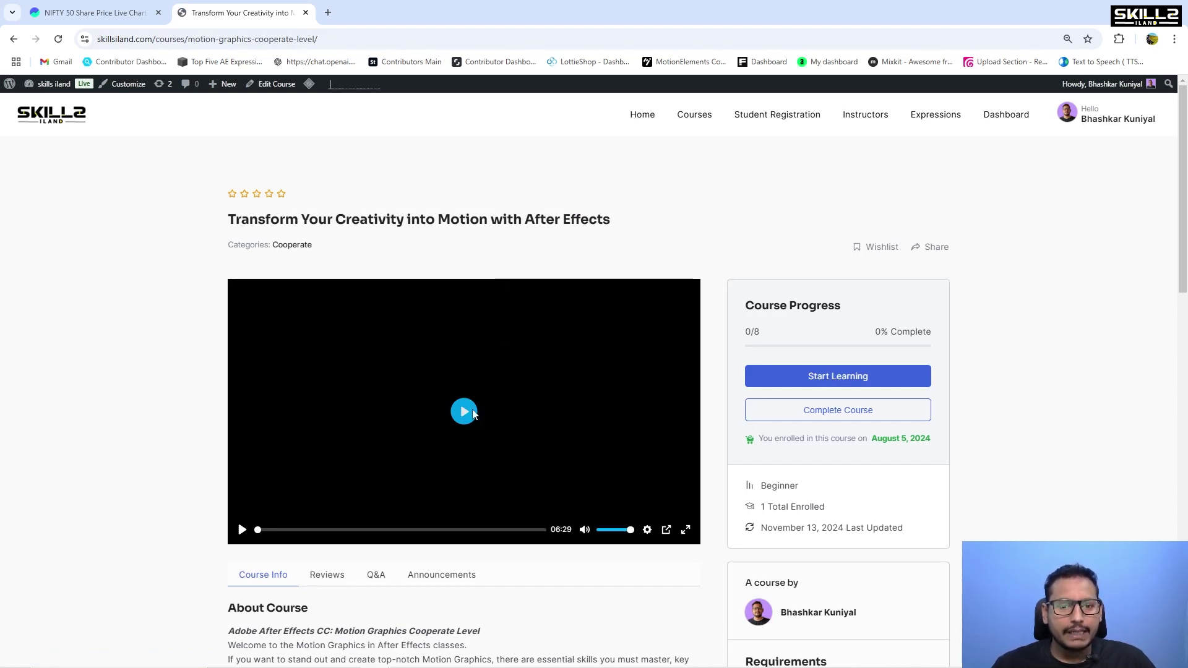
{"action": "scroll", "coordinate": [621, 455], "scroll_direction": "down", "scroll_amount": 1}
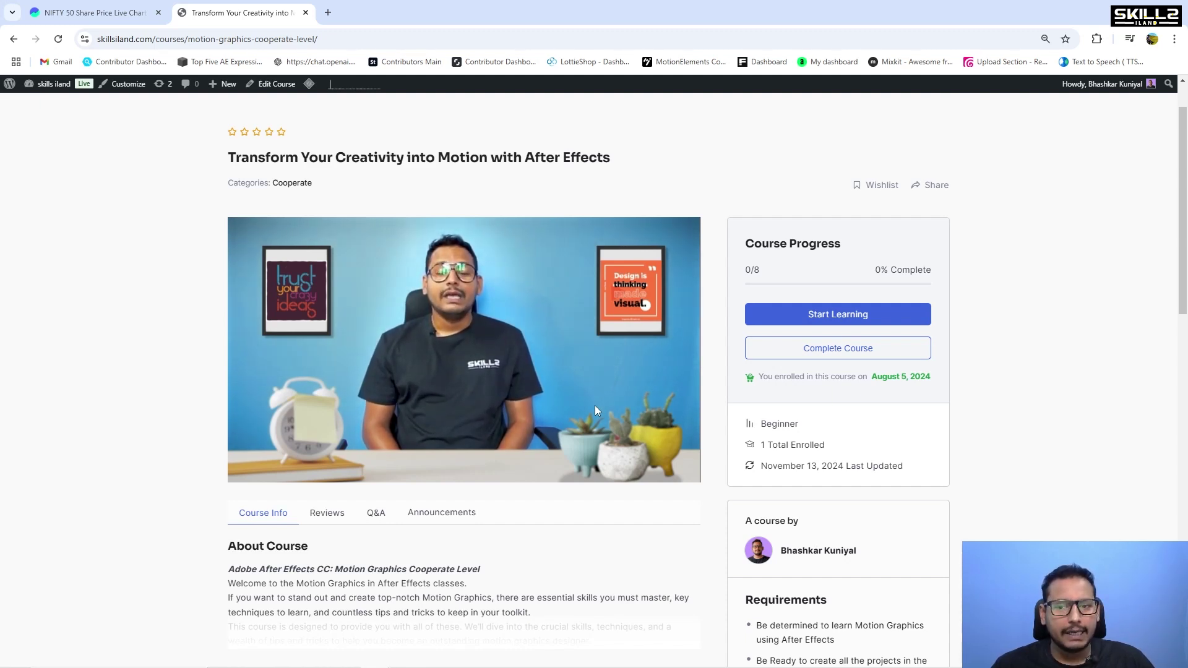
{"action": "mouse_move", "coordinate": [577, 329]}
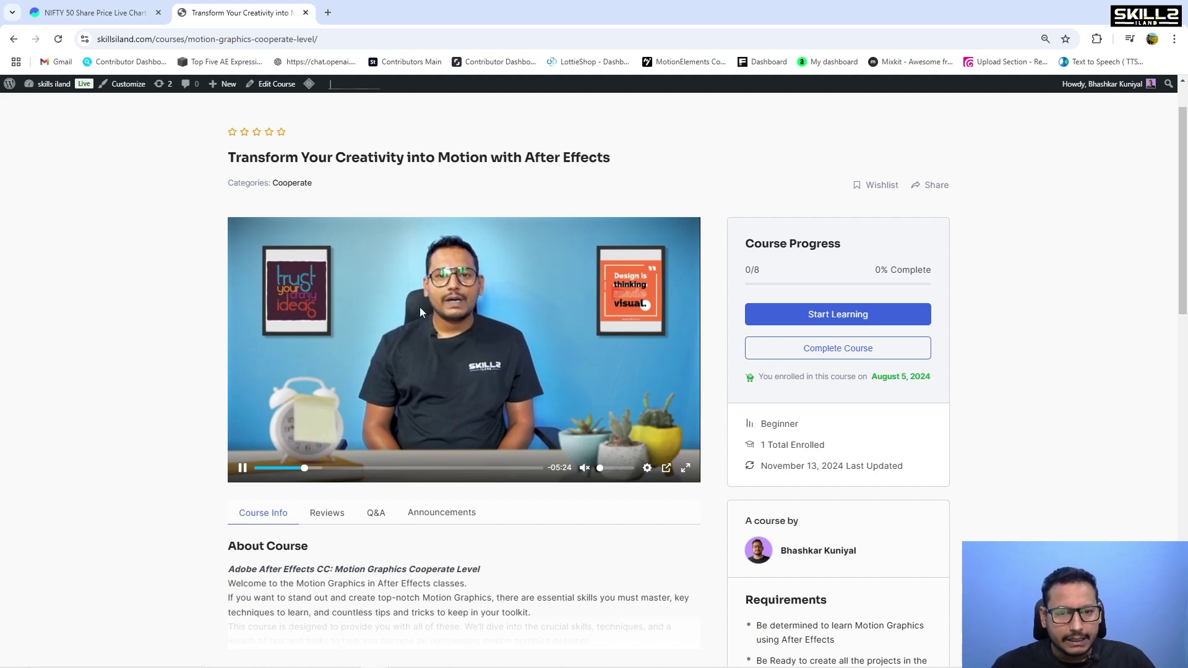
Look through the course's learning outcomes and its eight Course Content sections, and return to the introduction video.
{"action": "scroll", "coordinate": [569, 402], "scroll_direction": "down", "scroll_amount": 6}
{"action": "scroll", "coordinate": [570, 406], "scroll_direction": "down", "scroll_amount": 4}
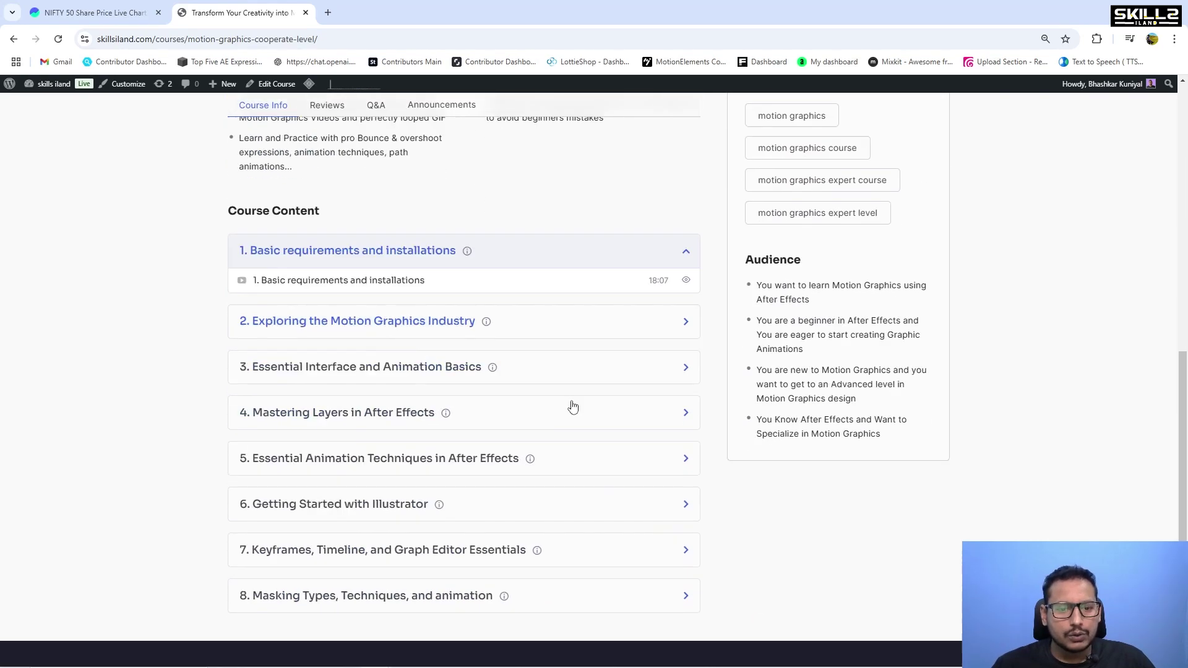
{"action": "scroll", "coordinate": [449, 413], "scroll_direction": "up", "scroll_amount": 3}
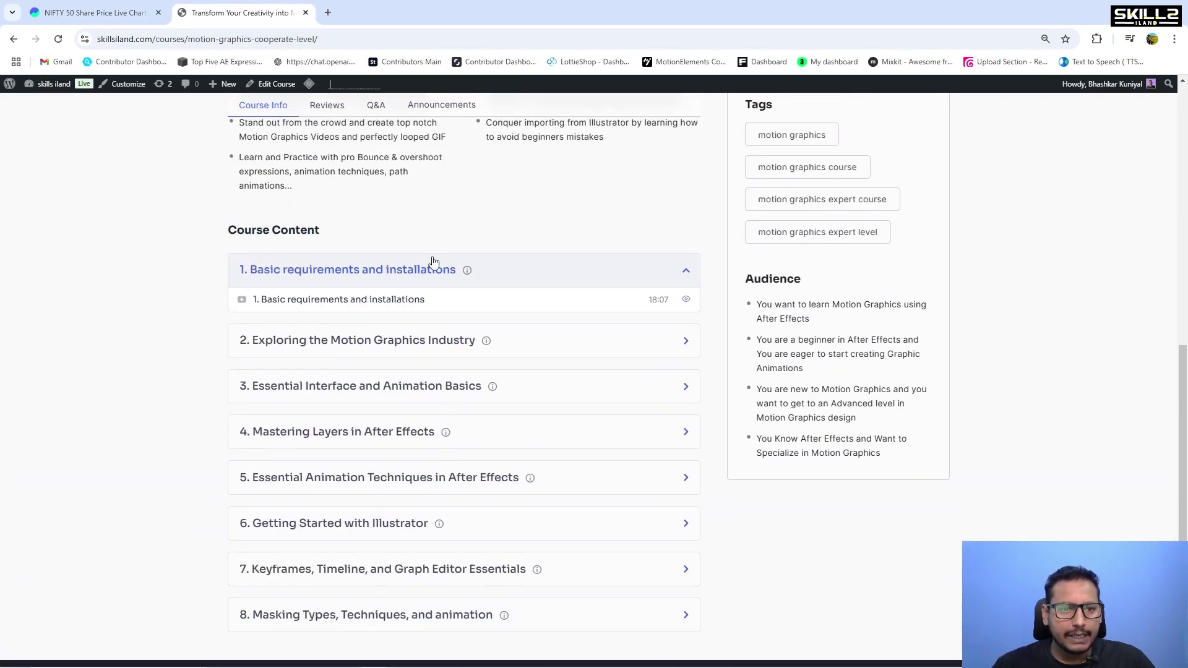
{"action": "scroll", "coordinate": [427, 363], "scroll_direction": "down", "scroll_amount": 2}
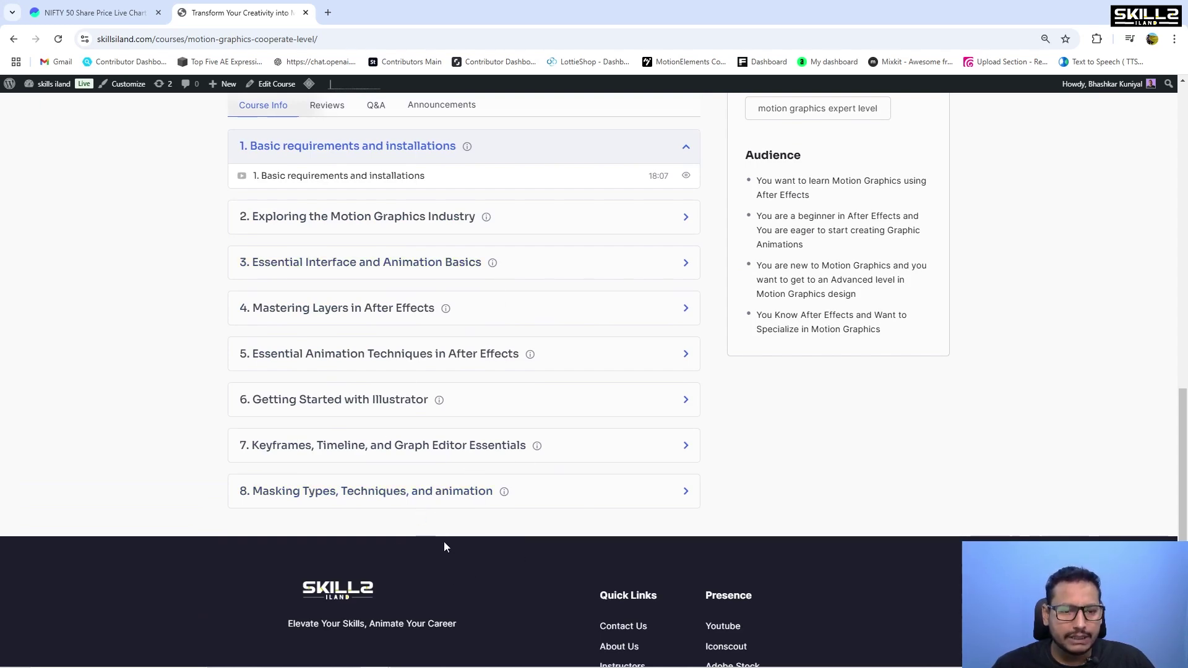
{"action": "scroll", "coordinate": [540, 478], "scroll_direction": "up", "scroll_amount": 5}
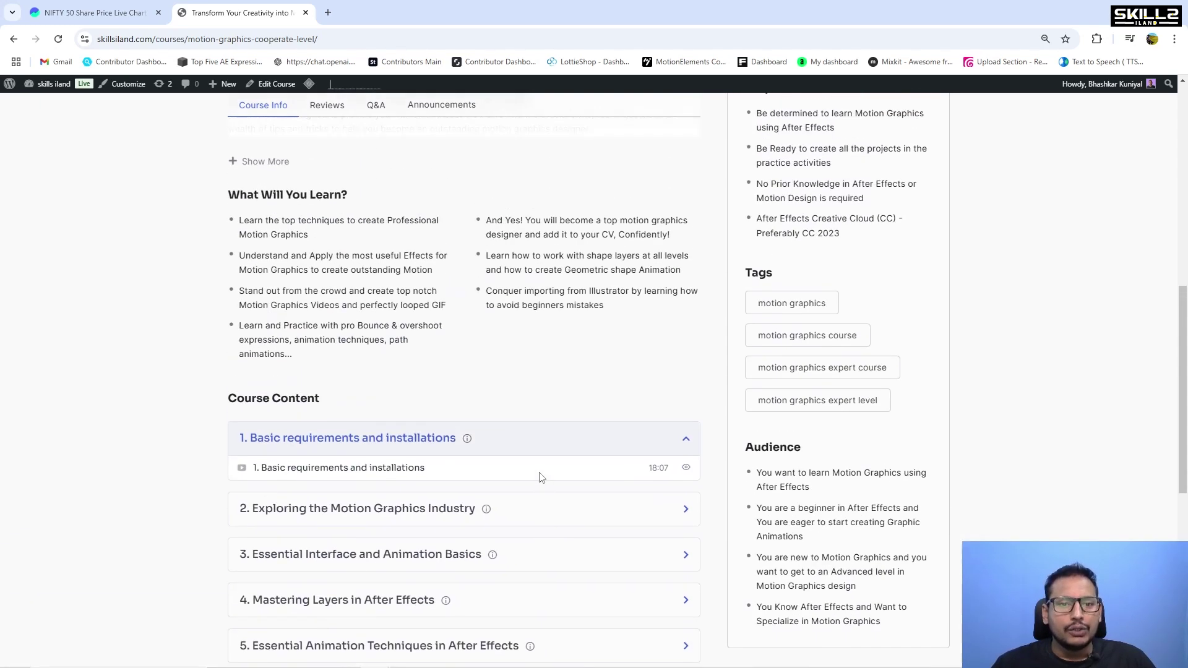
{"action": "scroll", "coordinate": [540, 478], "scroll_direction": "up", "scroll_amount": 6}
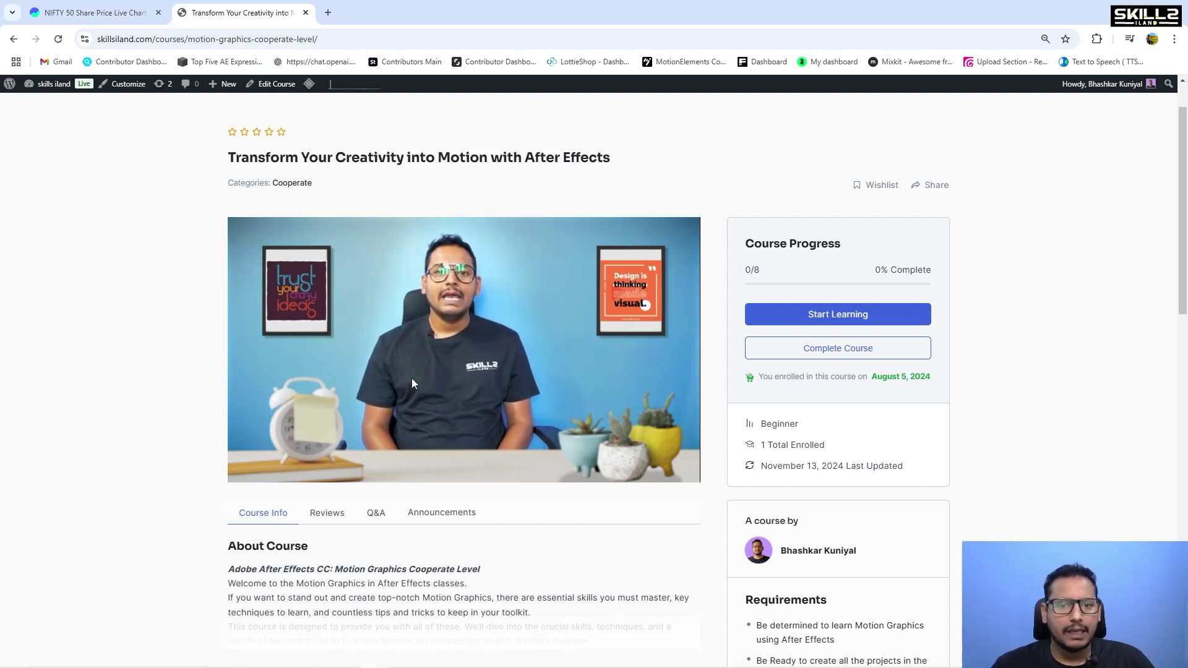
{"action": "mouse_move", "coordinate": [413, 379]}
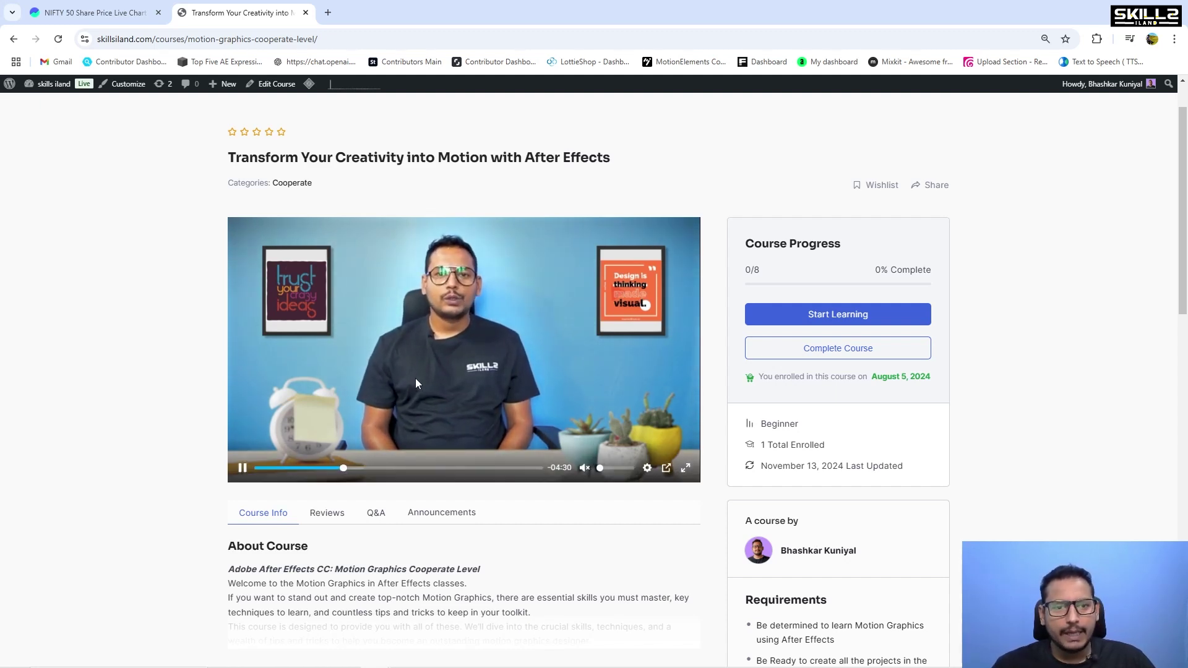